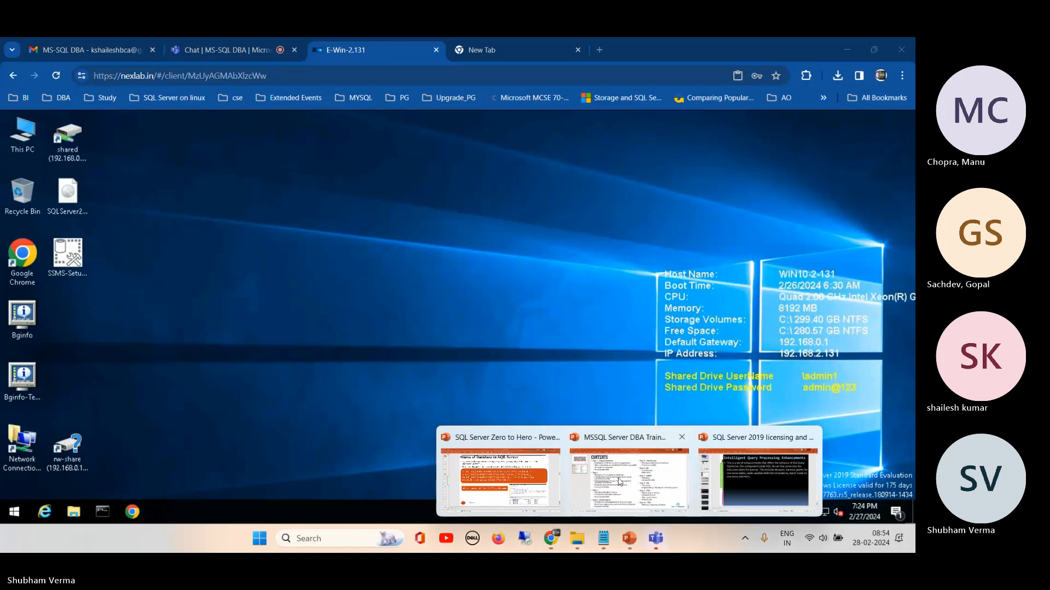
Step: Review the contents slide of the MSSQL Server DBA Training 24 presentation in PowerPoint, and return to the remote server desktop
{"action": "left_click", "coordinate": [619, 481]}
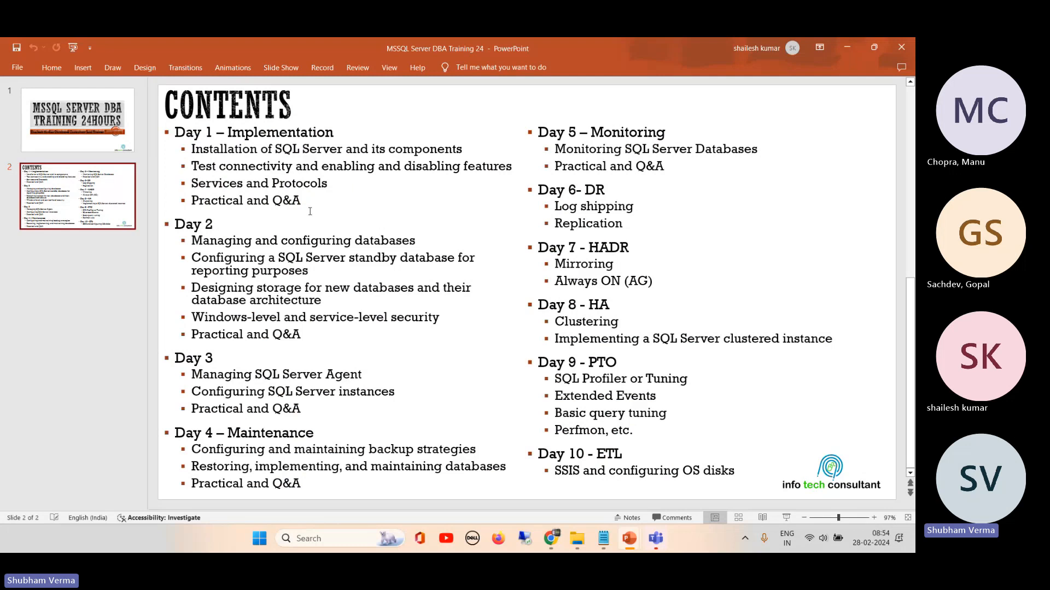
{"action": "left_click", "coordinate": [850, 47]}
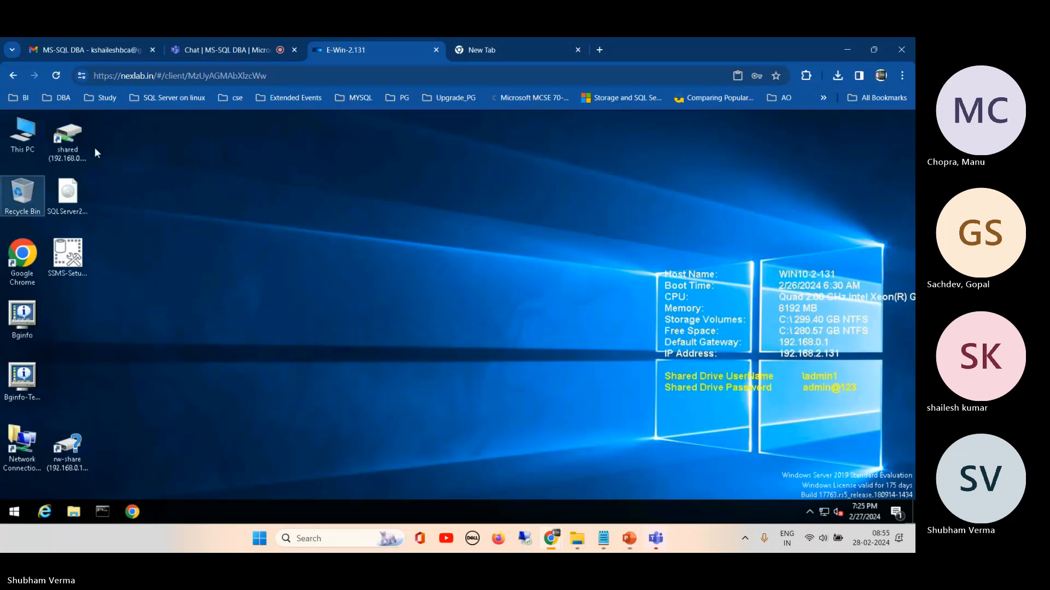
Step: Launch Microsoft SQL Server Management Studio from the Microsoft SQL Server Tools 18 group on the remote server
{"action": "left_click", "coordinate": [14, 512]}
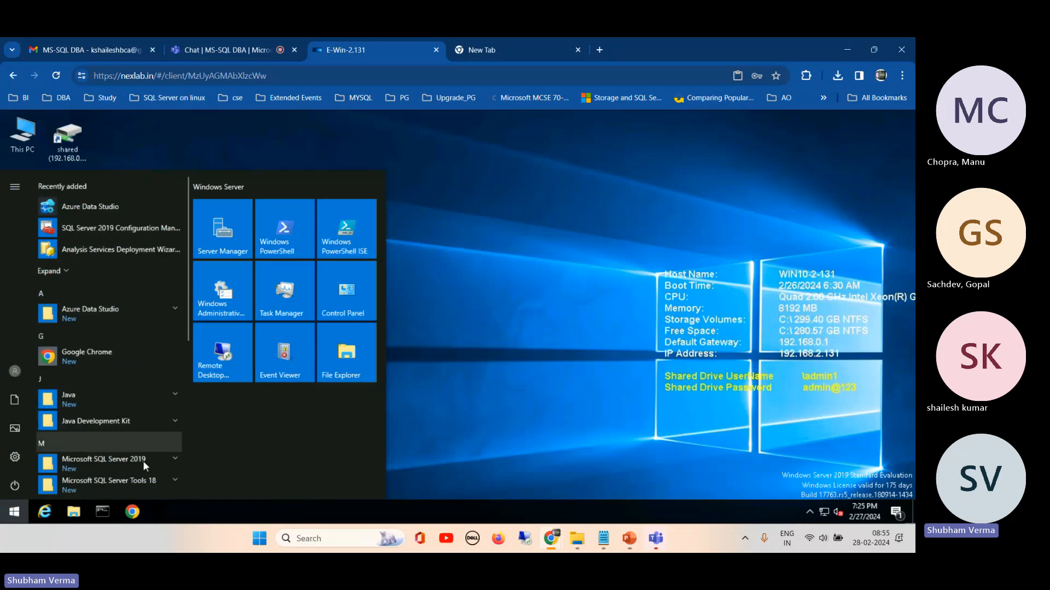
{"action": "left_click", "coordinate": [132, 480]}
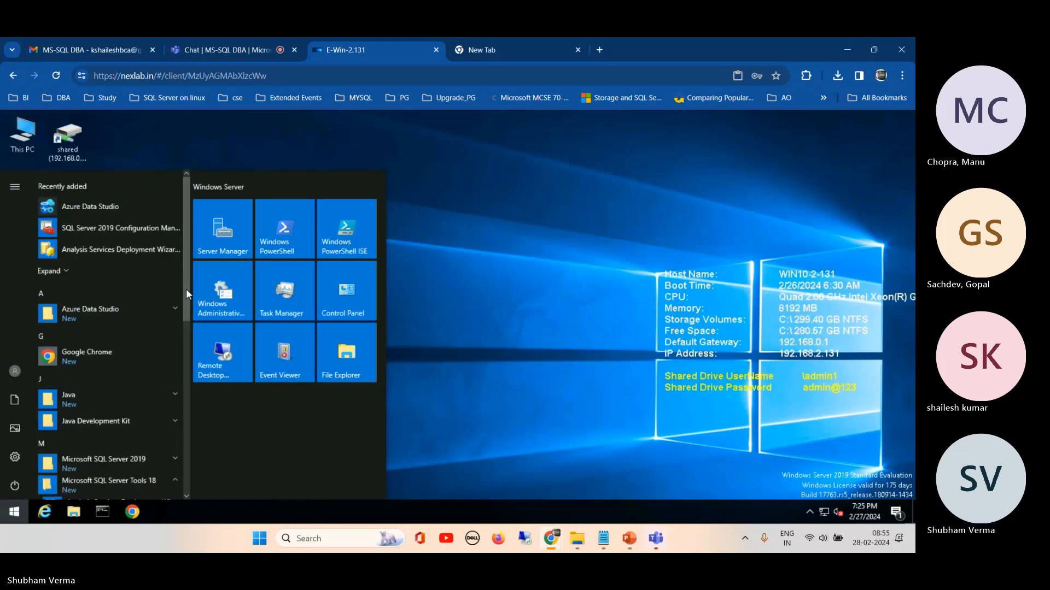
{"action": "left_click_drag", "start_coordinate": [186, 289], "coordinate": [186, 356]}
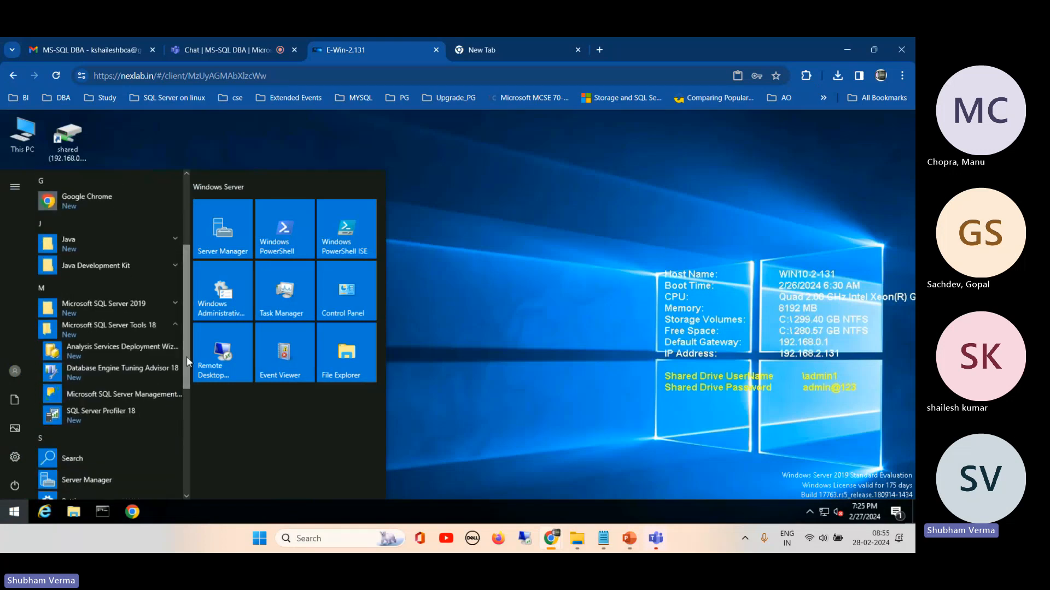
{"action": "left_click", "coordinate": [113, 395]}
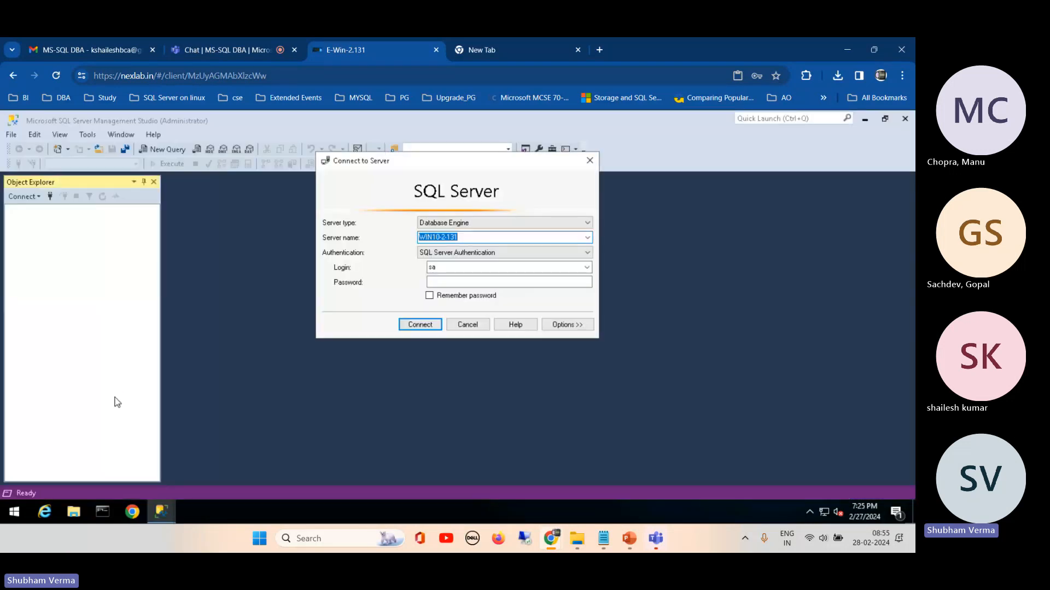
Step: Connect to the WIN10-2-131 database engine using Windows Authentication
{"action": "left_click", "coordinate": [544, 255]}
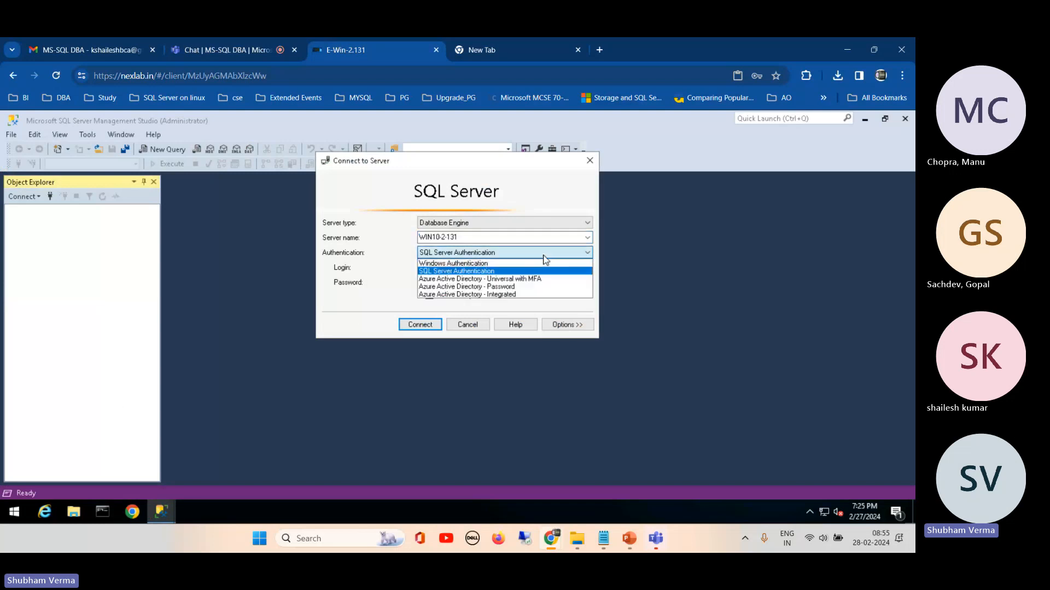
{"action": "left_click", "coordinate": [514, 264]}
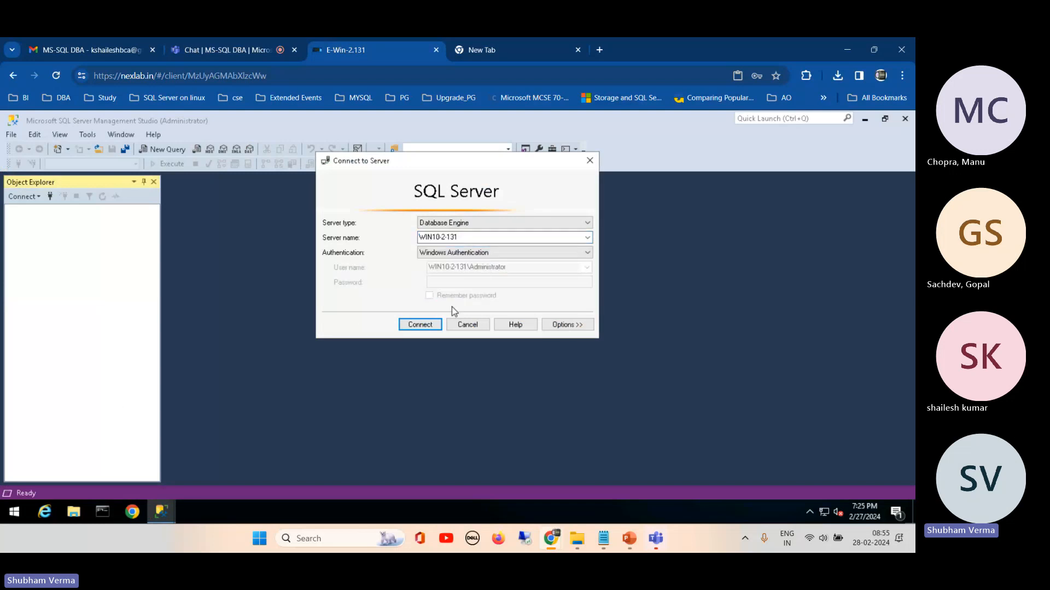
{"action": "left_click", "coordinate": [412, 328]}
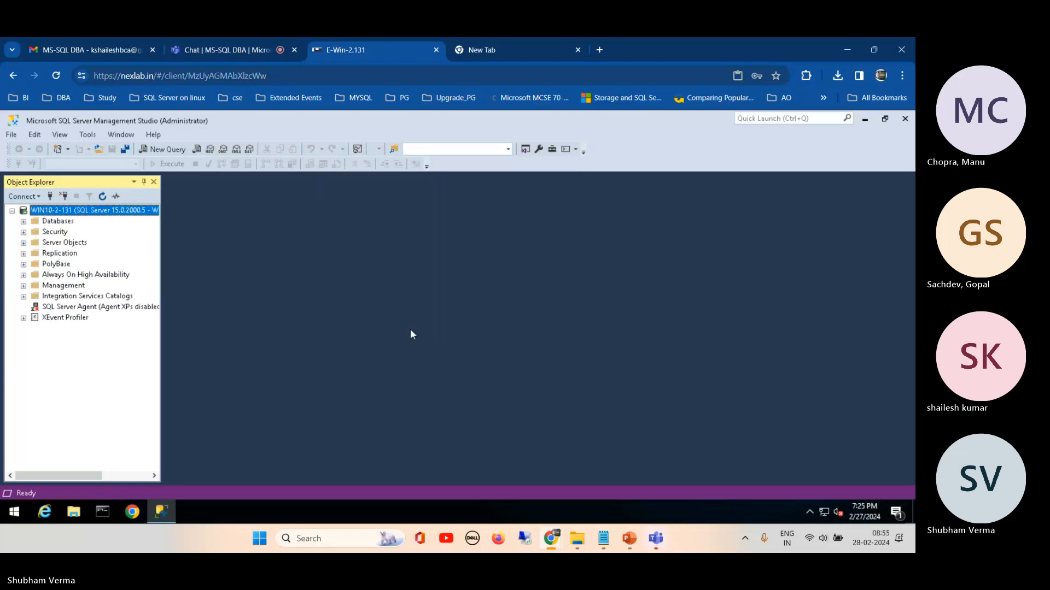
{"action": "left_click", "coordinate": [195, 49]}
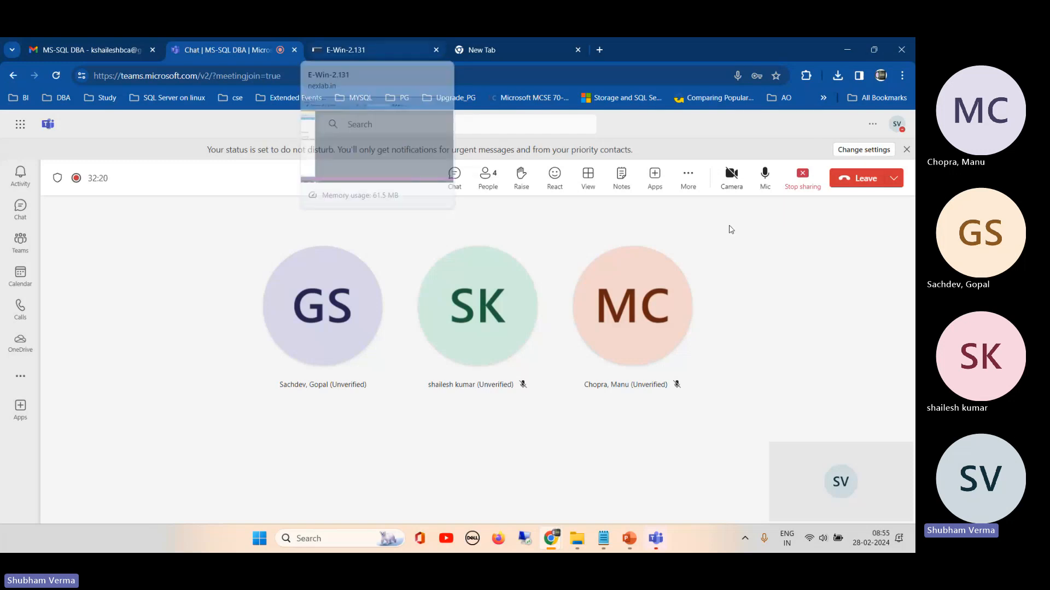
{"action": "left_click", "coordinate": [405, 53]}
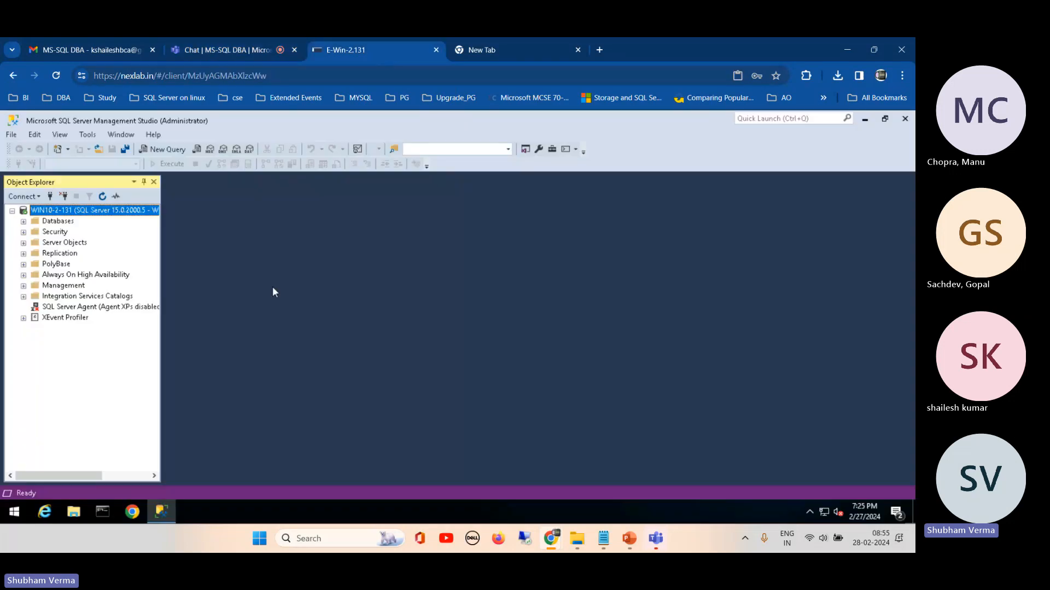
Step: Expand the server's Databases folder and open a new query window
{"action": "left_click", "coordinate": [23, 222]}
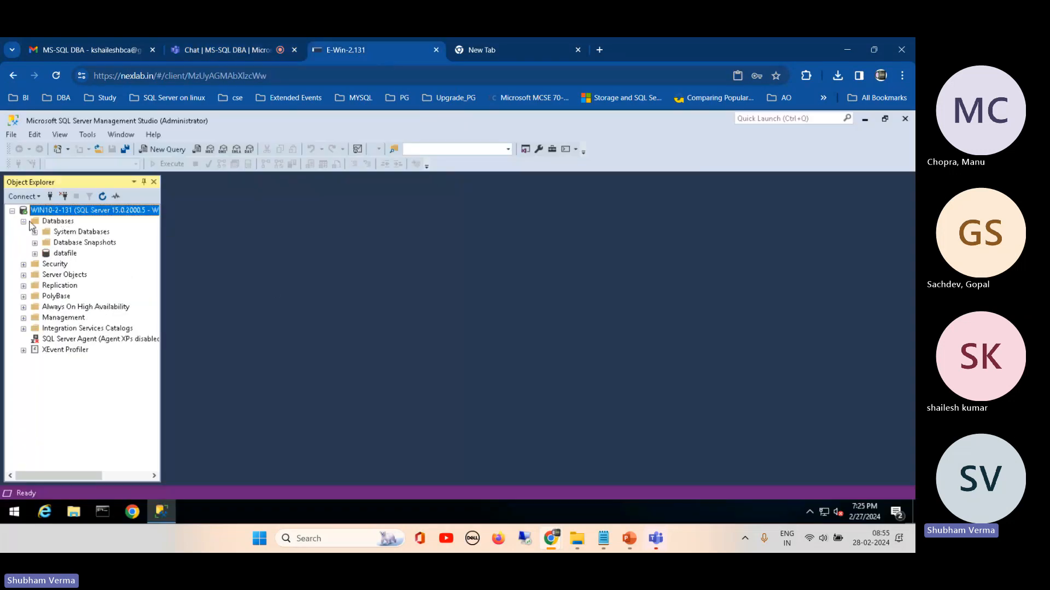
{"action": "left_click", "coordinate": [58, 221]}
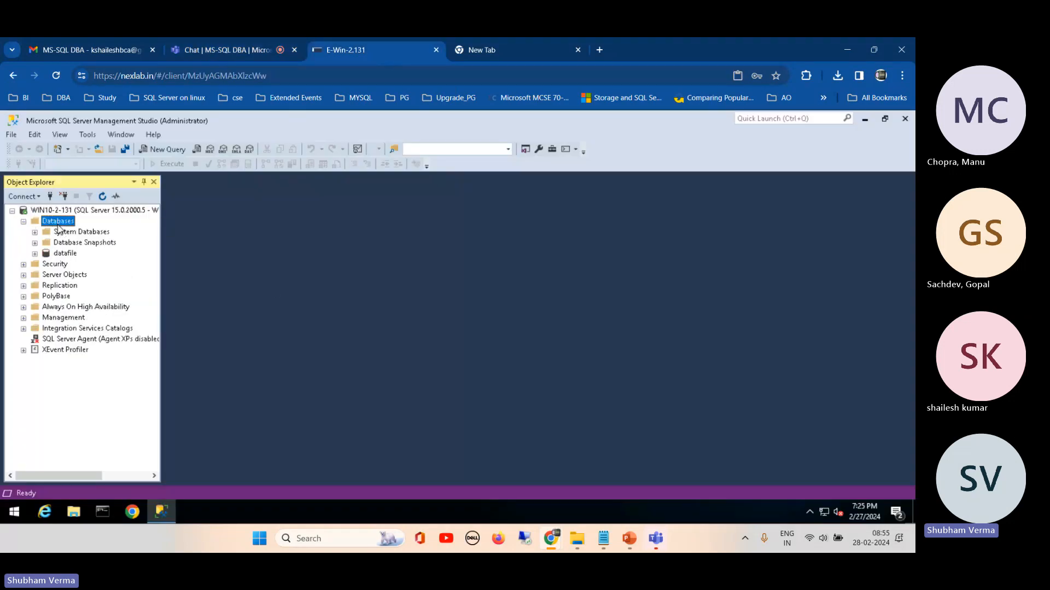
{"action": "left_click", "coordinate": [166, 151]}
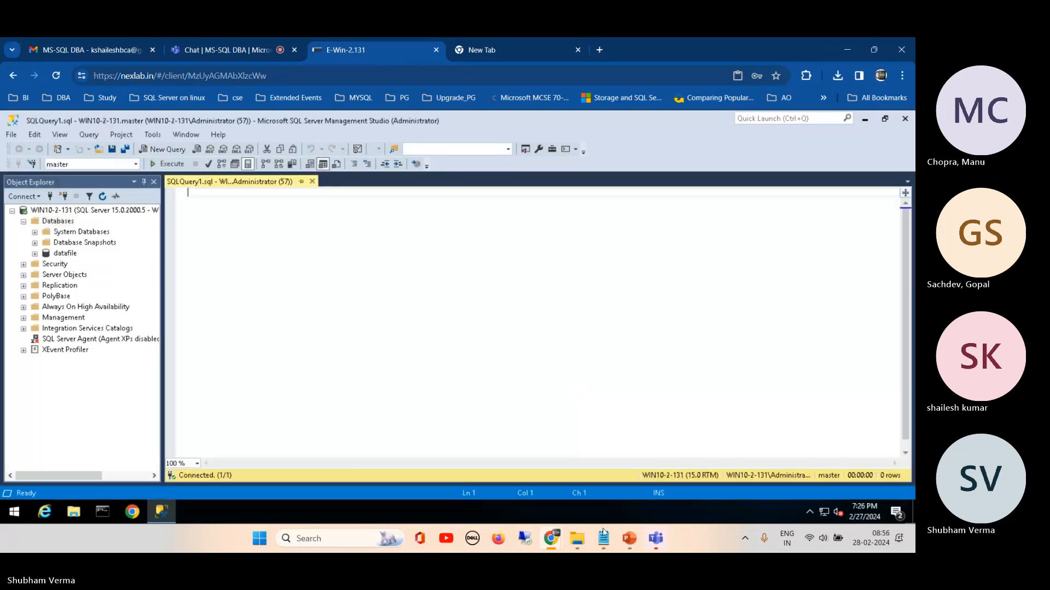
Step: Copy the sysdatabases status query from the States of Database slide in the SQL Server Zero to Hero presentation, and return to Management Studio
{"action": "mouse_move", "coordinate": [631, 541]}
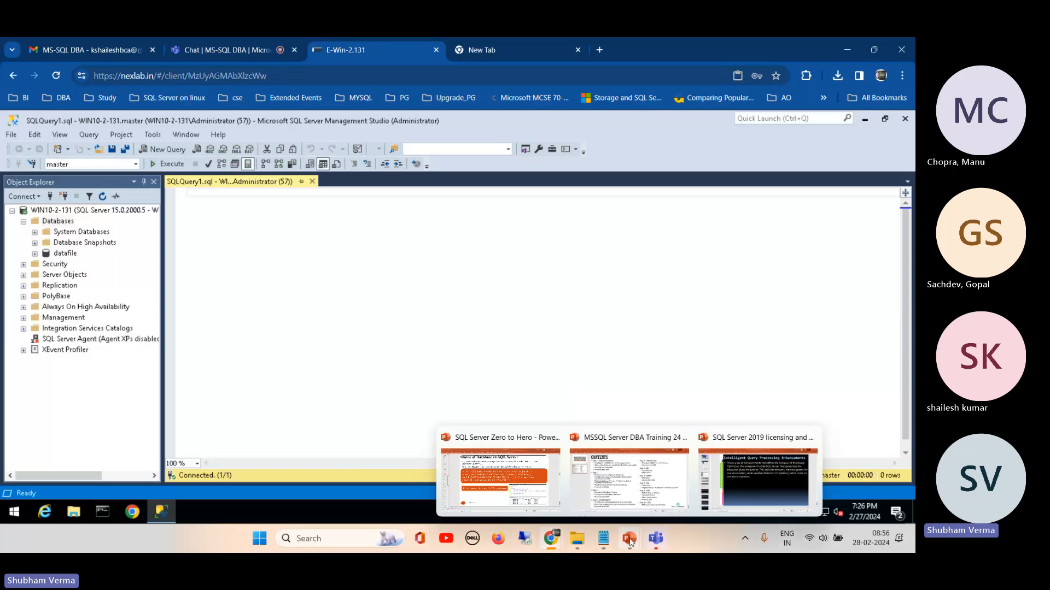
{"action": "left_click", "coordinate": [509, 485]}
{"action": "left_click_drag", "start_coordinate": [543, 281], "coordinate": [157, 203]}
{"action": "key", "text": "ctrl+c"}
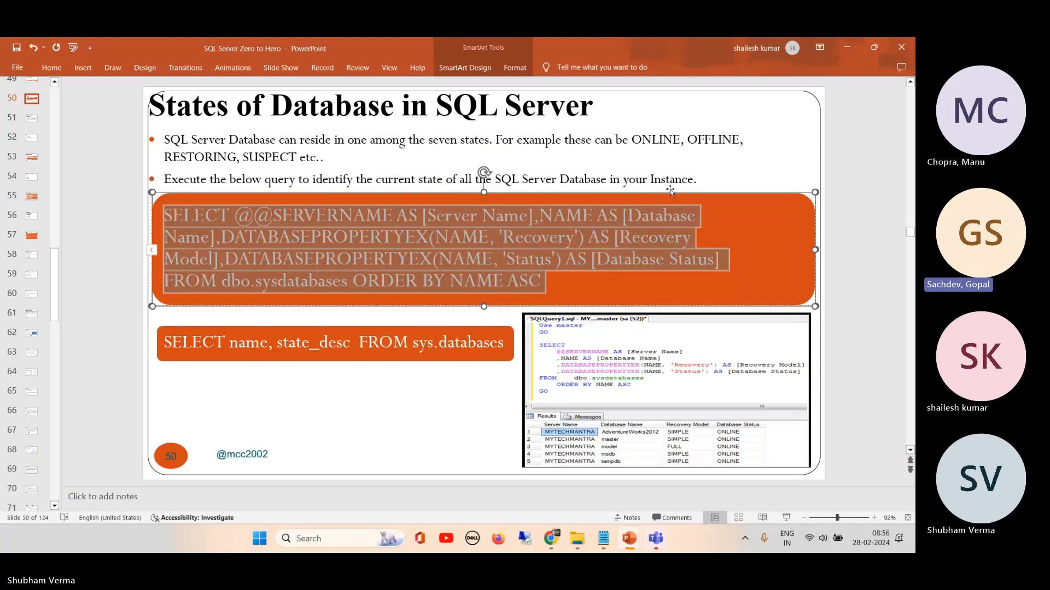
{"action": "left_click", "coordinate": [432, 409]}
{"action": "mouse_move", "coordinate": [550, 533]}
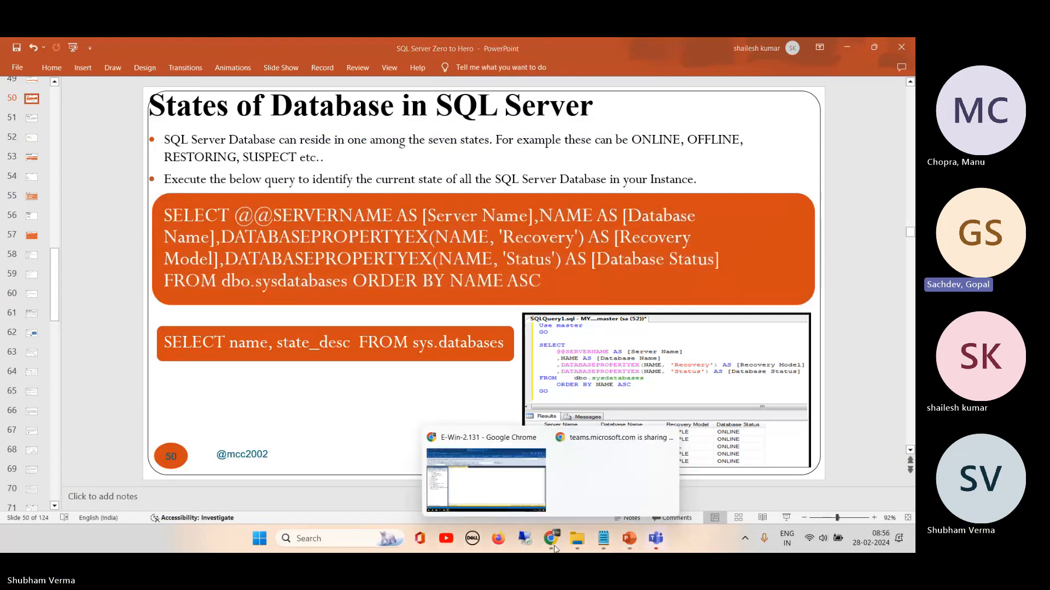
{"action": "left_click", "coordinate": [491, 486]}
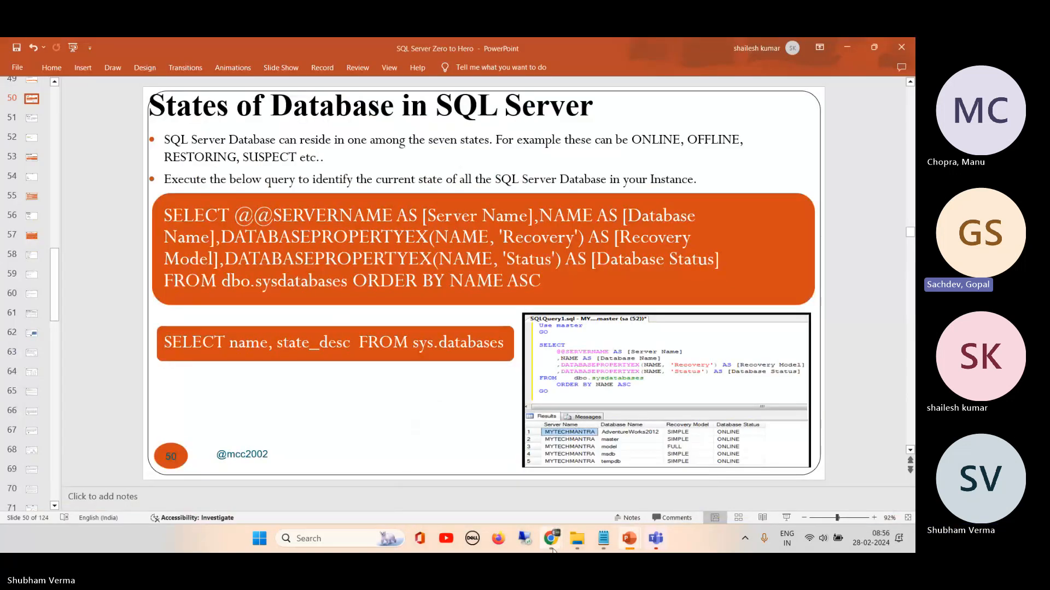
{"action": "mouse_move", "coordinate": [551, 543]}
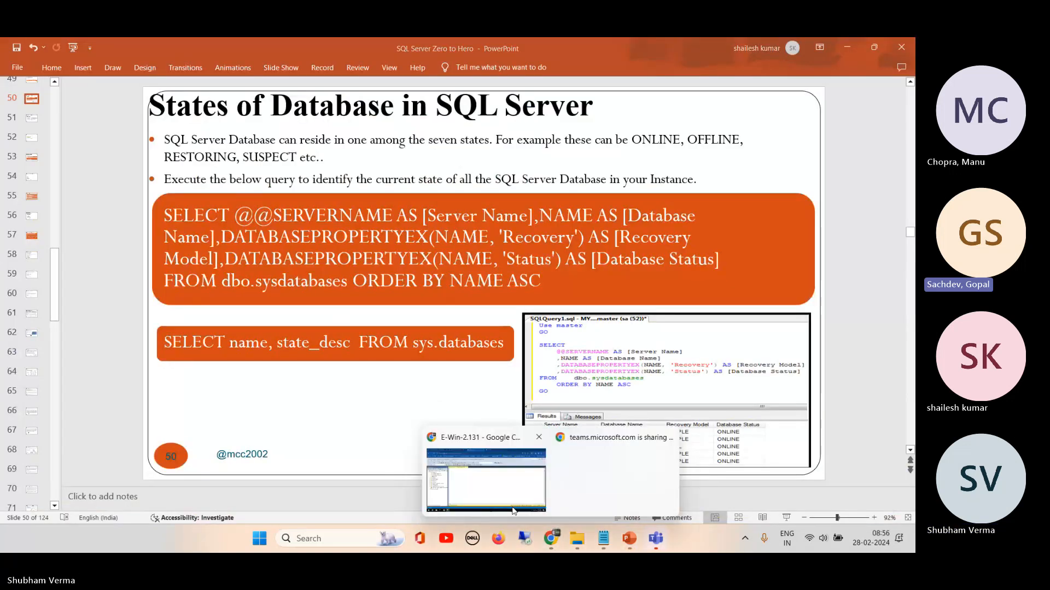
{"action": "left_click", "coordinate": [513, 511]}
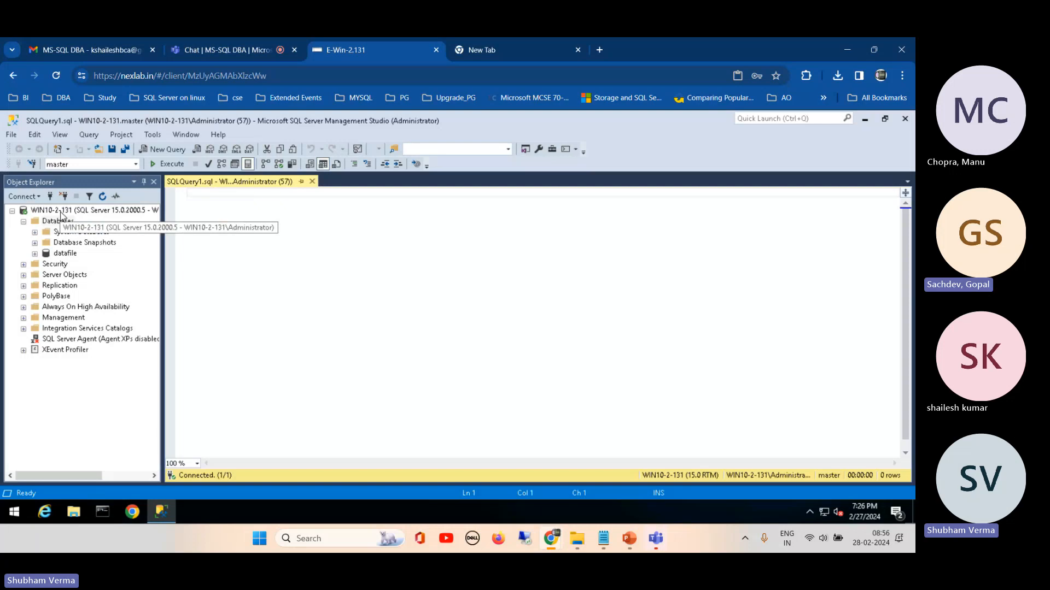
Step: Examine the authentication types offered in a new server connection dialog, and close it without connecting
{"action": "left_click", "coordinate": [50, 198]}
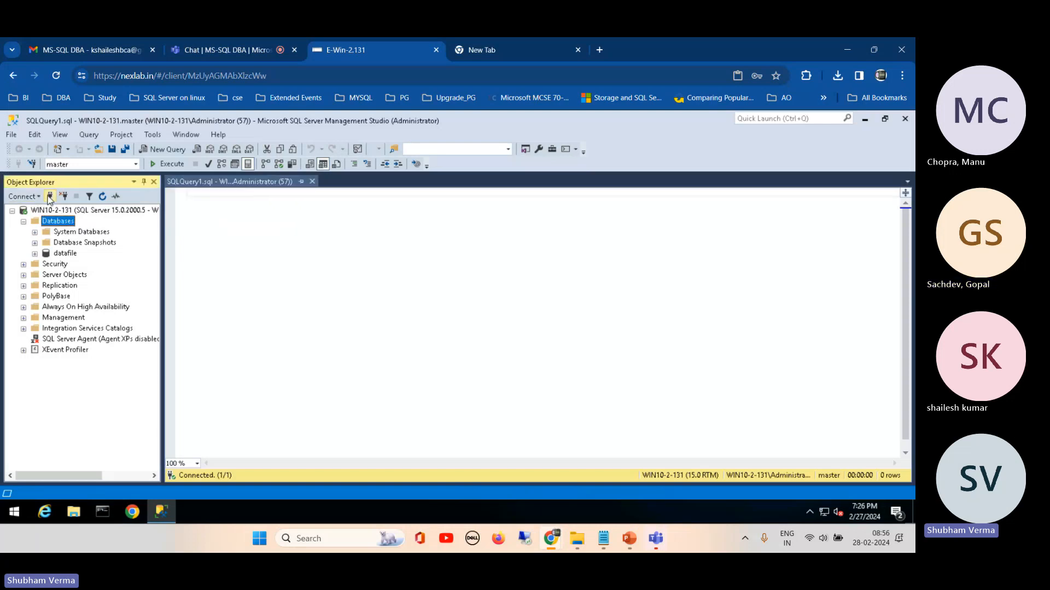
{"action": "left_click", "coordinate": [519, 253]}
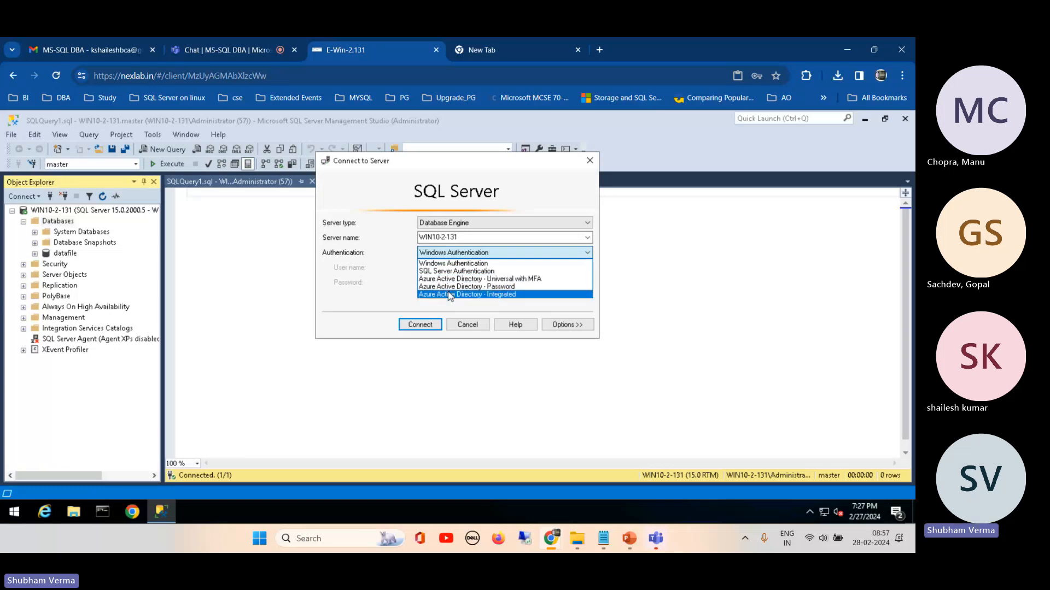
{"action": "left_click", "coordinate": [467, 326]}
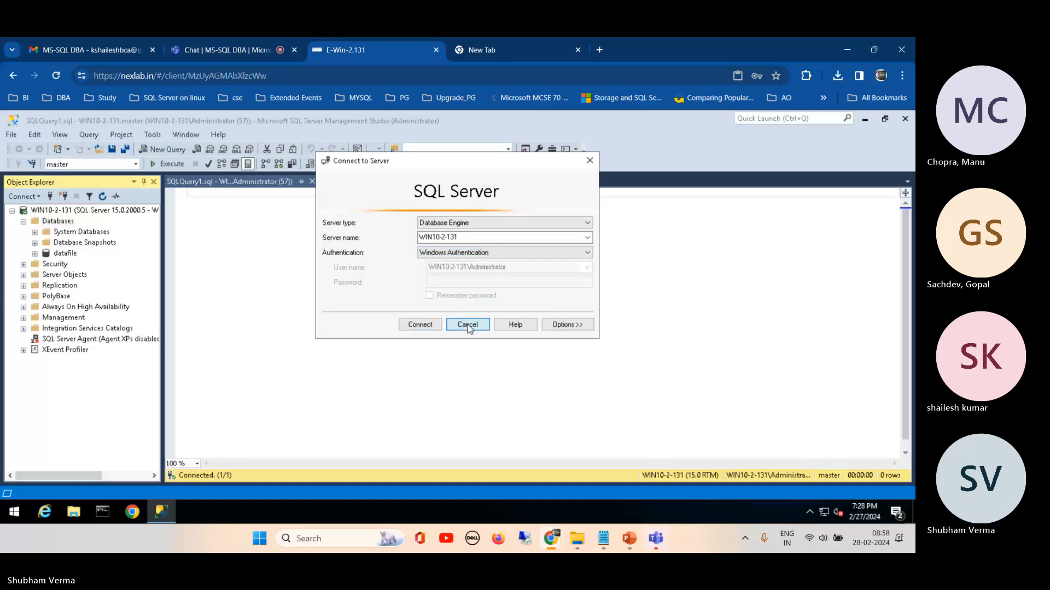
Step: Paste the copied status query into the query window and break the line before the DATABASEPROPERTYEX 'Status' column
{"action": "right_click", "coordinate": [251, 247]}
{"action": "left_click", "coordinate": [281, 269]}
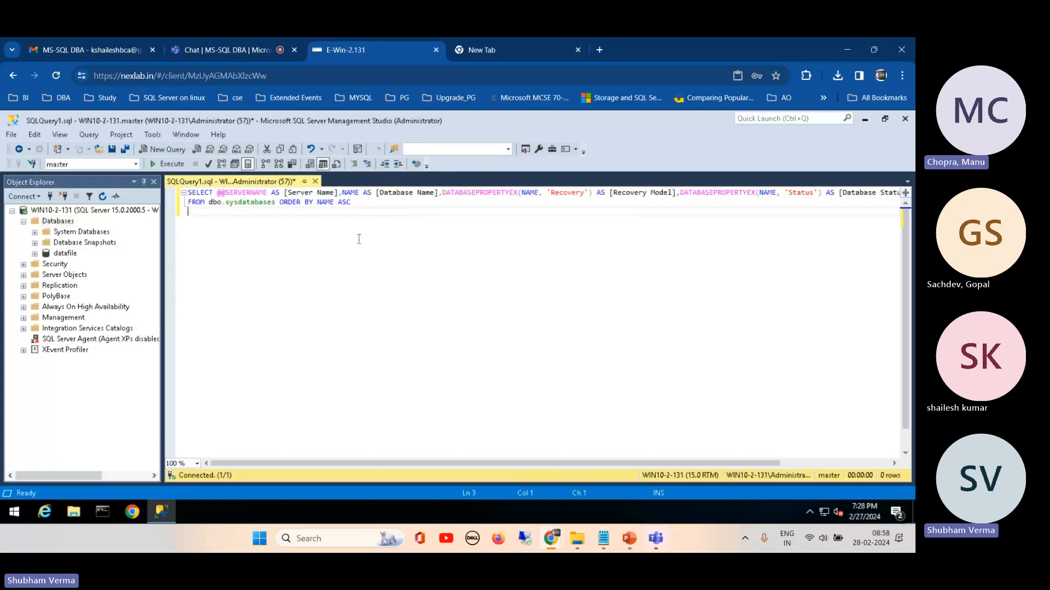
{"action": "left_click", "coordinate": [680, 193]}
{"action": "key", "text": "Return"}
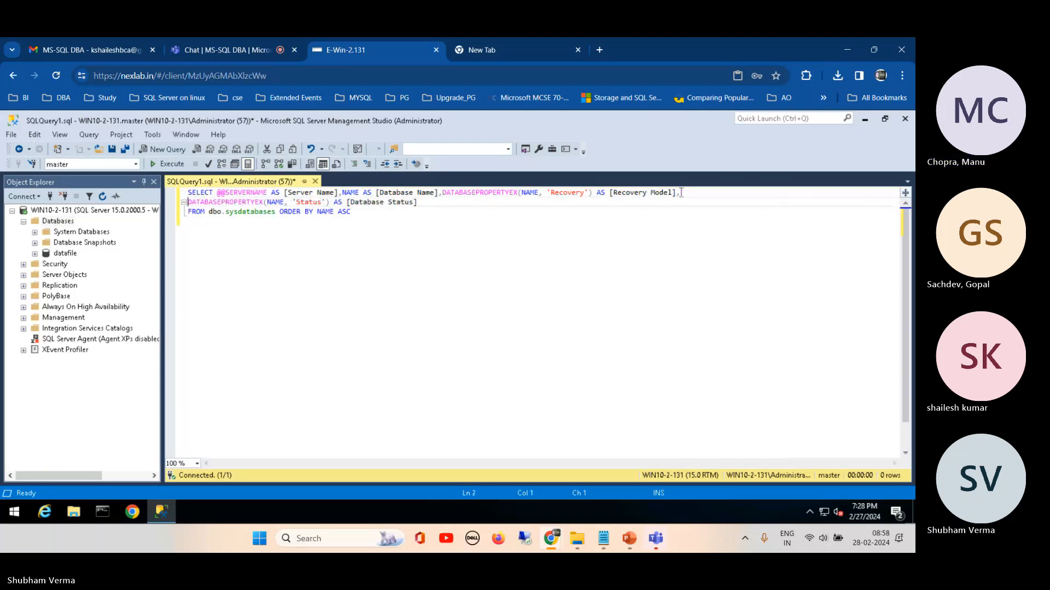
{"action": "mouse_move", "coordinate": [656, 539]}
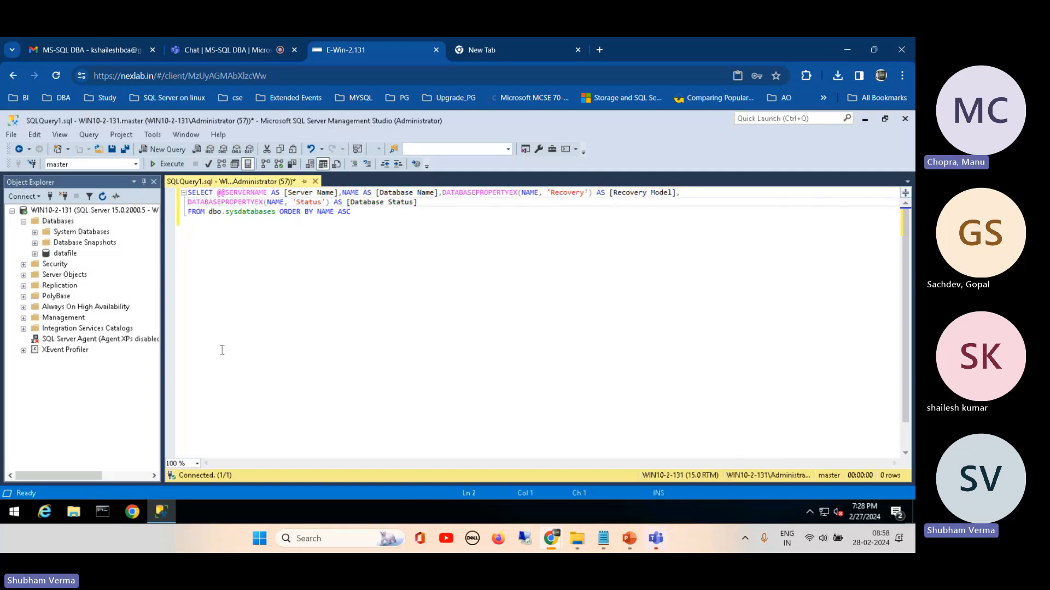
Step: Open the SQLServer2019-x64-ENU-Dev disc image from the remote server's Desktop folder in File Explorer
{"action": "left_click", "coordinate": [73, 514]}
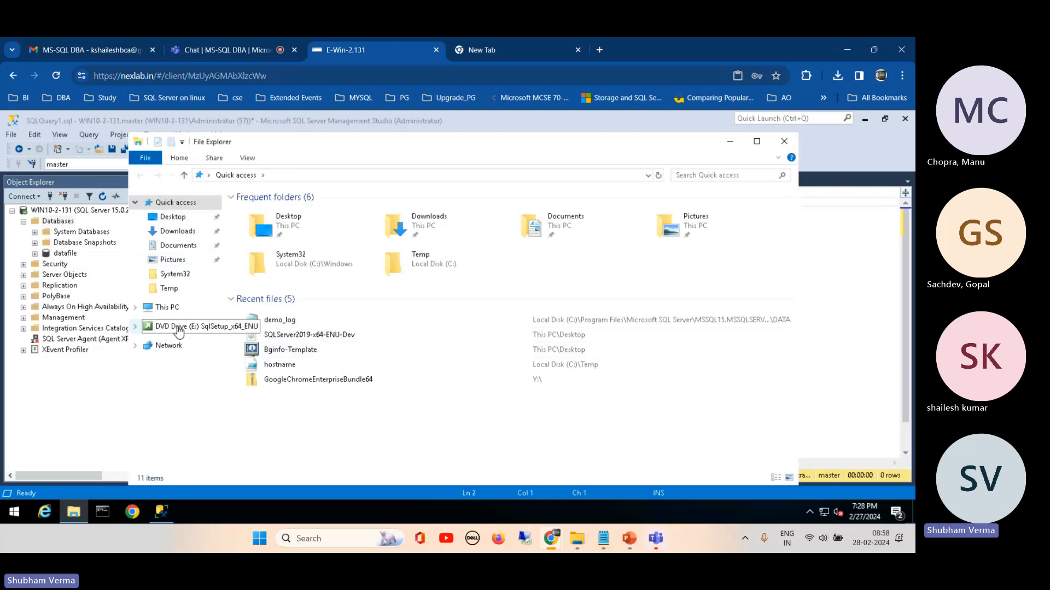
{"action": "left_click", "coordinate": [183, 219]}
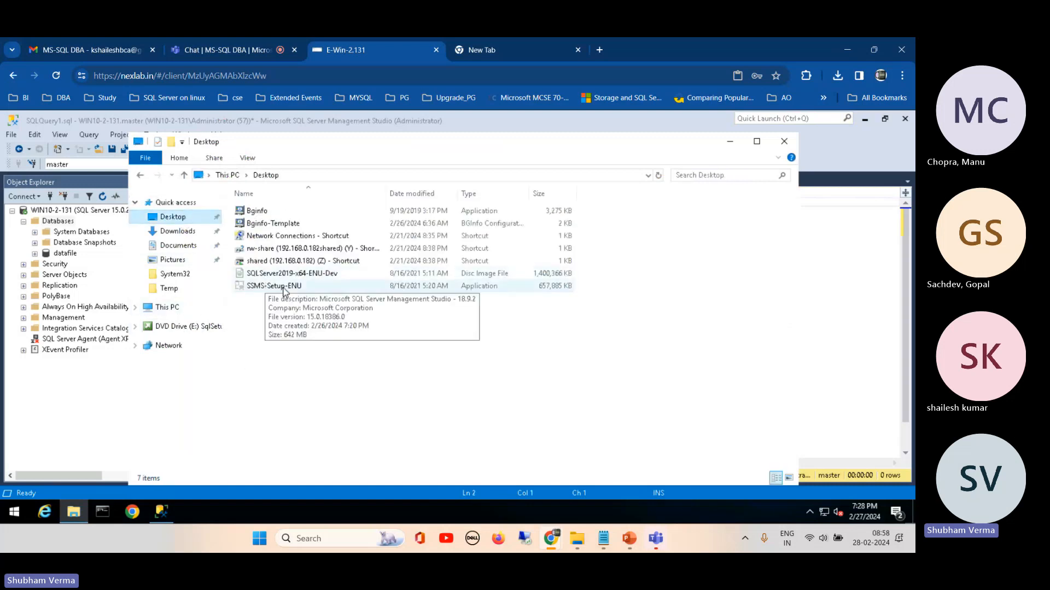
{"action": "double_click", "coordinate": [306, 274]}
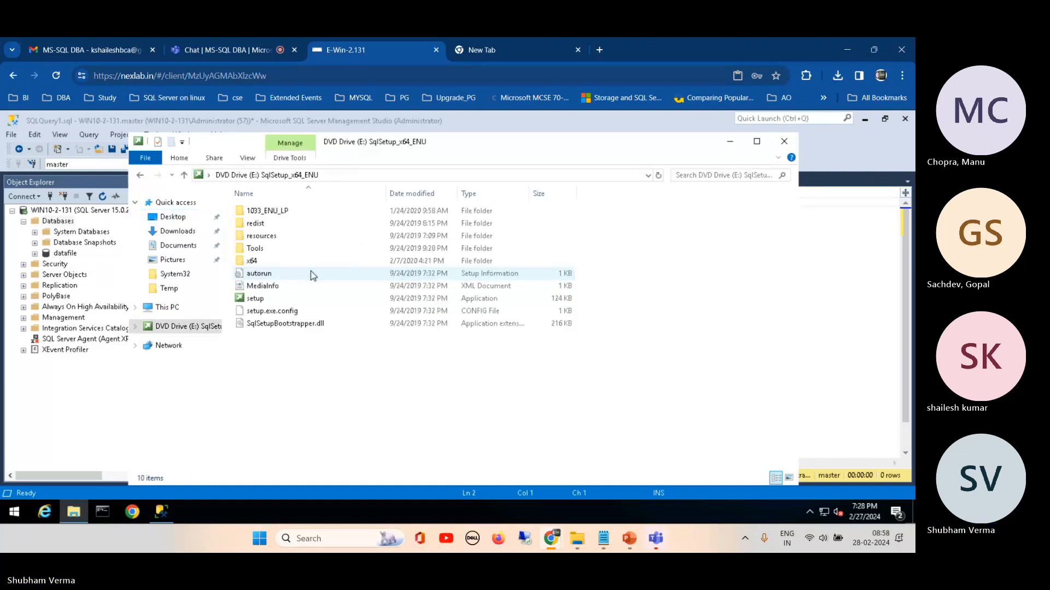
Step: Run the SQL Server 2019 setup and open the Install SQL Server Management Tools download link from its Installation page
{"action": "double_click", "coordinate": [255, 299]}
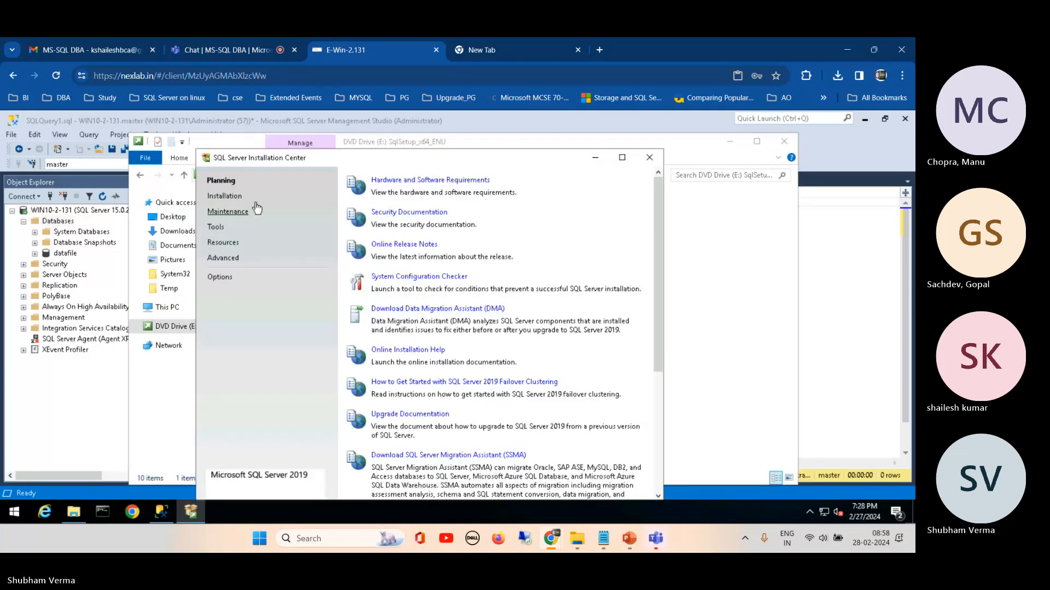
{"action": "left_click", "coordinate": [225, 198]}
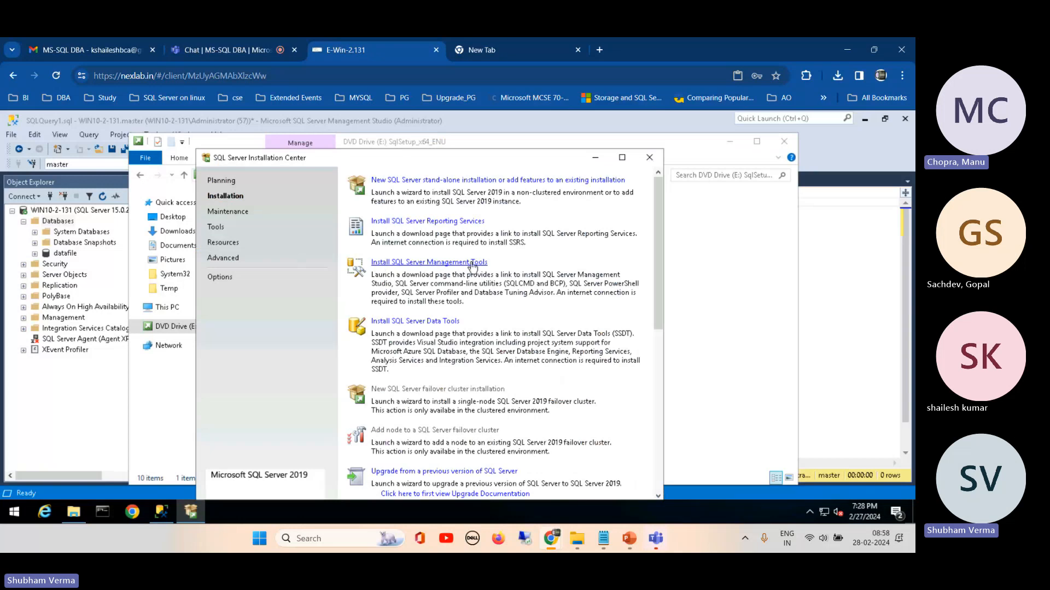
{"action": "left_click", "coordinate": [474, 265]}
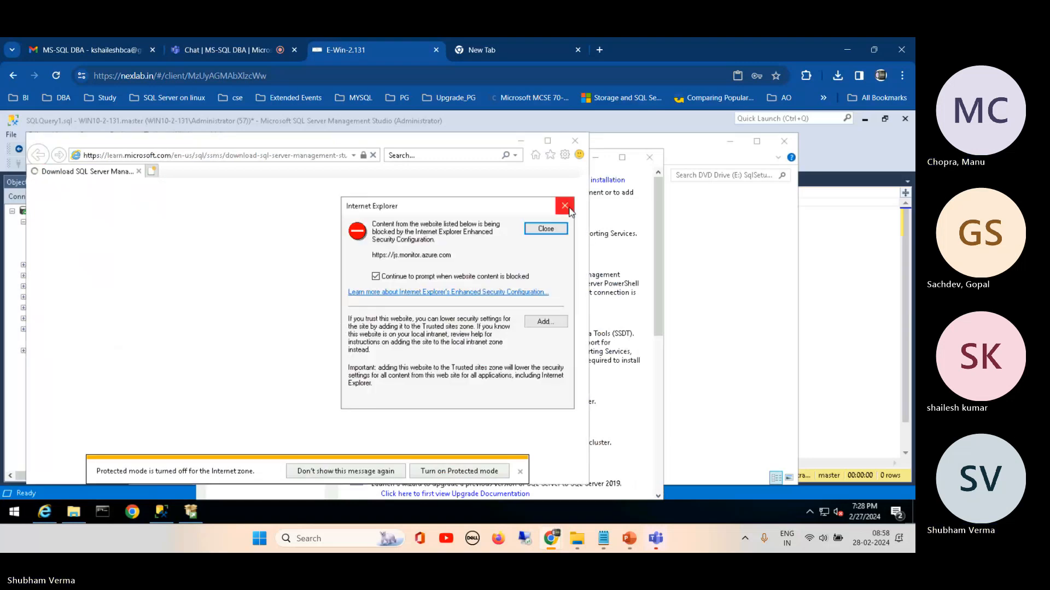
{"action": "left_click", "coordinate": [543, 324]}
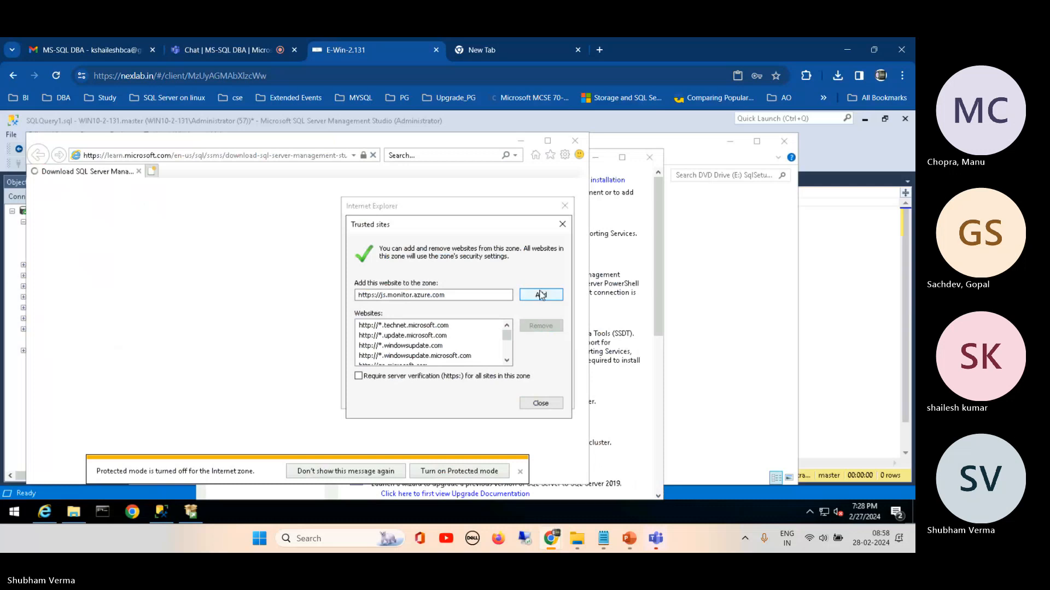
{"action": "left_click", "coordinate": [540, 295]}
{"action": "left_click", "coordinate": [538, 404]}
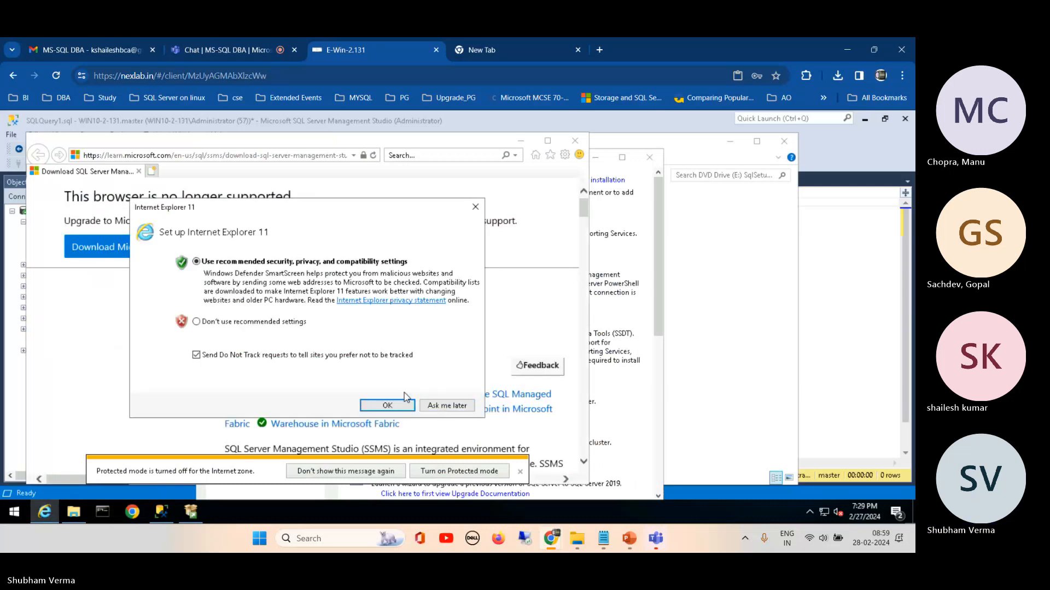
{"action": "left_click", "coordinate": [401, 405]}
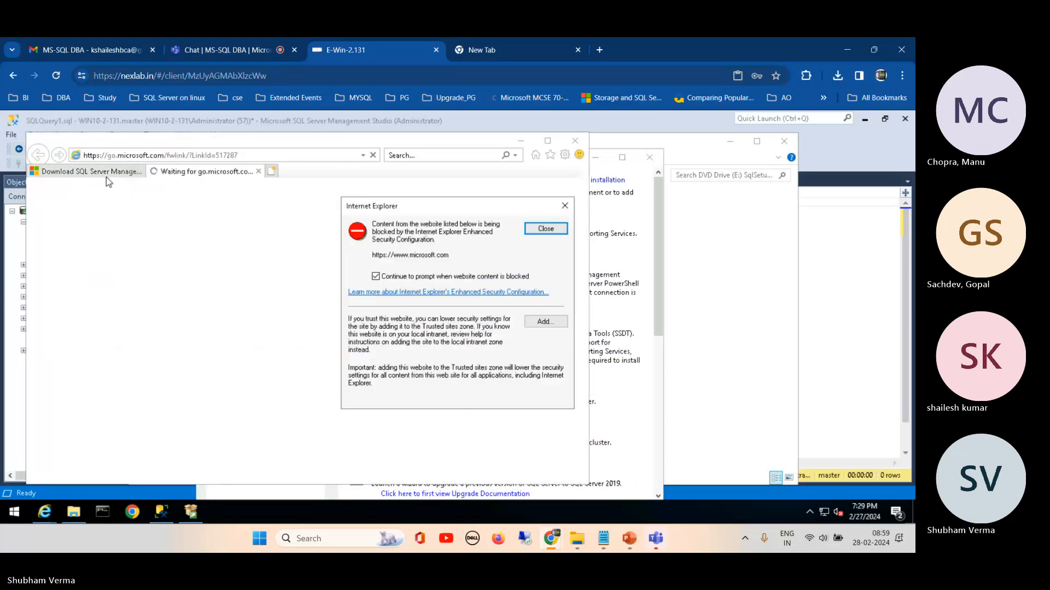
Step: Try the SSMS 19.3 free download link on the Download SQL Server Management Studio page, cancel the download and close all browser tabs
{"action": "left_click", "coordinate": [545, 228]}
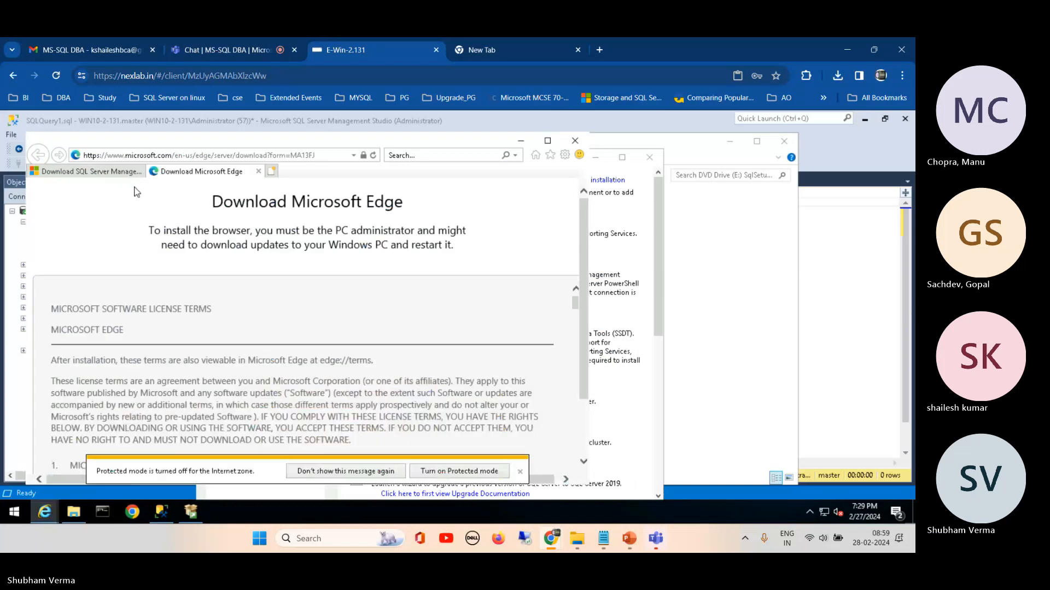
{"action": "left_click", "coordinate": [103, 173]}
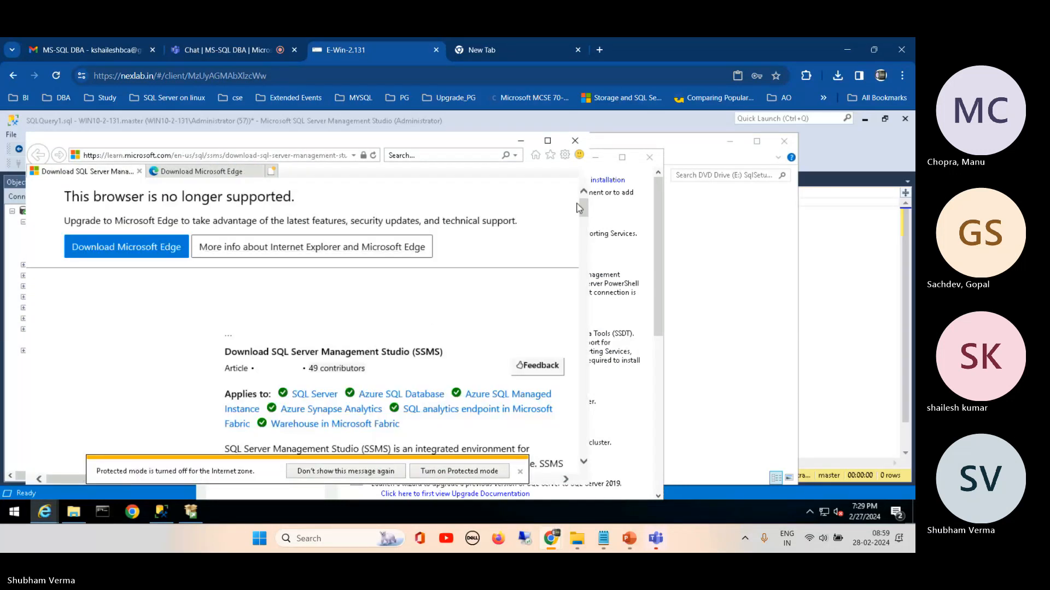
{"action": "left_click_drag", "start_coordinate": [579, 208], "coordinate": [592, 236]}
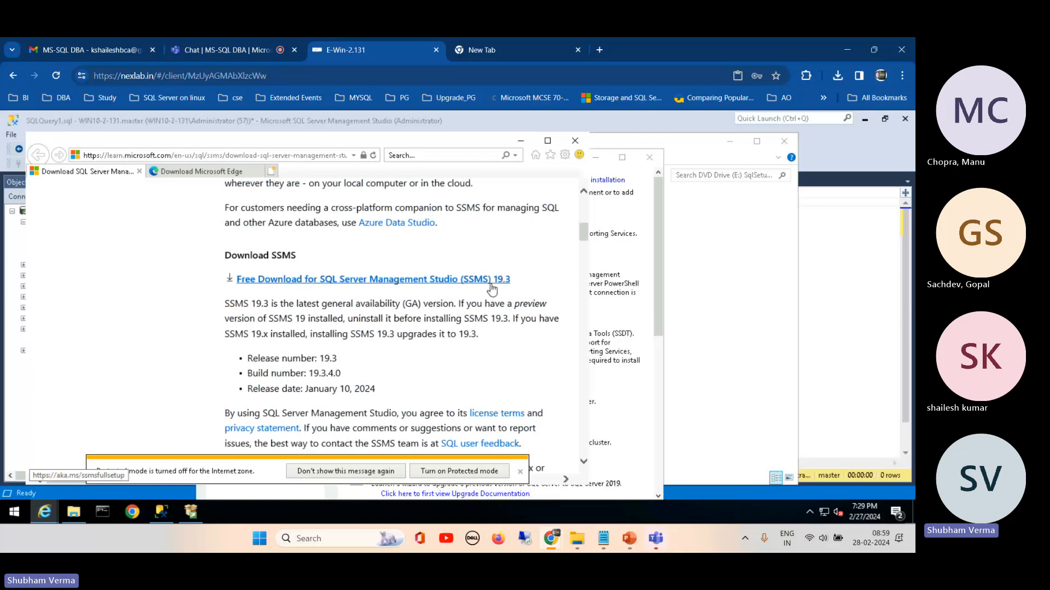
{"action": "left_click", "coordinate": [436, 280]}
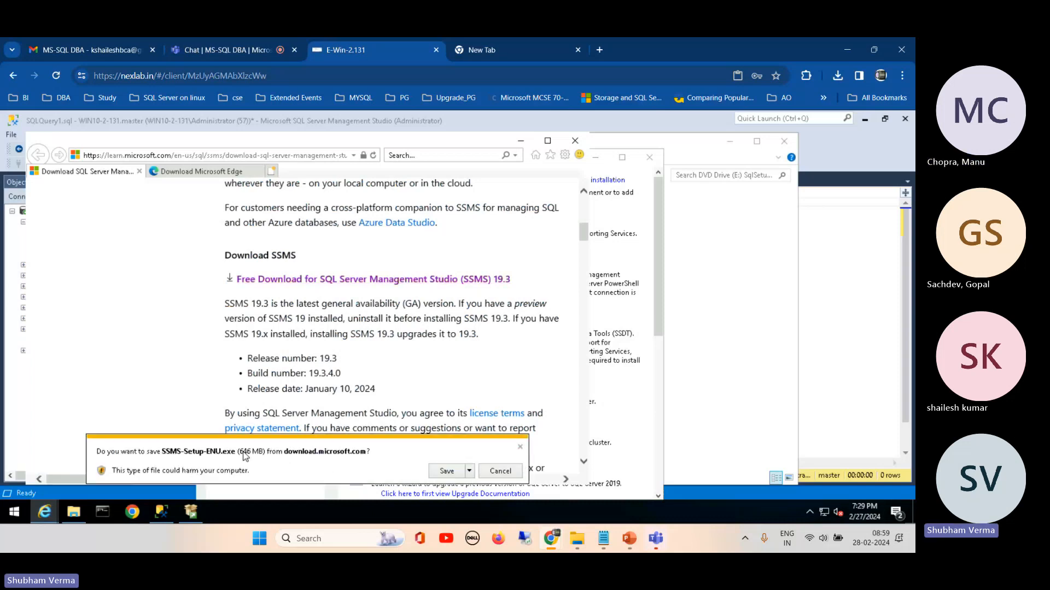
{"action": "left_click", "coordinate": [500, 472]}
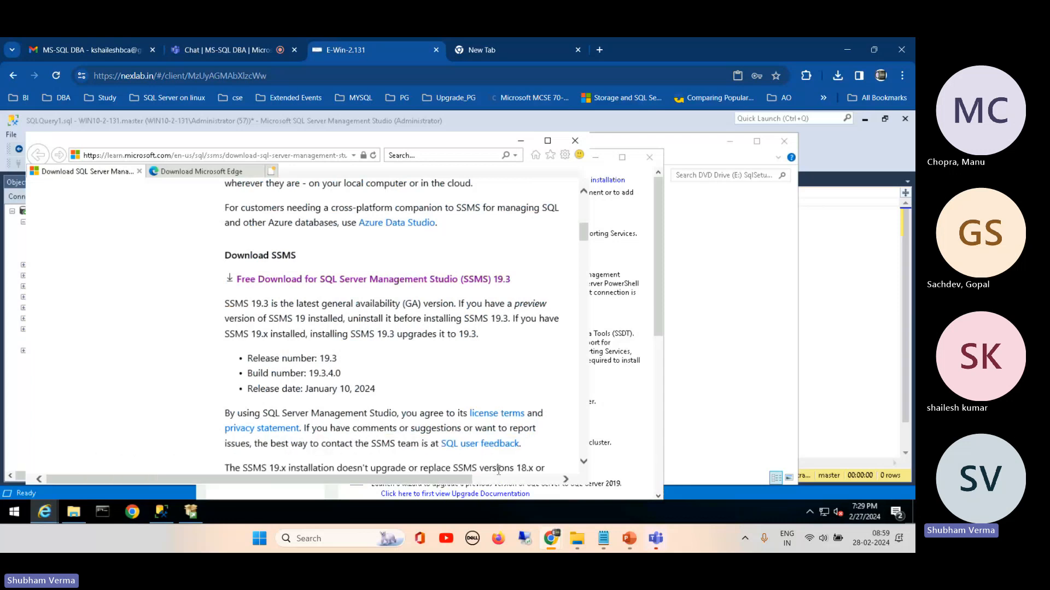
{"action": "left_click", "coordinate": [577, 145]}
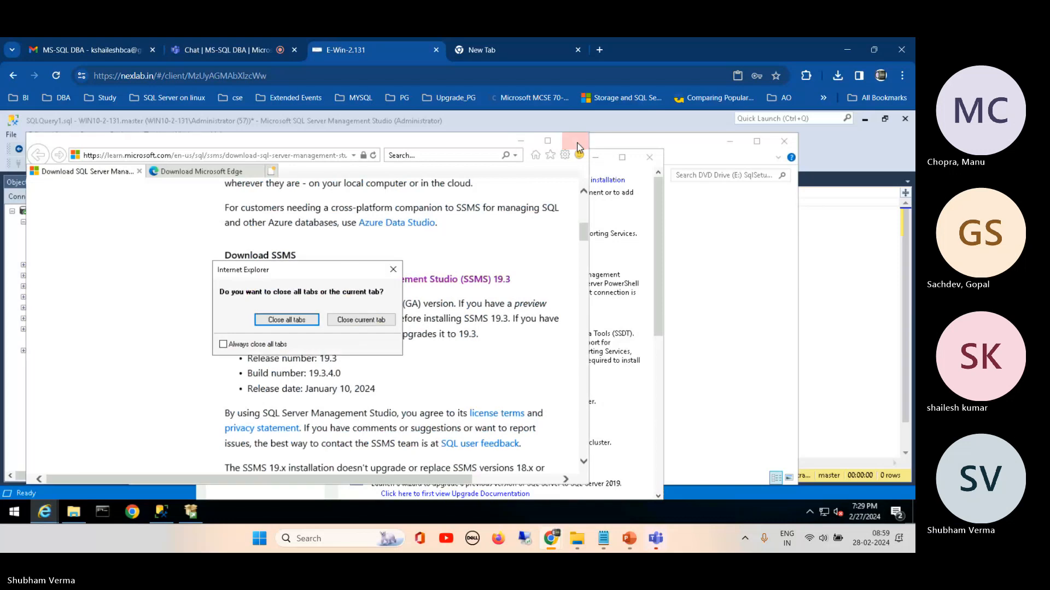
{"action": "left_click", "coordinate": [287, 319]}
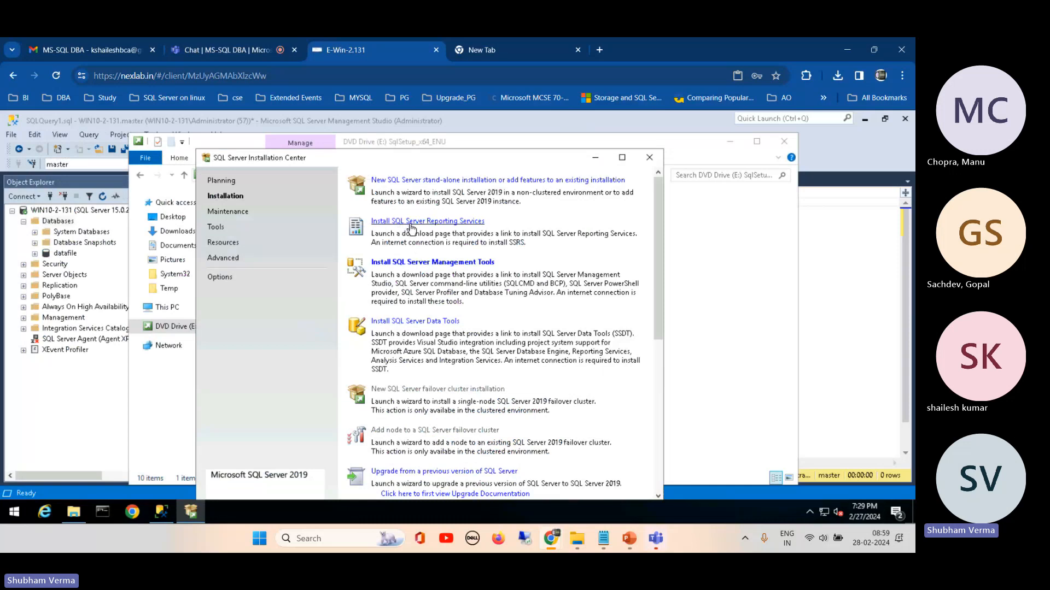
Step: Minimize the SQL Server Installation Center and the DVD Drive window, then execute the database status query with an enlarged results pane
{"action": "left_click", "coordinate": [595, 158]}
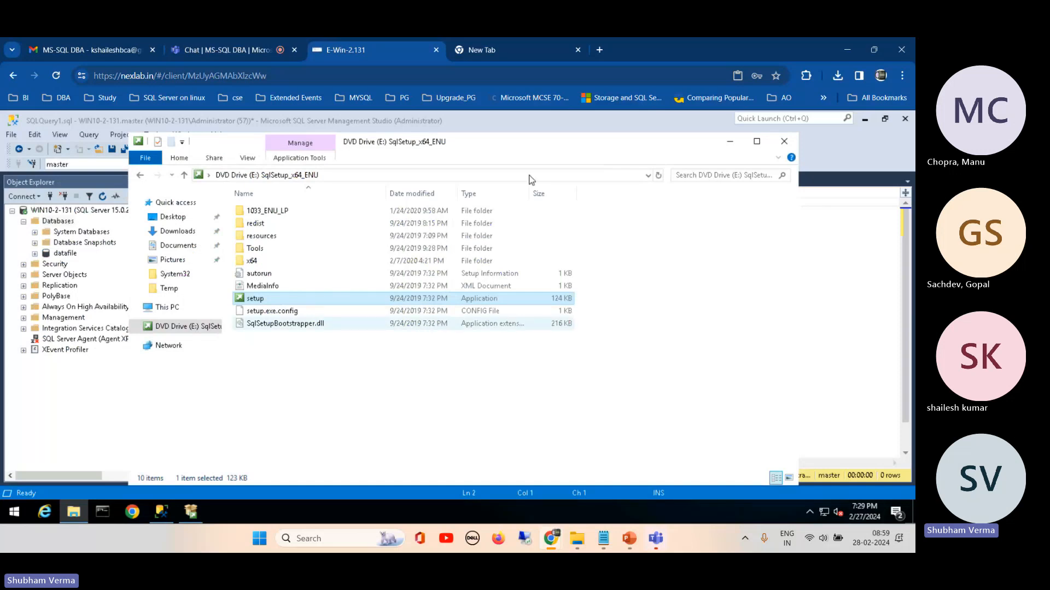
{"action": "left_click", "coordinate": [729, 142]}
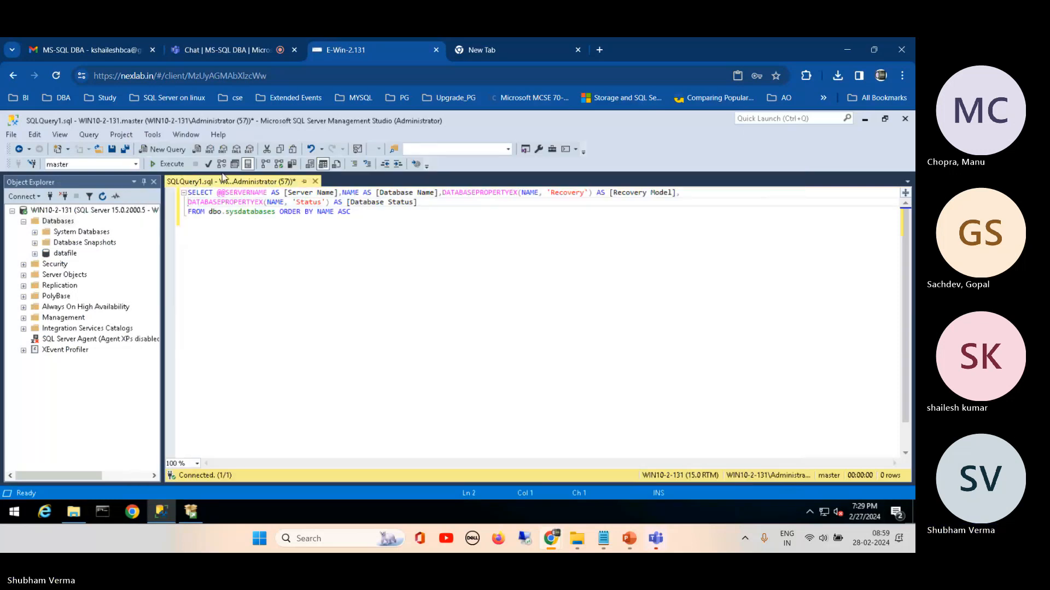
{"action": "left_click", "coordinate": [168, 163]}
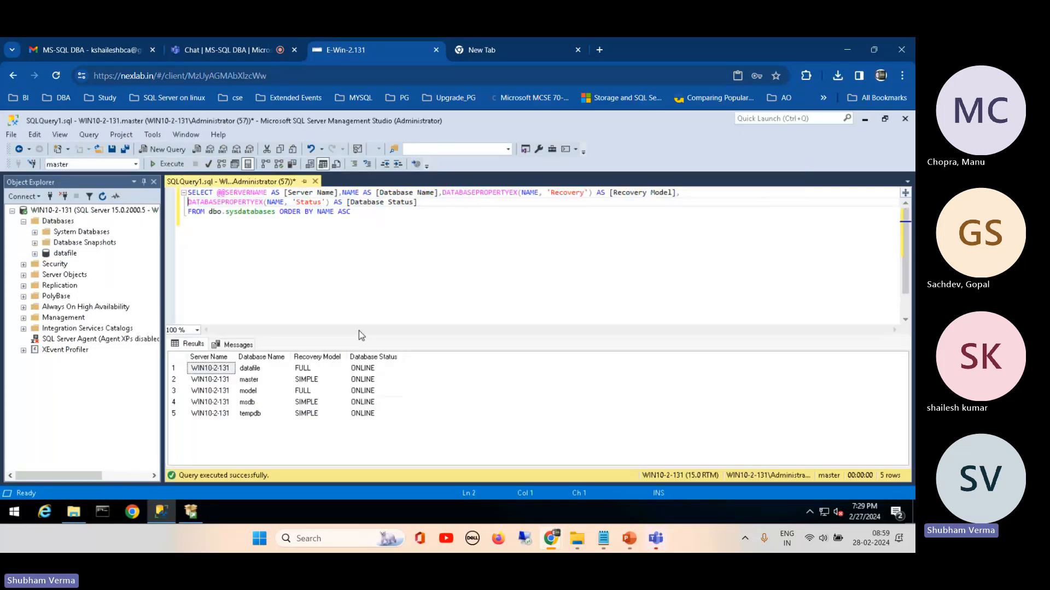
{"action": "left_click_drag", "start_coordinate": [359, 334], "coordinate": [362, 246]}
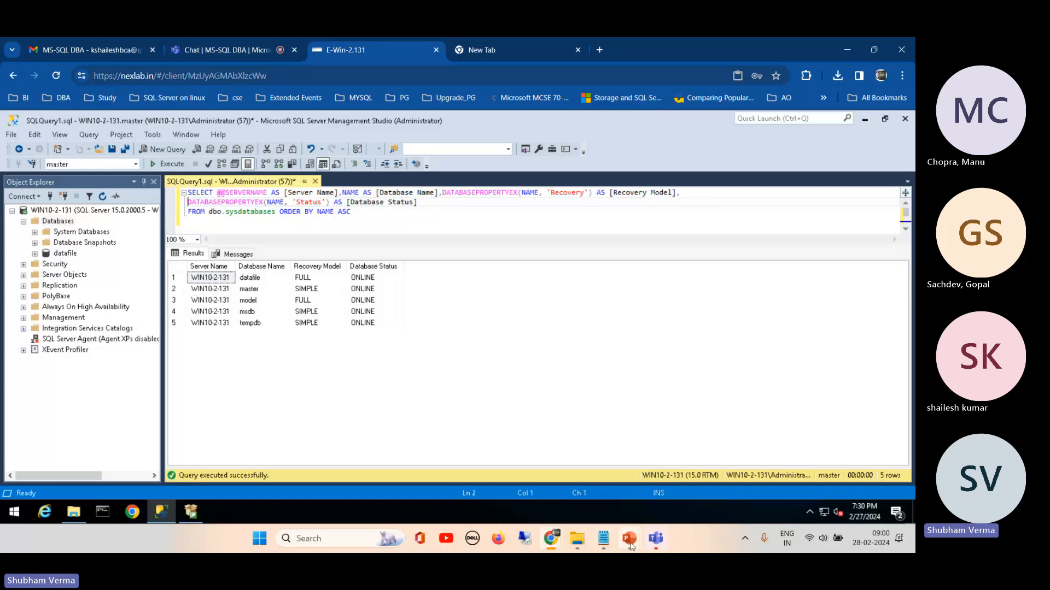
Step: Switch to the SQL Server Zero to Hero presentation in PowerPoint and view slide 51 on the different database states
{"action": "mouse_move", "coordinate": [631, 545]}
{"action": "left_click", "coordinate": [509, 496]}
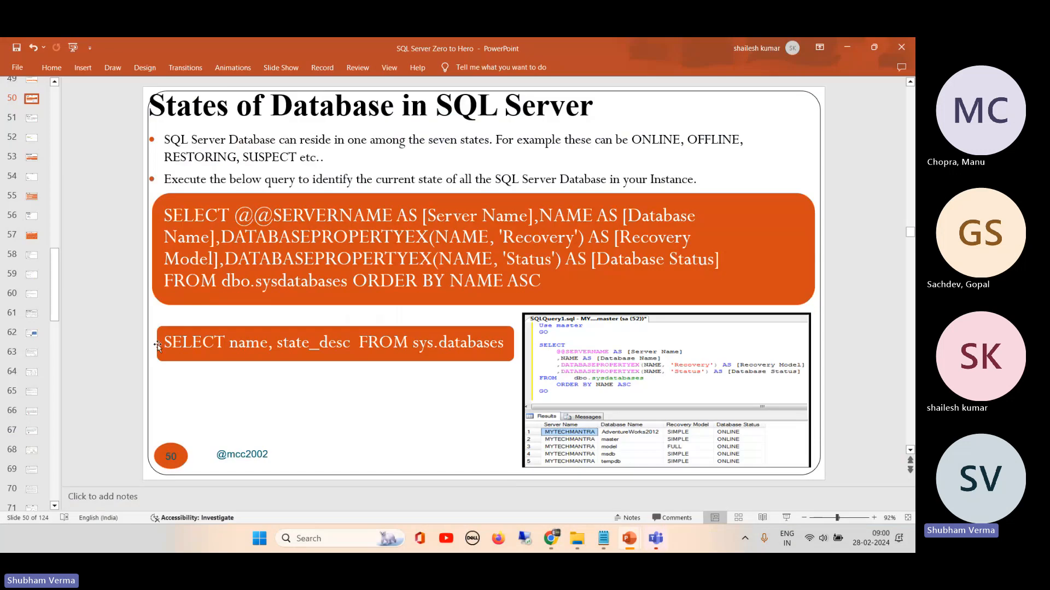
{"action": "left_click", "coordinate": [32, 120]}
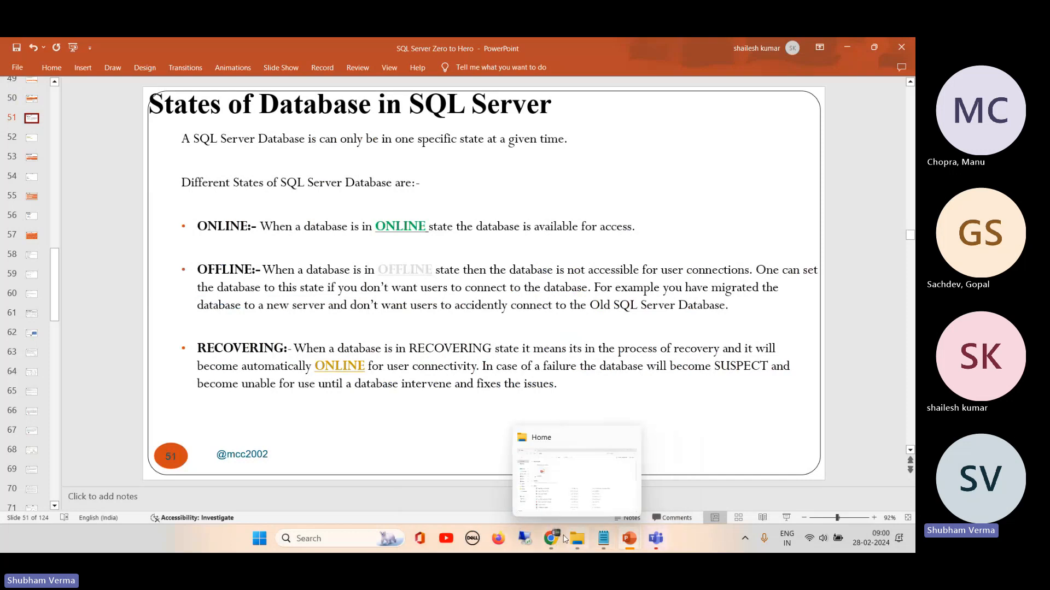
Step: Switch back to the remote SQL Server Management Studio session in Chrome and take the datafile database offline without dropping active connections
{"action": "mouse_move", "coordinate": [554, 539]}
{"action": "left_click", "coordinate": [501, 484]}
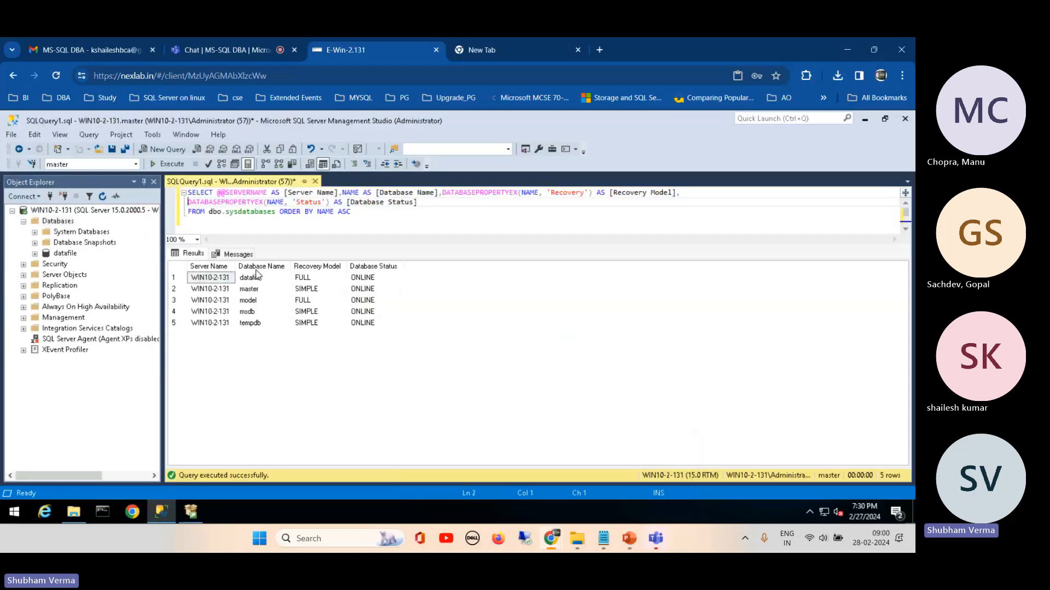
{"action": "right_click", "coordinate": [58, 255]}
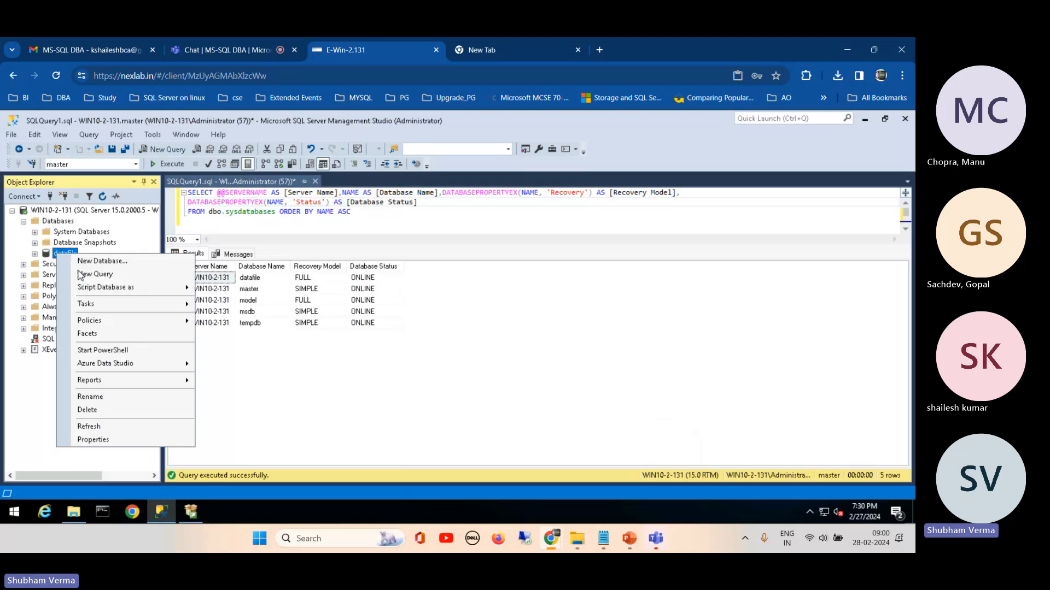
{"action": "mouse_move", "coordinate": [152, 305]}
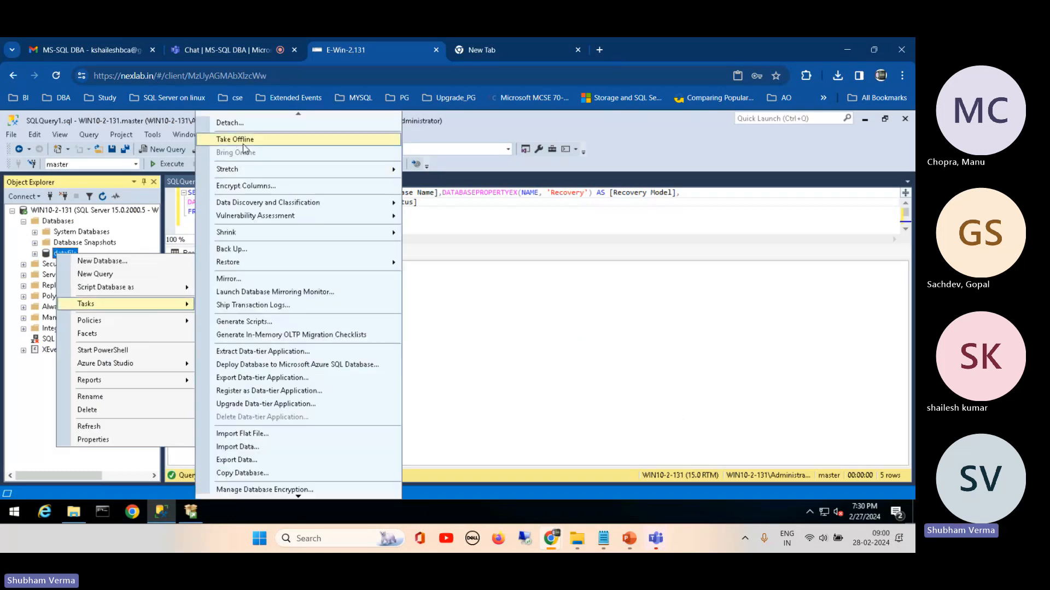
{"action": "left_click", "coordinate": [240, 140]}
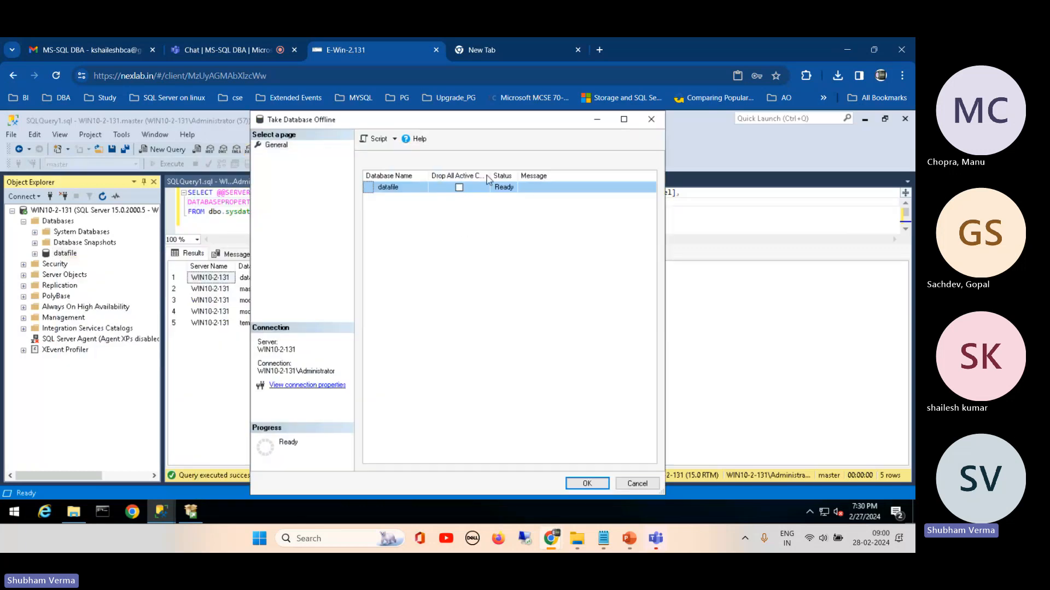
{"action": "left_click_drag", "start_coordinate": [490, 179], "coordinate": [537, 179]}
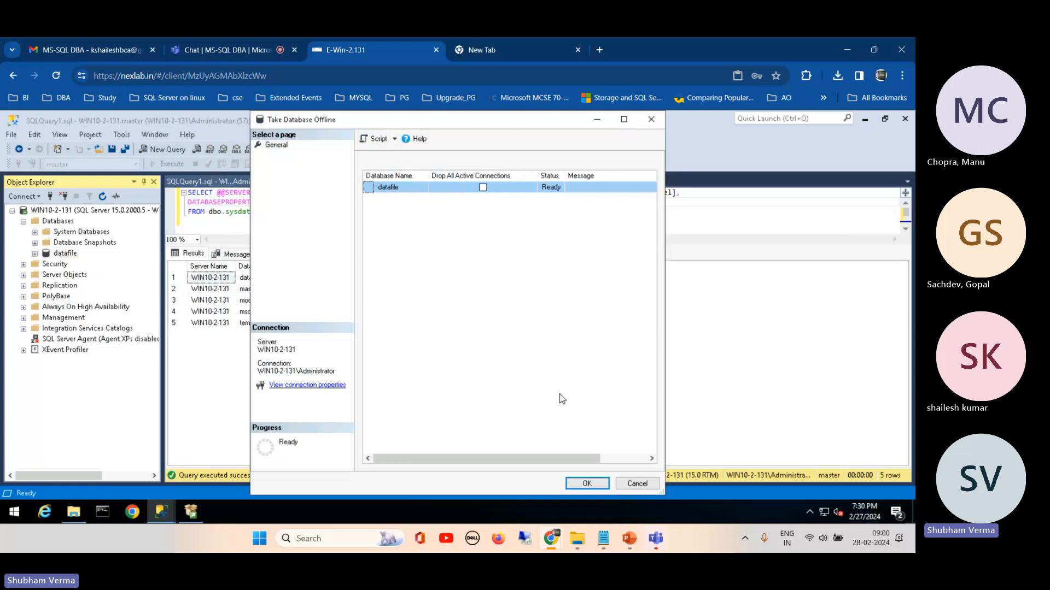
{"action": "left_click", "coordinate": [587, 484]}
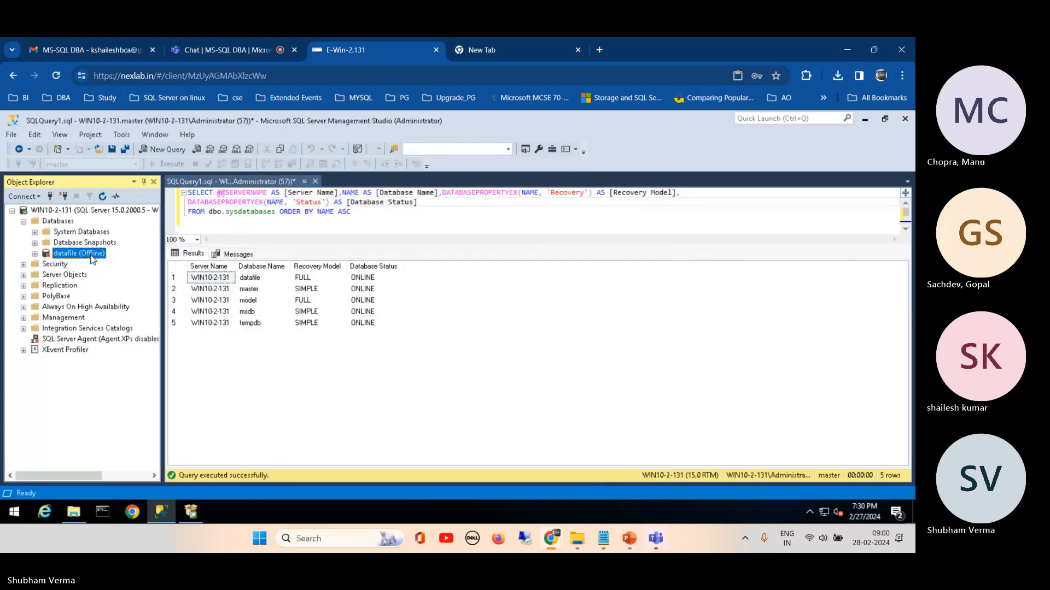
Step: Execute the database status query again and select the datafile row in the results
{"action": "left_click", "coordinate": [311, 231]}
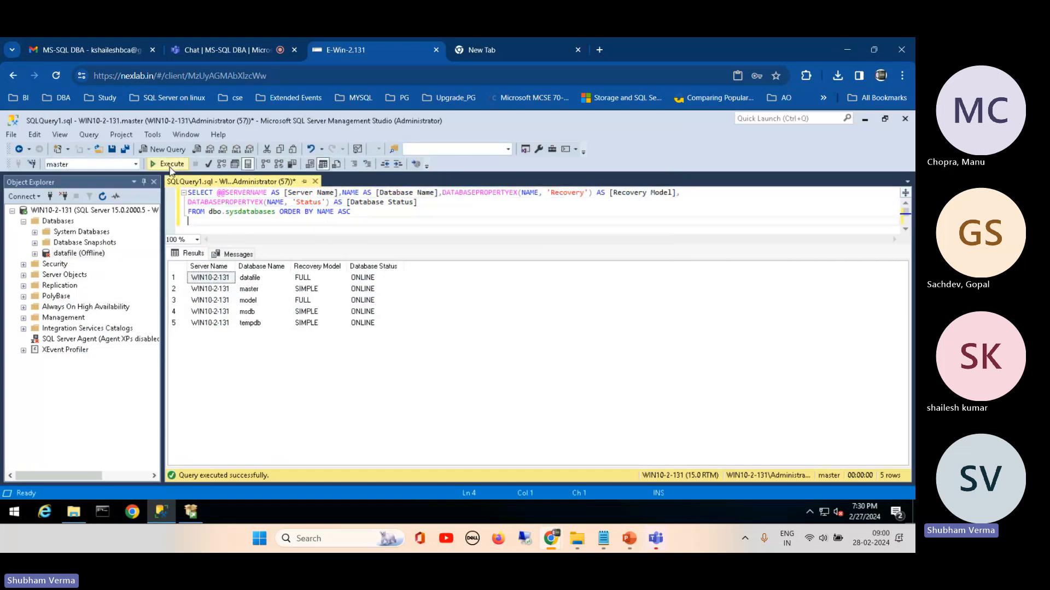
{"action": "left_click", "coordinate": [170, 164]}
{"action": "left_click", "coordinate": [176, 279]}
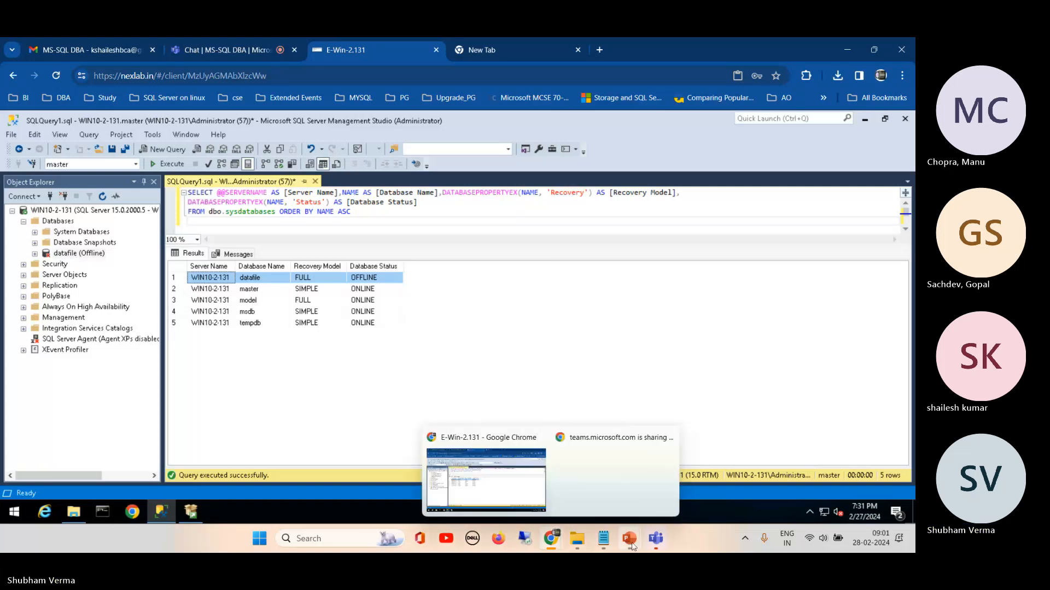
Step: Switch to the PowerPoint presentation and review the remaining database states on slide 52 and the query statuses on slide 53
{"action": "mouse_move", "coordinate": [630, 544]}
{"action": "left_click", "coordinate": [498, 489]}
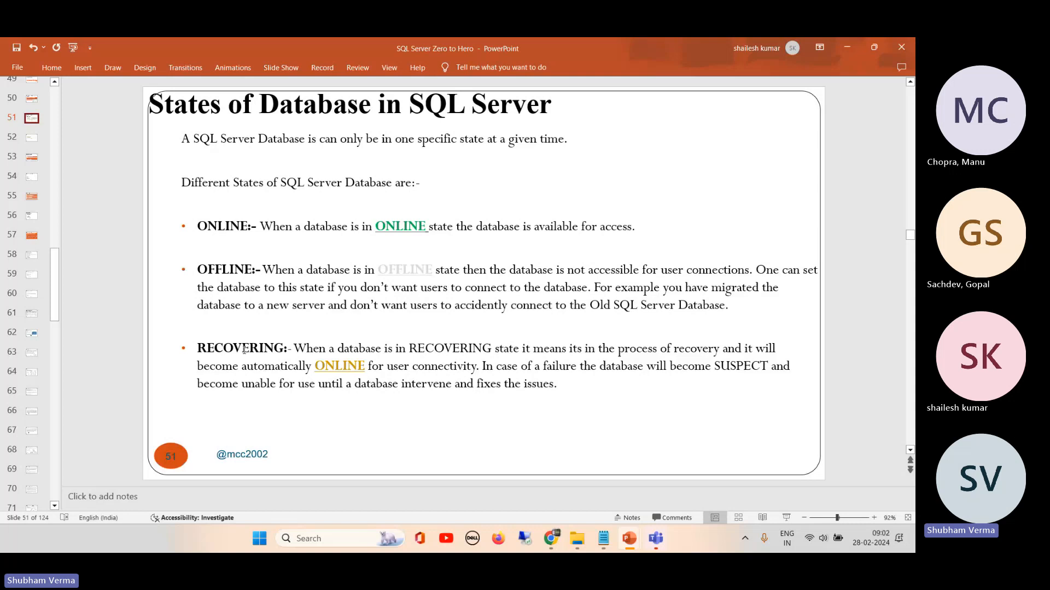
{"action": "left_click", "coordinate": [32, 138]}
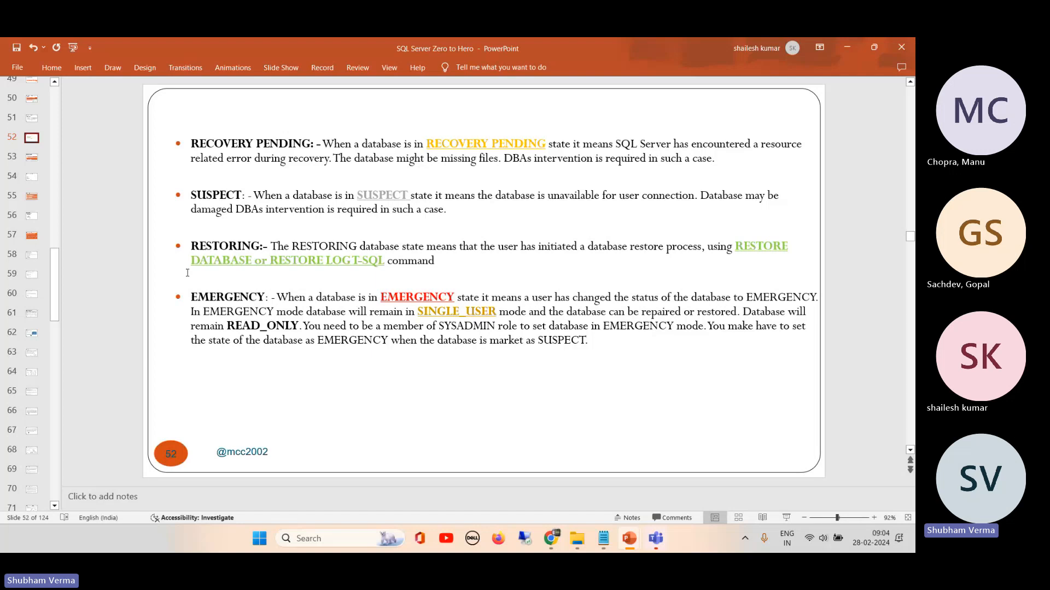
{"action": "left_click", "coordinate": [33, 120]}
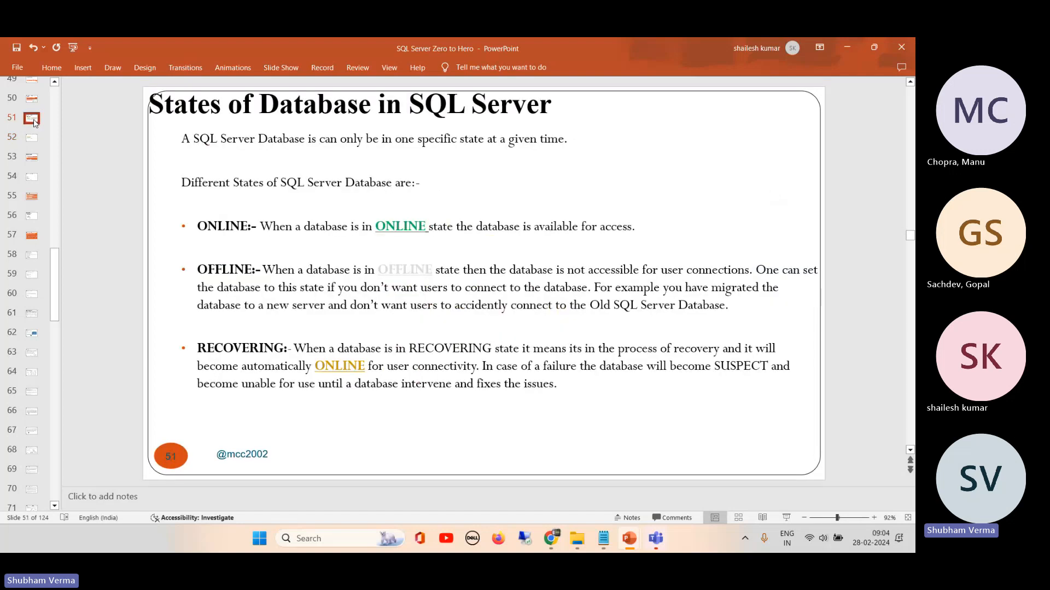
{"action": "left_click", "coordinate": [31, 140]}
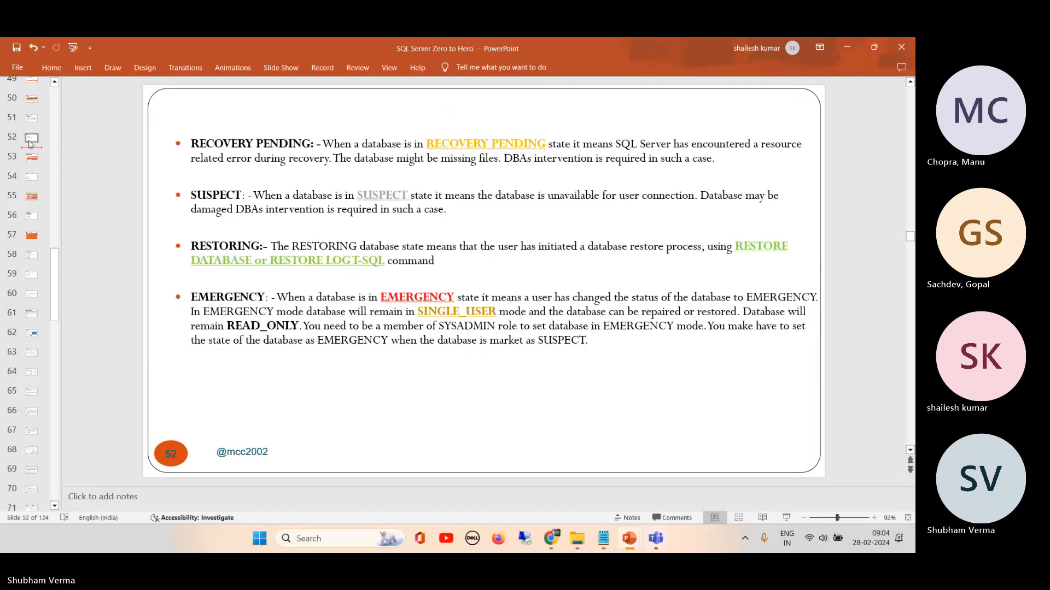
{"action": "left_click", "coordinate": [33, 159]}
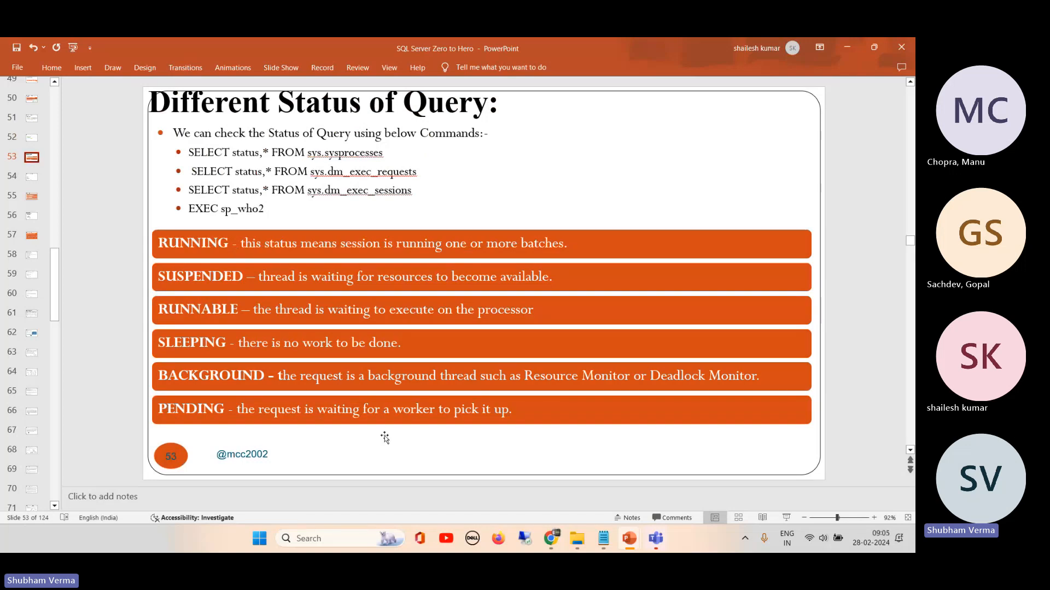
Step: Switch back to the remote SQL Server Management Studio session in Chrome and execute sp_who2 in a new query window
{"action": "mouse_move", "coordinate": [629, 539]}
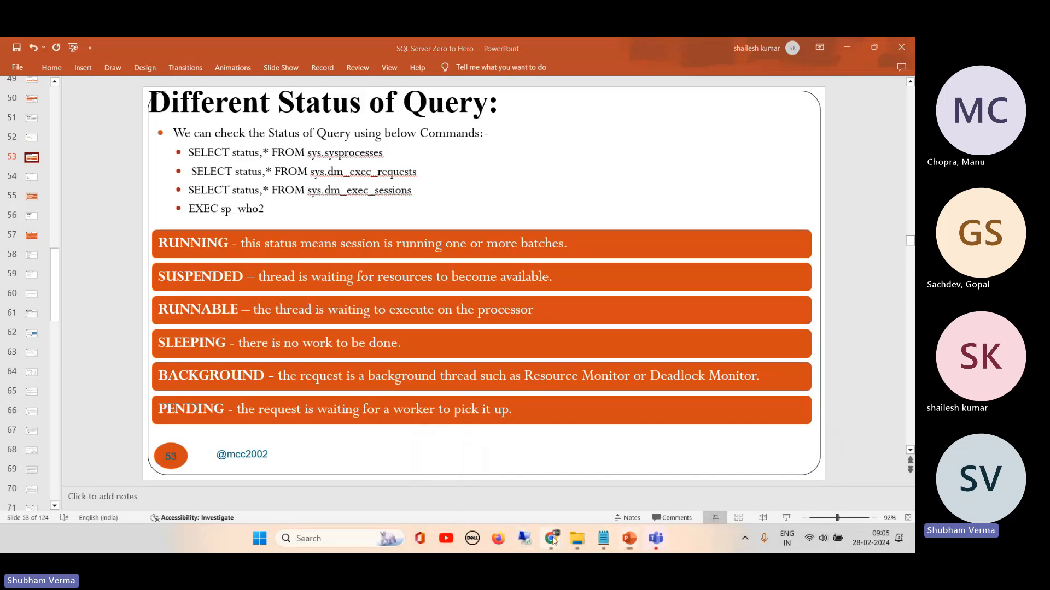
{"action": "mouse_move", "coordinate": [552, 540]}
{"action": "left_click", "coordinate": [493, 427]}
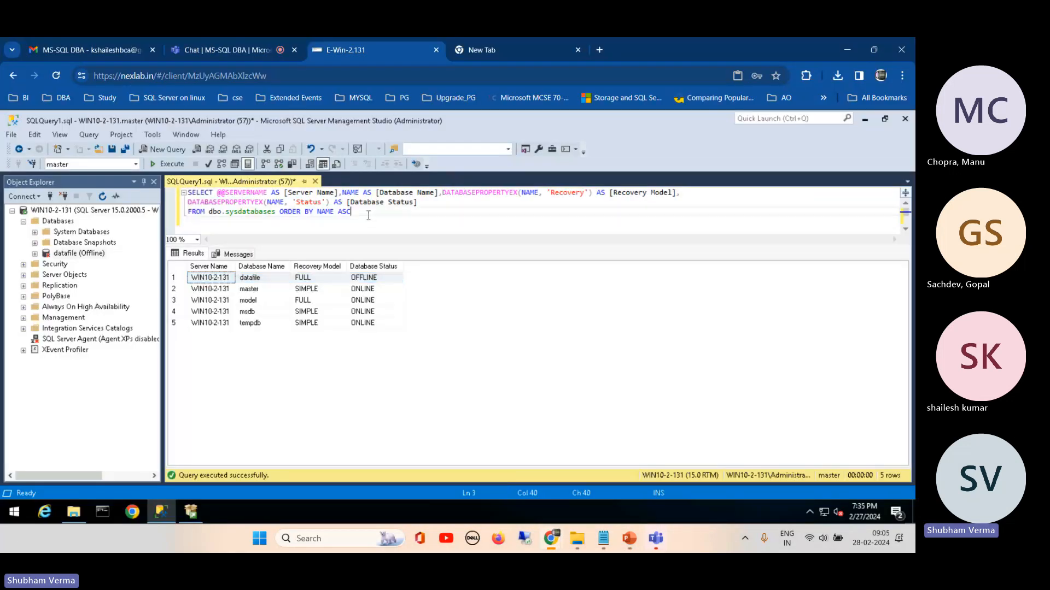
{"action": "left_click", "coordinate": [166, 150]}
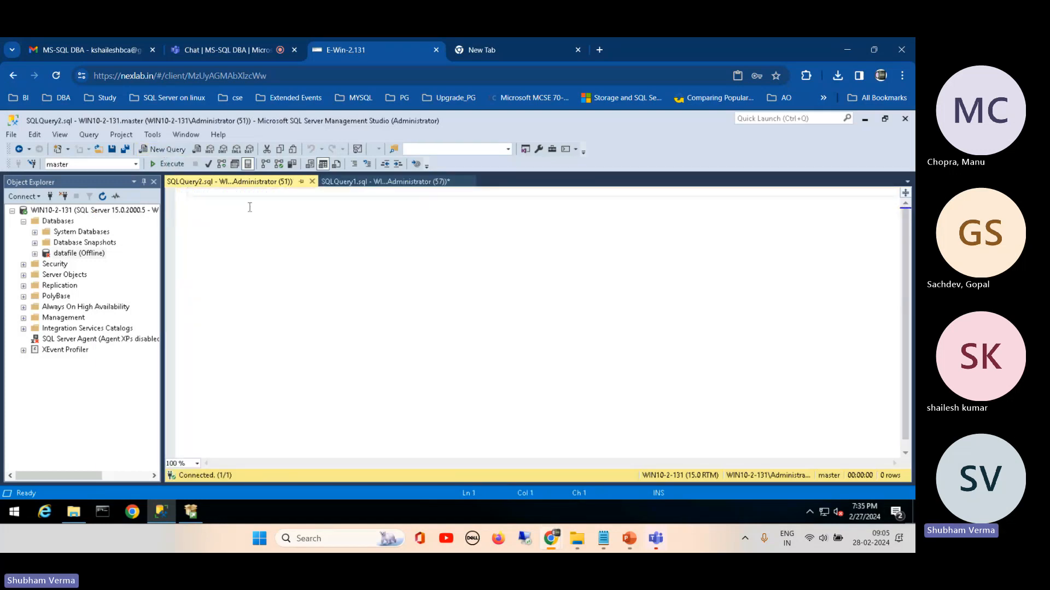
{"action": "type", "text": "sp_who2"}
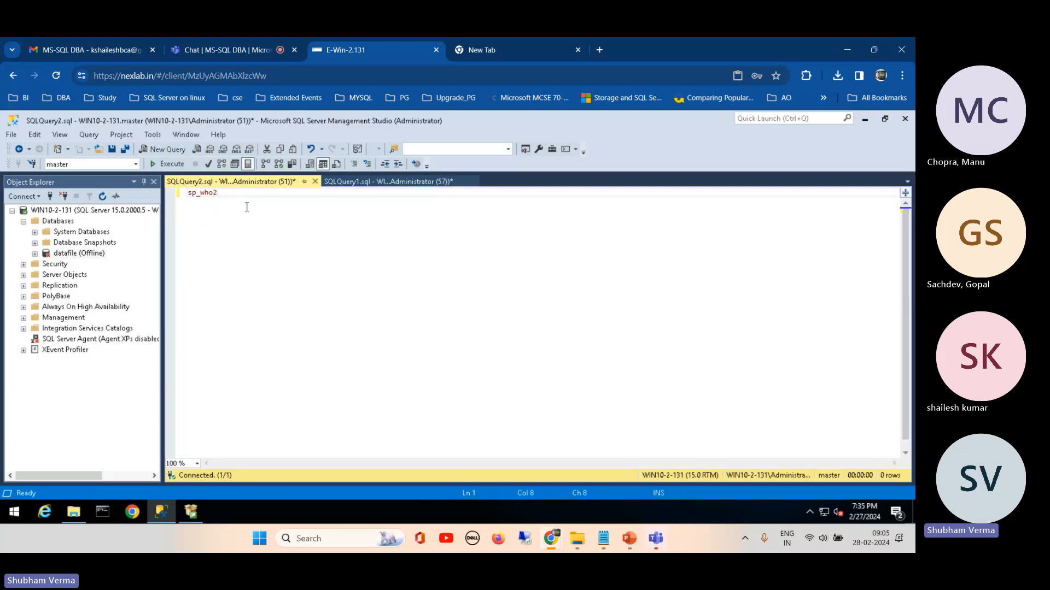
{"action": "left_click", "coordinate": [168, 165]}
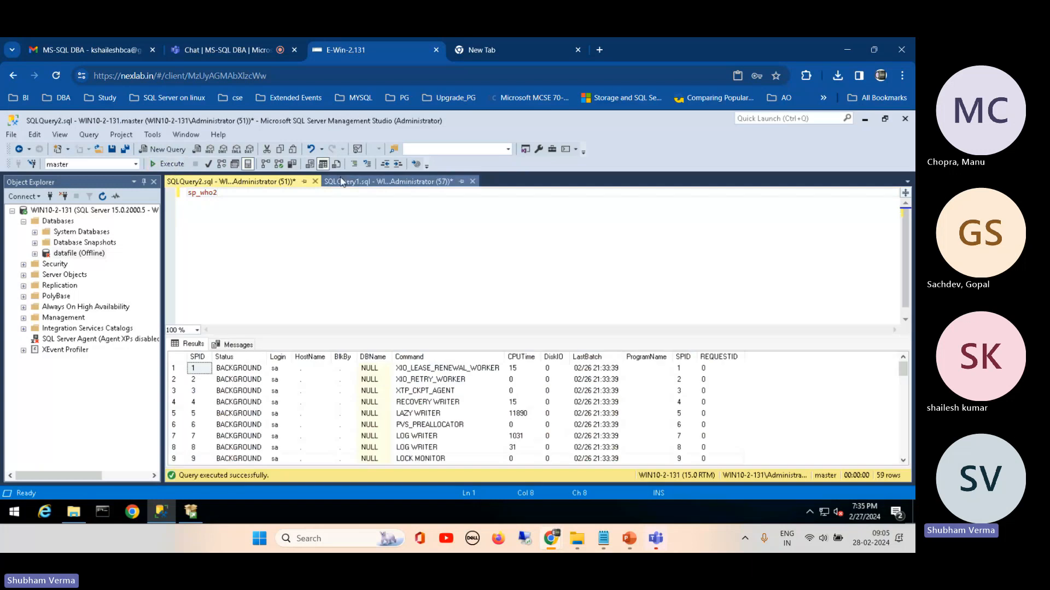
Step: Check the session ID of the first query window, then enlarge the sp_who2 results and examine the sessions at the end of the list
{"action": "left_click", "coordinate": [341, 182]}
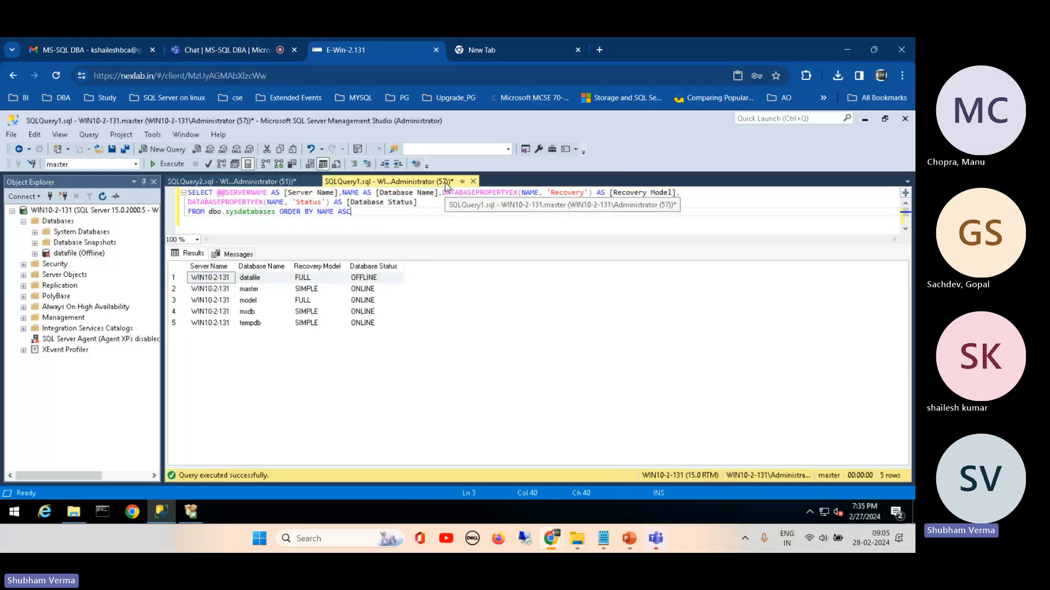
{"action": "left_click", "coordinate": [233, 181]}
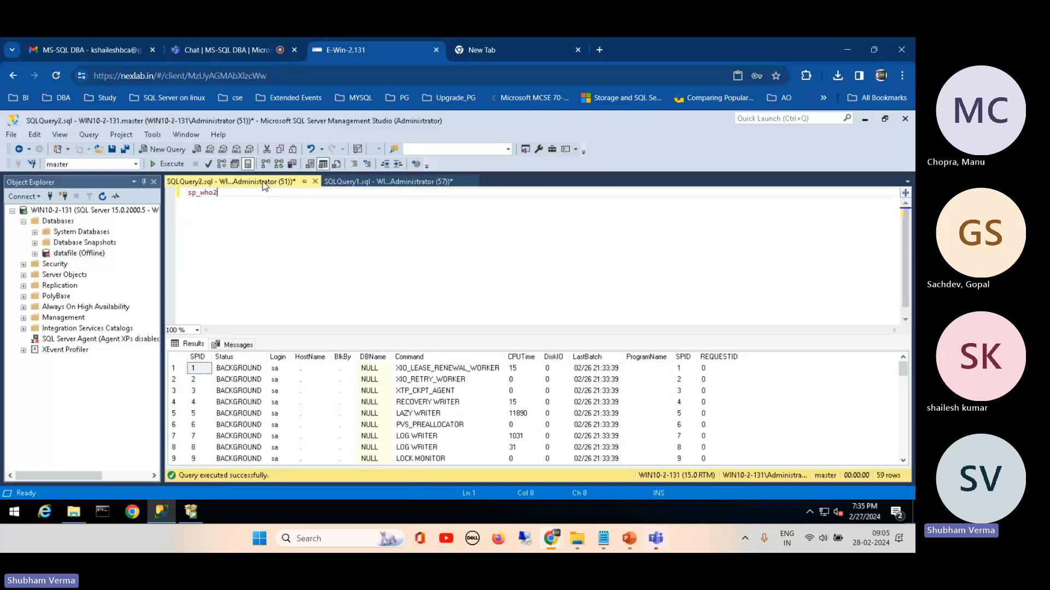
{"action": "left_click_drag", "start_coordinate": [276, 336], "coordinate": [287, 198]}
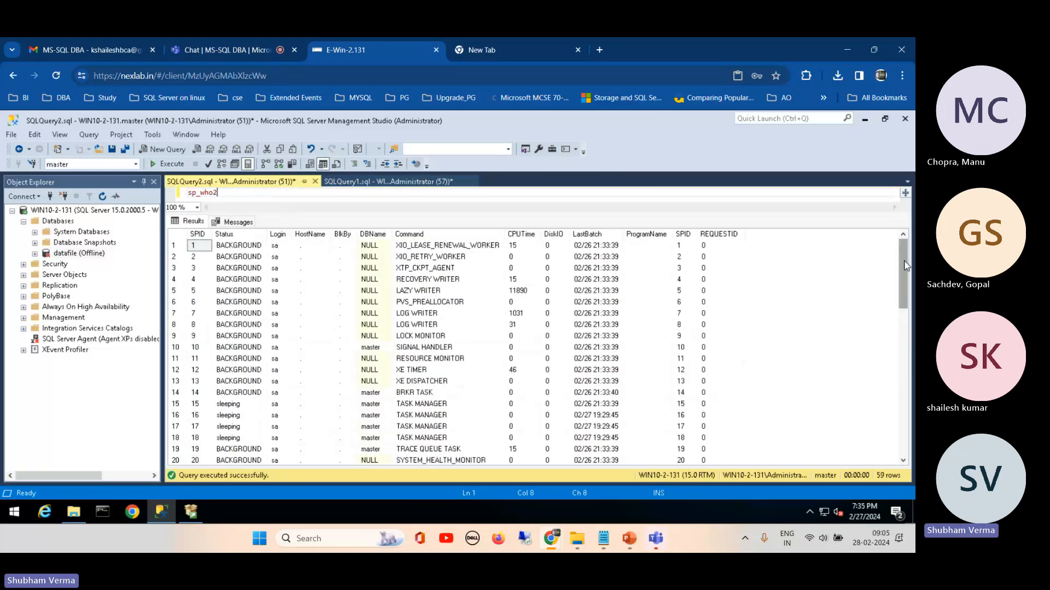
{"action": "left_click_drag", "start_coordinate": [902, 274], "coordinate": [900, 403]}
{"action": "scroll", "coordinate": [900, 403], "scroll_direction": "down", "scroll_amount": 1}
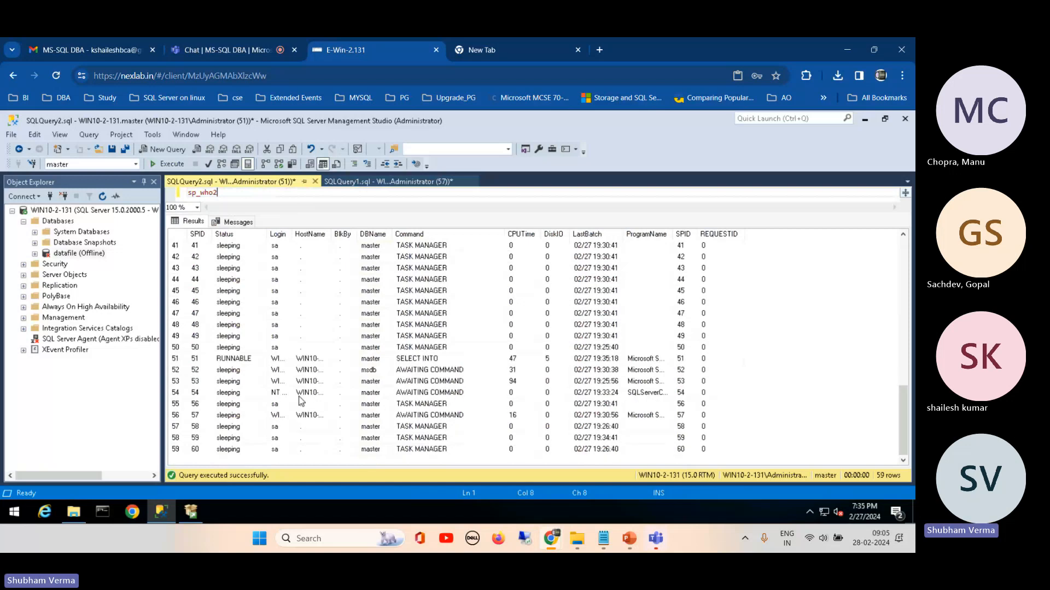
Step: Select the session 57 row in the sp_who2 results and re-execute the database status query in the first query window
{"action": "left_click", "coordinate": [175, 417]}
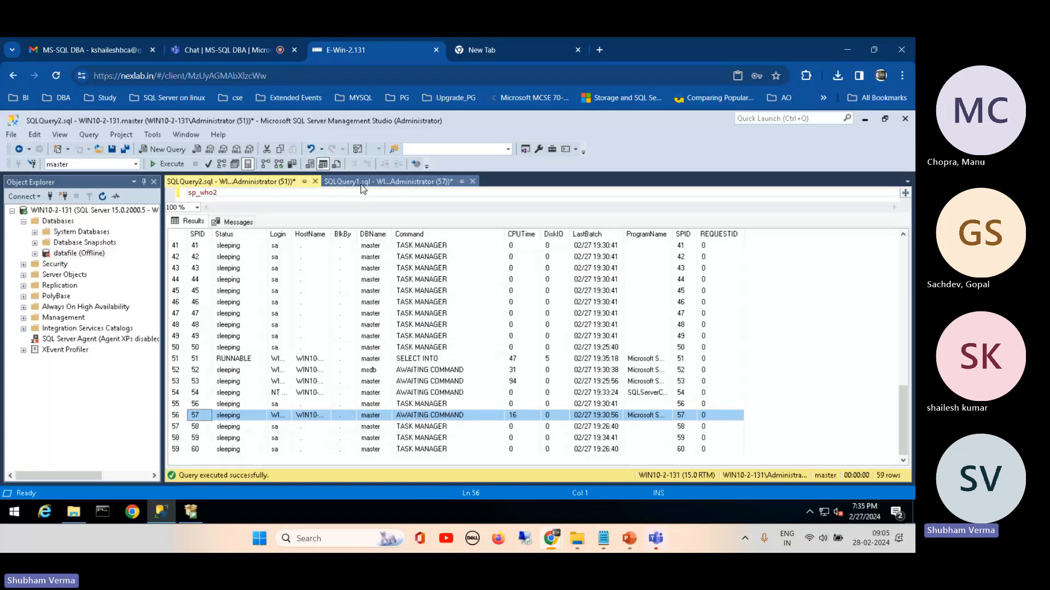
{"action": "left_click", "coordinate": [388, 181]}
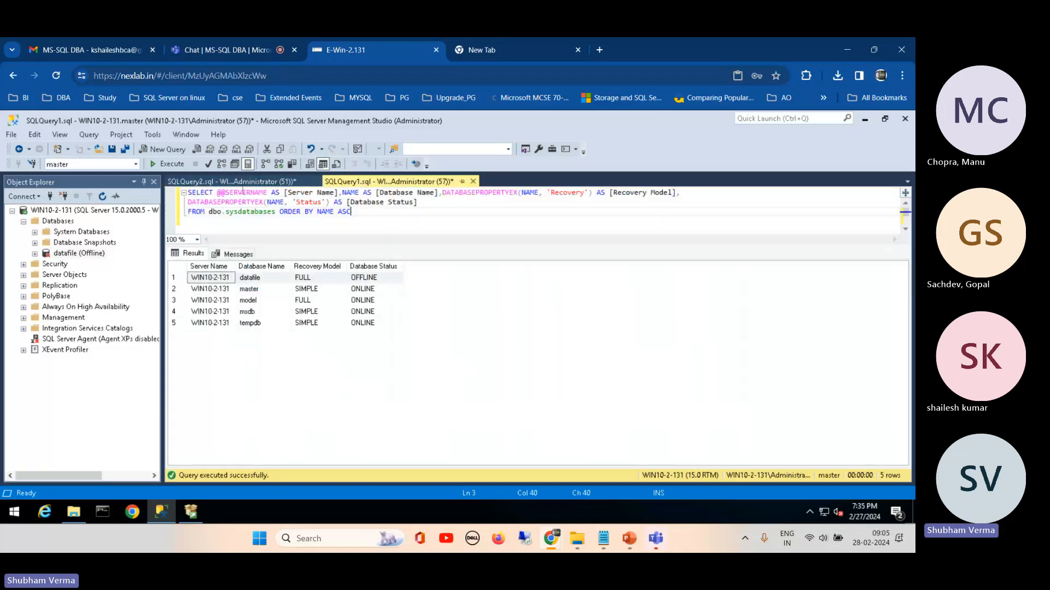
{"action": "left_click", "coordinate": [170, 165]}
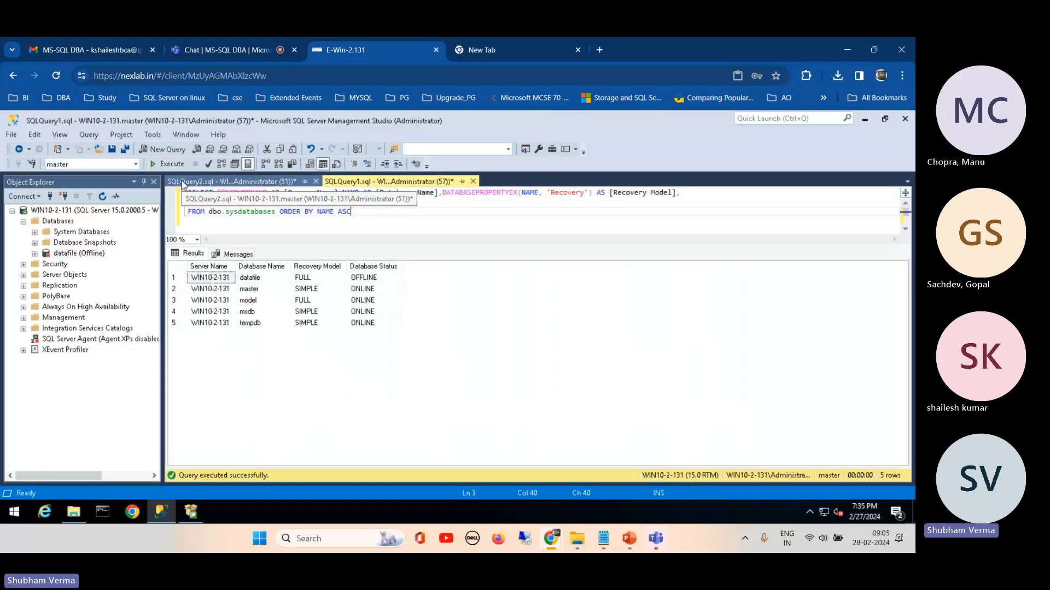
Step: Execute sp_who2 again in the second query window, select the session 57 row and widen the Status column
{"action": "left_click", "coordinate": [182, 183]}
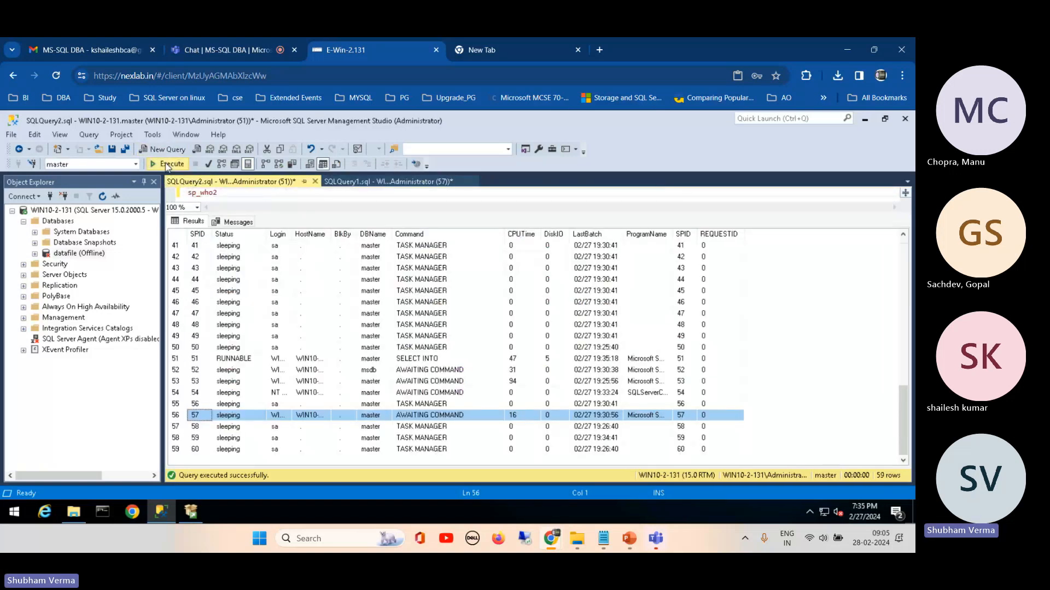
{"action": "left_click", "coordinate": [168, 164]}
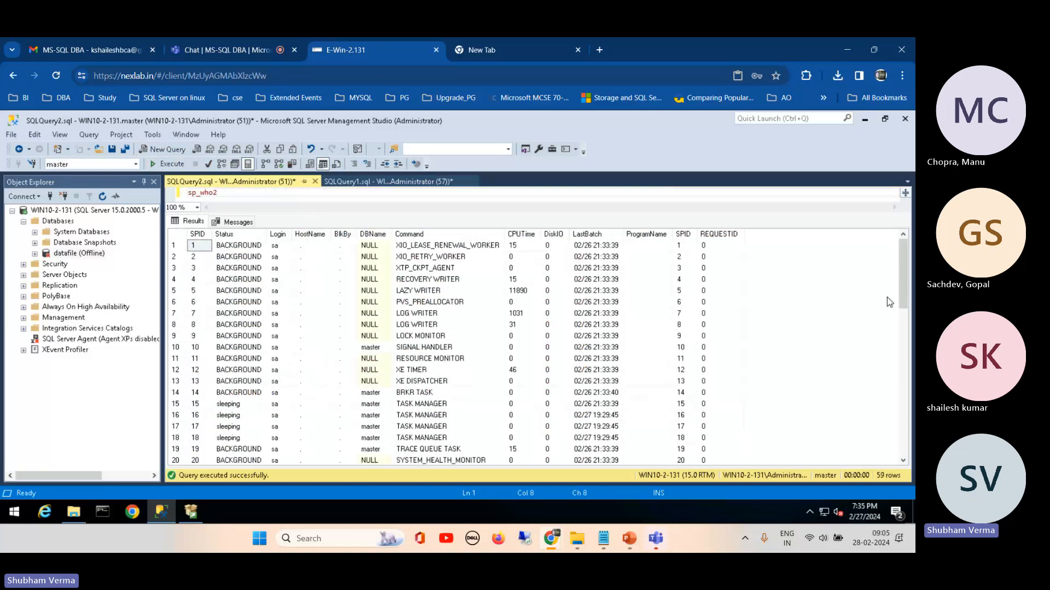
{"action": "left_click_drag", "start_coordinate": [903, 280], "coordinate": [901, 442]}
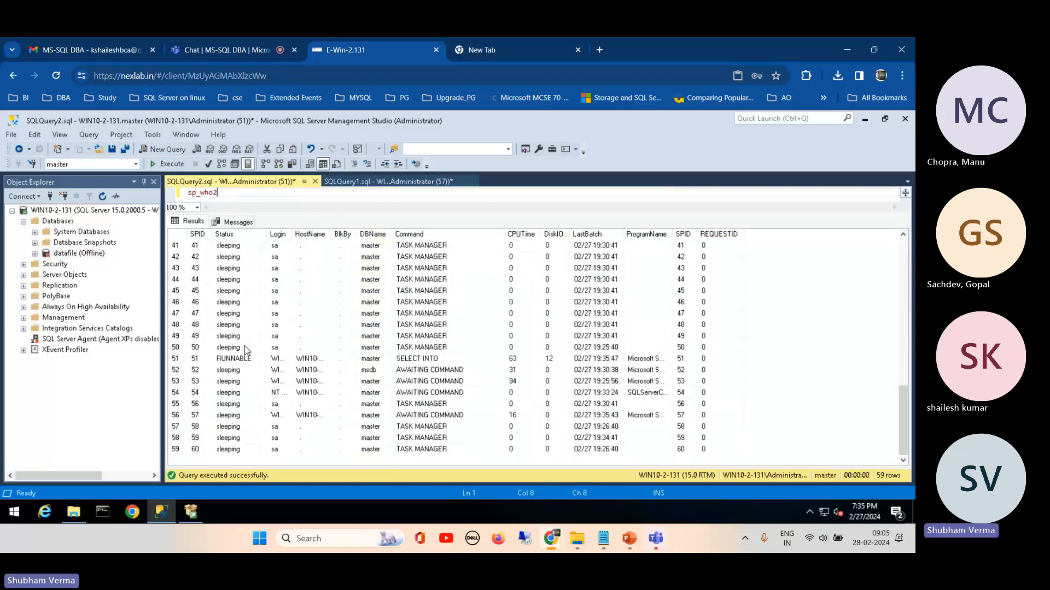
{"action": "left_click", "coordinate": [176, 416]}
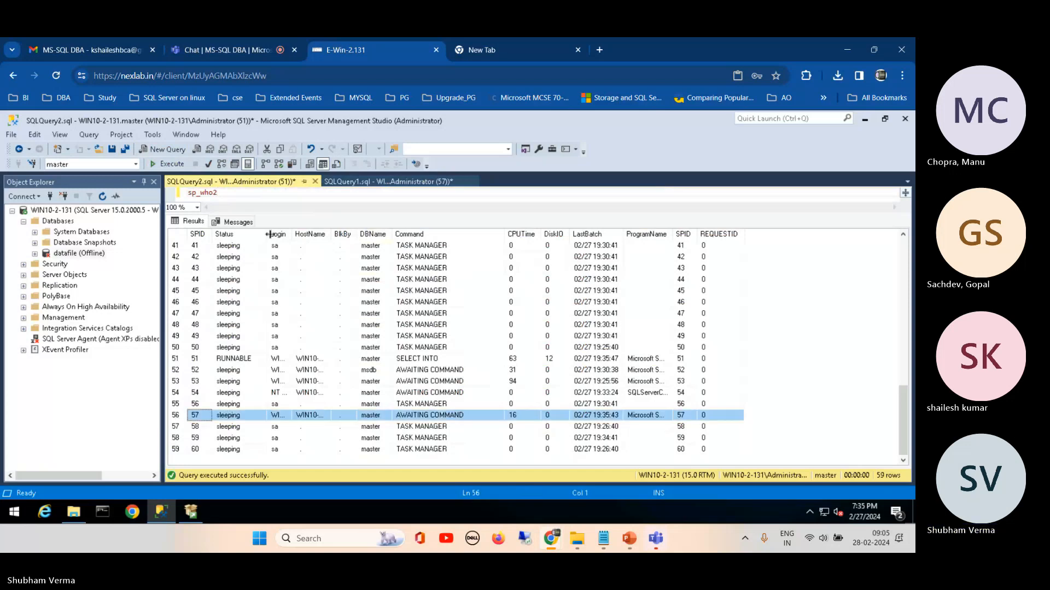
{"action": "left_click_drag", "start_coordinate": [267, 234], "coordinate": [315, 236]}
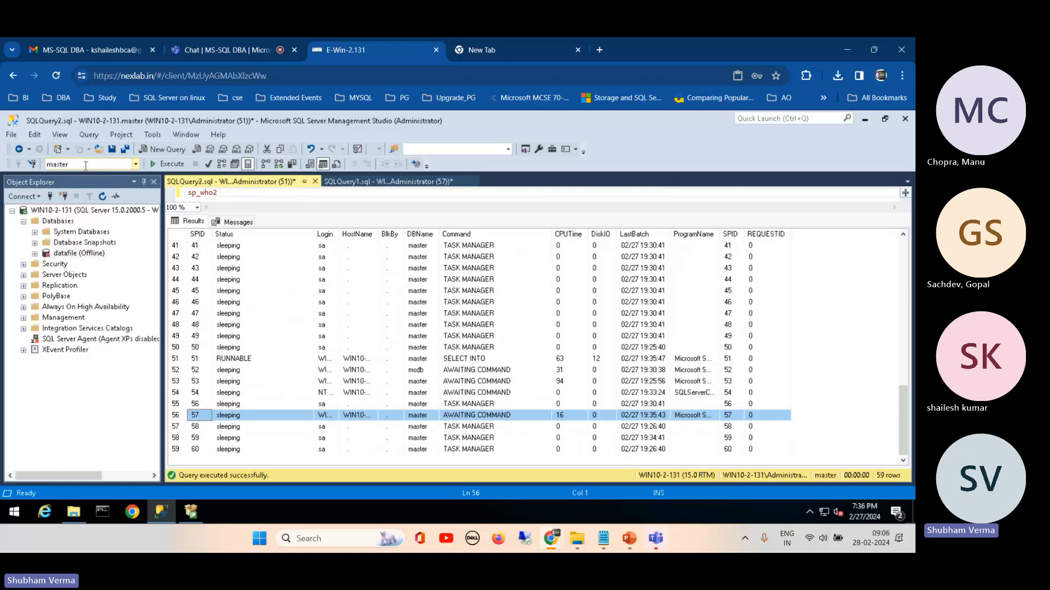
Step: Change the active database of the first query window, holding the database status query, to tempdb
{"action": "left_click", "coordinate": [341, 183]}
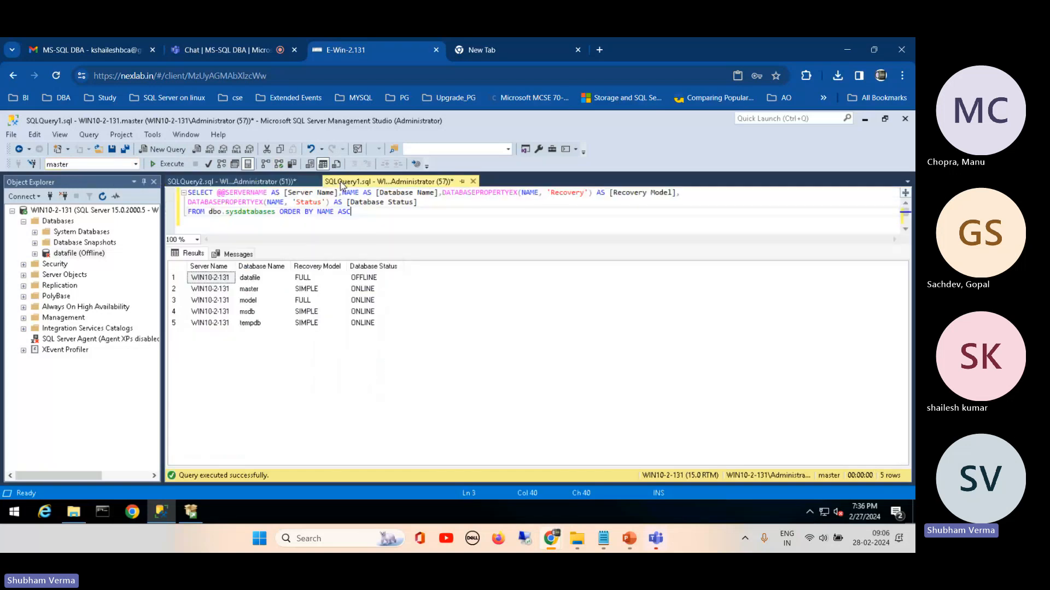
{"action": "left_click", "coordinate": [135, 164]}
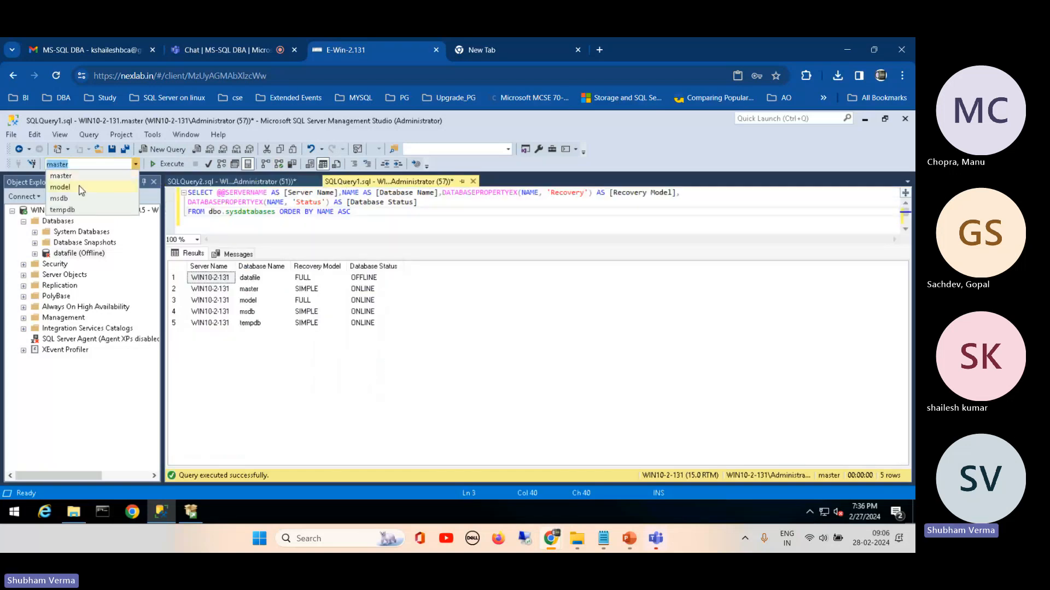
{"action": "left_click", "coordinate": [63, 210]}
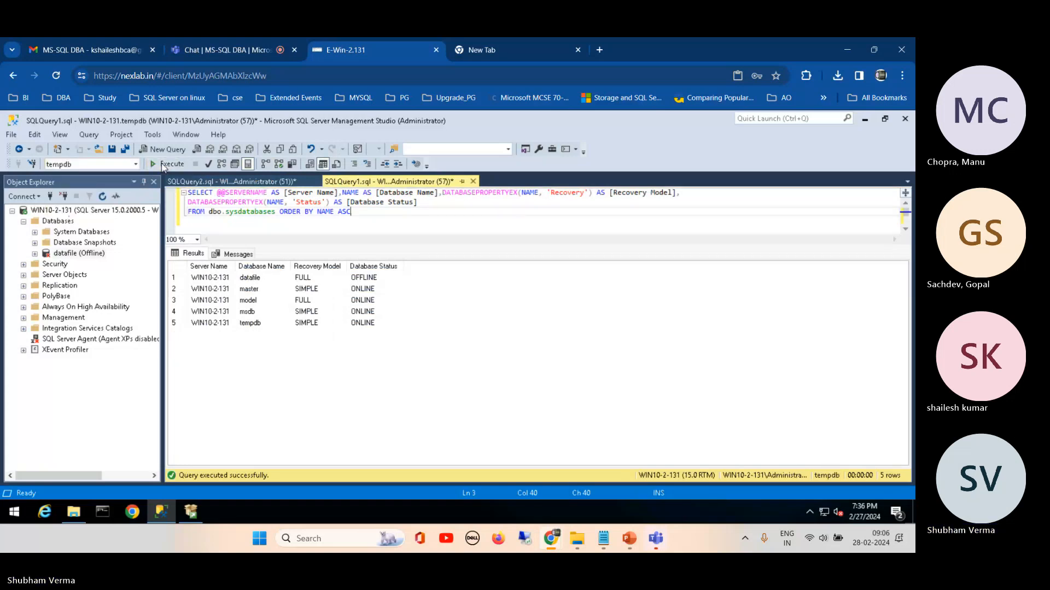
Step: Rerun sp_who2 in the second query window and select the row for session 57 near the end of the results
{"action": "left_click", "coordinate": [213, 181]}
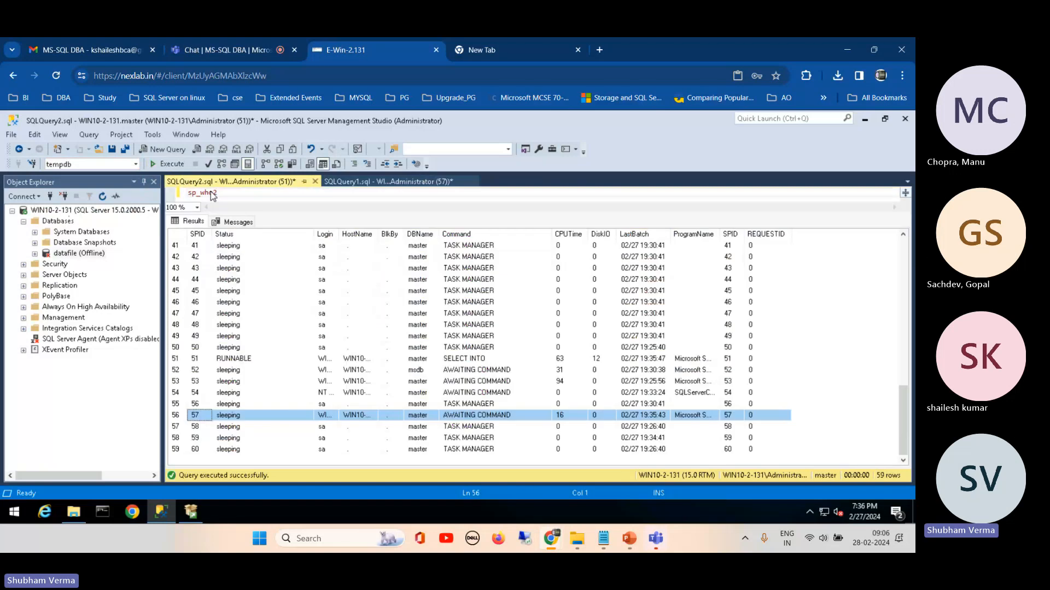
{"action": "left_click", "coordinate": [164, 164]}
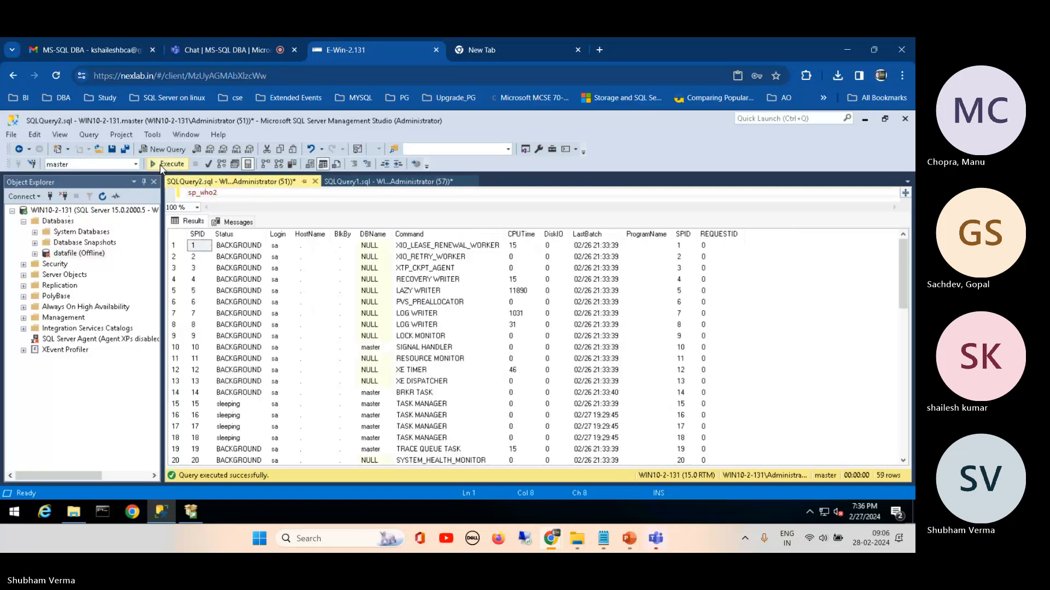
{"action": "left_click_drag", "start_coordinate": [907, 278], "coordinate": [906, 432]}
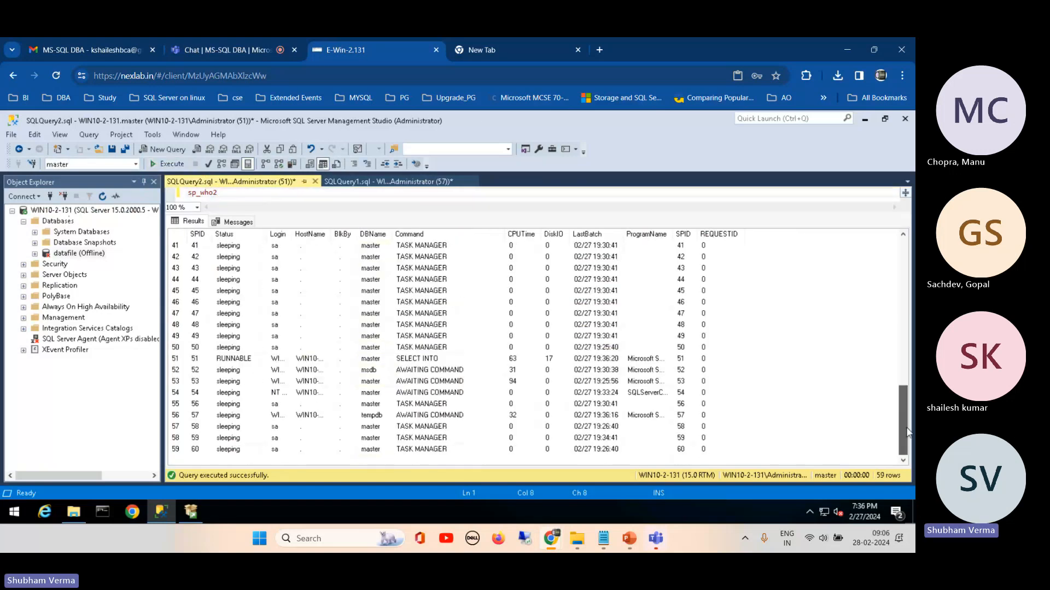
{"action": "left_click", "coordinate": [179, 415]}
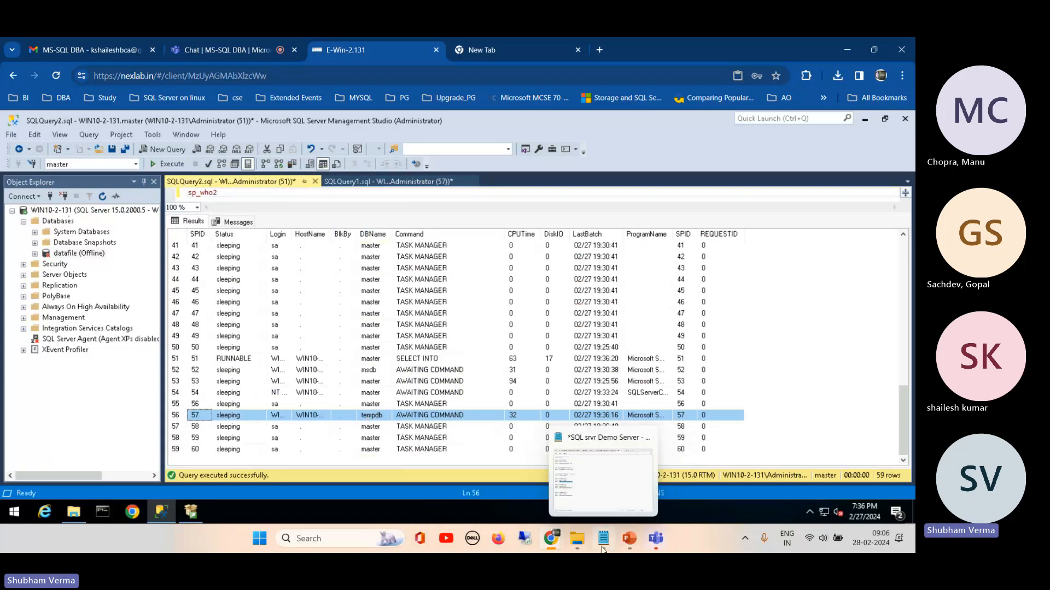
Step: Switch to the PowerPoint presentation to review the query statuses on slide 53, and return to the remote Management Studio session in Chrome
{"action": "left_click", "coordinate": [500, 473]}
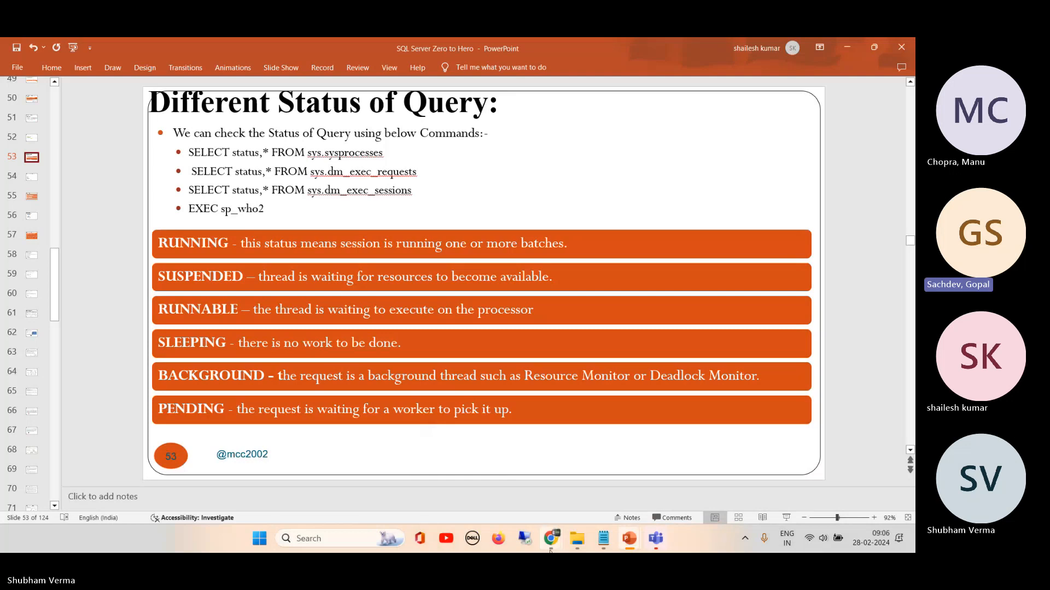
{"action": "mouse_move", "coordinate": [552, 549]}
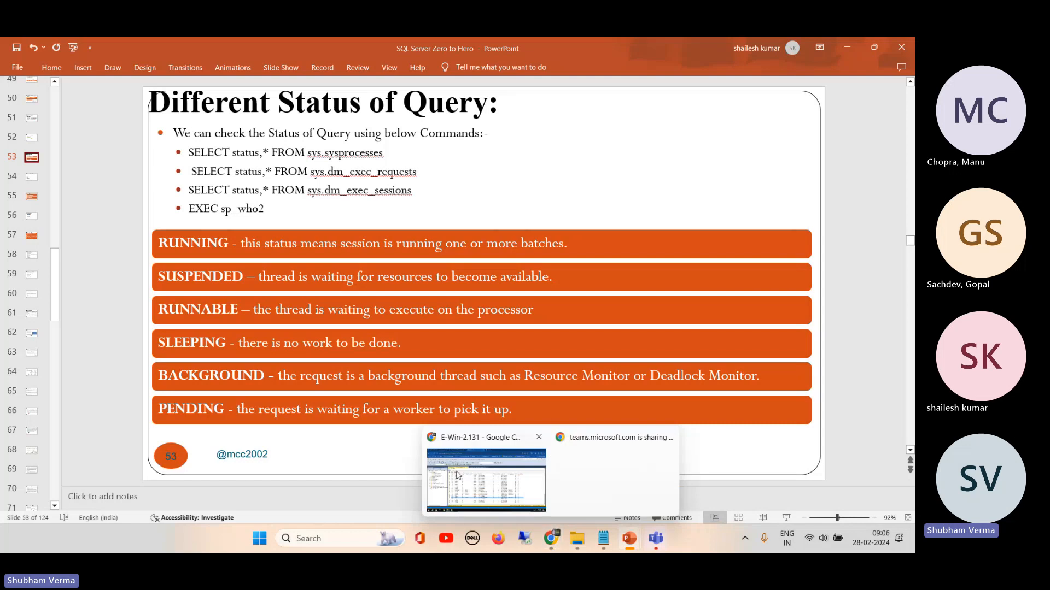
{"action": "left_click", "coordinate": [486, 470]}
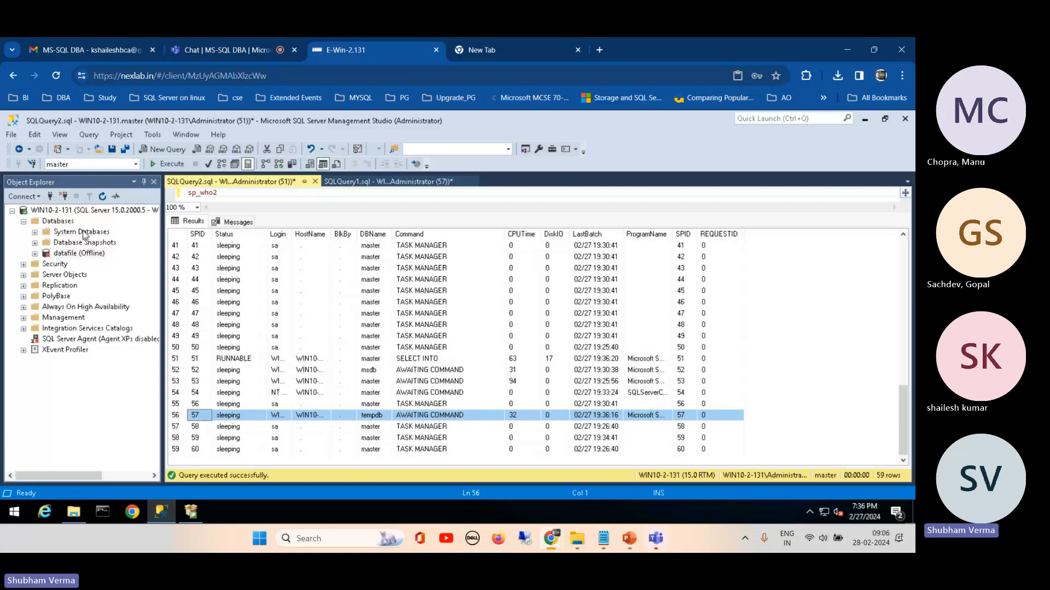
Step: Change the sp_who2 query window's database to model, execute sp_who2 and examine the sessions at the end of the results
{"action": "left_click", "coordinate": [225, 196]}
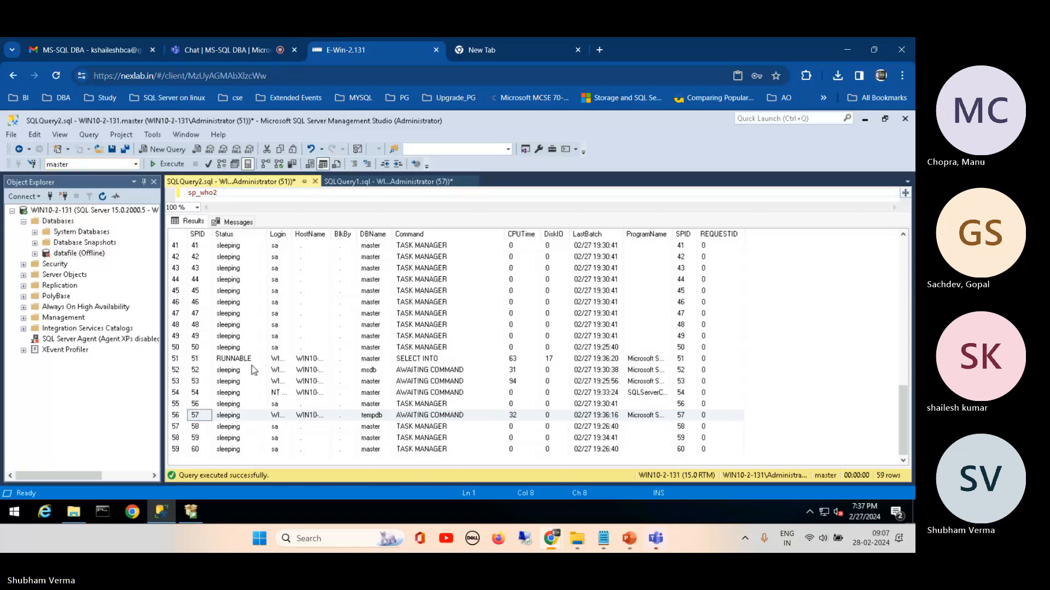
{"action": "left_click", "coordinate": [136, 165]}
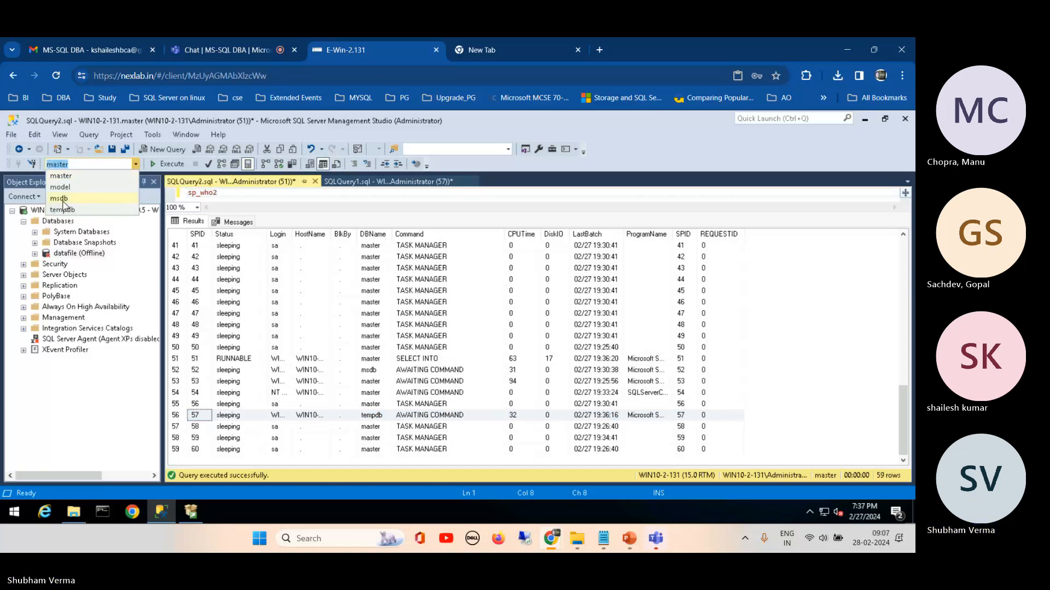
{"action": "left_click", "coordinate": [61, 186]}
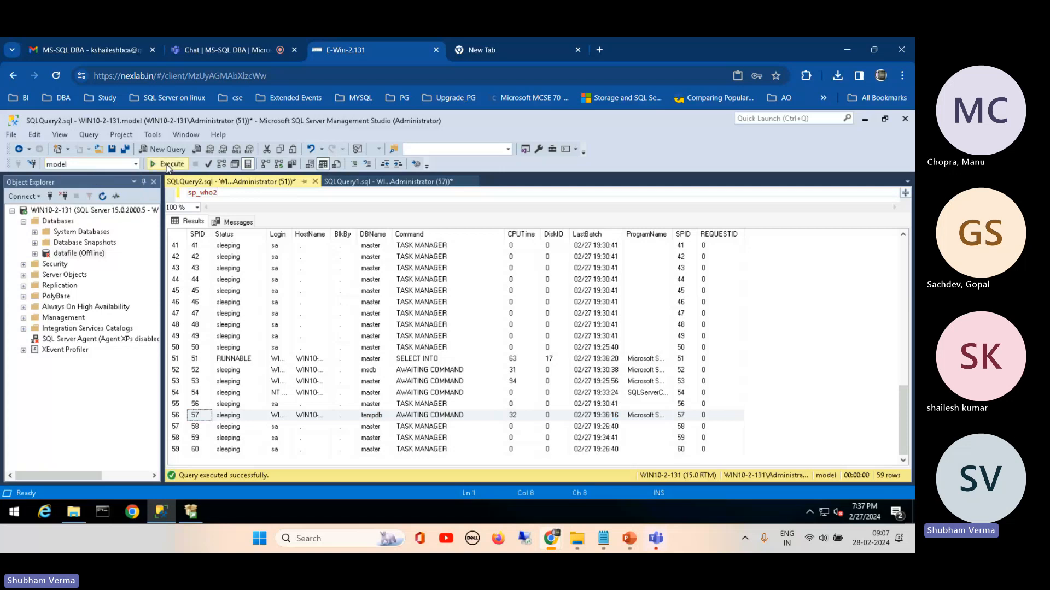
{"action": "left_click", "coordinate": [168, 164]}
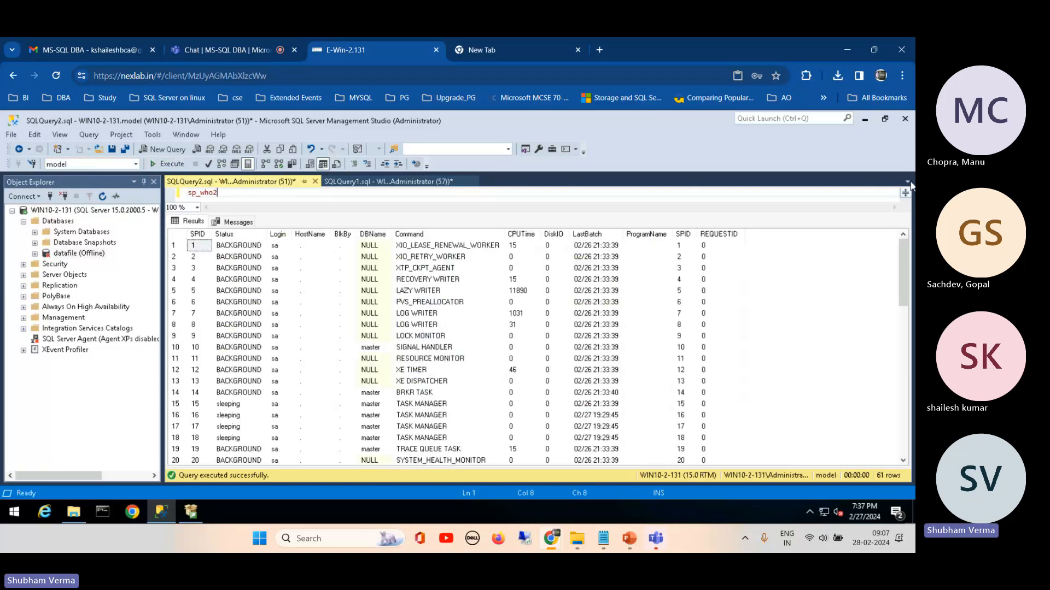
{"action": "left_click_drag", "start_coordinate": [903, 272], "coordinate": [910, 447]}
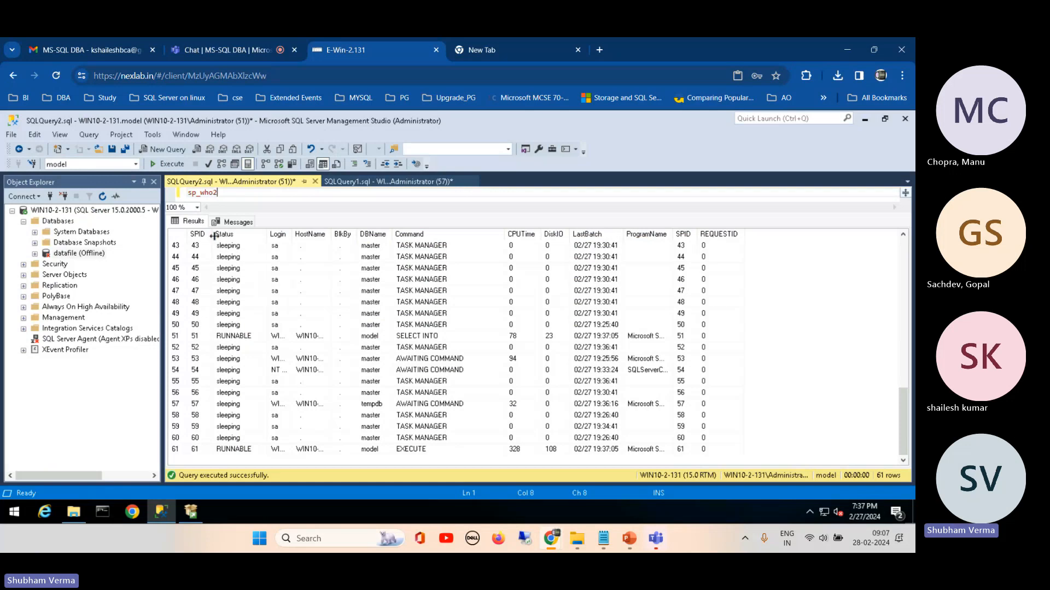
Step: Widen the SPID column in the results grid and enlarge the query editor area above the results
{"action": "left_click_drag", "start_coordinate": [213, 234], "coordinate": [240, 246]}
{"action": "left_click_drag", "start_coordinate": [320, 237], "coordinate": [250, 211]}
{"action": "left_click", "coordinate": [250, 211]}
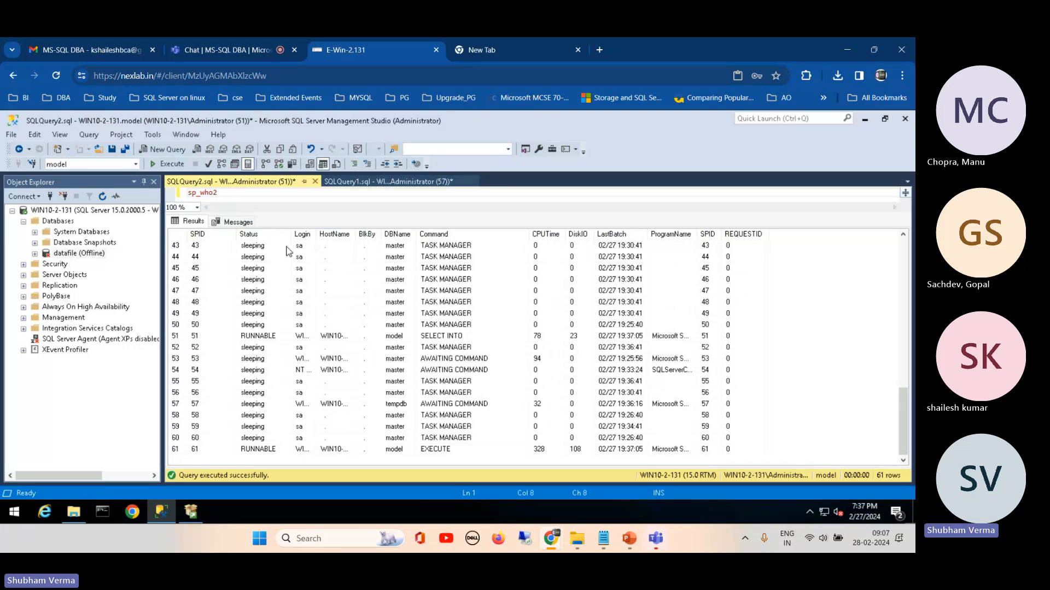
{"action": "left_click_drag", "start_coordinate": [309, 214], "coordinate": [306, 285]}
Step: Write the query "select * from sys.dm_exec_connections" two lines below sp_who2
{"action": "key", "text": "Return"}
{"action": "key", "text": "Return"}
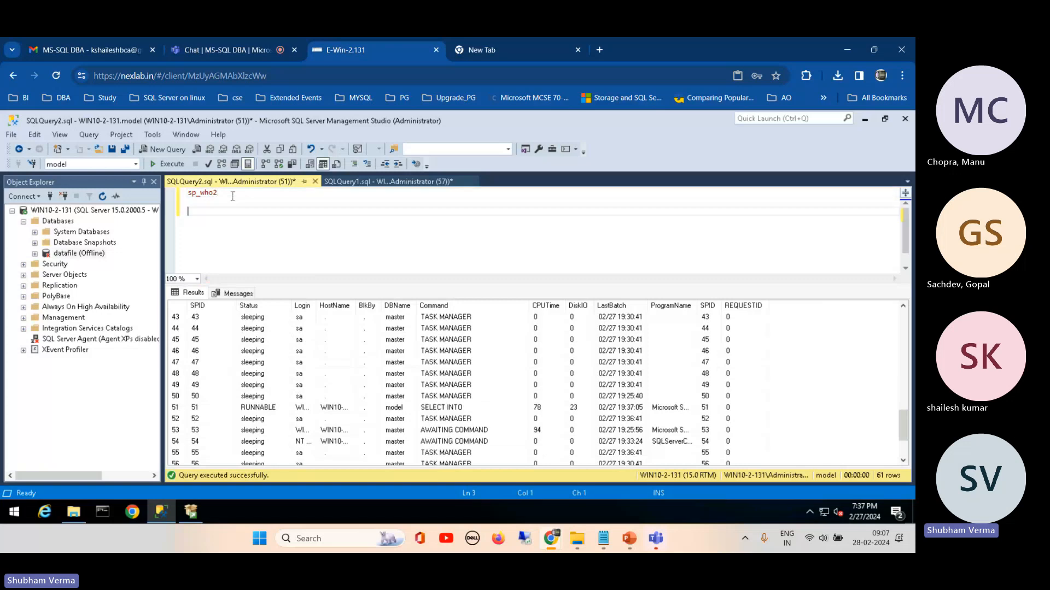
{"action": "type", "text": "select * from sys."}
{"action": "key", "text": "Escape"}
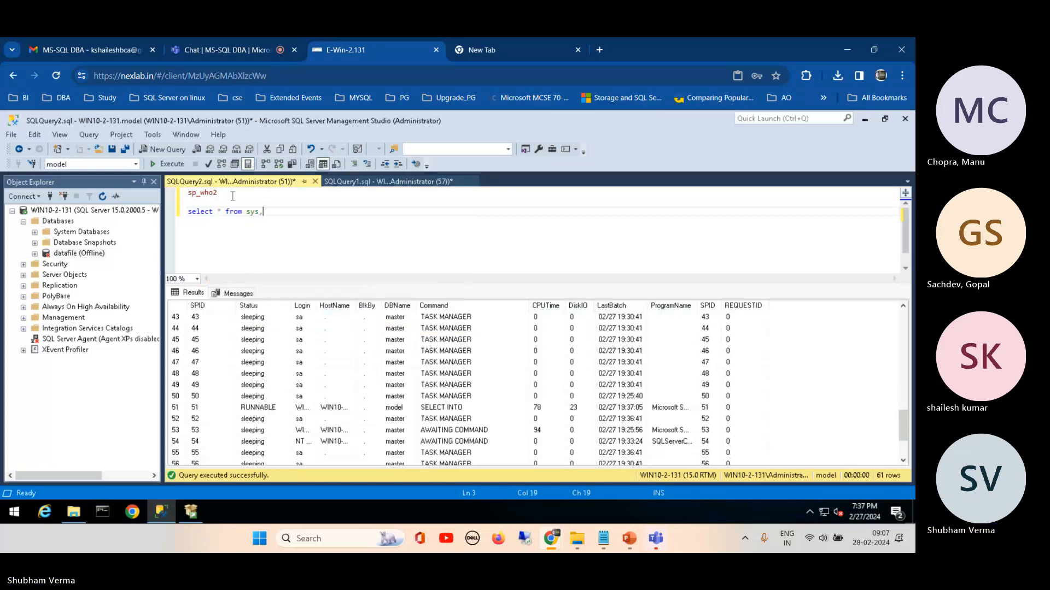
{"action": "type", "text": ".sys"}
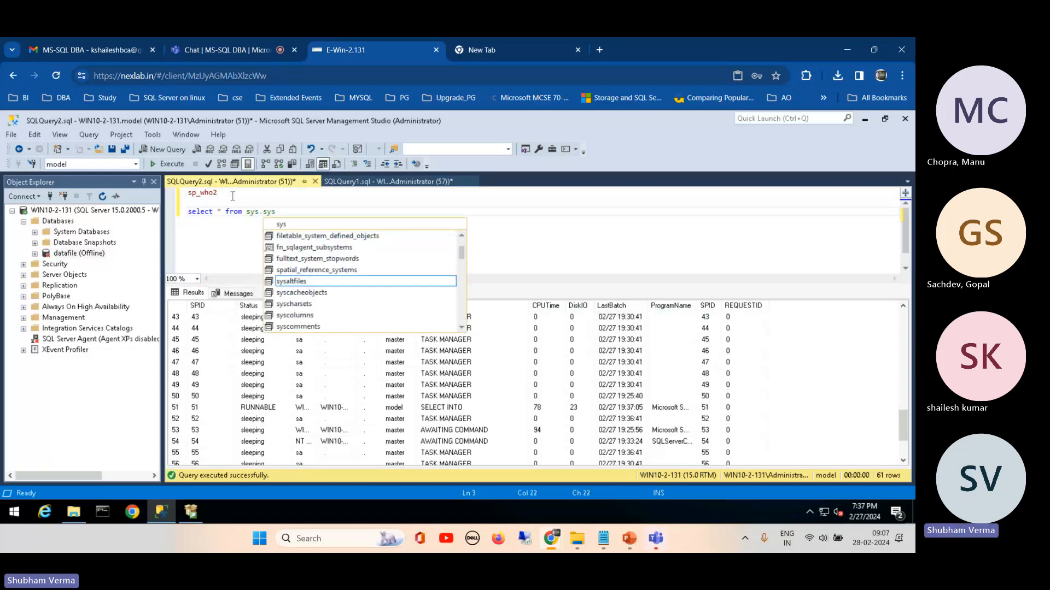
{"action": "key", "text": "BackSpace"}
{"action": "key", "text": "BackSpace"}
{"action": "key", "text": "BackSpace"}
{"action": "type", "text": "dm"}
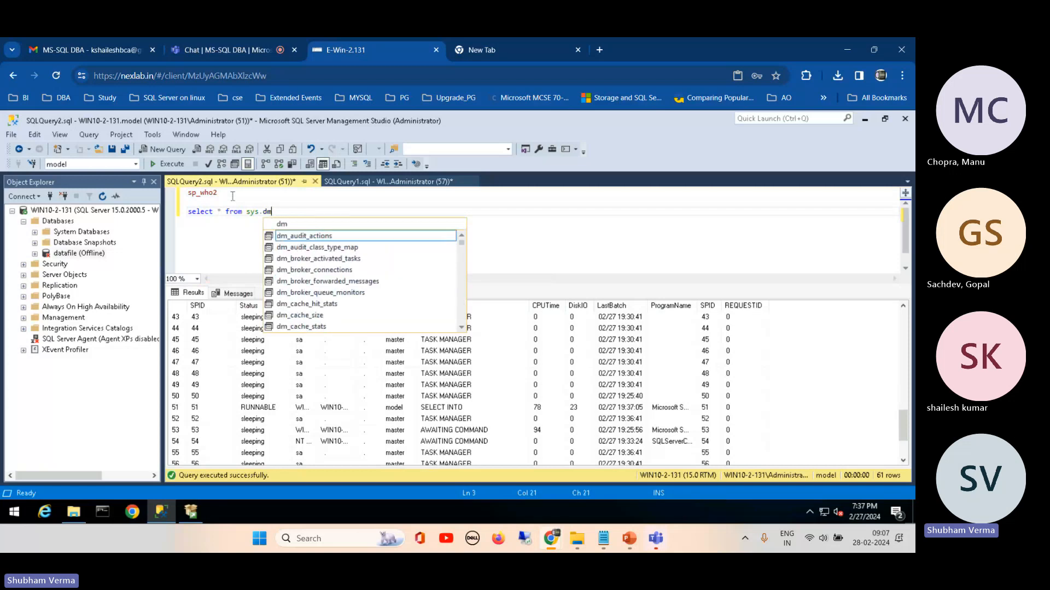
{"action": "type", "text": "_e"}
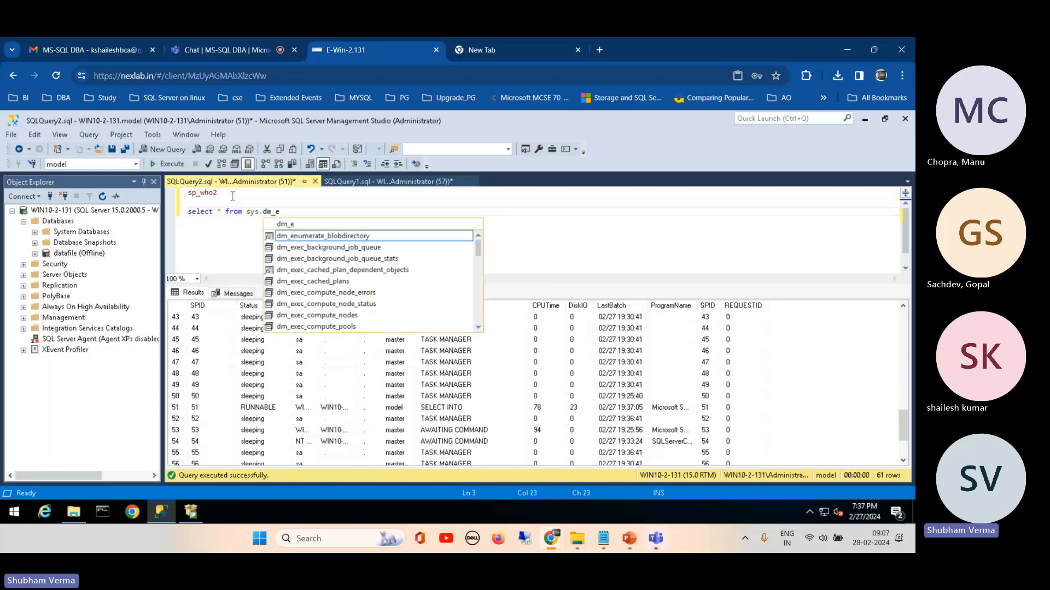
{"action": "type", "text": "xec"}
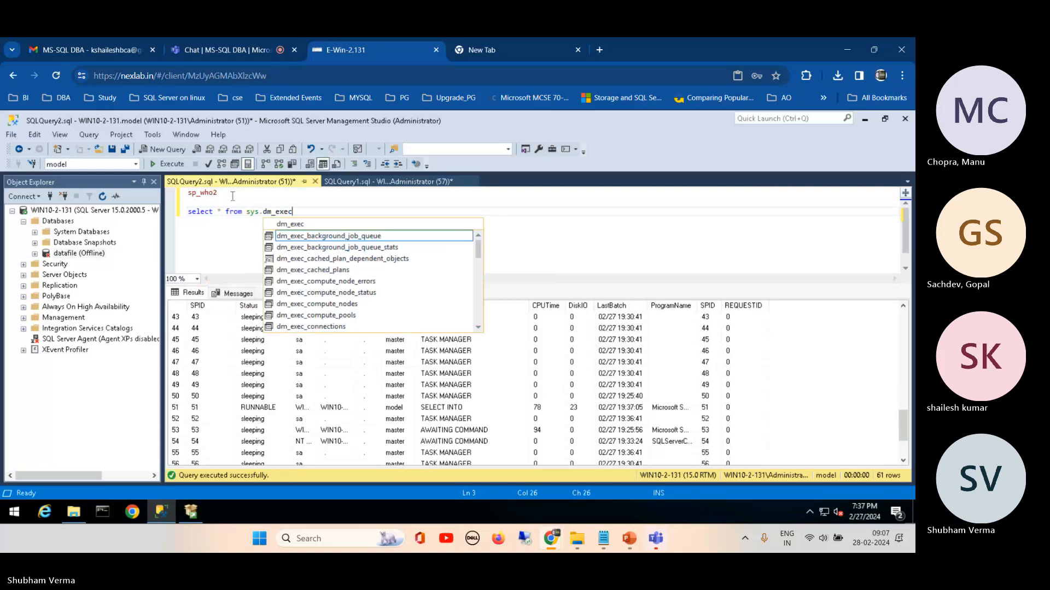
{"action": "type", "text": "_conn"}
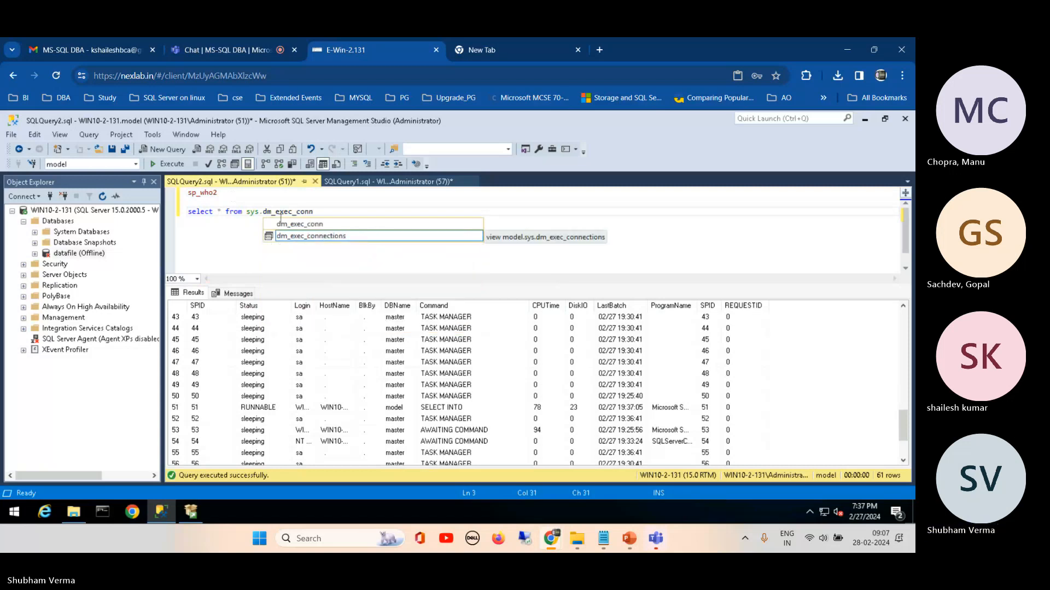
{"action": "left_click", "coordinate": [292, 241]}
{"action": "double_click", "coordinate": [293, 241]}
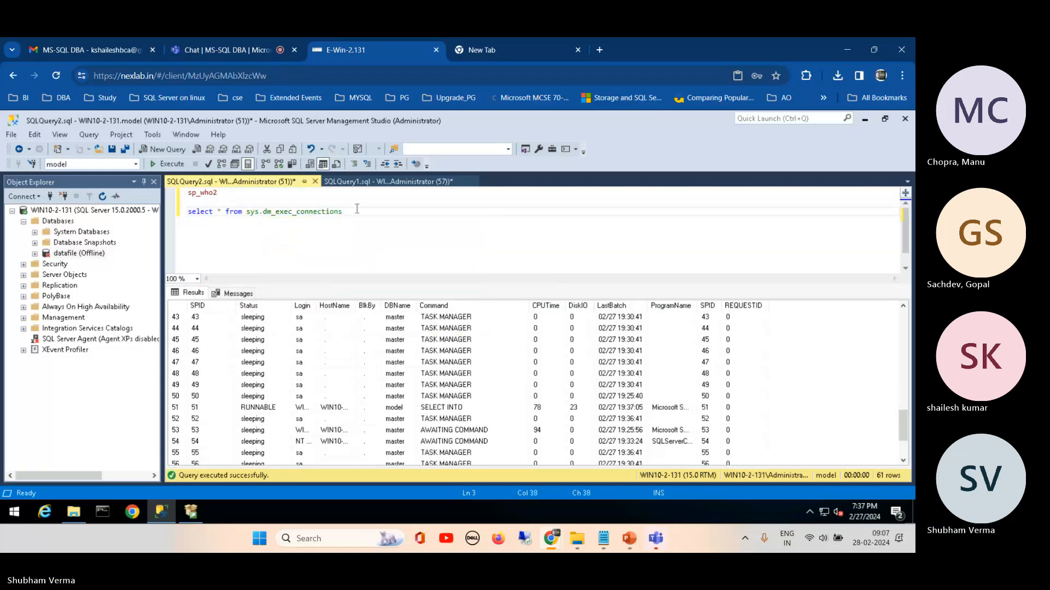
Step: Execute only the sys.dm_exec_connections query and select the net_transport value of session 57 in the results
{"action": "left_click_drag", "start_coordinate": [355, 211], "coordinate": [186, 212]}
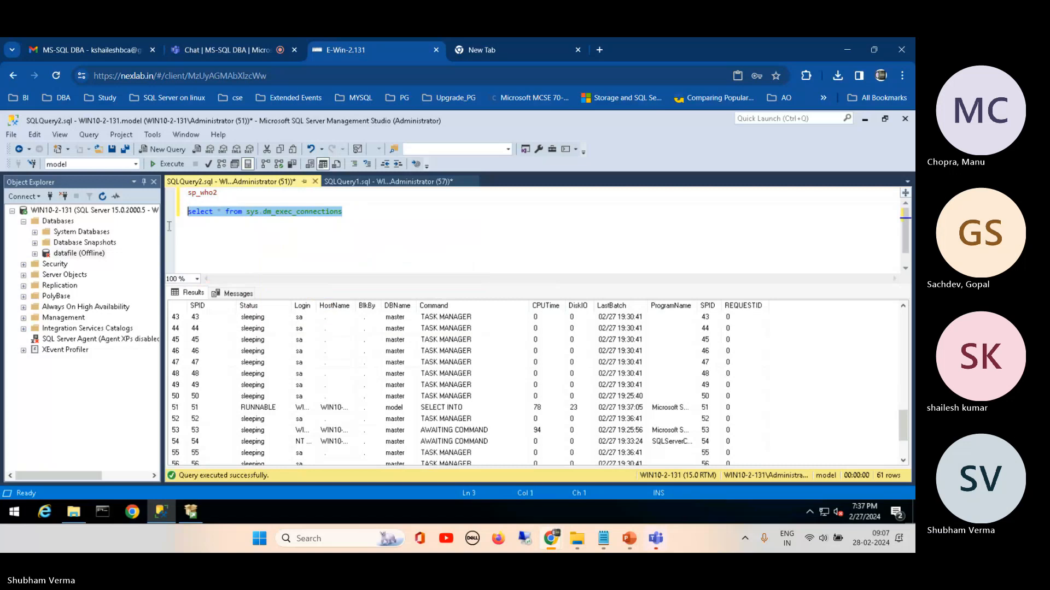
{"action": "left_click", "coordinate": [161, 165]}
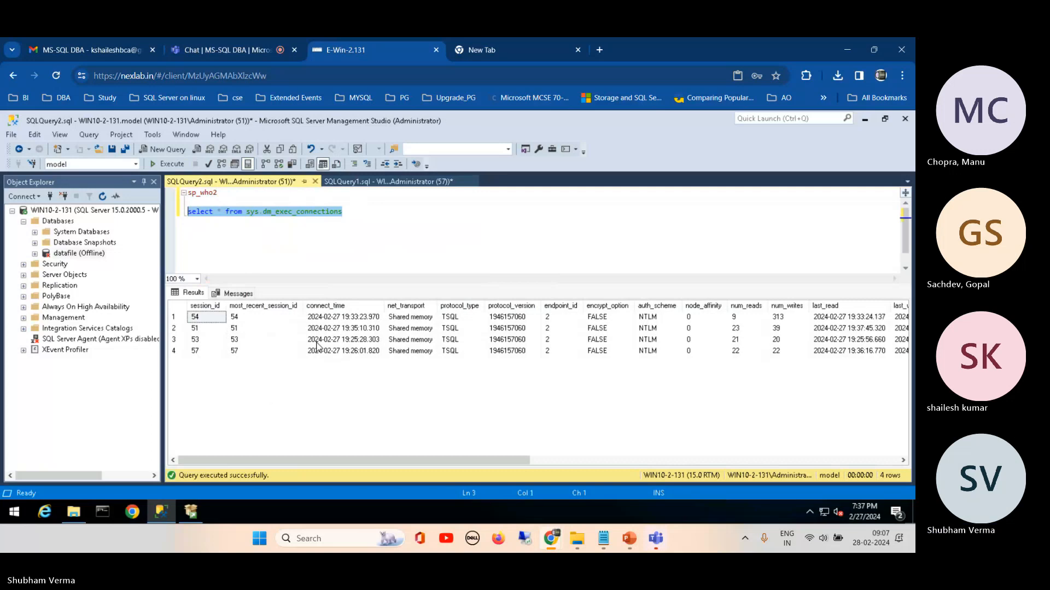
{"action": "left_click", "coordinate": [408, 350]}
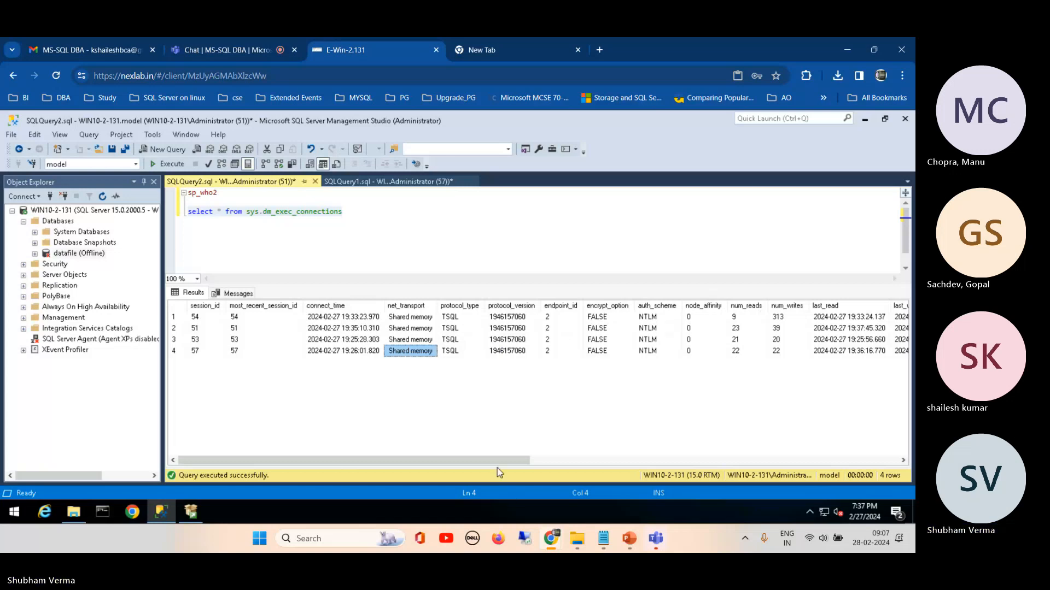
Step: Examine the client_net_address column in the sys.dm_exec_connections results and return to the first columns
{"action": "left_click_drag", "start_coordinate": [497, 462], "coordinate": [687, 462]}
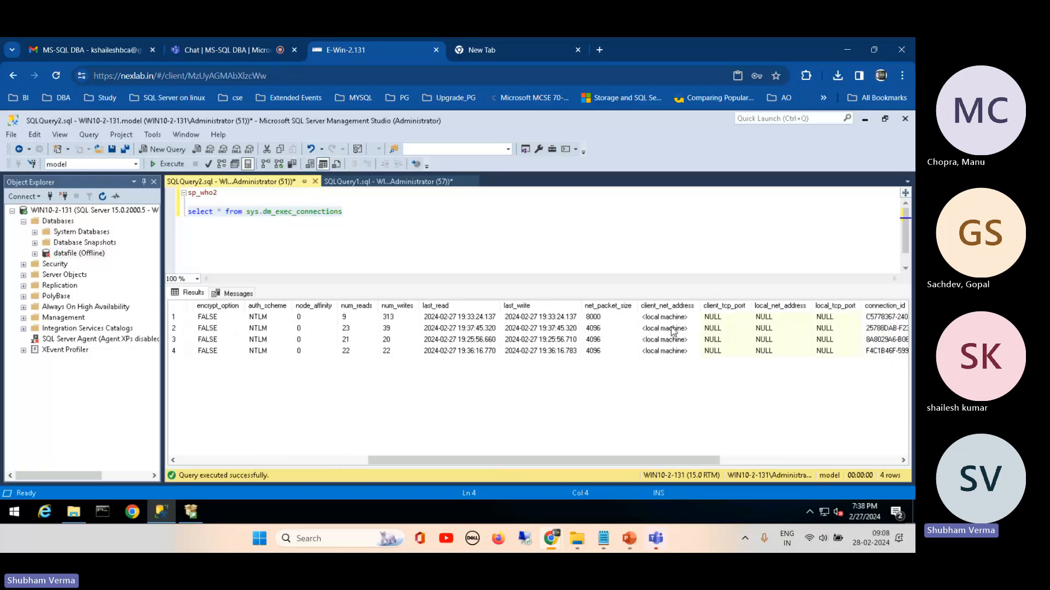
{"action": "left_click", "coordinate": [667, 306]}
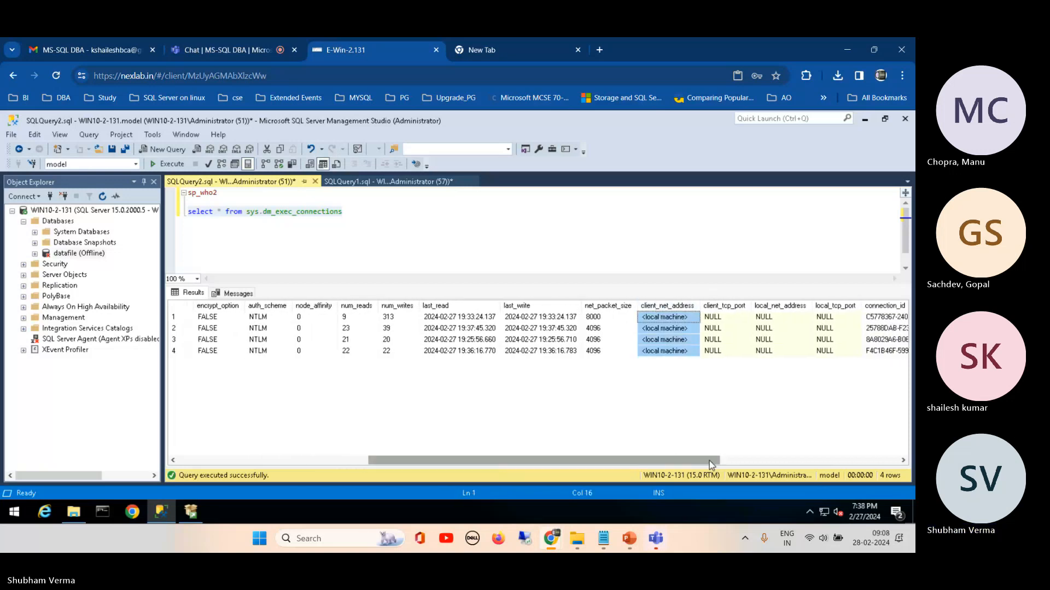
{"action": "left_click_drag", "start_coordinate": [709, 461], "coordinate": [430, 415]}
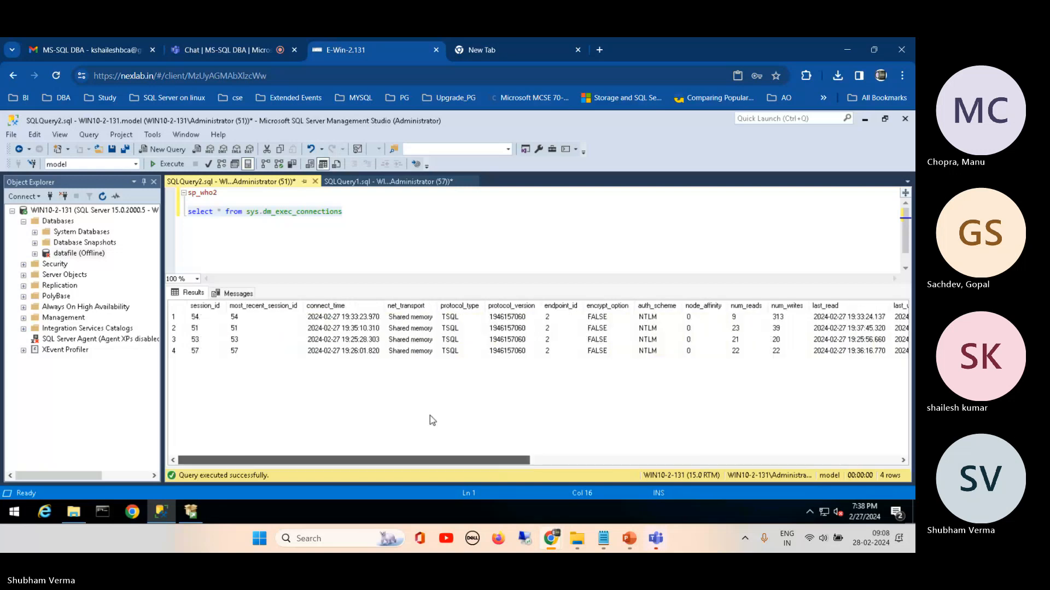
Step: Write the query "Select * from sys.dm_exec_requests" two lines below the sys.dm_exec_connections query
{"action": "left_click", "coordinate": [367, 246]}
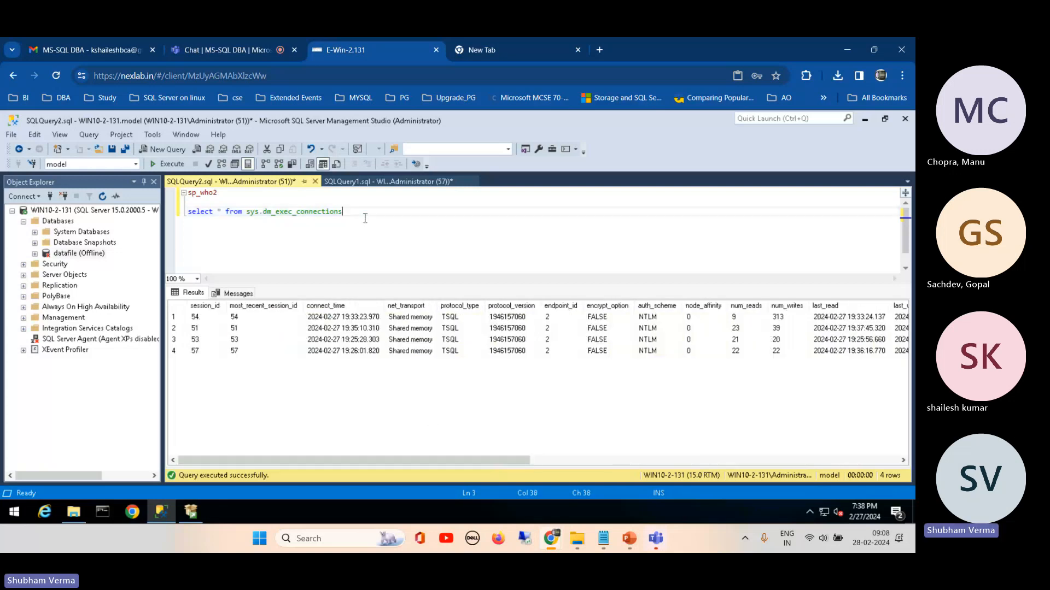
{"action": "type", "text": "s"}
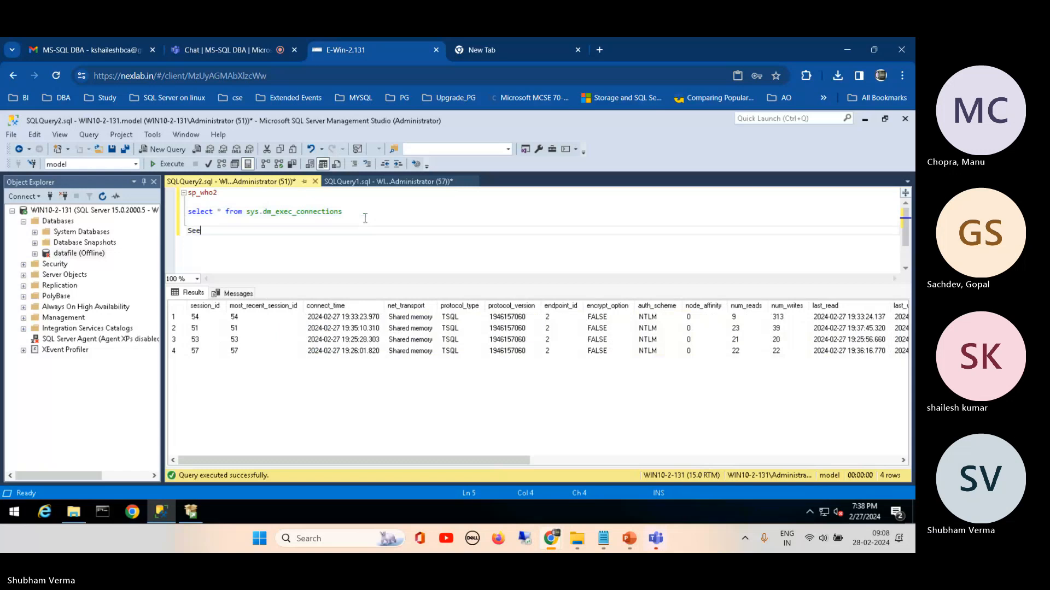
{"action": "type", "text": "ele"}
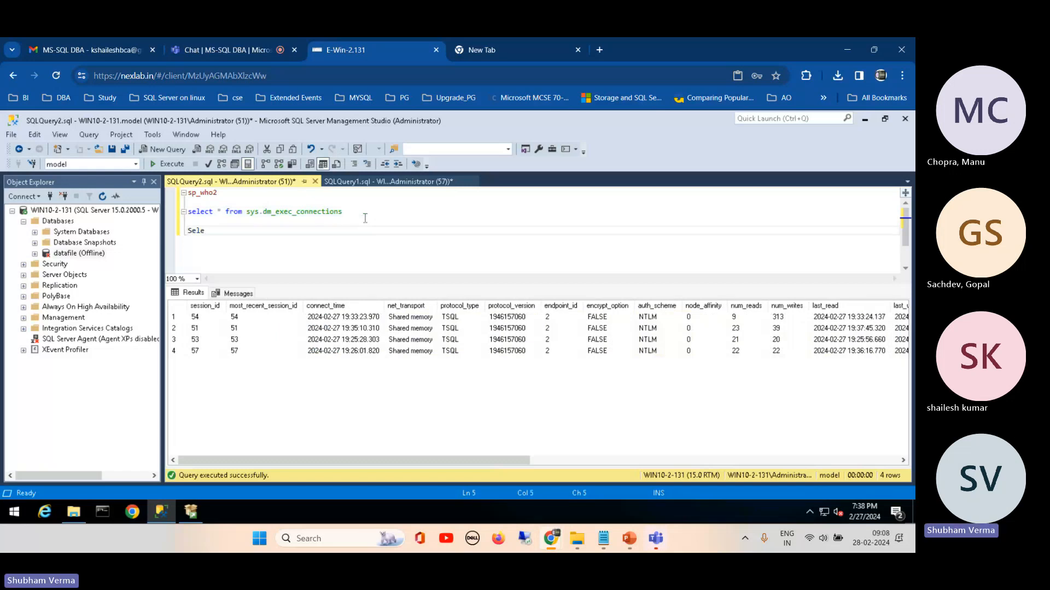
{"action": "type", "text": "ct * from sys"}
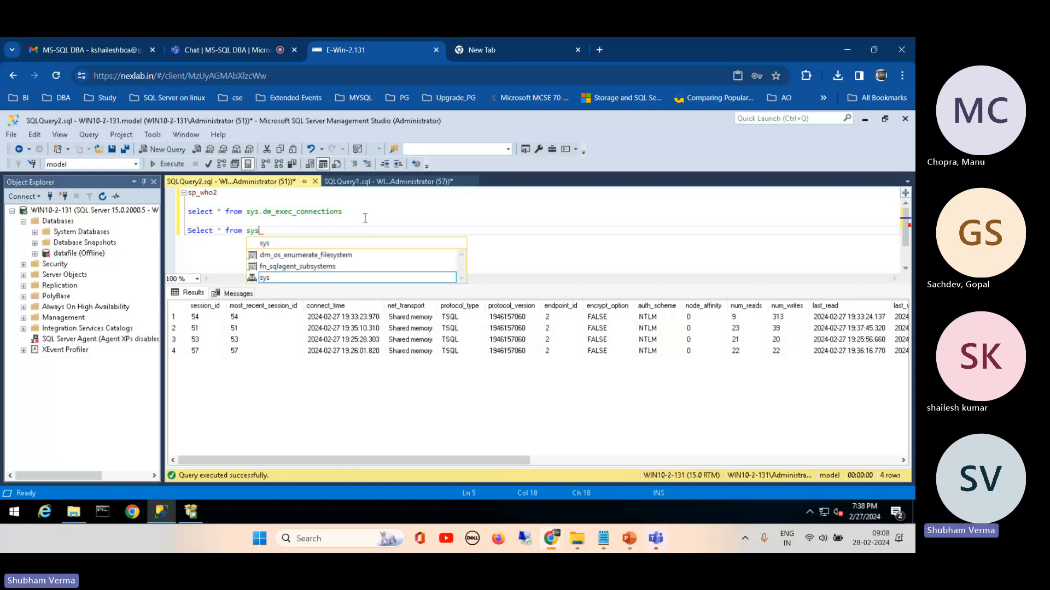
{"action": "type", "text": ".db"}
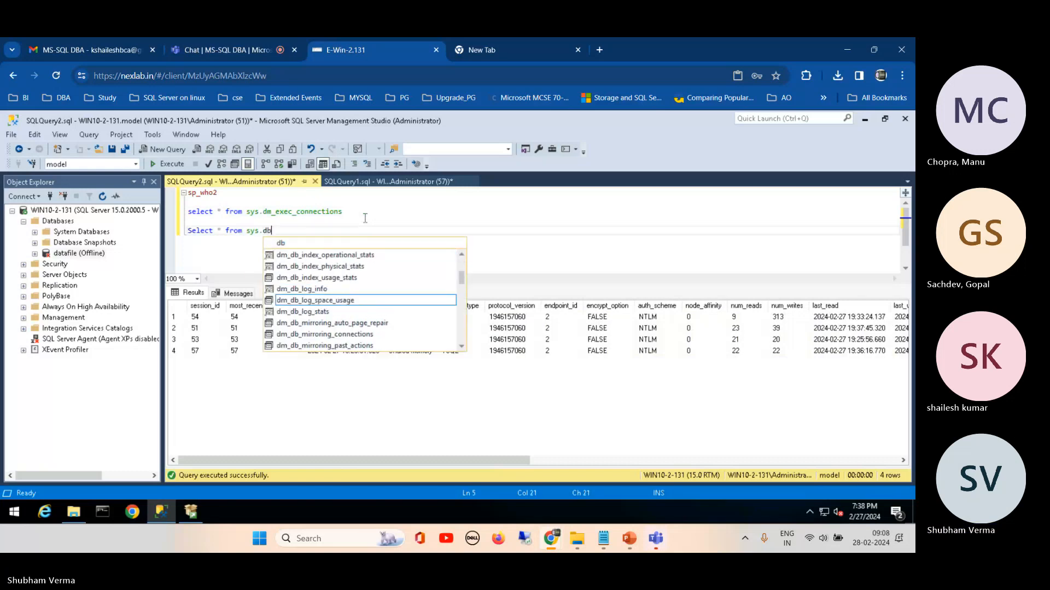
{"action": "key", "text": "BackSpace"}
{"action": "type", "text": "m"}
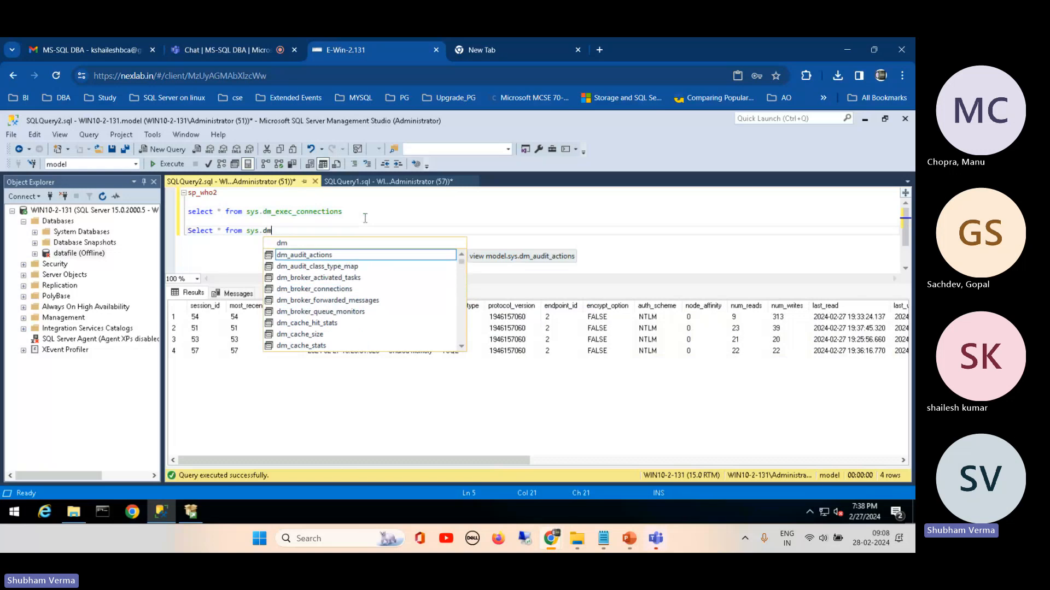
{"action": "type", "text": "_exec_"}
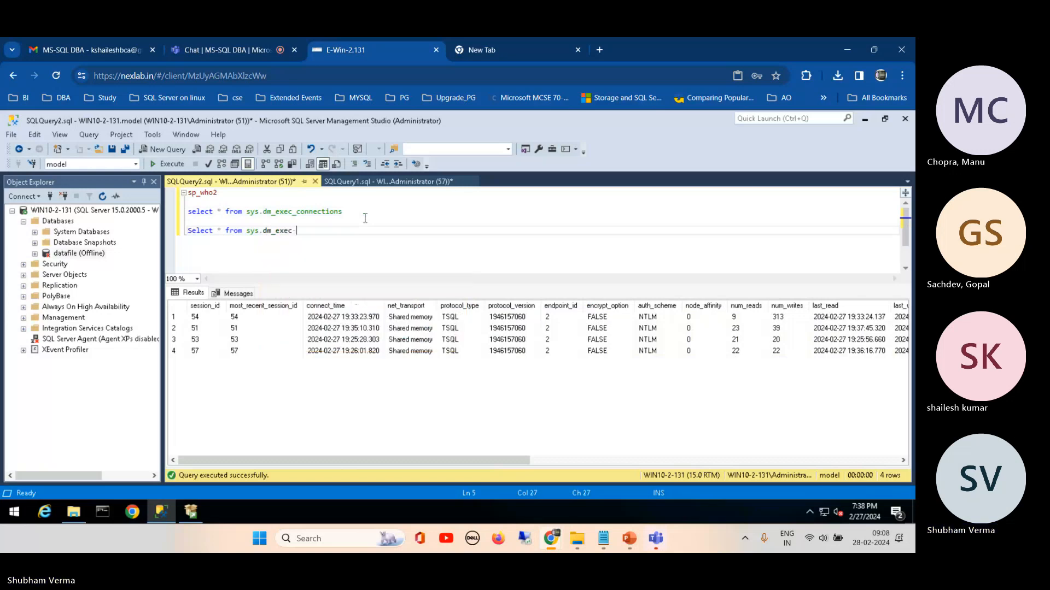
{"action": "type", "text": "requ"}
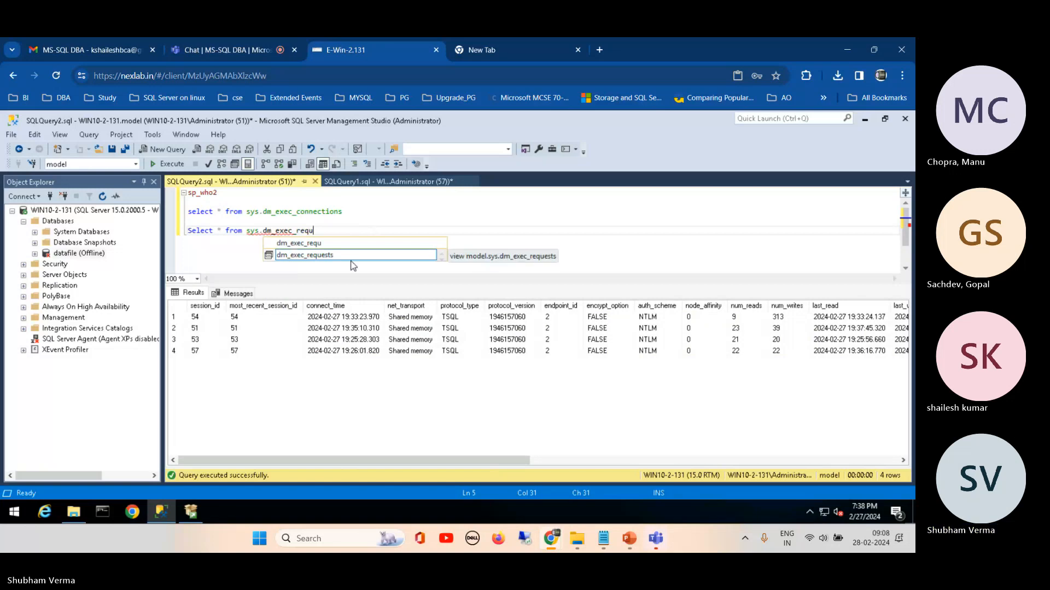
{"action": "key", "text": "Tab"}
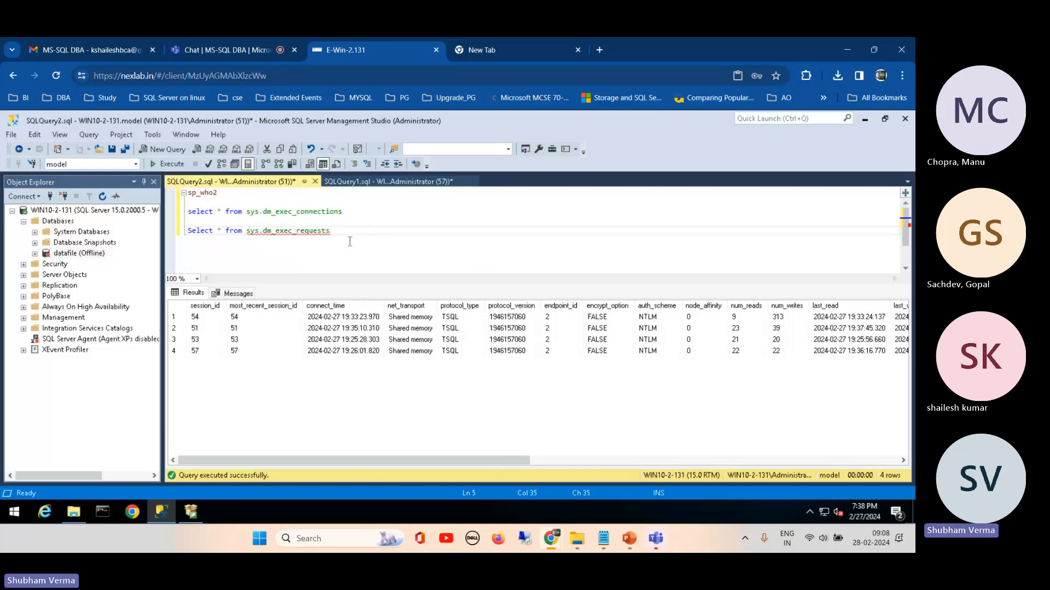
Step: Execute only the sys.dm_exec_requests query and enlarge the results area
{"action": "left_click_drag", "start_coordinate": [331, 230], "coordinate": [187, 230]}
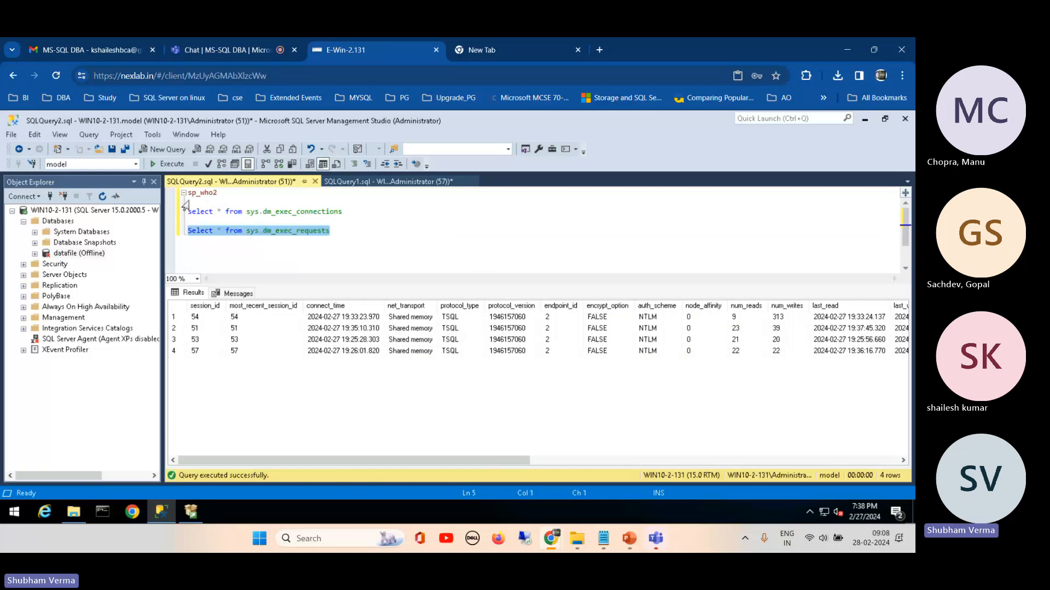
{"action": "left_click", "coordinate": [172, 167]}
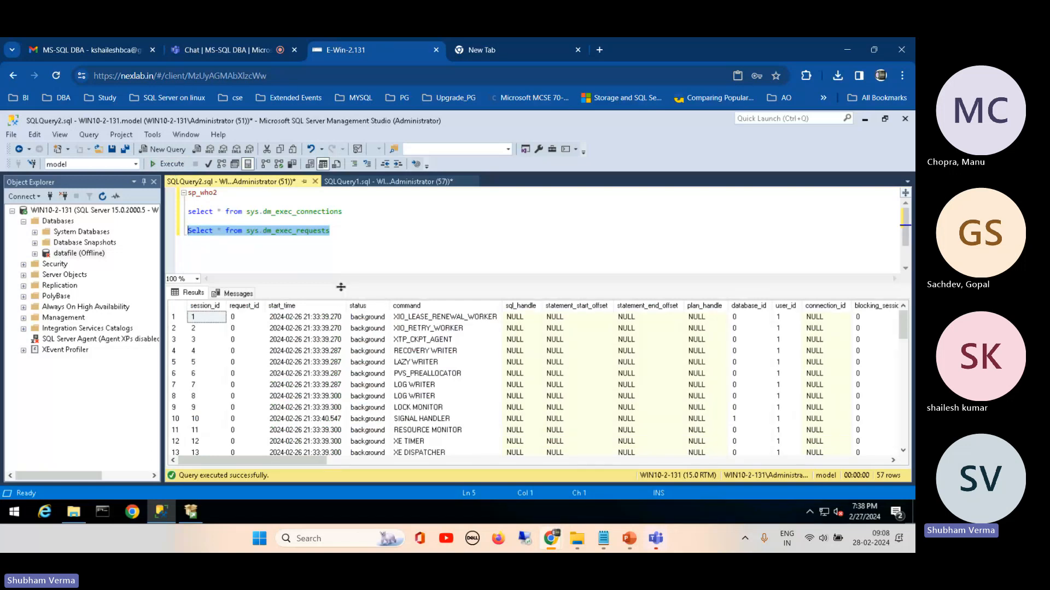
{"action": "left_click_drag", "start_coordinate": [342, 284], "coordinate": [342, 253]}
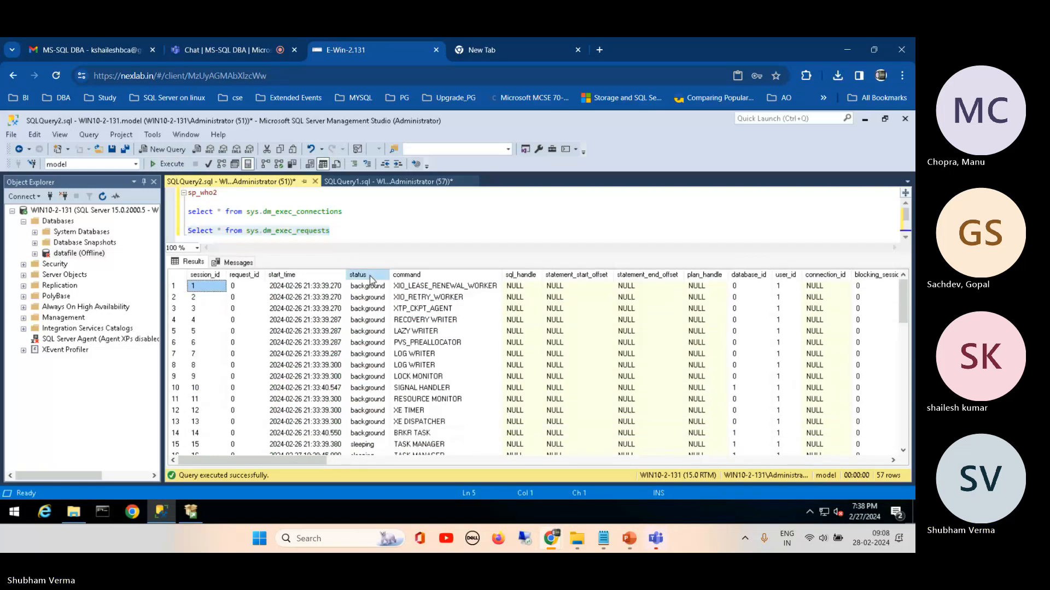
Step: Examine the status, command, wait_type, cpu_time, total_elapsed_time and logical_reads columns of the sys.dm_exec_requests results
{"action": "left_click", "coordinate": [370, 275]}
{"action": "left_click", "coordinate": [433, 278]}
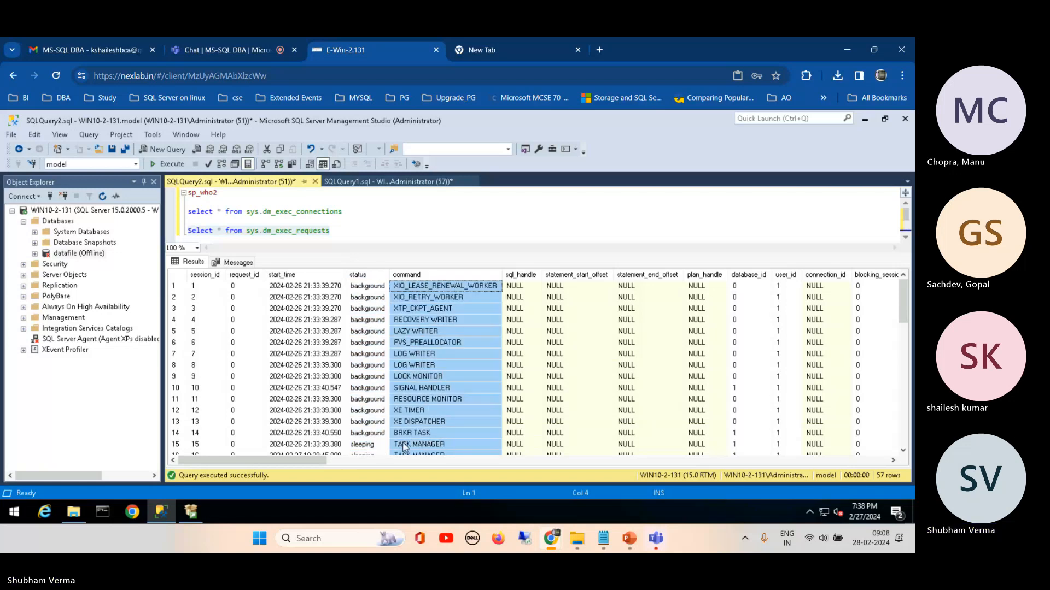
{"action": "left_click_drag", "start_coordinate": [311, 460], "coordinate": [428, 479]}
{"action": "left_click", "coordinate": [417, 277]}
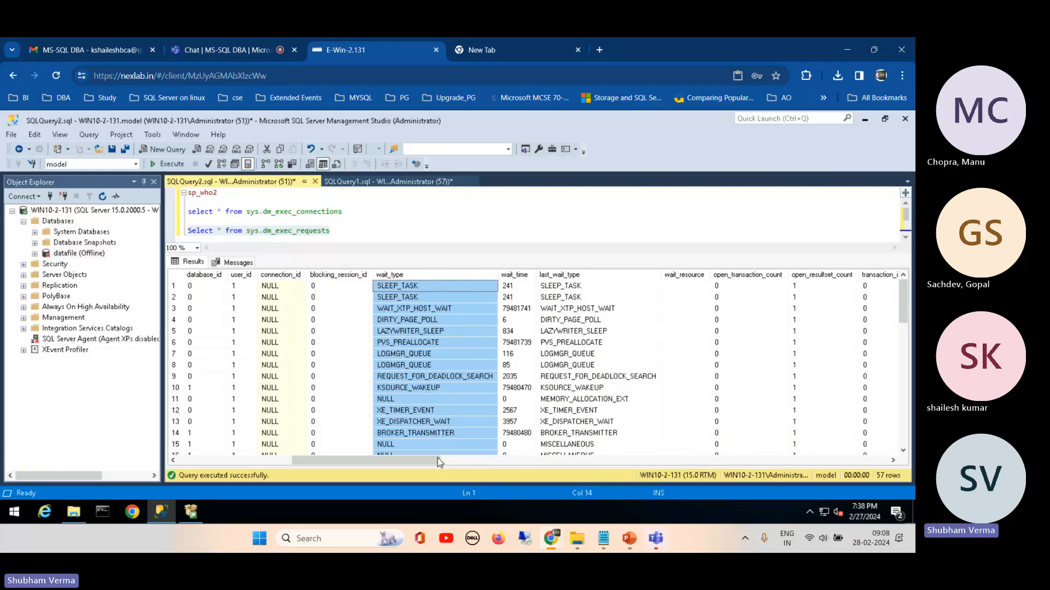
{"action": "left_click_drag", "start_coordinate": [437, 458], "coordinate": [562, 468]}
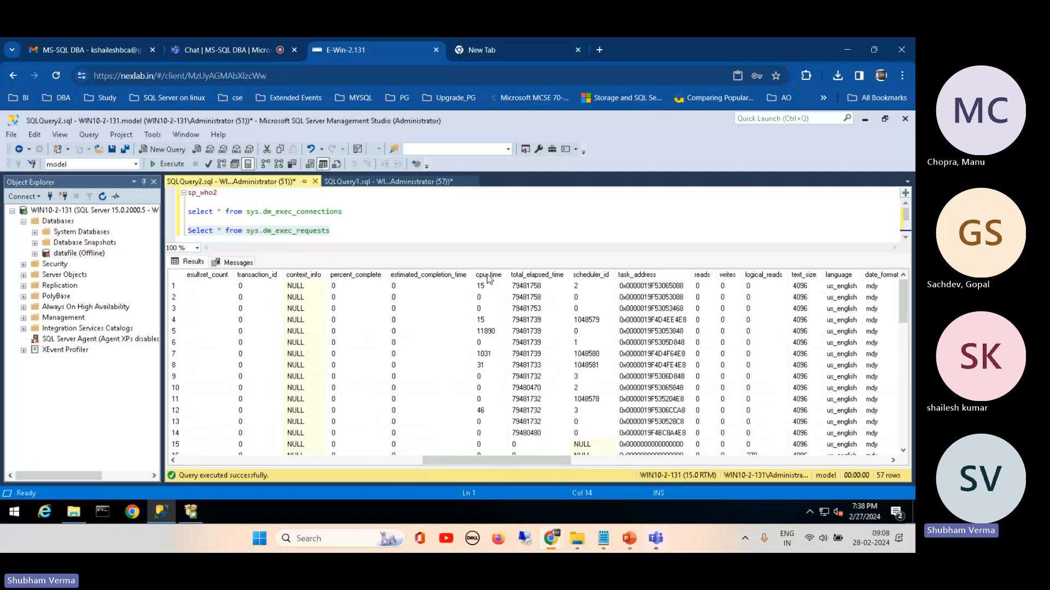
{"action": "left_click", "coordinate": [488, 277]}
{"action": "left_click", "coordinate": [522, 277]}
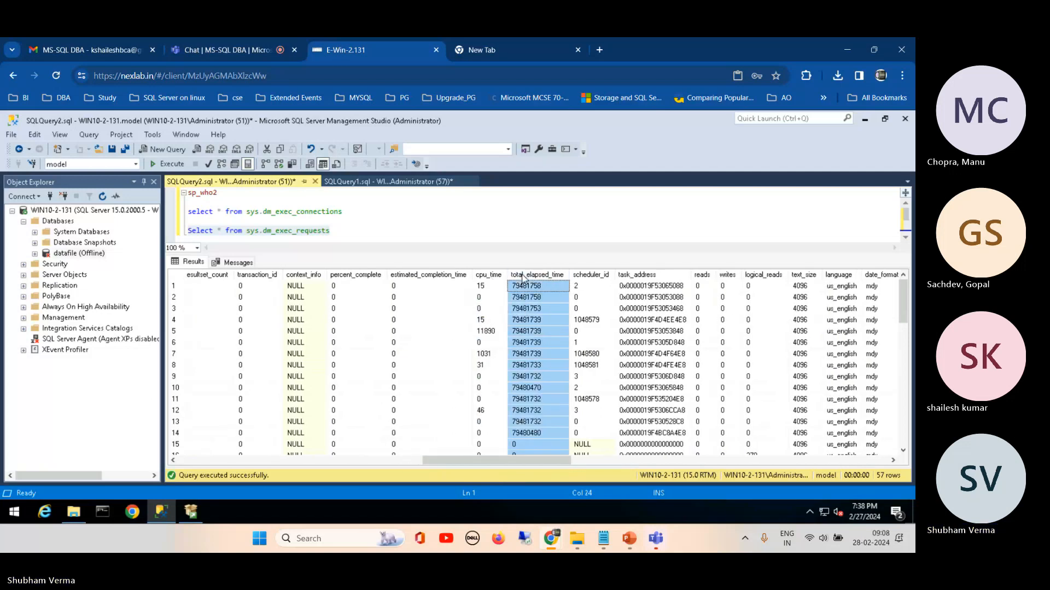
{"action": "left_click", "coordinate": [763, 276]}
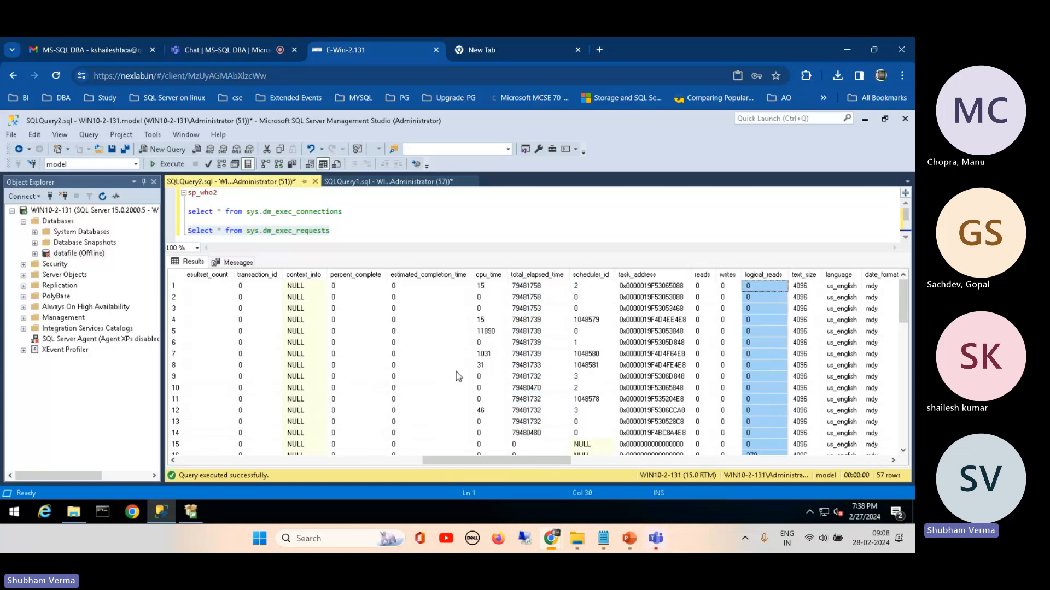
{"action": "left_click_drag", "start_coordinate": [460, 458], "coordinate": [211, 459]}
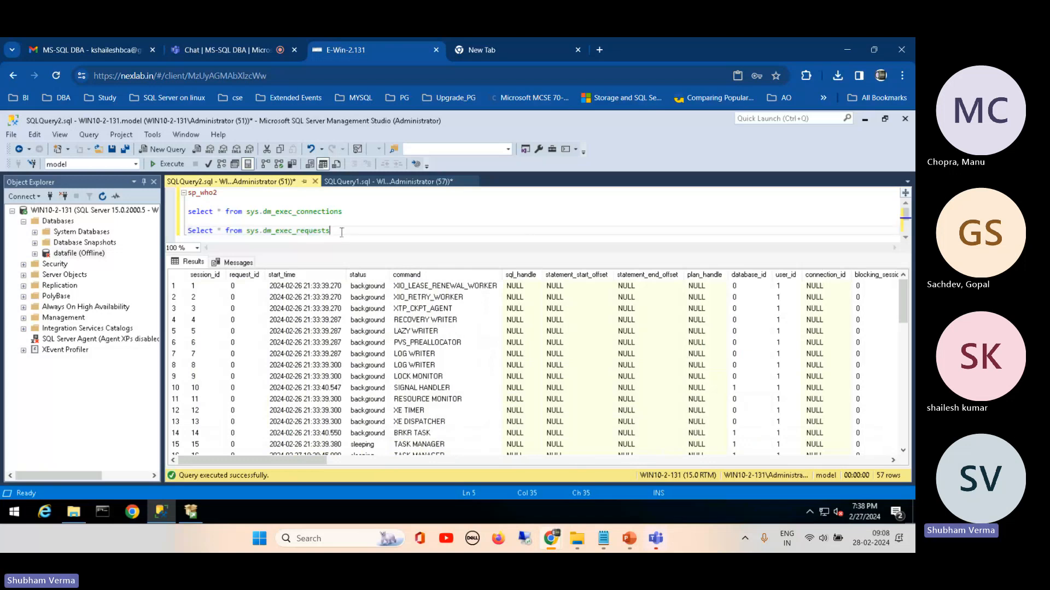
Step: Highlight the sys.dm_exec_requests query and sp_who2 in the editor, and examine the last rows of the results
{"action": "left_click_drag", "start_coordinate": [330, 231], "coordinate": [183, 237]}
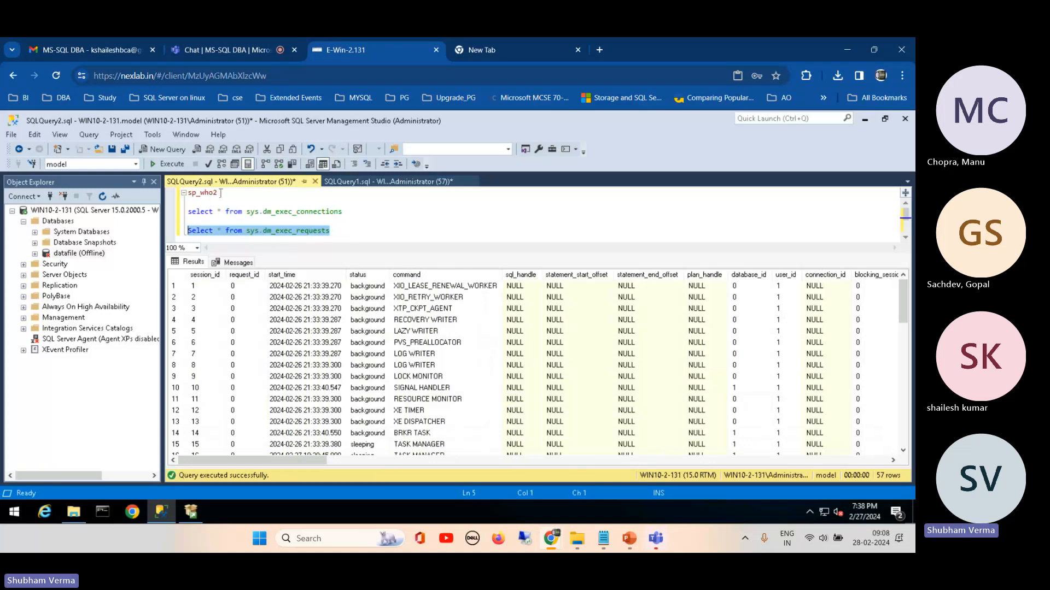
{"action": "left_click_drag", "start_coordinate": [218, 193], "coordinate": [175, 198]}
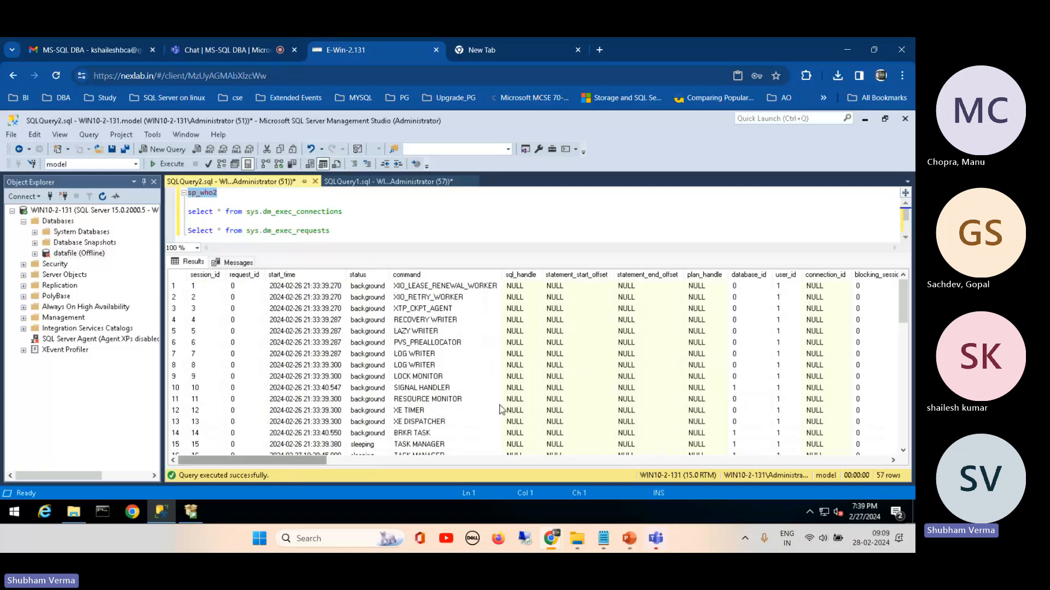
{"action": "left_click_drag", "start_coordinate": [902, 295], "coordinate": [907, 434]}
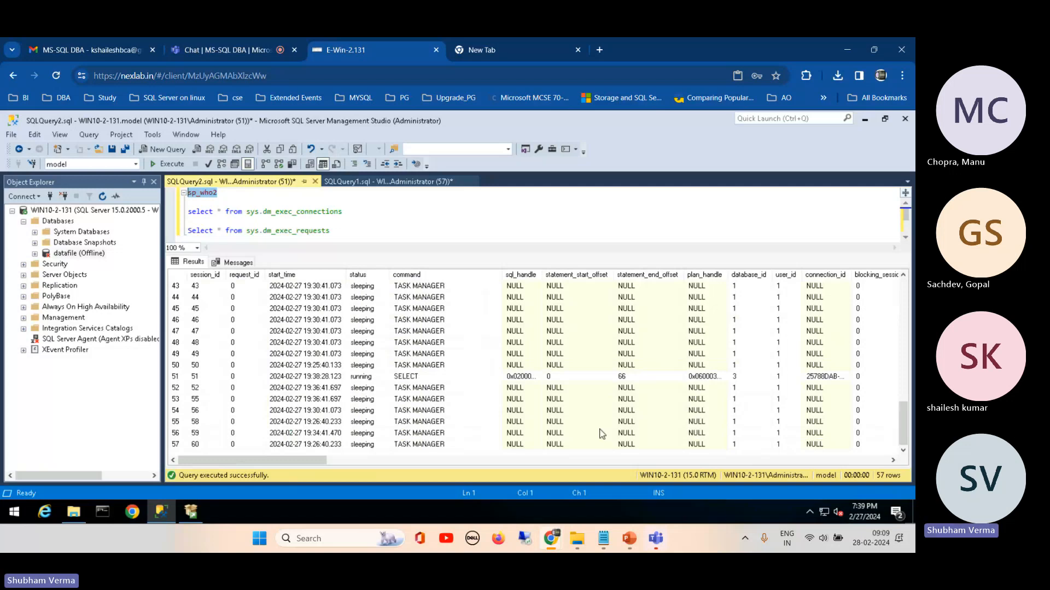
{"action": "left_click", "coordinate": [349, 240]}
Step: Switch to the SQL Server Zero to Hero presentation in PowerPoint to view the query status slide, and return to the E-Win-2.131 Chrome window
{"action": "mouse_move", "coordinate": [629, 542]}
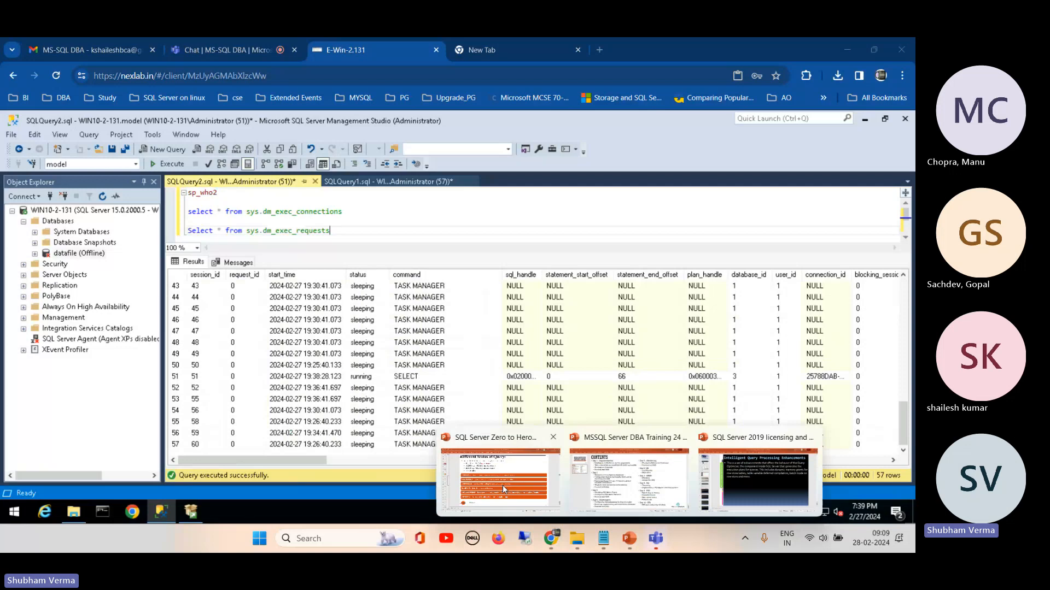
{"action": "left_click", "coordinate": [503, 485]}
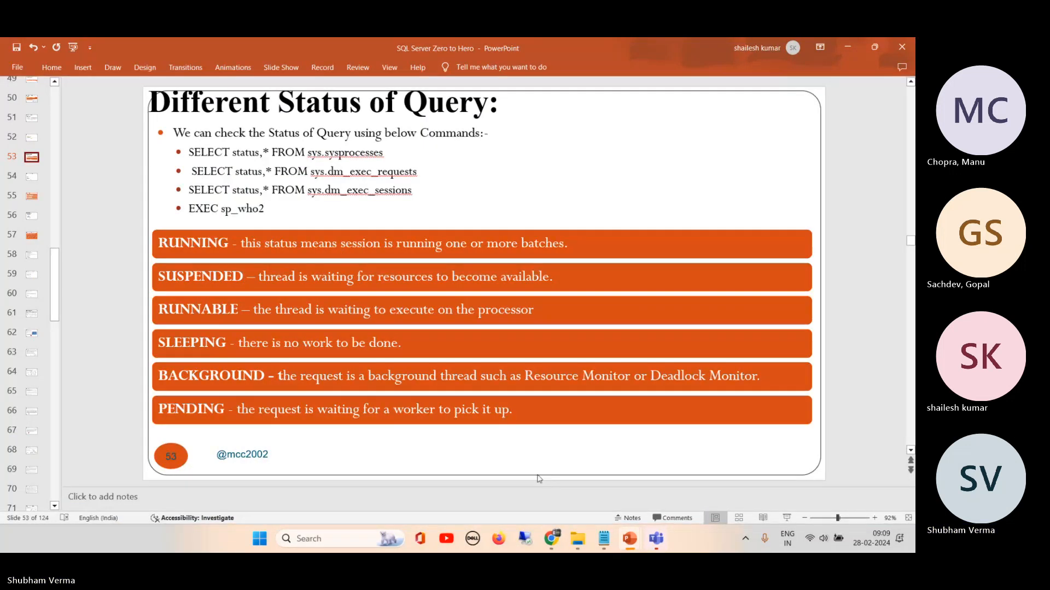
{"action": "mouse_move", "coordinate": [553, 546]}
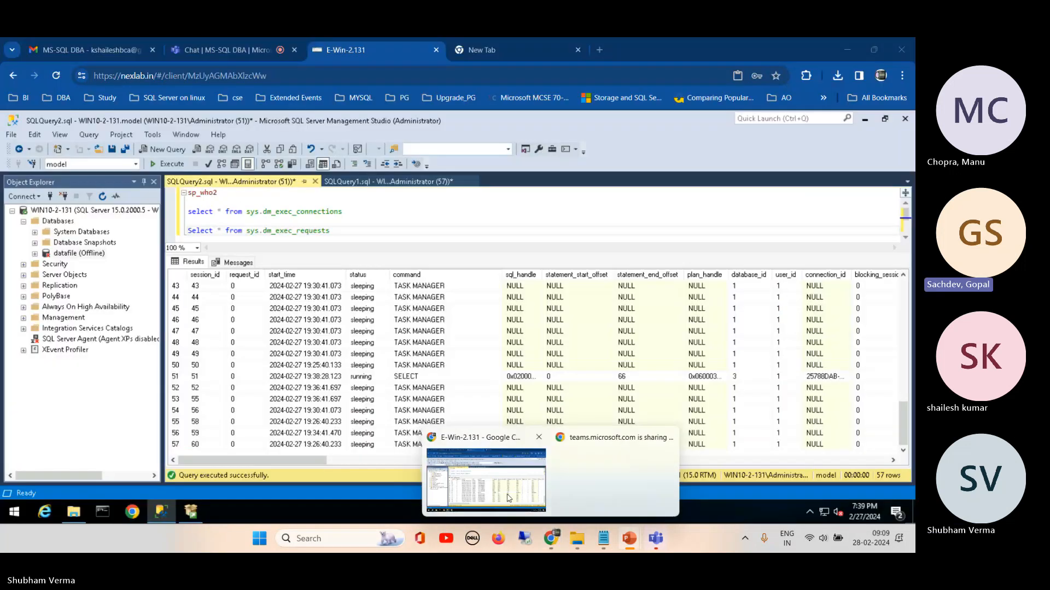
{"action": "left_click", "coordinate": [506, 493]}
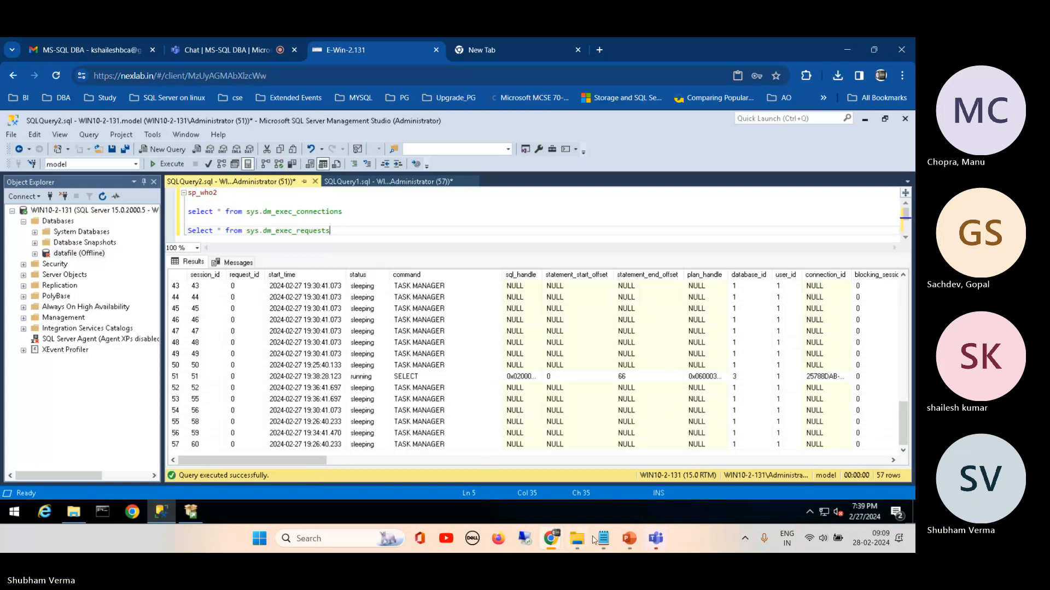
Step: Switch to the SQL Server Zero to Hero presentation in PowerPoint, view slide 54 and return to slide 53
{"action": "mouse_move", "coordinate": [629, 540]}
{"action": "left_click_drag", "start_coordinate": [629, 540], "coordinate": [588, 547]}
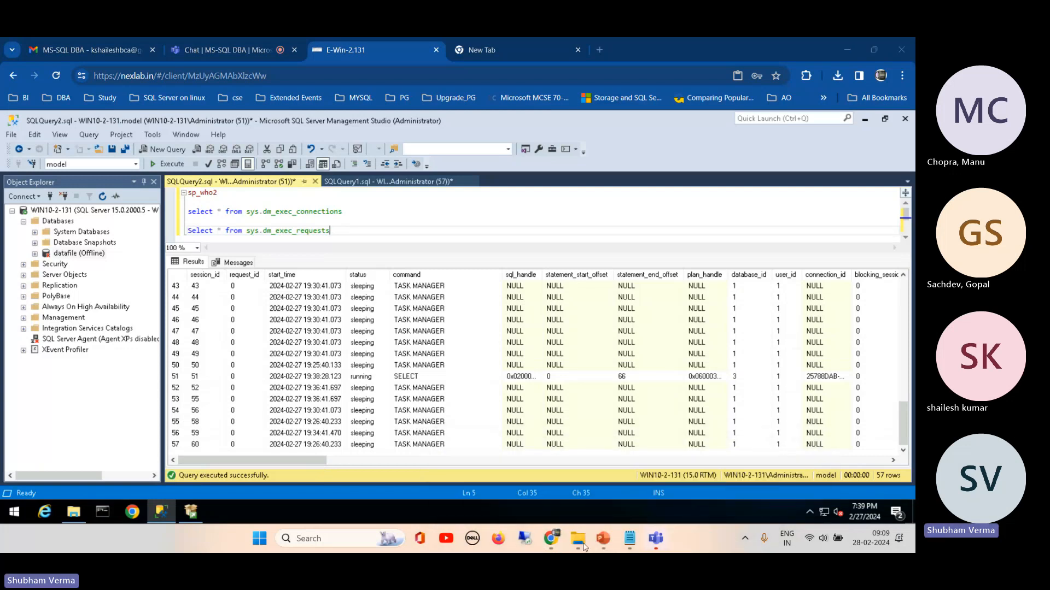
{"action": "mouse_move", "coordinate": [601, 540]}
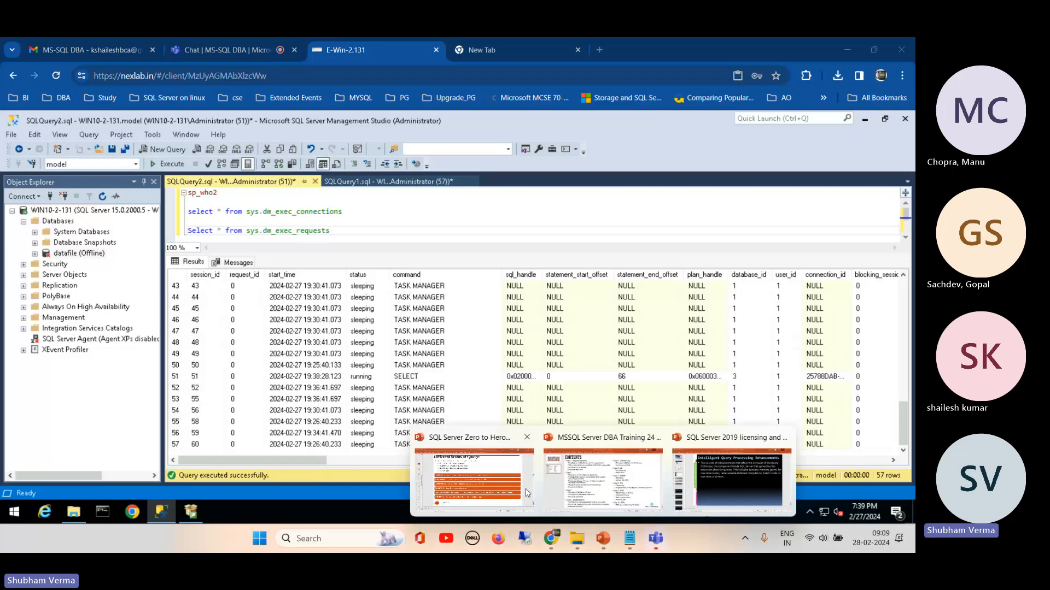
{"action": "left_click", "coordinate": [528, 493]}
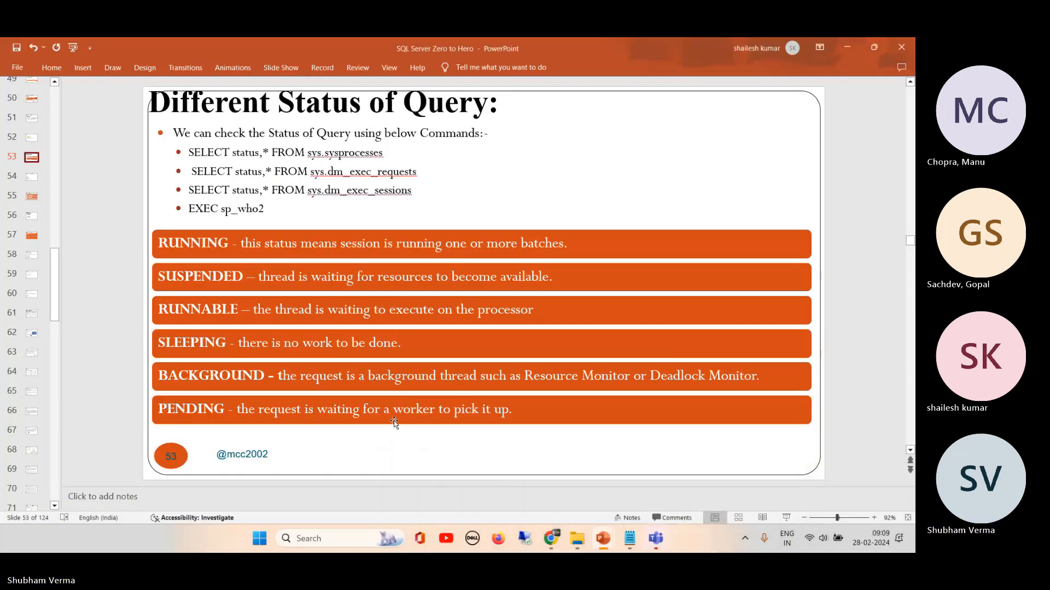
{"action": "left_click", "coordinate": [34, 182]}
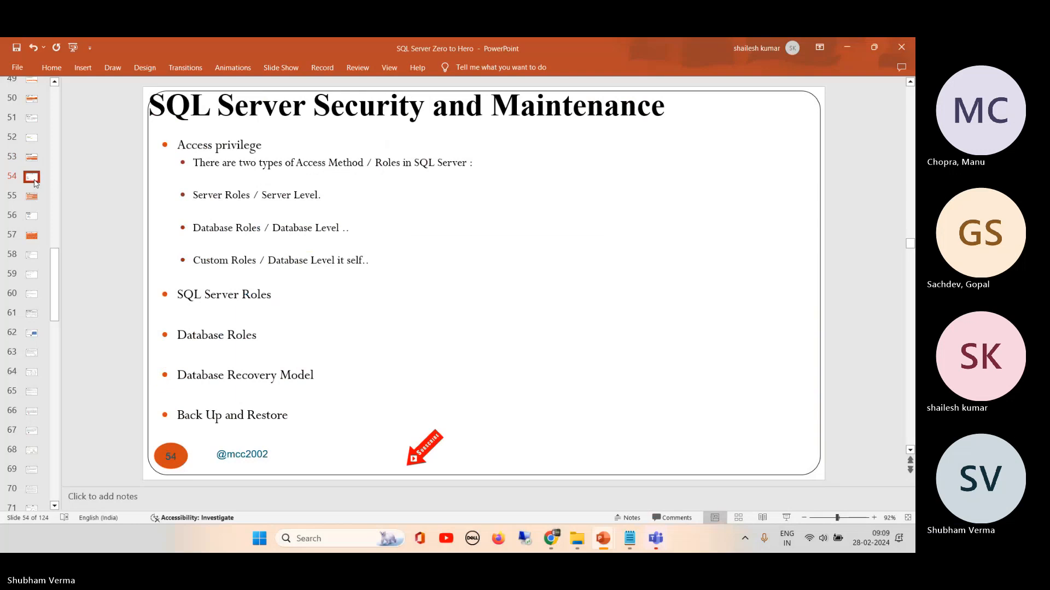
{"action": "left_click", "coordinate": [31, 158]}
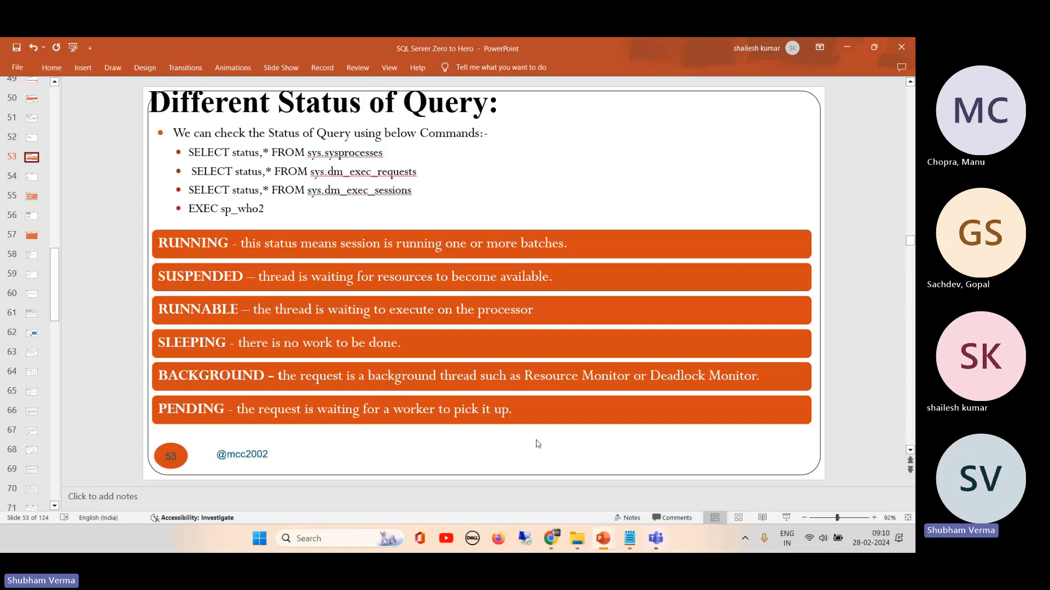
Step: Switch to the E-Win-2.131 Chrome window and widen the Object Explorer to show the full server and agent names
{"action": "left_click", "coordinate": [603, 539]}
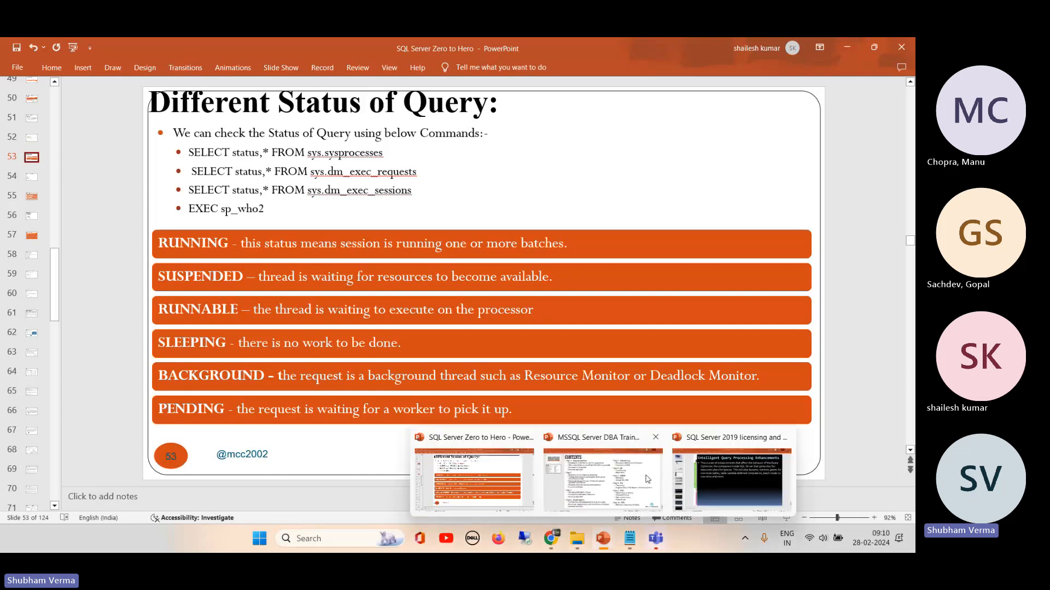
{"action": "mouse_move", "coordinate": [551, 539]}
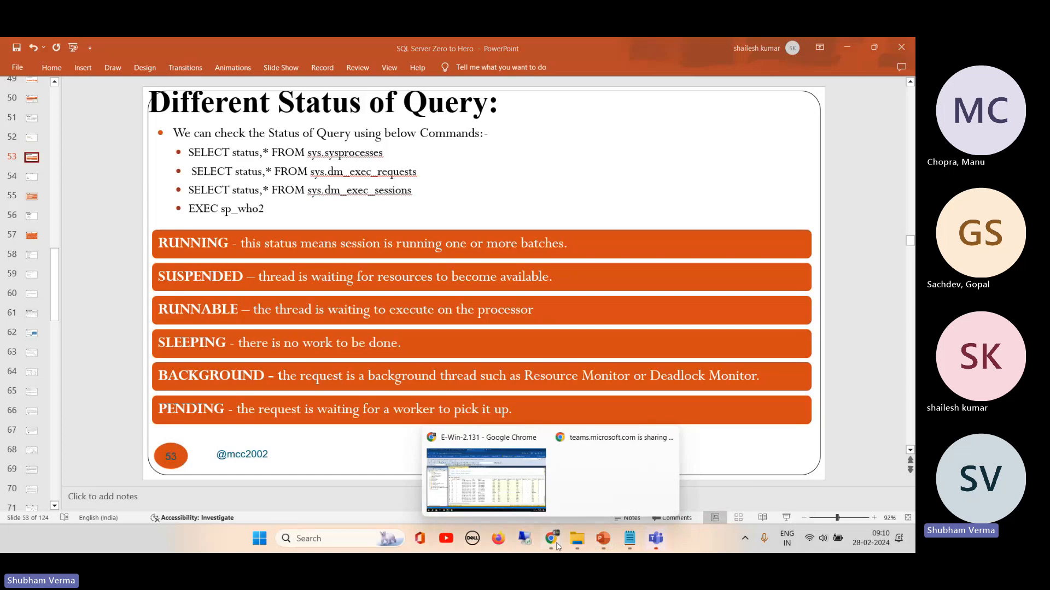
{"action": "left_click", "coordinate": [499, 484]}
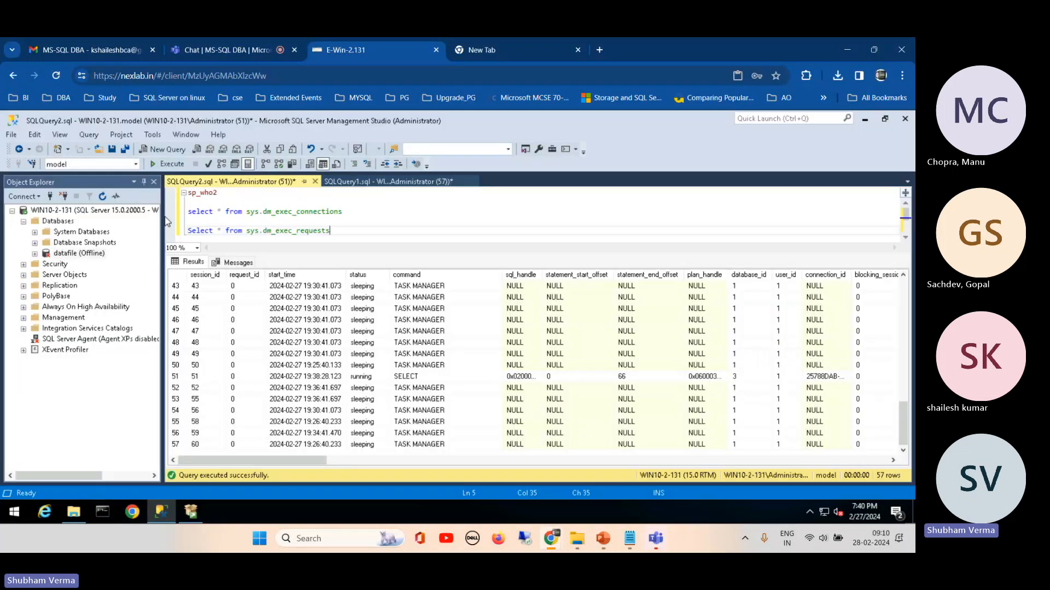
{"action": "left_click_drag", "start_coordinate": [165, 218], "coordinate": [227, 218]}
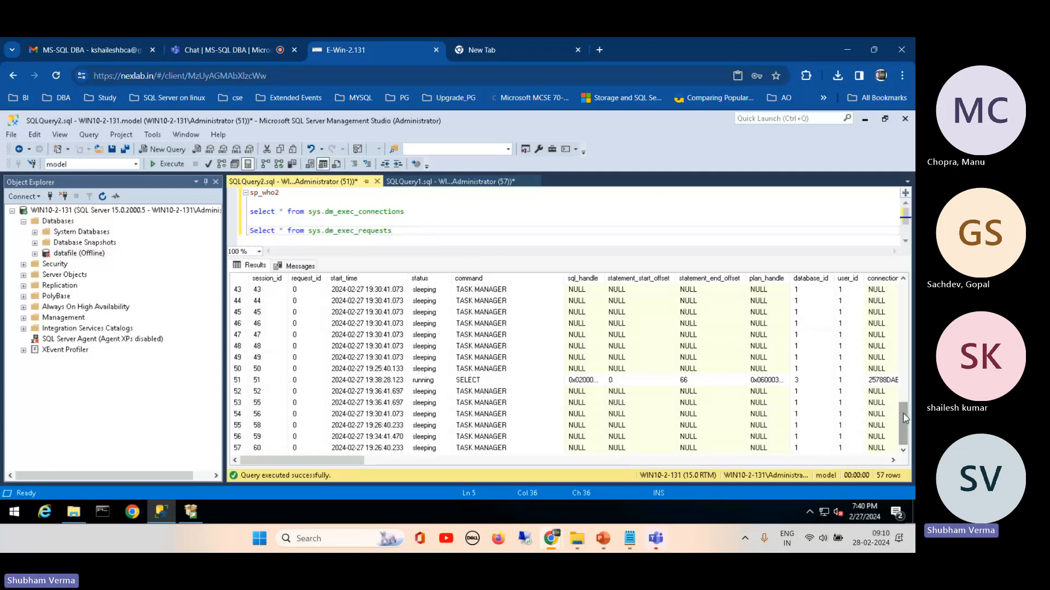
{"action": "left_click_drag", "start_coordinate": [903, 423], "coordinate": [896, 214]}
Step: Check the SQLQuery1 script, and in SQLQuery2 append "where connection_id =" to the sys.dm_exec_connections query
{"action": "left_click", "coordinate": [415, 182]}
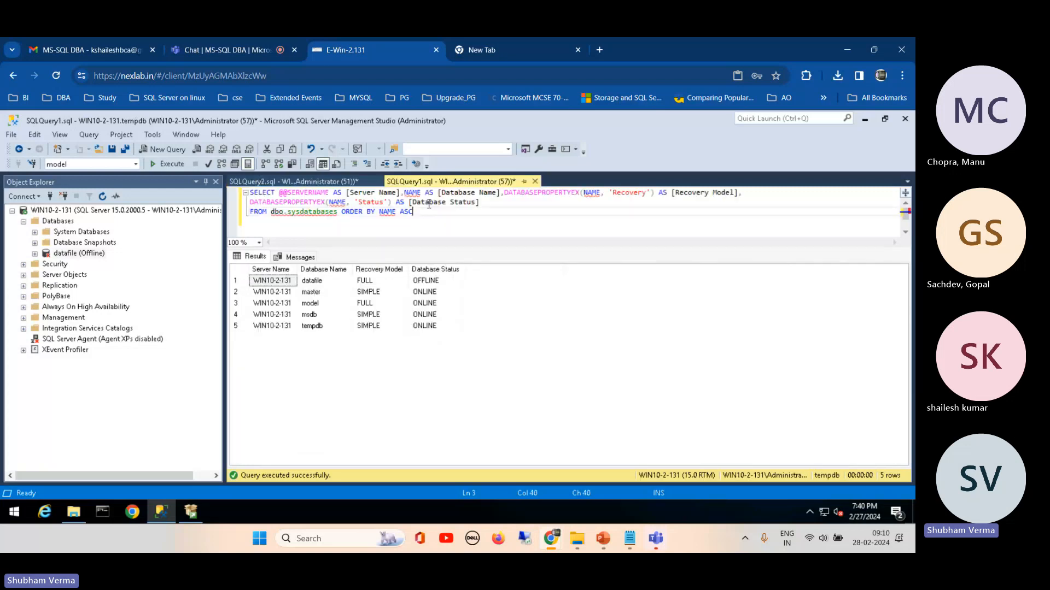
{"action": "left_click", "coordinate": [317, 187]}
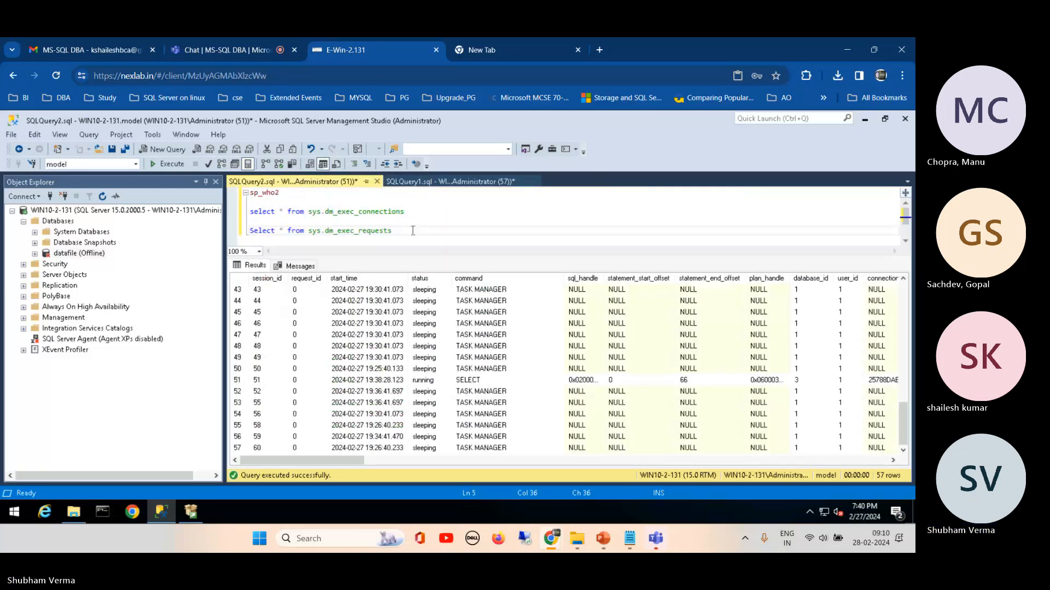
{"action": "left_click", "coordinate": [417, 213]}
{"action": "type", "text": "whe"}
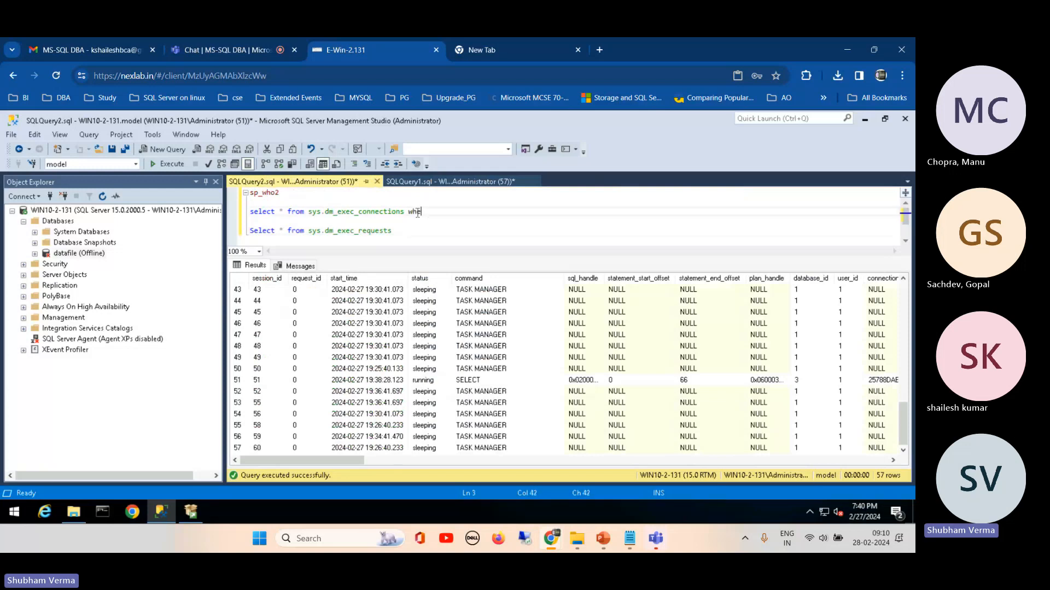
{"action": "type", "text": "re co"}
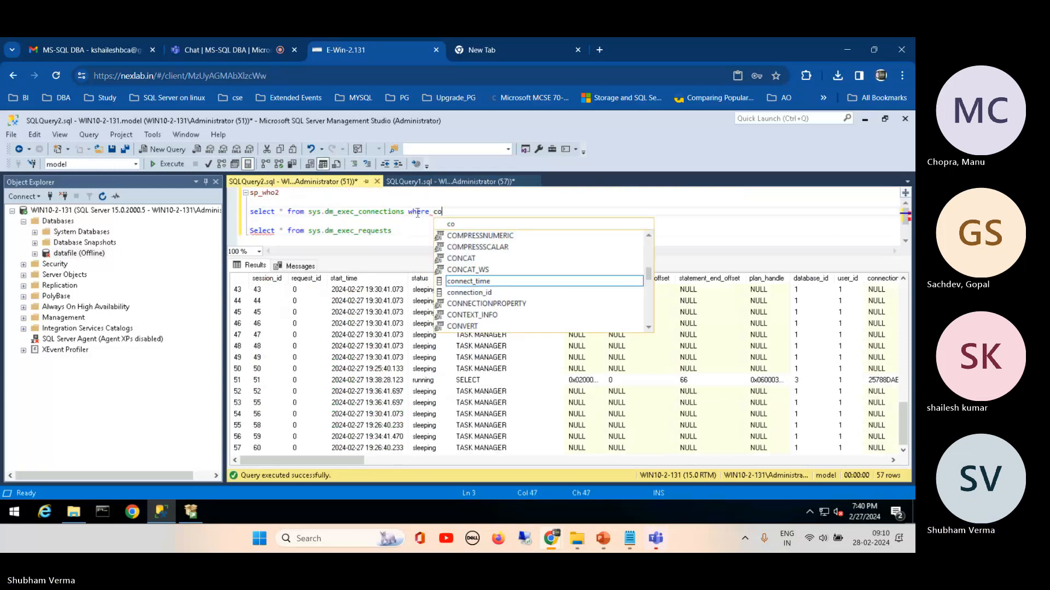
{"action": "type", "text": "nn"}
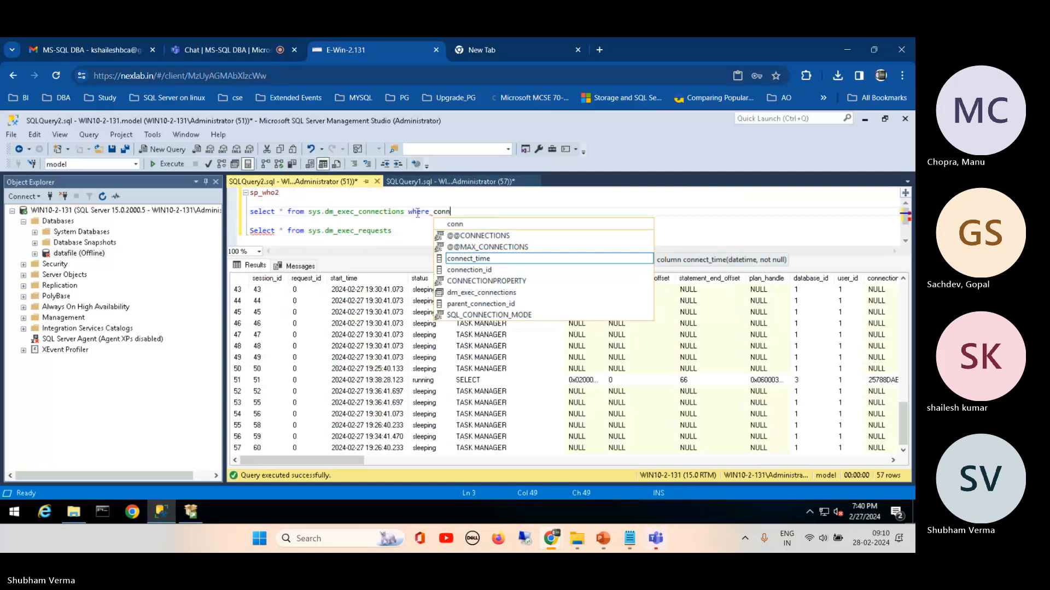
{"action": "left_click", "coordinate": [460, 270]}
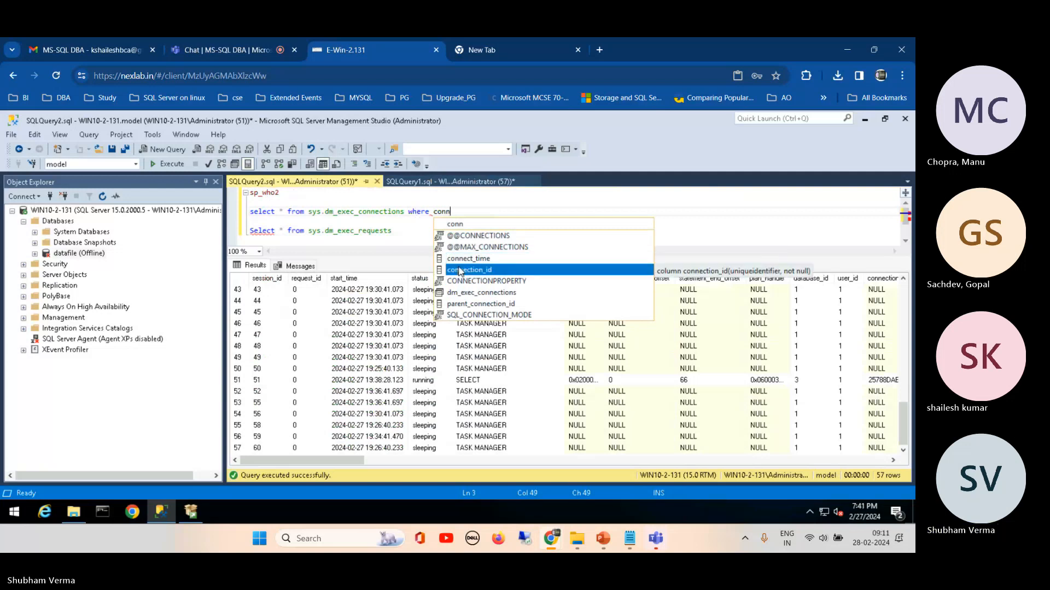
{"action": "type", "text": "="}
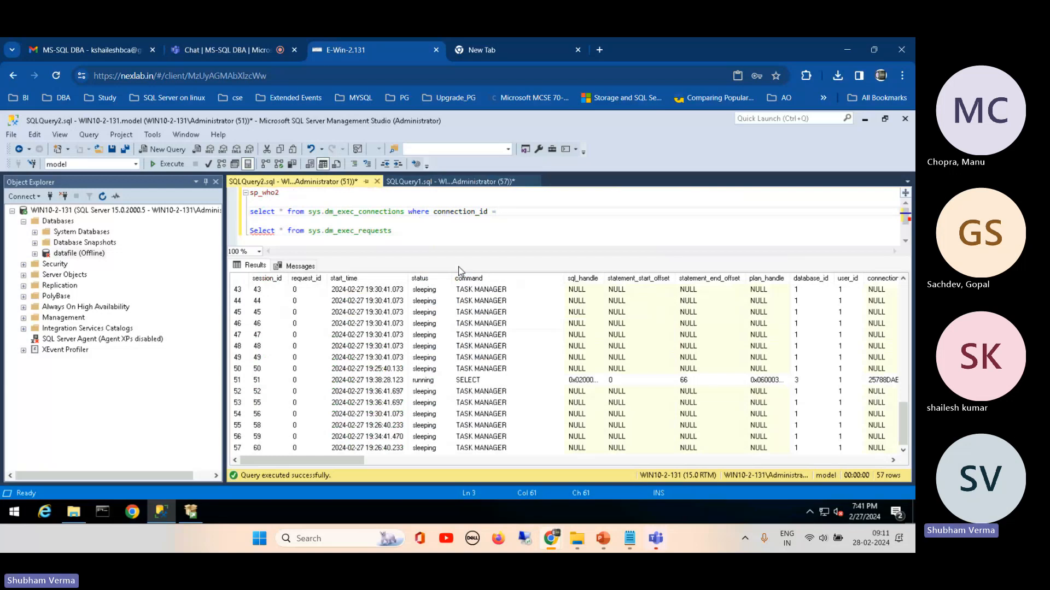
Step: Run only sp_who2, select the SPID 57 row in the results and compare it with the session number of SQLQuery1
{"action": "left_click", "coordinate": [421, 384]}
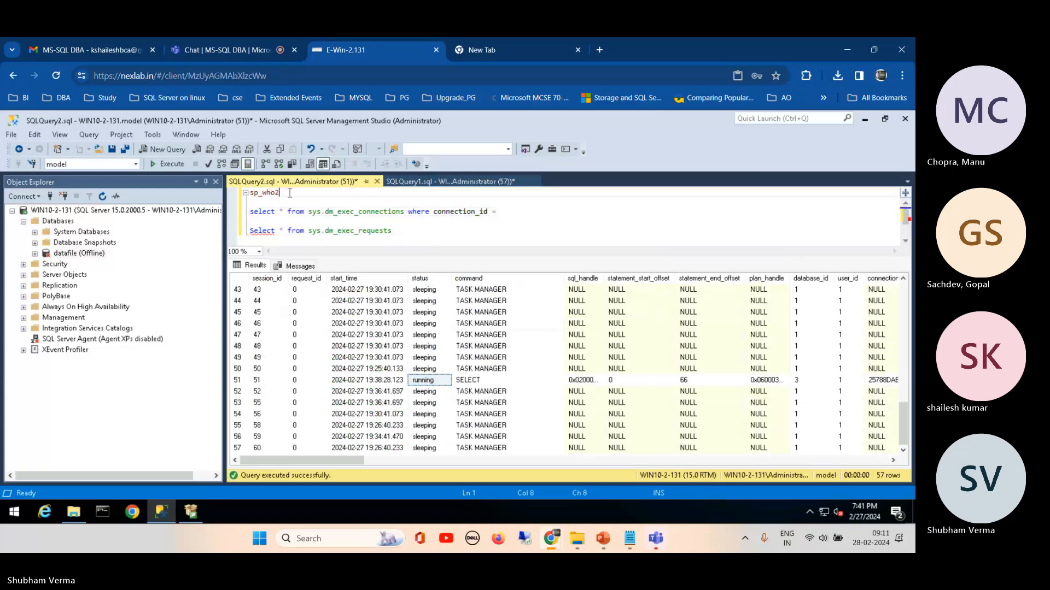
{"action": "left_click_drag", "start_coordinate": [280, 192], "coordinate": [229, 193]}
{"action": "left_click", "coordinate": [165, 164]}
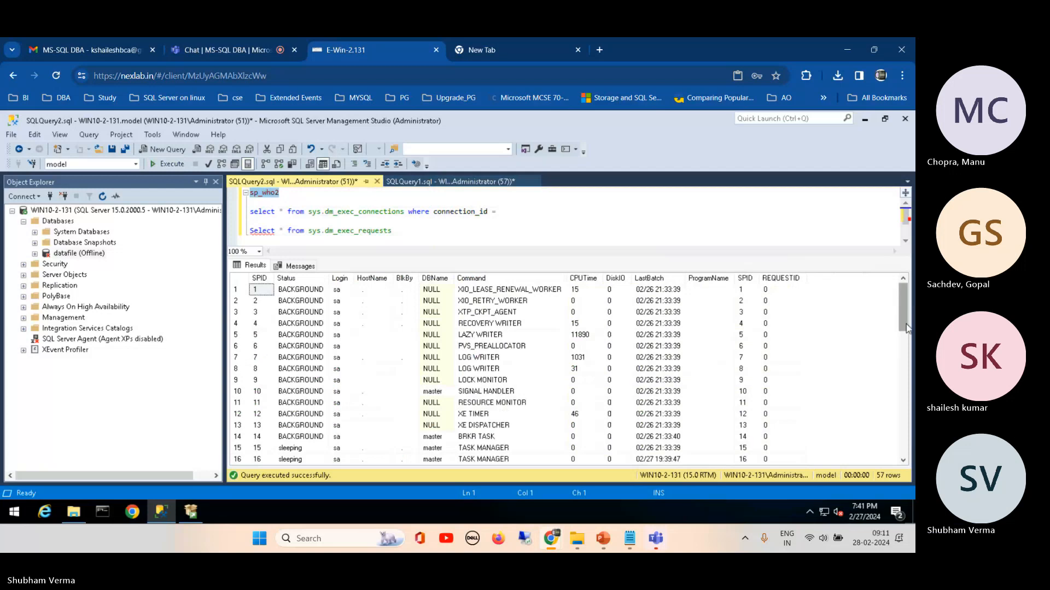
{"action": "left_click_drag", "start_coordinate": [899, 340], "coordinate": [900, 464]}
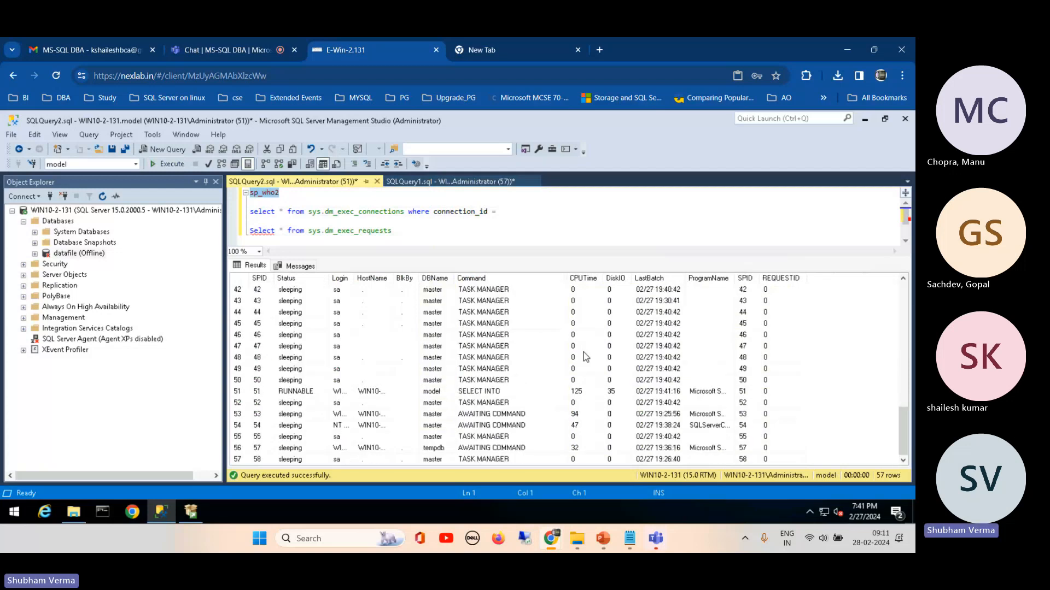
{"action": "left_click", "coordinate": [235, 448]}
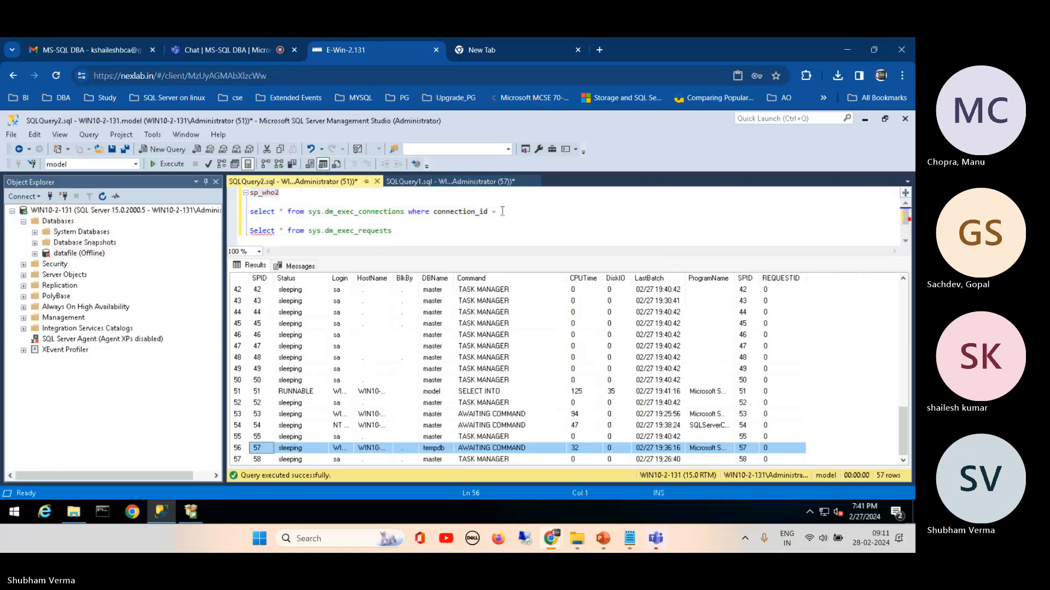
{"action": "left_click", "coordinate": [402, 231]}
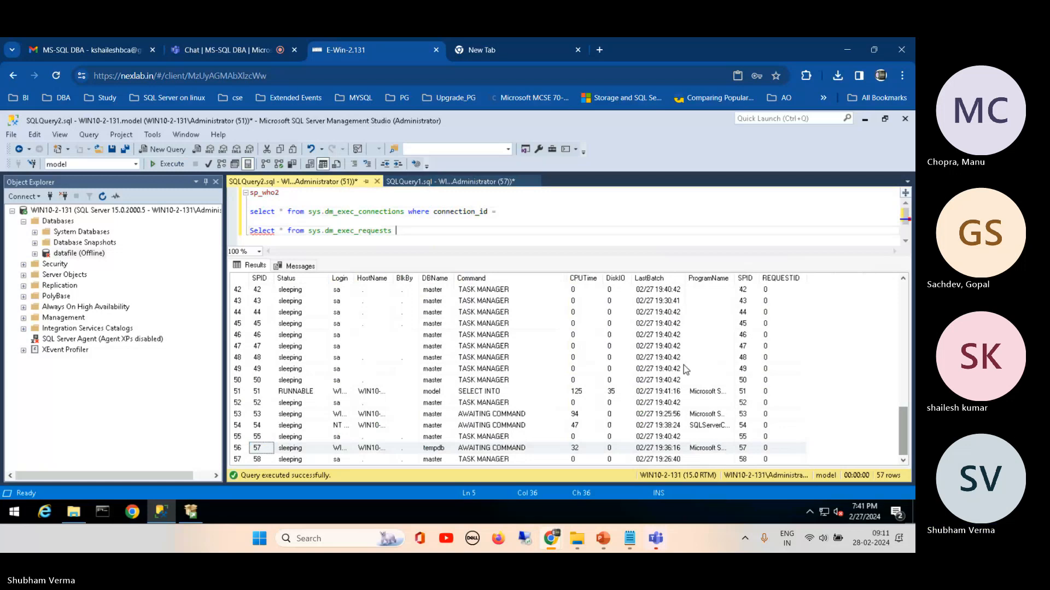
{"action": "left_click", "coordinate": [466, 185]}
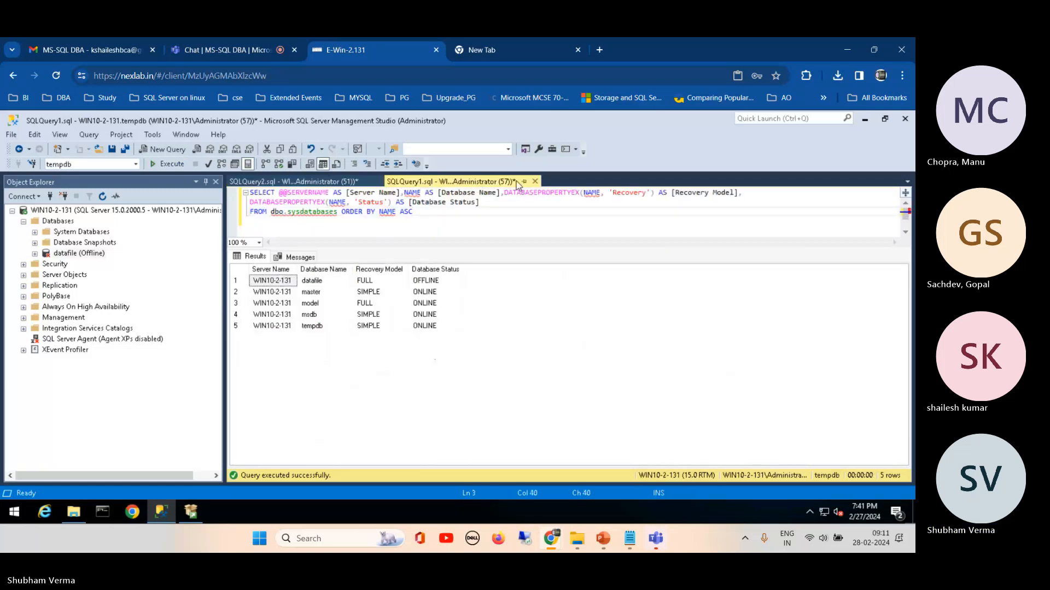
{"action": "left_click", "coordinate": [342, 183]}
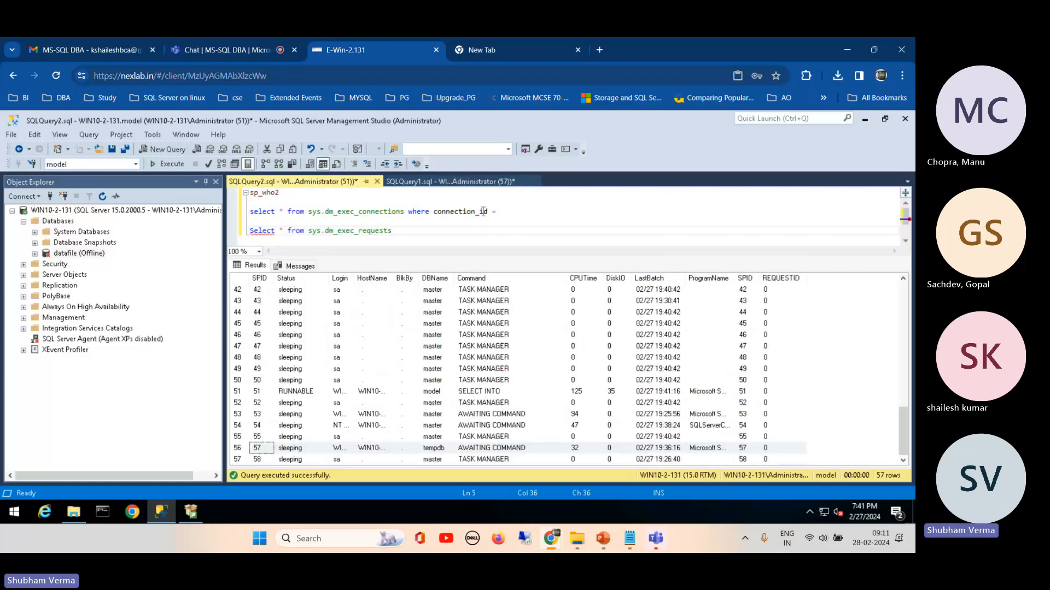
Step: Complete the sys.dm_exec_connections filter with connection_id = '57' and run only that query
{"action": "type", "text": "57"}
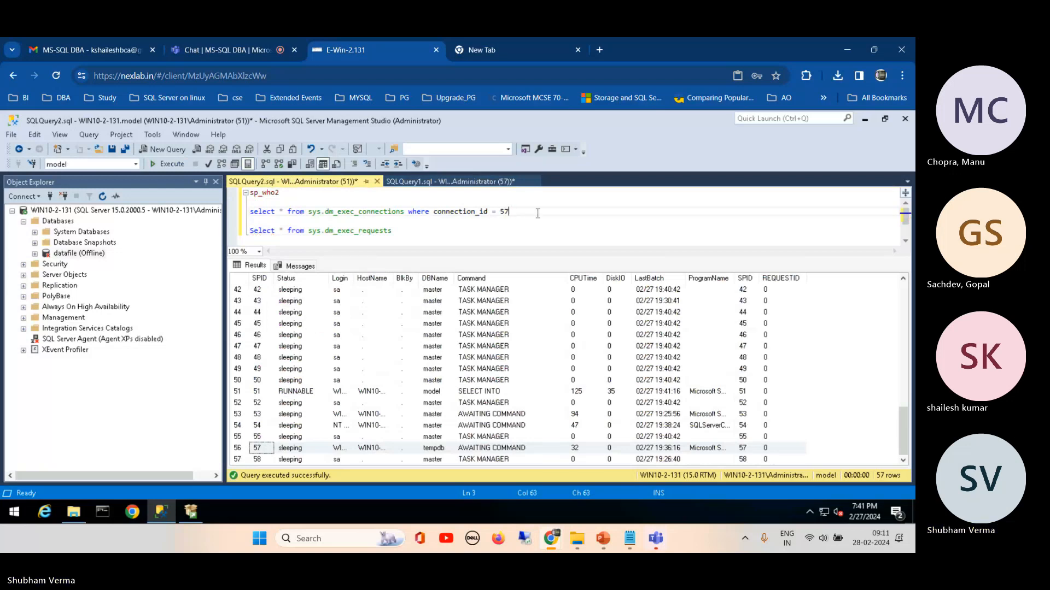
{"action": "left_click", "coordinate": [501, 211]}
{"action": "type", "text": "'"}
{"action": "left_click", "coordinate": [514, 212]}
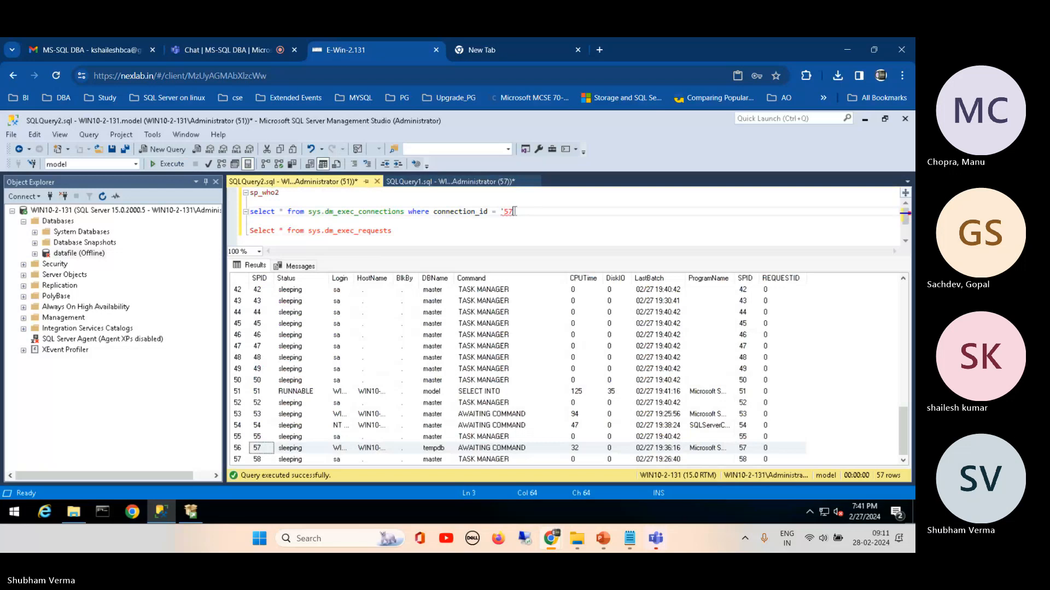
{"action": "type", "text": "'"}
{"action": "left_click_drag", "start_coordinate": [517, 212], "coordinate": [360, 212]}
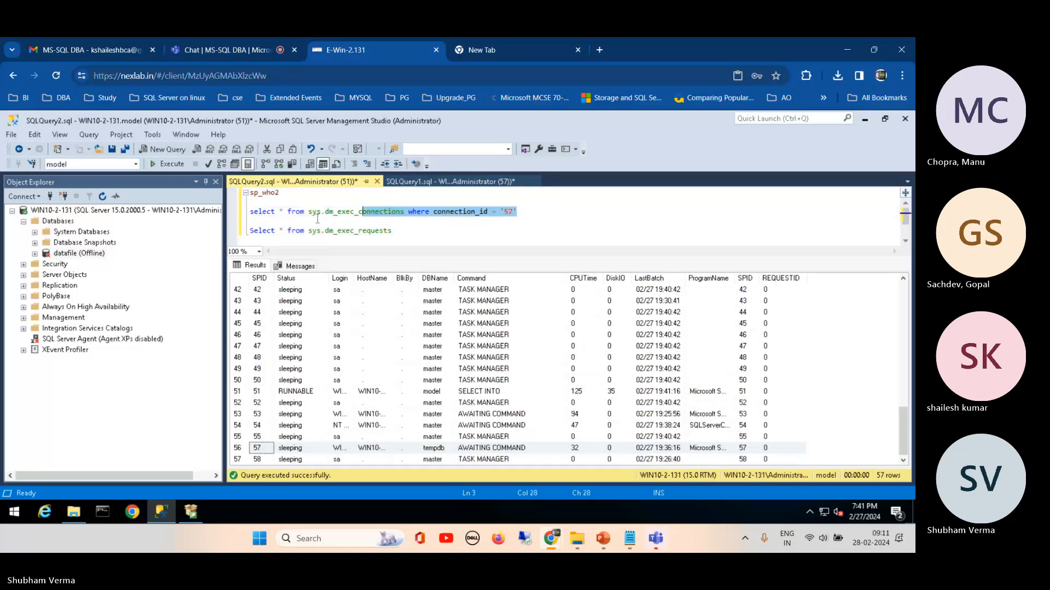
{"action": "left_click_drag", "start_coordinate": [517, 212], "coordinate": [250, 212]}
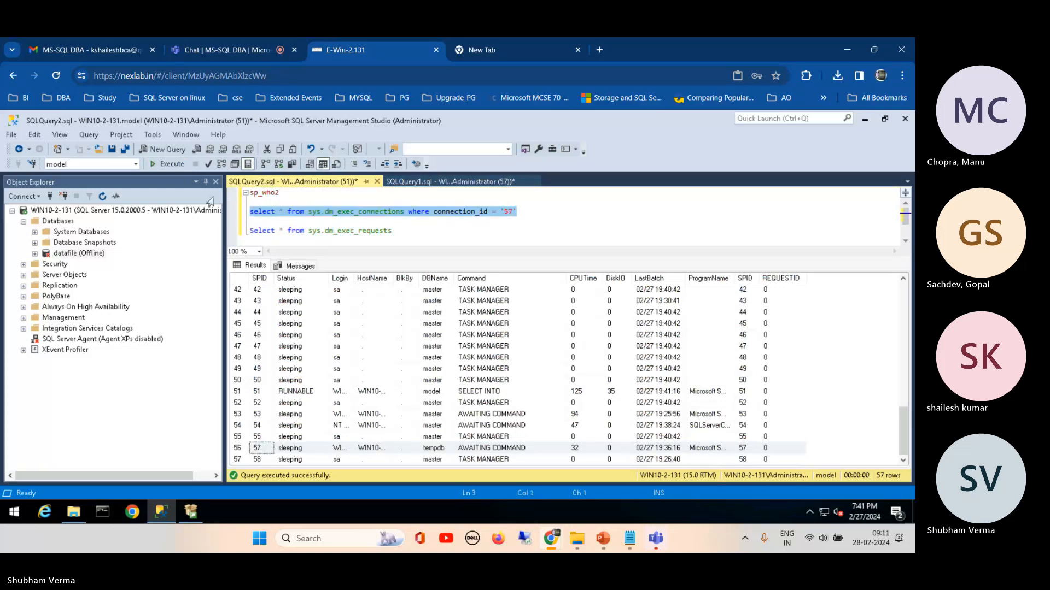
{"action": "left_click", "coordinate": [168, 164]}
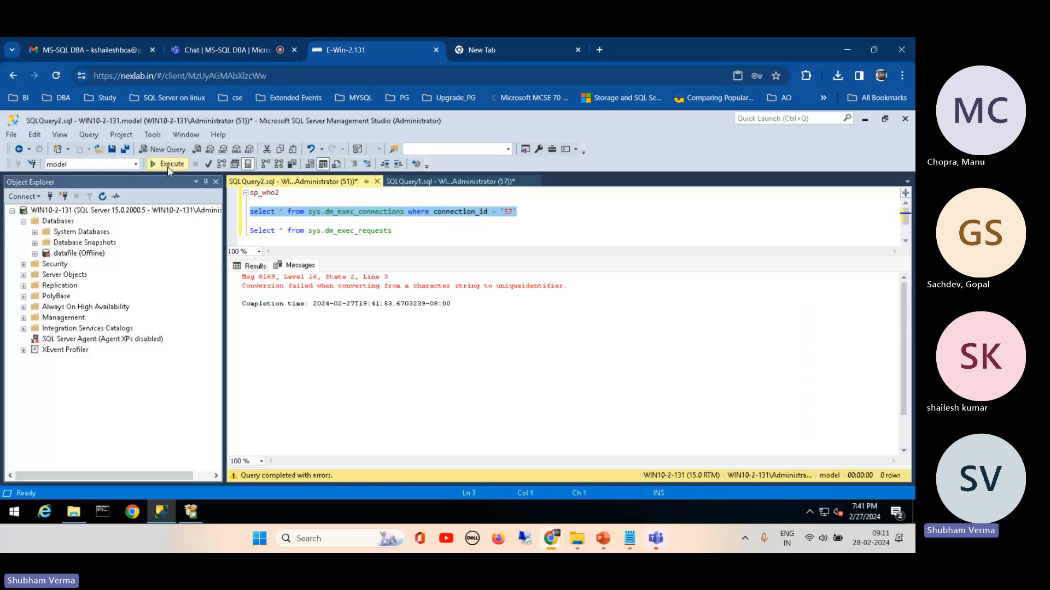
Step: Remove the quotes around 57 in the connection_id filter and run the sys.dm_exec_connections query again
{"action": "left_click", "coordinate": [468, 246]}
{"action": "left_click", "coordinate": [505, 211]}
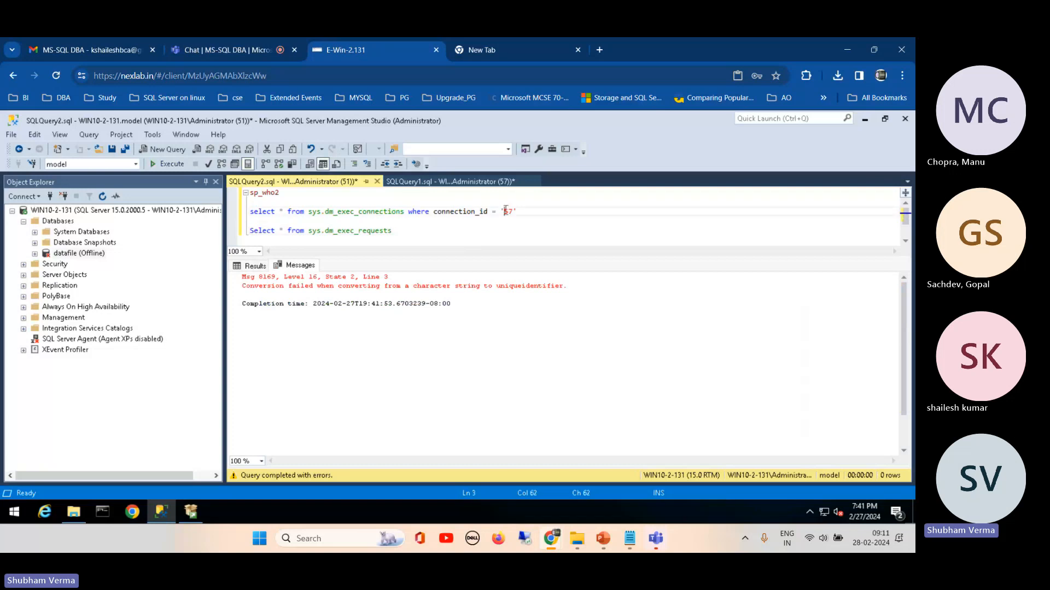
{"action": "key", "text": "BackSpace"}
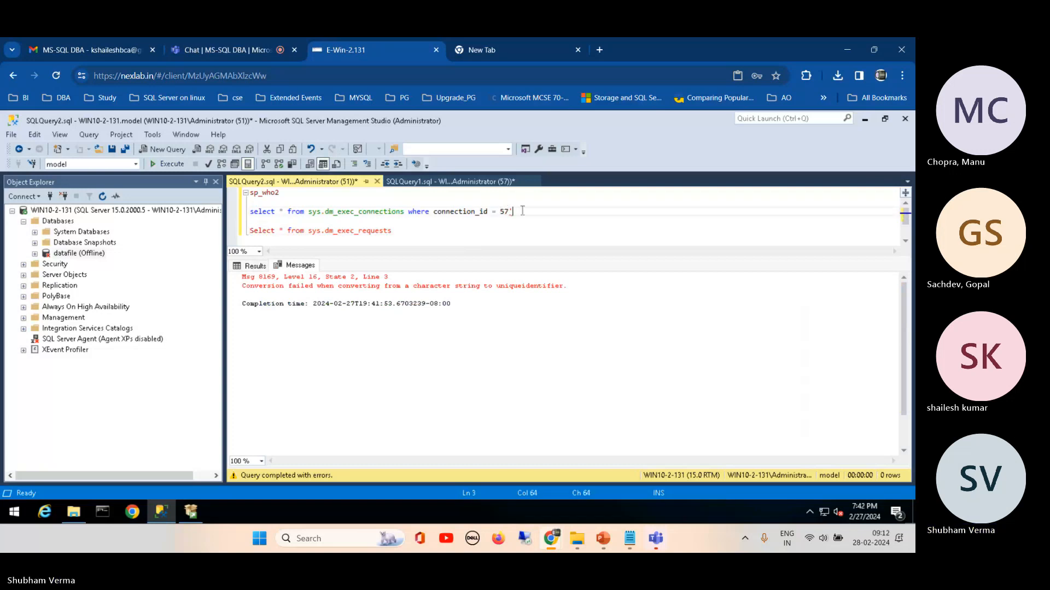
{"action": "key", "text": "BackSpace"}
{"action": "left_click_drag", "start_coordinate": [510, 211], "coordinate": [245, 210]}
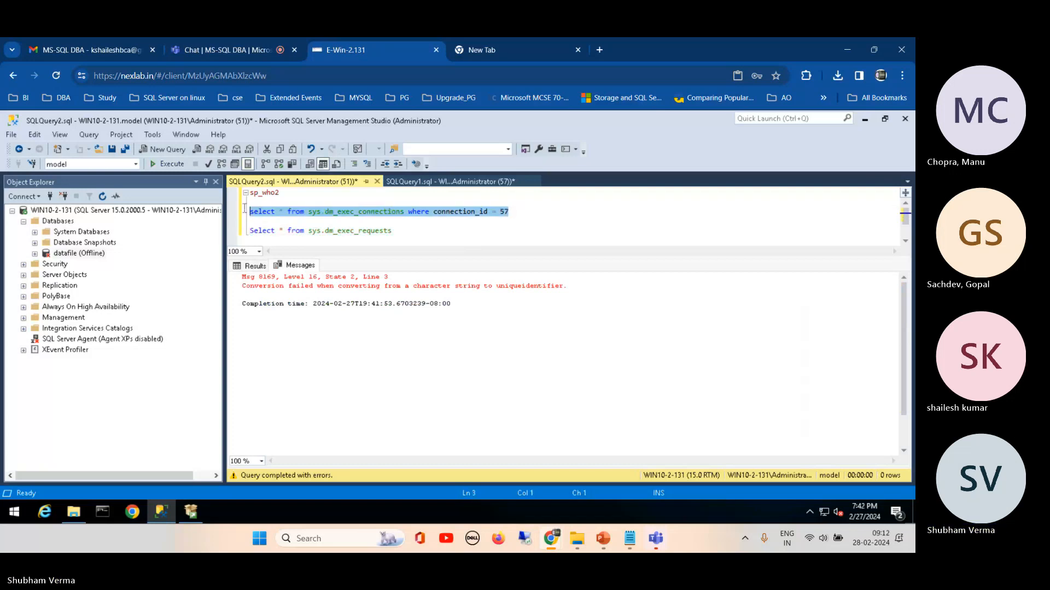
{"action": "left_click", "coordinate": [172, 166]}
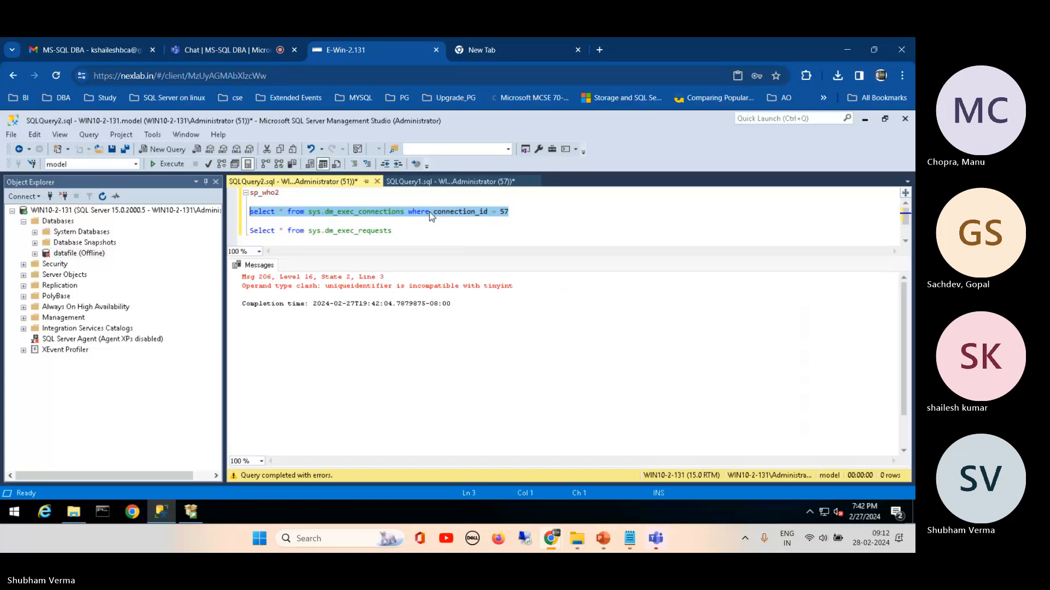
Step: Run only "select * from sys.dm_exec_connections" without its where clause, and select the row for session 57
{"action": "left_click", "coordinate": [404, 212]}
{"action": "left_click_drag", "start_coordinate": [405, 212], "coordinate": [224, 215]}
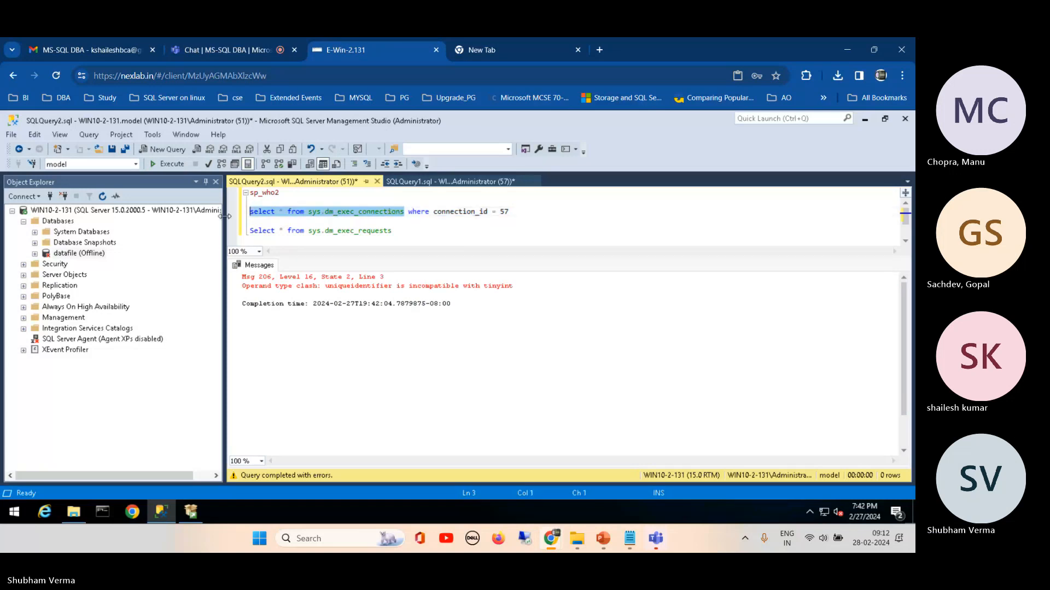
{"action": "left_click", "coordinate": [173, 164]}
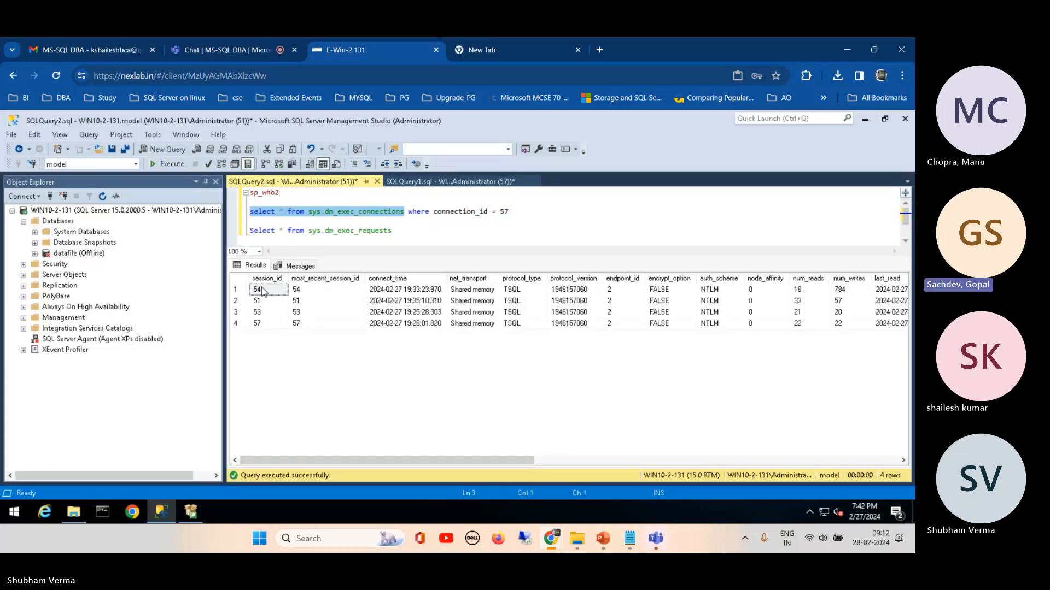
{"action": "left_click", "coordinate": [240, 325]}
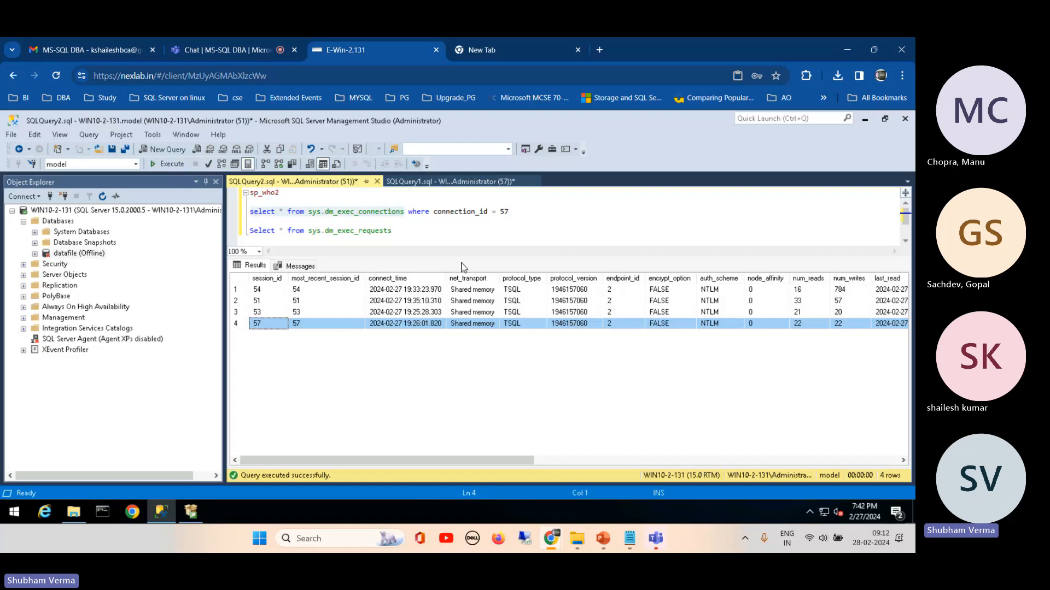
{"action": "left_click", "coordinate": [456, 222]}
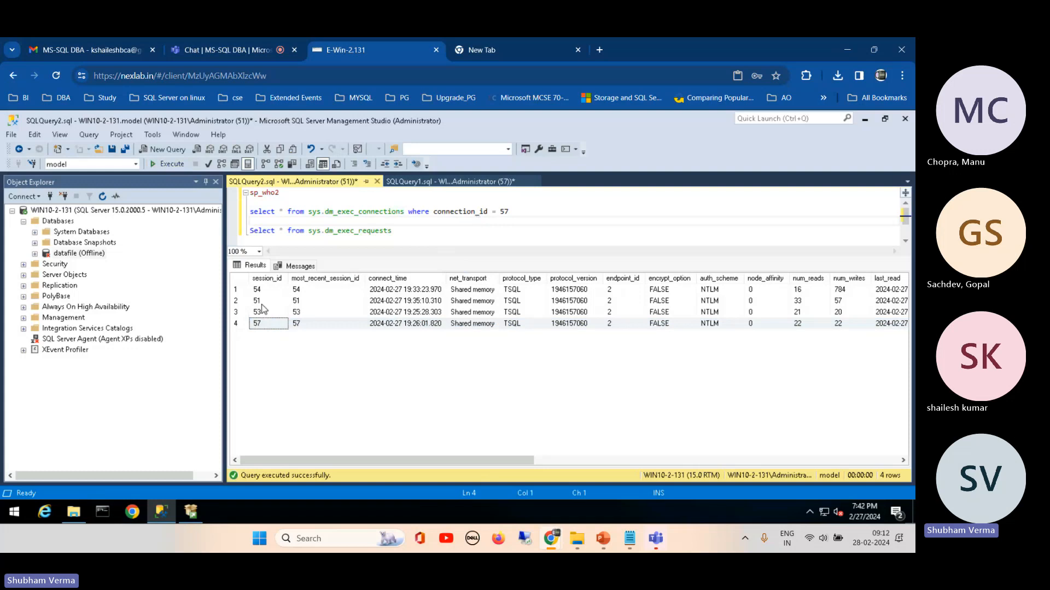
{"action": "left_click", "coordinate": [242, 328]}
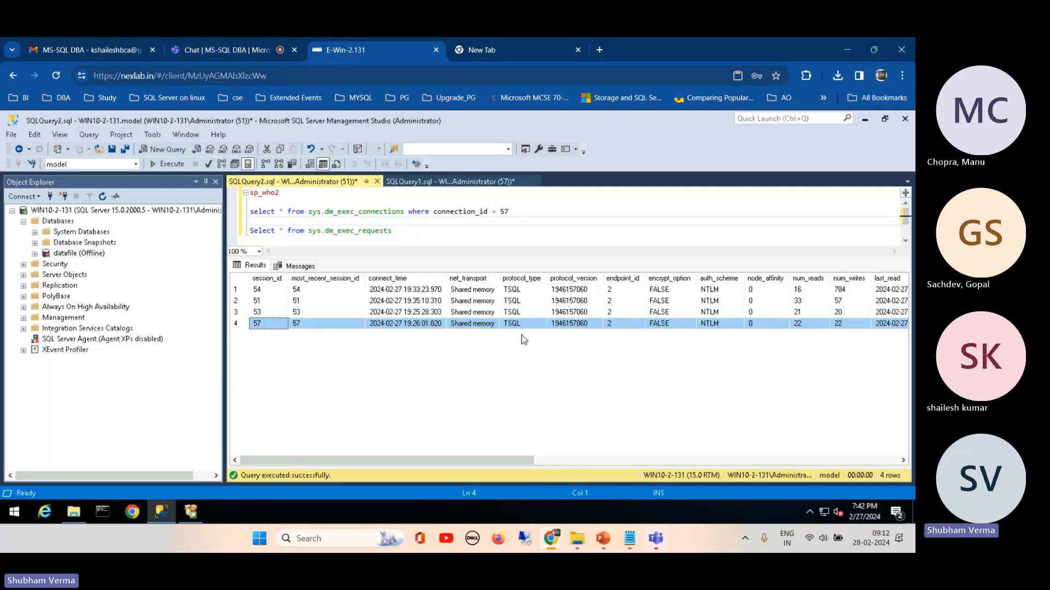
Step: Examine the connection_id column of the sys.dm_exec_connections results and select the value for session 57
{"action": "left_click_drag", "start_coordinate": [484, 459], "coordinate": [733, 472]}
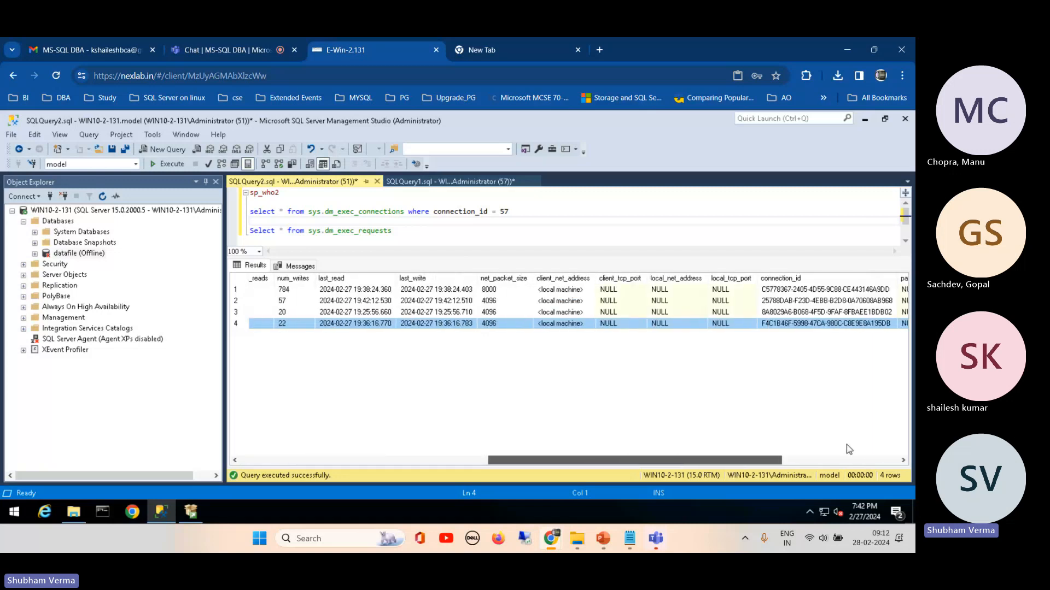
{"action": "left_click", "coordinate": [846, 460]}
{"action": "left_click", "coordinate": [547, 280]}
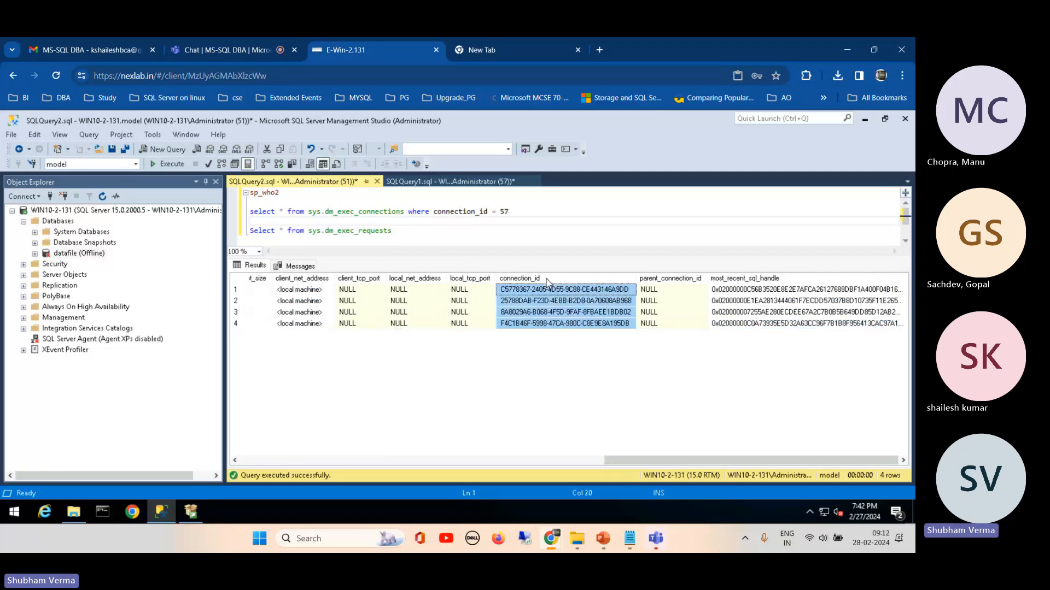
{"action": "left_click", "coordinate": [553, 323]}
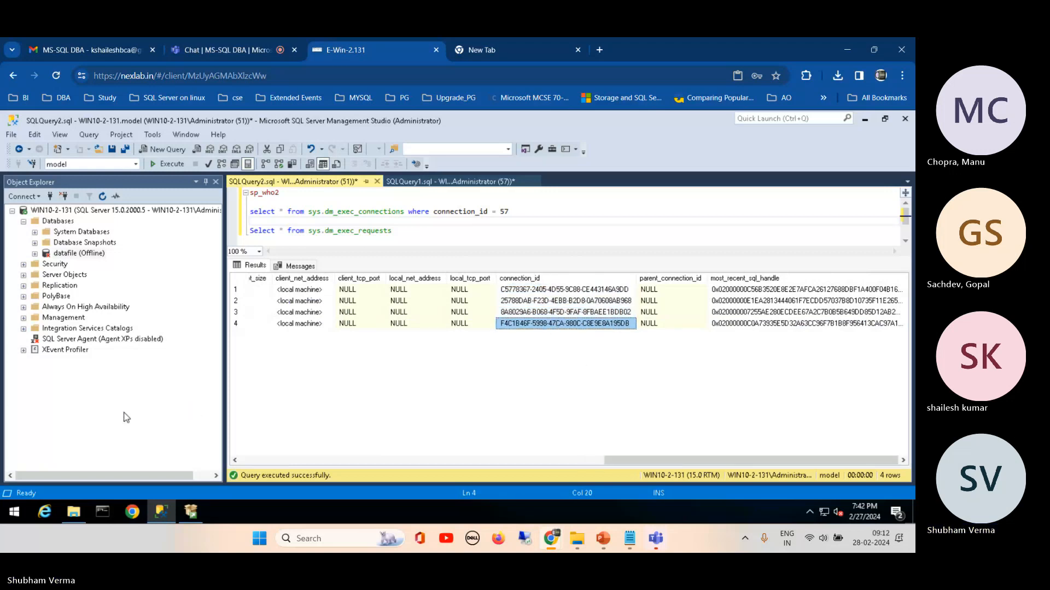
Step: Run only sp_who2, enlarge the results pane and bring up the last rows of its output
{"action": "left_click", "coordinate": [410, 230]}
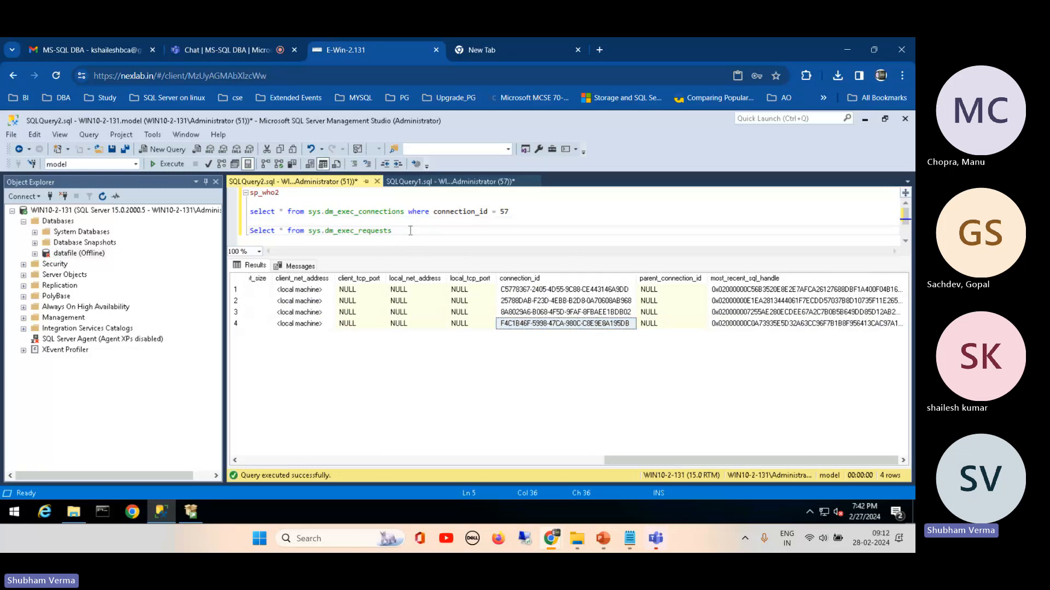
{"action": "left_click_drag", "start_coordinate": [411, 230], "coordinate": [248, 239]}
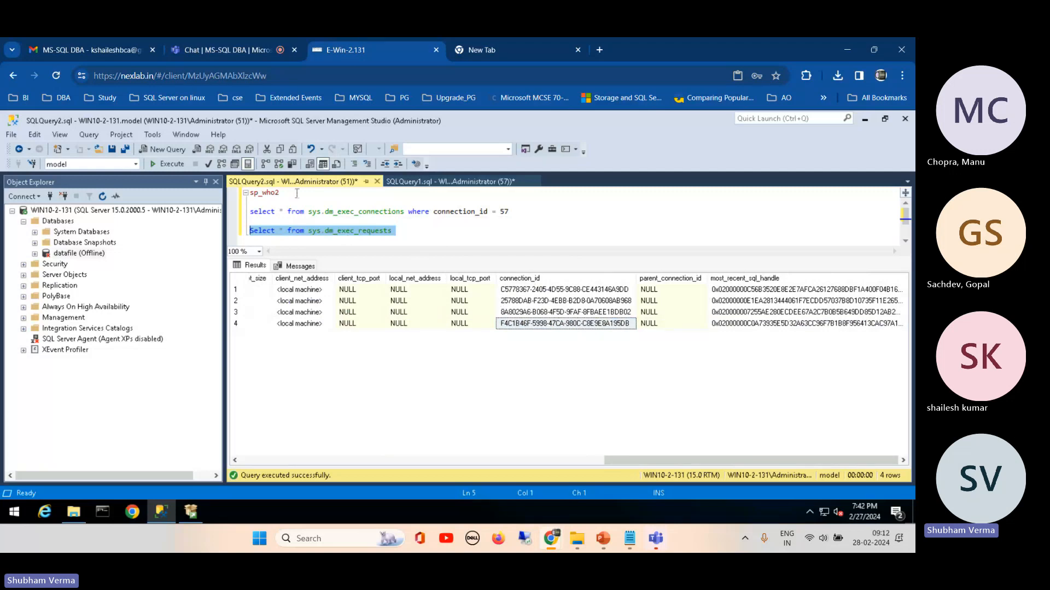
{"action": "double_click", "coordinate": [264, 192]}
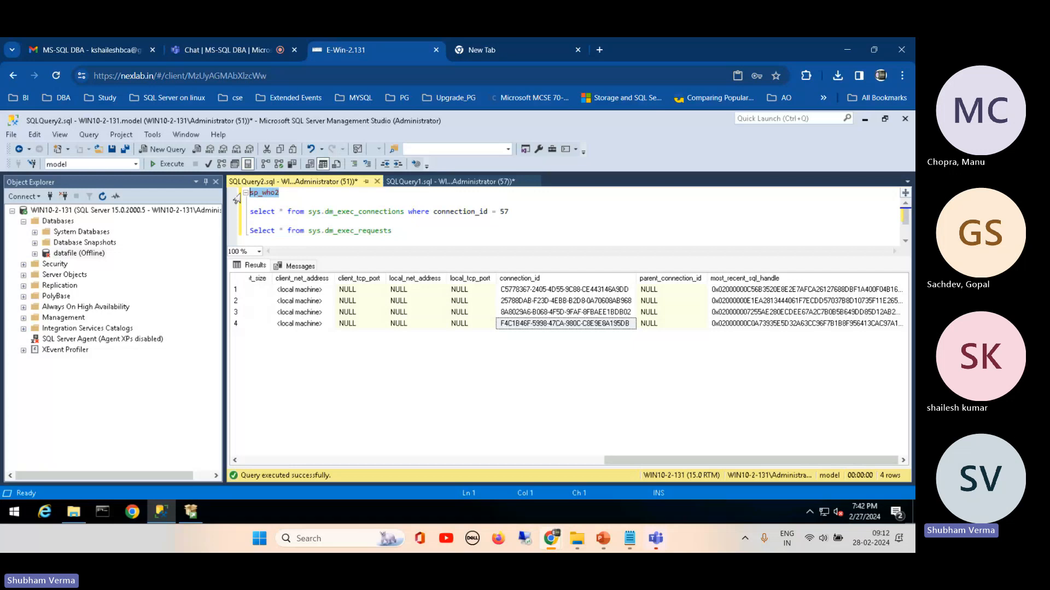
{"action": "left_click", "coordinate": [168, 164]}
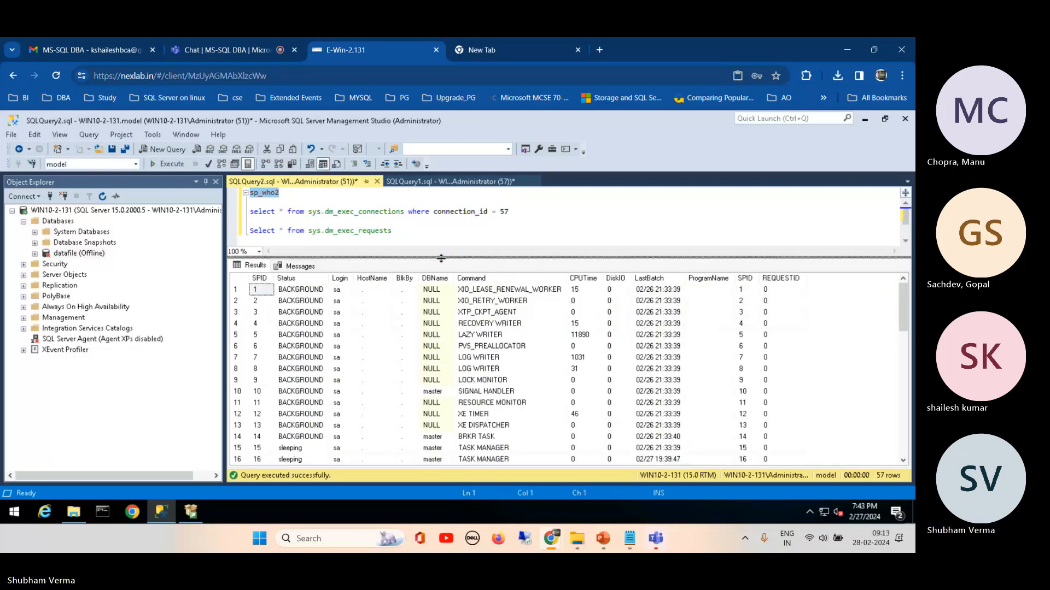
{"action": "left_click_drag", "start_coordinate": [440, 258], "coordinate": [441, 225]}
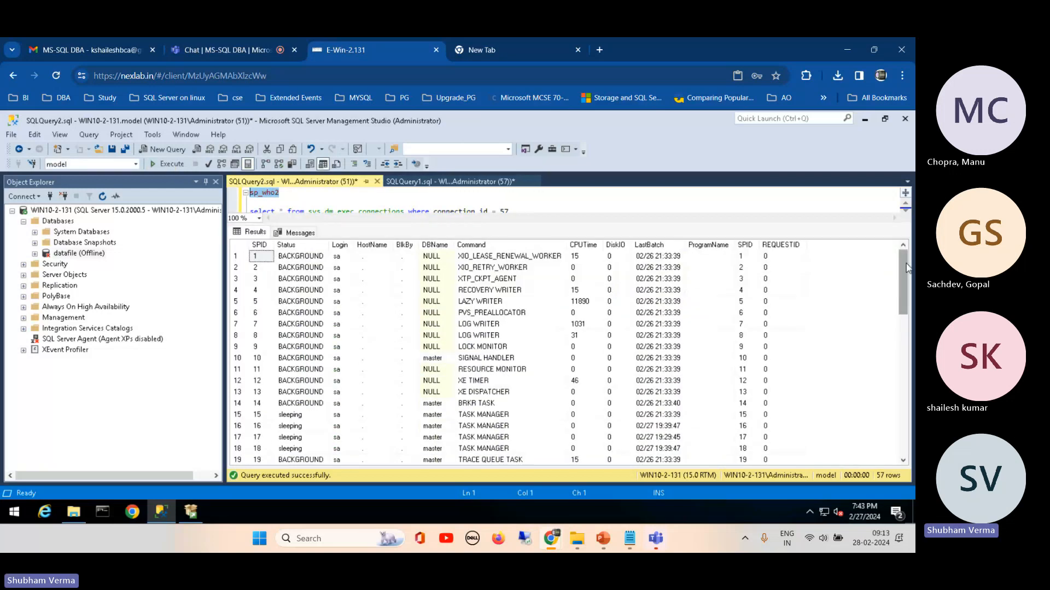
{"action": "left_click_drag", "start_coordinate": [906, 268], "coordinate": [906, 408]}
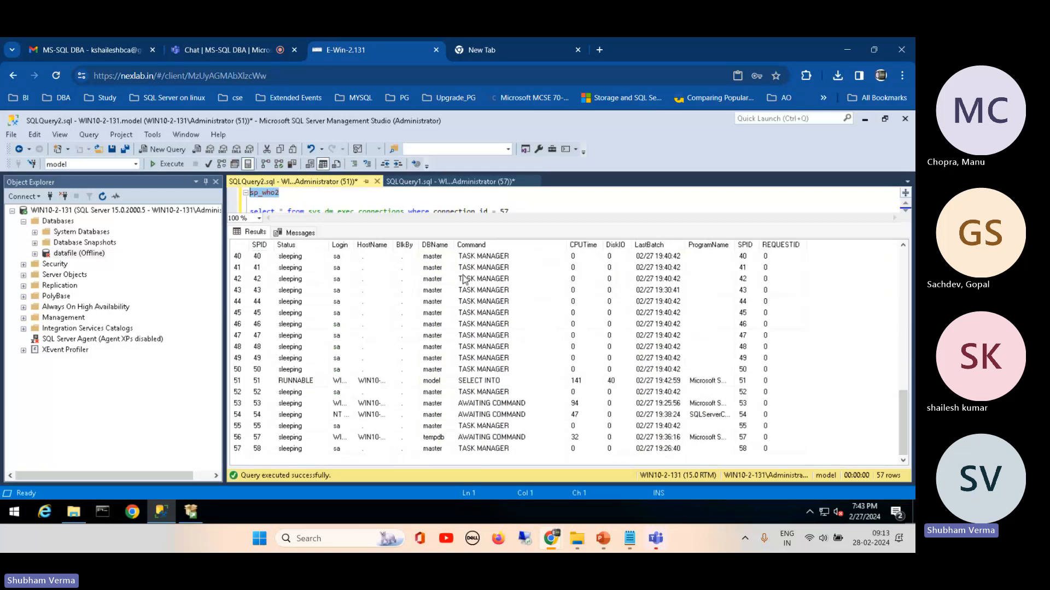
Step: Examine the Command, DBName, BlkBy, HostName, Login, Status and SPID columns of the sp_who2 results
{"action": "left_click", "coordinate": [475, 245]}
{"action": "left_click", "coordinate": [434, 244]}
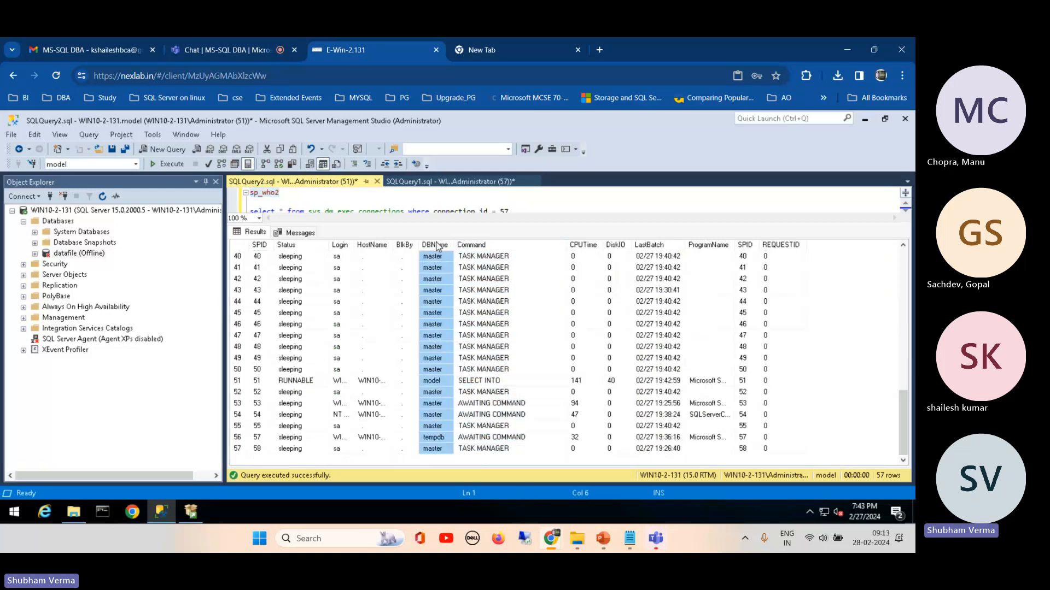
{"action": "left_click", "coordinate": [405, 245]}
{"action": "left_click", "coordinate": [372, 244]}
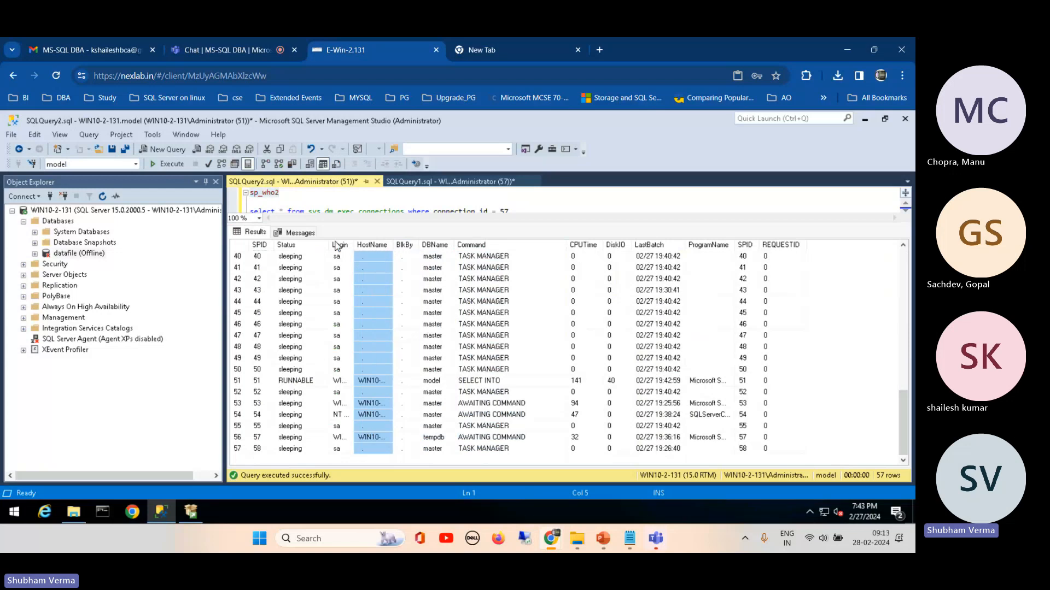
{"action": "left_click", "coordinate": [337, 244]}
{"action": "left_click", "coordinate": [305, 244]}
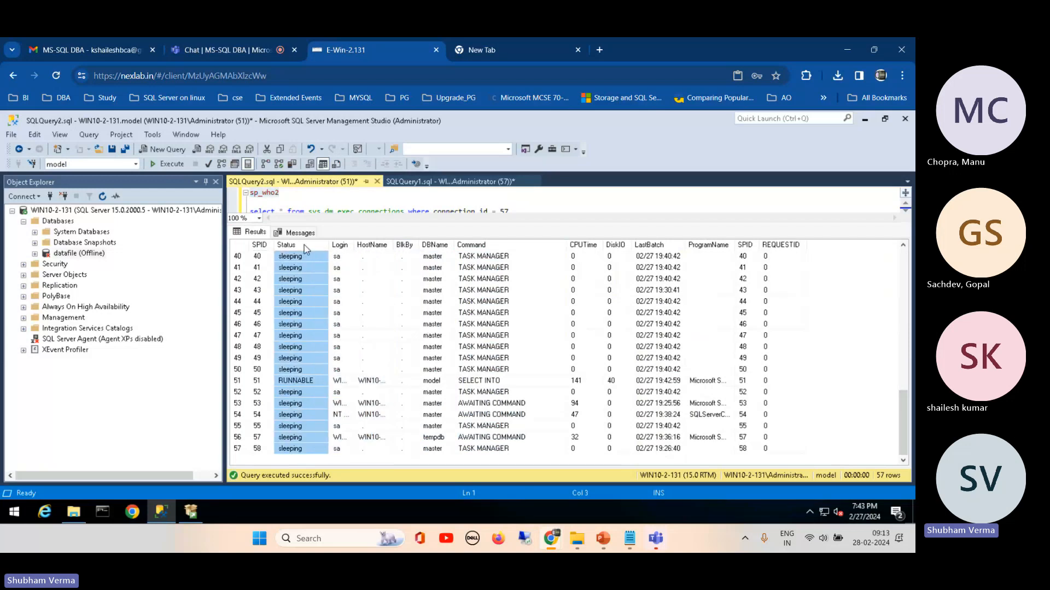
{"action": "left_click", "coordinate": [257, 246]}
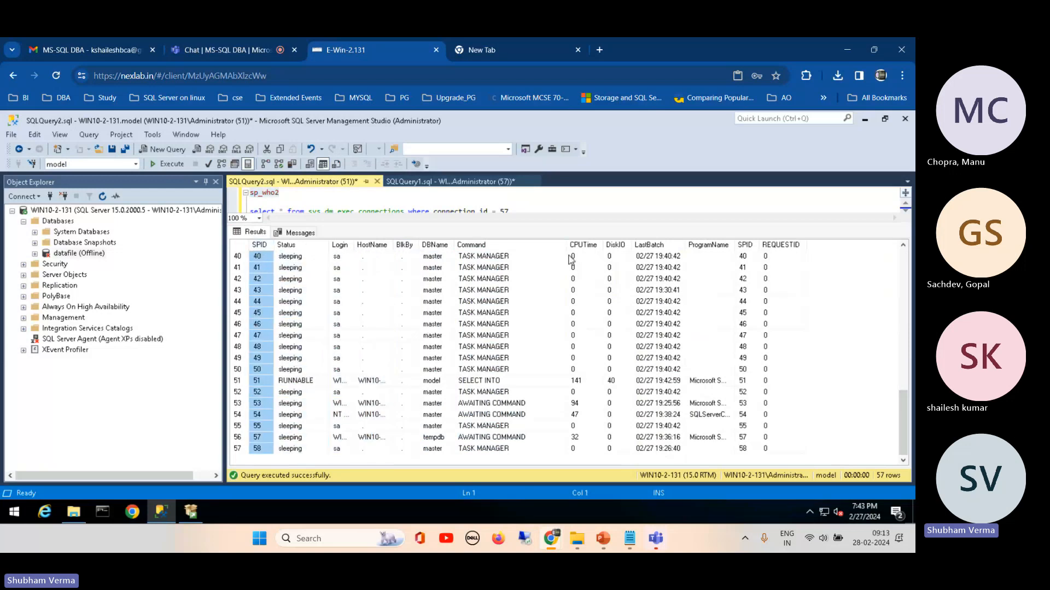
Step: Insert a blank line below sp_who2 in the query
{"action": "left_click", "coordinate": [281, 203]}
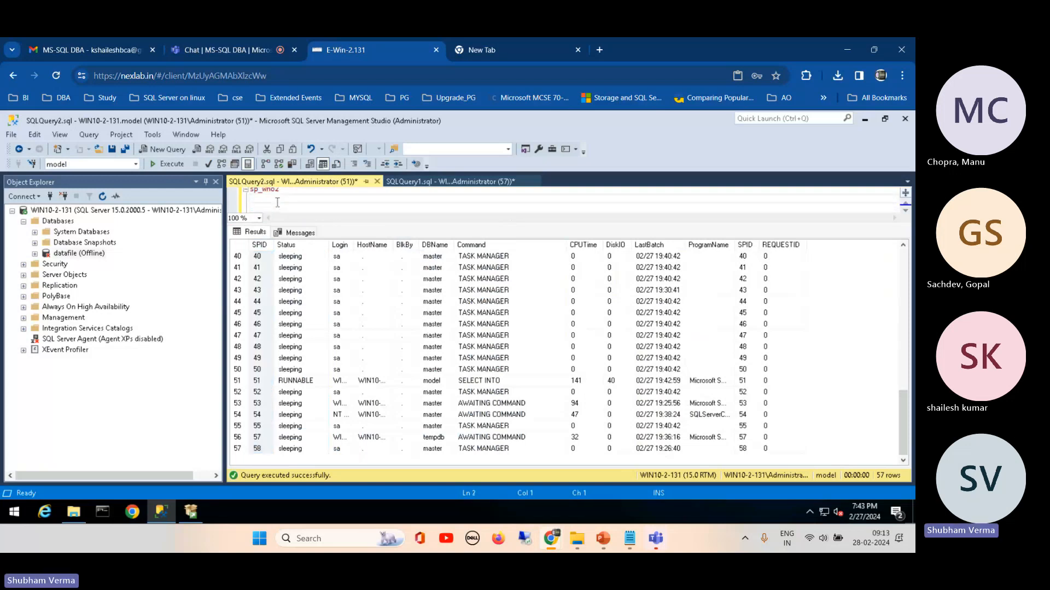
{"action": "key", "text": "Return"}
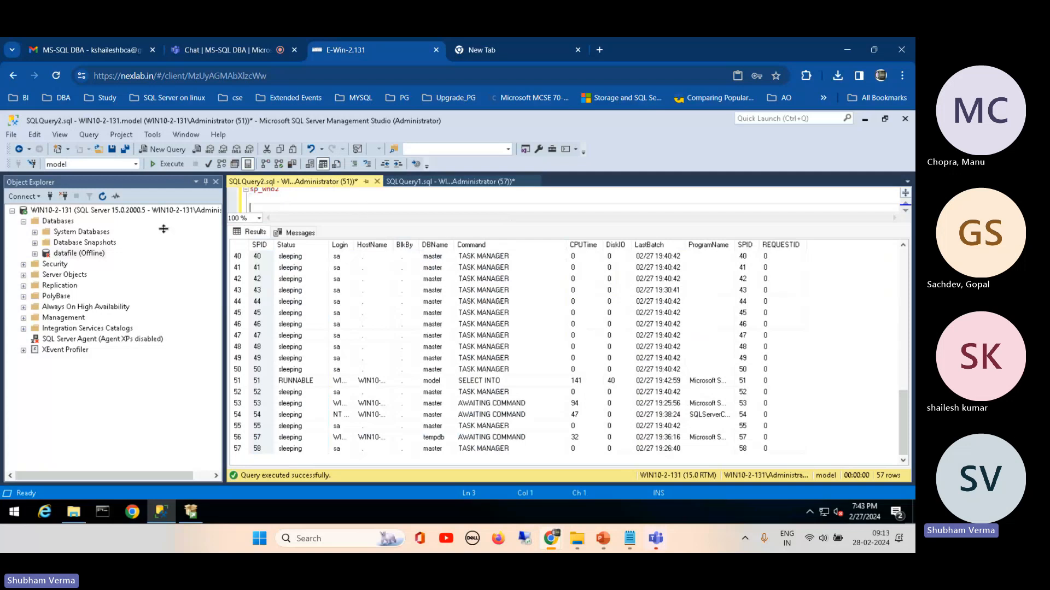
Step: View the list of standard reports available for the server, and close it without opening a report
{"action": "left_click", "coordinate": [70, 212]}
{"action": "right_click", "coordinate": [70, 214]}
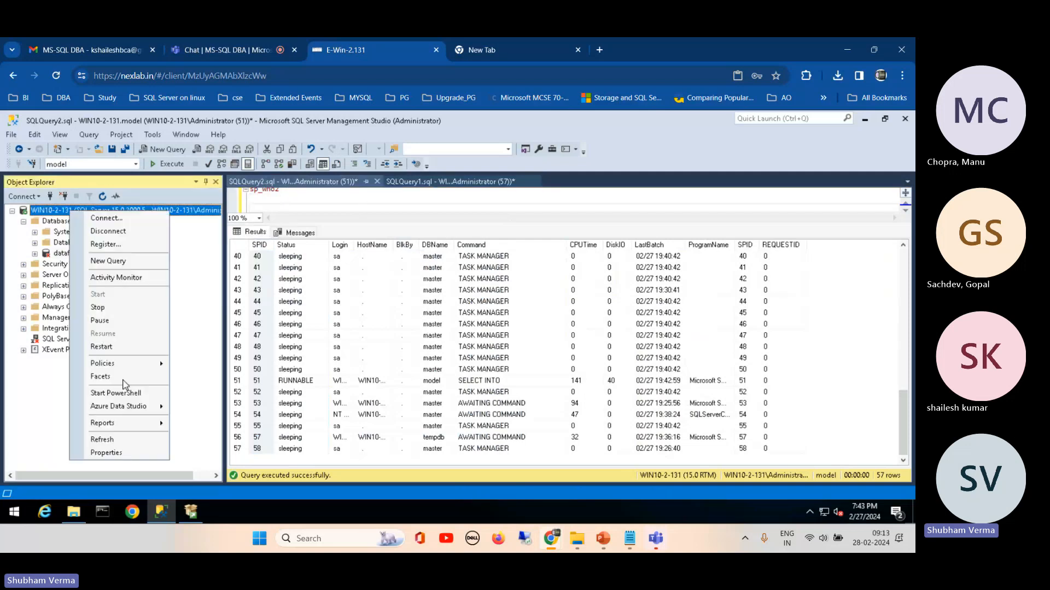
{"action": "mouse_move", "coordinate": [151, 424]}
{"action": "mouse_move", "coordinate": [259, 428]}
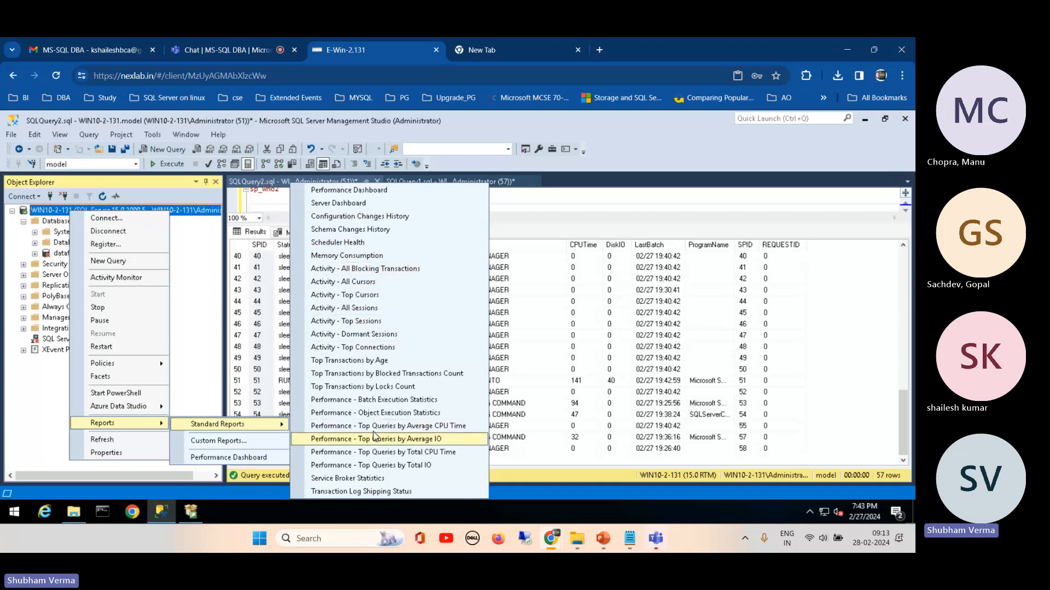
{"action": "left_click", "coordinate": [526, 200]}
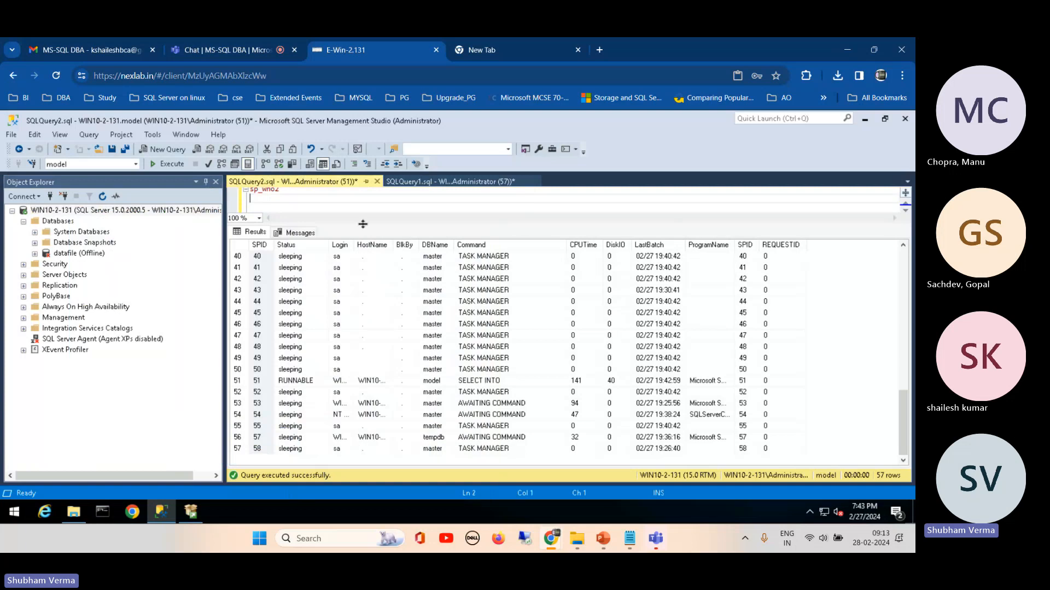
Step: Run only "Select * from sys.dm_exec_requests" and enlarge the results pane
{"action": "left_click_drag", "start_coordinate": [363, 225], "coordinate": [362, 300]}
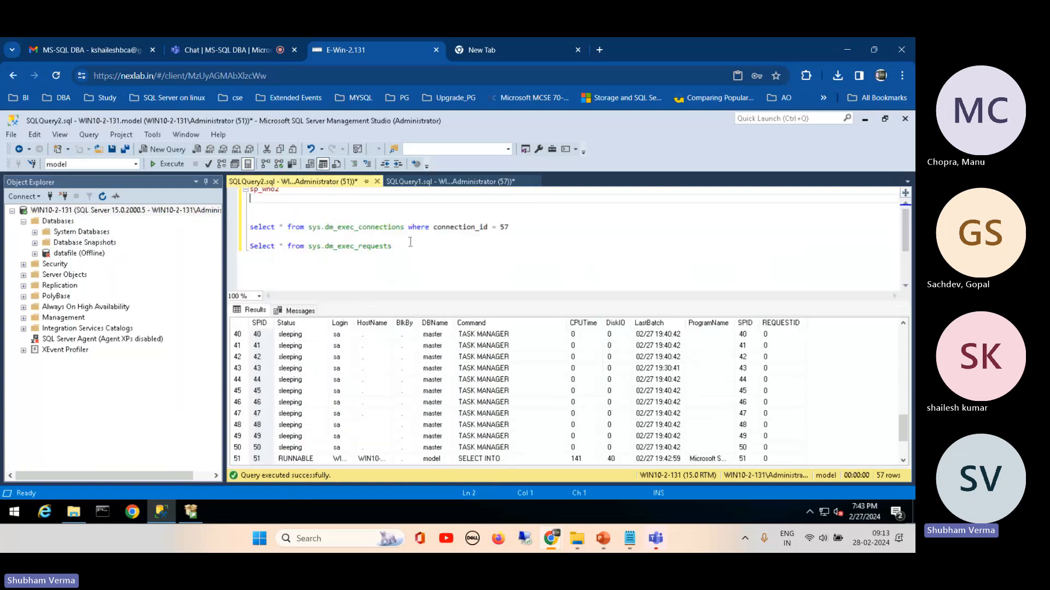
{"action": "left_click", "coordinate": [406, 246]}
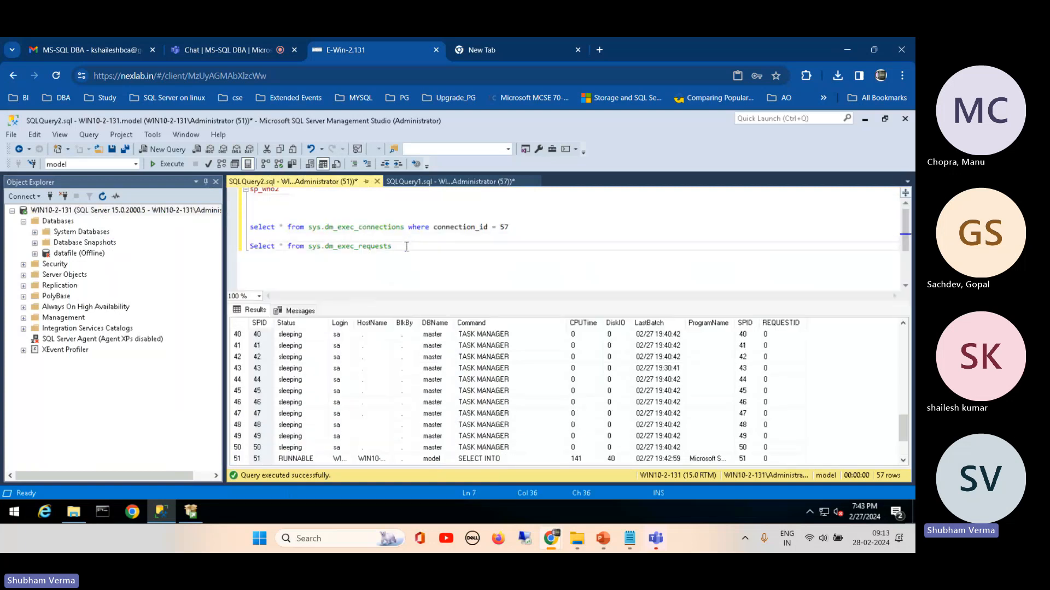
{"action": "key", "text": "shift+Home"}
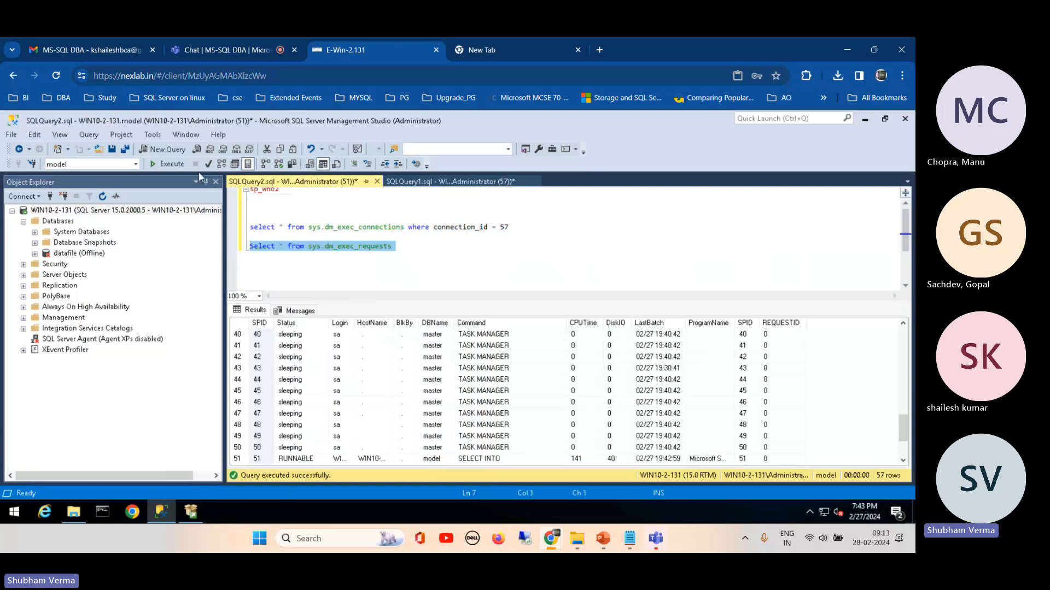
{"action": "left_click", "coordinate": [167, 164]}
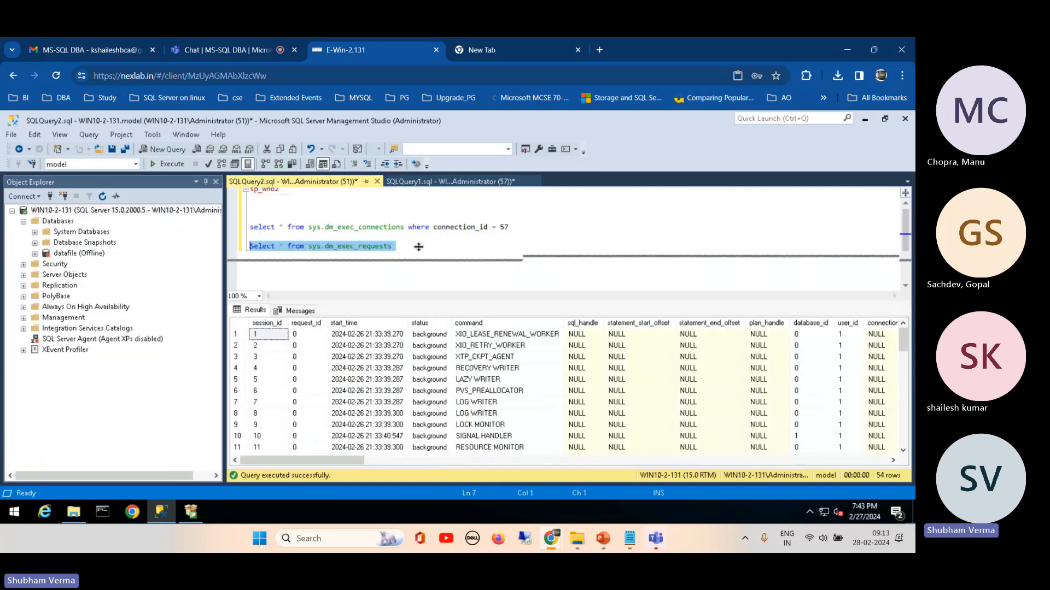
{"action": "left_click_drag", "start_coordinate": [417, 299], "coordinate": [405, 240]}
Step: In the sys.dm_exec_requests results, move cpu_time after scheduler_id and examine the total_elapsed_time, cpu_time, reads, writes and logical_reads columns
{"action": "left_click_drag", "start_coordinate": [346, 462], "coordinate": [609, 476]}
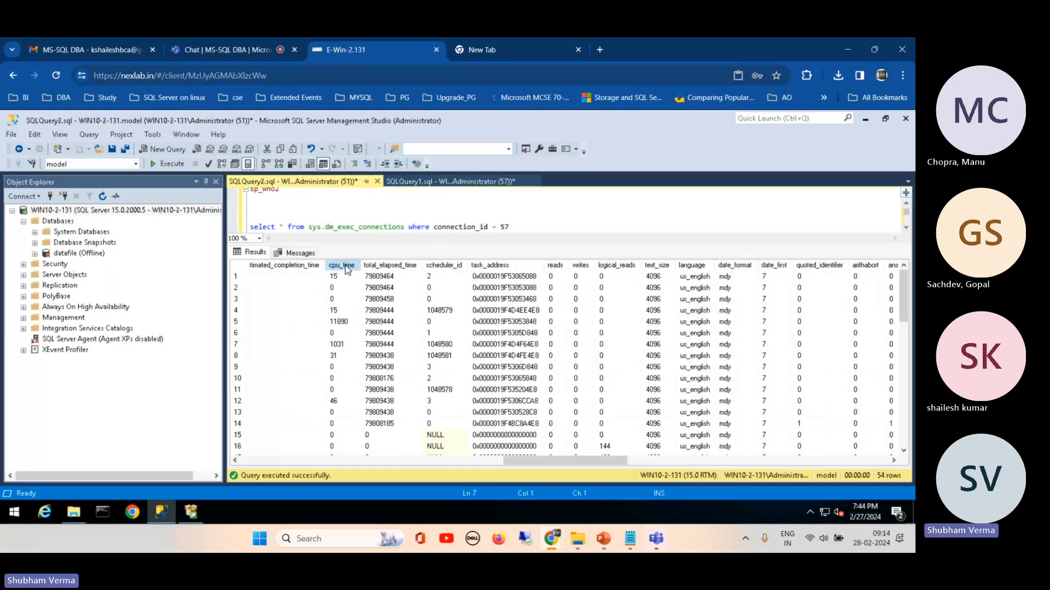
{"action": "left_click_drag", "start_coordinate": [345, 265], "coordinate": [440, 265]}
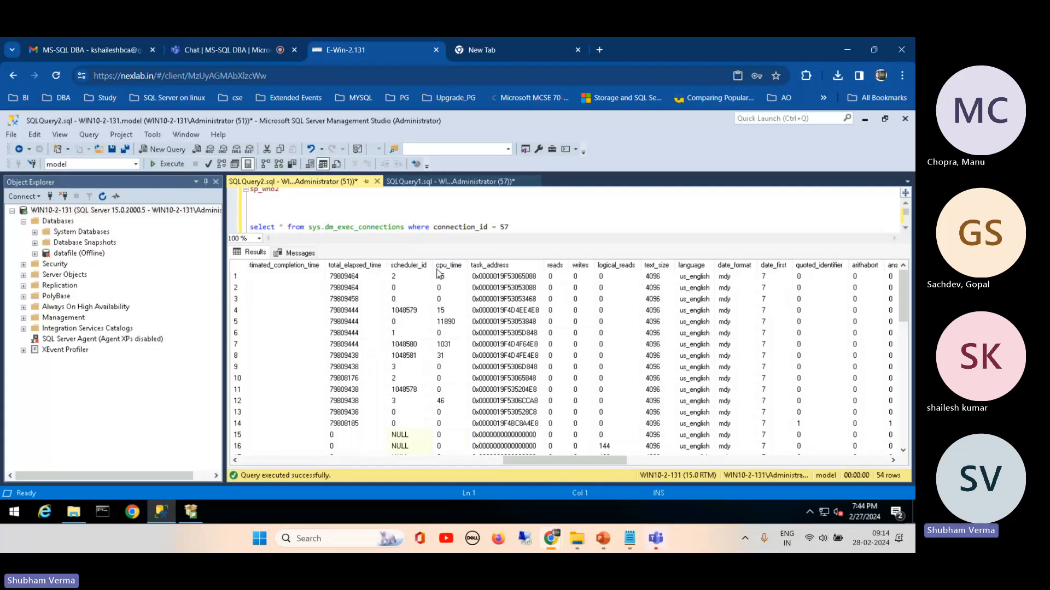
{"action": "left_click", "coordinate": [374, 268]}
{"action": "left_click", "coordinate": [459, 268]}
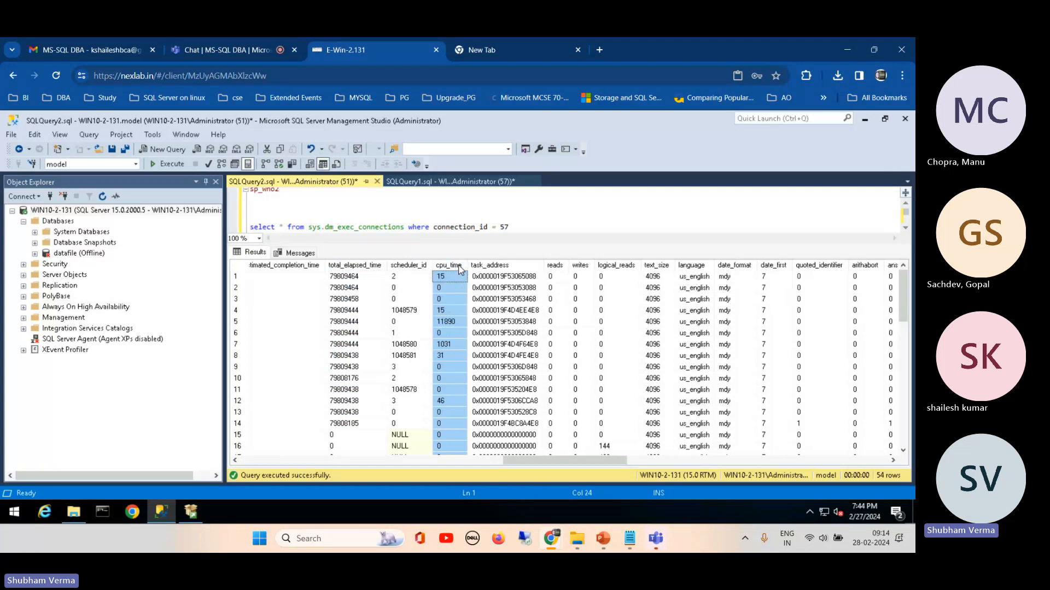
{"action": "left_click", "coordinate": [563, 268]}
{"action": "left_click", "coordinate": [584, 267]}
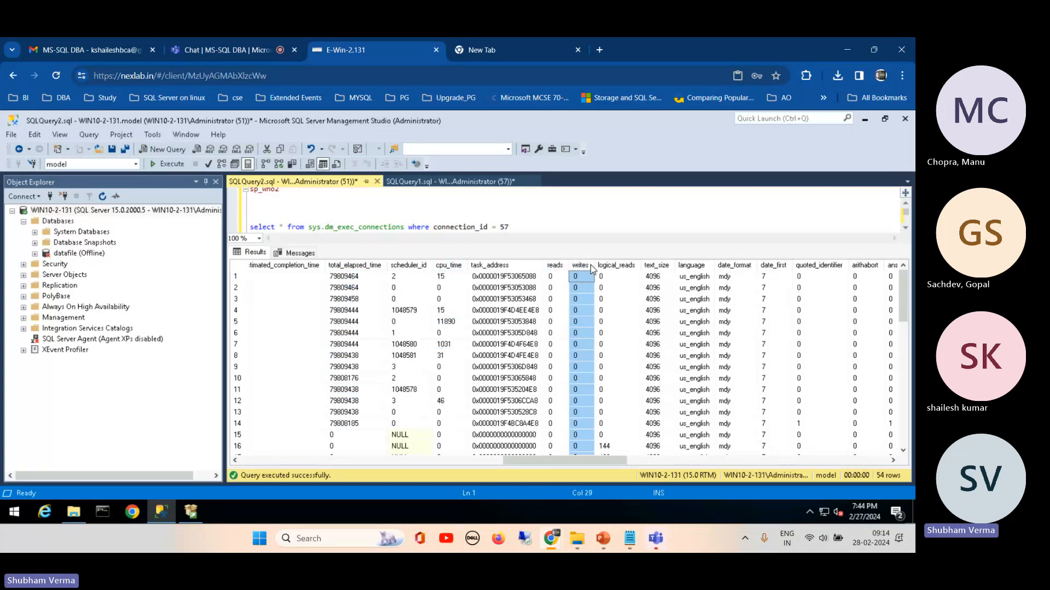
{"action": "left_click", "coordinate": [616, 266]}
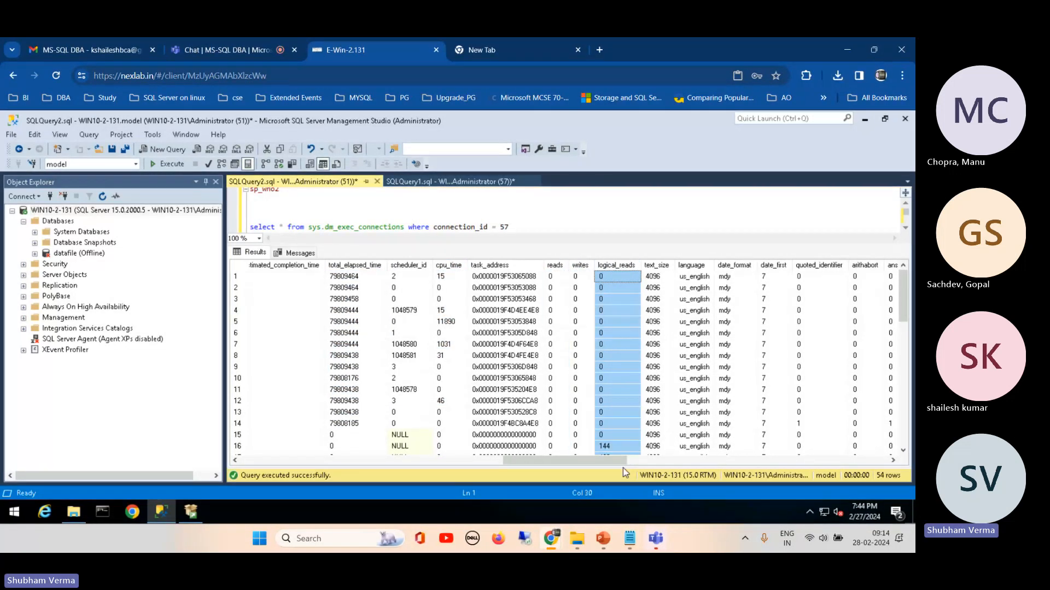
{"action": "left_click_drag", "start_coordinate": [548, 461], "coordinate": [284, 465]}
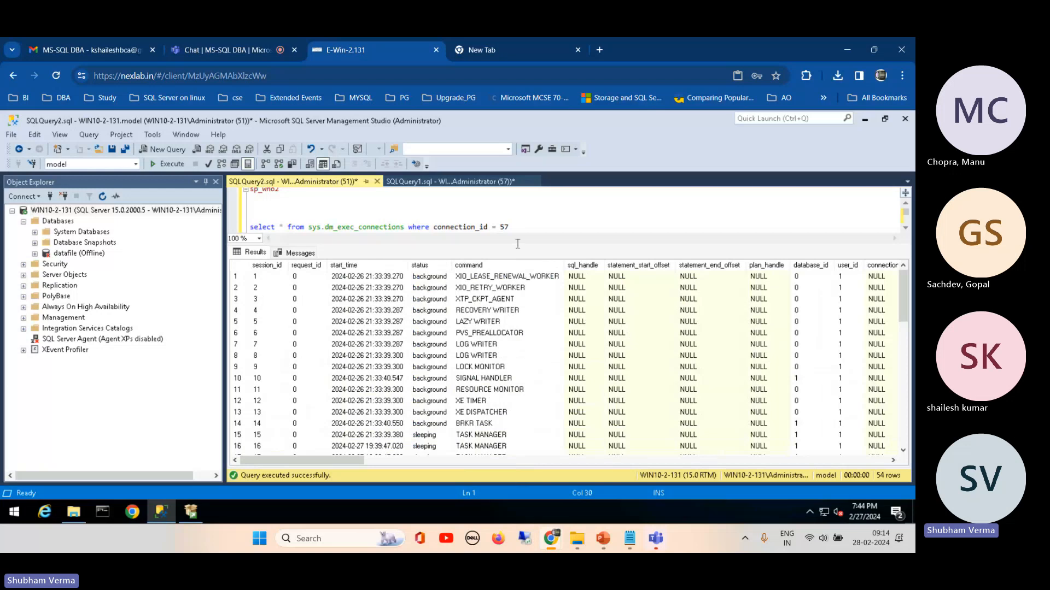
Step: Copy "where connection_id = 57" to the end of the sys.dm_exec_requests query and run only that query
{"action": "left_click_drag", "start_coordinate": [581, 247], "coordinate": [579, 282]}
{"action": "left_click_drag", "start_coordinate": [508, 226], "coordinate": [408, 226]}
{"action": "key", "text": "ctrl+c"}
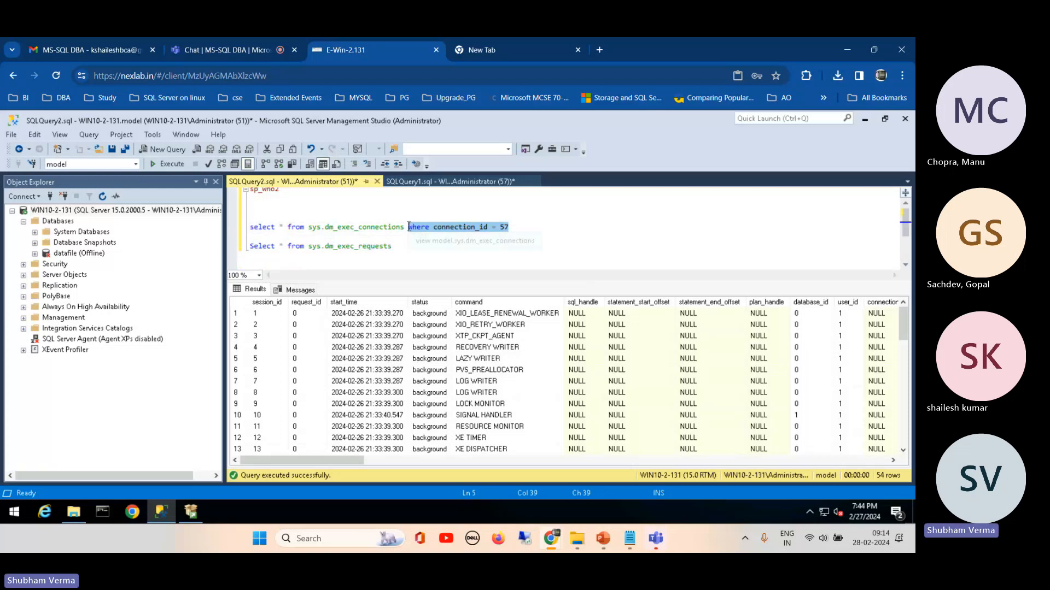
{"action": "left_click", "coordinate": [398, 246]}
{"action": "key", "text": "ctrl+v"}
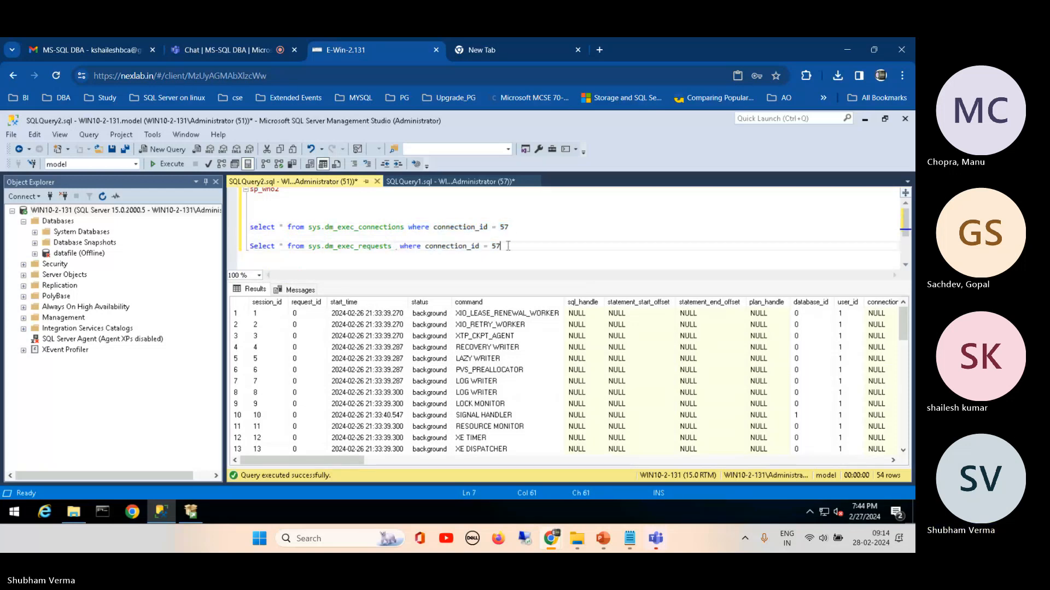
{"action": "left_click_drag", "start_coordinate": [500, 246], "coordinate": [246, 247]}
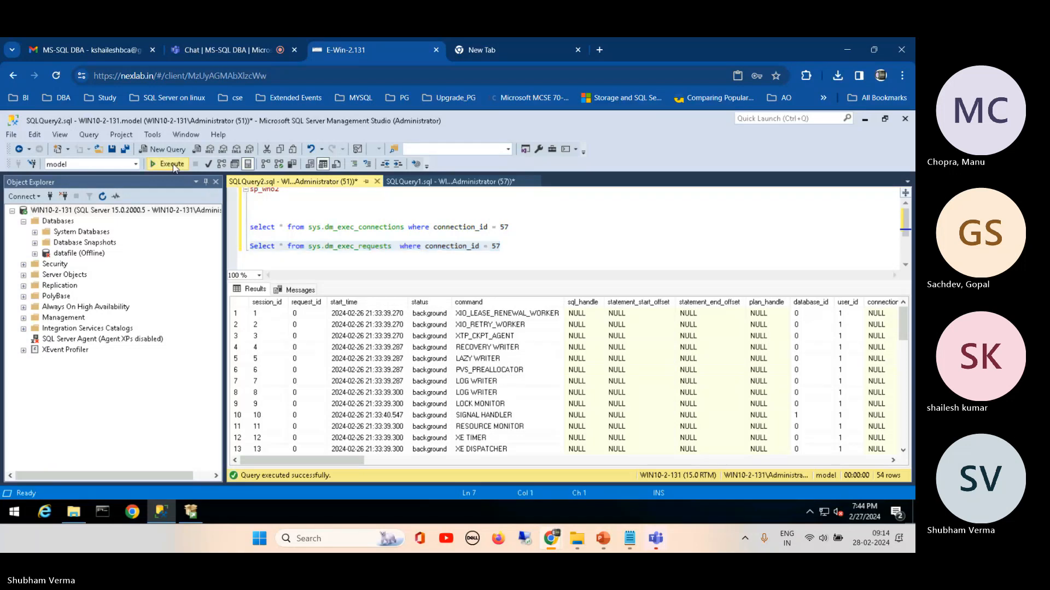
{"action": "left_click", "coordinate": [170, 164]}
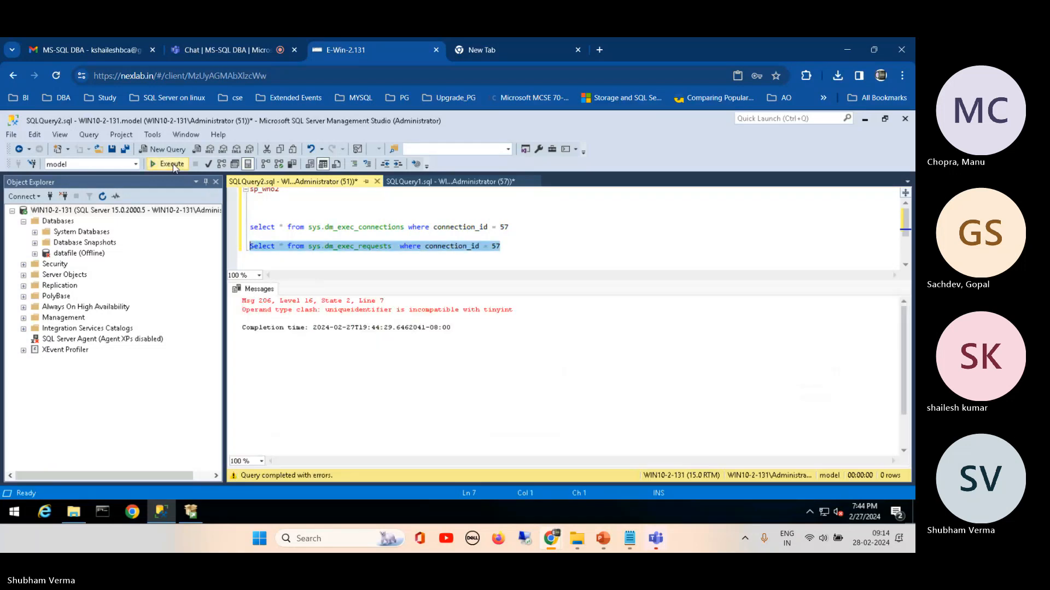
Step: Replace the connection column in the sys.dm_exec_requests filter with the session ID column, keeping the value 57
{"action": "left_click", "coordinate": [475, 246]}
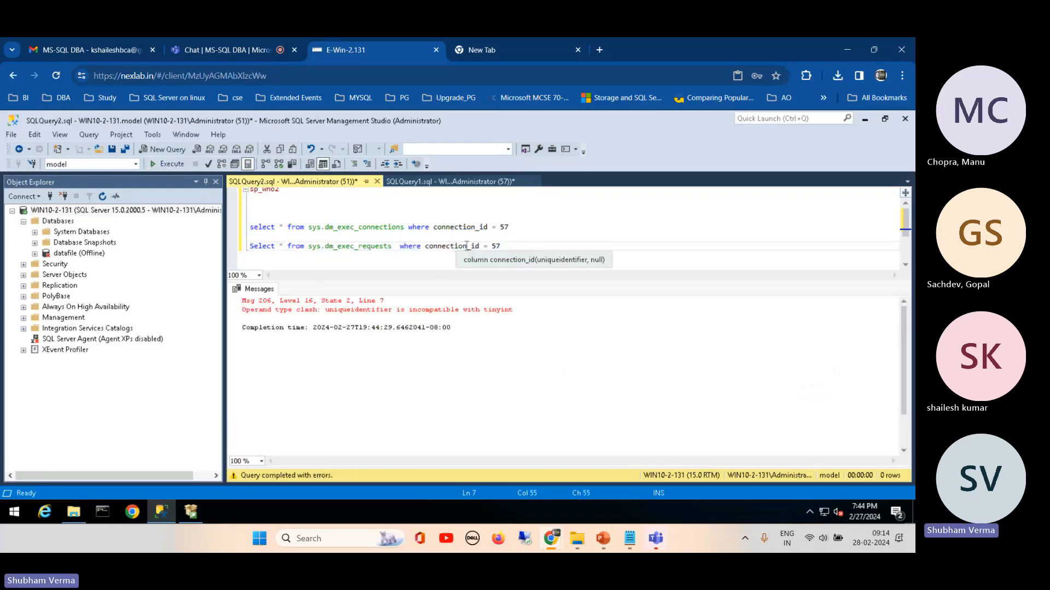
{"action": "left_click_drag", "start_coordinate": [466, 246], "coordinate": [426, 249]}
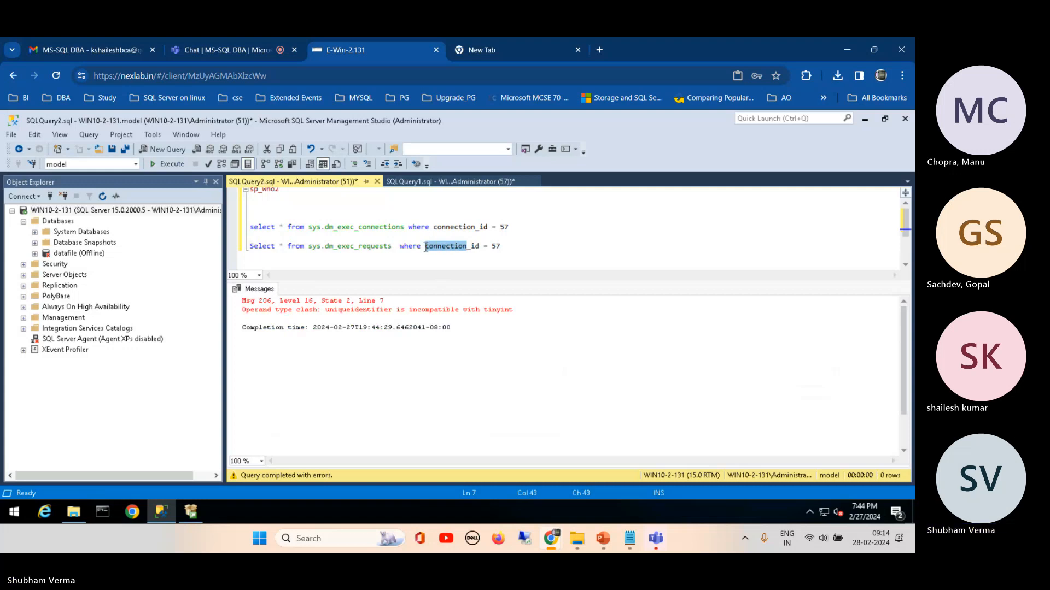
{"action": "type", "text": "ses"}
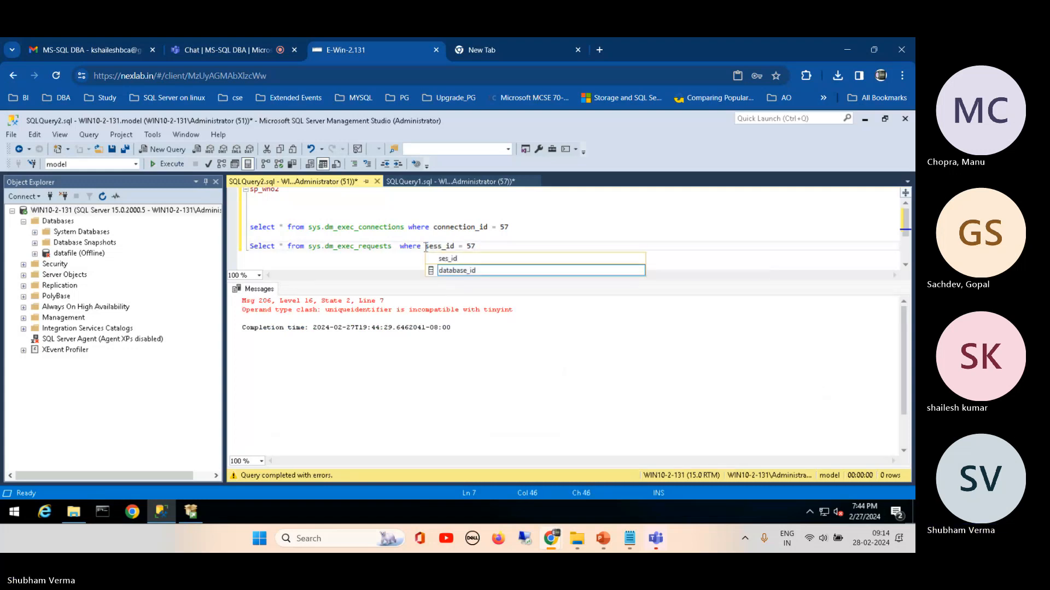
{"action": "type", "text": "son"}
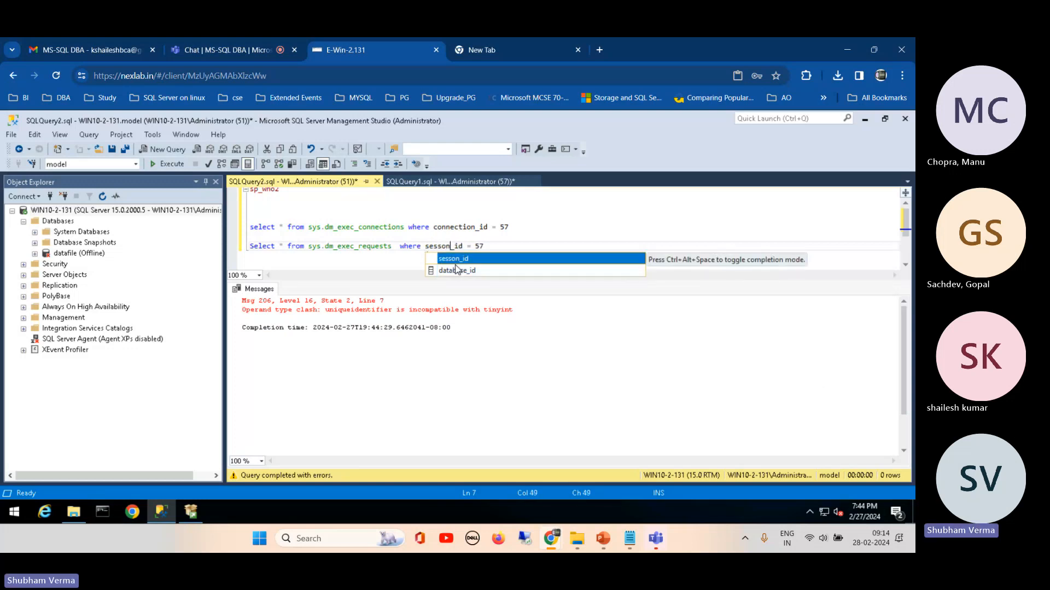
Step: Correct the spelling of the filter column in the sys.dm_exec_requests query to session_id
{"action": "left_click", "coordinate": [491, 245]}
{"action": "key", "text": "ctrl+shift+Left"}
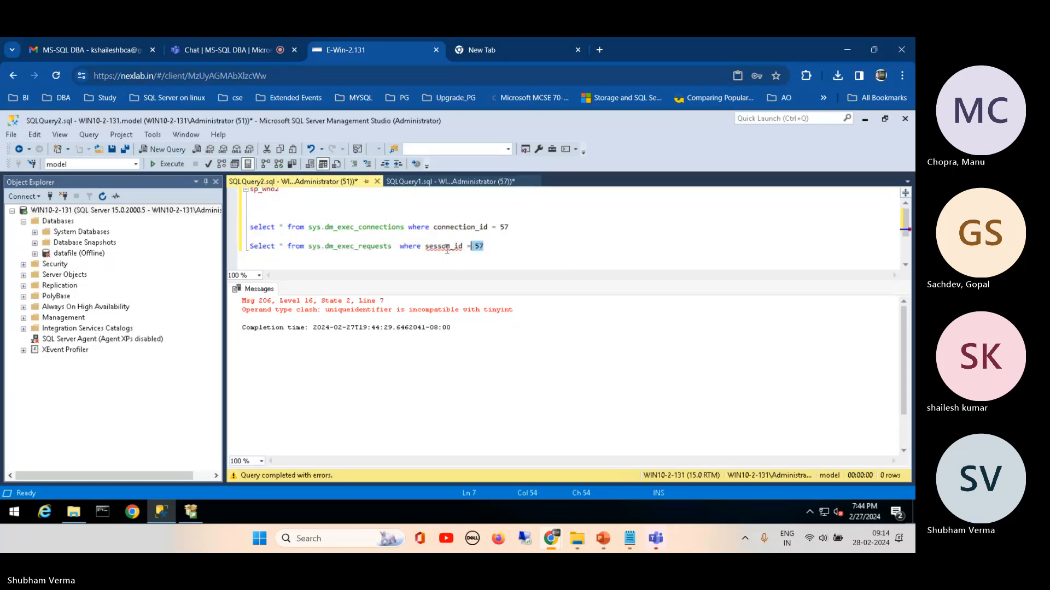
{"action": "double_click", "coordinate": [444, 247]}
{"action": "left_click_drag", "start_coordinate": [329, 250], "coordinate": [249, 247]}
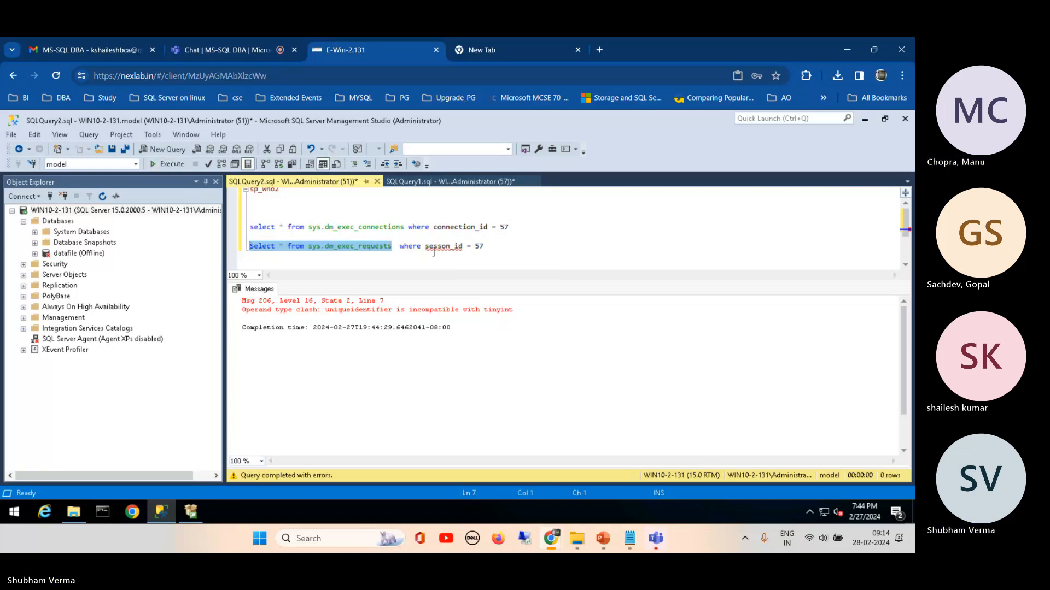
{"action": "double_click", "coordinate": [444, 246]}
{"action": "left_click", "coordinate": [446, 247]}
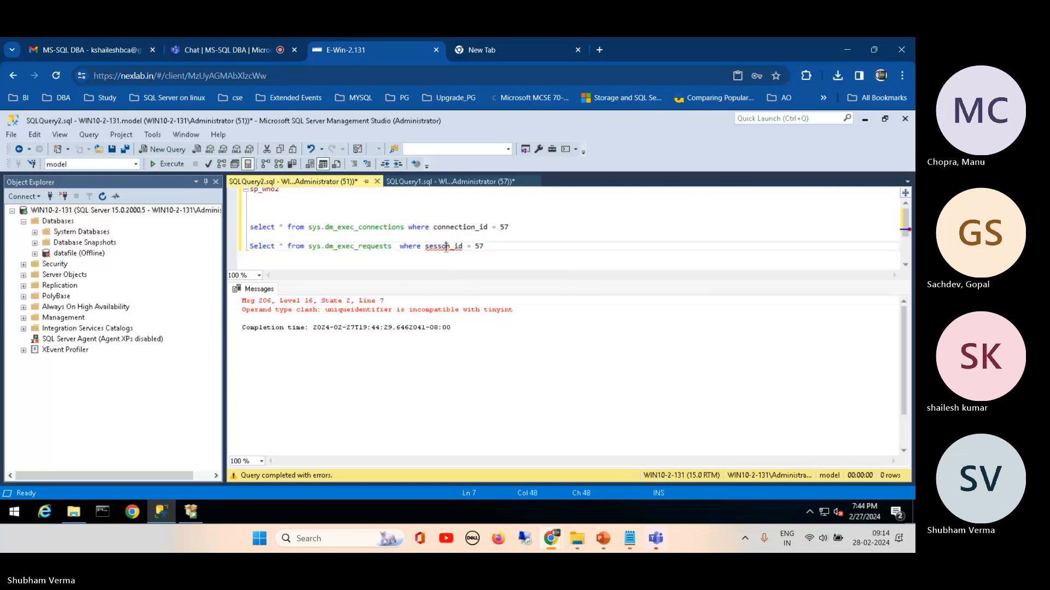
{"action": "key", "text": "BackSpace"}
{"action": "type", "text": "io"}
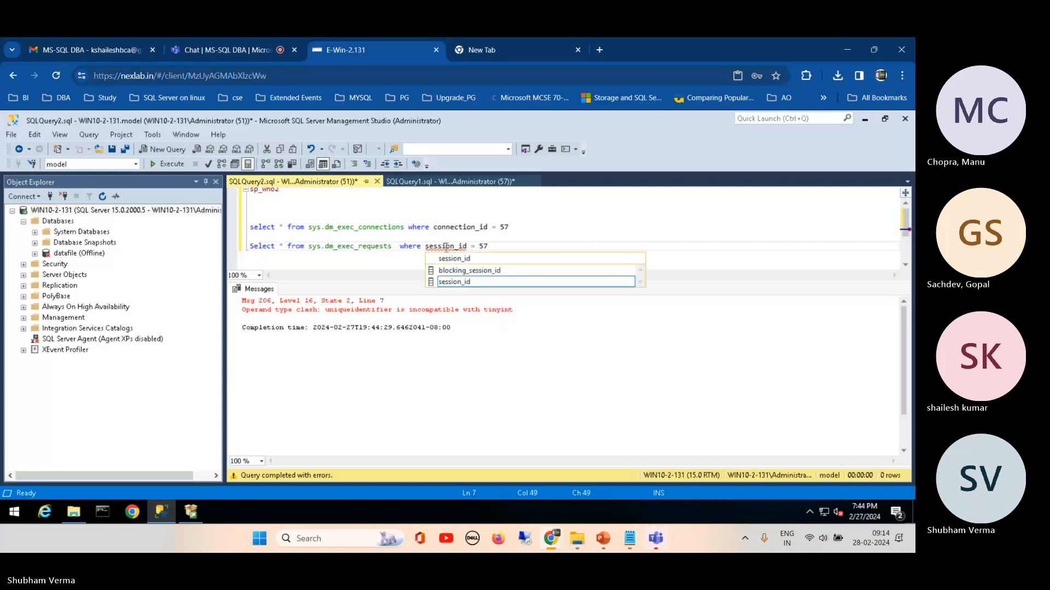
{"action": "left_click", "coordinate": [461, 282]}
{"action": "double_click", "coordinate": [461, 282]}
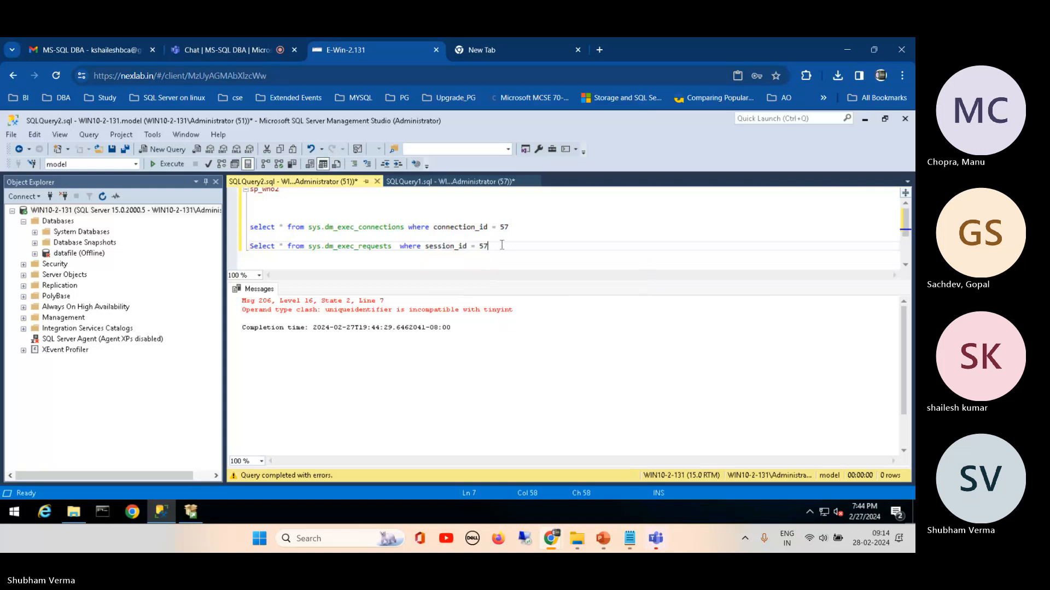
Step: Run only the query "Select * from sys.dm_exec_requests where session_id = 57" and look at its results
{"action": "left_click_drag", "start_coordinate": [501, 245], "coordinate": [250, 246]}
{"action": "left_click", "coordinate": [171, 164]}
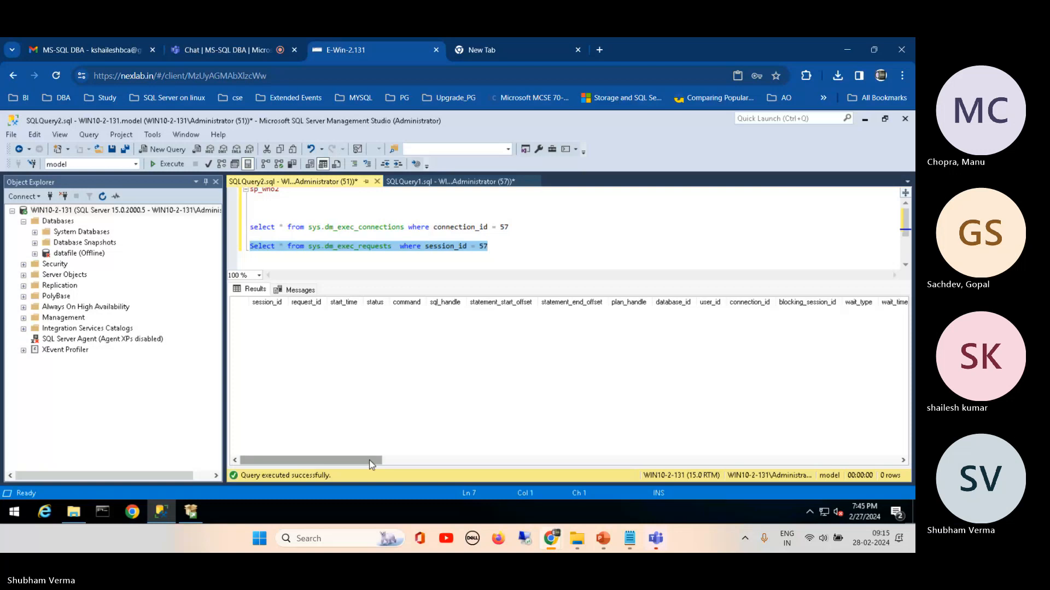
{"action": "left_click_drag", "start_coordinate": [344, 460], "coordinate": [328, 432]}
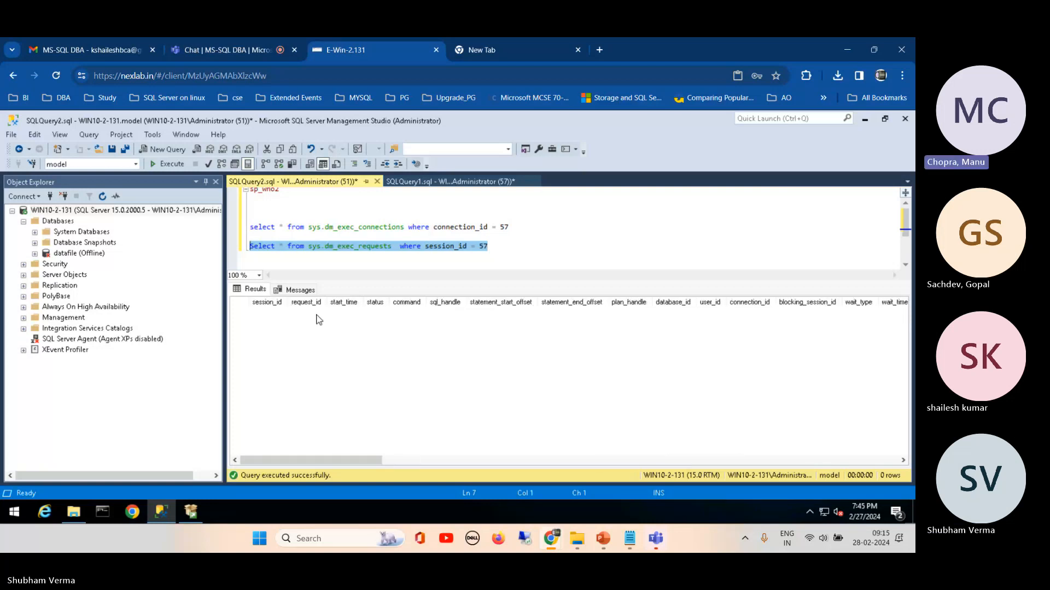
Step: Set the session_id filter of the sys.dm_exec_requests query to 51 and run only that query
{"action": "left_click", "coordinate": [501, 250]}
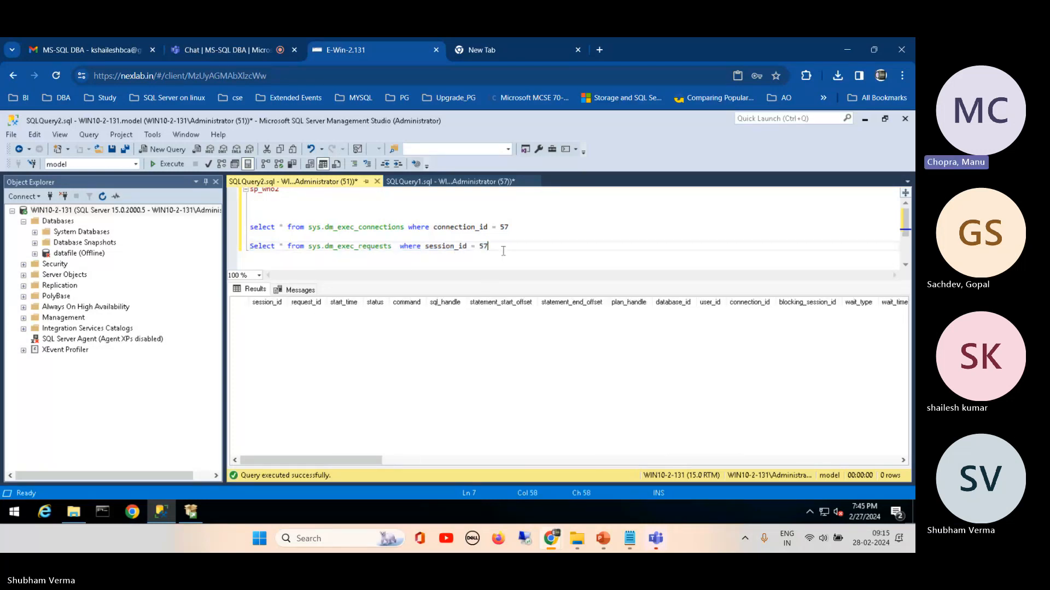
{"action": "key", "text": "BackSpace"}
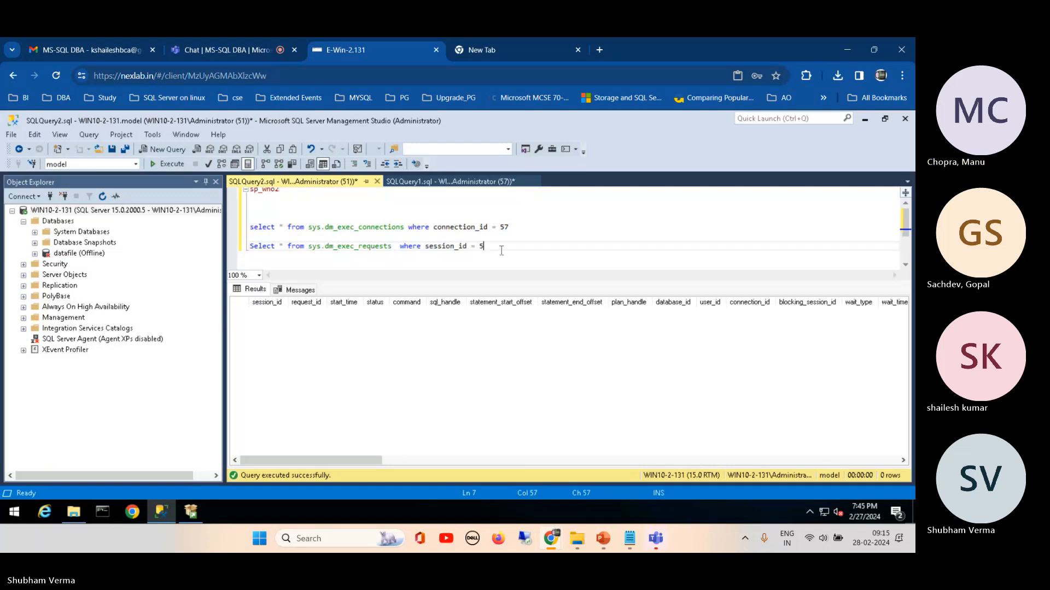
{"action": "type", "text": "1"}
{"action": "left_click_drag", "start_coordinate": [501, 251], "coordinate": [221, 257]}
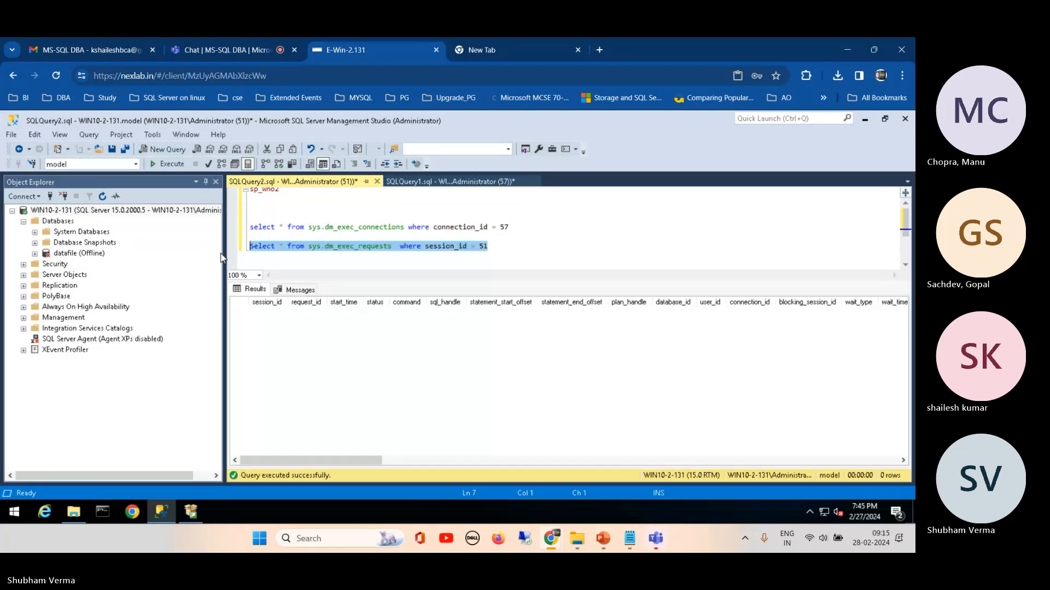
{"action": "left_click", "coordinate": [170, 166]}
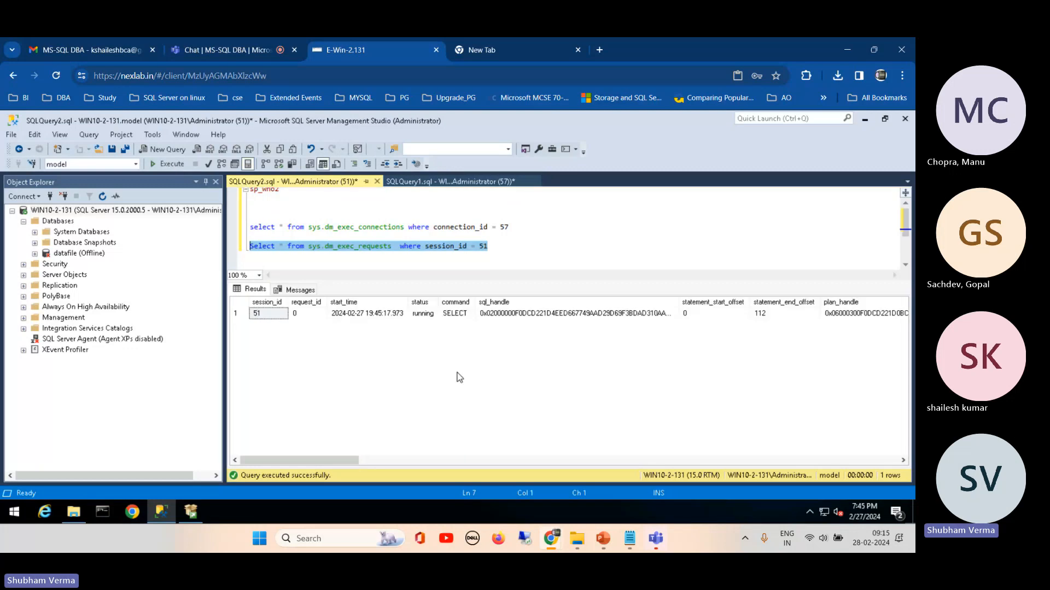
Step: Examine the session 51 request row across its columns, including sql_handle, plan_handle, last_wait_type and query_plan_hash
{"action": "left_click", "coordinate": [525, 314]}
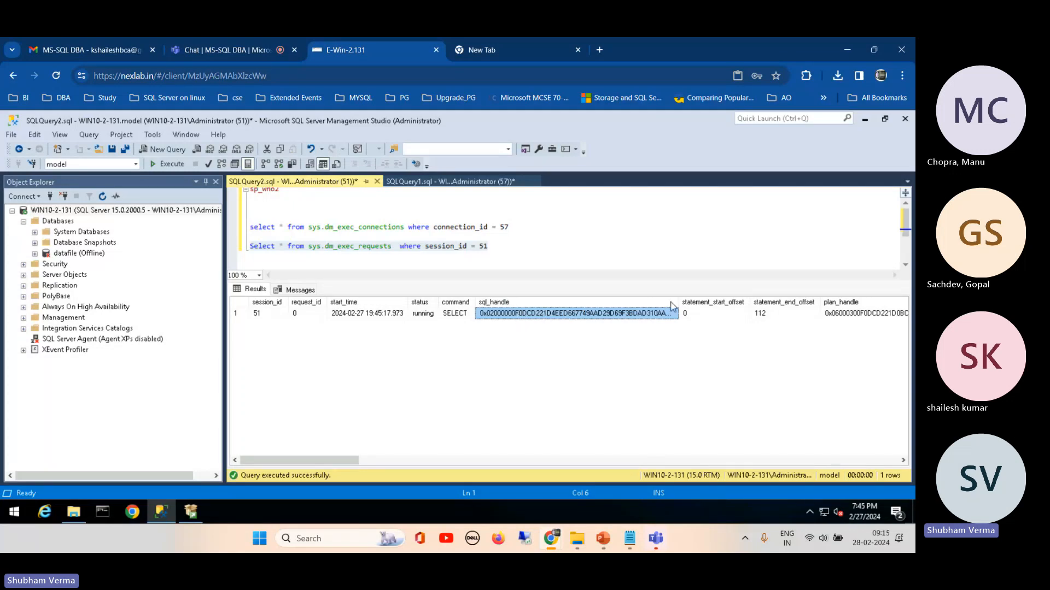
{"action": "left_click", "coordinate": [856, 313]}
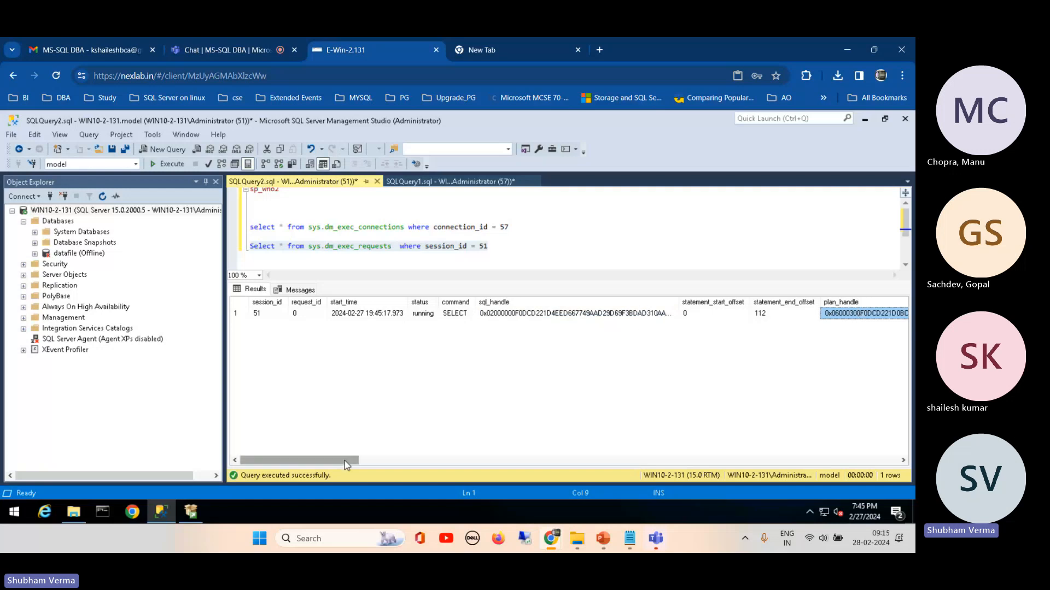
{"action": "left_click_drag", "start_coordinate": [344, 461], "coordinate": [469, 450]}
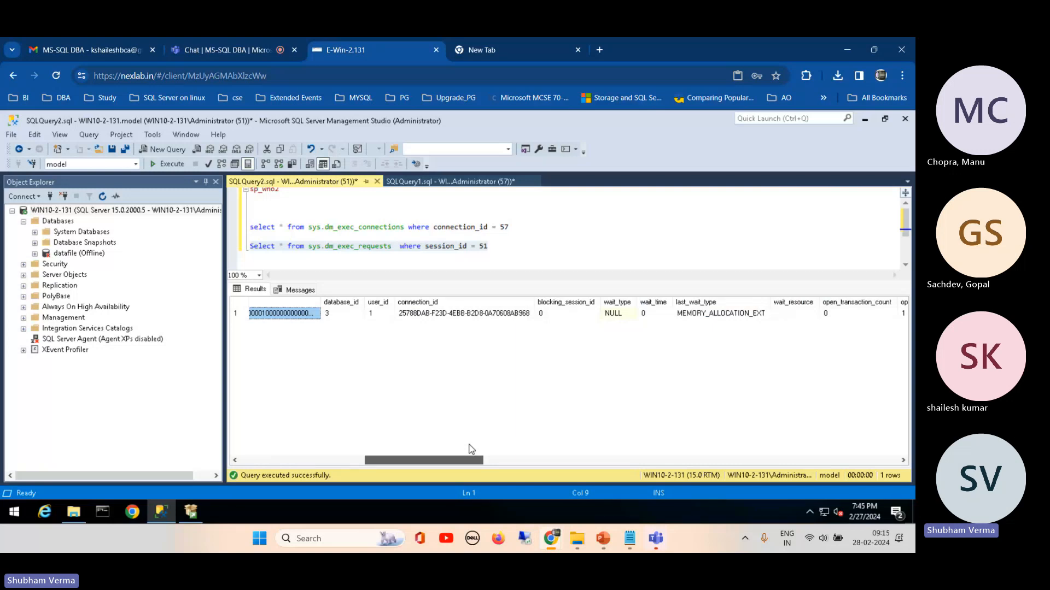
{"action": "left_click_drag", "start_coordinate": [469, 449], "coordinate": [497, 449]}
{"action": "left_click", "coordinate": [545, 308]}
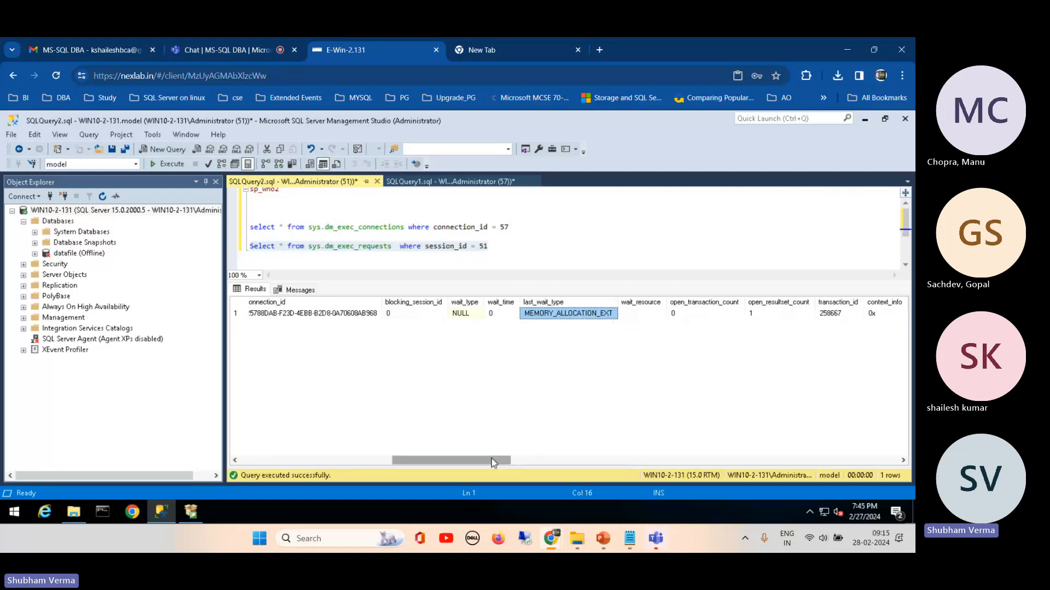
{"action": "left_click_drag", "start_coordinate": [497, 461], "coordinate": [864, 465]}
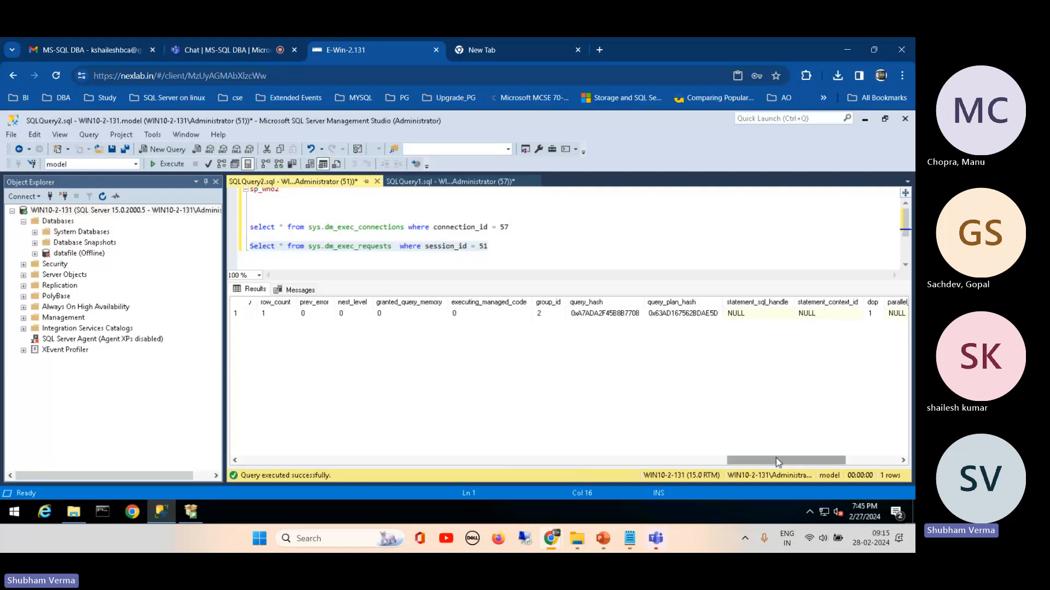
{"action": "left_click_drag", "start_coordinate": [776, 457], "coordinate": [160, 402]}
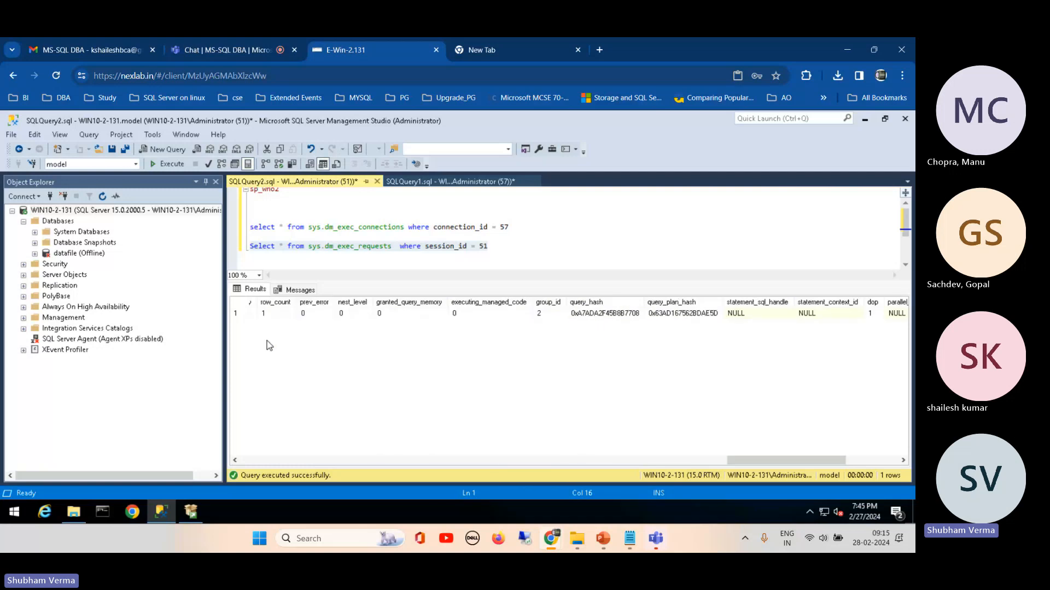
Step: Return the cursor to the end of the sys.dm_exec_requests query and make the results pane slightly taller
{"action": "double_click", "coordinate": [388, 244]}
{"action": "double_click", "coordinate": [258, 192]}
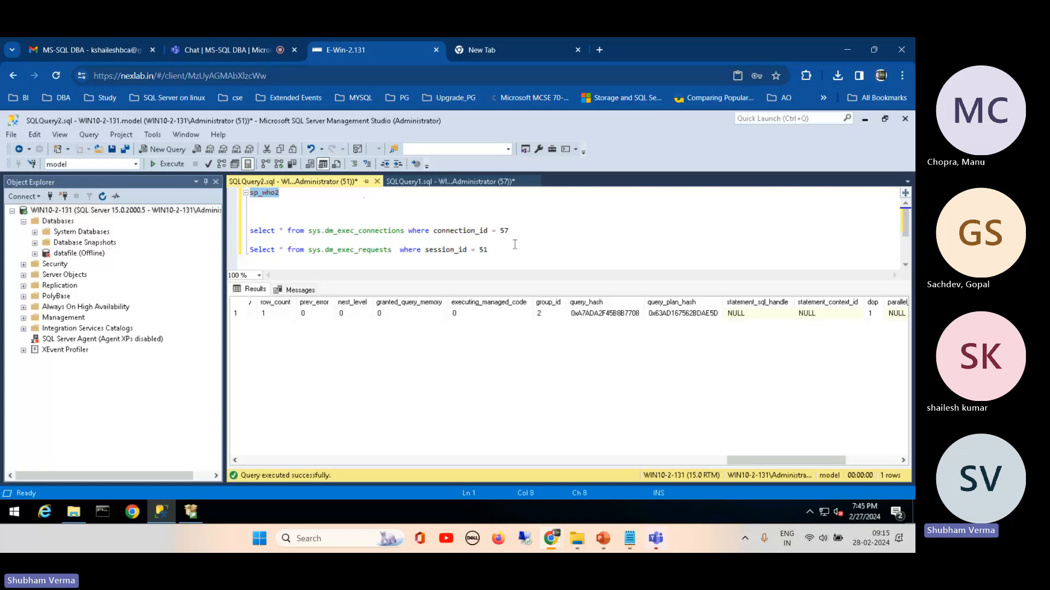
{"action": "left_click", "coordinate": [515, 244]}
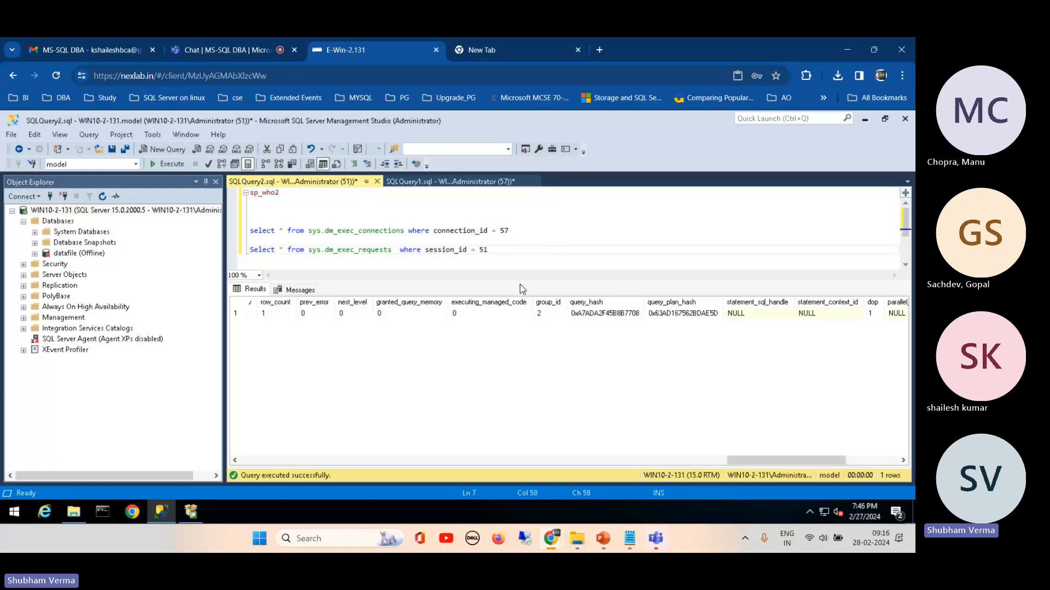
{"action": "left_click_drag", "start_coordinate": [520, 282], "coordinate": [523, 274]}
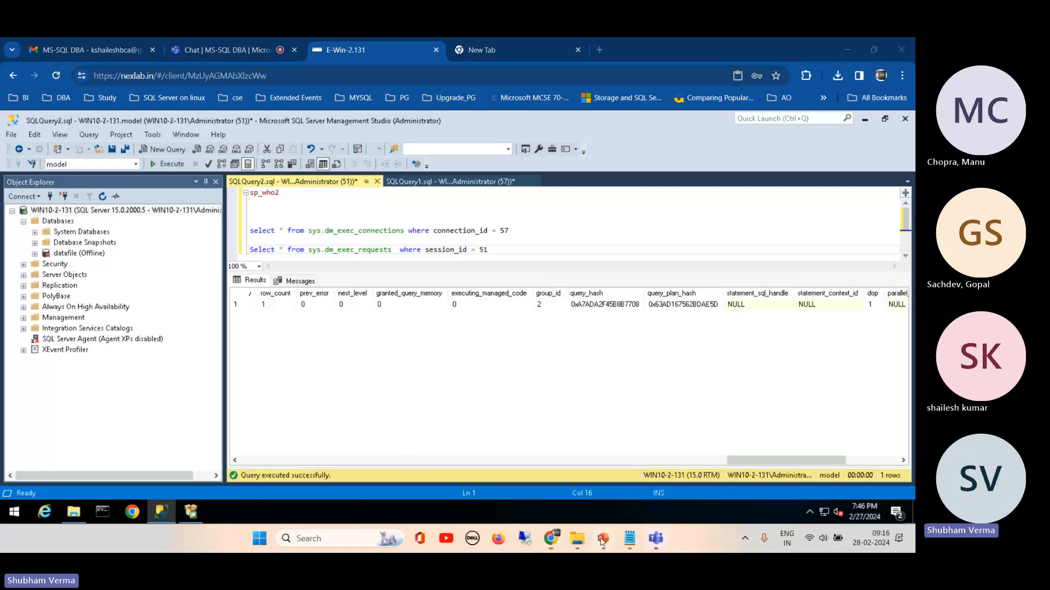
Step: Switch to the PowerPoint presentation "SQL Server Zero to Hero" and show slide 54, "SQL Server Security and Maintenance"
{"action": "mouse_move", "coordinate": [603, 539]}
{"action": "left_click", "coordinate": [495, 475]}
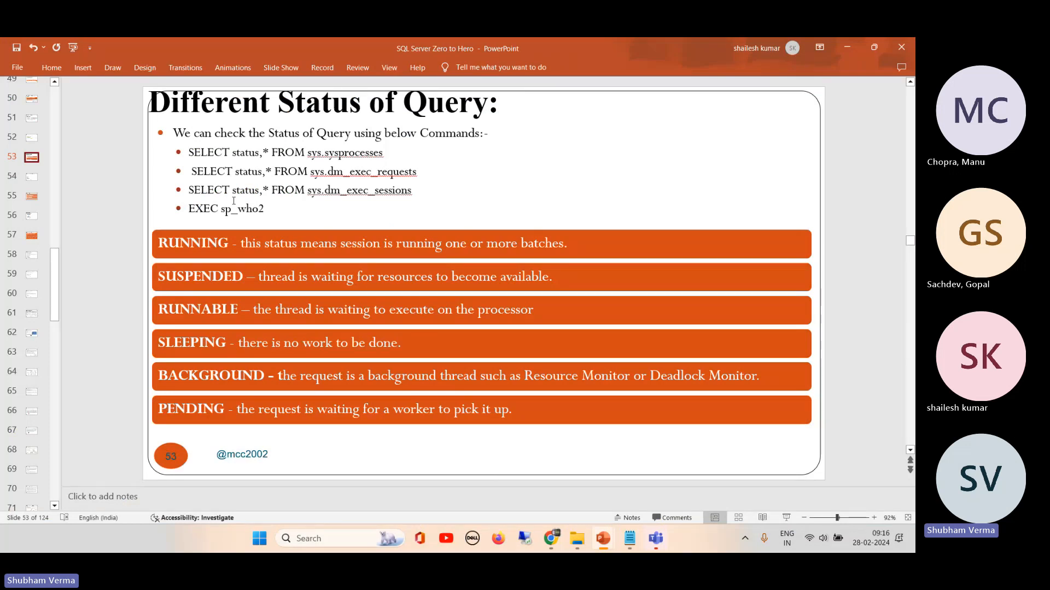
{"action": "left_click", "coordinate": [32, 178]}
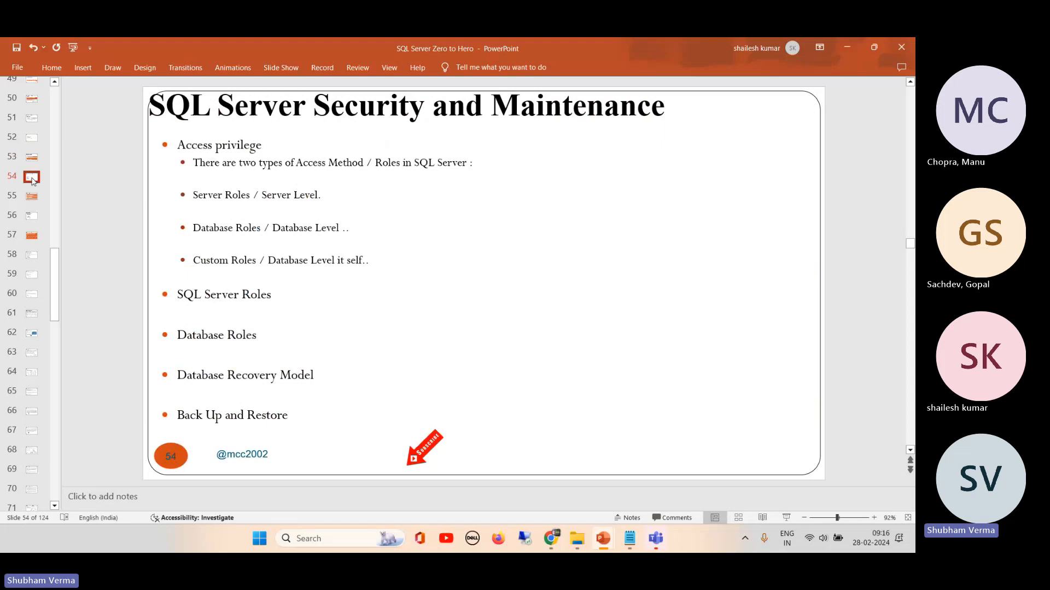
Step: Switch back to the remote Management Studio session in Chrome and list the server's logins under Security
{"action": "mouse_move", "coordinate": [550, 538]}
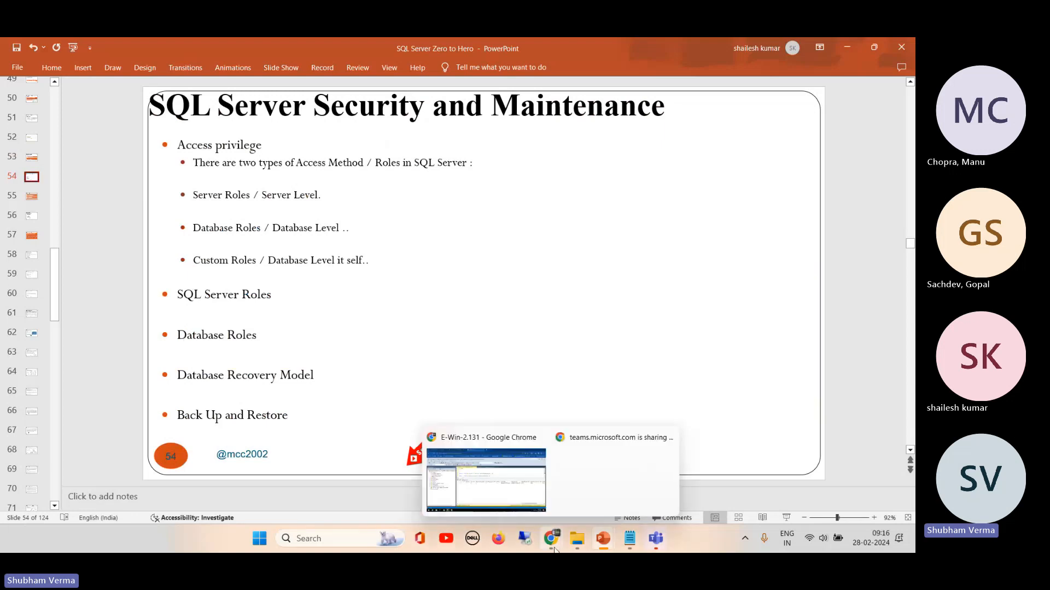
{"action": "left_click", "coordinate": [516, 495]}
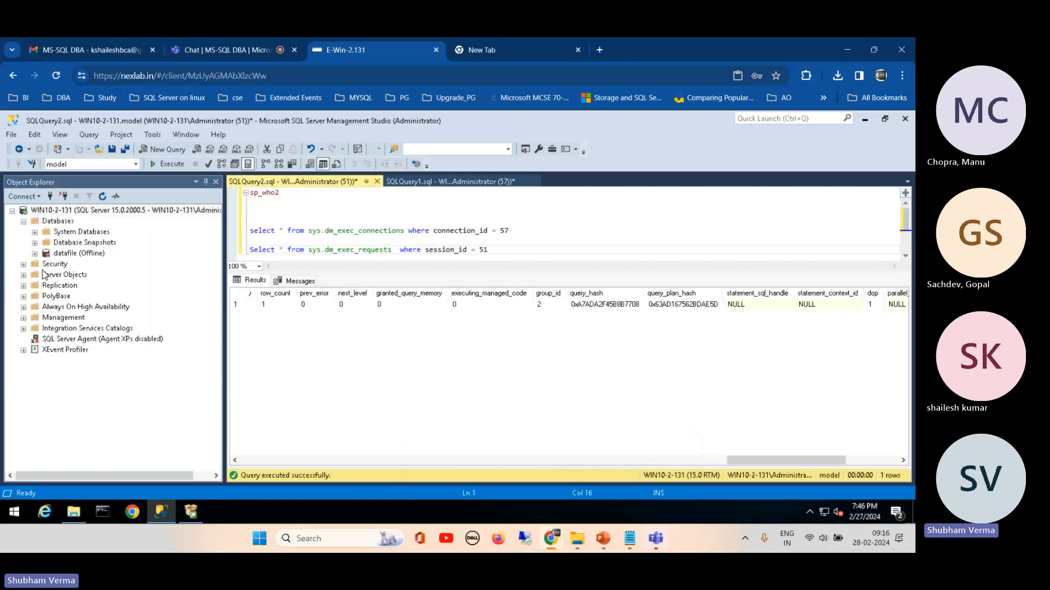
{"action": "left_click", "coordinate": [23, 264]}
{"action": "left_click", "coordinate": [44, 277]}
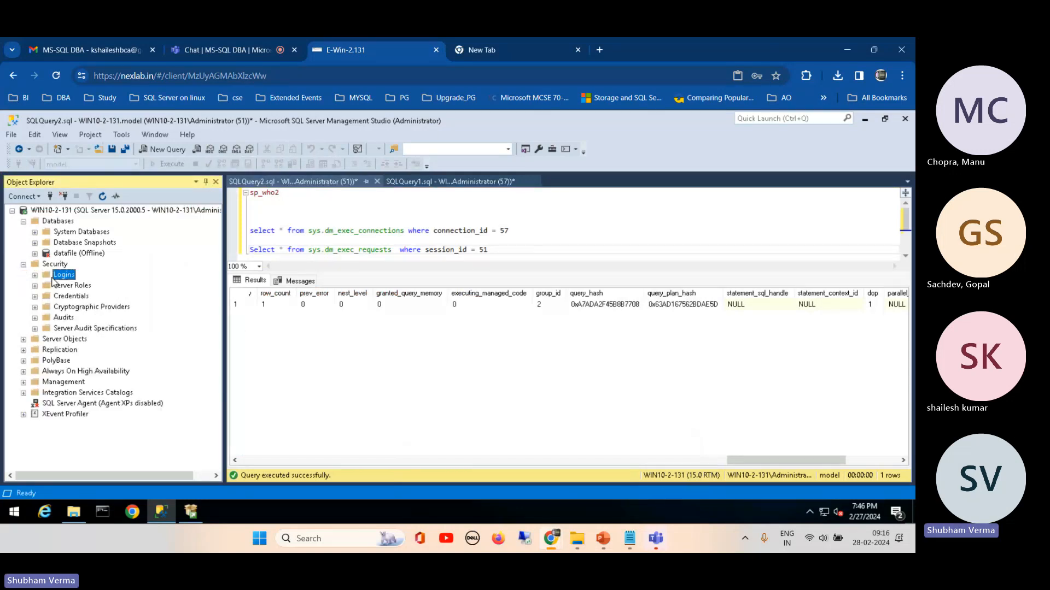
{"action": "left_click", "coordinate": [35, 276]}
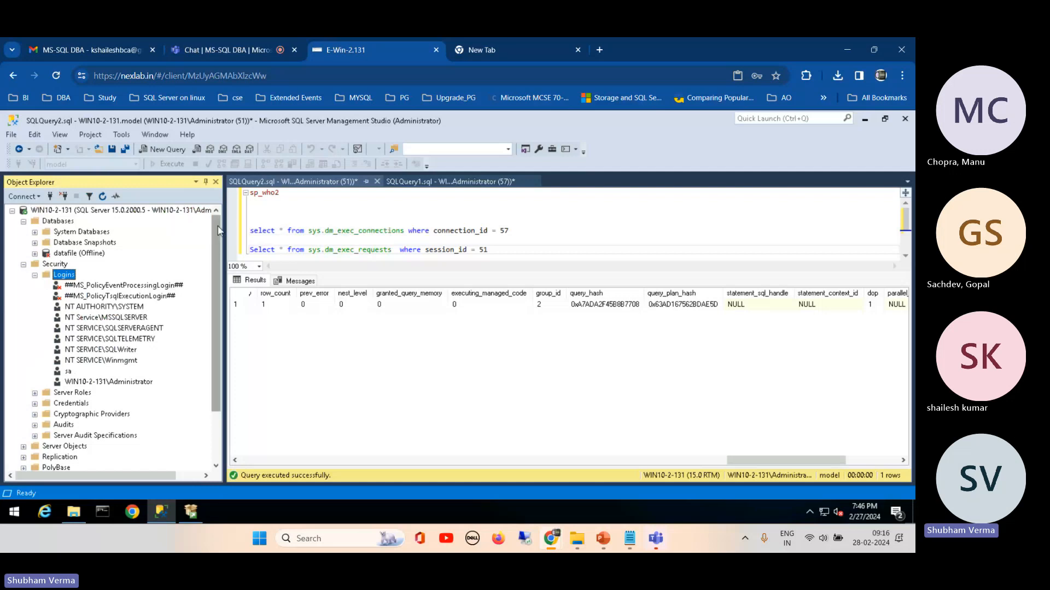
Step: List the system databases of the server in the object tree
{"action": "left_click", "coordinate": [176, 213]}
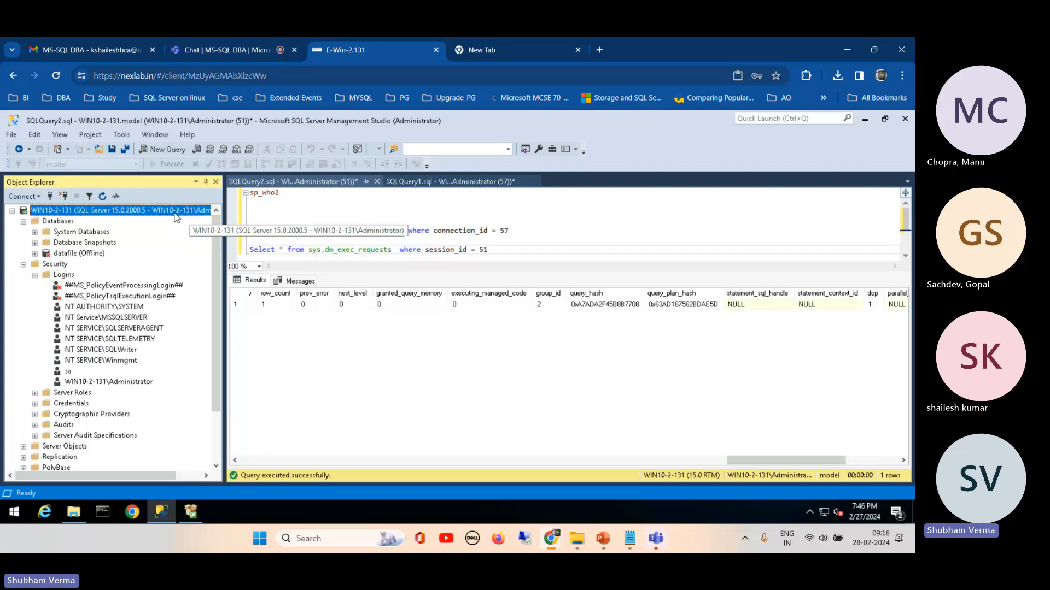
{"action": "left_click", "coordinate": [127, 232]}
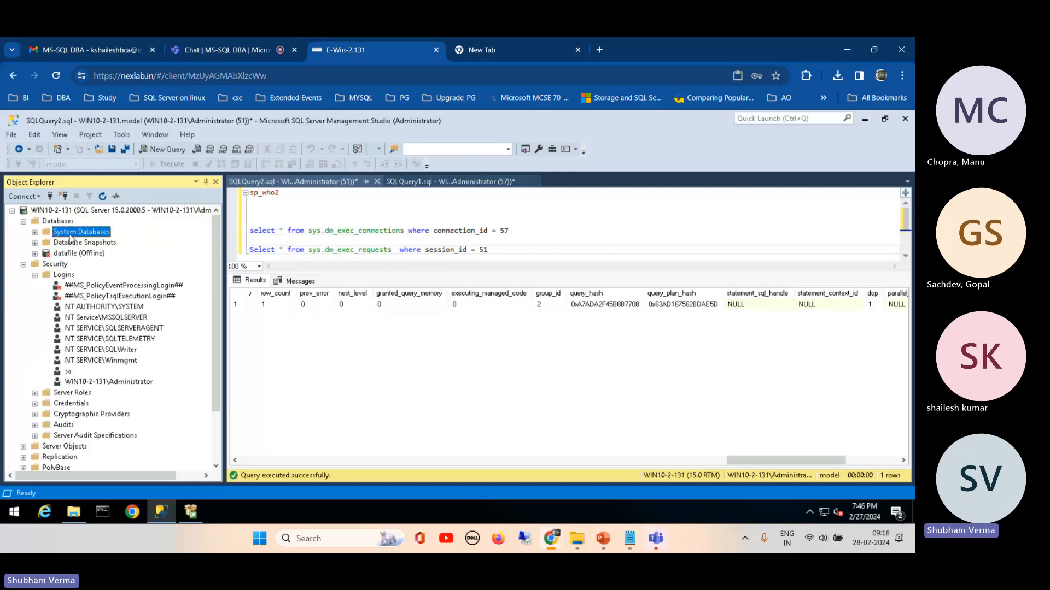
{"action": "double_click", "coordinate": [63, 232]}
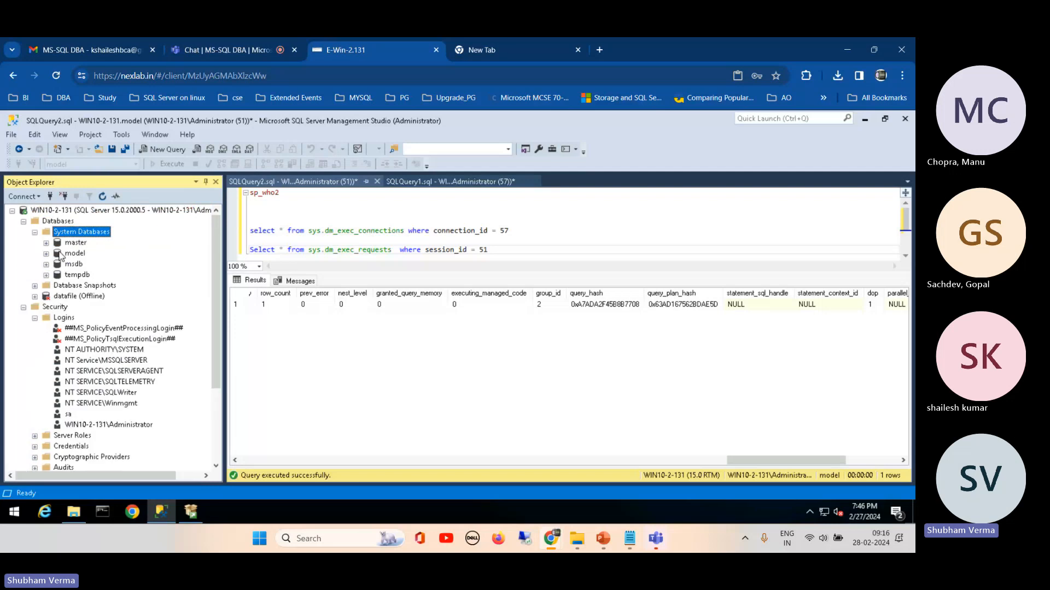
Step: Bring the offline datafile database back online and close the result dialog
{"action": "right_click", "coordinate": [73, 296]}
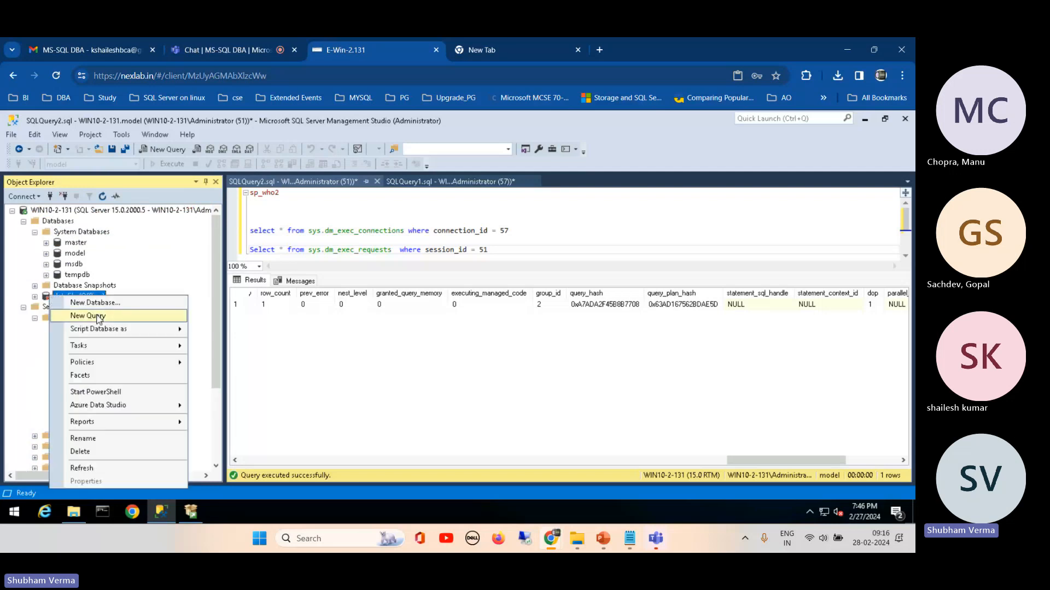
{"action": "mouse_move", "coordinate": [149, 340]}
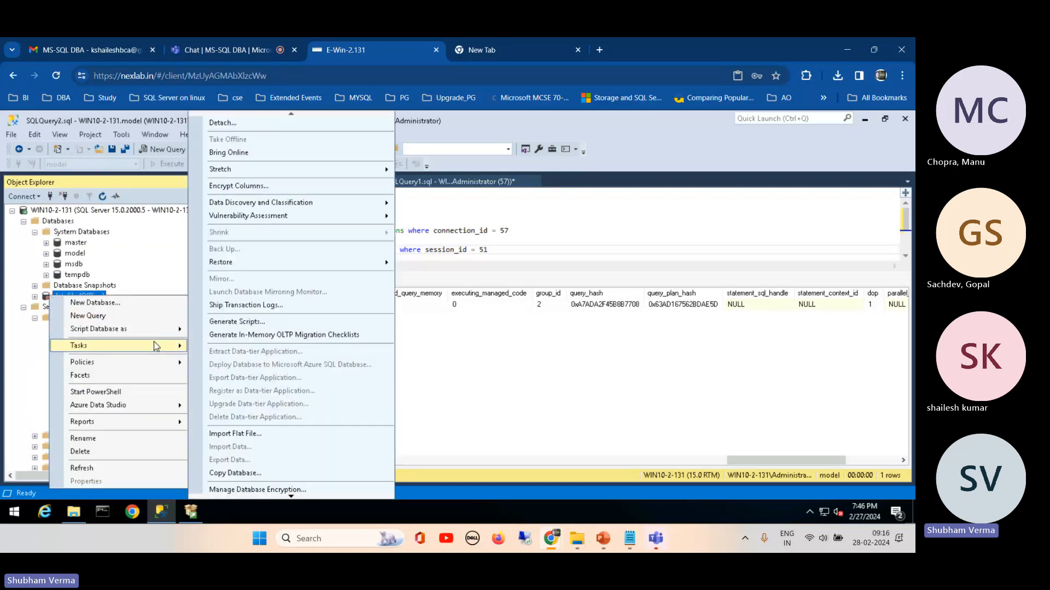
{"action": "left_click", "coordinate": [238, 152]}
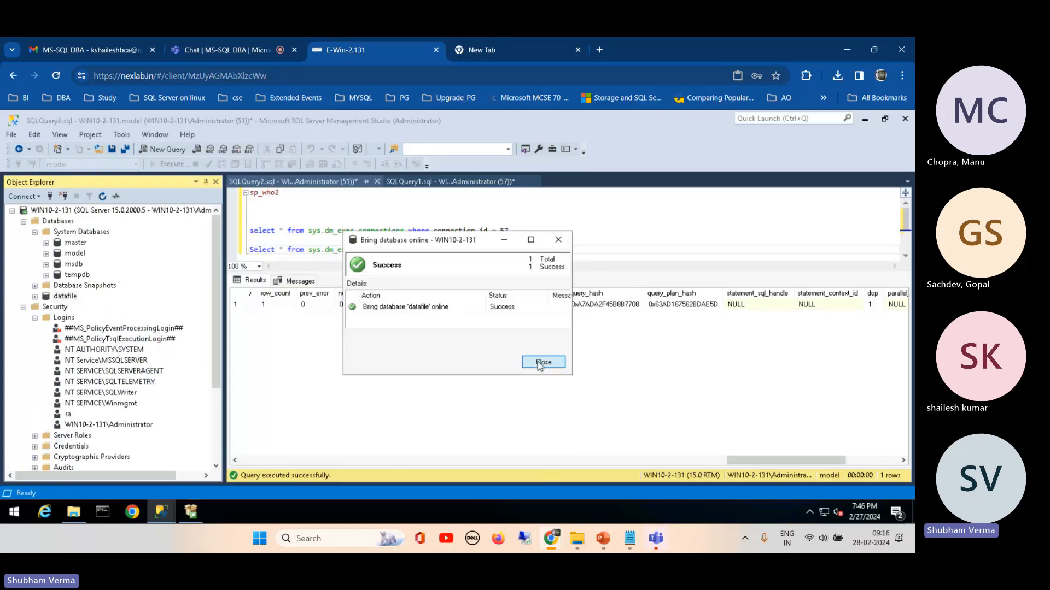
{"action": "left_click", "coordinate": [543, 364]}
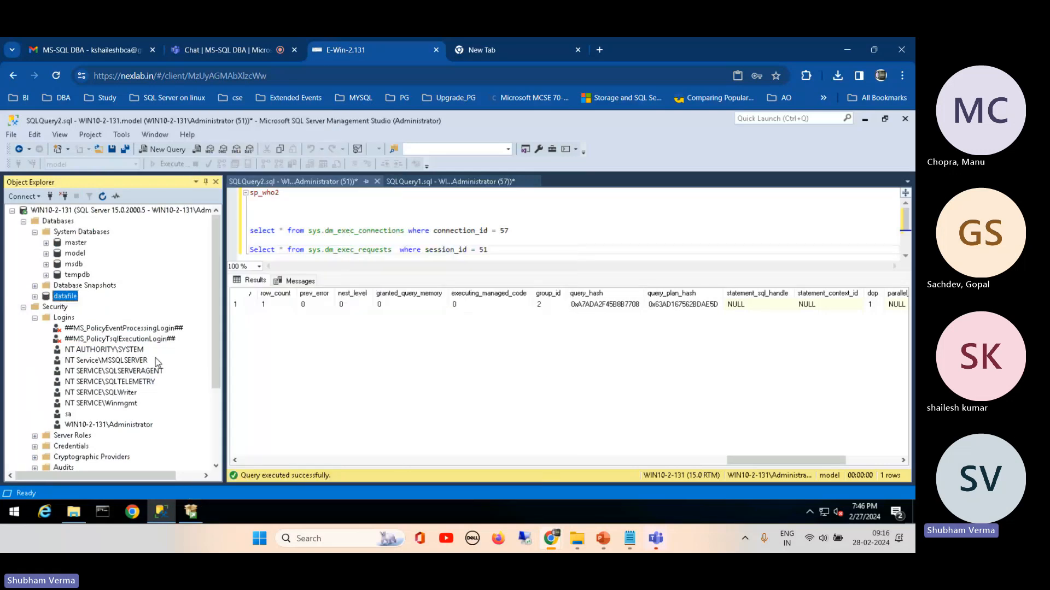
Step: Start creating a new server login under Security and maximize its dialog
{"action": "left_click", "coordinate": [65, 318]}
{"action": "right_click", "coordinate": [66, 321]}
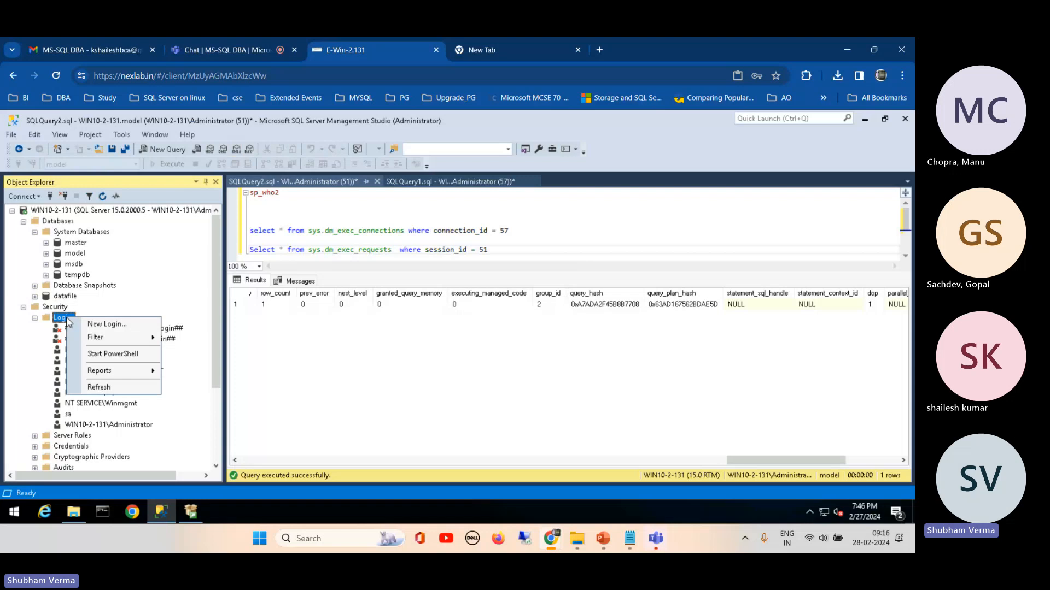
{"action": "left_click", "coordinate": [113, 327]}
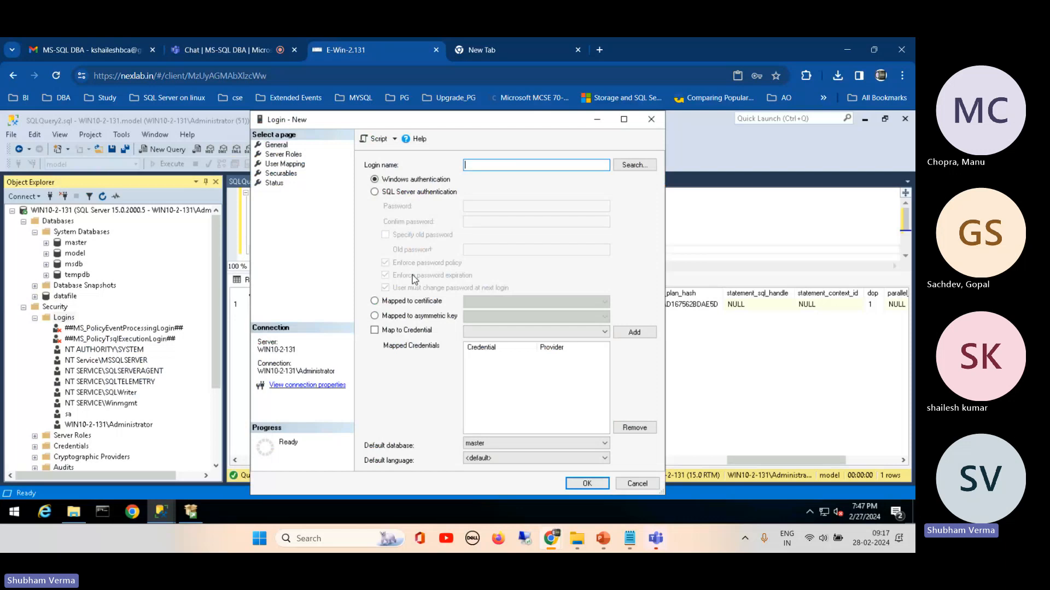
{"action": "double_click", "coordinate": [427, 126]}
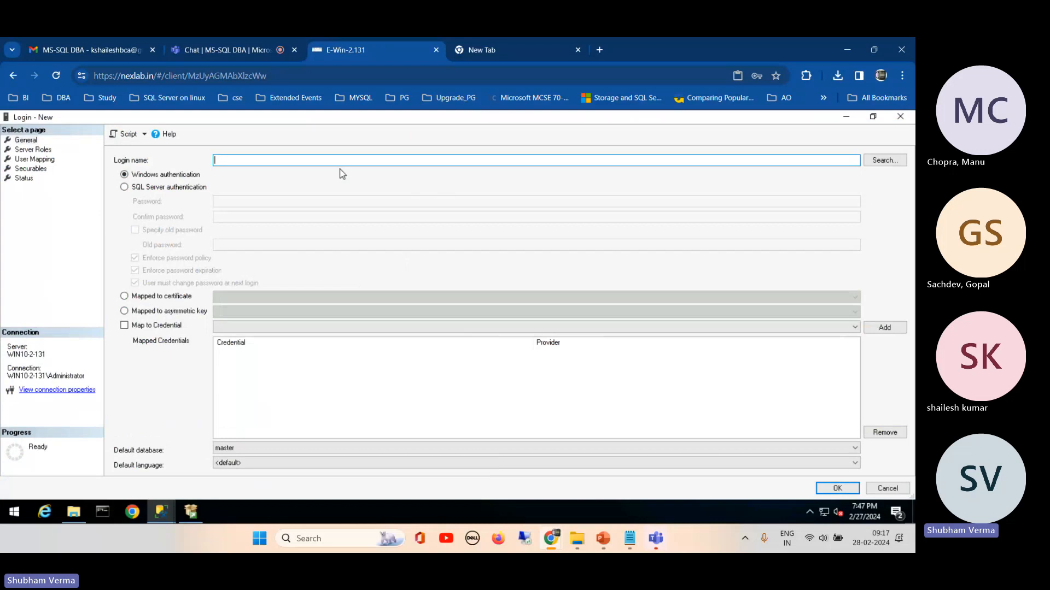
Step: Examine the Windows user or group search and its available locations for the new login, then cancel the search
{"action": "left_click", "coordinate": [883, 160]}
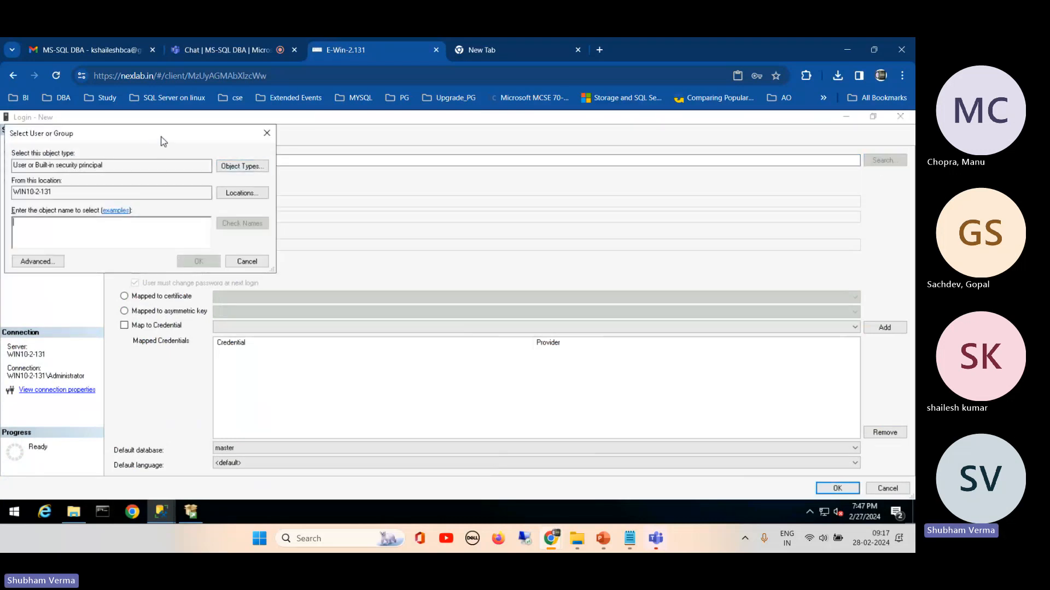
{"action": "left_click_drag", "start_coordinate": [159, 140], "coordinate": [325, 164]}
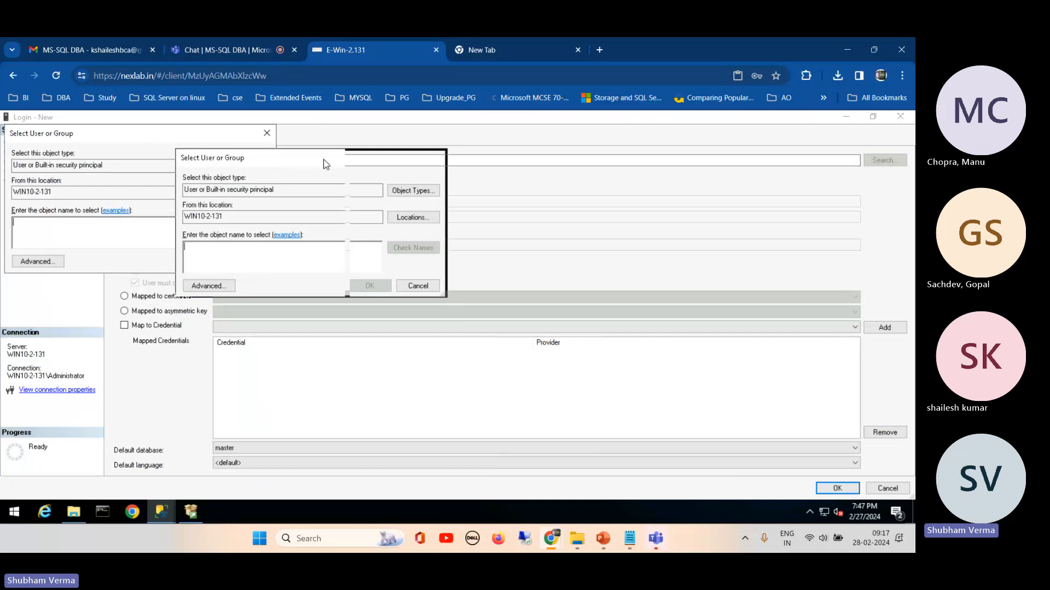
{"action": "left_click", "coordinate": [410, 219]}
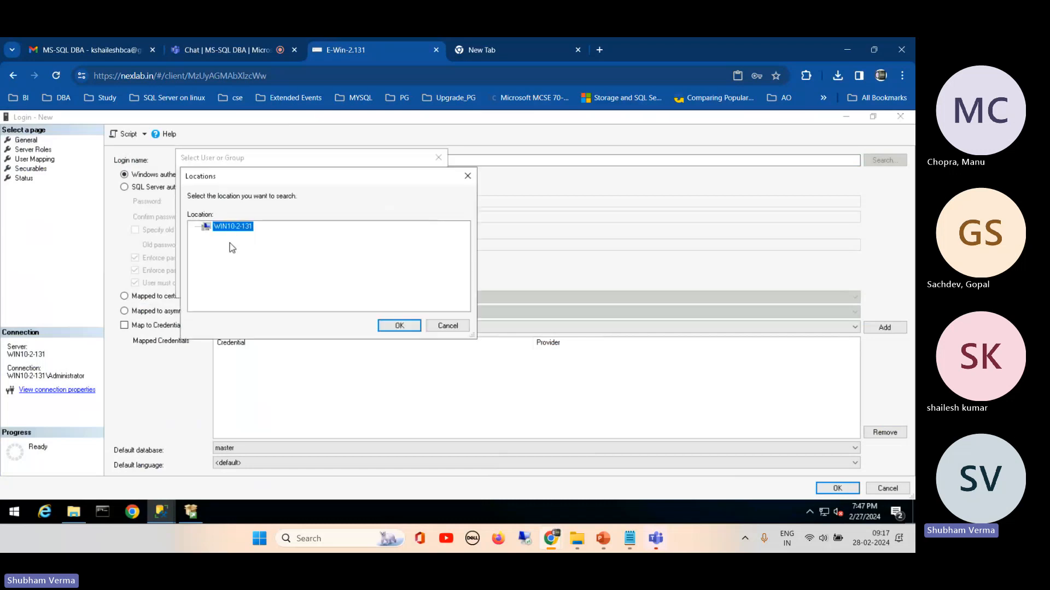
{"action": "left_click", "coordinate": [387, 327]}
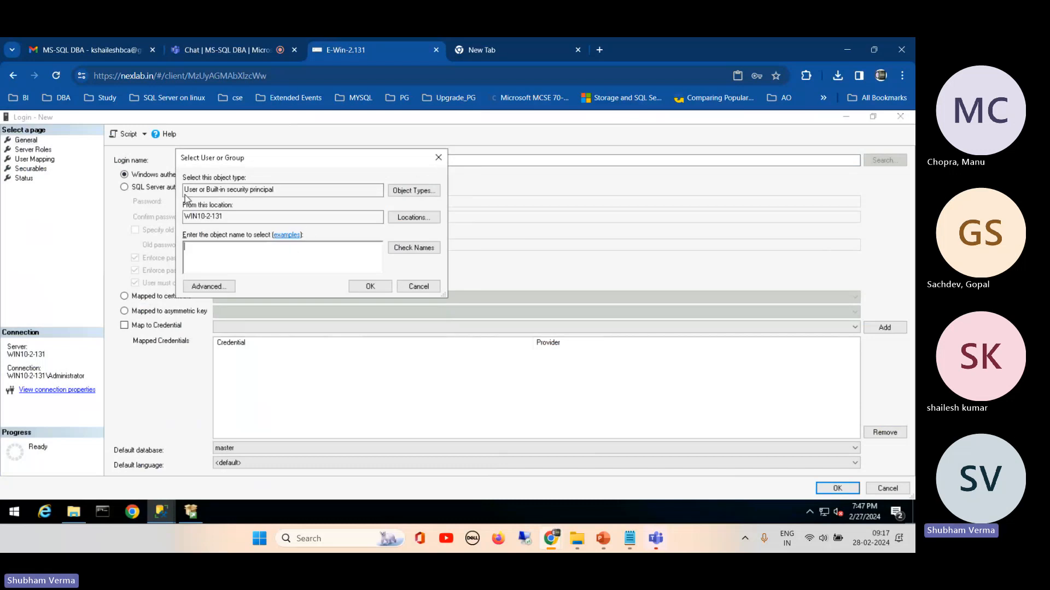
{"action": "left_click_drag", "start_coordinate": [266, 169], "coordinate": [330, 166]}
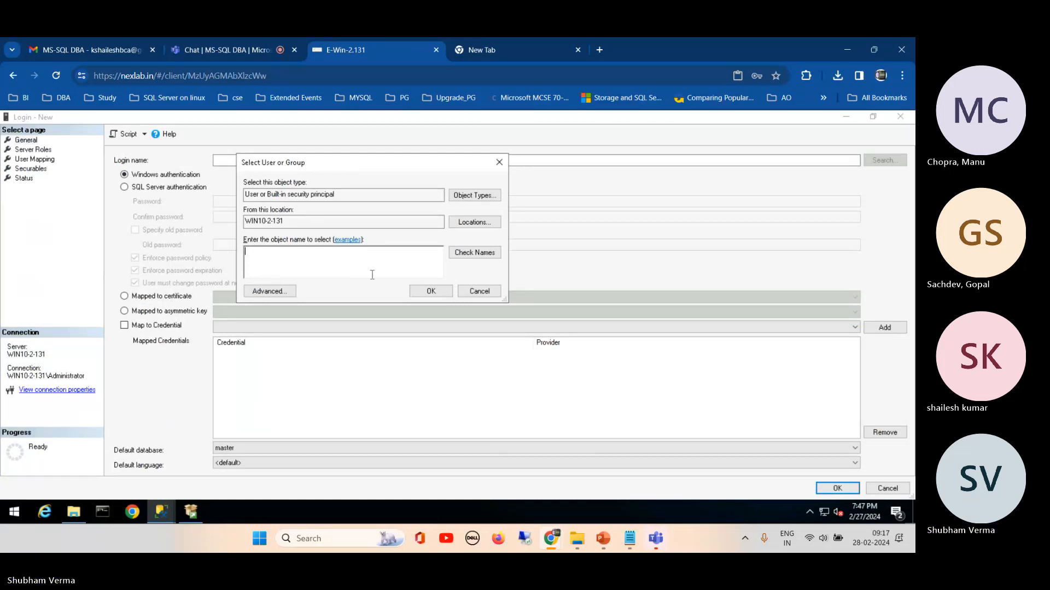
{"action": "left_click", "coordinate": [479, 291]}
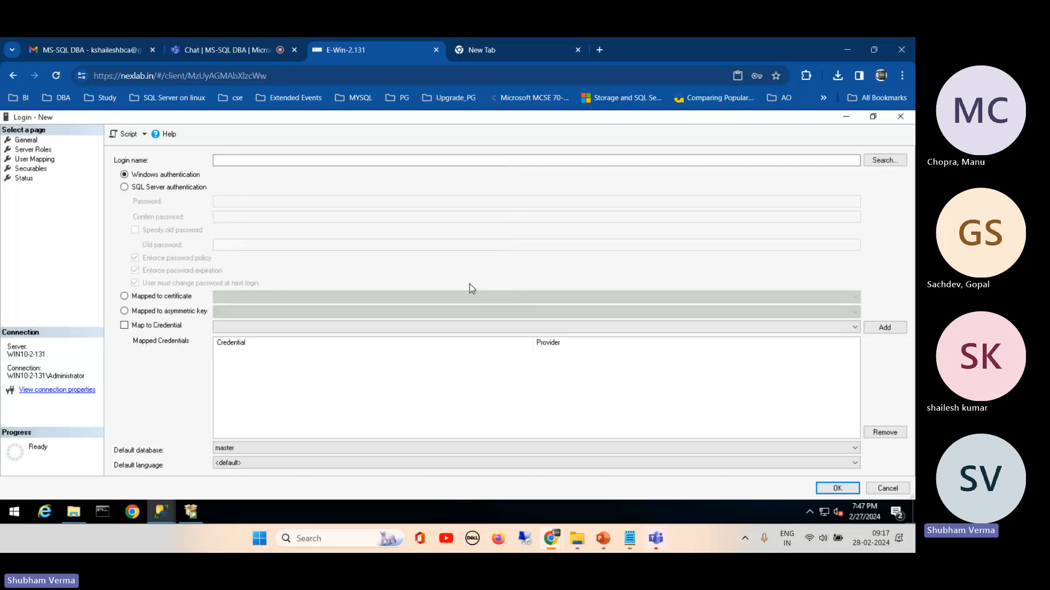
Step: Choose SQL Server authentication for the new login and name it demouser
{"action": "left_click", "coordinate": [157, 188]}
{"action": "left_click", "coordinate": [240, 162]}
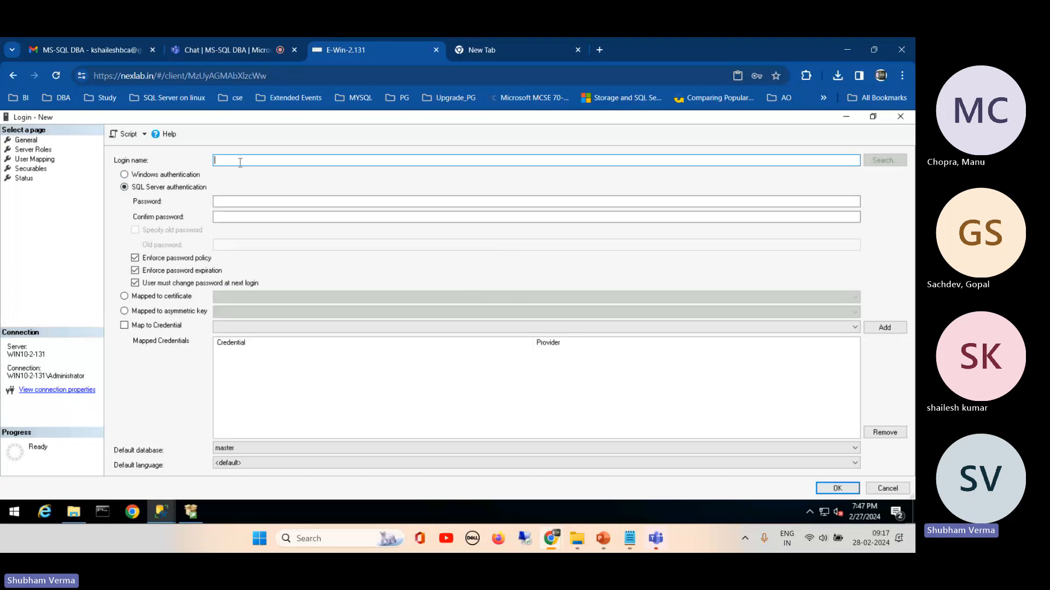
{"action": "type", "text": "demouser"}
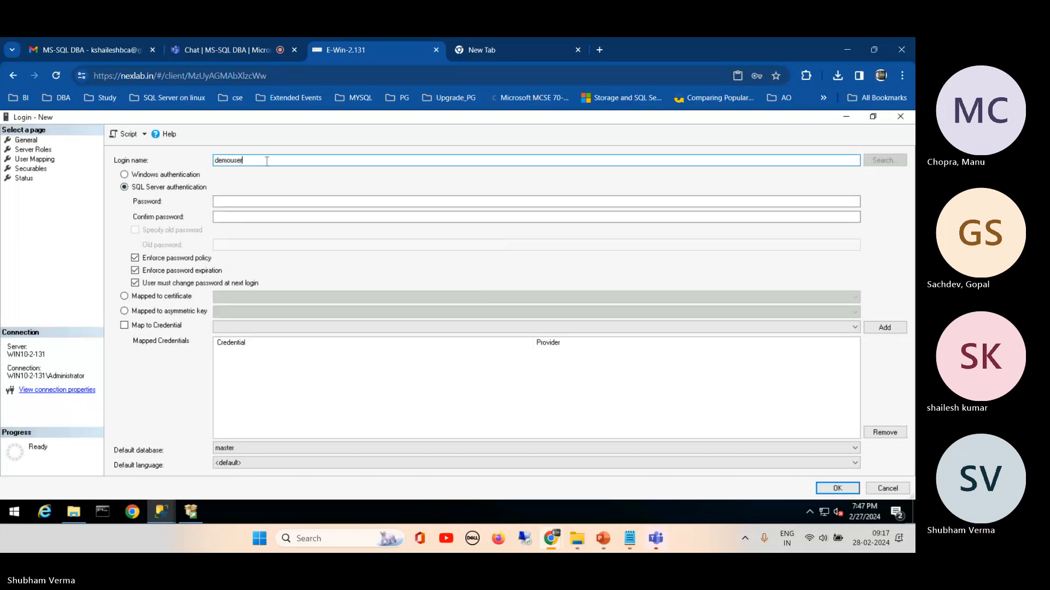
Step: Enter the new login's password and its confirmation
{"action": "left_click_drag", "start_coordinate": [268, 161], "coordinate": [208, 160]}
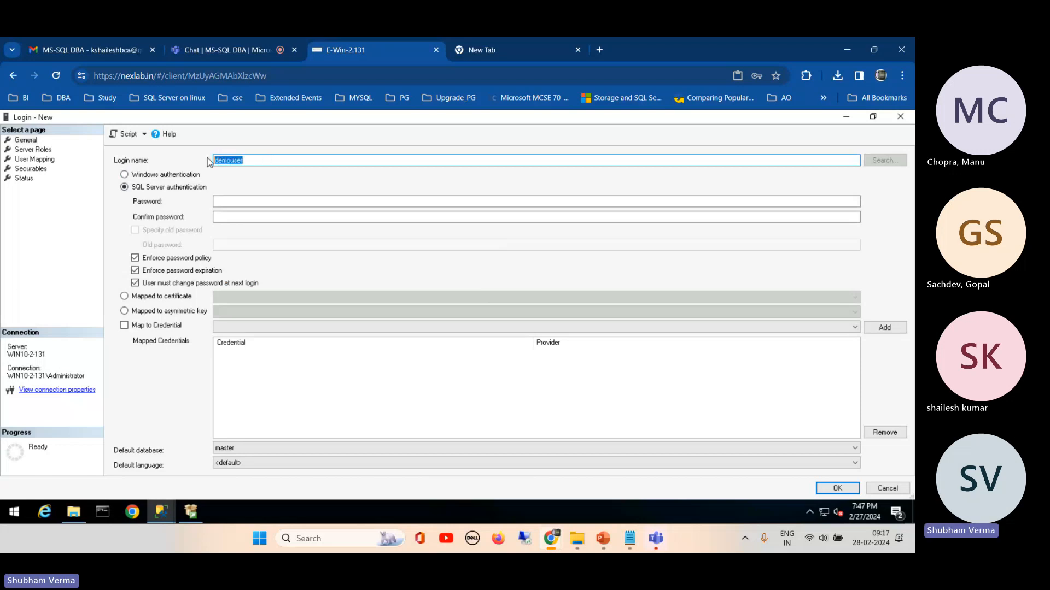
{"action": "key", "text": "ctrl+c"}
{"action": "left_click", "coordinate": [220, 201]}
{"action": "key", "text": "ctrl+v"}
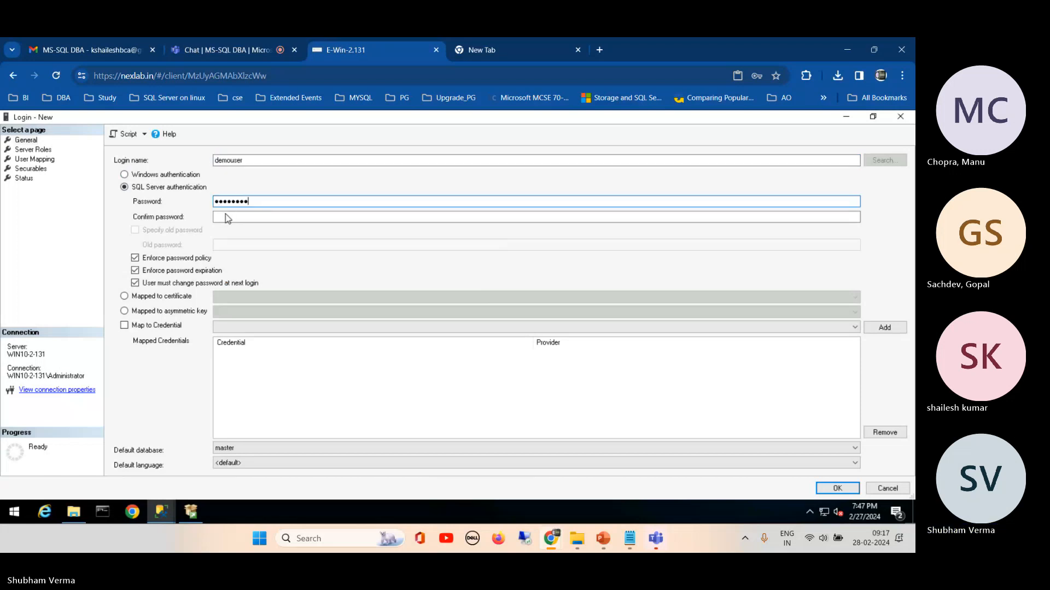
{"action": "left_click", "coordinate": [225, 217]}
{"action": "key", "text": "ctrl+v"}
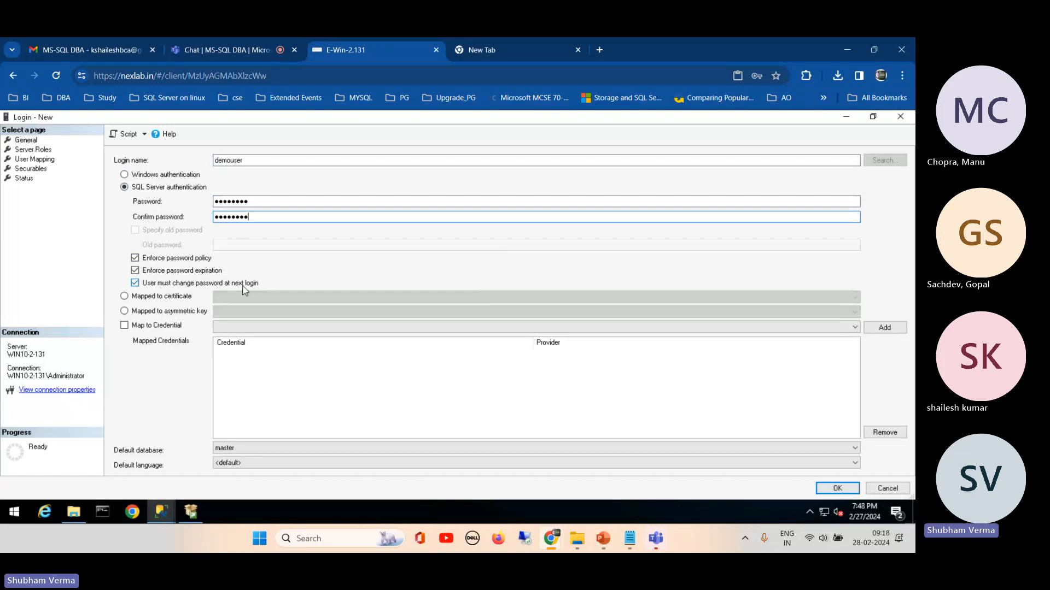
Step: Turn off the forced password change at next login and the password policy enforcement for demouser
{"action": "left_click", "coordinate": [183, 284]}
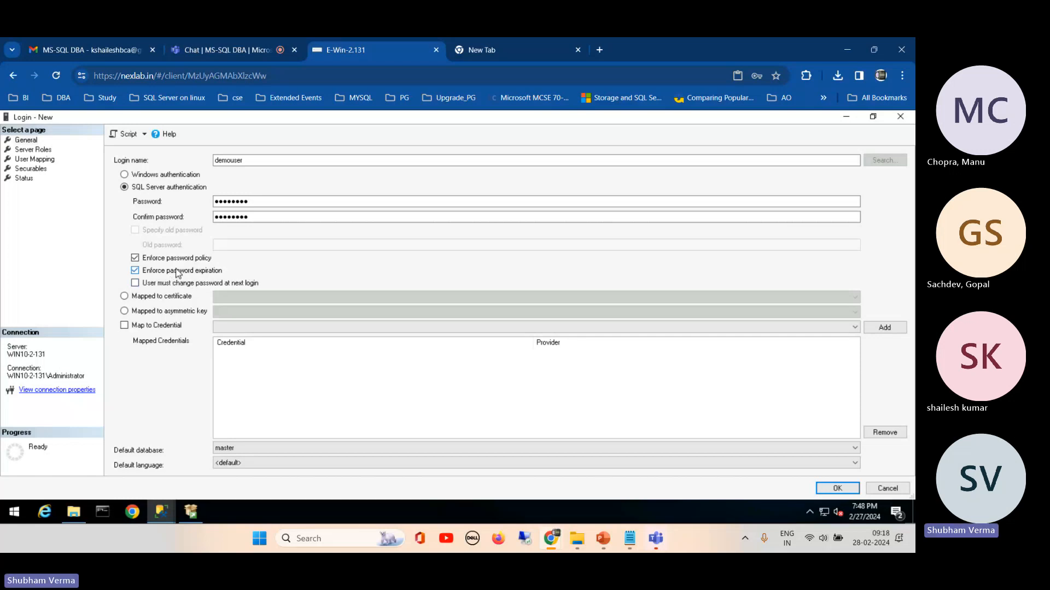
{"action": "left_click", "coordinate": [224, 203]}
{"action": "left_click", "coordinate": [135, 258]}
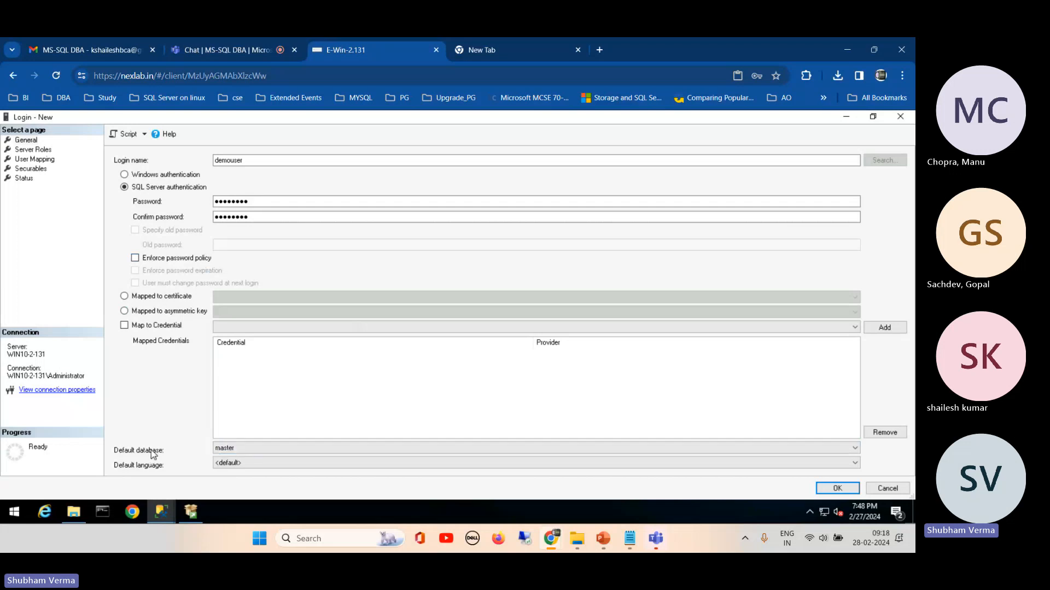
Step: Set demouser's default database to datafile and show the login's server roles page
{"action": "left_click", "coordinate": [225, 448]}
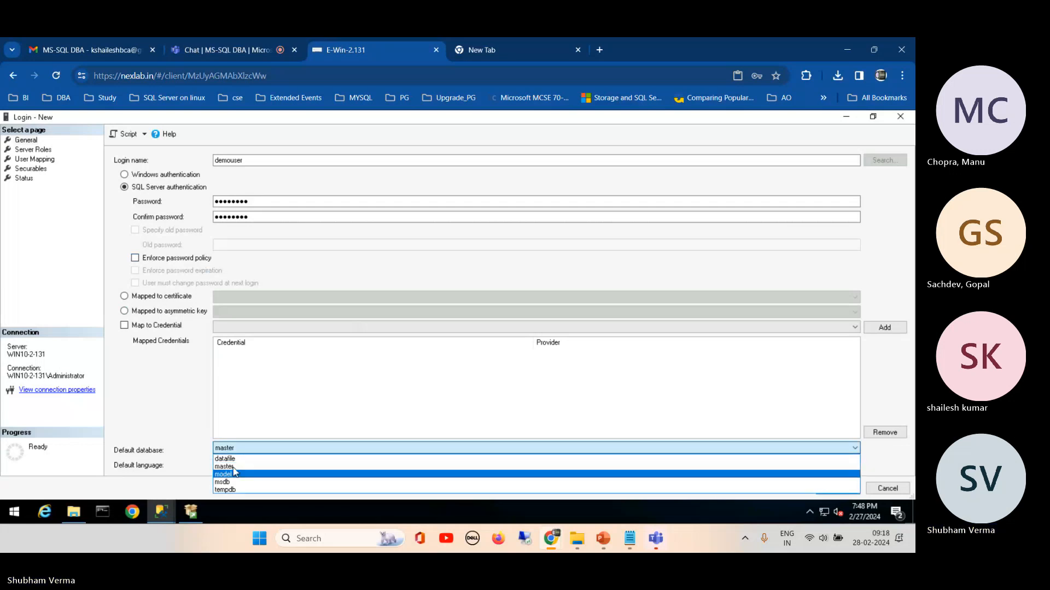
{"action": "left_click", "coordinate": [233, 460]}
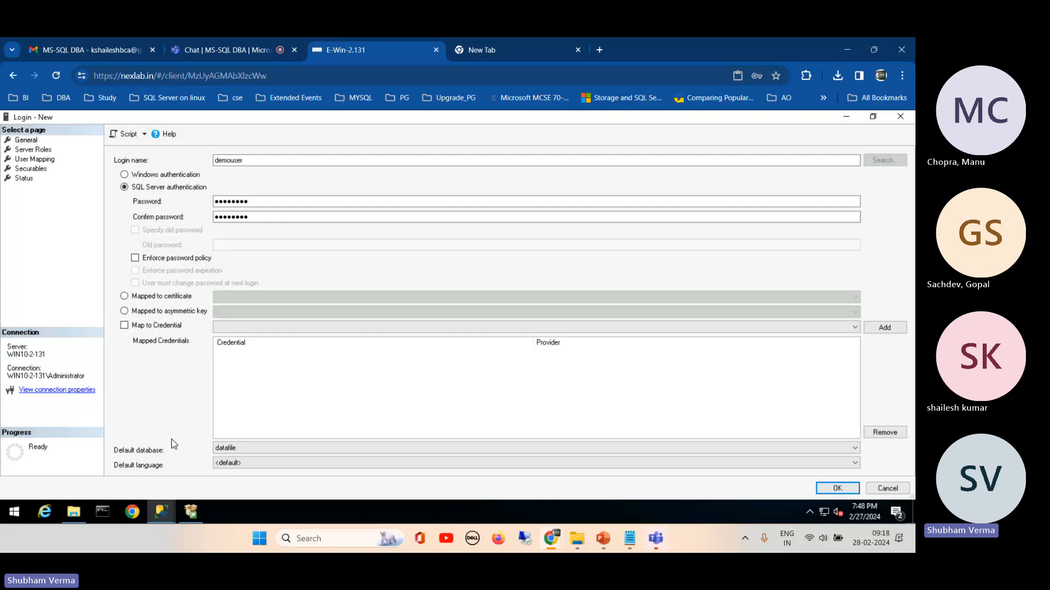
{"action": "left_click", "coordinate": [49, 149]}
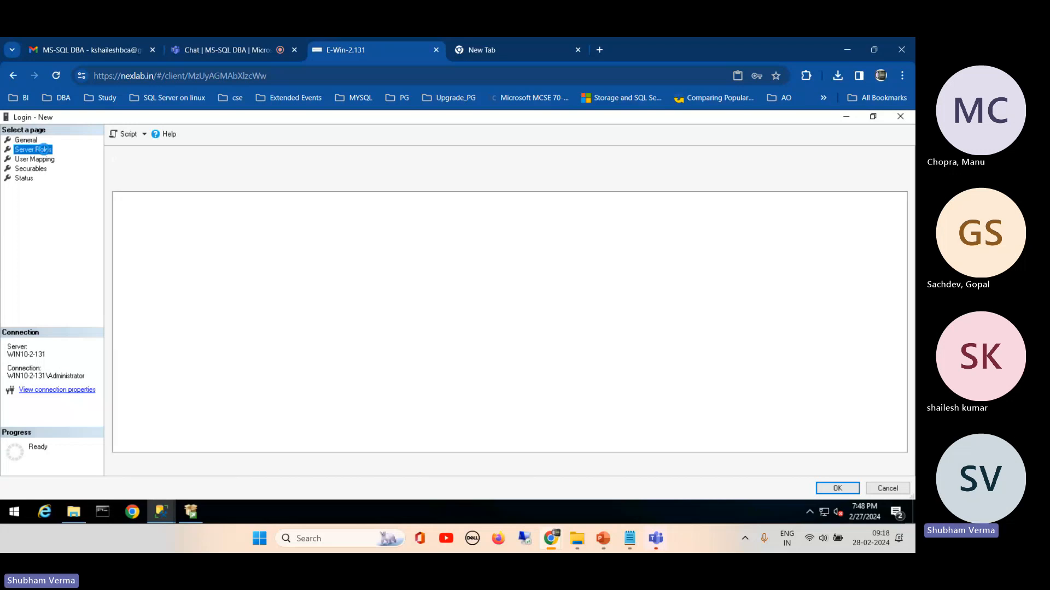
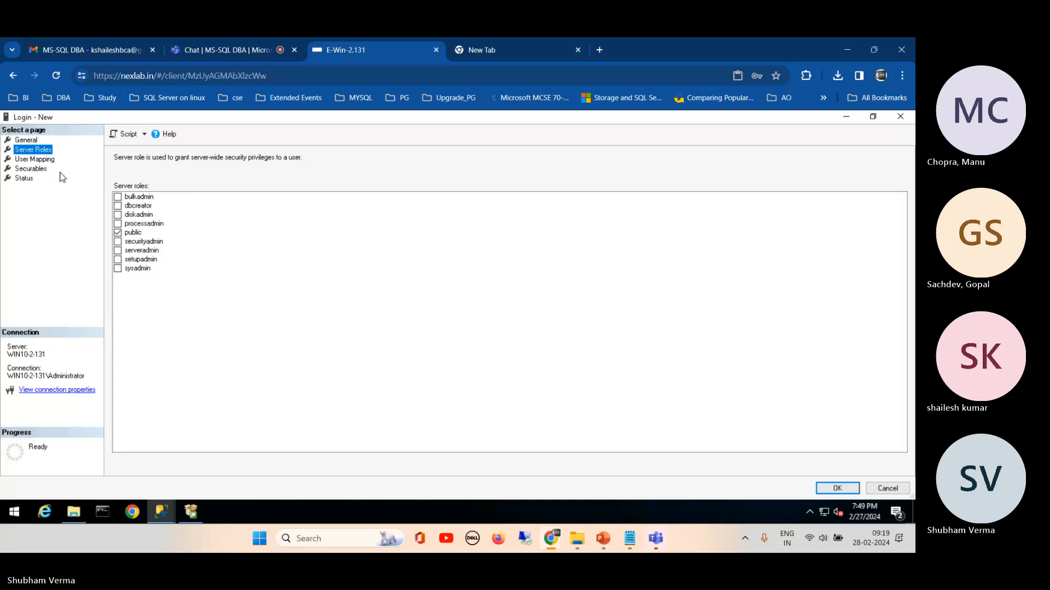
Step: Map the demouser login to the datafile database
{"action": "left_click", "coordinate": [35, 163]}
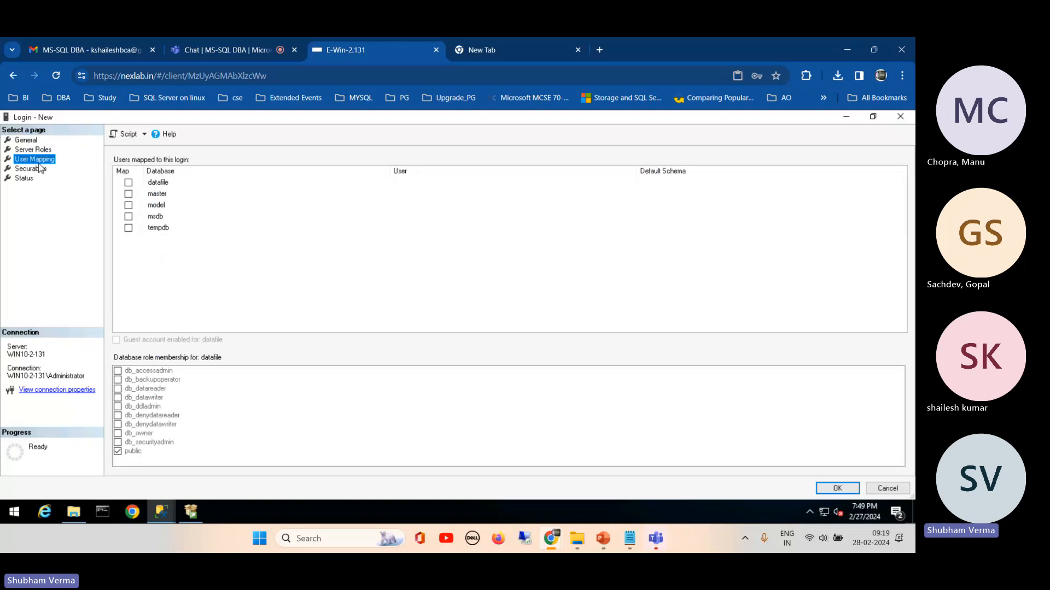
{"action": "left_click", "coordinate": [129, 183]}
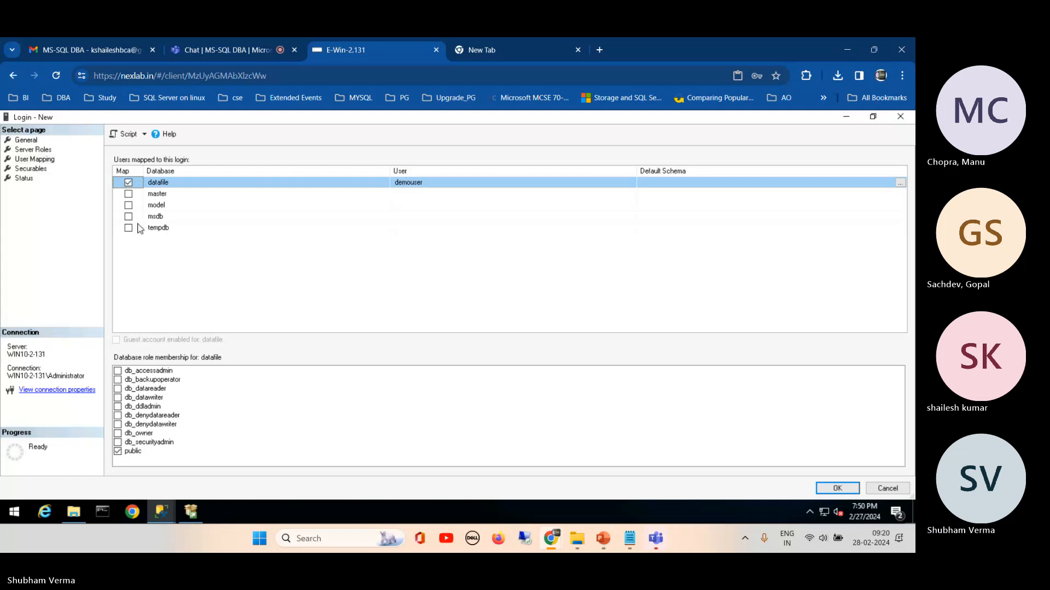
Step: View the object types available as securables for demouser and leave the selection without adding any
{"action": "left_click", "coordinate": [33, 169]}
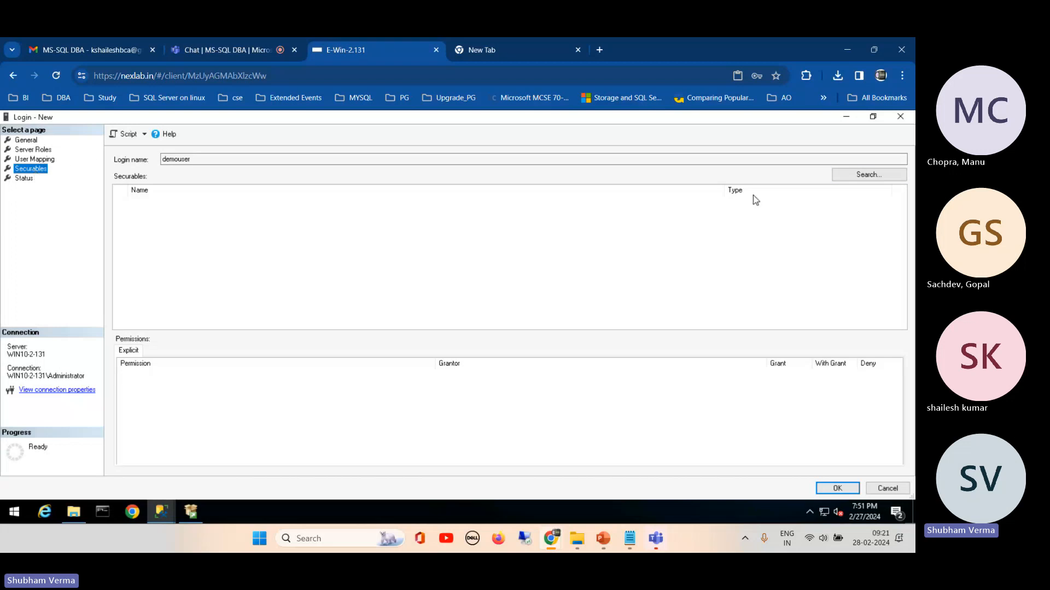
{"action": "left_click", "coordinate": [848, 176]}
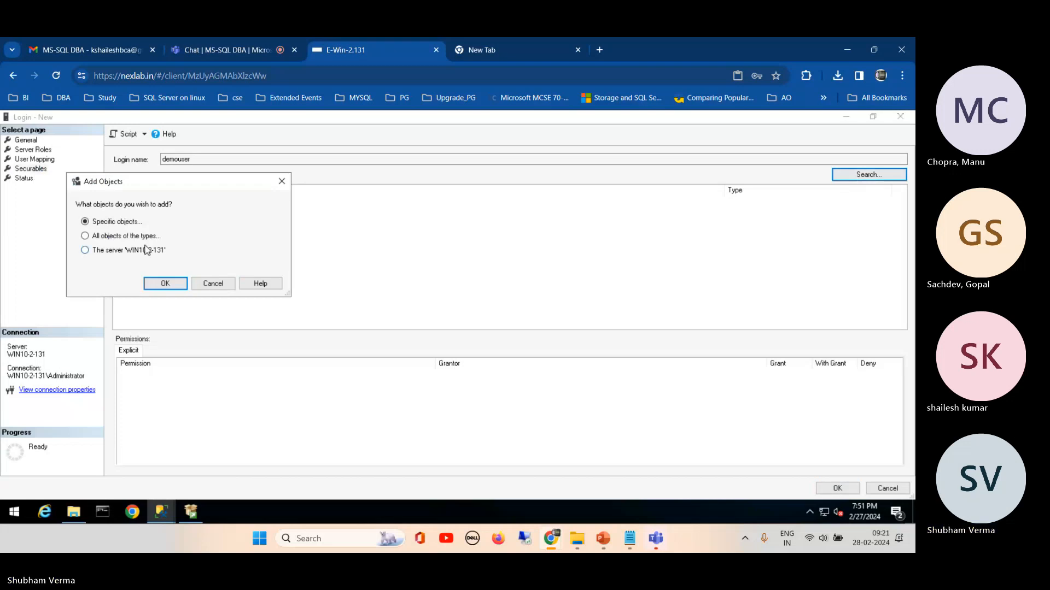
{"action": "left_click", "coordinate": [118, 237]}
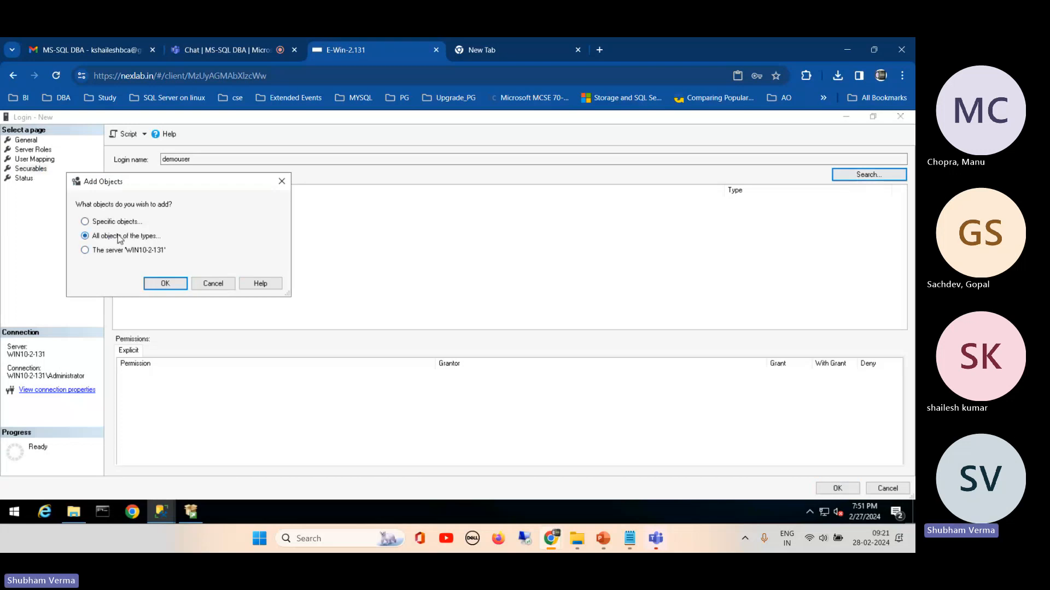
{"action": "left_click", "coordinate": [162, 284]}
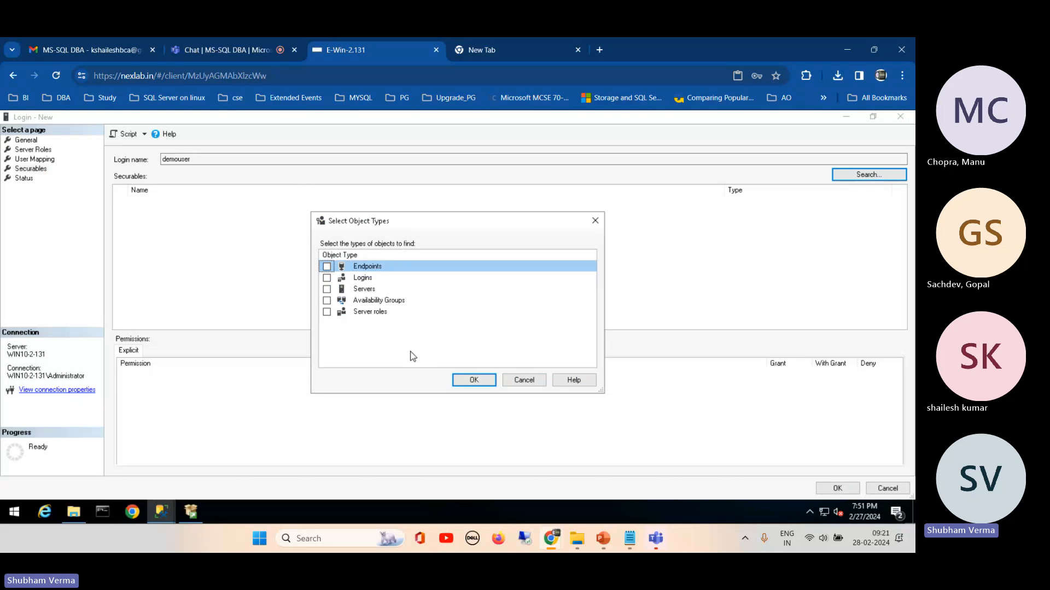
{"action": "left_click", "coordinate": [523, 381]}
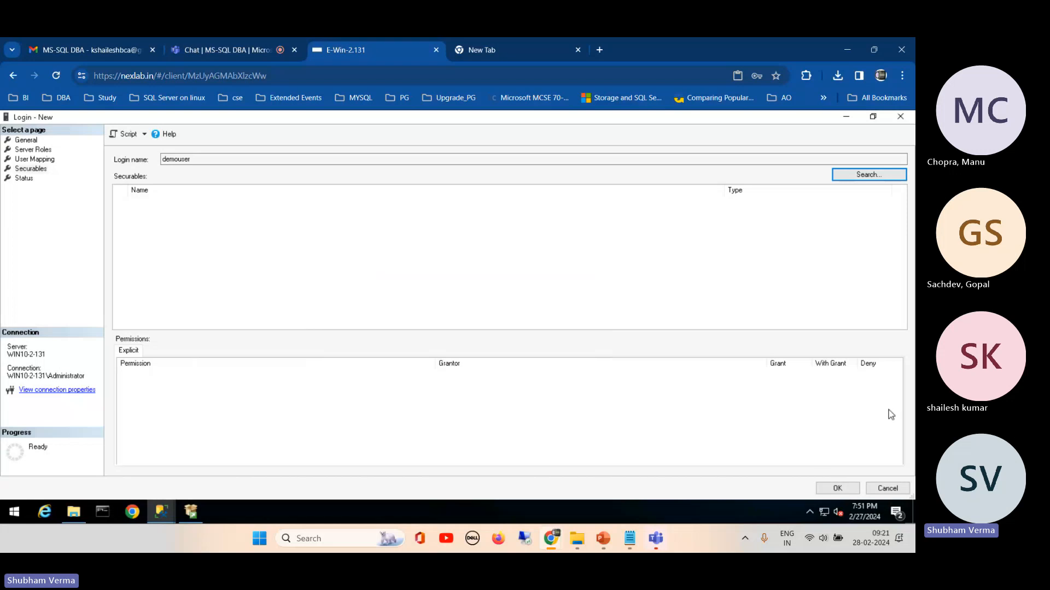
Step: Review the status and general settings of the new login and create demouser
{"action": "left_click", "coordinate": [24, 179]}
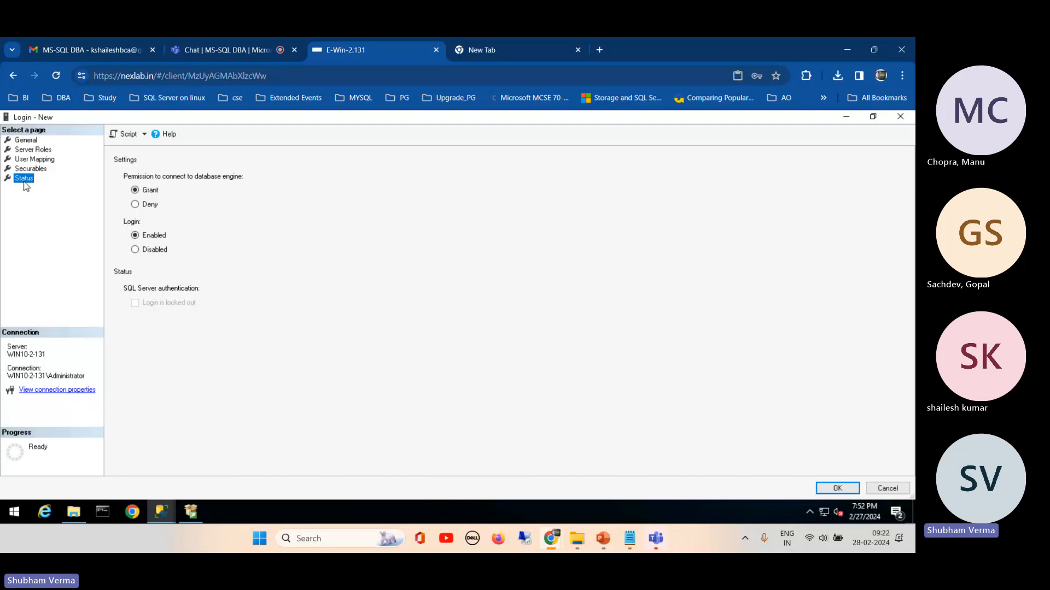
{"action": "left_click", "coordinate": [22, 141]}
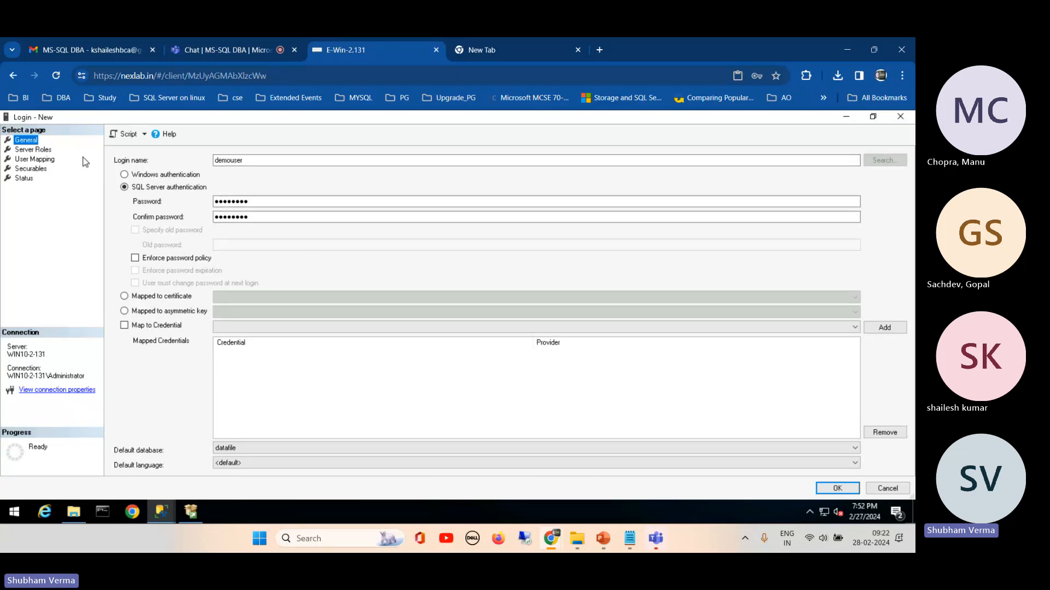
{"action": "left_click", "coordinate": [827, 491]}
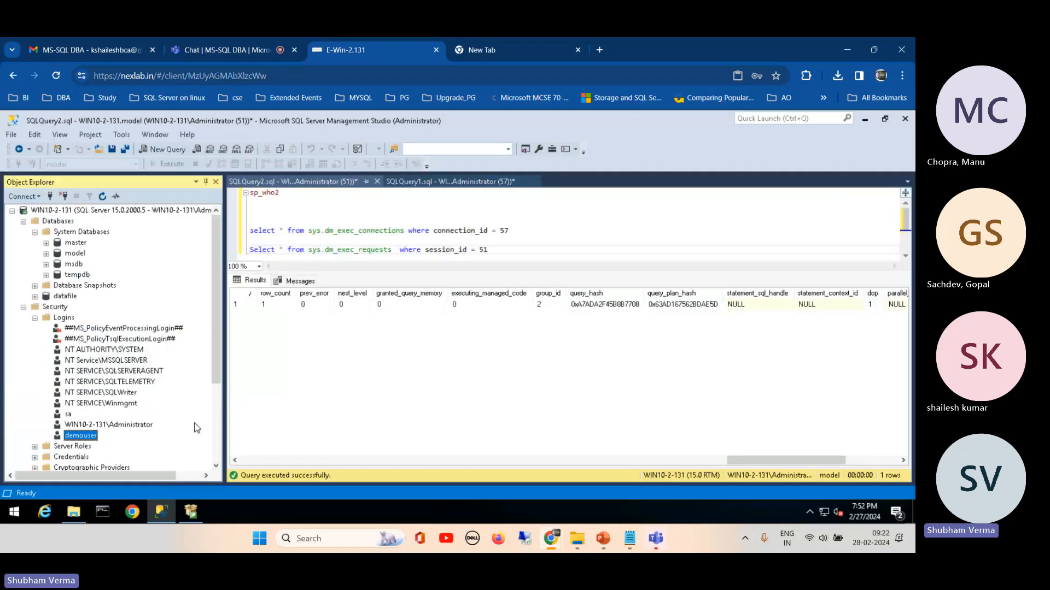
Step: List the users under the datafile database's security and compare demouser there with the server-level logins
{"action": "left_click", "coordinate": [46, 297]}
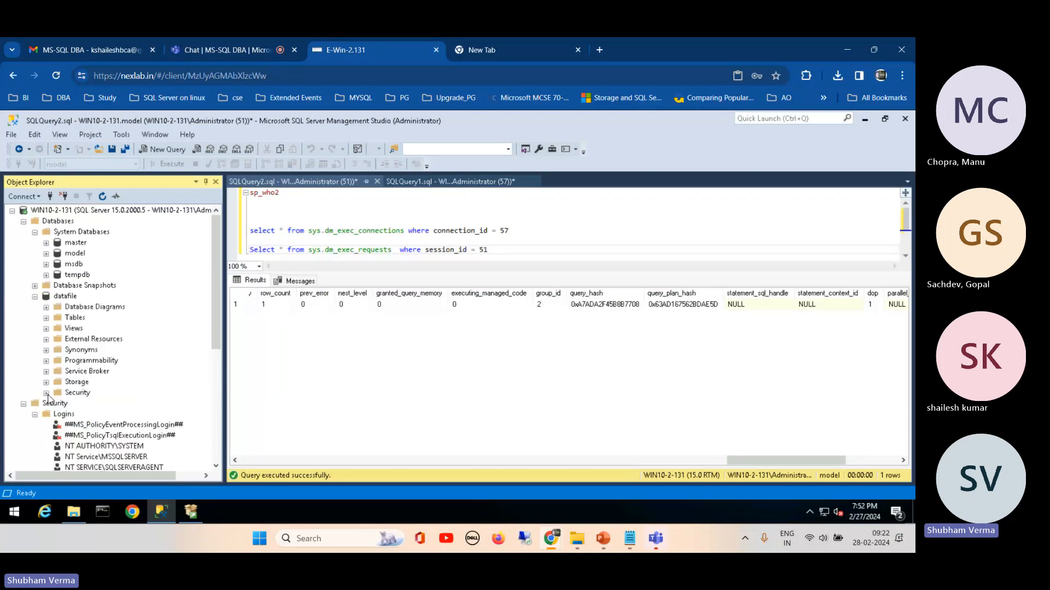
{"action": "left_click", "coordinate": [47, 394]}
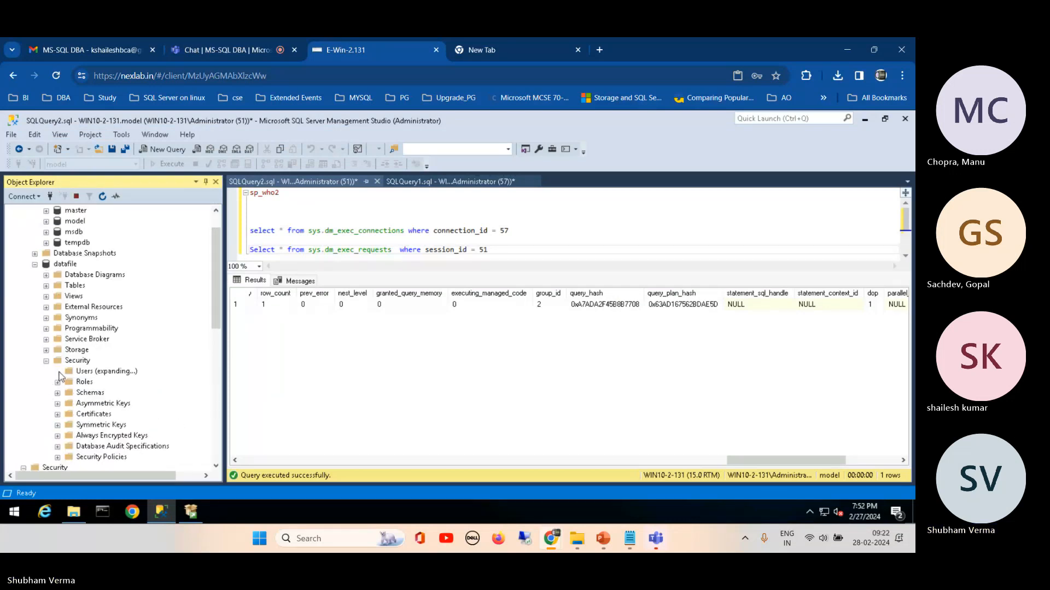
{"action": "left_click", "coordinate": [57, 371]}
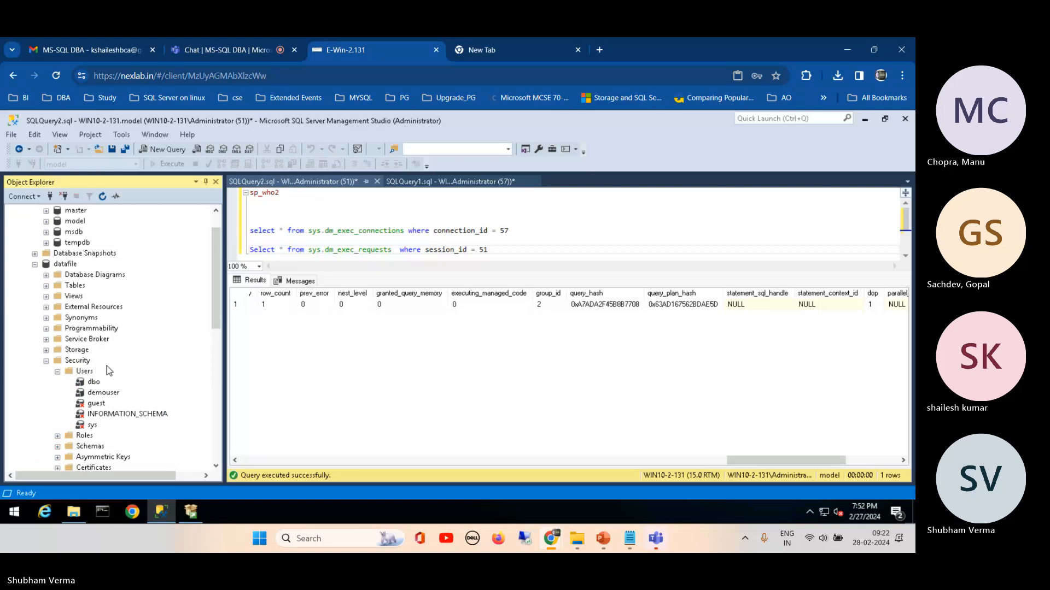
{"action": "left_click", "coordinate": [94, 394]}
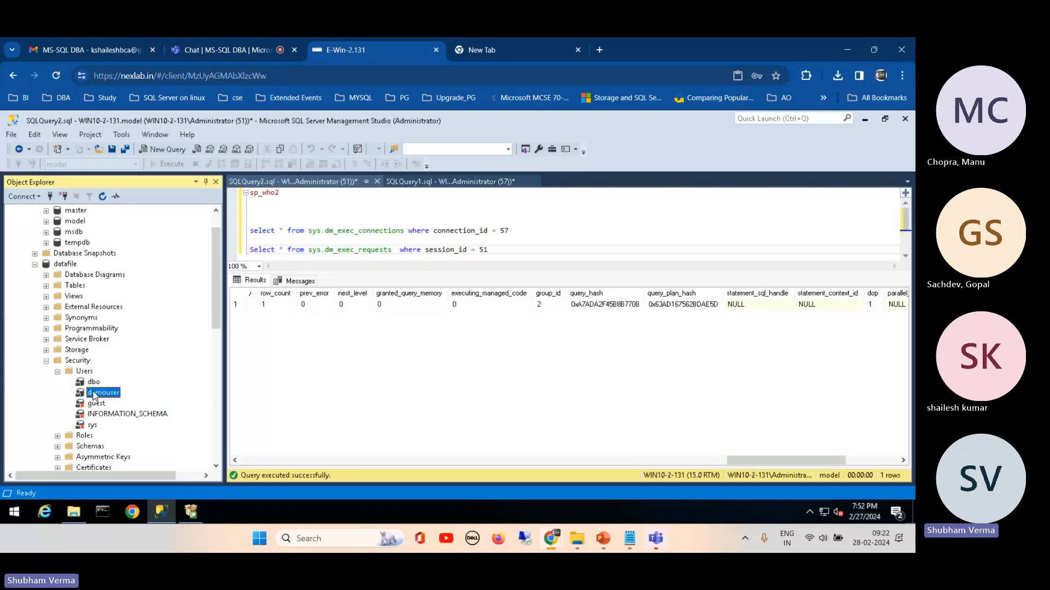
{"action": "left_click", "coordinate": [90, 372]}
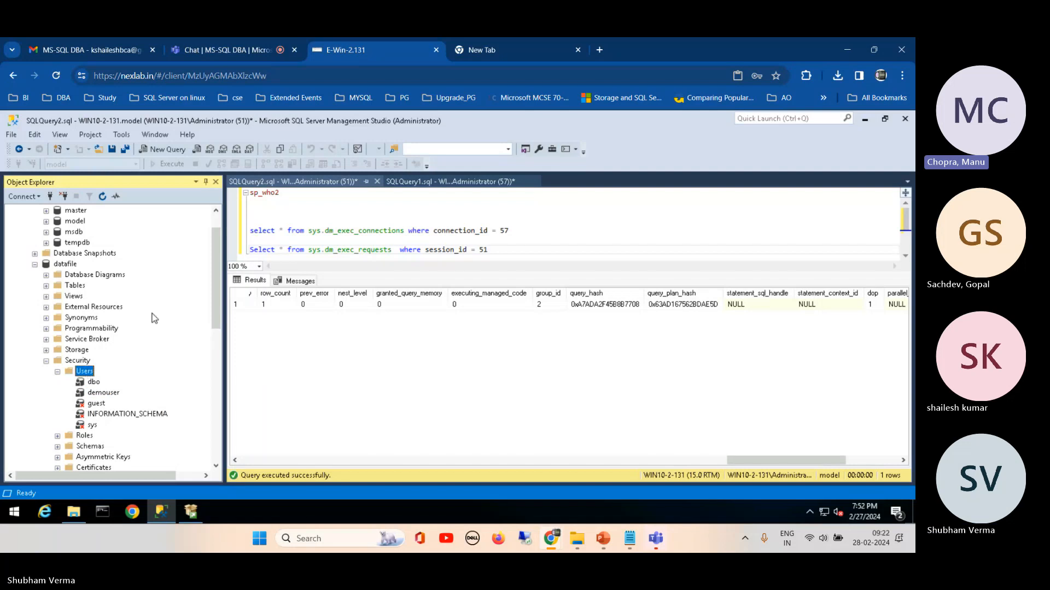
{"action": "scroll", "coordinate": [213, 319], "scroll_direction": "down", "scroll_amount": 4}
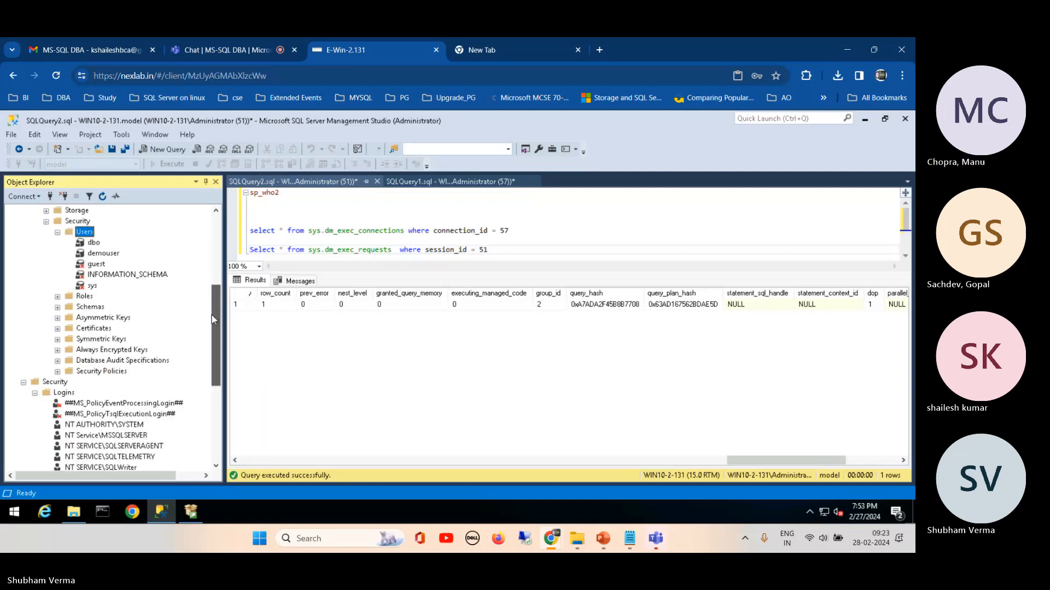
{"action": "left_click_drag", "start_coordinate": [213, 319], "coordinate": [209, 335]}
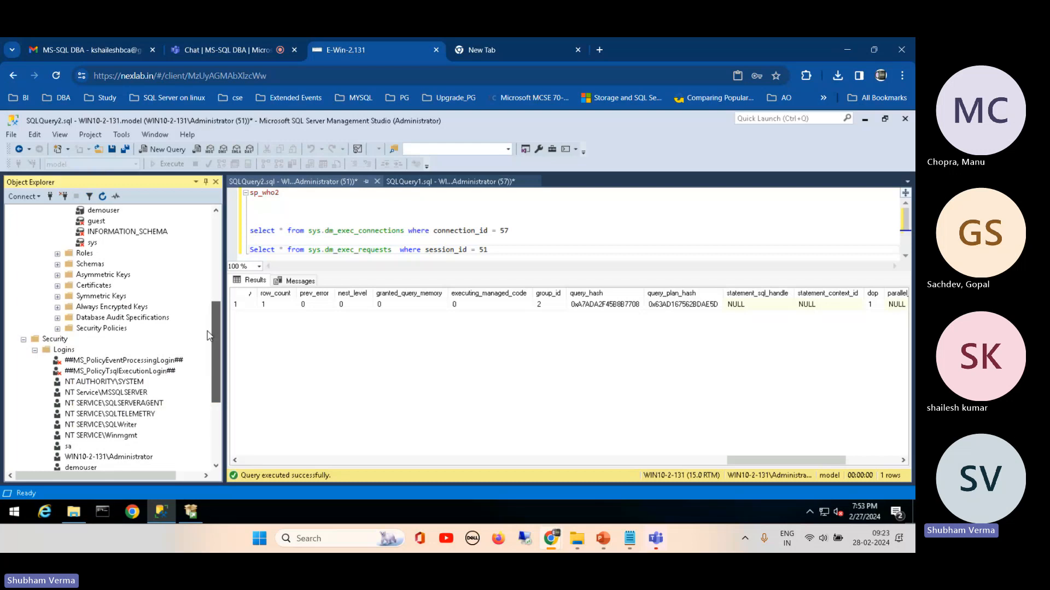
{"action": "left_click_drag", "start_coordinate": [209, 334], "coordinate": [207, 306]}
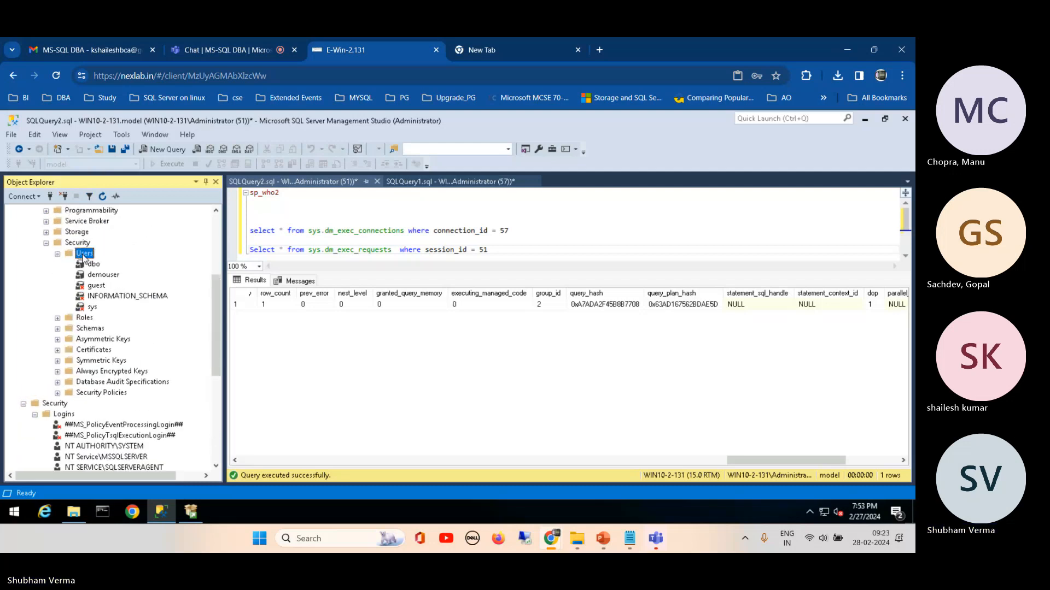
{"action": "left_click_drag", "start_coordinate": [215, 303], "coordinate": [214, 389]}
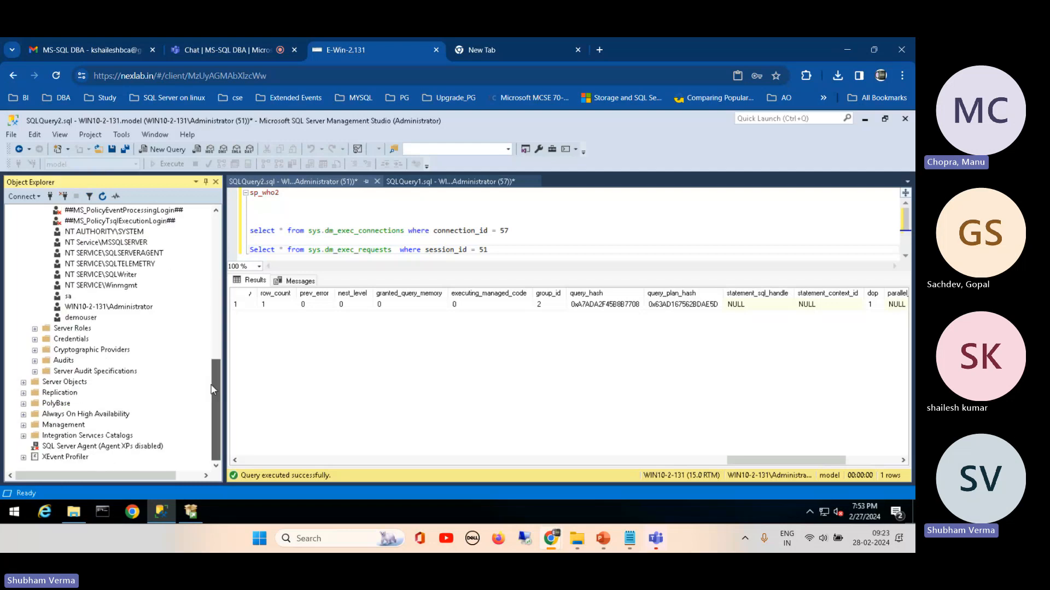
{"action": "right_click", "coordinate": [80, 317]}
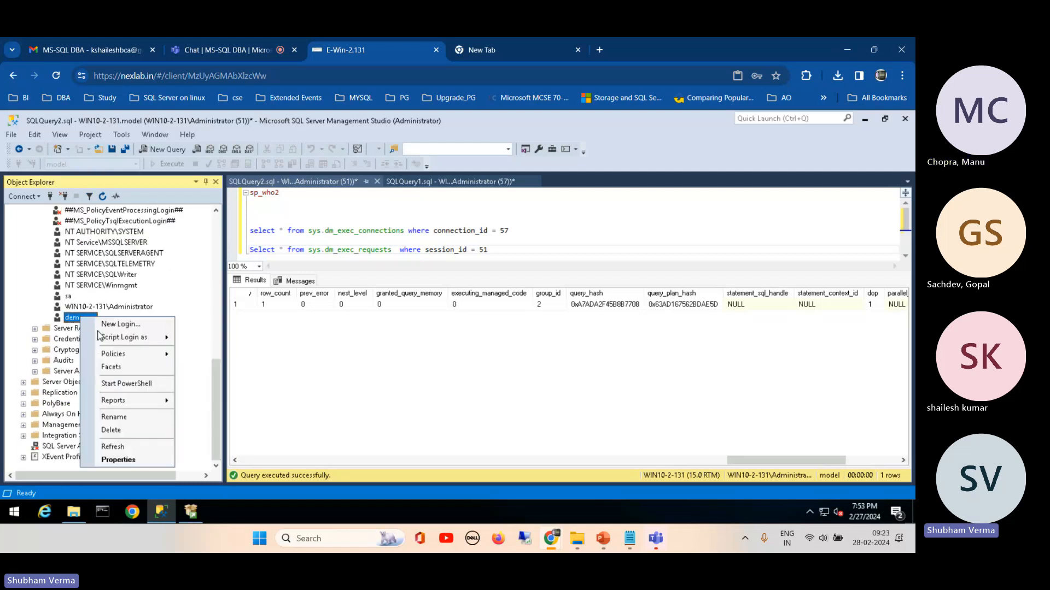
{"action": "left_click", "coordinate": [123, 431]}
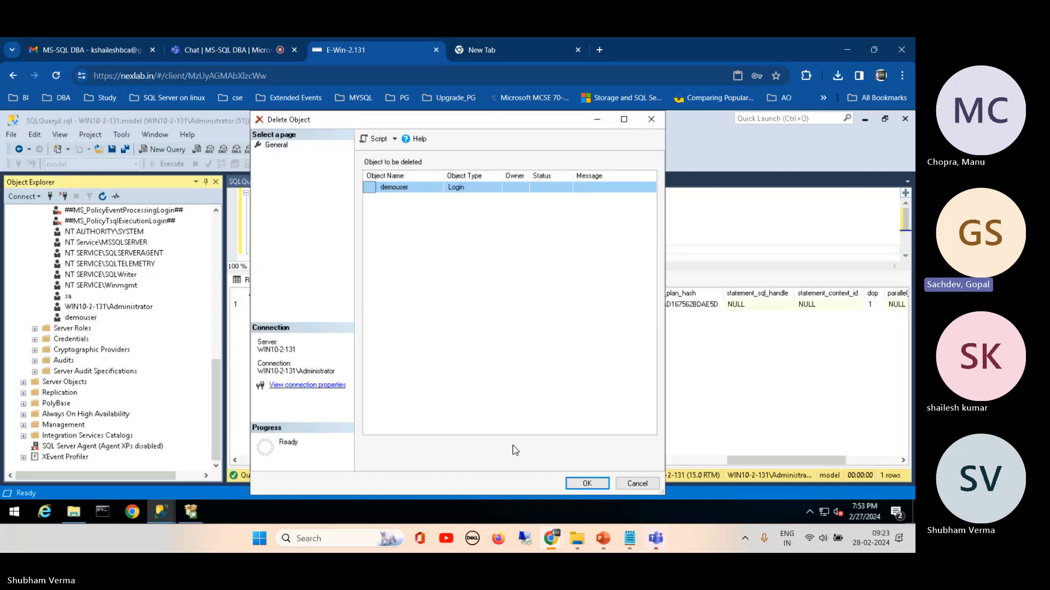
{"action": "left_click", "coordinate": [632, 485]}
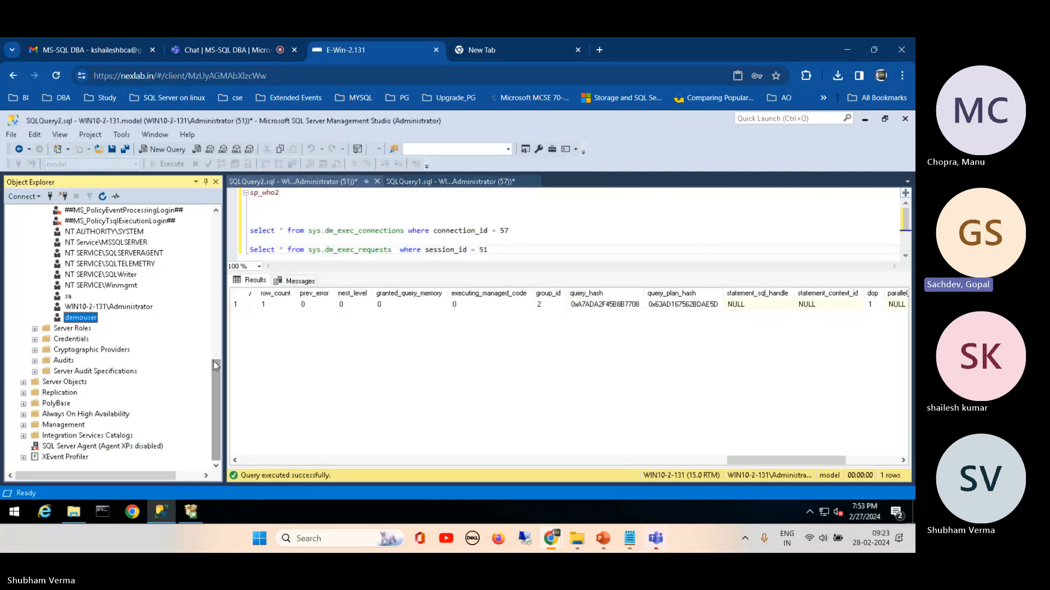
{"action": "left_click_drag", "start_coordinate": [214, 349], "coordinate": [222, 284]}
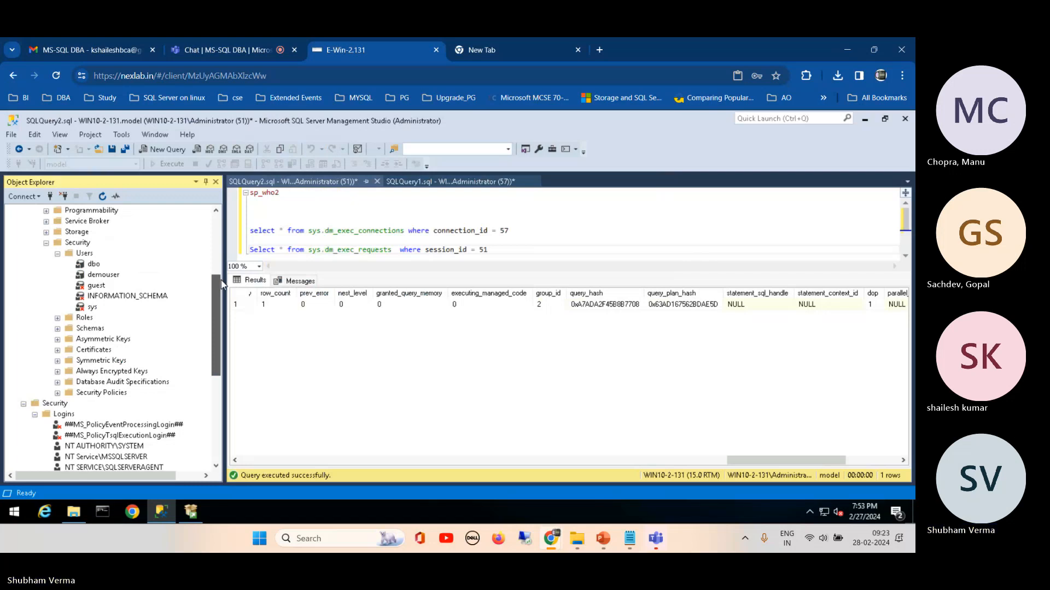
{"action": "left_click_drag", "start_coordinate": [221, 281], "coordinate": [217, 216]}
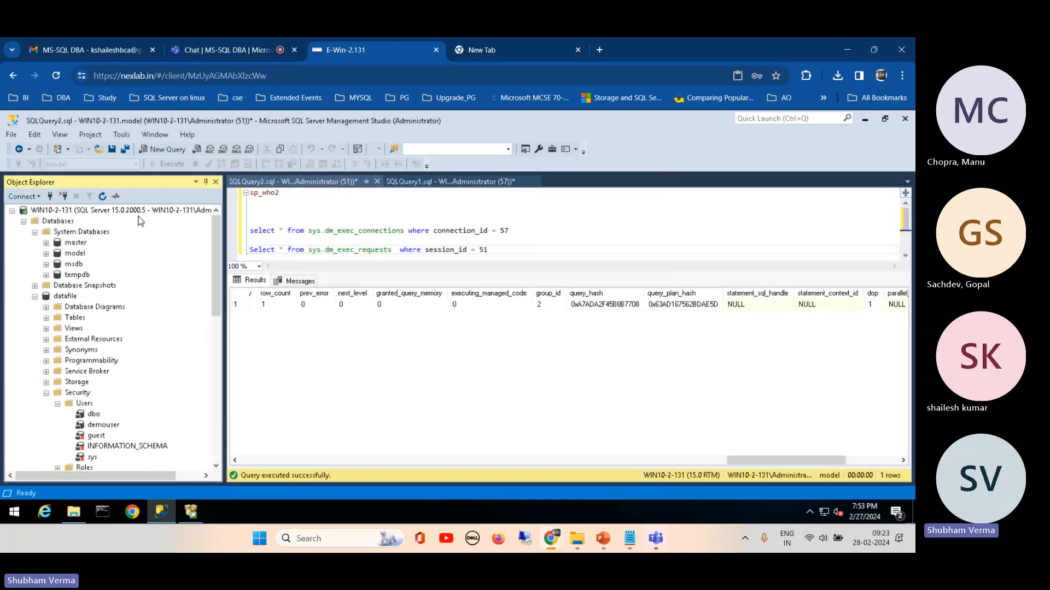
{"action": "left_click", "coordinate": [120, 210]}
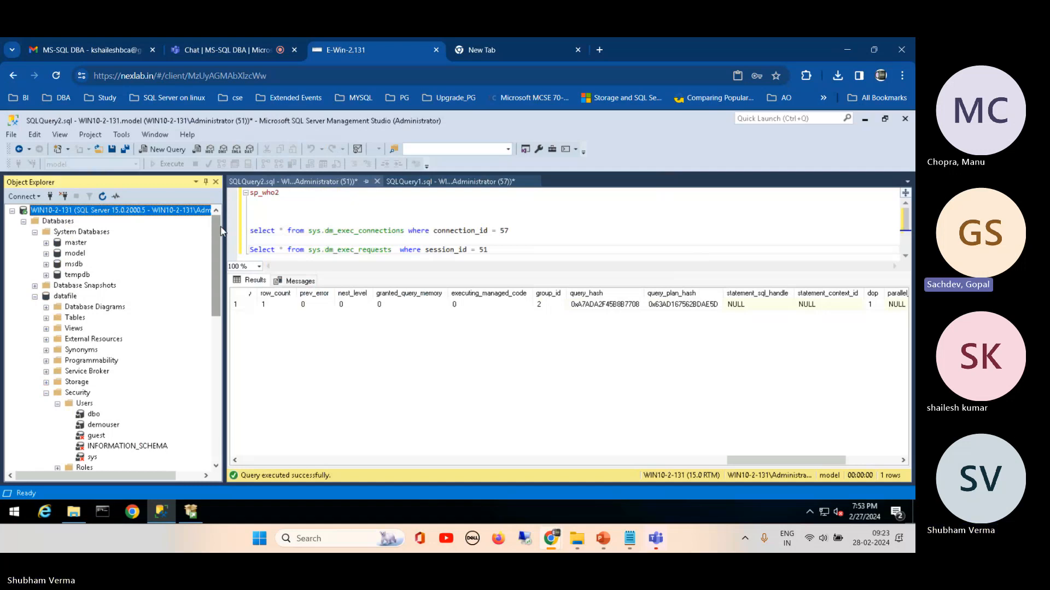
{"action": "mouse_move", "coordinate": [219, 225]}
{"action": "left_mouse_down"}
{"action": "mouse_move", "coordinate": [220, 234]}
{"action": "mouse_move", "coordinate": [220, 222]}
{"action": "left_mouse_up"}
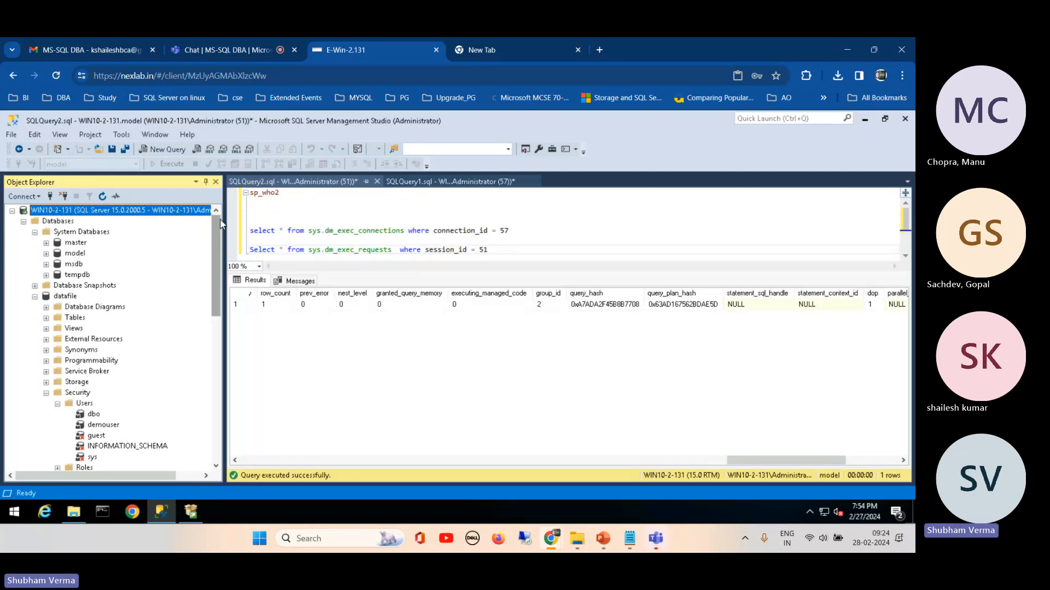
{"action": "mouse_move", "coordinate": [219, 221]}
{"action": "left_mouse_down"}
{"action": "mouse_move", "coordinate": [219, 258]}
{"action": "mouse_move", "coordinate": [219, 207]}
{"action": "left_mouse_up"}
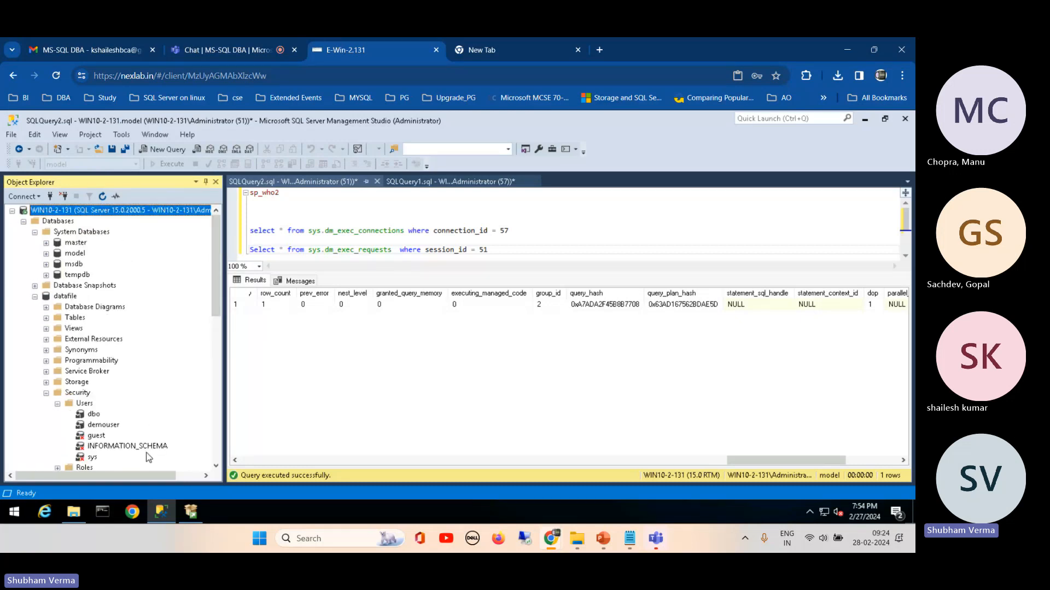
Step: View the remote computer's system properties from File Explorer and return to the object tree in SQL Server Management Studio
{"action": "left_click", "coordinate": [15, 511]}
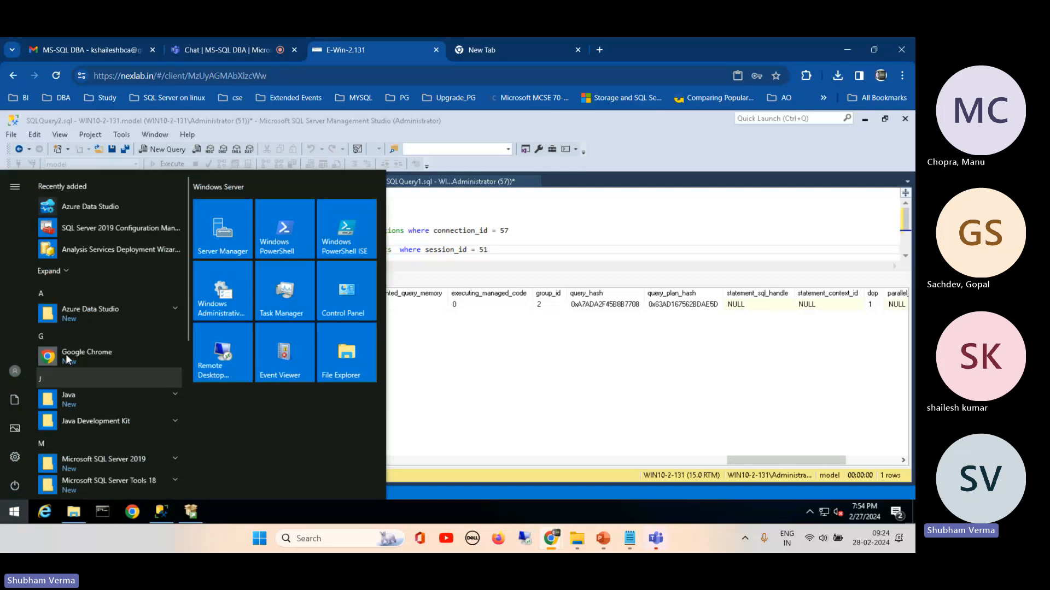
{"action": "left_click_drag", "start_coordinate": [188, 284], "coordinate": [182, 332]}
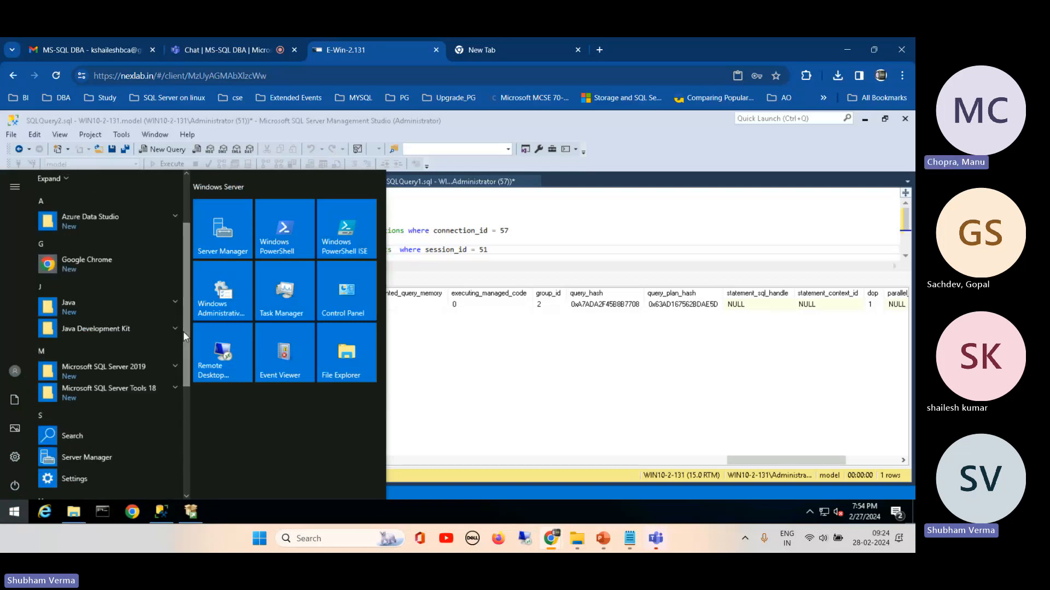
{"action": "left_click", "coordinate": [74, 512]}
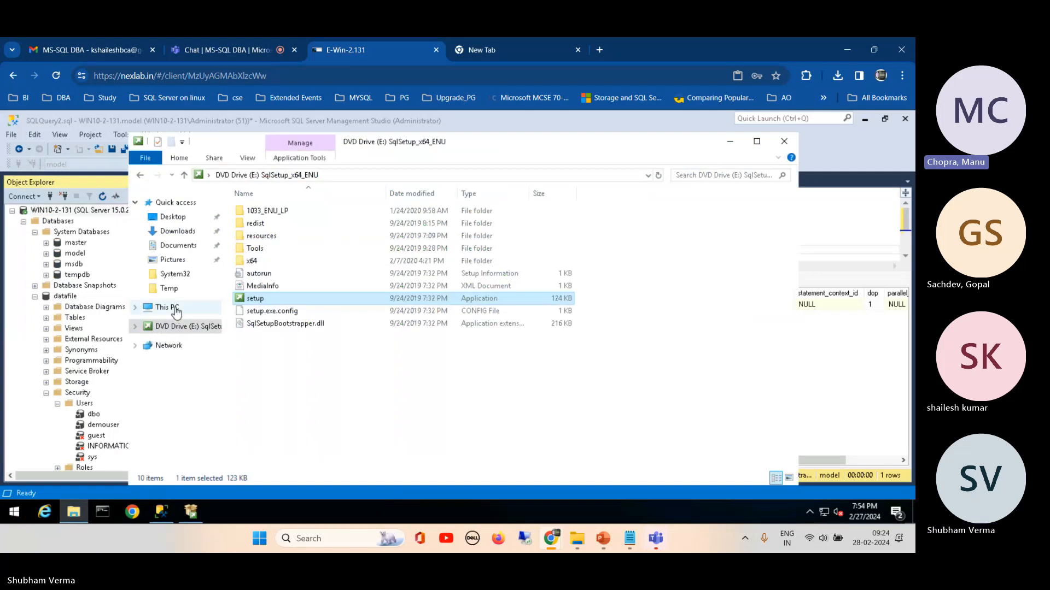
{"action": "right_click", "coordinate": [174, 308]}
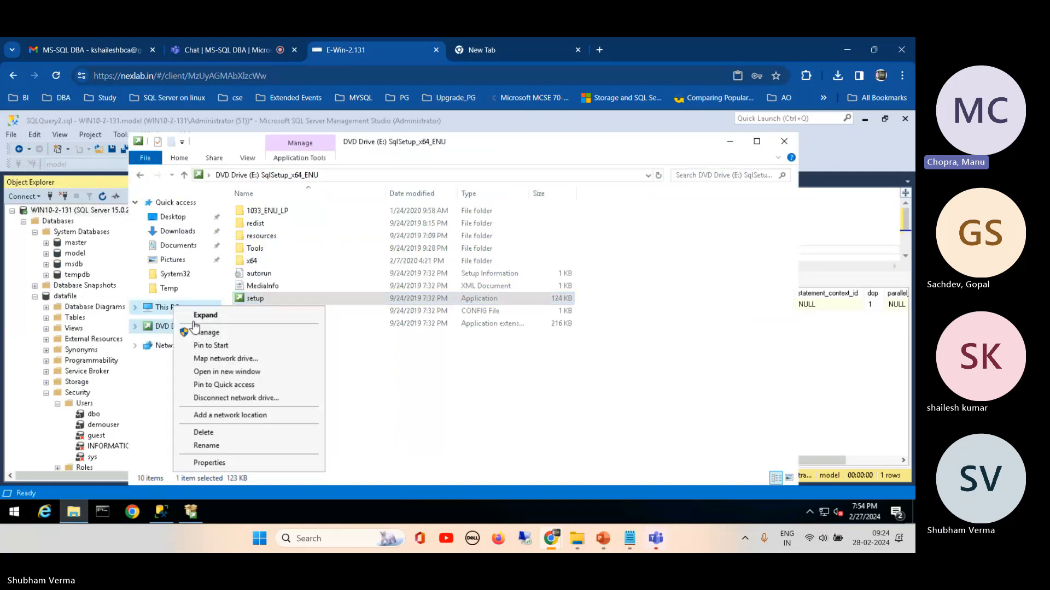
{"action": "left_click", "coordinate": [221, 467]}
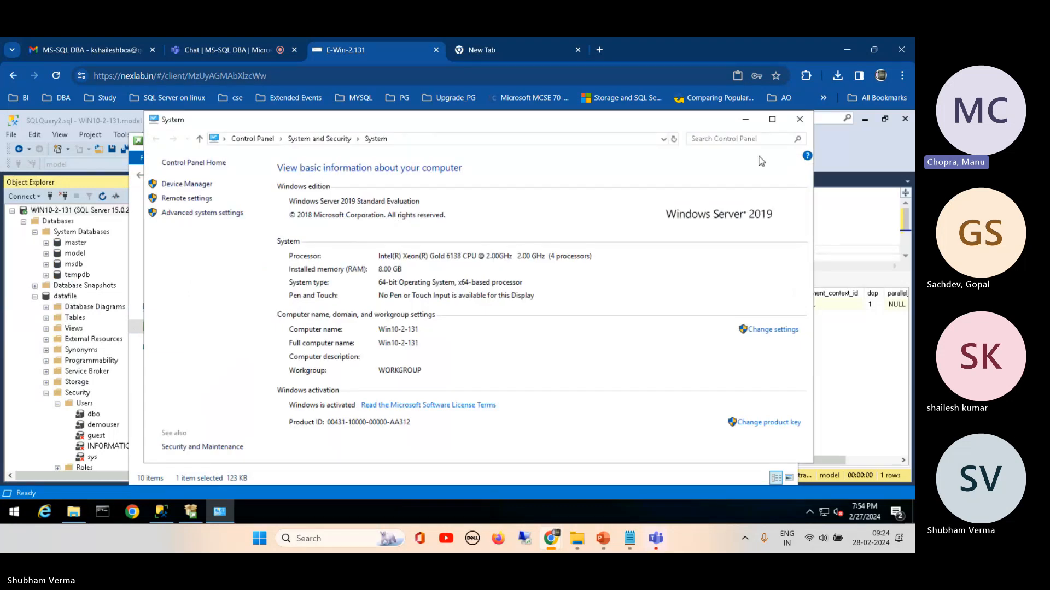
{"action": "left_click", "coordinate": [800, 126]}
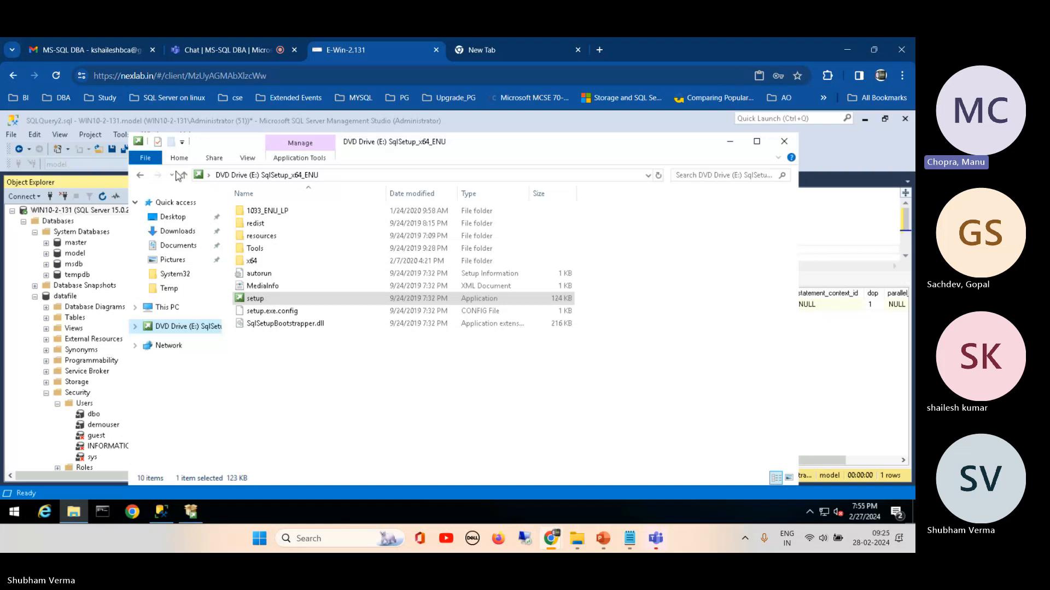
{"action": "left_click_drag", "start_coordinate": [463, 154], "coordinate": [589, 154]}
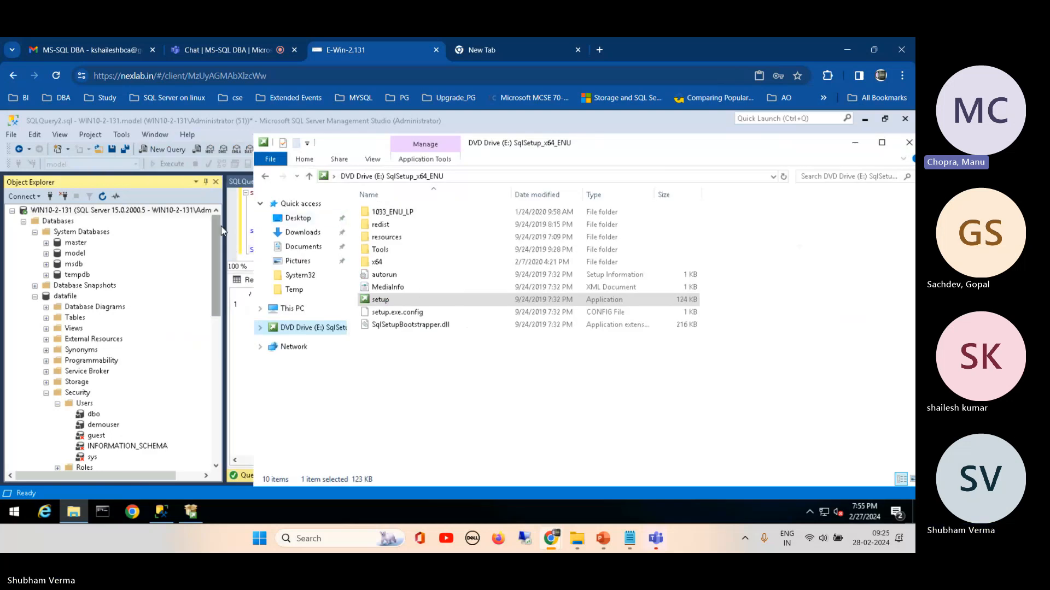
{"action": "mouse_move", "coordinate": [217, 233]}
{"action": "left_mouse_down"}
{"action": "mouse_move", "coordinate": [209, 330]}
{"action": "mouse_move", "coordinate": [210, 229]}
{"action": "left_mouse_up"}
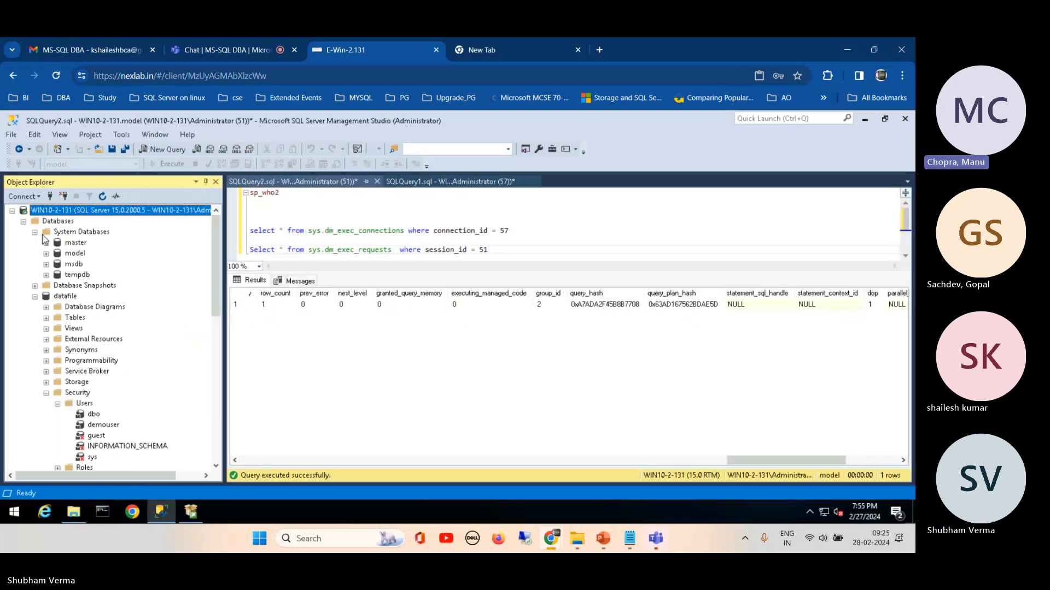
Step: Collapse the Databases and Security folders and disconnect the WIN10-2-131 server from Object Explorer
{"action": "left_click", "coordinate": [23, 222]}
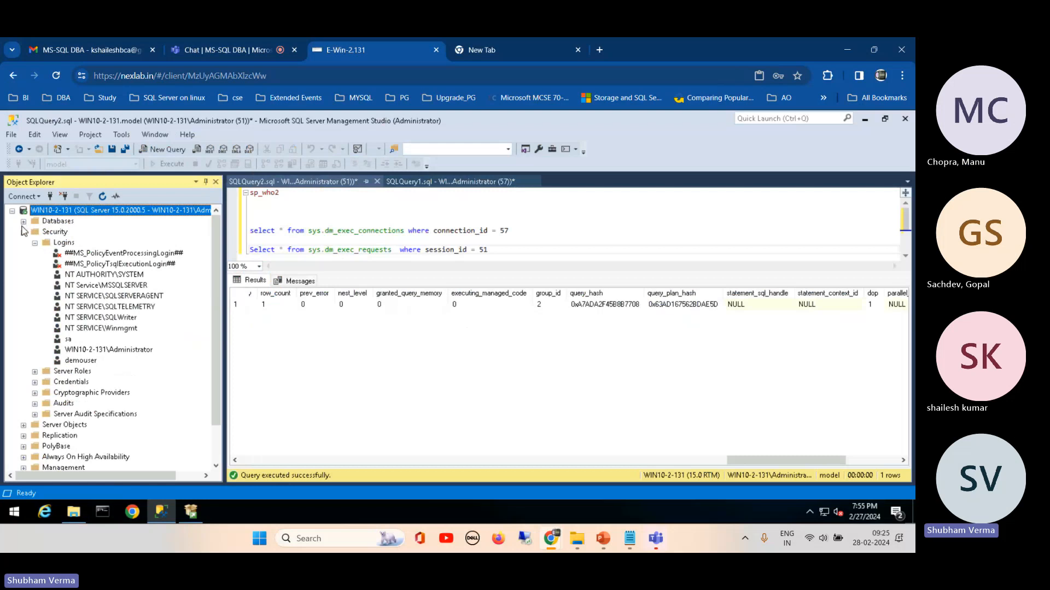
{"action": "left_click", "coordinate": [23, 232]}
{"action": "left_click", "coordinate": [64, 197]}
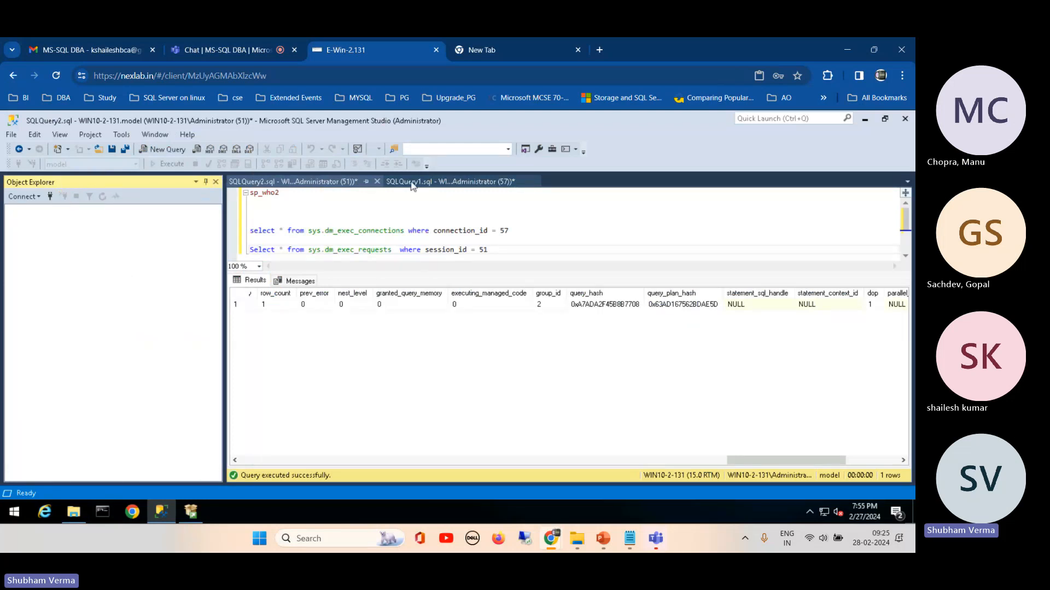
Step: Close the SQLQuery2.sql and SQLQuery1.sql query windows without saving their changes
{"action": "left_click", "coordinate": [377, 181]}
{"action": "left_click", "coordinate": [501, 382]}
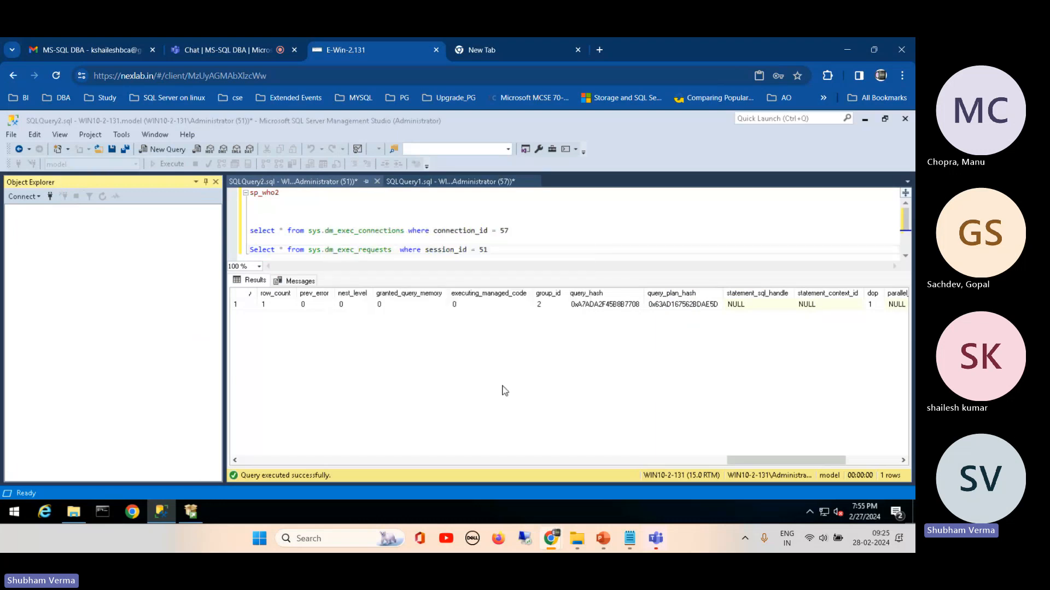
{"action": "left_click", "coordinate": [376, 182]}
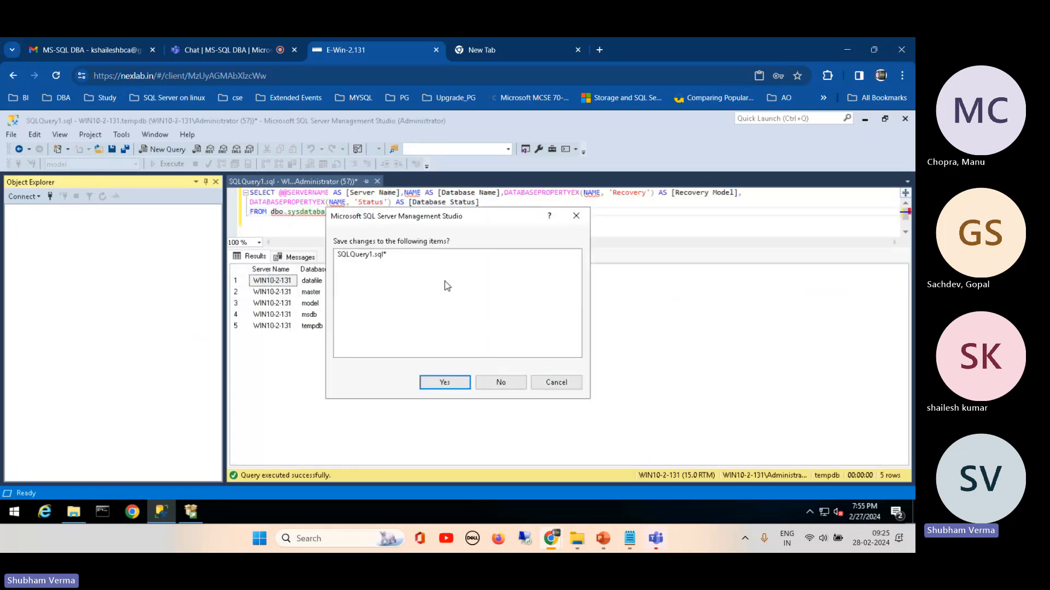
{"action": "left_click", "coordinate": [500, 382]}
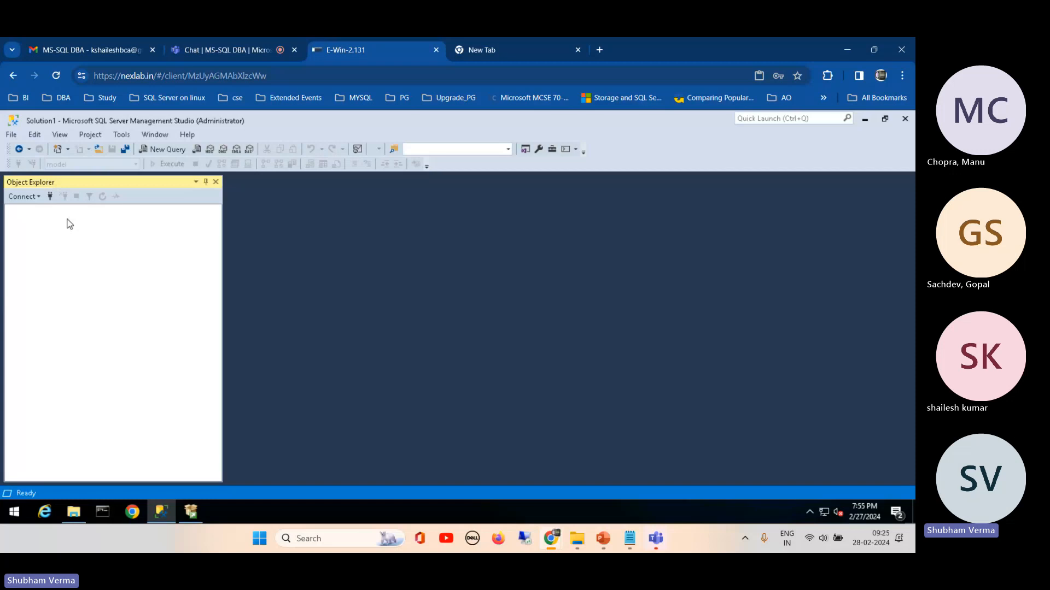
Step: Connect to the database engine WIN10-2-131 using SQL Server Authentication with the sa login and its password
{"action": "left_click", "coordinate": [28, 201]}
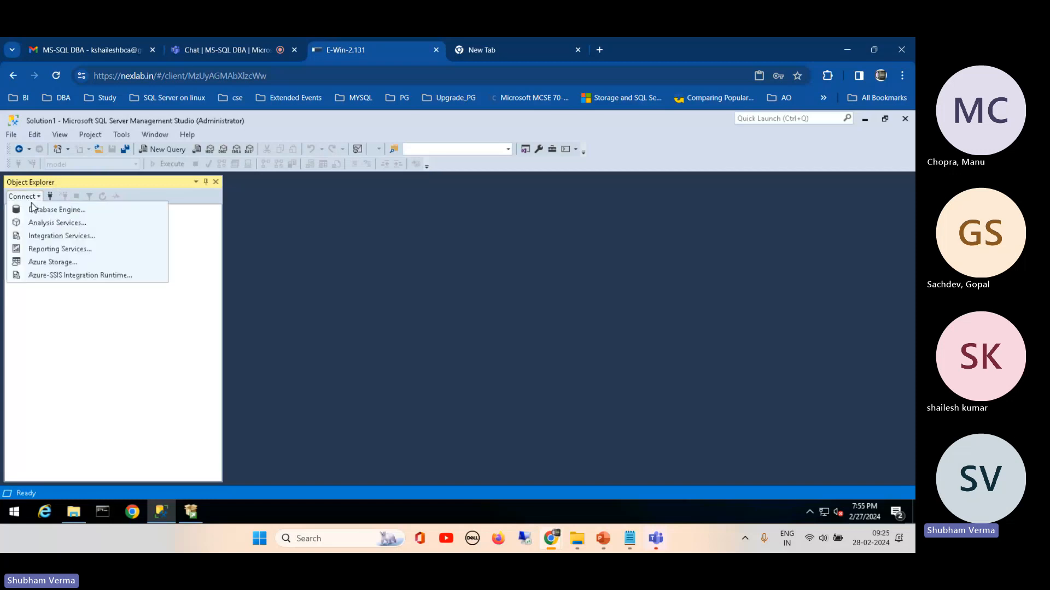
{"action": "left_click", "coordinate": [48, 209]}
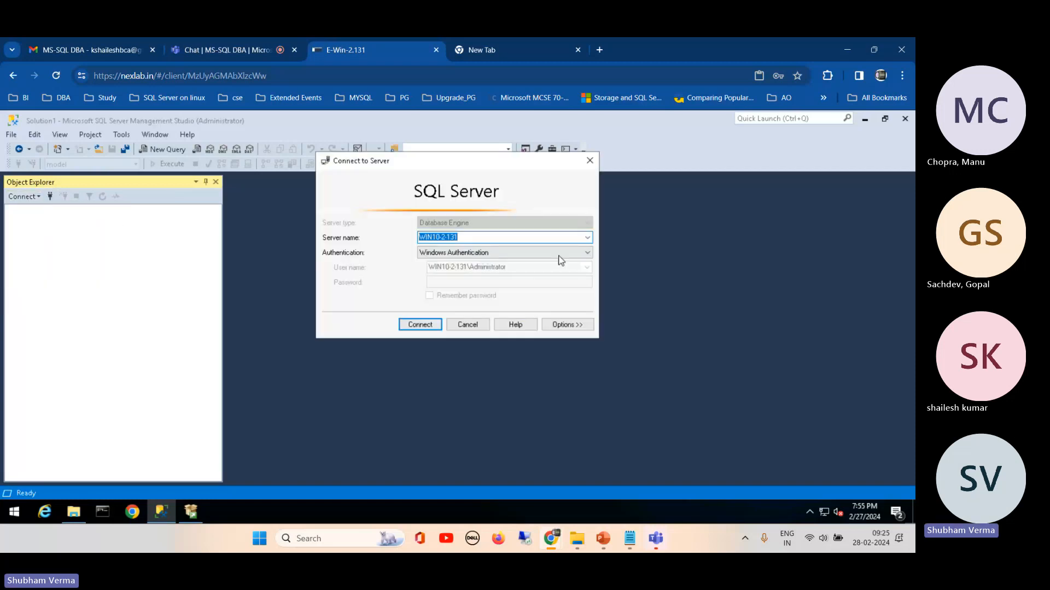
{"action": "left_click", "coordinate": [582, 251]}
{"action": "left_click", "coordinate": [510, 271]}
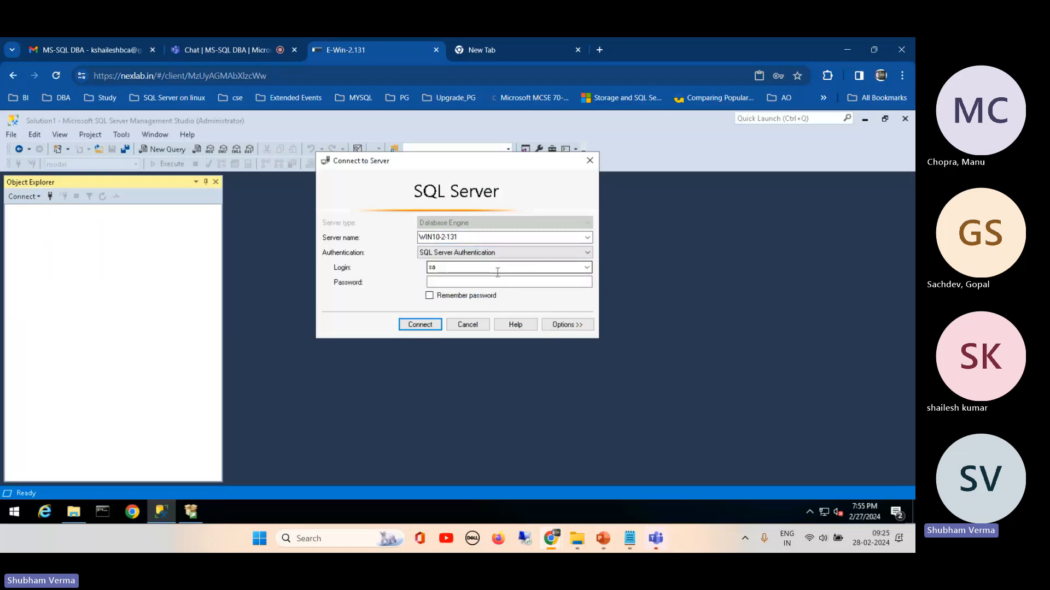
{"action": "left_click", "coordinate": [486, 282]}
{"action": "double_click", "coordinate": [432, 268]}
{"action": "left_click", "coordinate": [434, 281]}
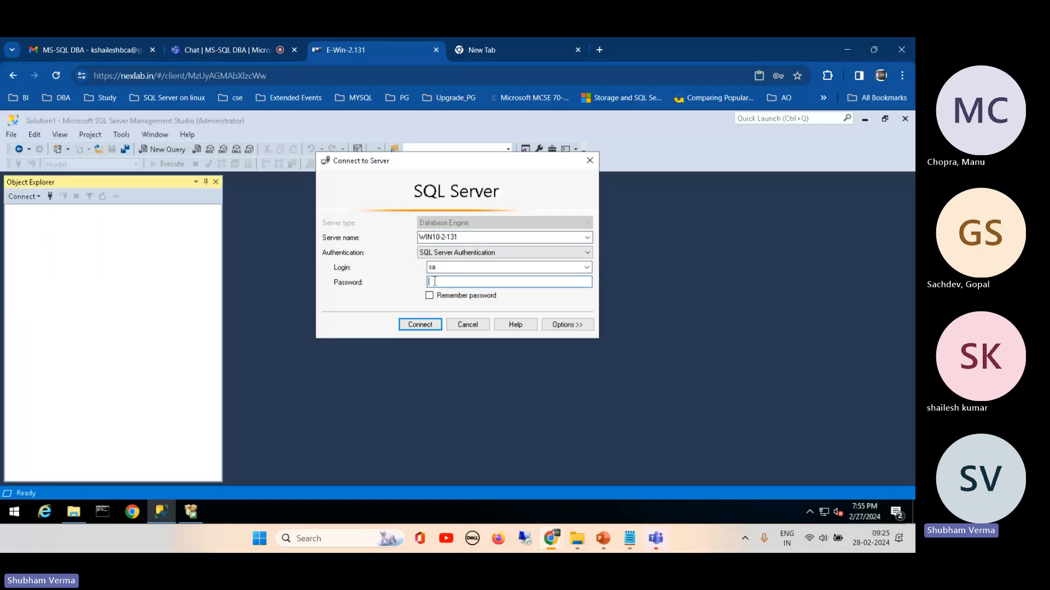
{"action": "type", "text": "*********"}
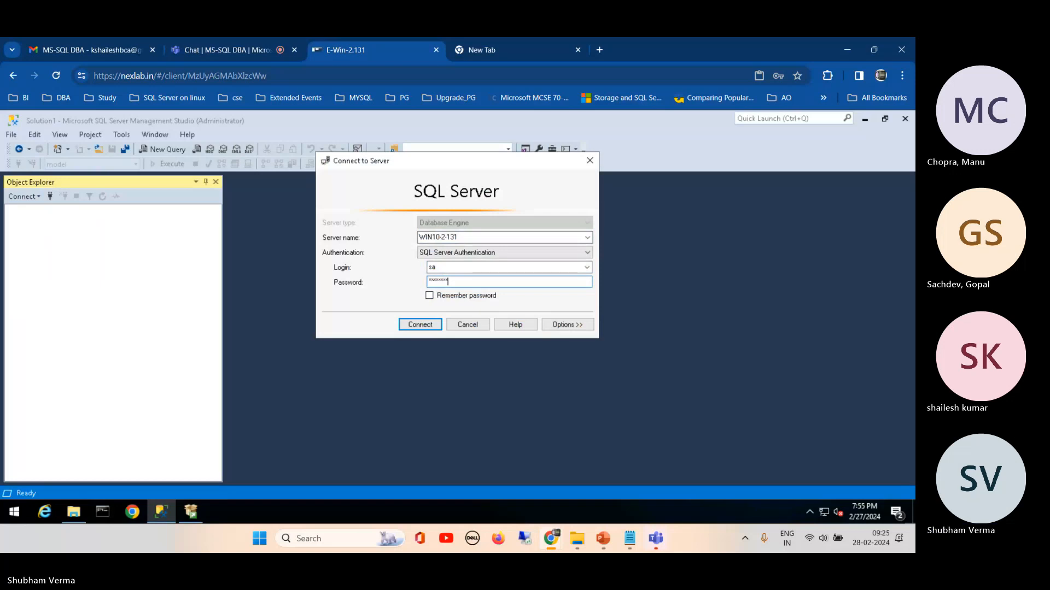
{"action": "key", "text": "Return"}
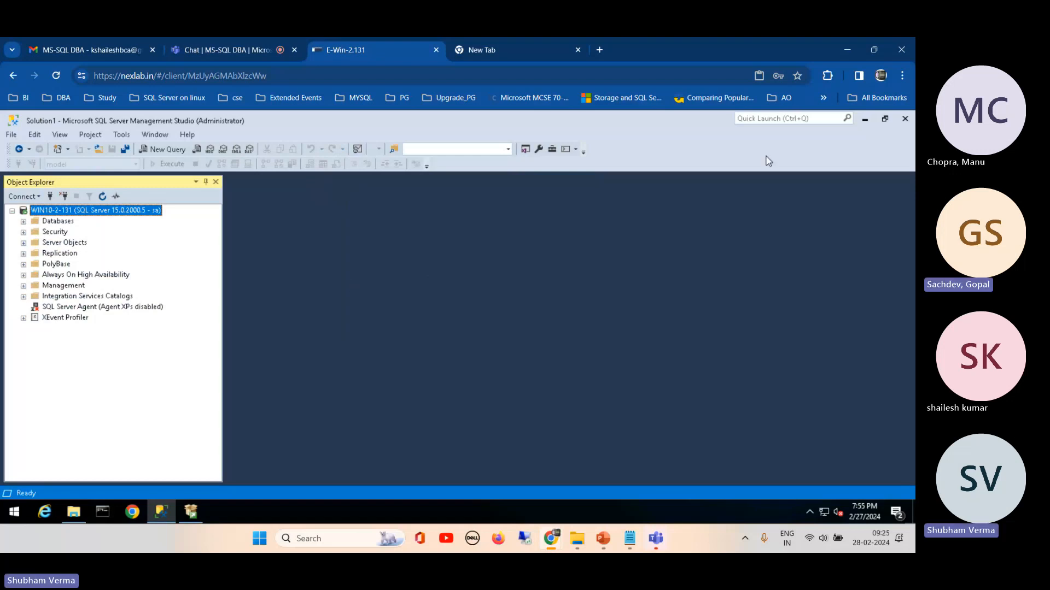
Step: Close SQL Server Management Studio, minimize the File Explorer window, and relaunch Management Studio from Microsoft SQL Server Tools 18
{"action": "left_click", "coordinate": [905, 119]}
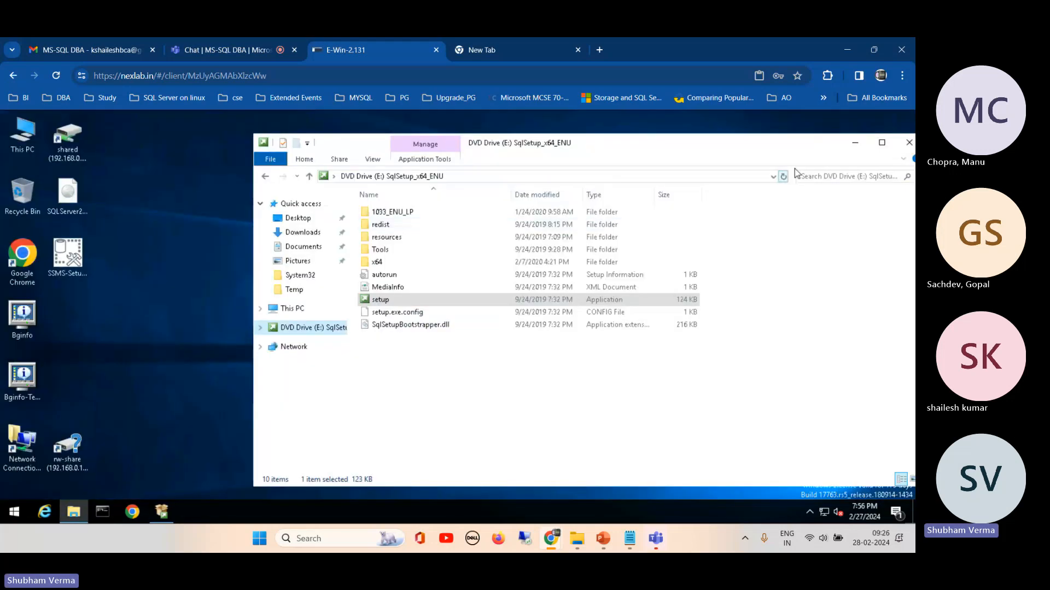
{"action": "left_click", "coordinate": [856, 146]}
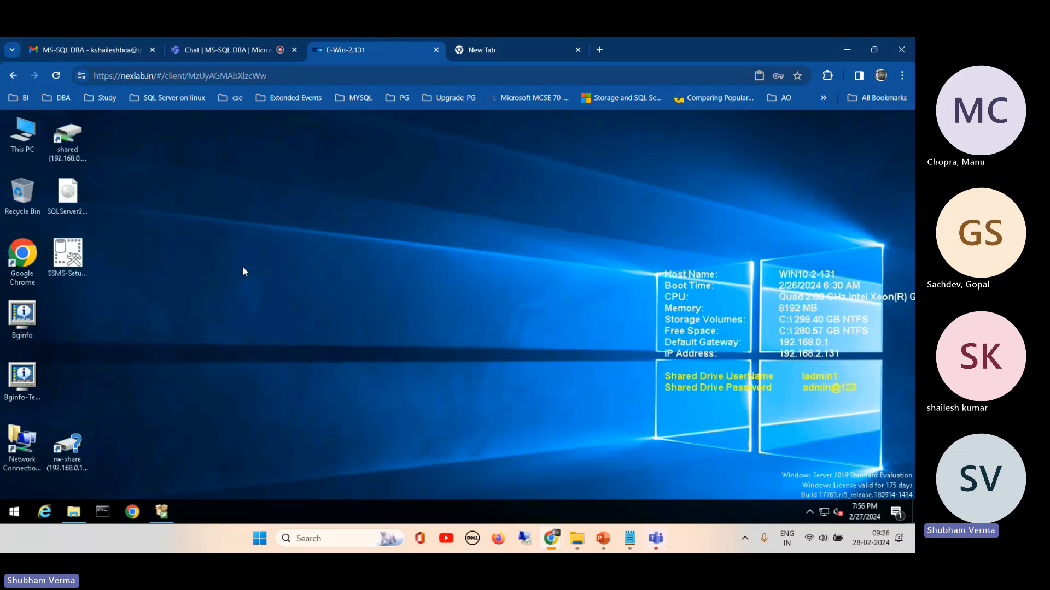
{"action": "left_click", "coordinate": [25, 514]}
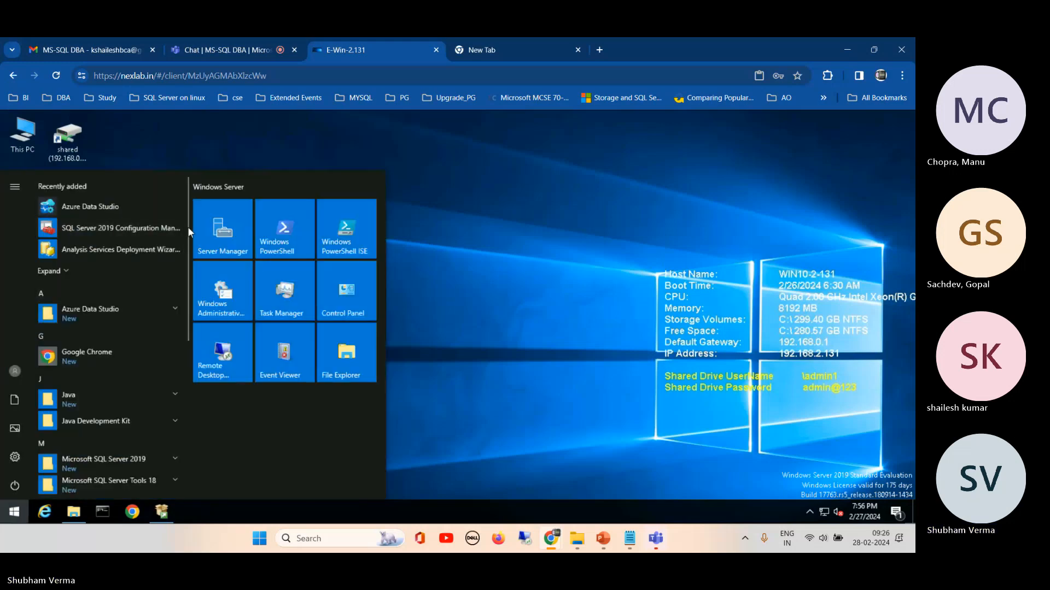
{"action": "left_click_drag", "start_coordinate": [187, 228], "coordinate": [185, 343]}
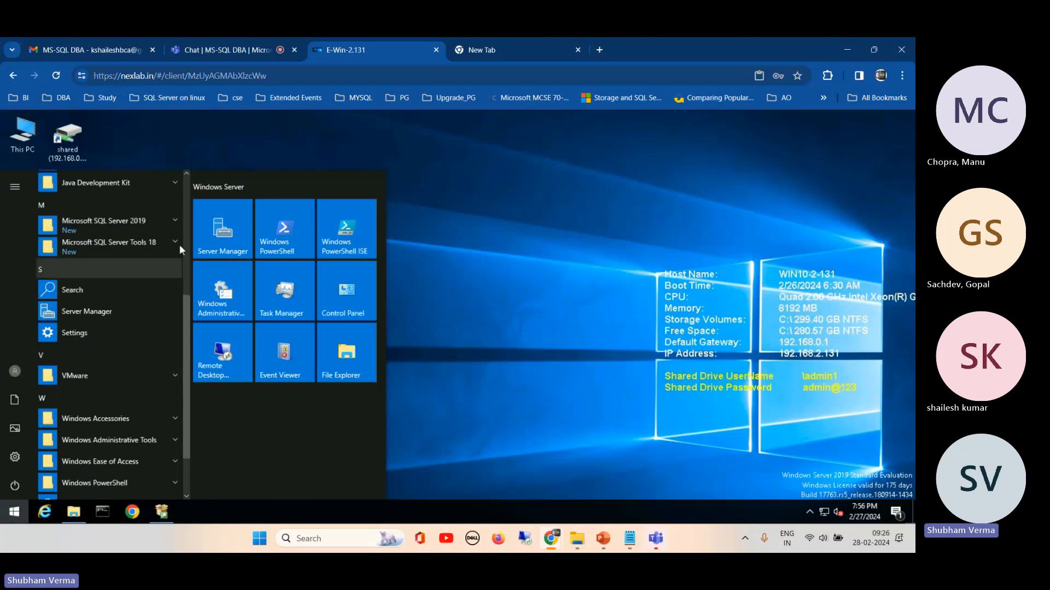
{"action": "left_click", "coordinate": [173, 238]}
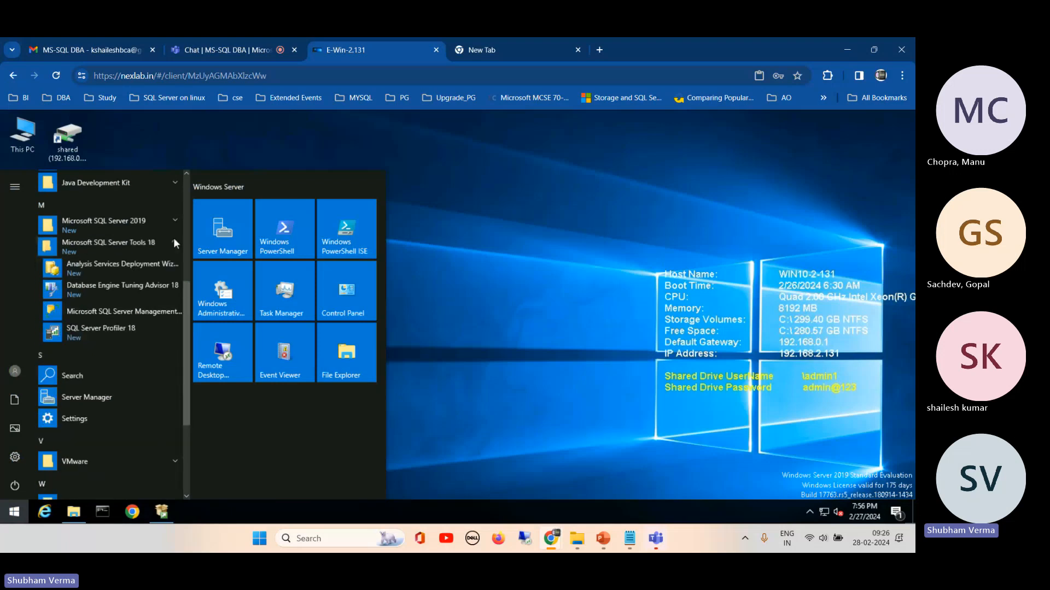
{"action": "left_click", "coordinate": [132, 312]}
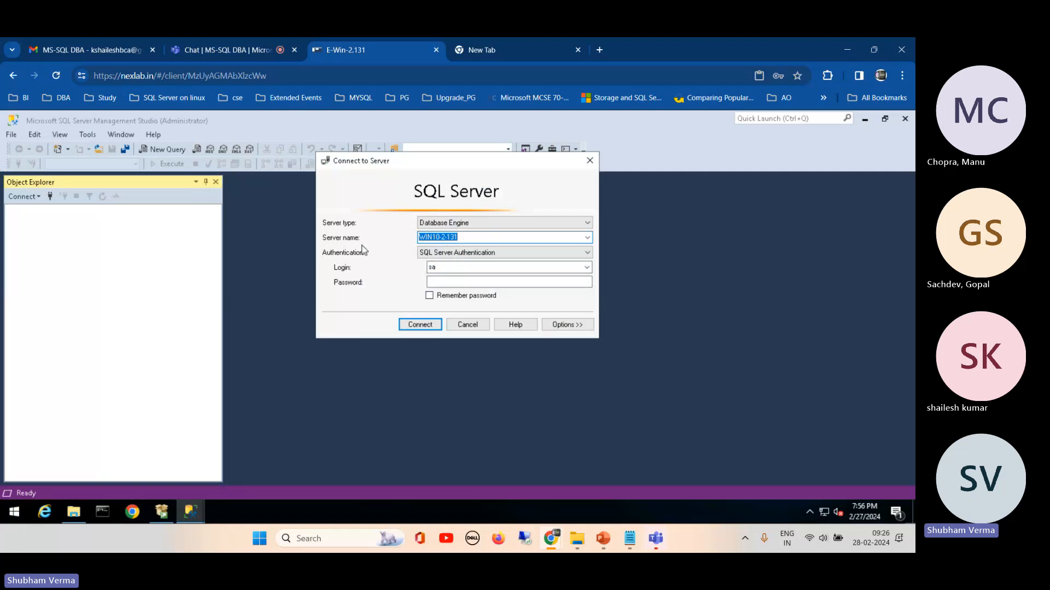
Step: Keep server WIN10-2-131 and SQL Server Authentication with login sa, enter the sa password, and connect
{"action": "left_click", "coordinate": [475, 236]}
{"action": "left_click_drag", "start_coordinate": [539, 241], "coordinate": [396, 246]}
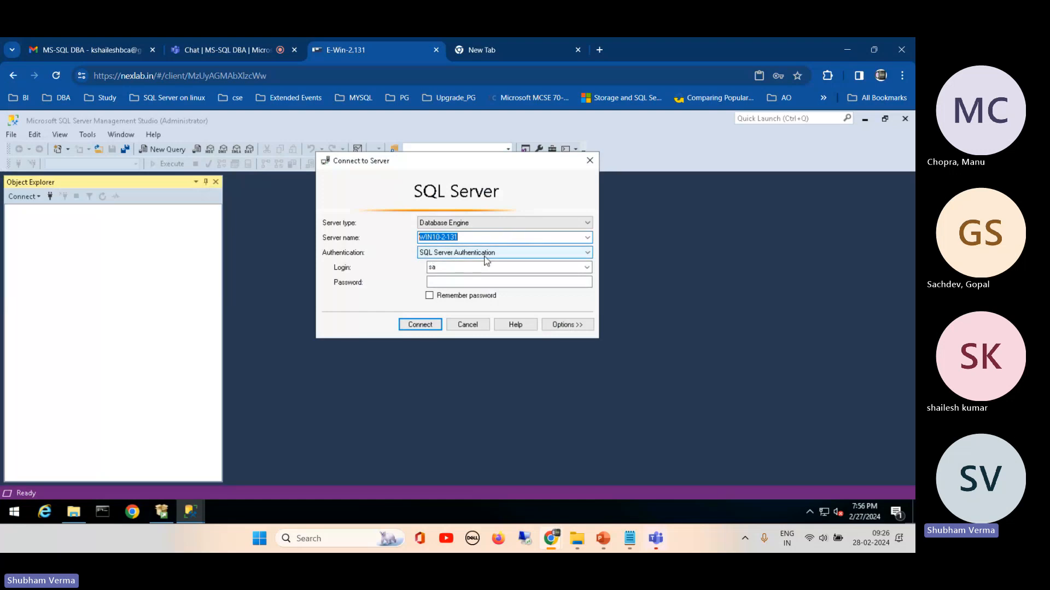
{"action": "double_click", "coordinate": [451, 270]}
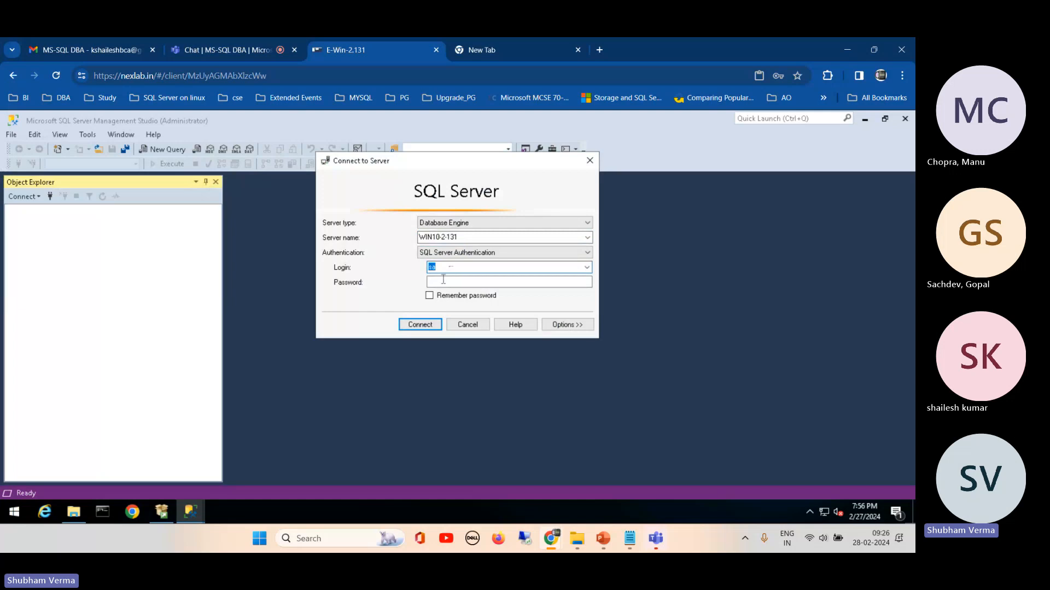
{"action": "left_click", "coordinate": [443, 280]}
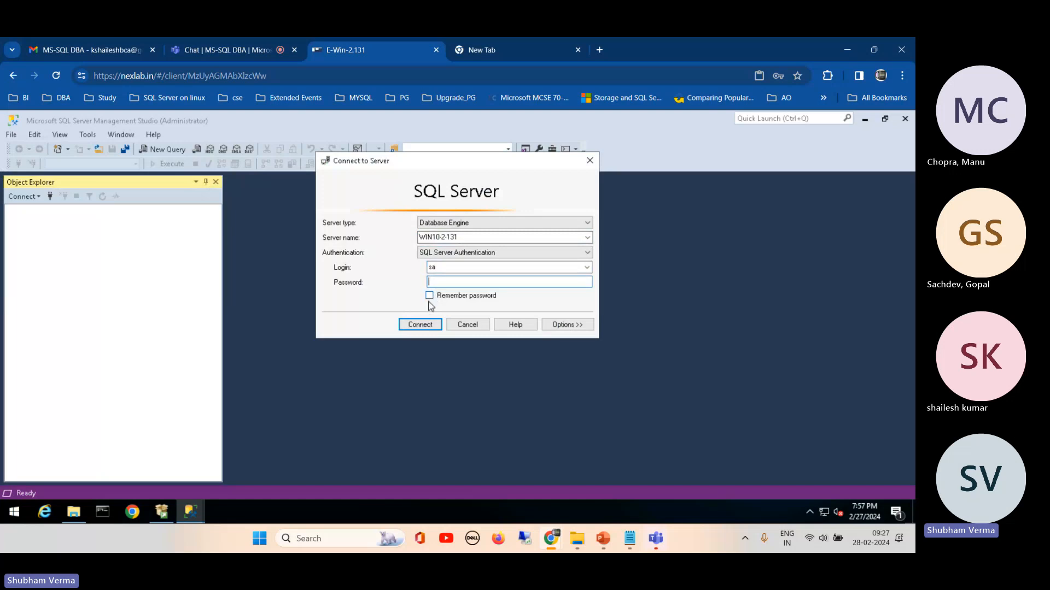
{"action": "type", "text": "********"}
{"action": "key", "text": "Return"}
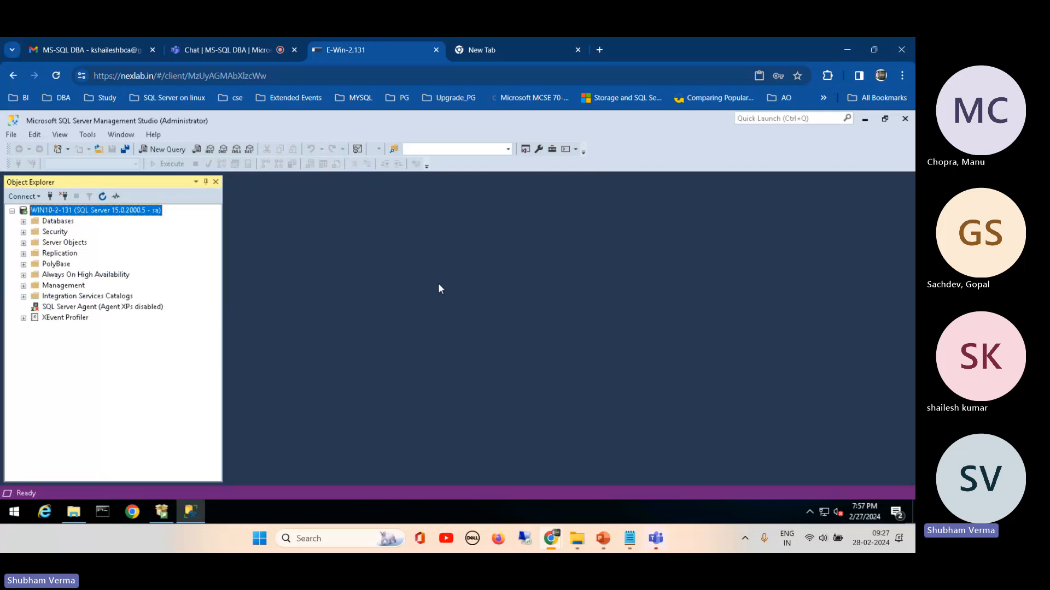
Step: Add a second database engine connection to WIN10-2-131 using Windows Authentication
{"action": "left_click", "coordinate": [24, 197]}
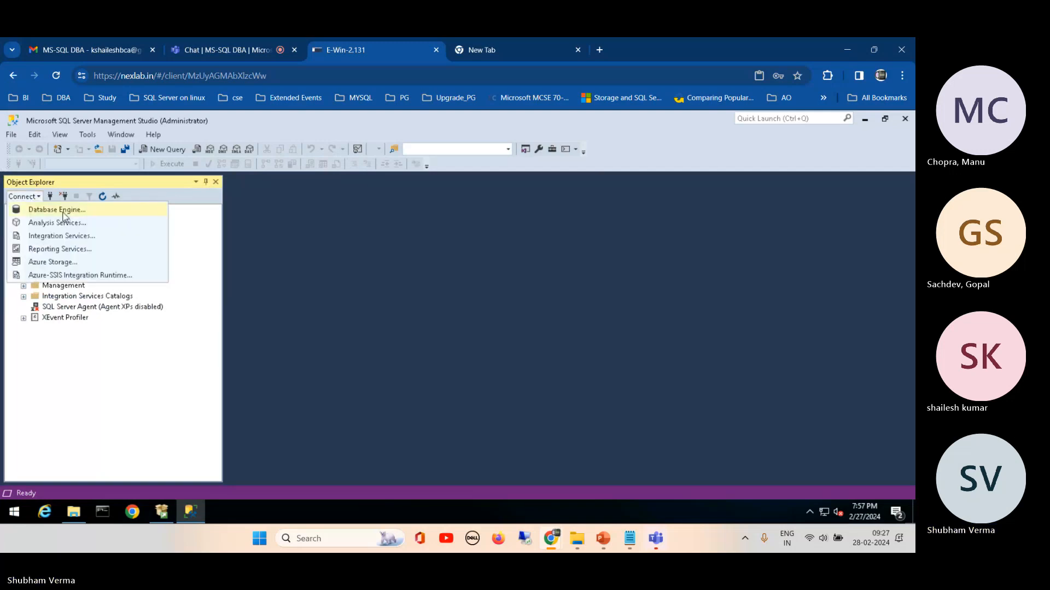
{"action": "left_click", "coordinate": [57, 210]}
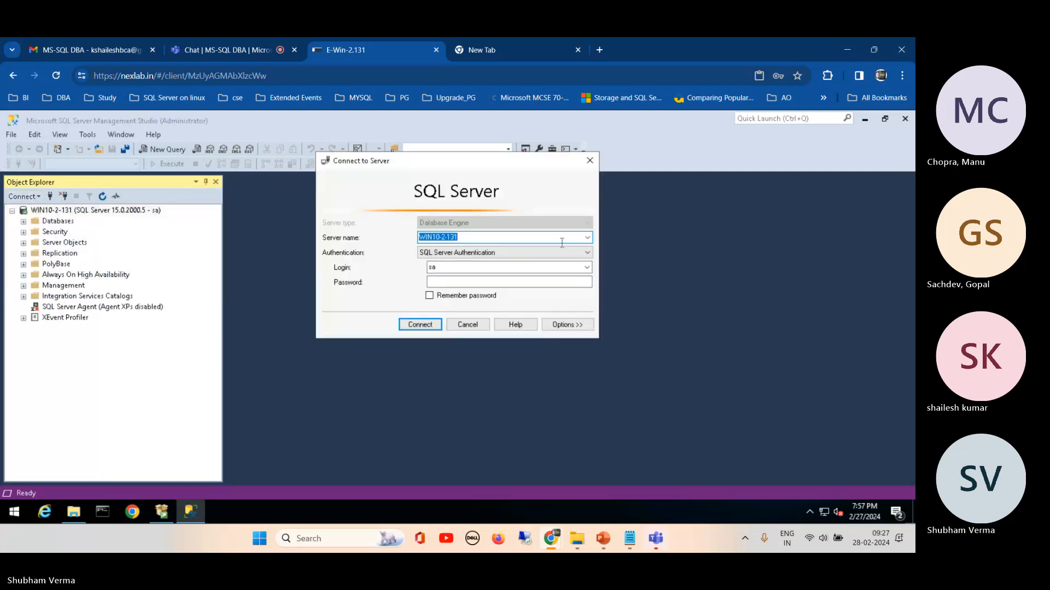
{"action": "left_click", "coordinate": [588, 237]}
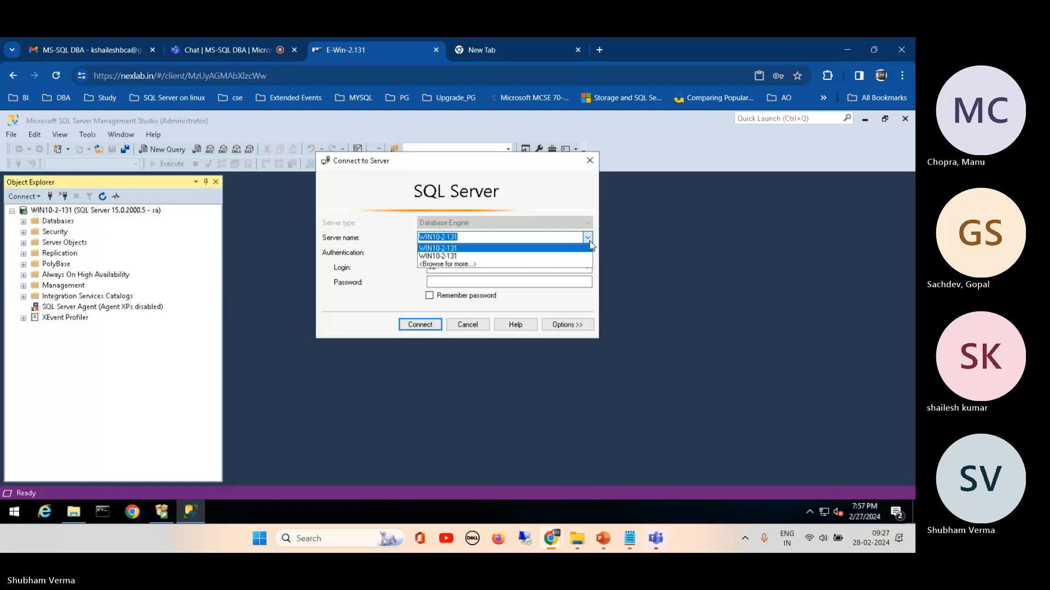
{"action": "left_click", "coordinate": [455, 257]}
{"action": "left_click", "coordinate": [476, 254]}
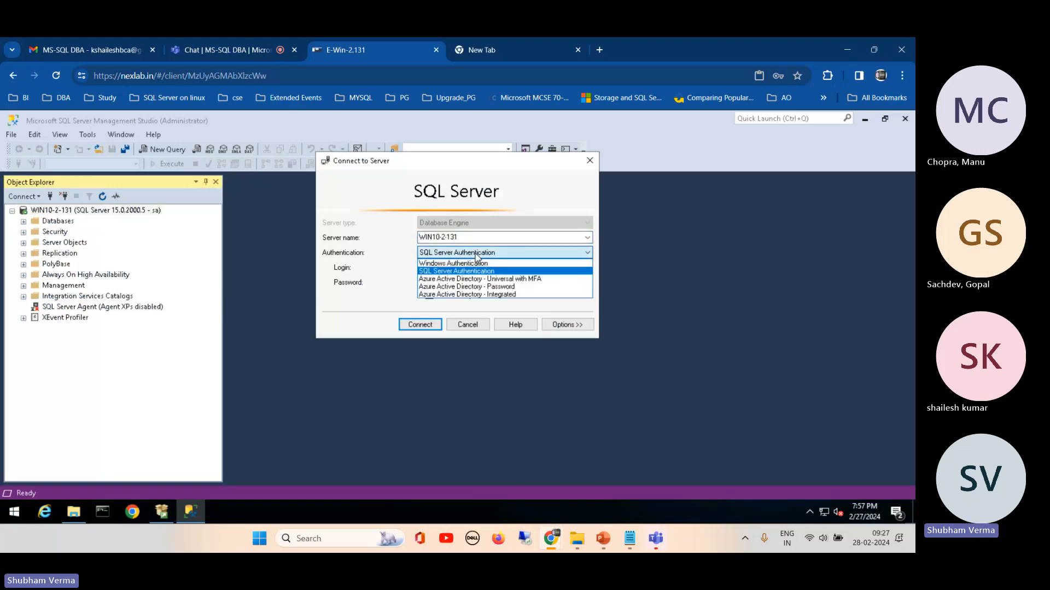
{"action": "left_click", "coordinate": [462, 263]}
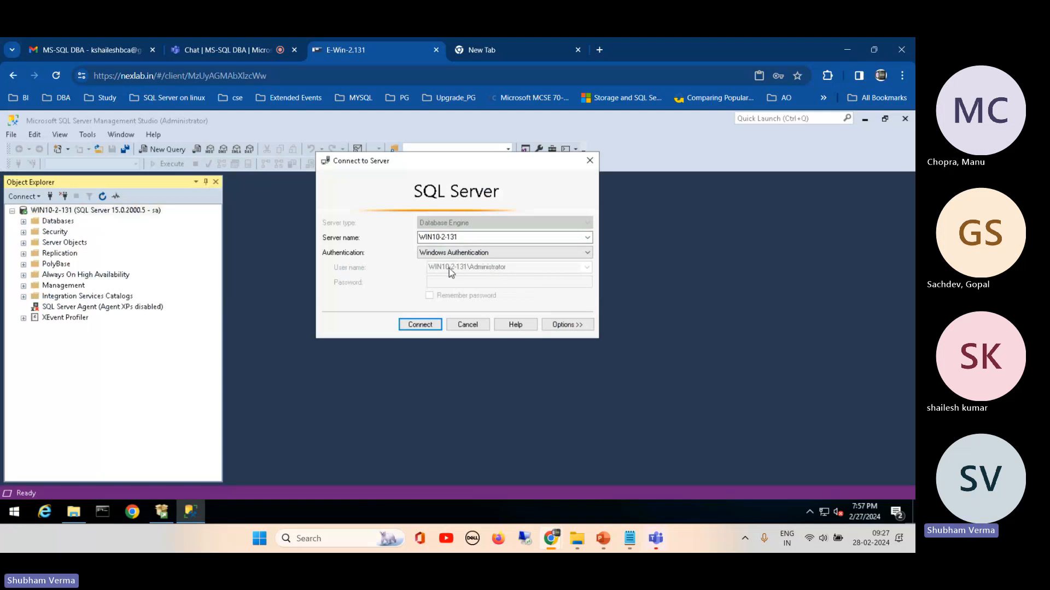
{"action": "left_click", "coordinate": [425, 326]}
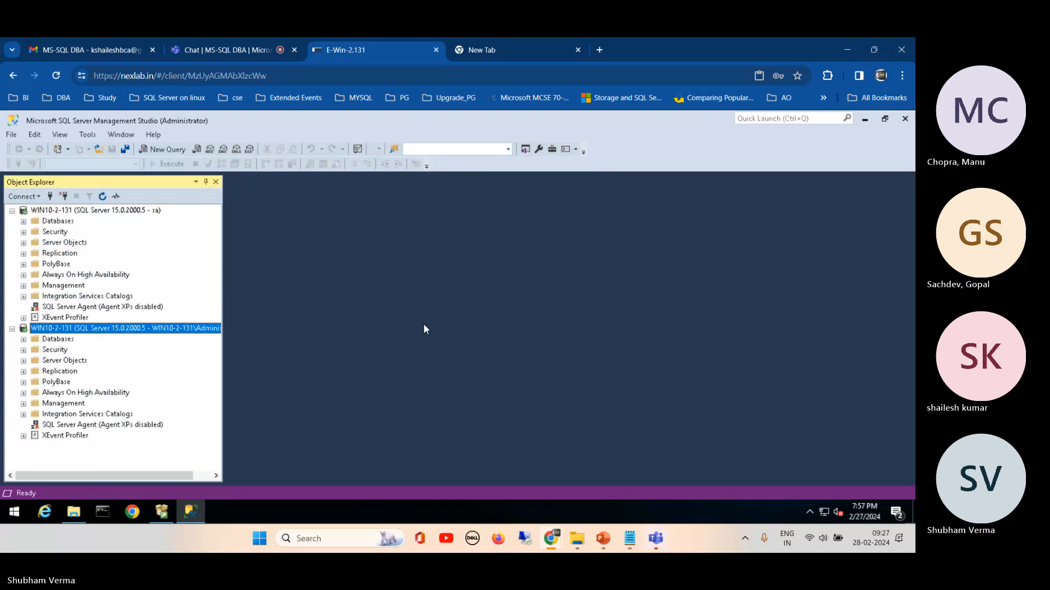
Step: Examine the authentication options for another database engine connection, including Azure Active Directory - Universal with MFA, and cancel the connection
{"action": "left_click", "coordinate": [32, 196]}
{"action": "left_click", "coordinate": [36, 210]}
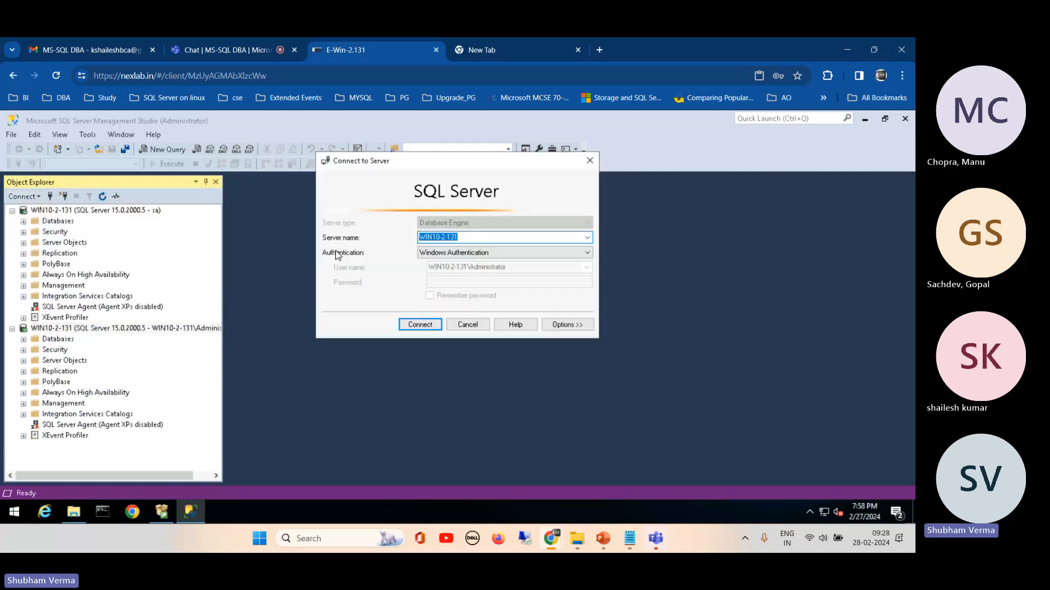
{"action": "left_click", "coordinate": [531, 263]}
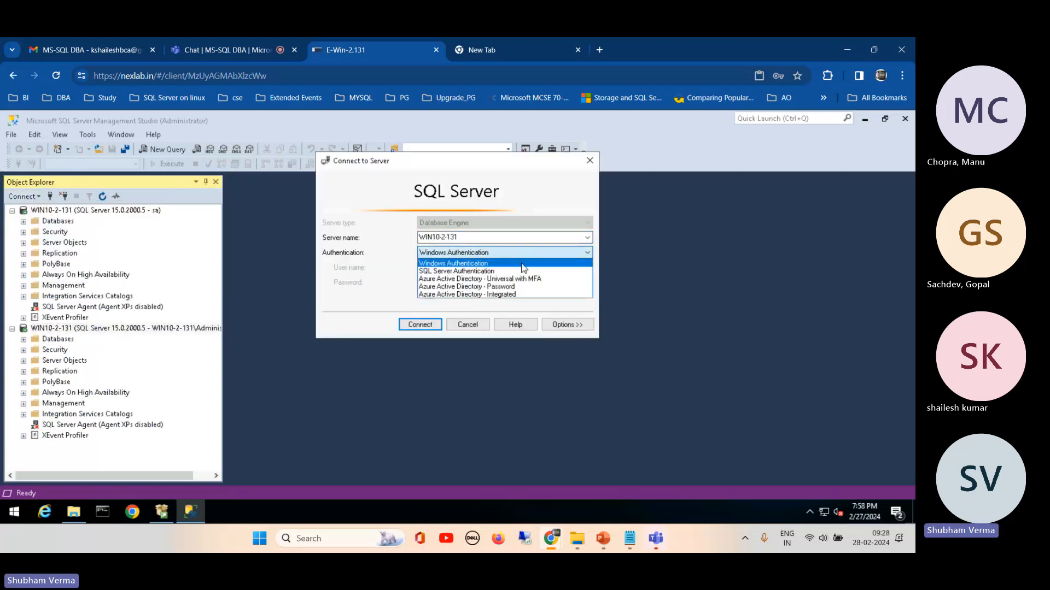
{"action": "left_click", "coordinate": [511, 280]}
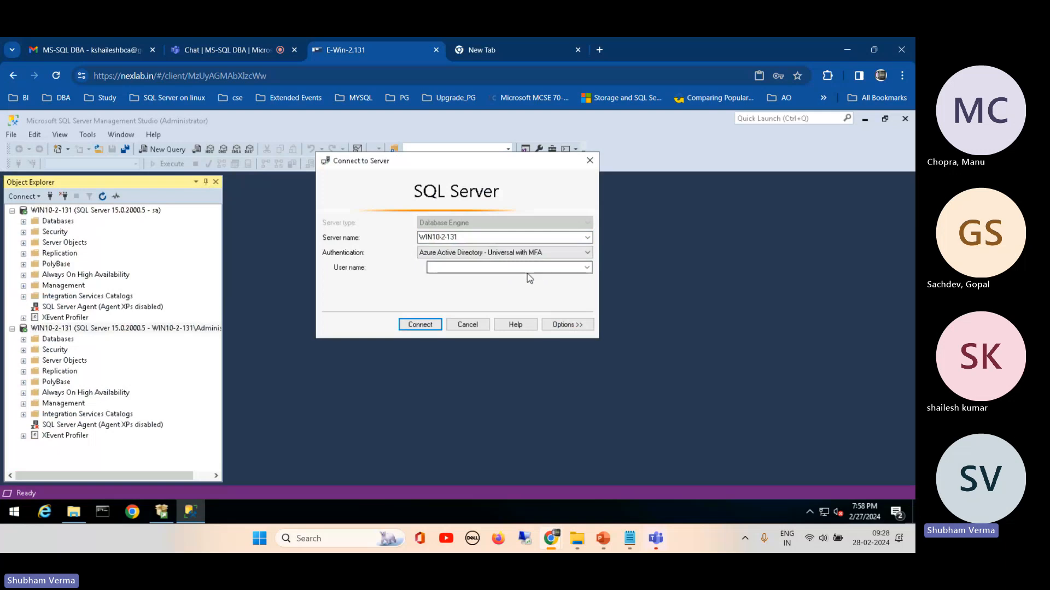
{"action": "left_click", "coordinate": [586, 268]}
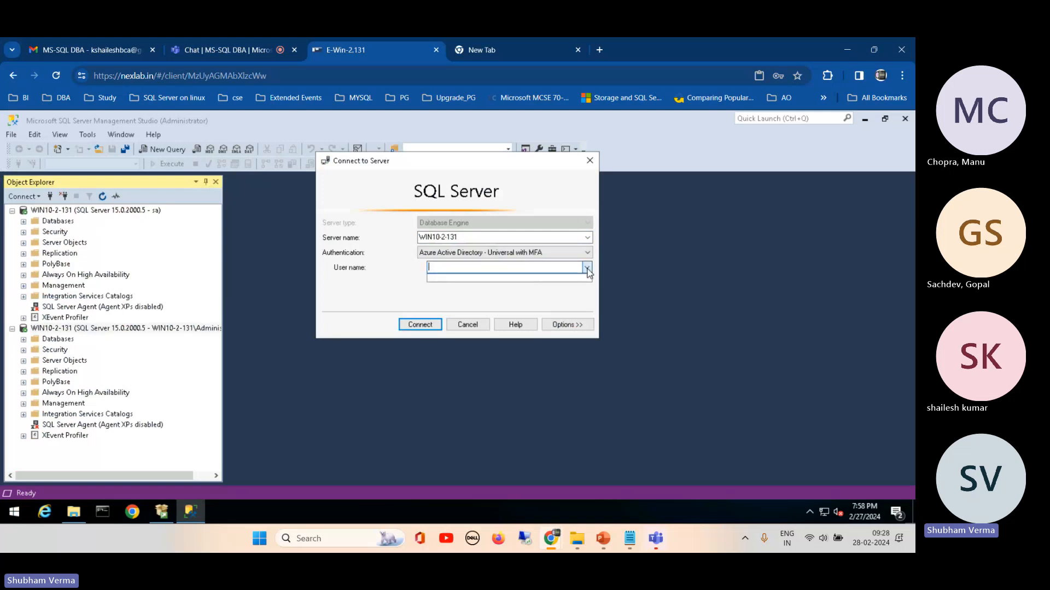
{"action": "left_click", "coordinate": [505, 272]}
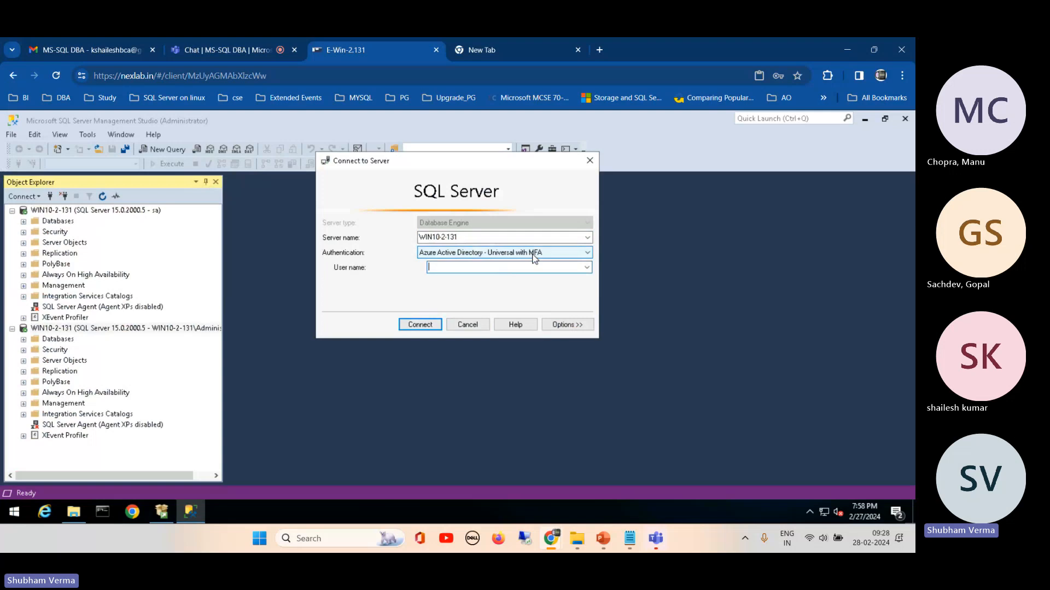
{"action": "left_click", "coordinate": [471, 327]}
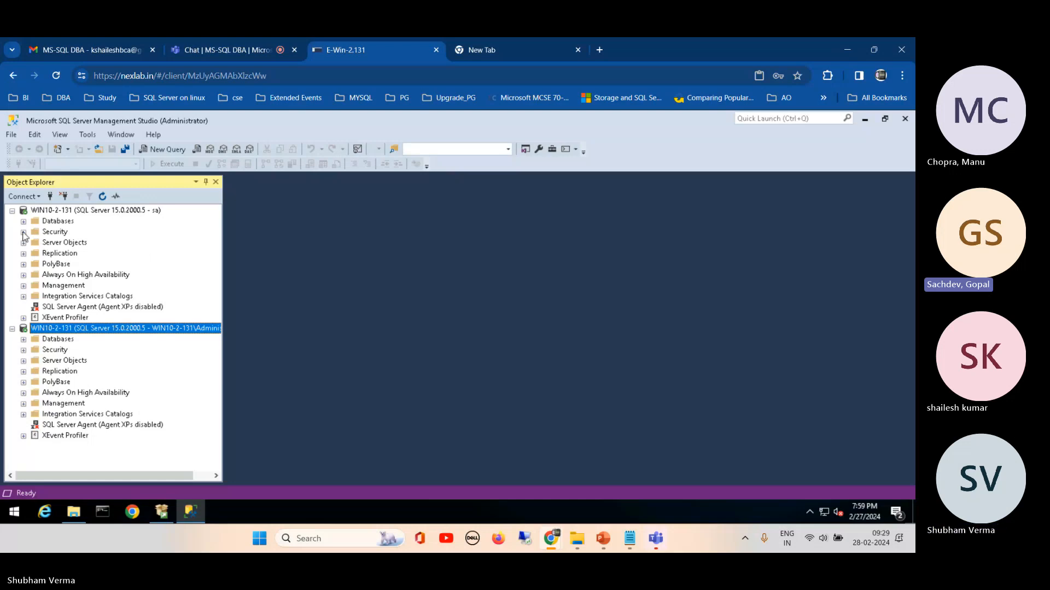
Step: Expand the sa connection's Security folder, open a new query, and write the note "windows user need db reader role"
{"action": "left_click", "coordinate": [24, 232]}
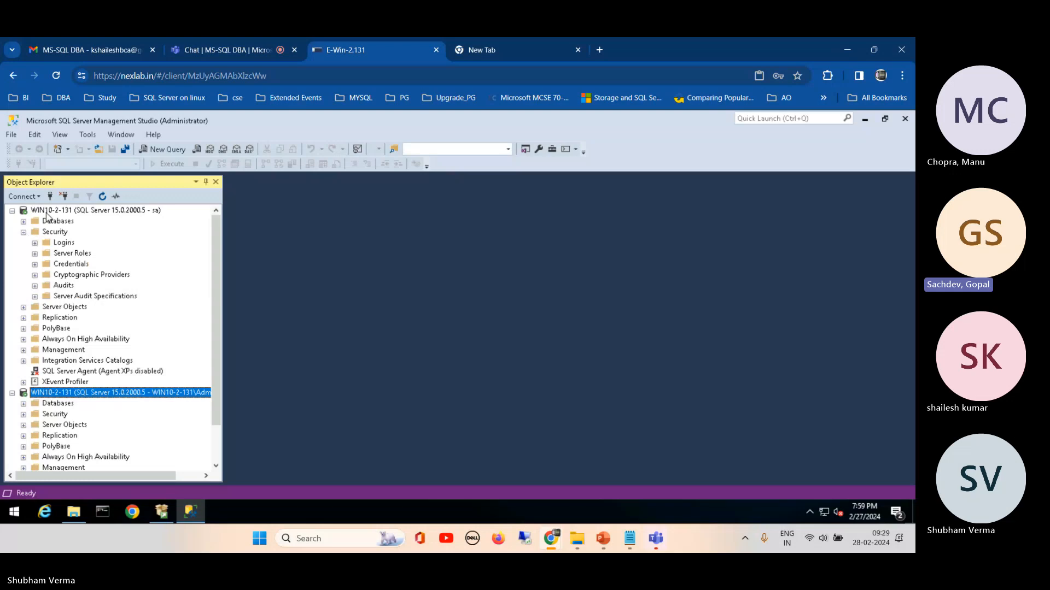
{"action": "left_click", "coordinate": [159, 150]}
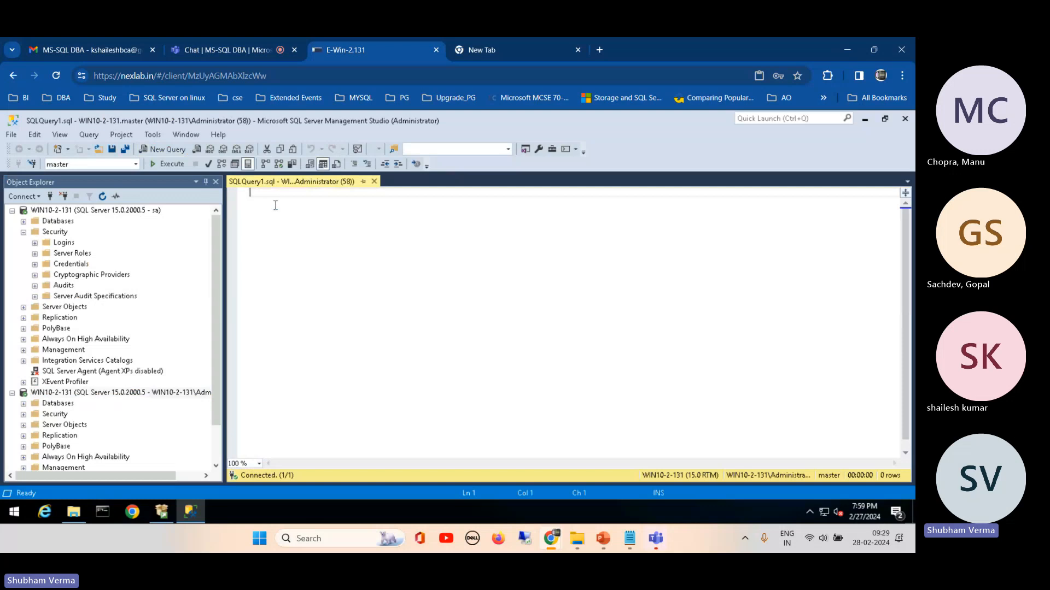
{"action": "type", "text": "window"}
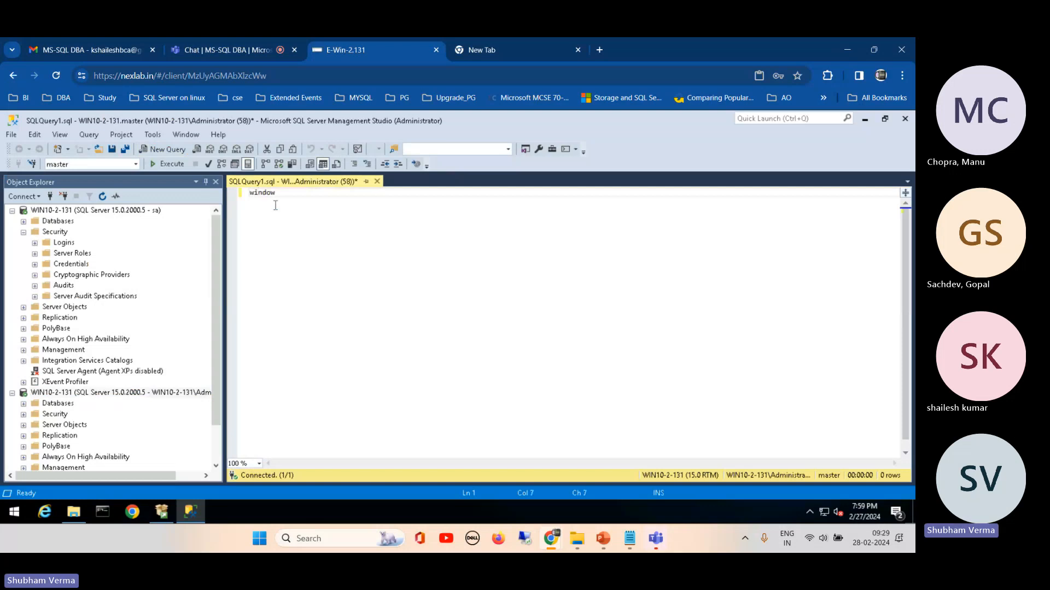
{"action": "type", "text": "s user need rea"}
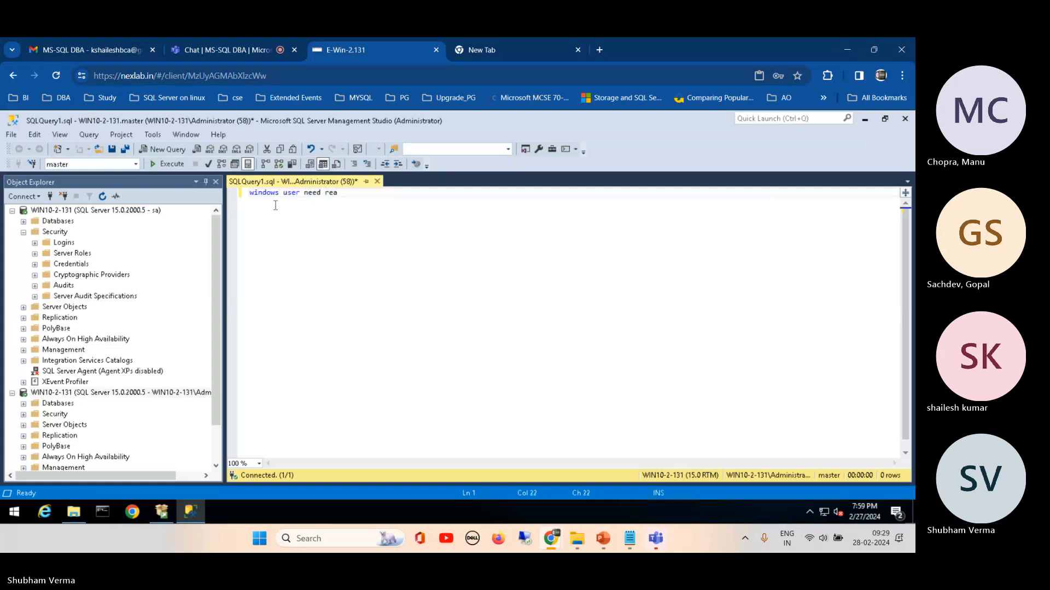
{"action": "key", "text": "BackSpace"}
{"action": "key", "text": "BackSpace"}
{"action": "type", "text": "db"}
{"action": "key", "text": "BackSpace"}
{"action": "key", "text": "BackSpace"}
{"action": "key", "text": "BackSpace"}
{"action": "type", "text": "db reader role"}
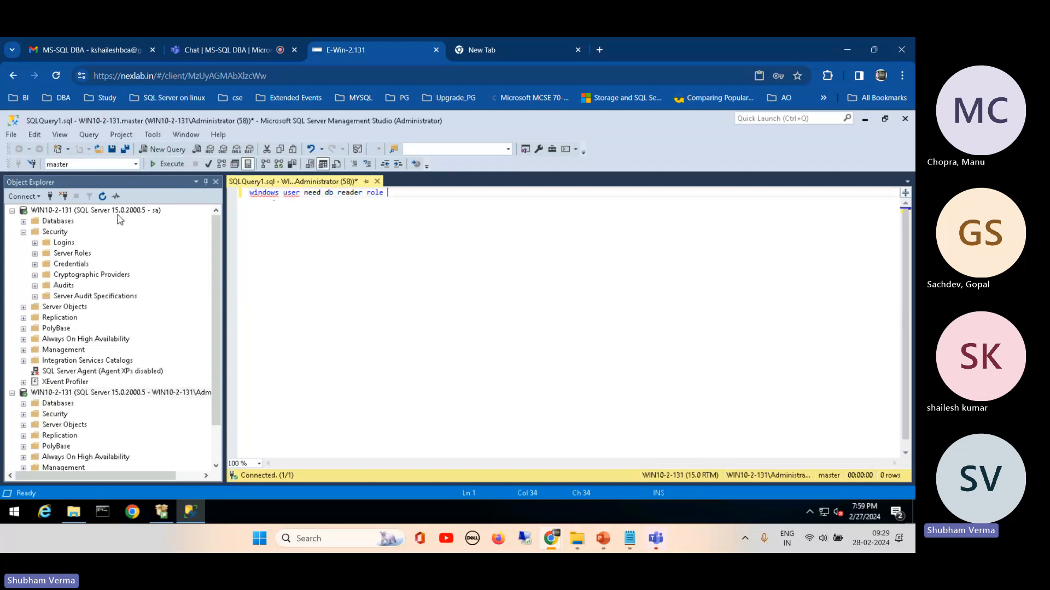
Step: Start a new Windows authentication login on the sa connection and open its account search with location WIN10-2-131
{"action": "left_click", "coordinate": [24, 233]}
{"action": "left_click", "coordinate": [65, 211]}
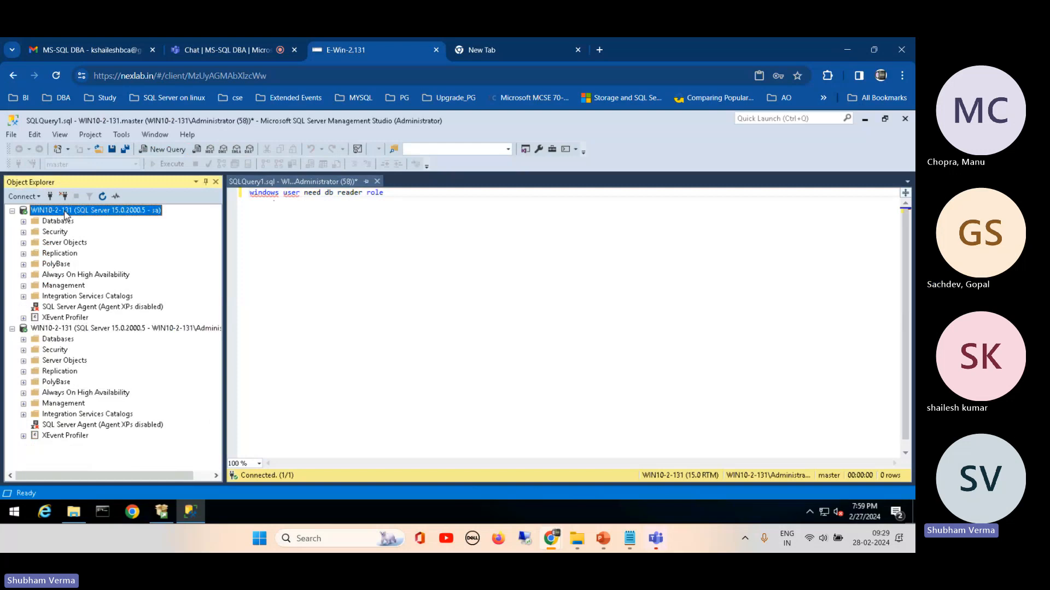
{"action": "left_click", "coordinate": [23, 233]}
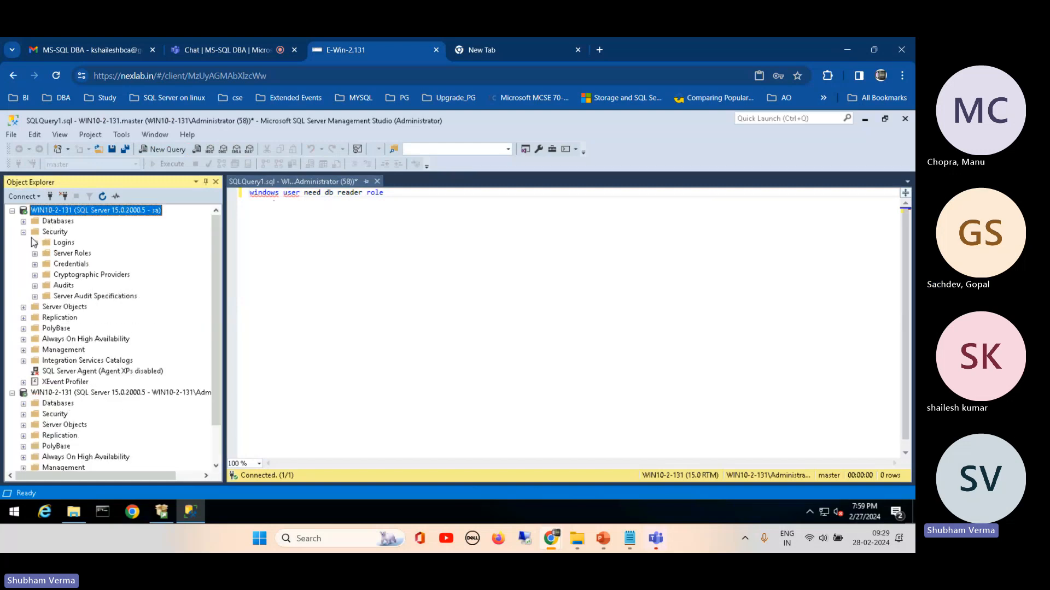
{"action": "left_click", "coordinate": [55, 243]}
{"action": "right_click", "coordinate": [55, 244]}
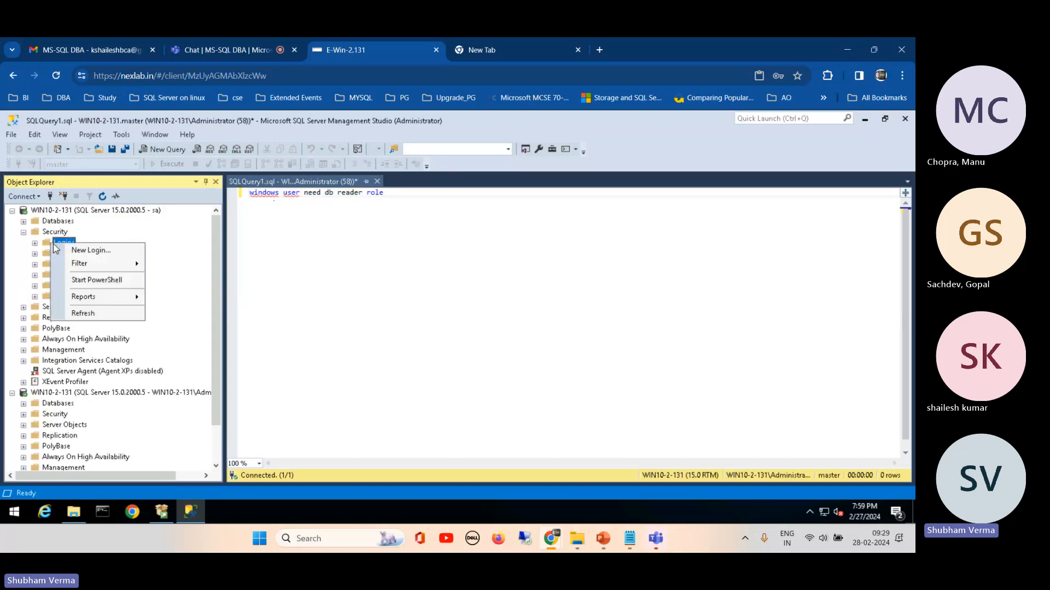
{"action": "left_click", "coordinate": [87, 250]}
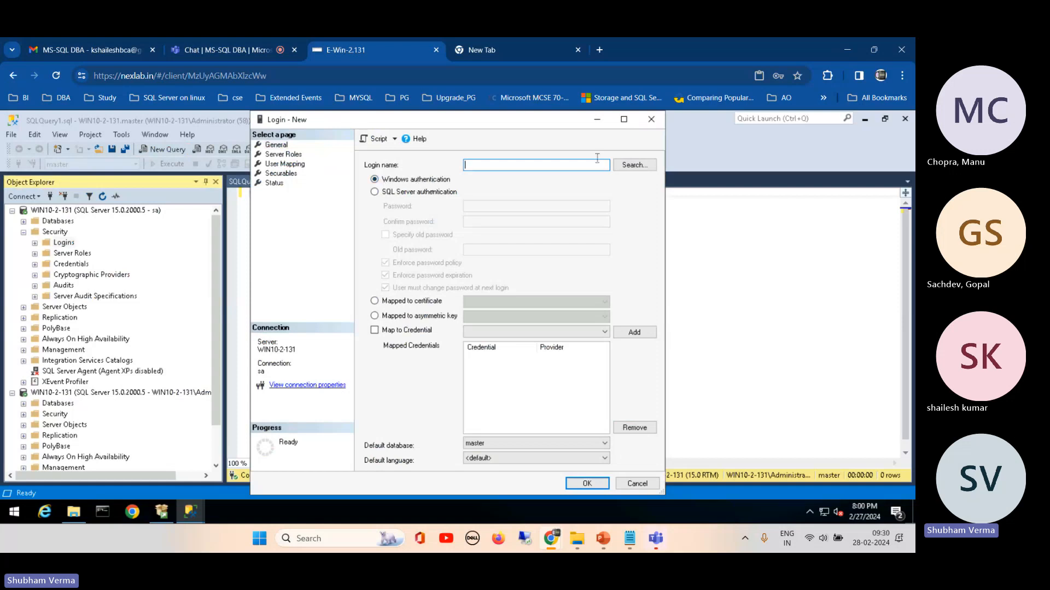
{"action": "left_click", "coordinate": [634, 166]}
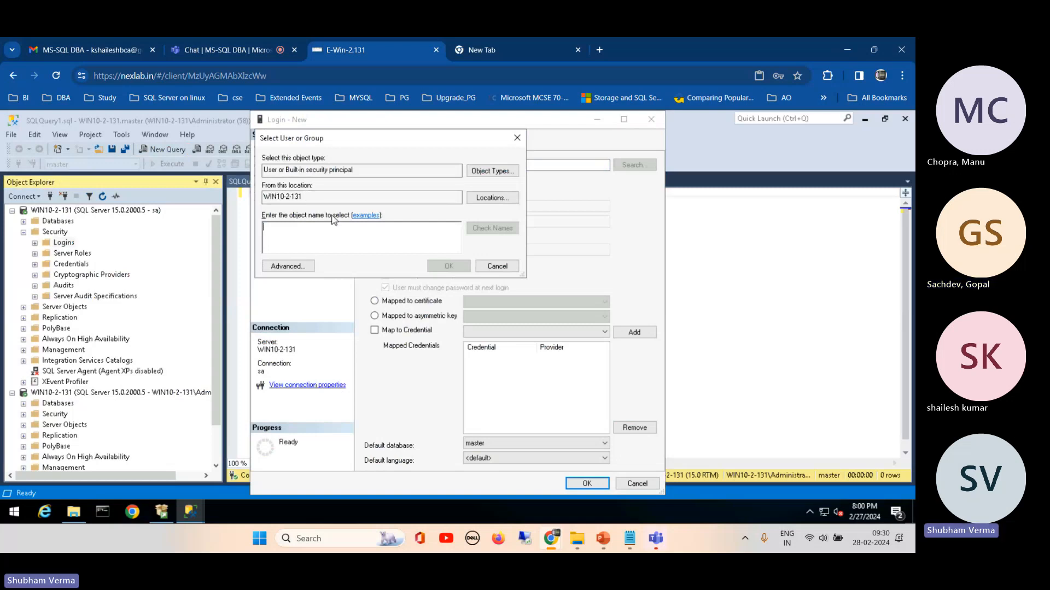
{"action": "left_click", "coordinate": [486, 199]}
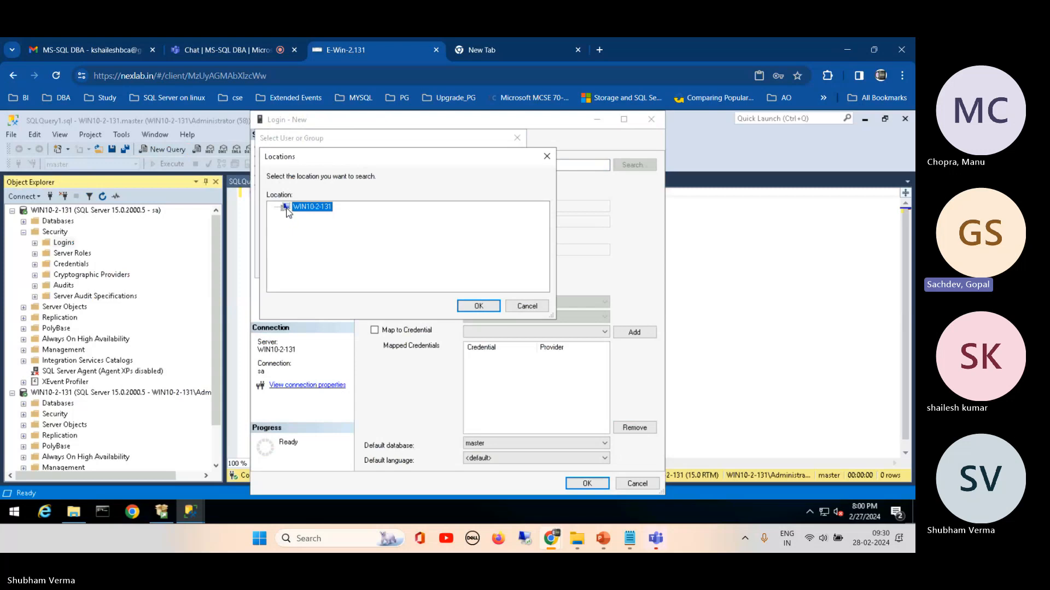
{"action": "left_click", "coordinate": [471, 310]}
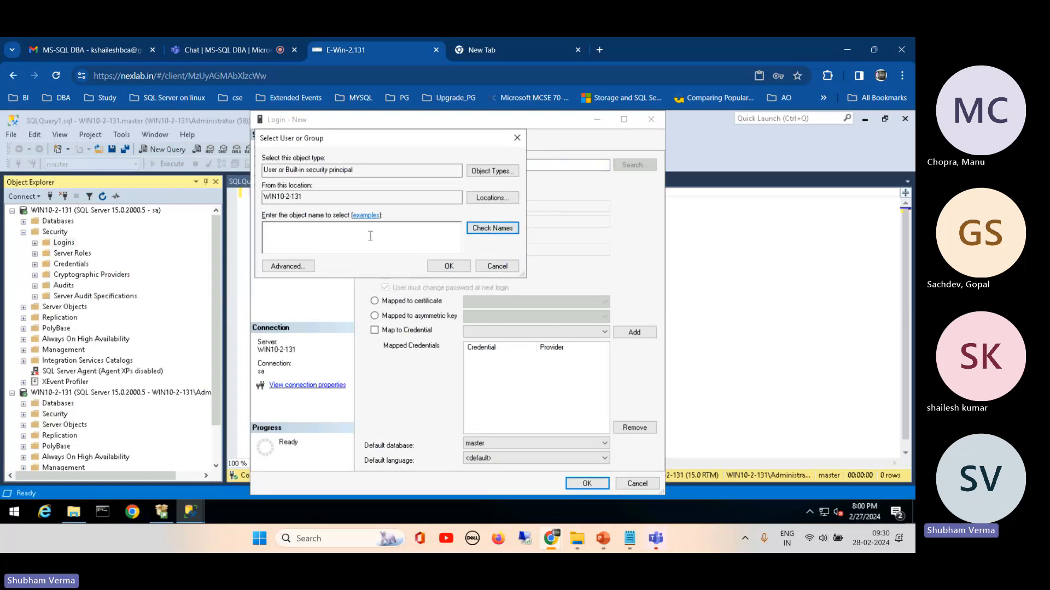
{"action": "left_click", "coordinate": [293, 236]}
{"action": "type", "text": "sds"}
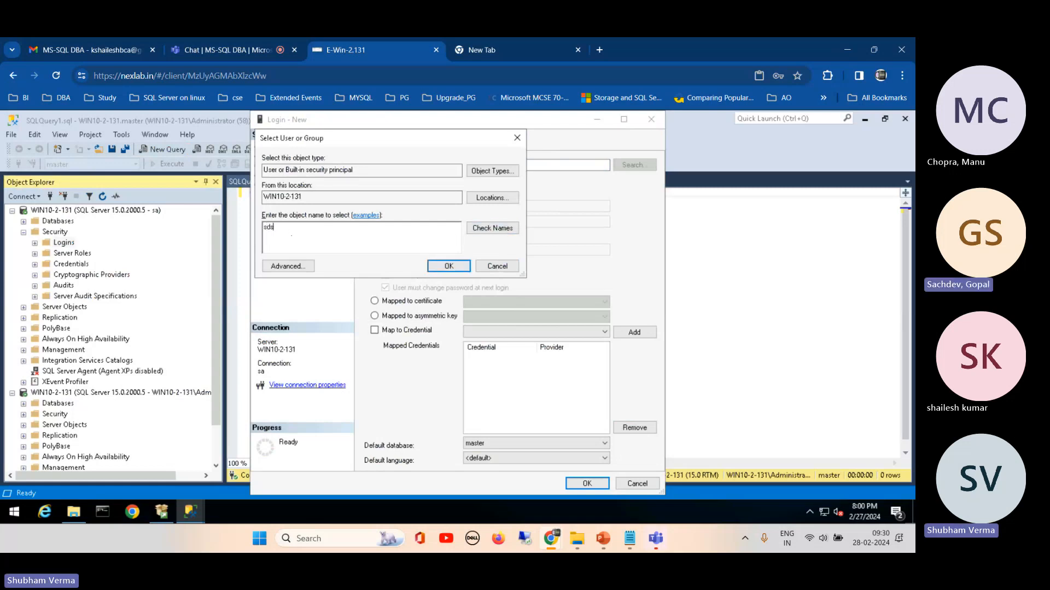
{"action": "key", "text": "BackSpace"}
{"action": "key", "text": "BackSpace"}
{"action": "key", "text": "BackSpace"}
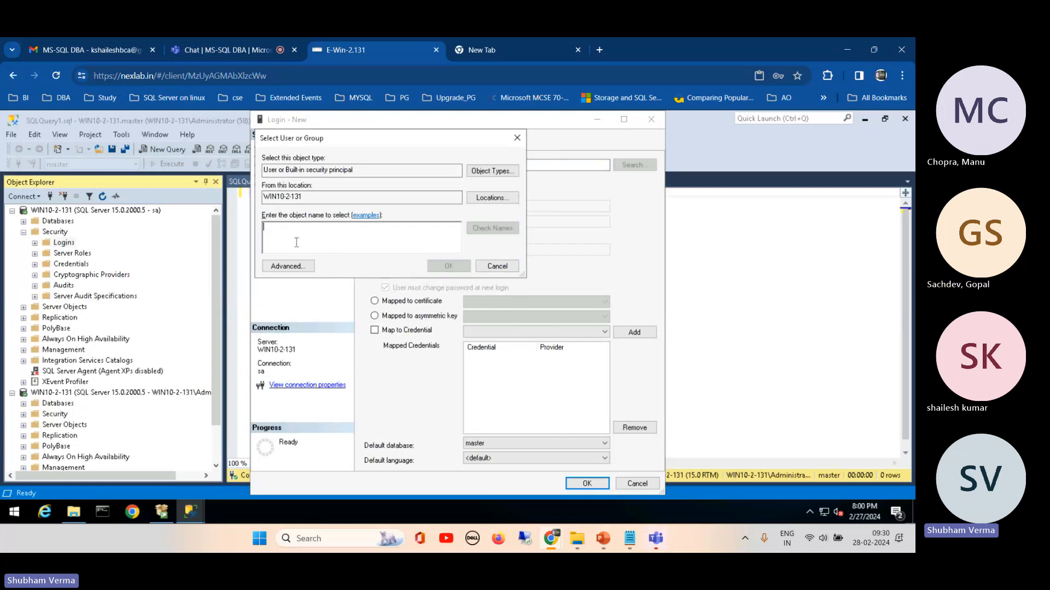
Step: List all users and built-in security principals on WIN10-2-131 with the advanced search and review the accounts, widening the name column
{"action": "left_click", "coordinate": [282, 267]}
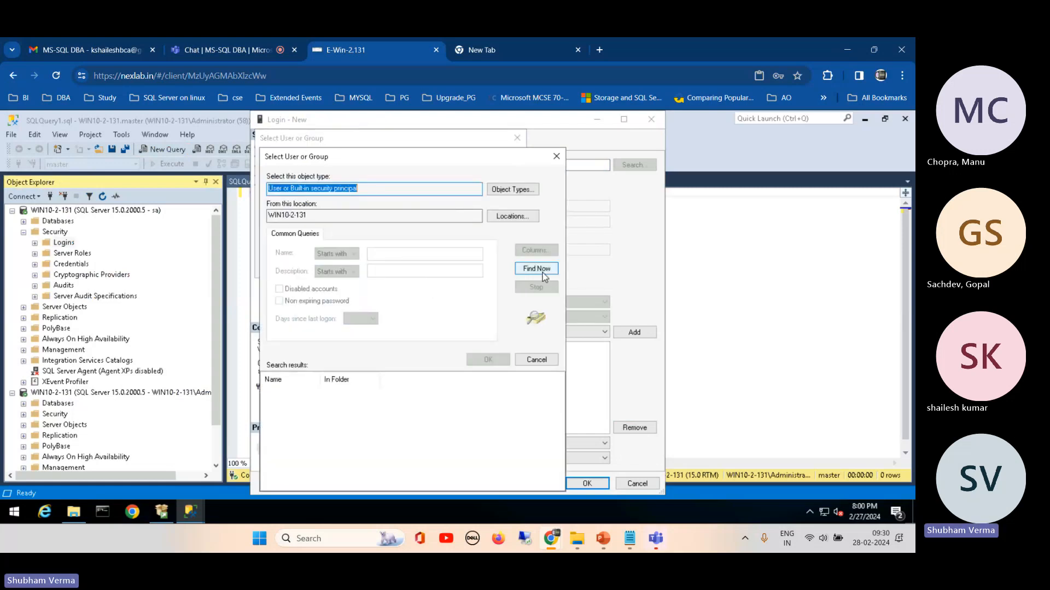
{"action": "left_click", "coordinate": [542, 270]}
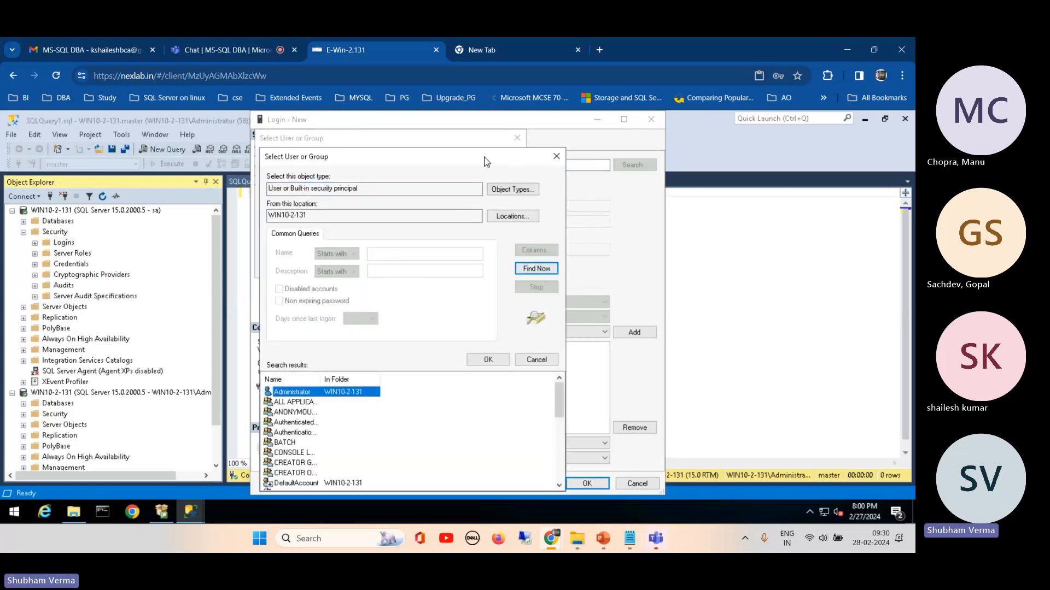
{"action": "left_click_drag", "start_coordinate": [486, 161], "coordinate": [585, 124]}
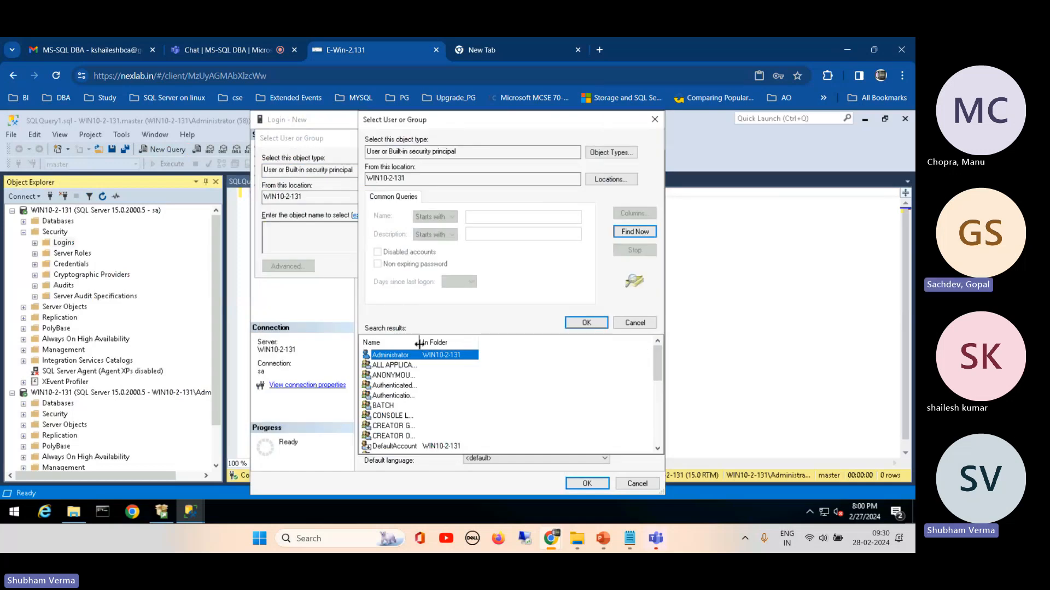
{"action": "left_click_drag", "start_coordinate": [419, 344], "coordinate": [461, 343]}
{"action": "scroll", "coordinate": [656, 353], "scroll_direction": "down", "scroll_amount": 2}
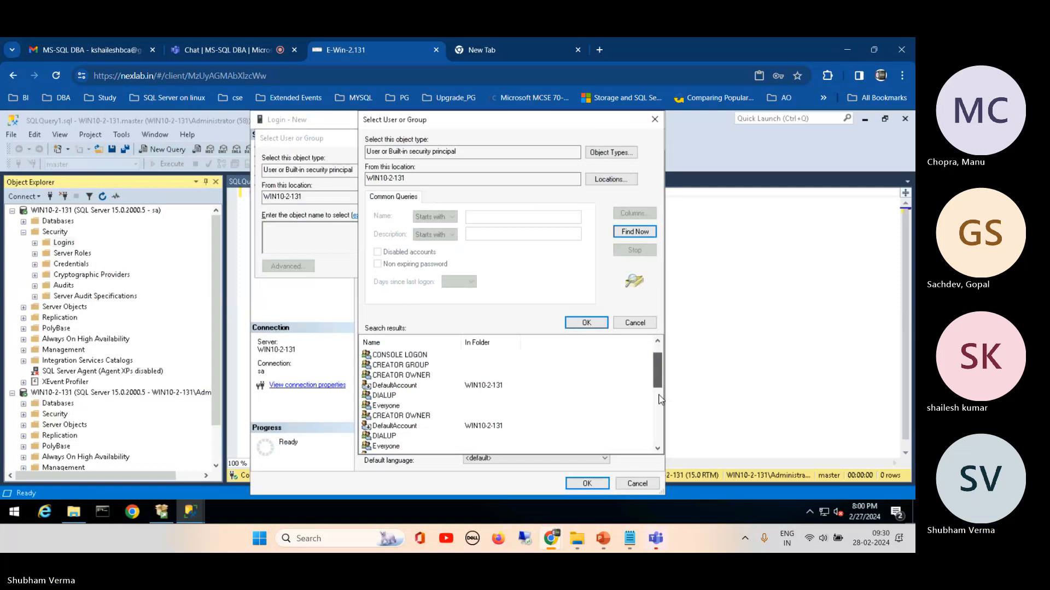
{"action": "left_click_drag", "start_coordinate": [659, 394], "coordinate": [631, 359]}
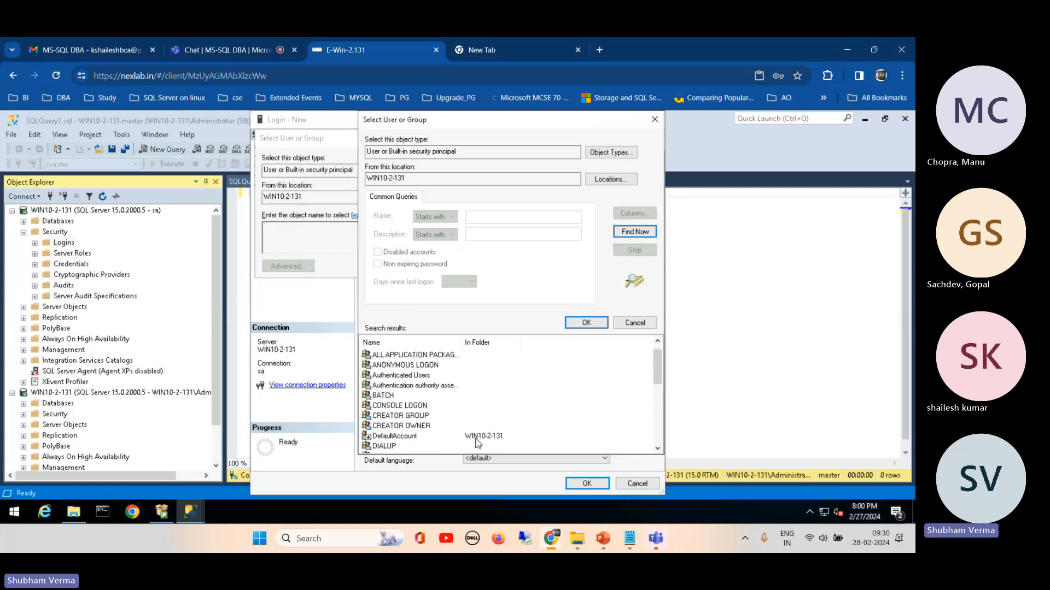
{"action": "left_click", "coordinate": [476, 437]}
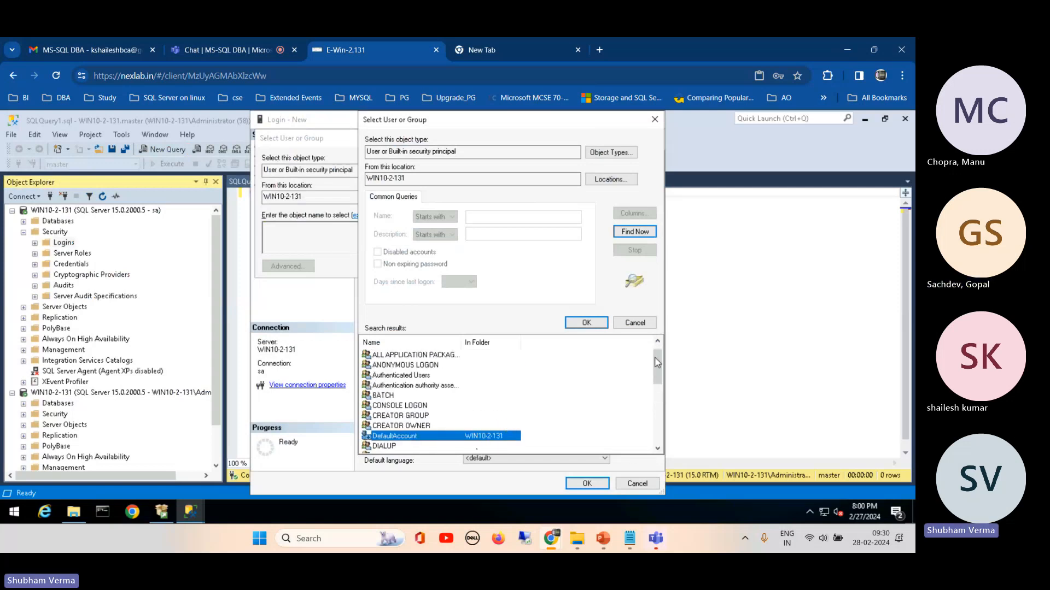
{"action": "left_click_drag", "start_coordinate": [657, 363], "coordinate": [658, 432]}
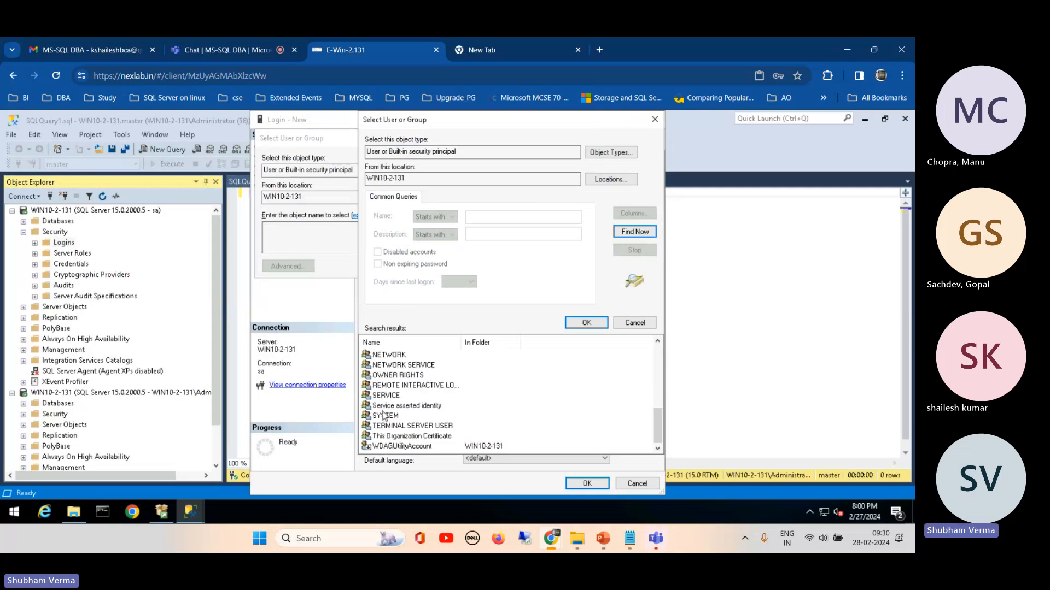
{"action": "left_click_drag", "start_coordinate": [657, 418], "coordinate": [657, 379]}
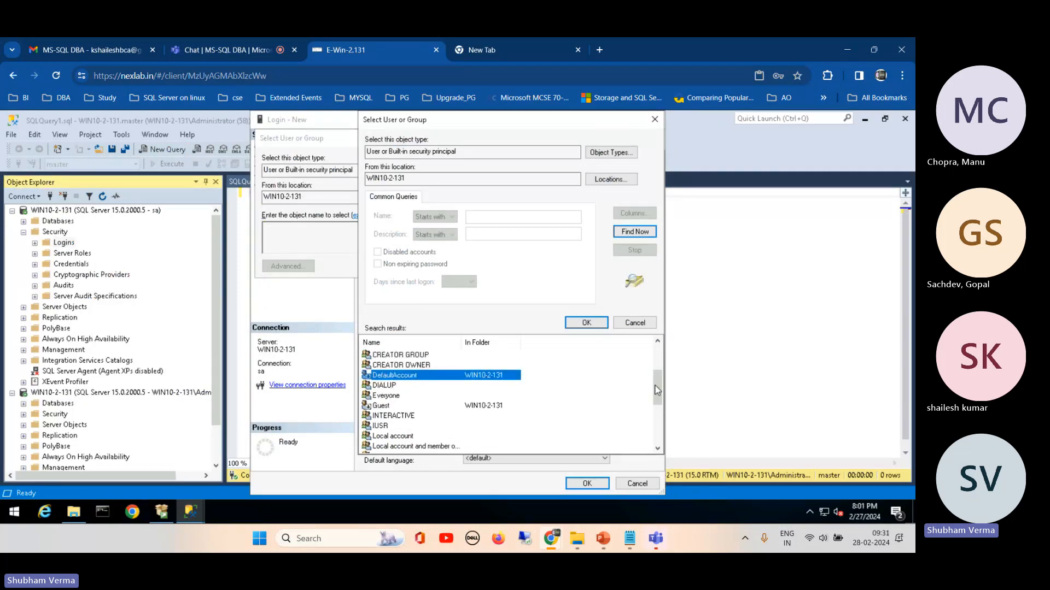
{"action": "left_click_drag", "start_coordinate": [657, 389], "coordinate": [659, 343]}
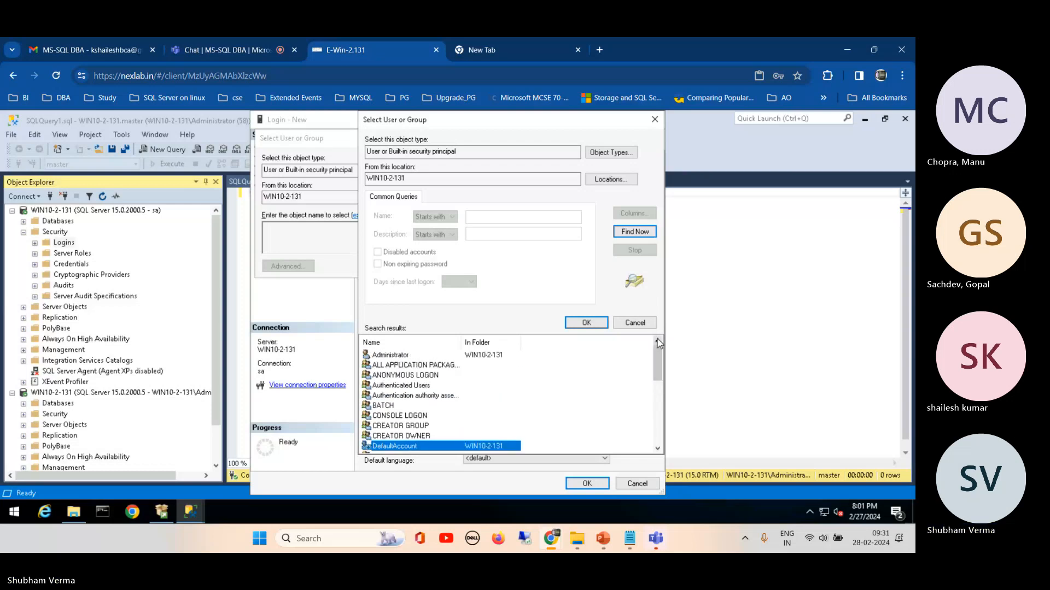
Step: Choose the WIN10-2-131\Administrator account as the login name and set its default database to datafile
{"action": "left_click", "coordinate": [389, 357]}
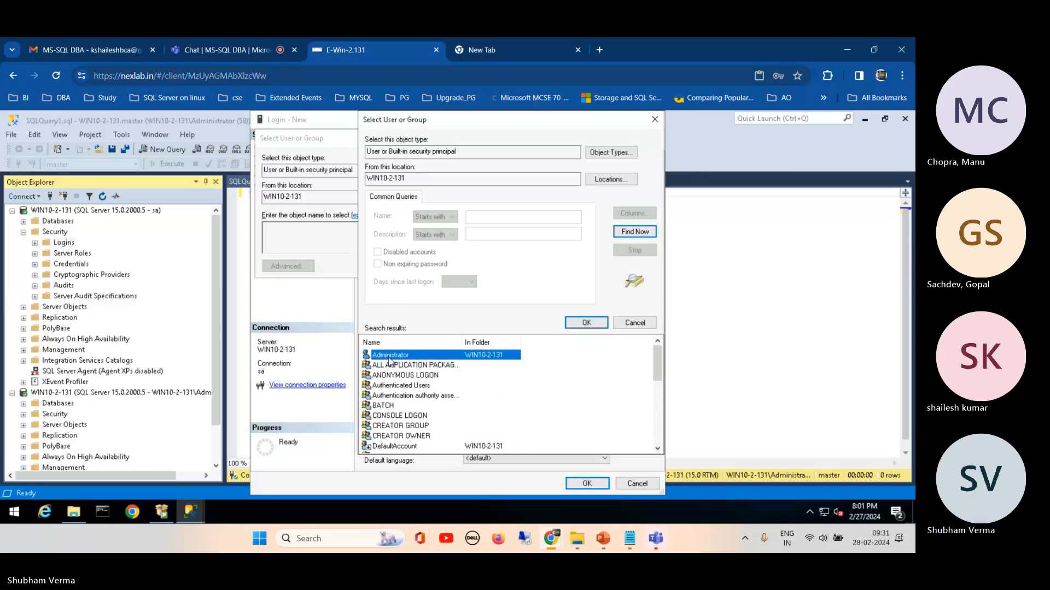
{"action": "left_click", "coordinate": [586, 322]}
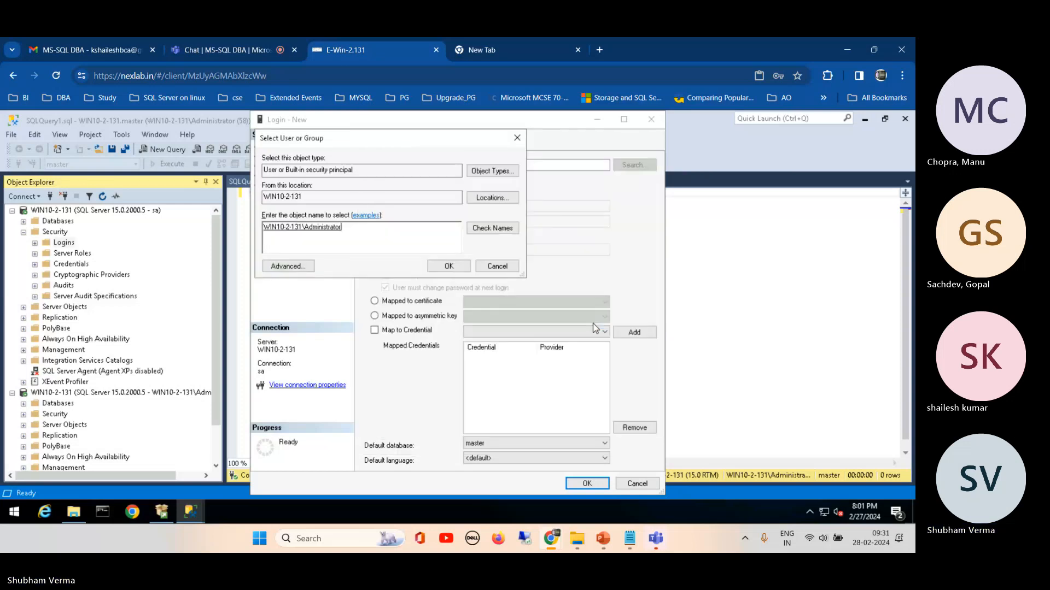
{"action": "double_click", "coordinate": [302, 230]}
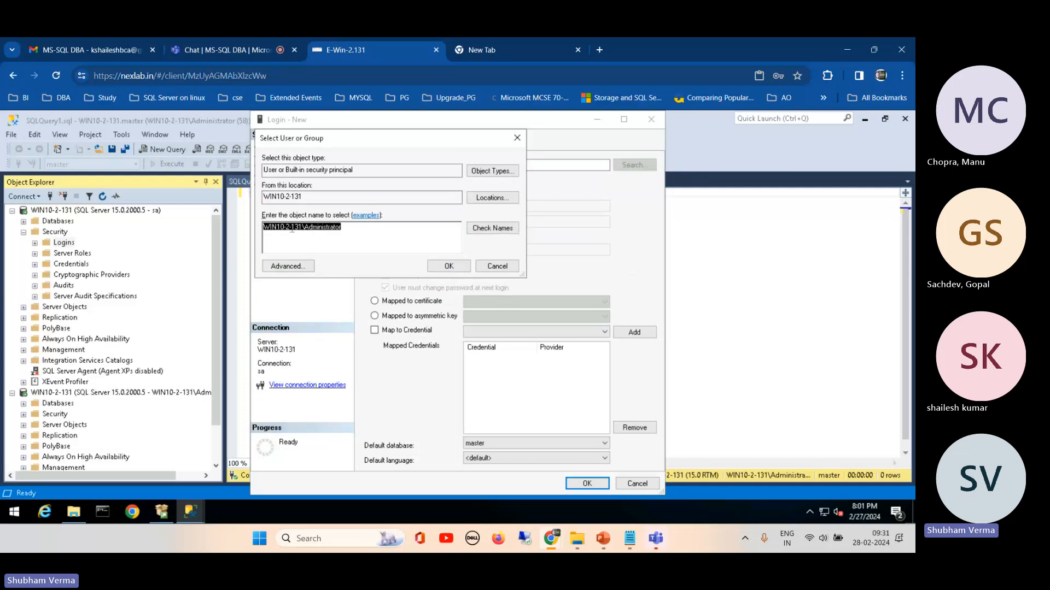
{"action": "left_click", "coordinate": [295, 229]}
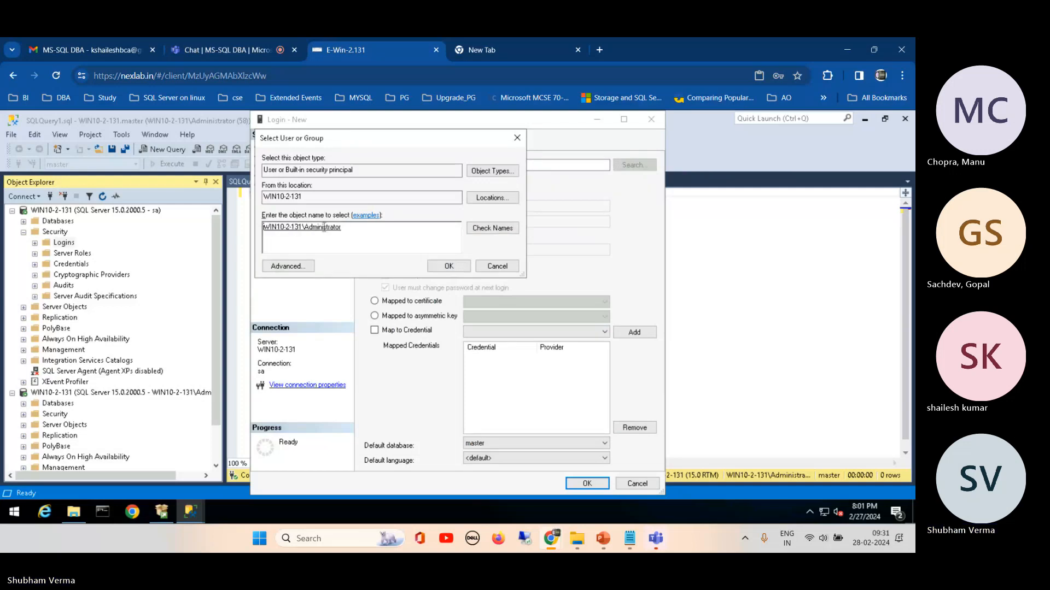
{"action": "double_click", "coordinate": [324, 228]}
{"action": "left_click", "coordinate": [457, 268]}
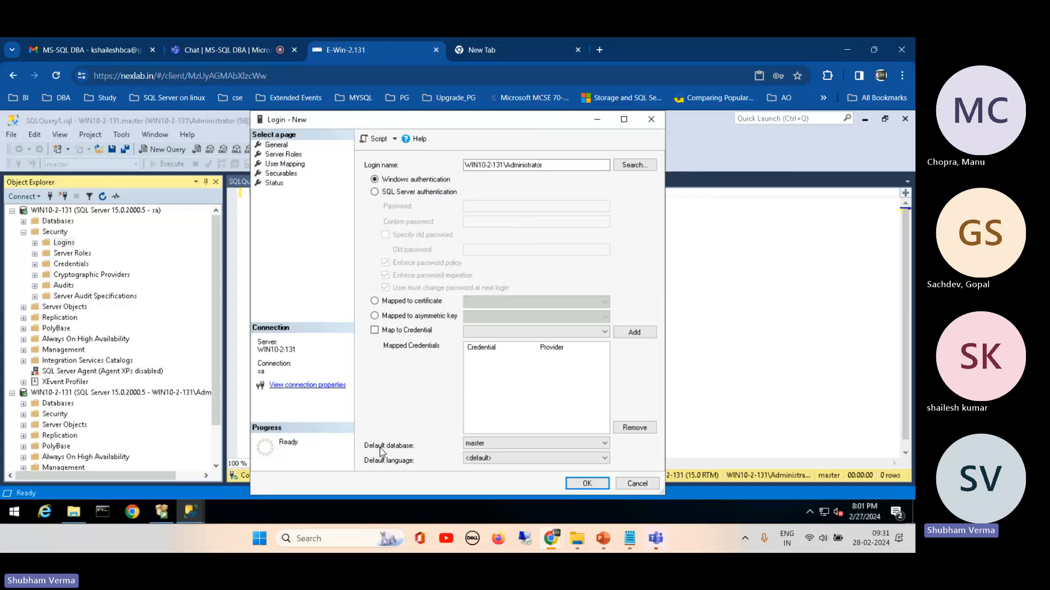
{"action": "left_click", "coordinate": [491, 443]}
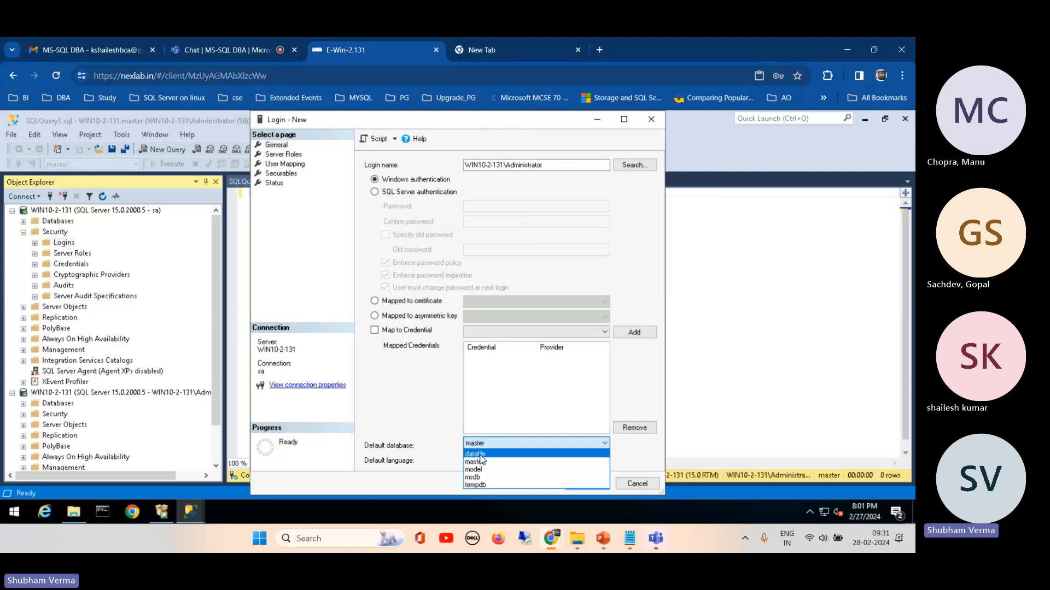
{"action": "left_click", "coordinate": [476, 455]}
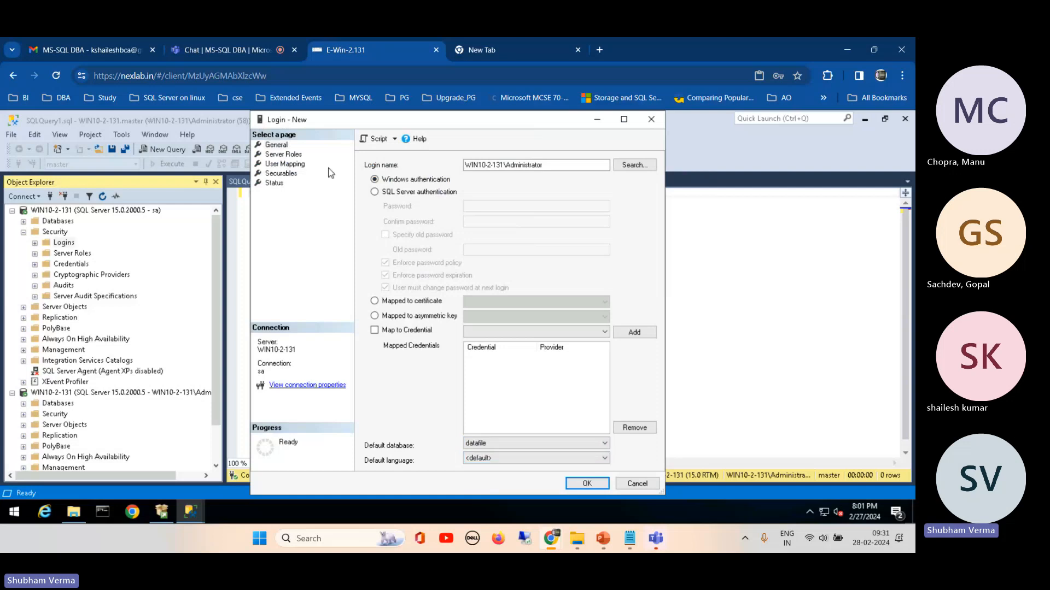
Step: Map the new login to the datafile database with the db_datareader role and try to create the login
{"action": "left_click", "coordinate": [285, 164]}
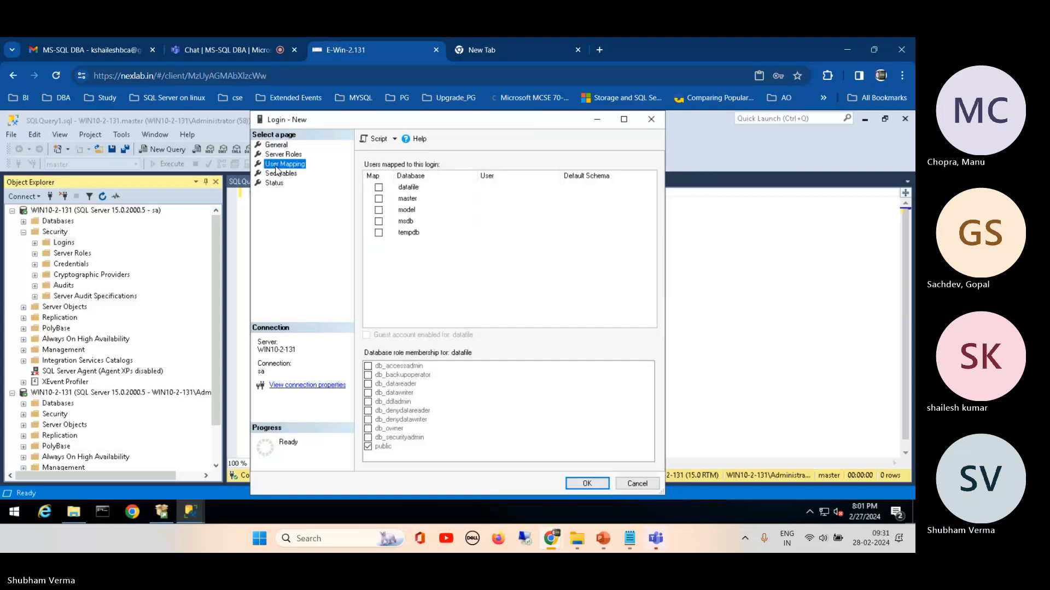
{"action": "left_click", "coordinate": [379, 188]}
{"action": "left_click_drag", "start_coordinate": [474, 176], "coordinate": [440, 181]}
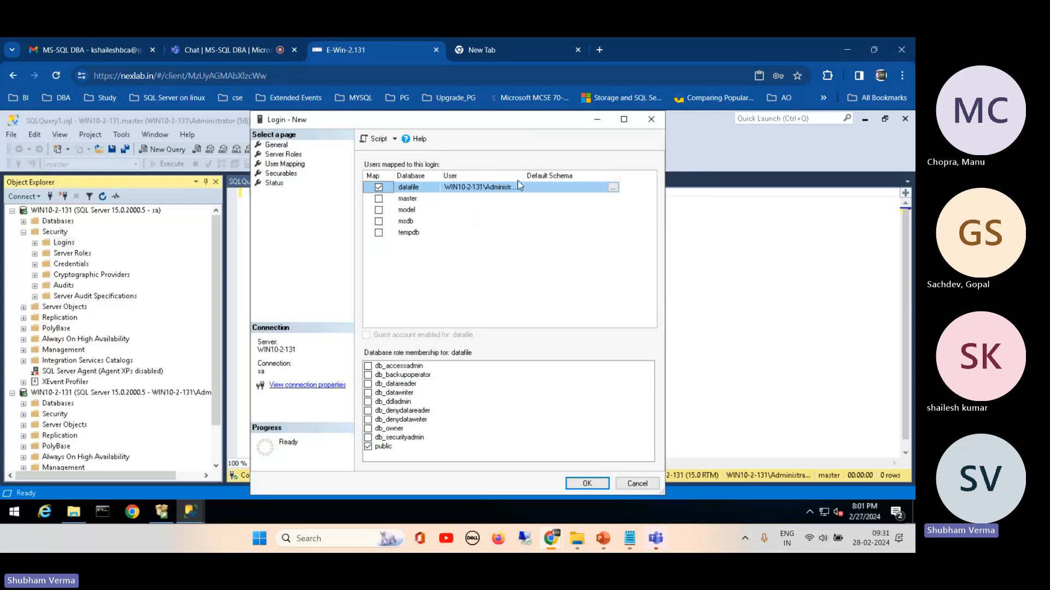
{"action": "left_click_drag", "start_coordinate": [525, 176], "coordinate": [556, 177]}
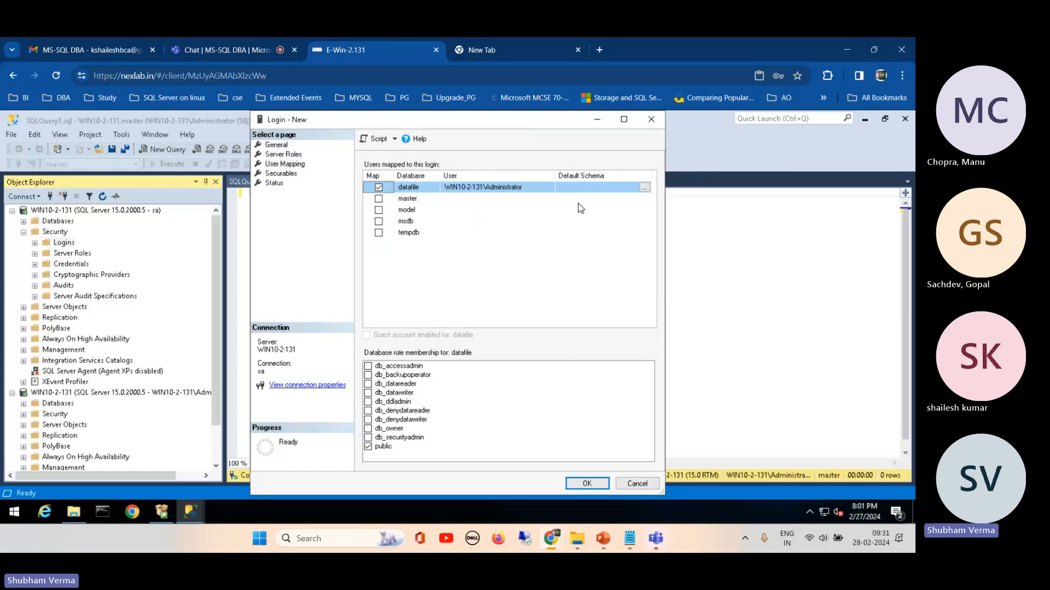
{"action": "left_click", "coordinate": [369, 384]}
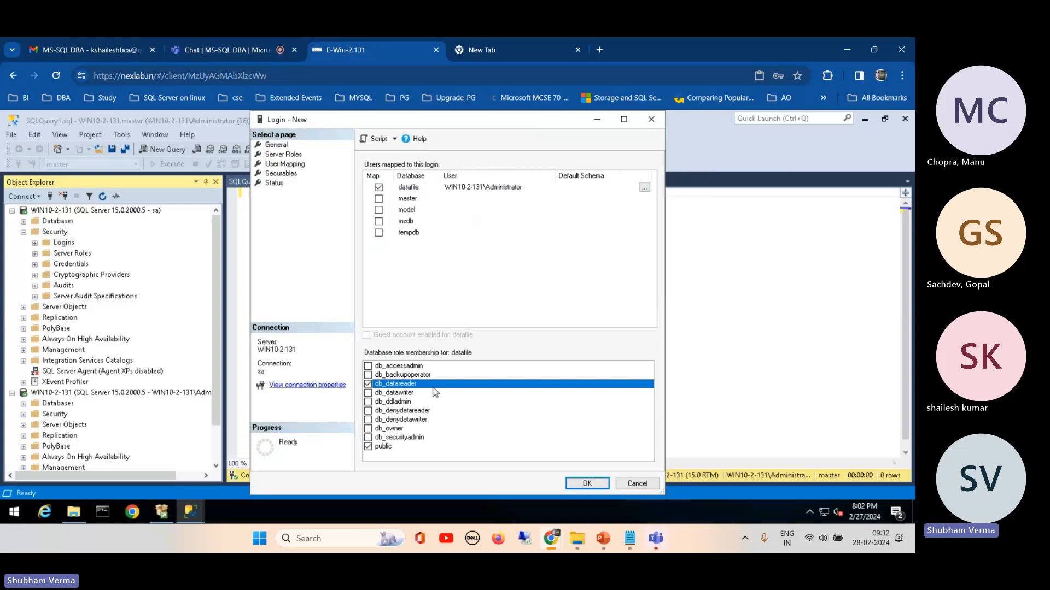
{"action": "left_click", "coordinate": [581, 486]}
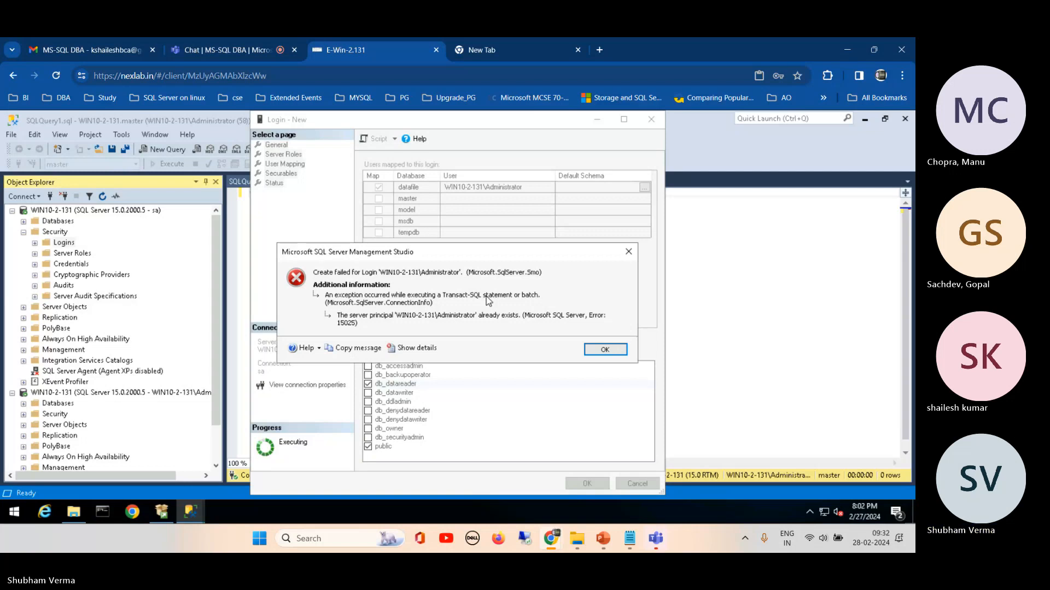
Step: Discard the unfinished new login and expand the list of existing logins on the sa connection
{"action": "left_click", "coordinate": [606, 350]}
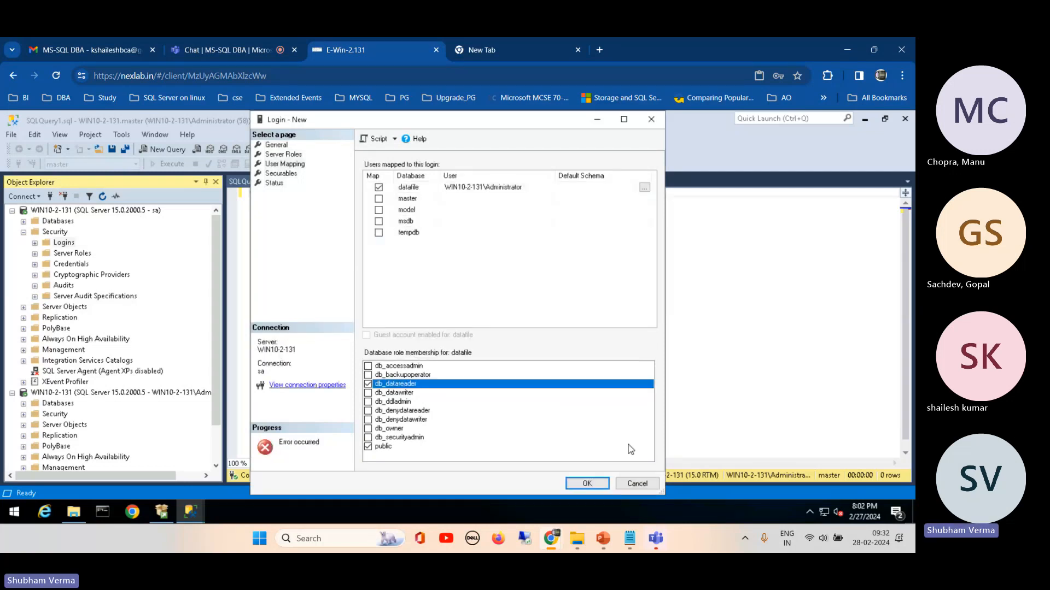
{"action": "left_click", "coordinate": [638, 484]}
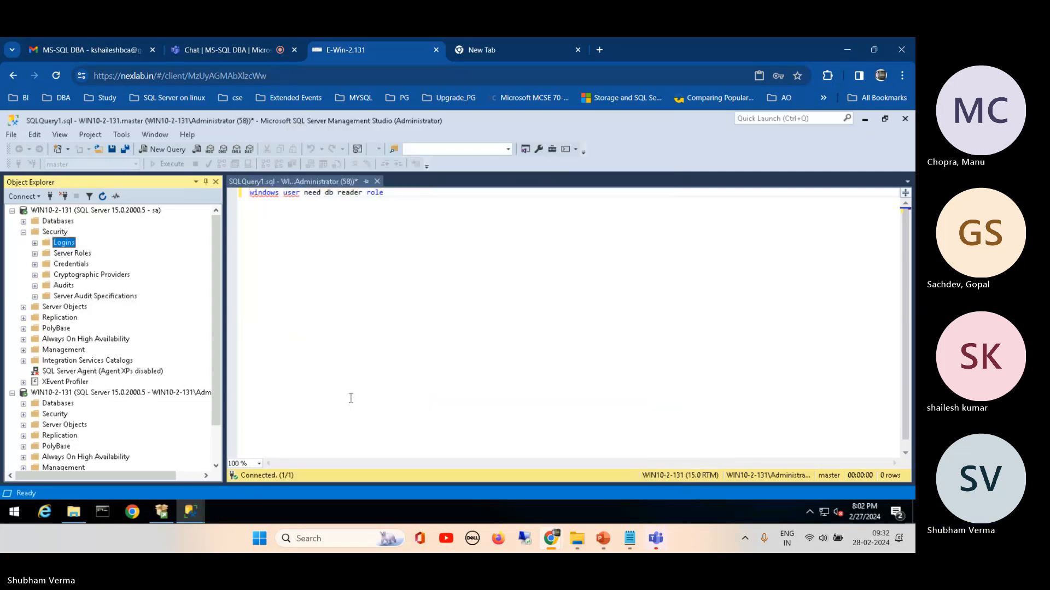
{"action": "left_click", "coordinate": [23, 307]}
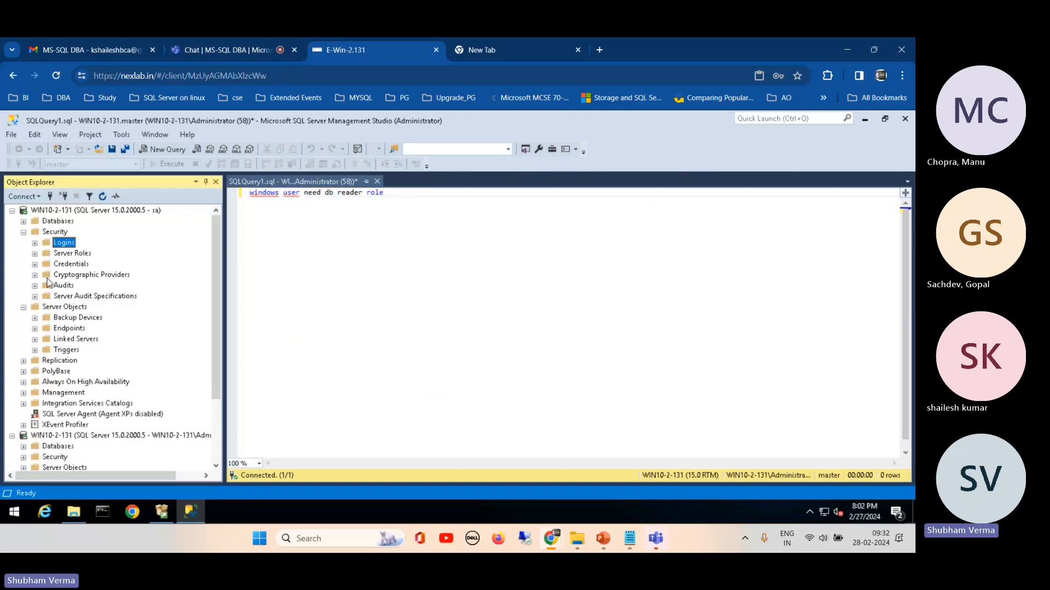
{"action": "left_click", "coordinate": [36, 243]}
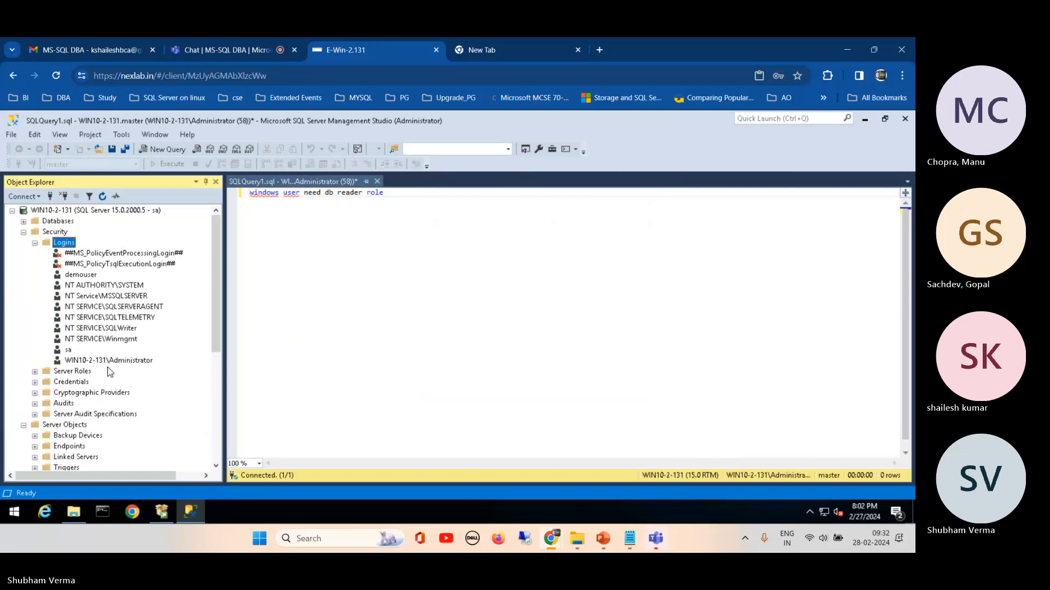
Step: Try to delete the WIN10-2-131\Administrator login from the sa connection
{"action": "right_click", "coordinate": [85, 361]}
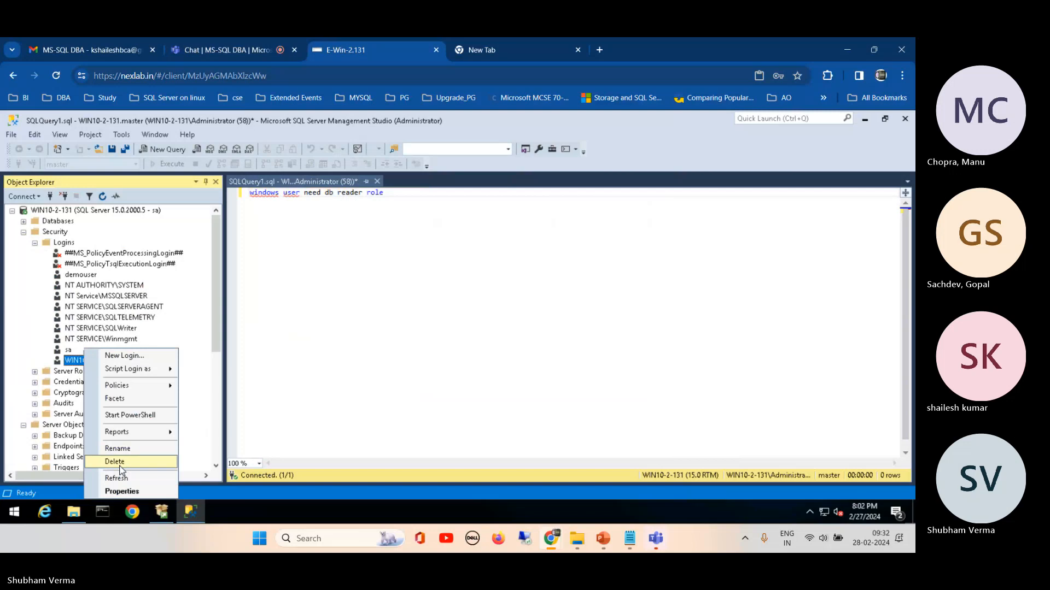
{"action": "left_click", "coordinate": [121, 463]}
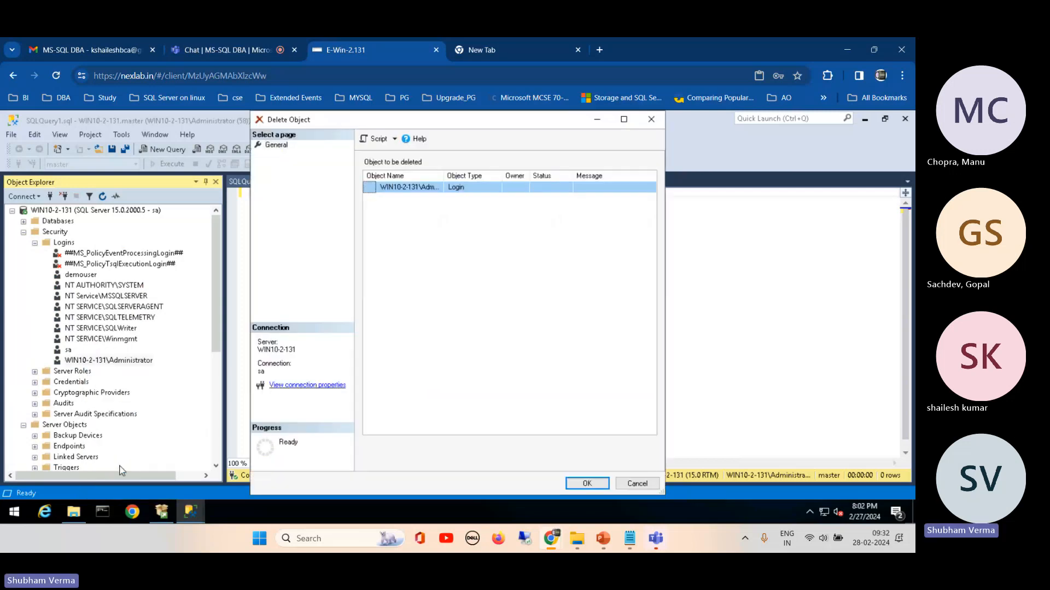
{"action": "left_click", "coordinate": [583, 484]}
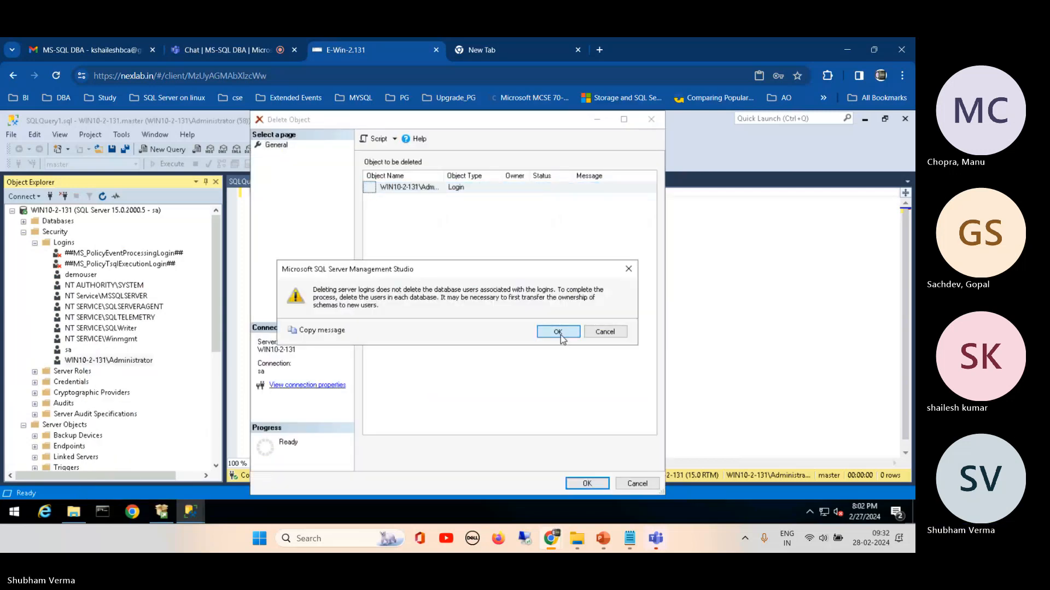
{"action": "left_click", "coordinate": [557, 332]}
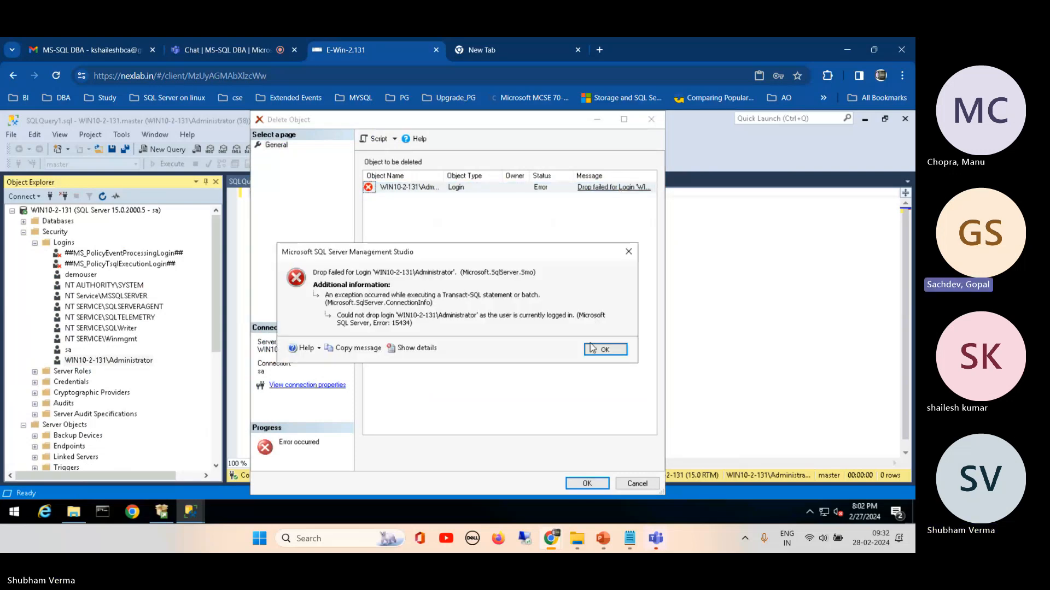
{"action": "left_click", "coordinate": [605, 351]}
{"action": "left_click", "coordinate": [631, 485]}
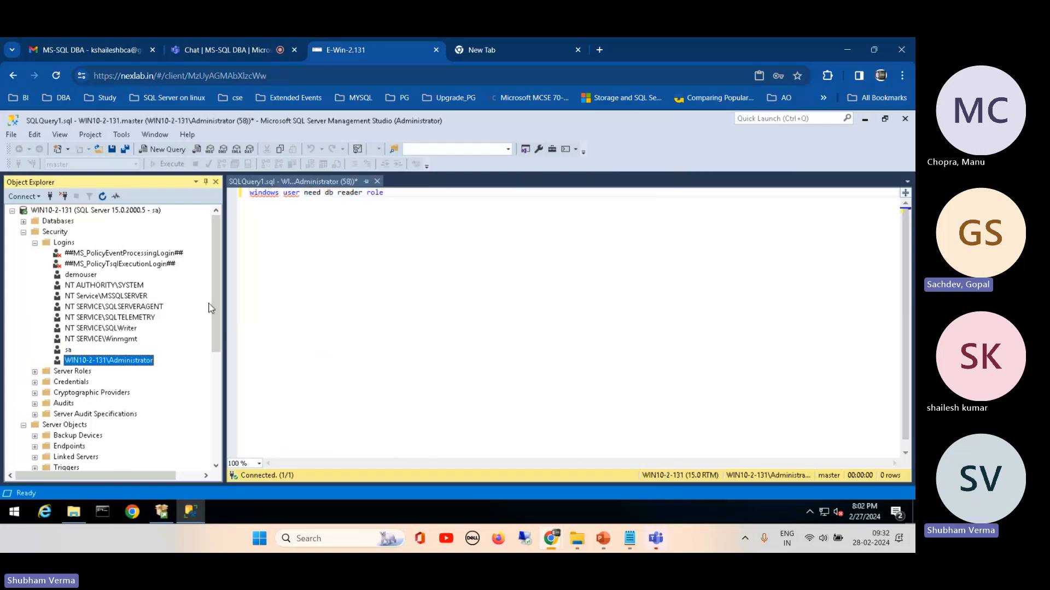
Step: Disconnect the WIN10-2-131 server connection that uses the Windows Administrator account
{"action": "left_click_drag", "start_coordinate": [215, 293], "coordinate": [215, 405]}
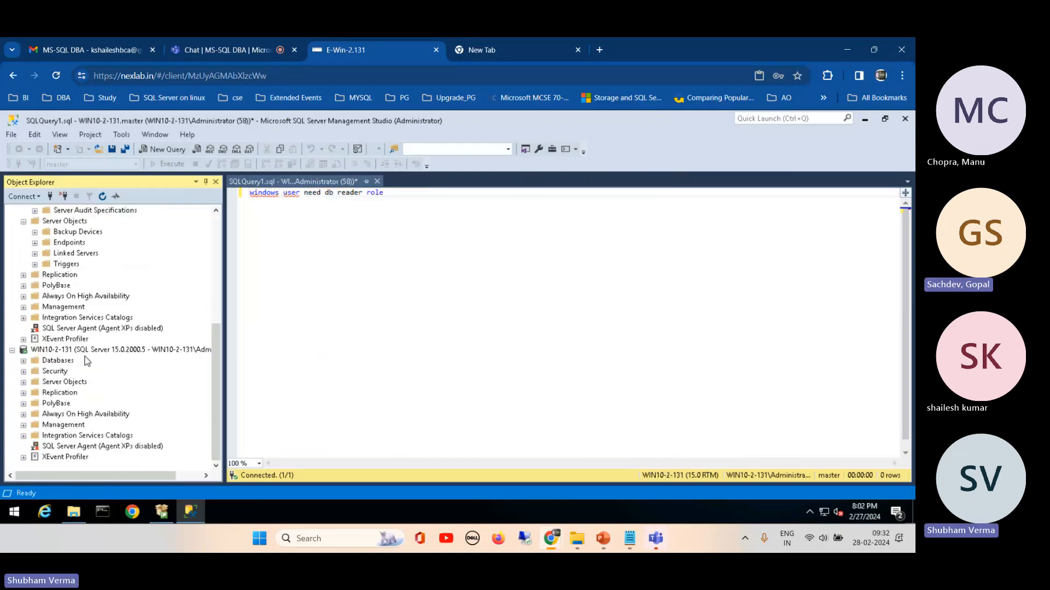
{"action": "left_click", "coordinate": [86, 350]}
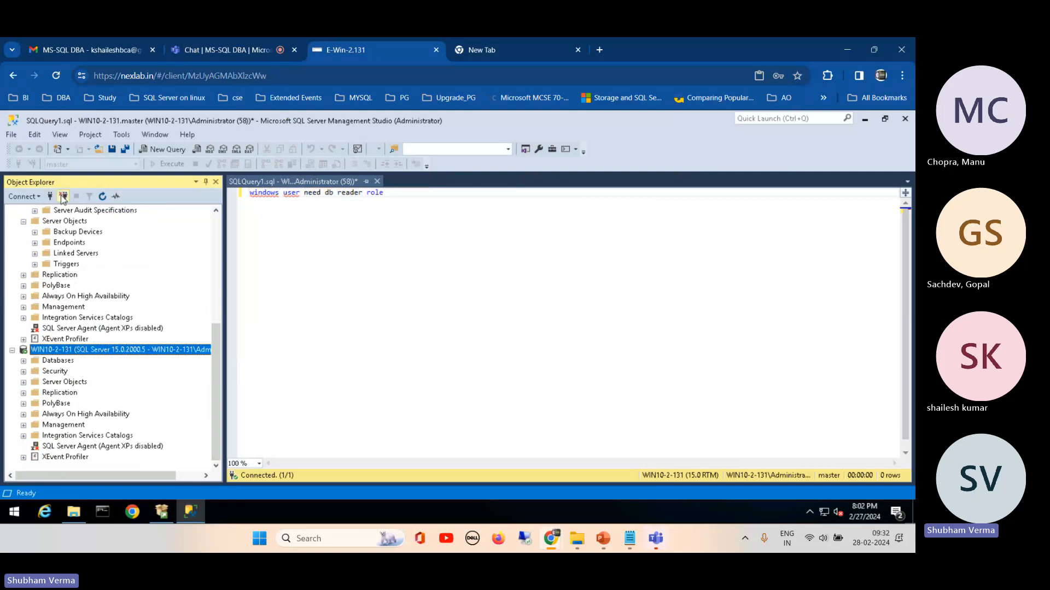
{"action": "key", "text": "Home"}
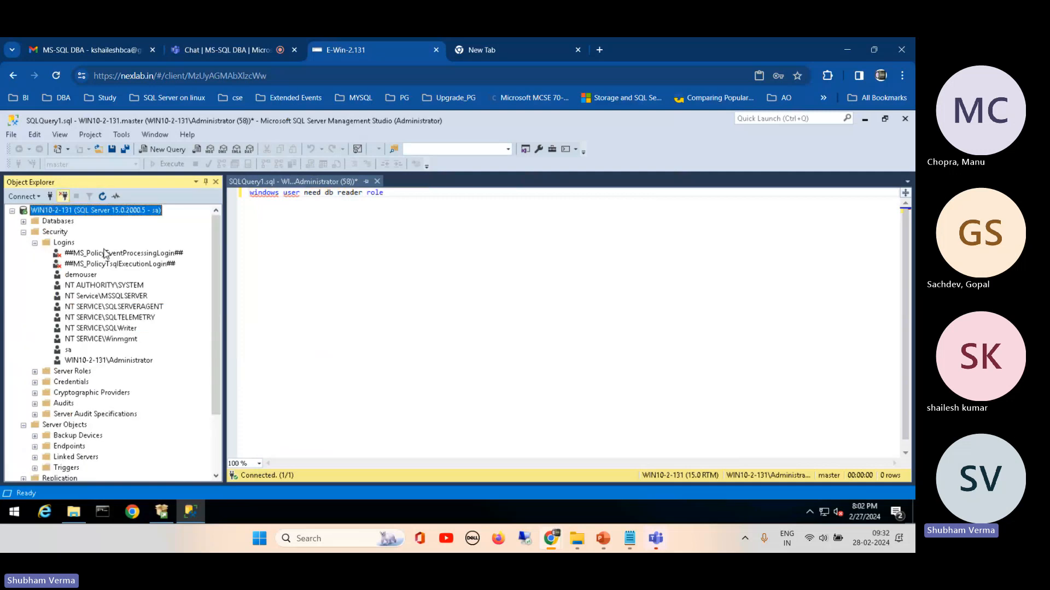
Step: Try again to delete the WIN10-2-131\Administrator login, read the drop error details and cancel the deletion
{"action": "right_click", "coordinate": [98, 361]}
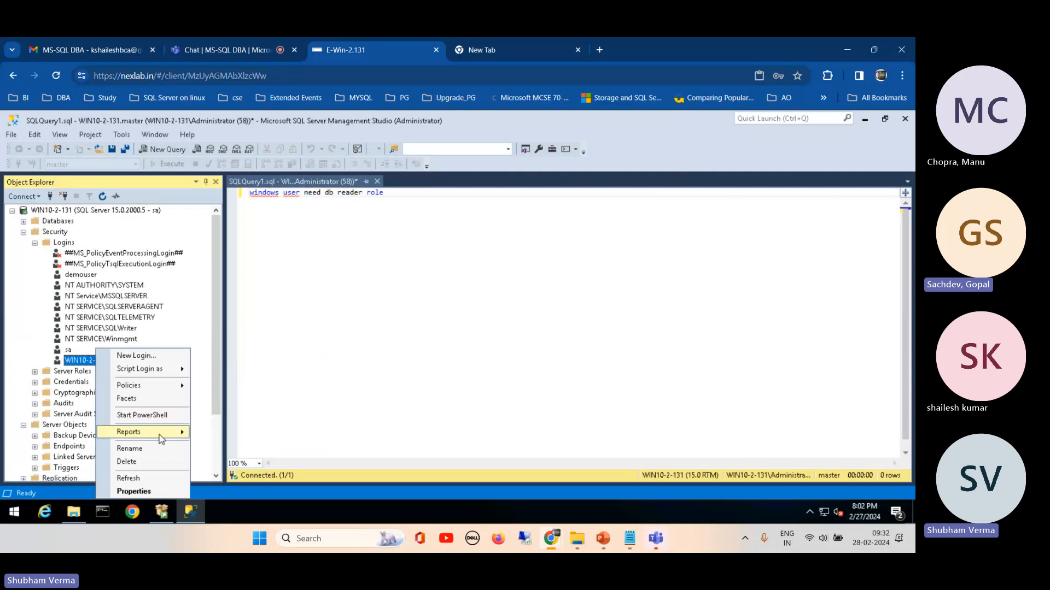
{"action": "left_click", "coordinate": [126, 462]}
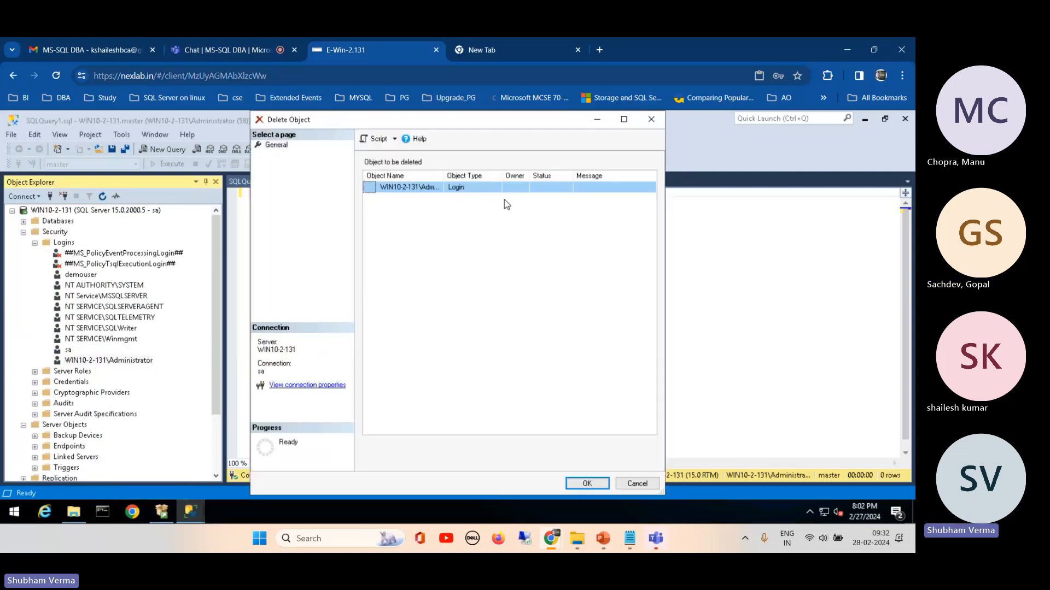
{"action": "left_click", "coordinate": [574, 486]}
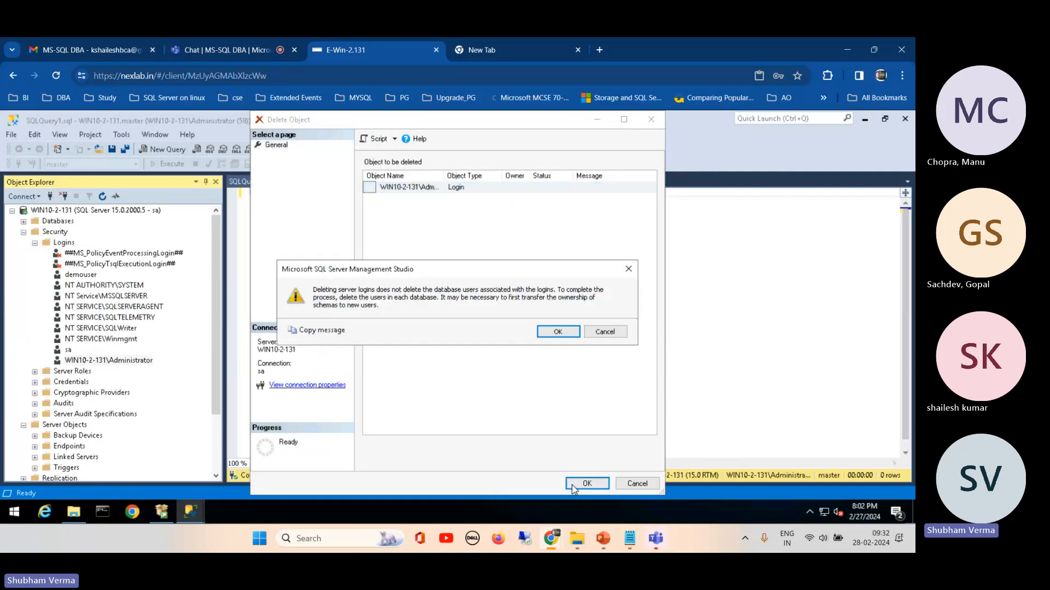
{"action": "left_click", "coordinate": [562, 332]}
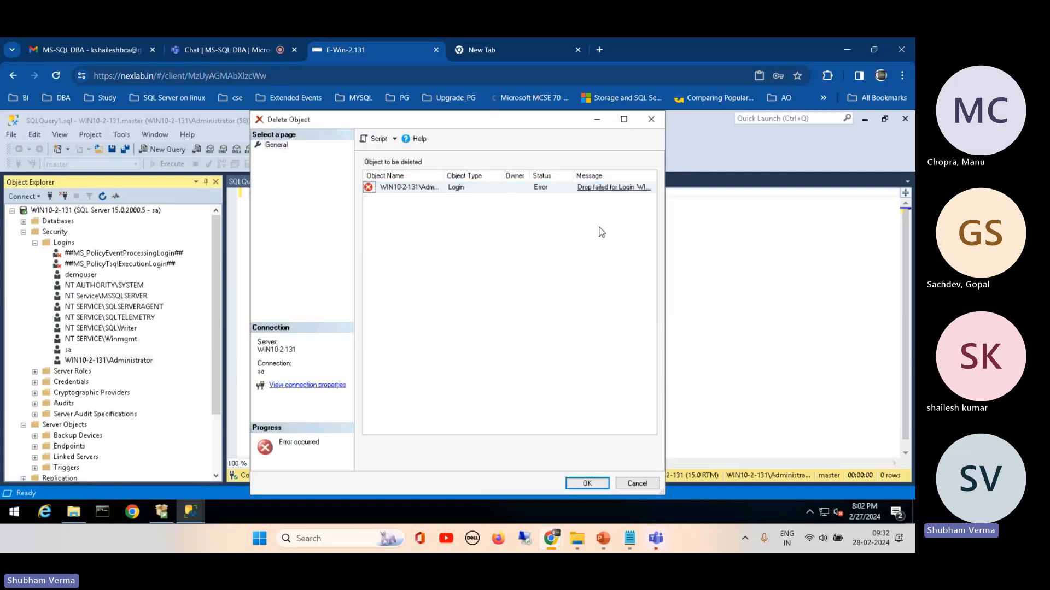
{"action": "left_click", "coordinate": [600, 189]}
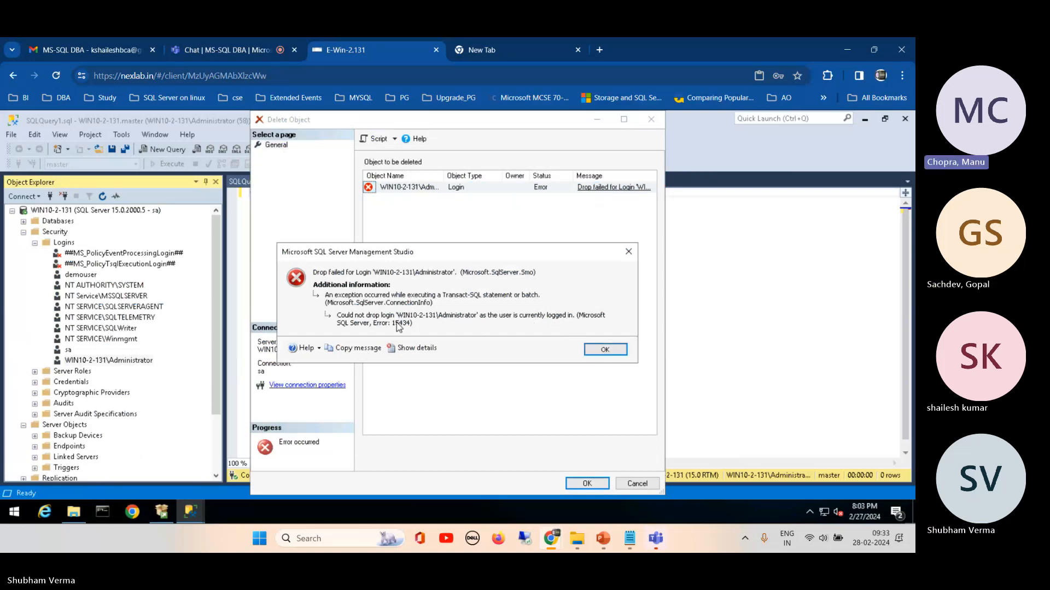
{"action": "left_click", "coordinate": [608, 356]}
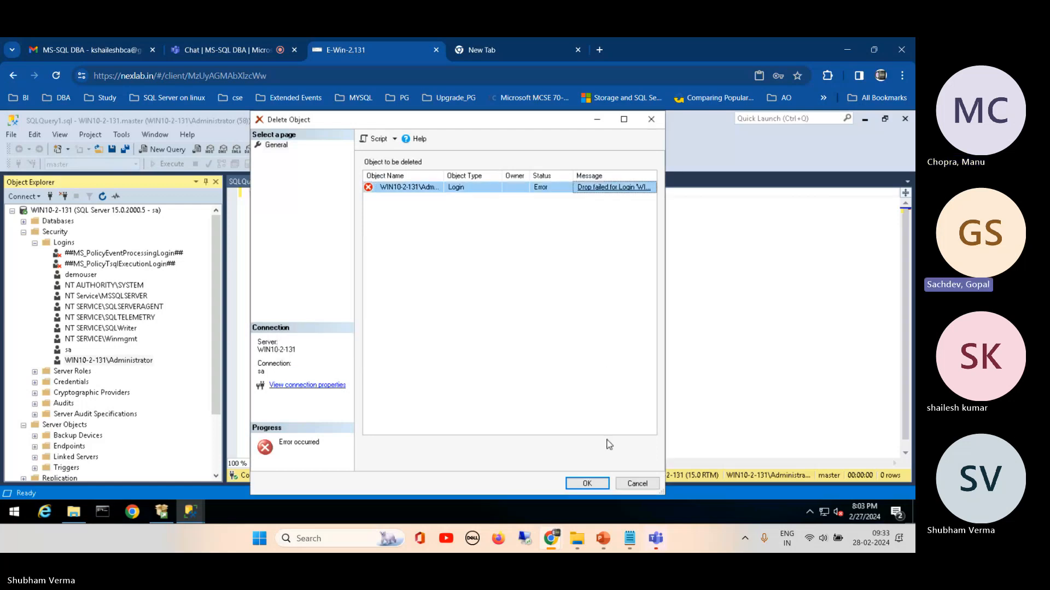
{"action": "left_click", "coordinate": [636, 484]}
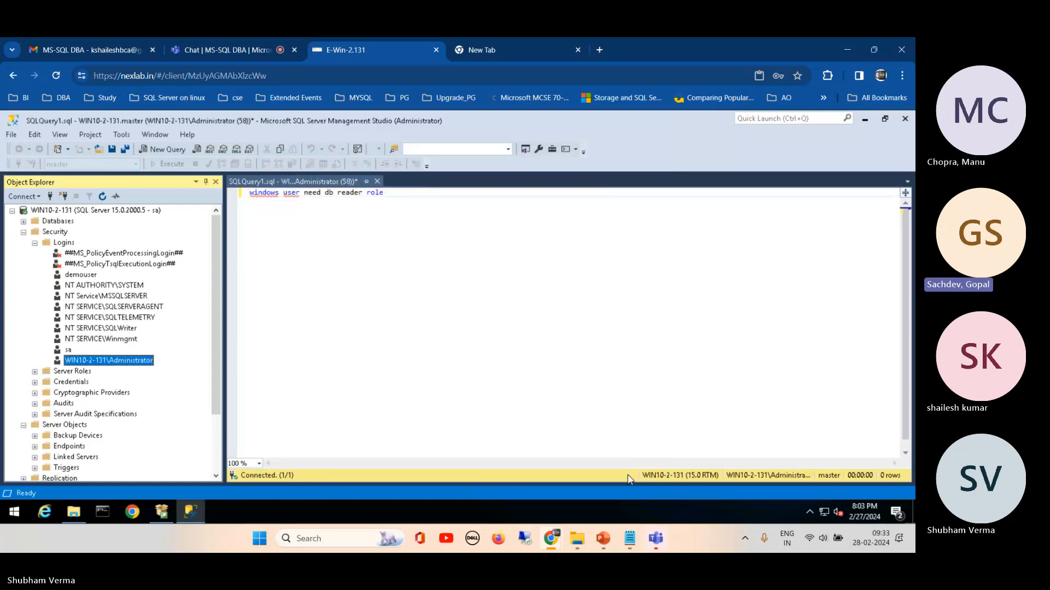
Step: Close the SQLQuery1.sql query without saving it and refresh the Logins list
{"action": "left_click", "coordinate": [377, 181]}
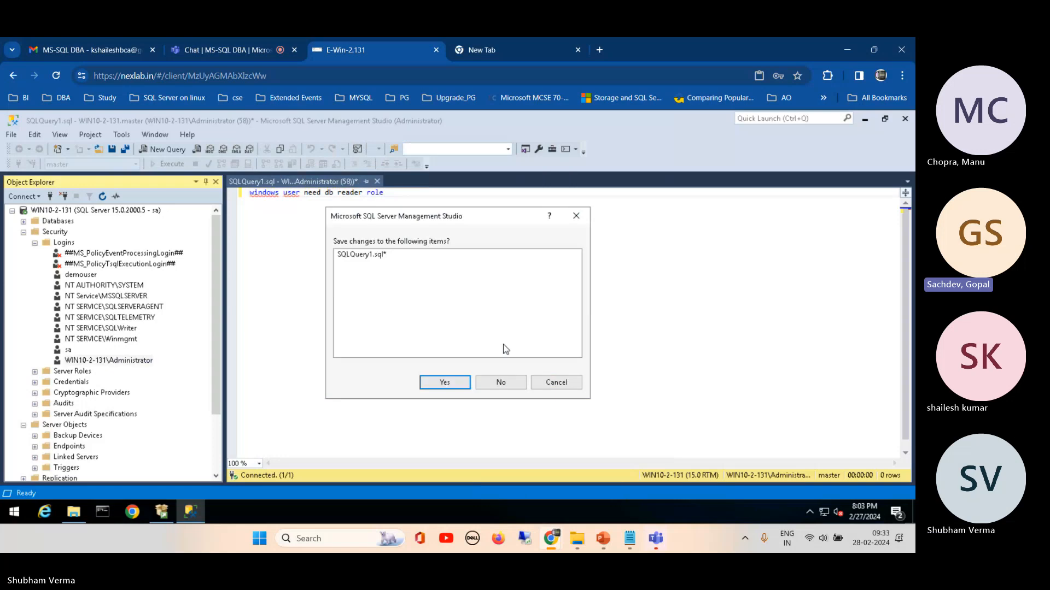
{"action": "left_click", "coordinate": [500, 382]}
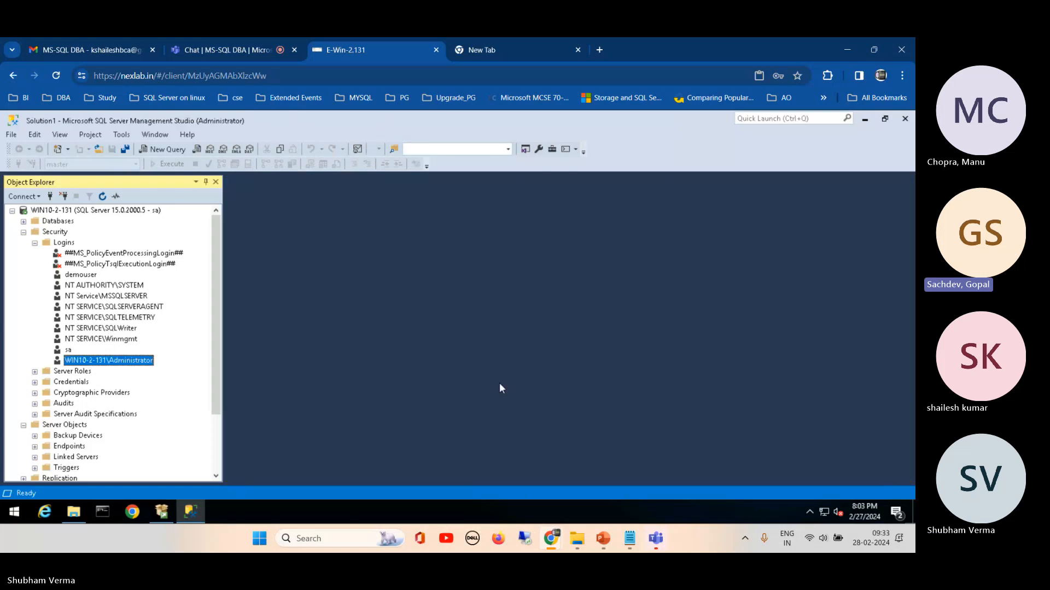
{"action": "right_click", "coordinate": [113, 360]}
{"action": "left_click", "coordinate": [62, 243]}
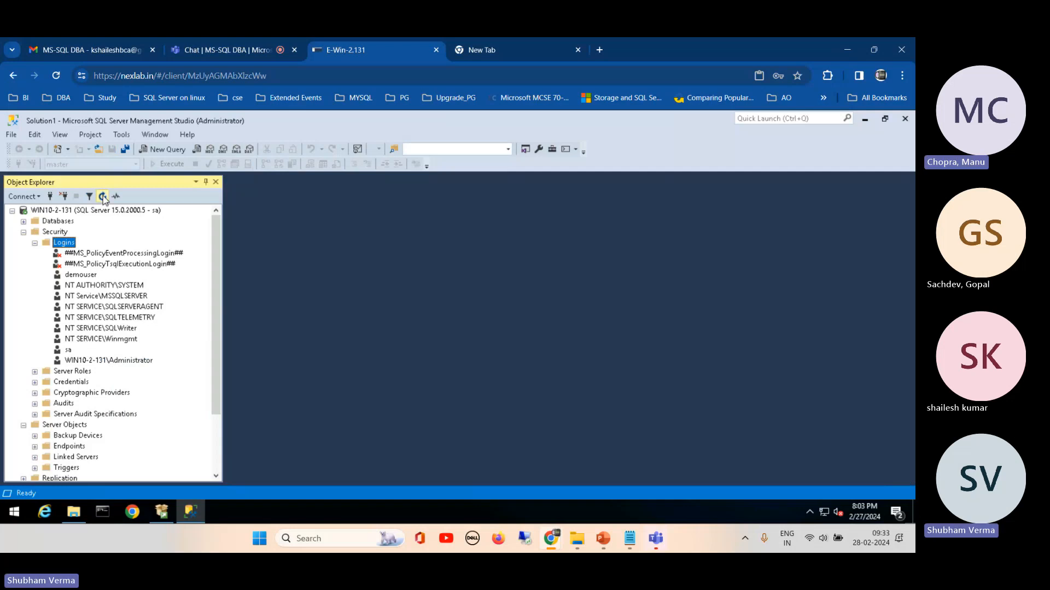
Step: Check the connect permission and login status in the WIN10-2-131\Administrator login's properties, leaving without changes
{"action": "left_click", "coordinate": [70, 361]}
{"action": "right_click", "coordinate": [70, 361]}
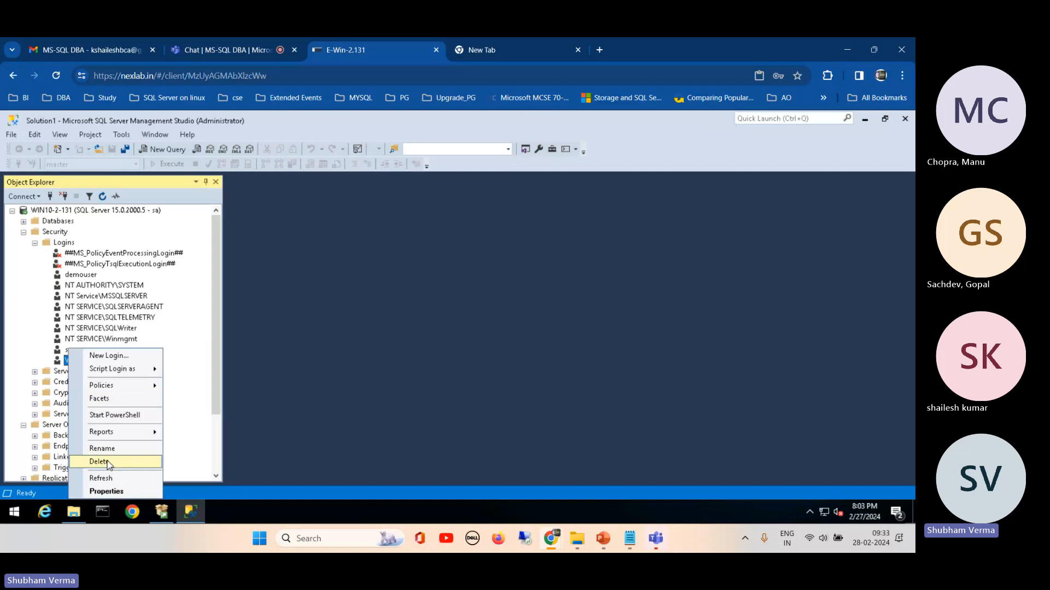
{"action": "left_click", "coordinate": [105, 492]}
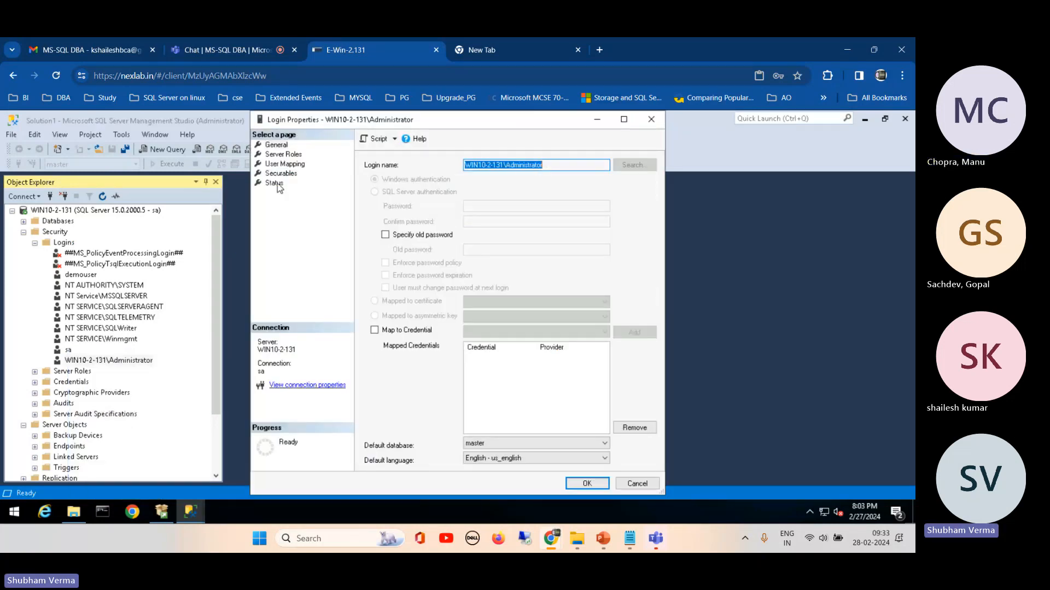
{"action": "left_click", "coordinate": [276, 184]}
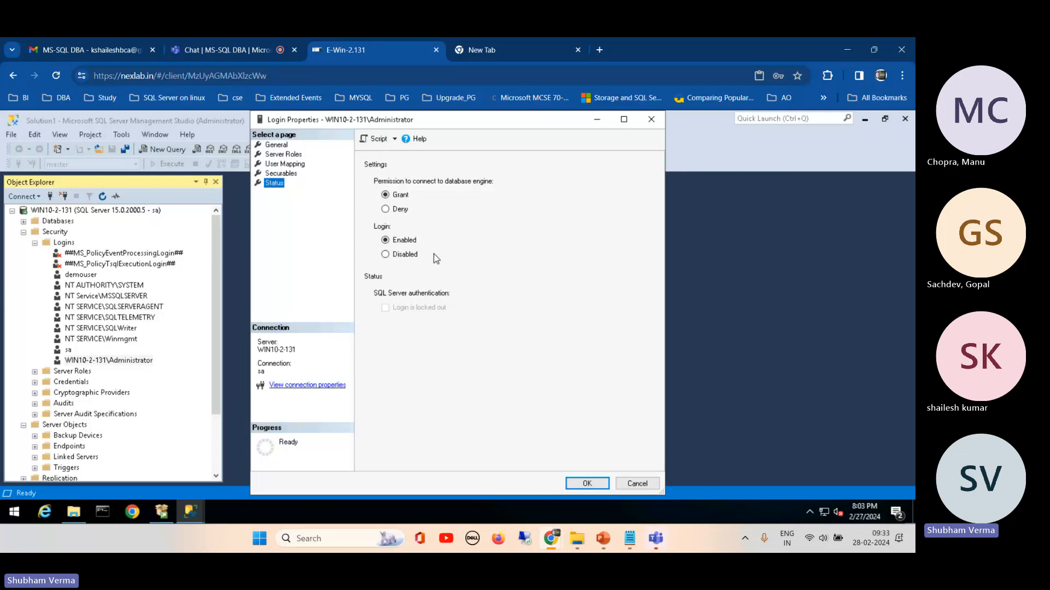
{"action": "left_click", "coordinate": [632, 485]}
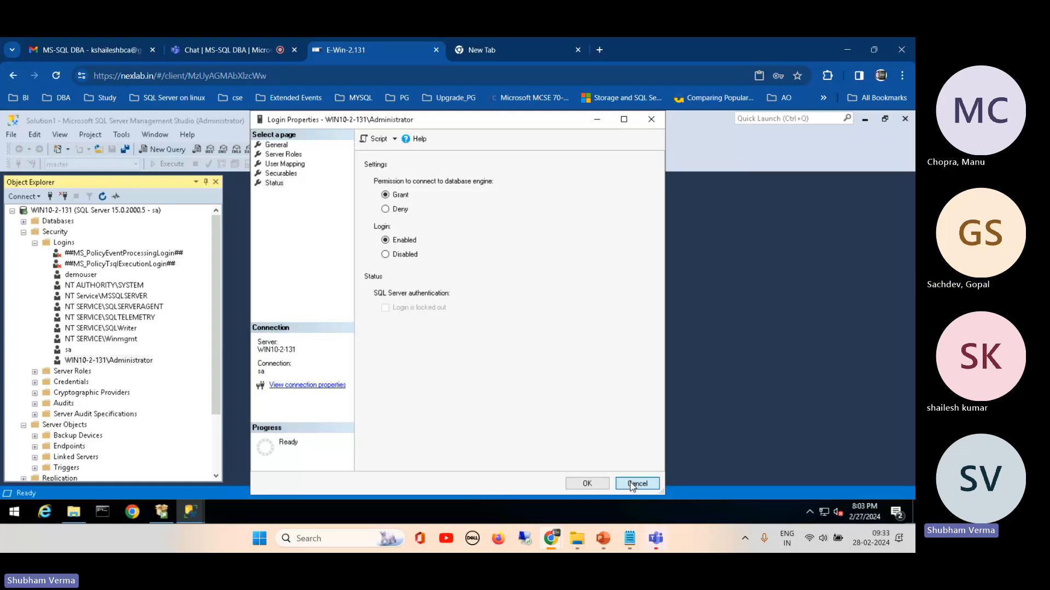
{"action": "left_click", "coordinate": [633, 486]}
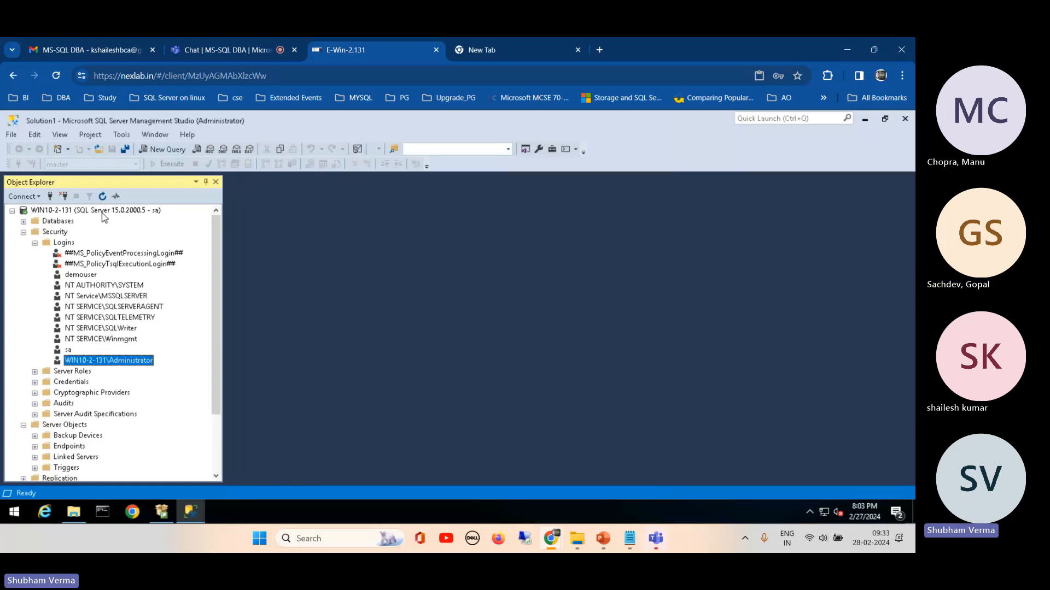
Step: Refresh the WIN10-2-131 server node and disconnect the sa session
{"action": "left_click", "coordinate": [103, 212]}
{"action": "left_click", "coordinate": [102, 196]}
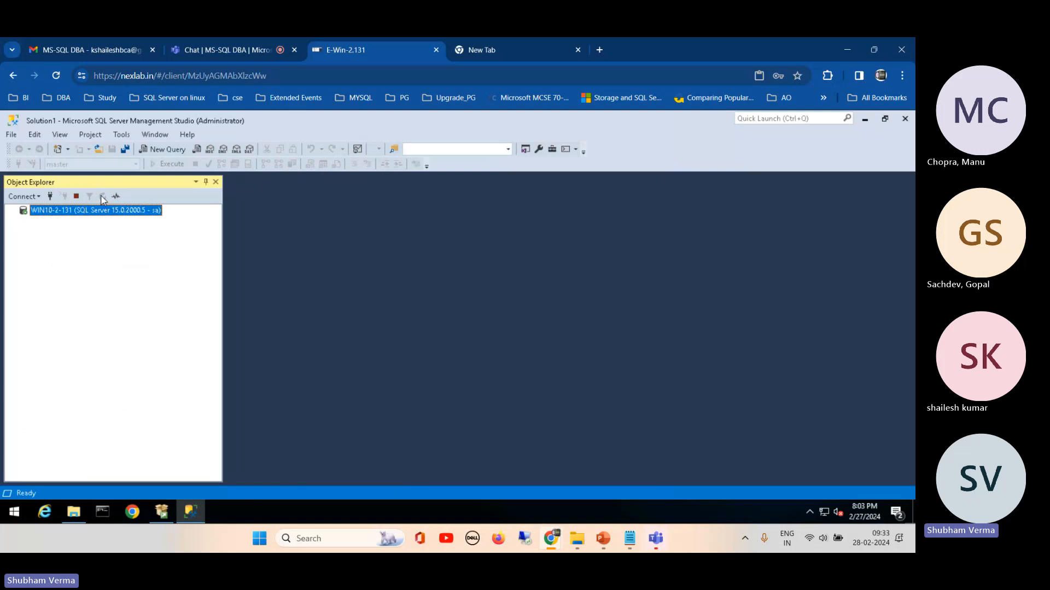
{"action": "left_click", "coordinate": [63, 197]}
Step: Connect to the WIN10-2-131 database engine with SQL Server Authentication as sa, entering the login's password
{"action": "left_click", "coordinate": [25, 196]}
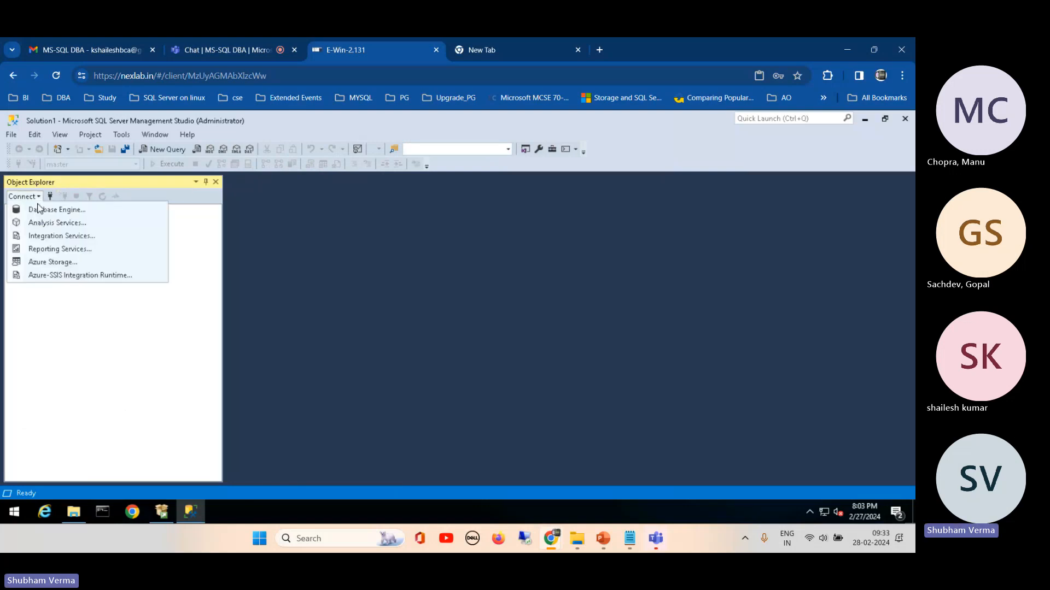
{"action": "left_click", "coordinate": [41, 209]}
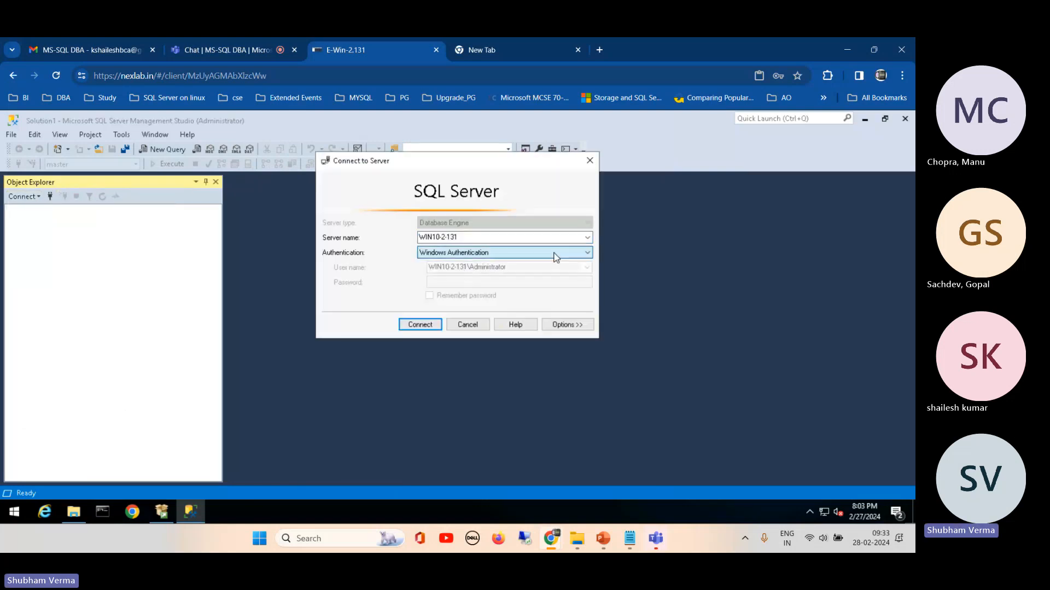
{"action": "left_click", "coordinate": [553, 252]}
{"action": "left_click", "coordinate": [512, 272]}
{"action": "left_click", "coordinate": [445, 281]}
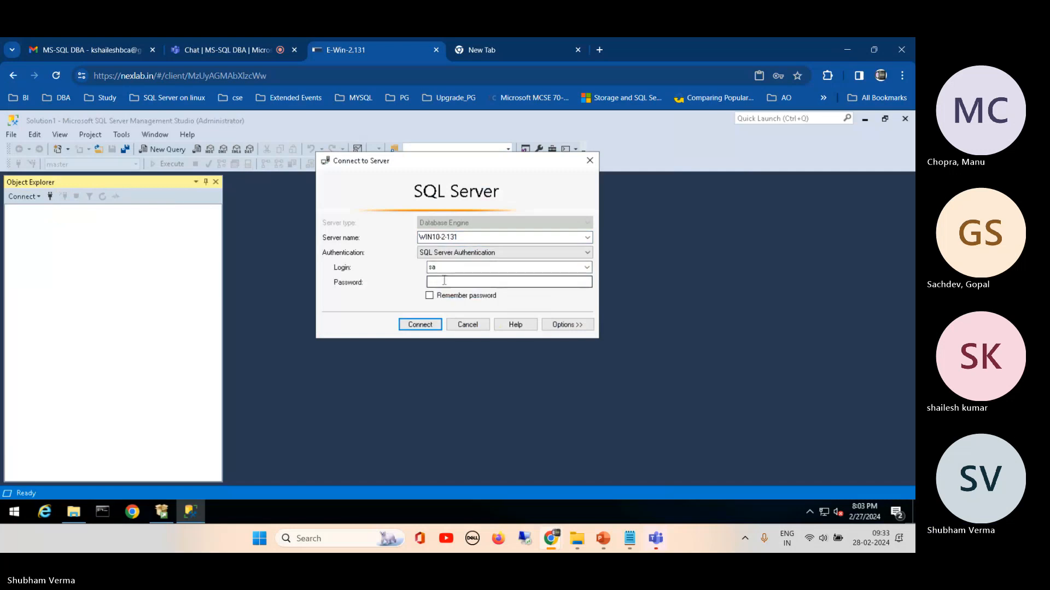
{"action": "type", "text": "********"}
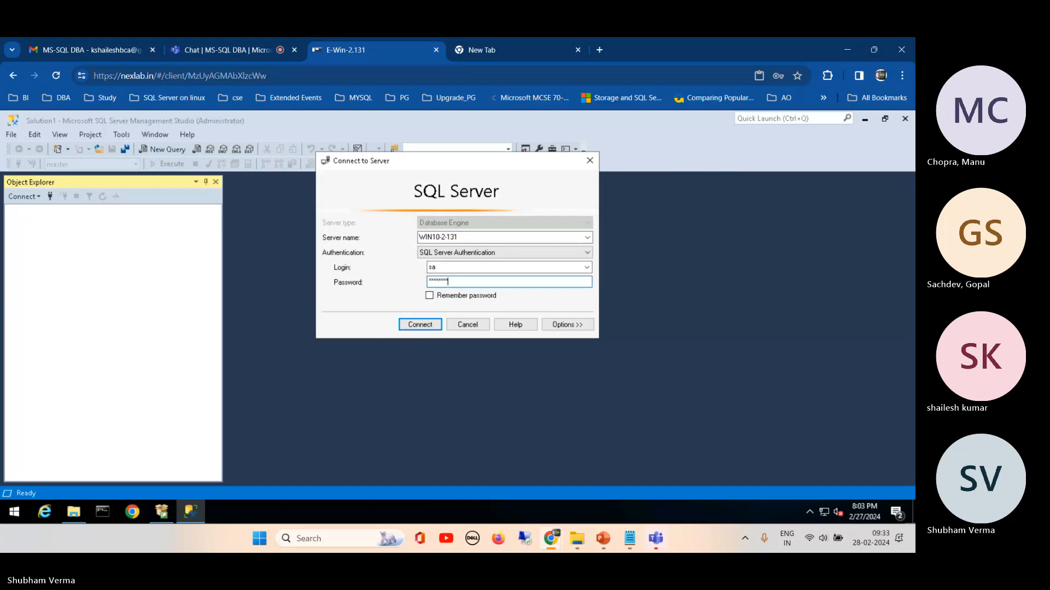
{"action": "key", "text": "Return"}
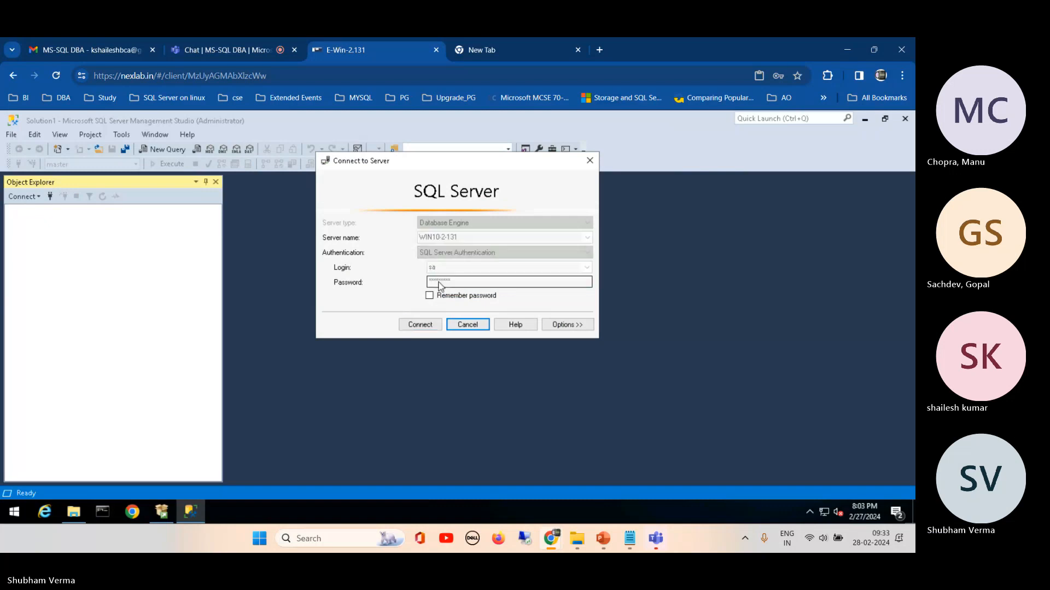
{"action": "key", "text": "Return"}
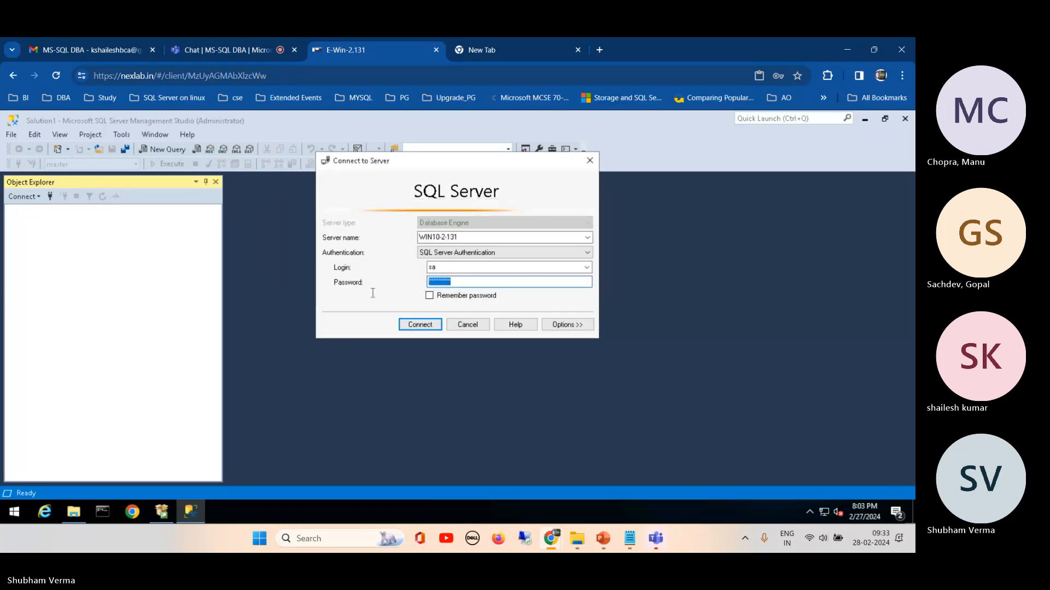
{"action": "type", "text": "*****"}
{"action": "key", "text": "Return"}
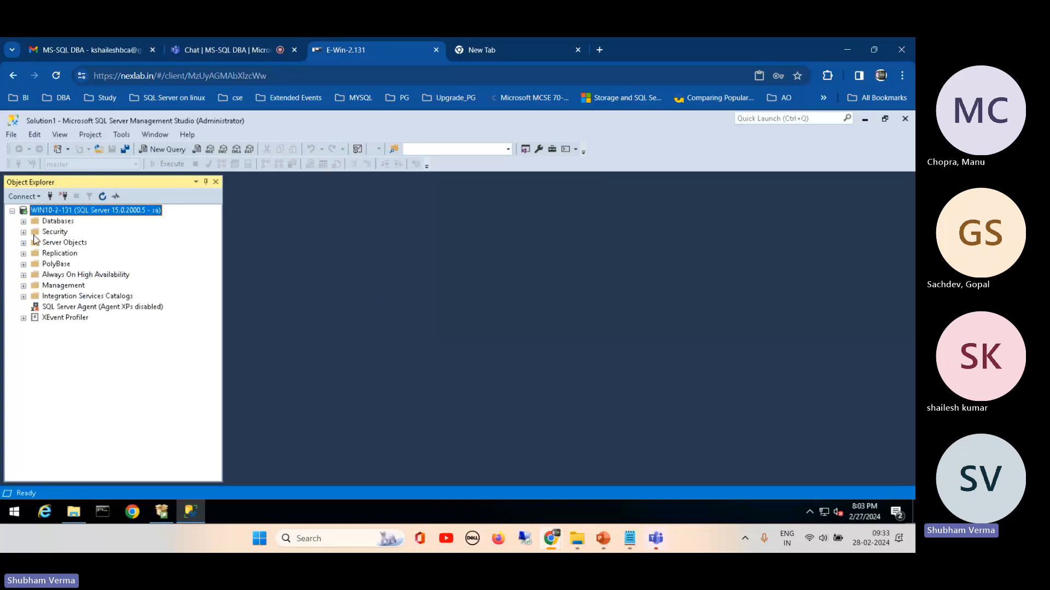
Step: Try to delete the WIN10-2-131\Administrator login from the server's security logins, closing the deletion dialog at the end
{"action": "left_click", "coordinate": [24, 231]}
{"action": "left_click", "coordinate": [35, 243]}
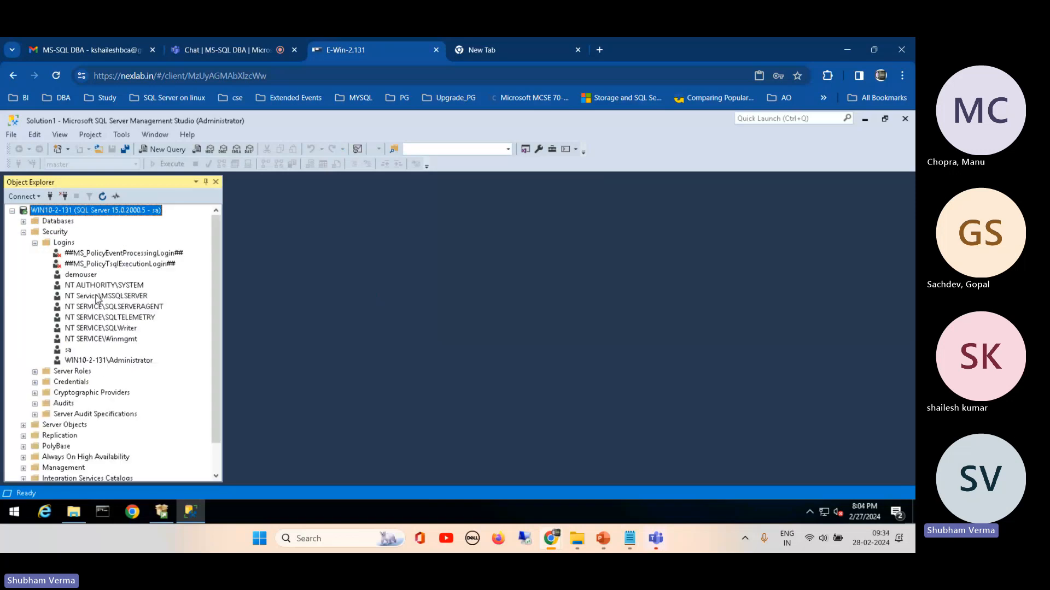
{"action": "right_click", "coordinate": [85, 360]}
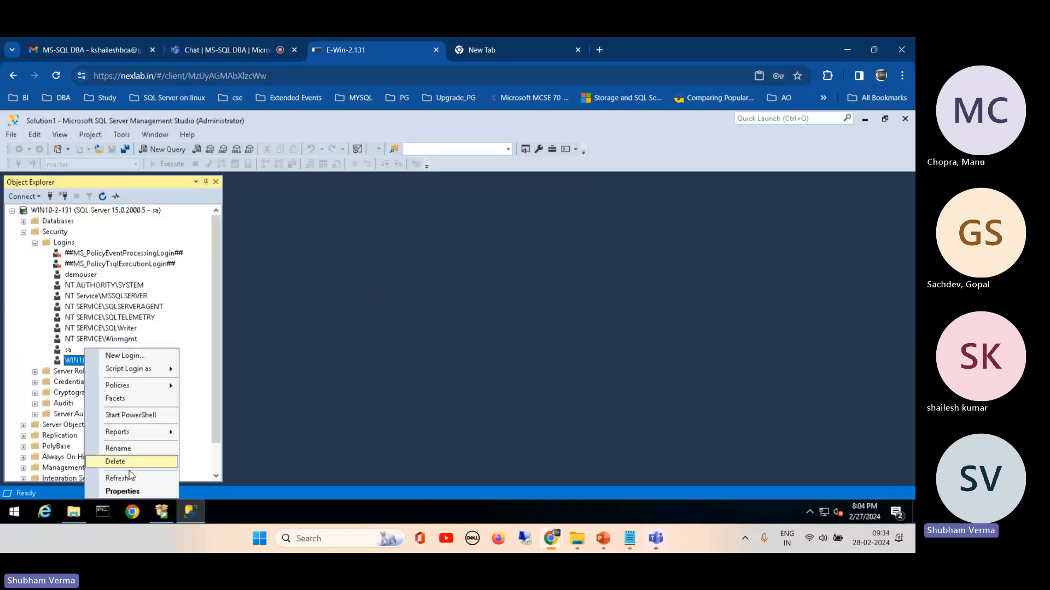
{"action": "left_click", "coordinate": [115, 462]}
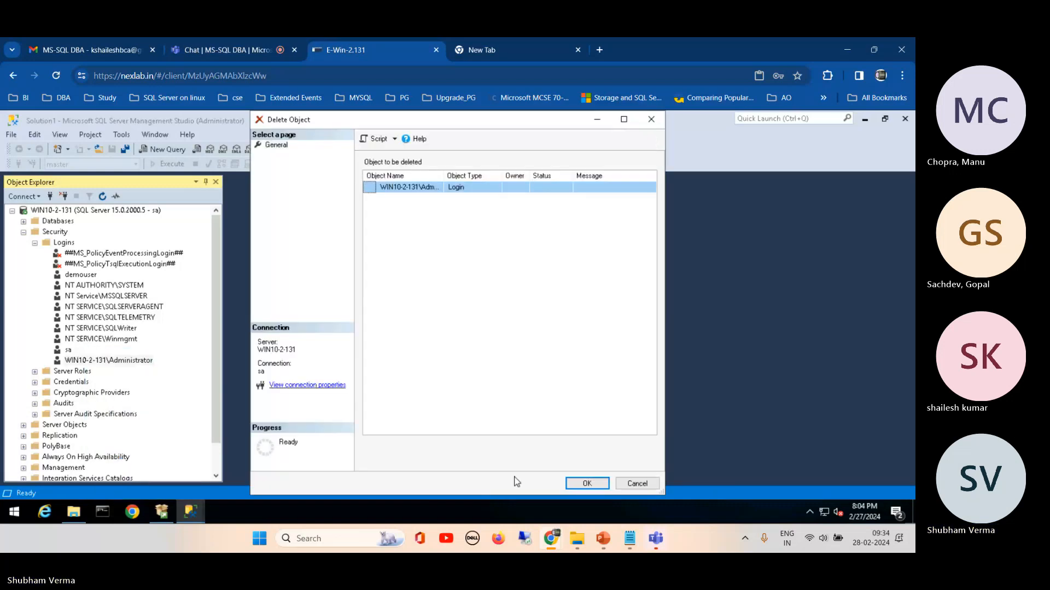
{"action": "left_click", "coordinate": [574, 486]}
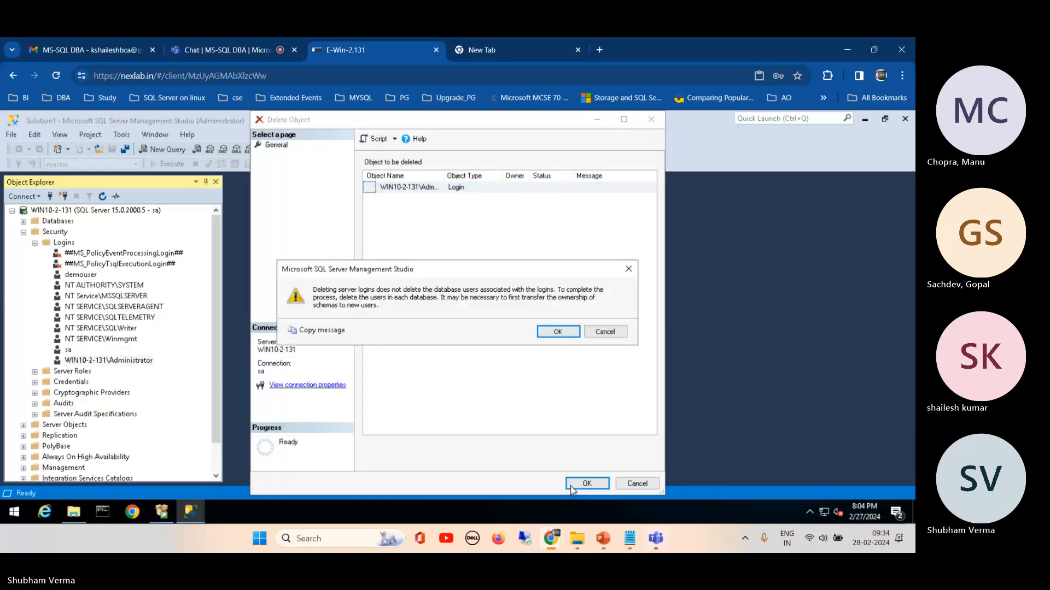
{"action": "left_click", "coordinate": [557, 332]}
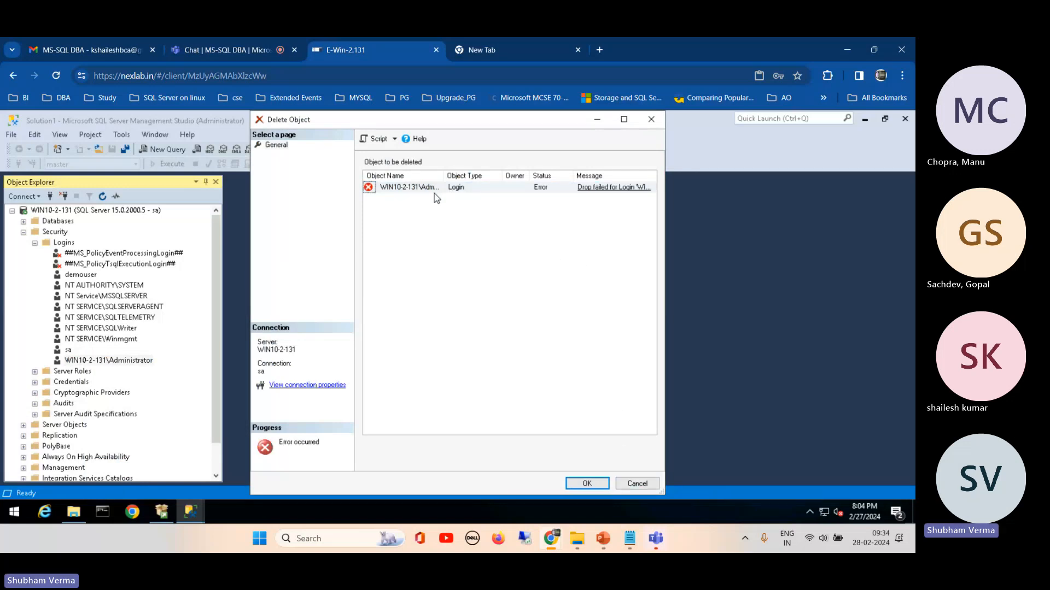
{"action": "left_click", "coordinate": [637, 484]}
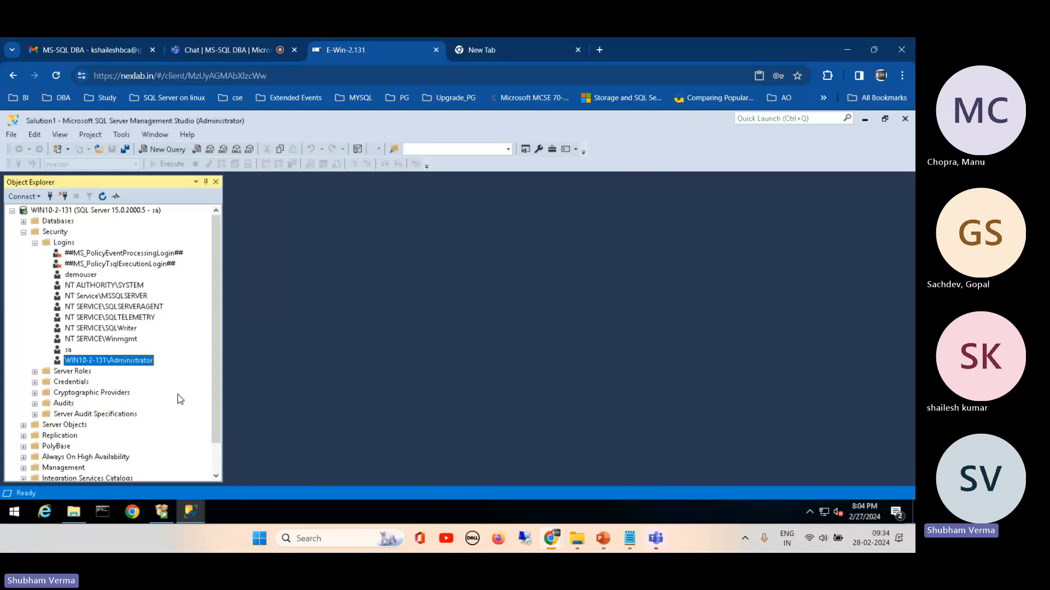
Step: Open Computer Management from the remote server's Windows Administrative Tools and expand Local Users and Groups
{"action": "left_click", "coordinate": [13, 512]}
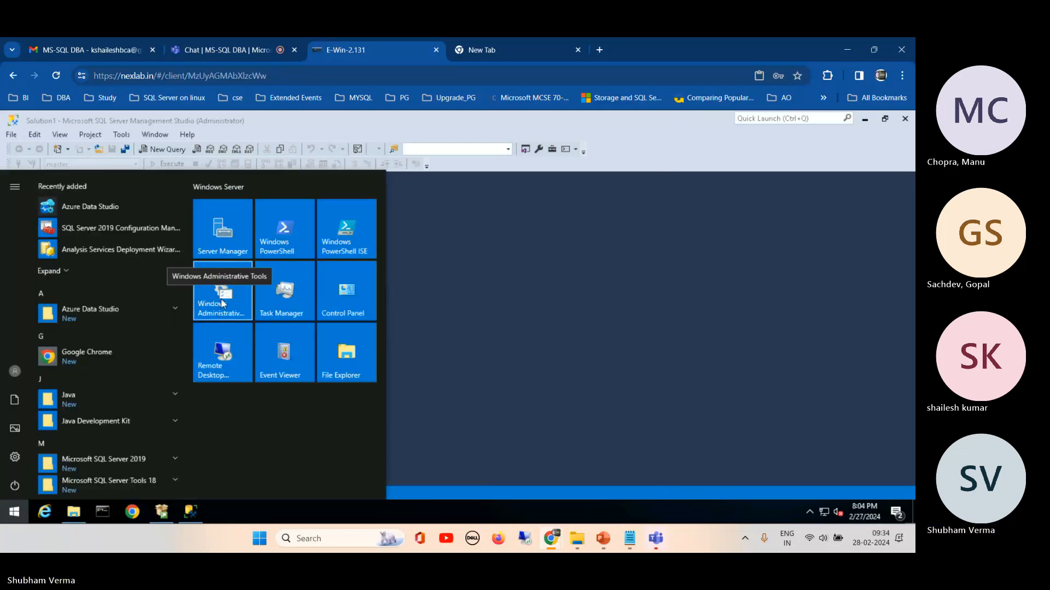
{"action": "left_click", "coordinate": [222, 304]}
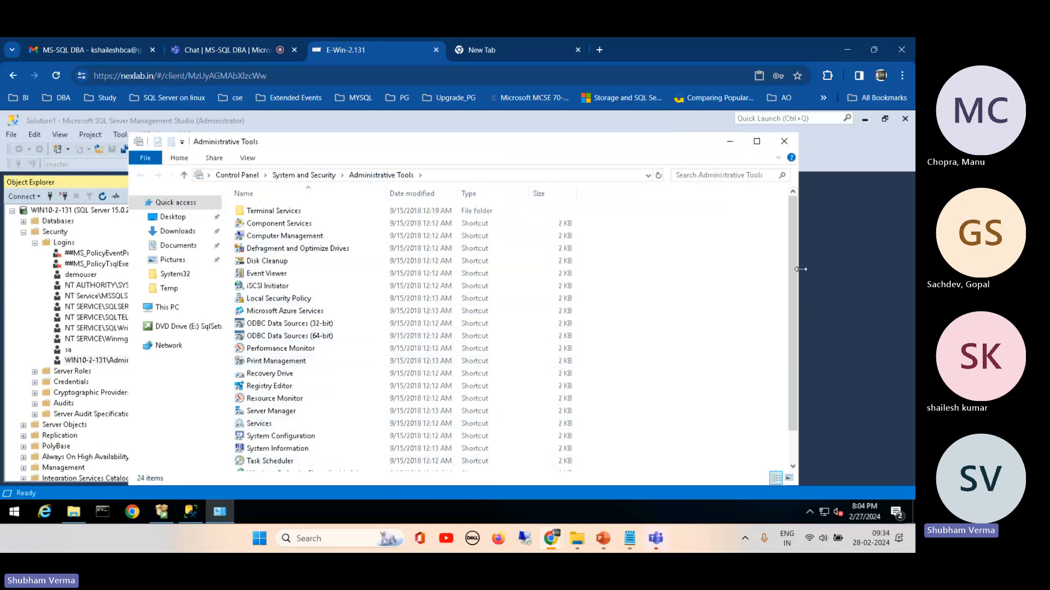
{"action": "scroll", "coordinate": [790, 307], "scroll_direction": "down", "scroll_amount": 1}
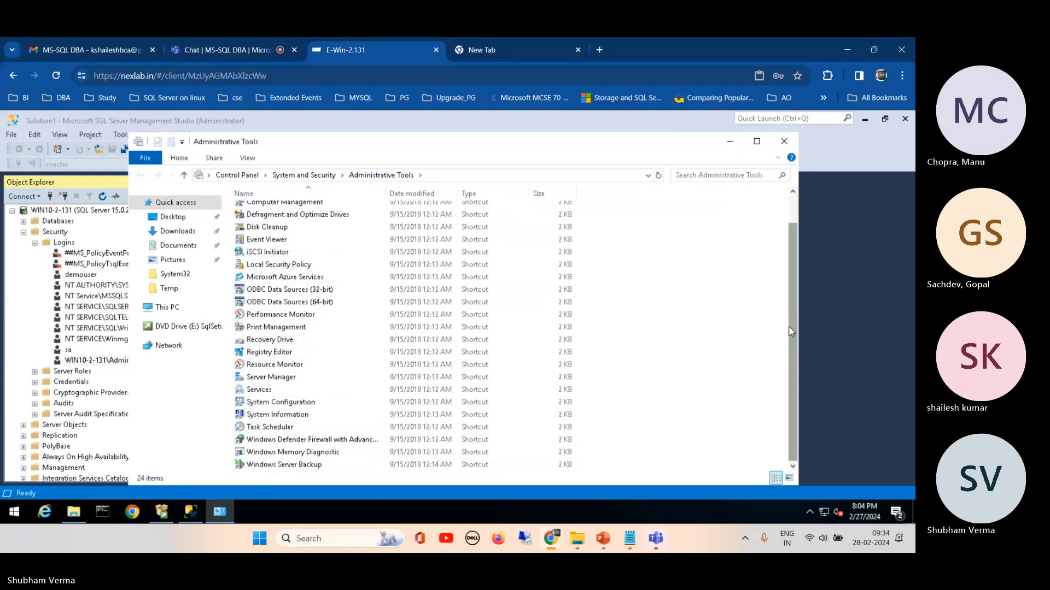
{"action": "left_click_drag", "start_coordinate": [792, 306], "coordinate": [790, 284]}
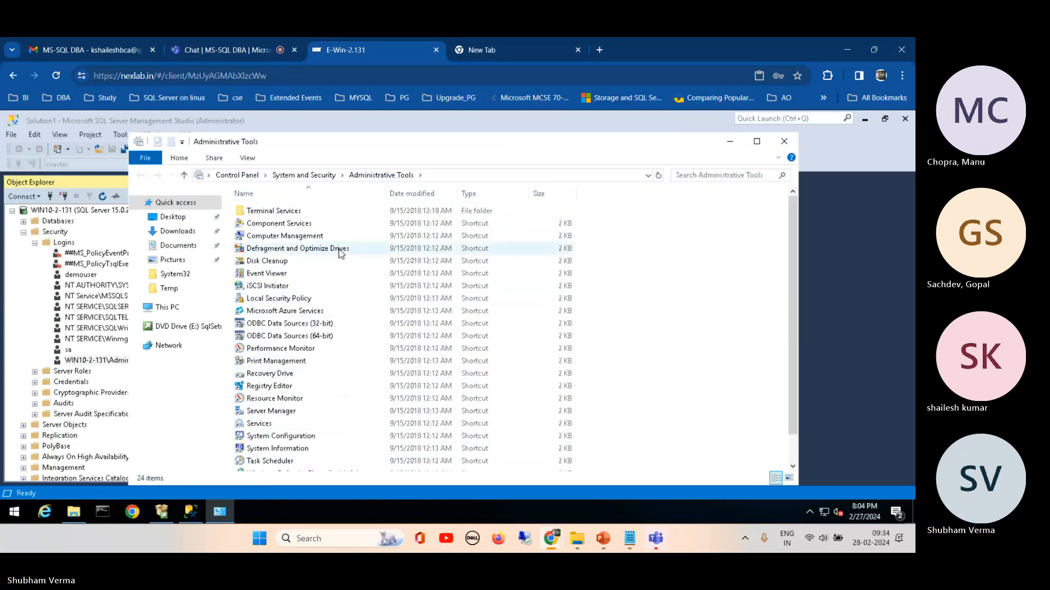
{"action": "double_click", "coordinate": [289, 238]}
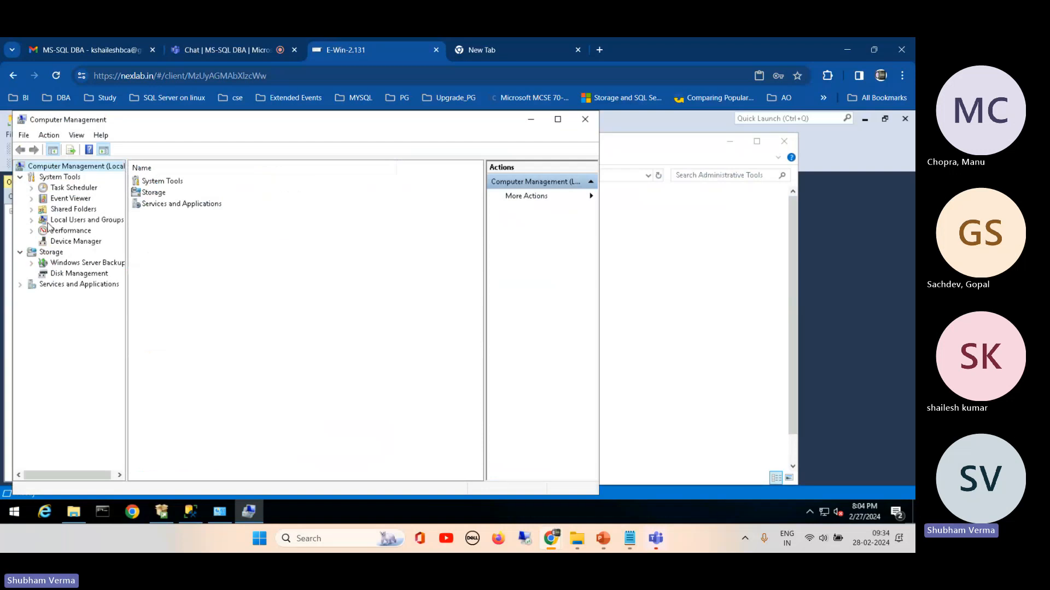
{"action": "left_click", "coordinate": [31, 220]}
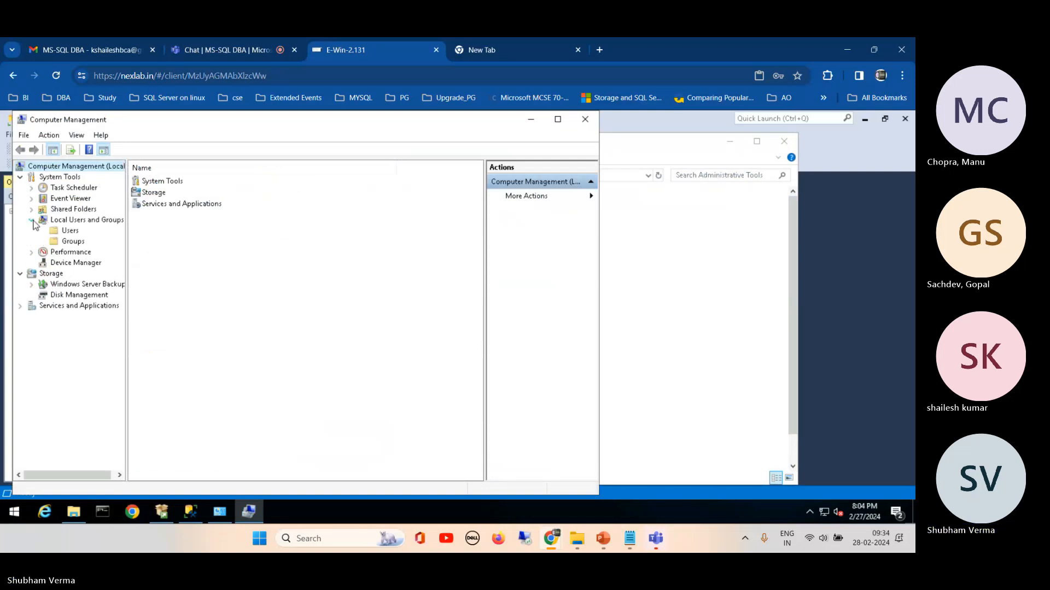
Step: Start a local user named demo, enter and confirm its password, turn off "User must change password at next logon", and try to create it
{"action": "right_click", "coordinate": [62, 231]}
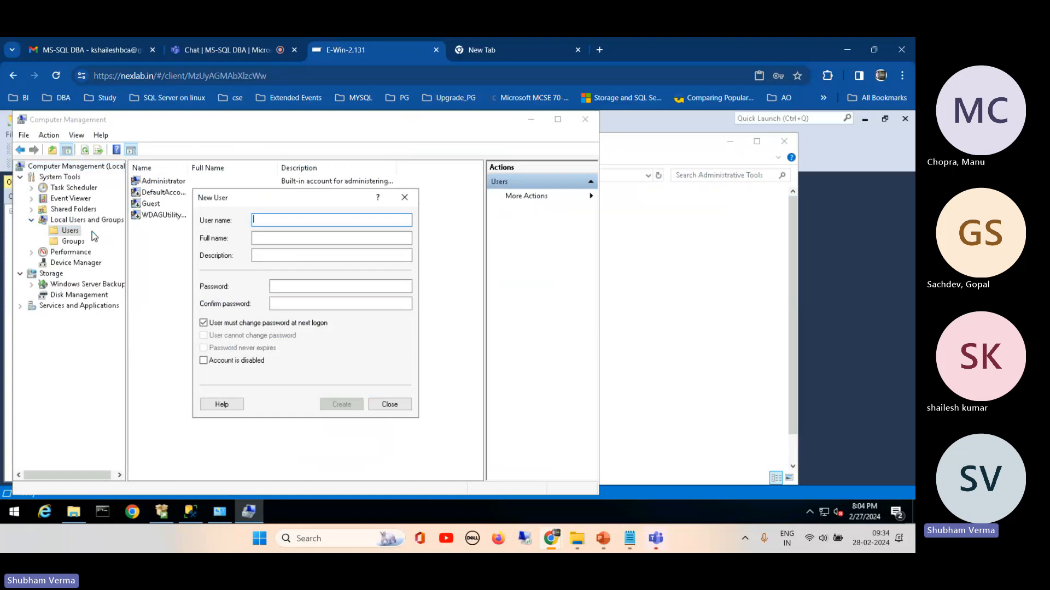
{"action": "type", "text": "demo"}
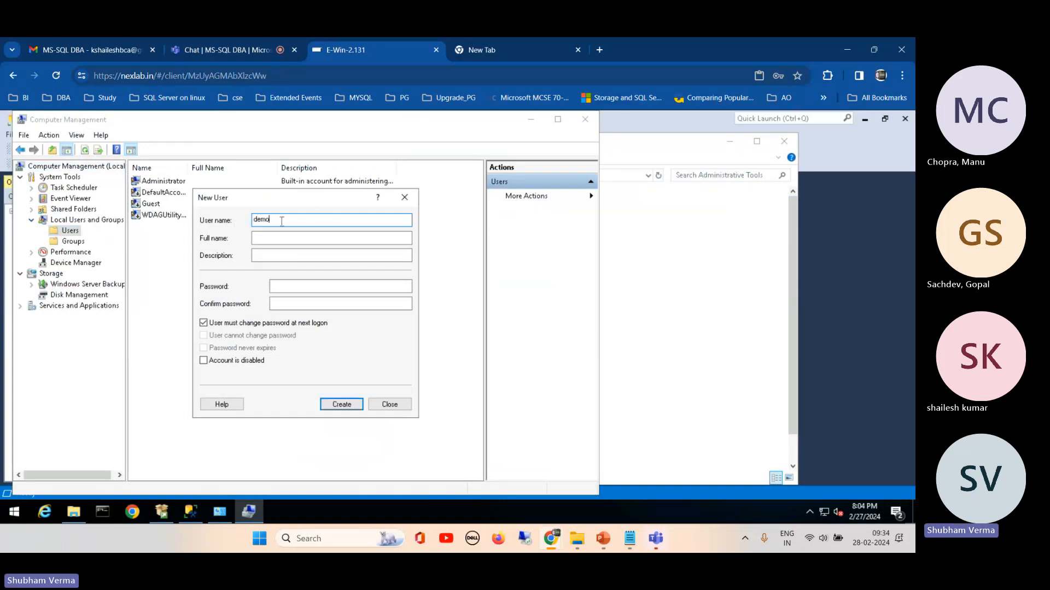
{"action": "left_click_drag", "start_coordinate": [282, 220], "coordinate": [234, 220]}
{"action": "left_click", "coordinate": [290, 286]}
{"action": "type", "text": "demo"}
{"action": "key", "text": "Tab"}
{"action": "type", "text": "demo"}
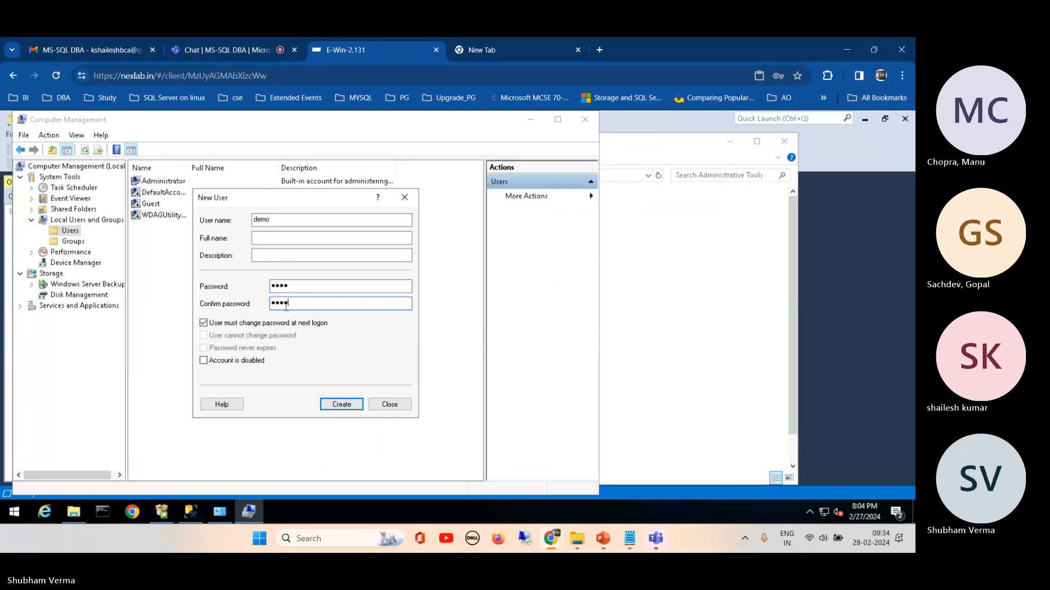
{"action": "left_click", "coordinate": [243, 323]}
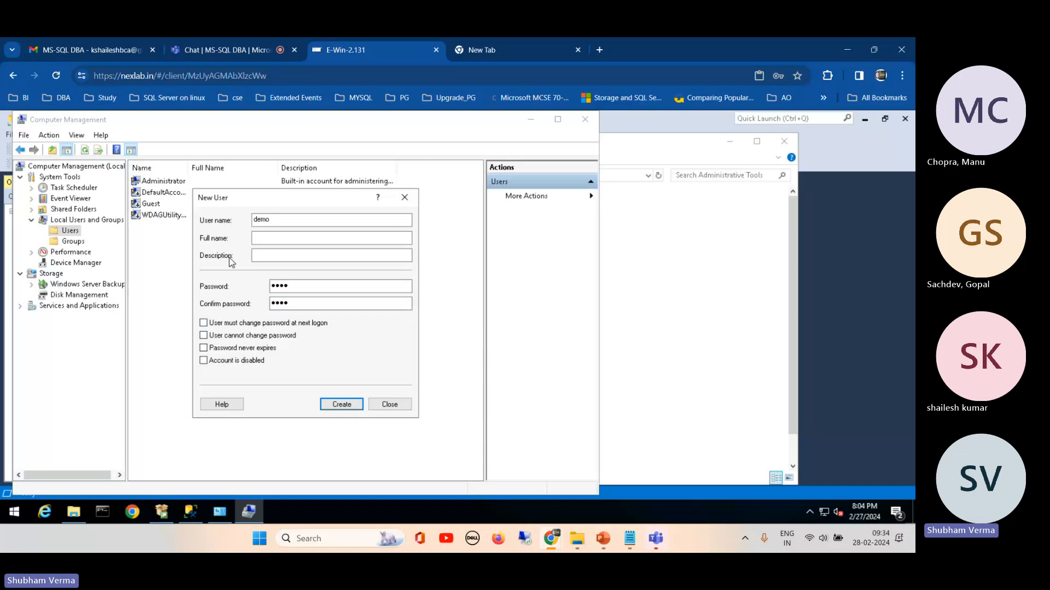
{"action": "left_click", "coordinate": [341, 406]}
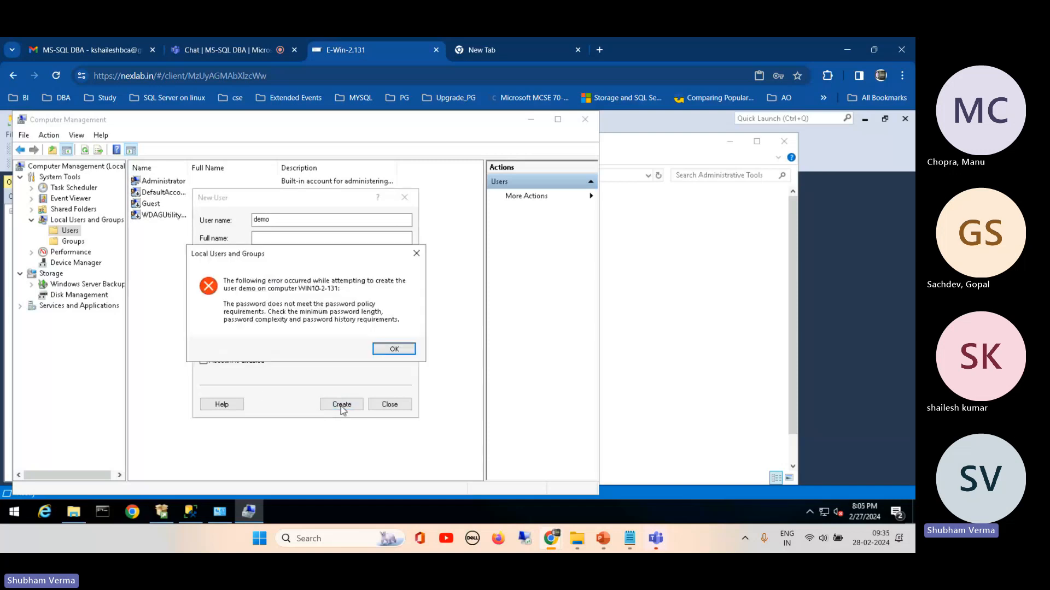
{"action": "left_click", "coordinate": [394, 349]}
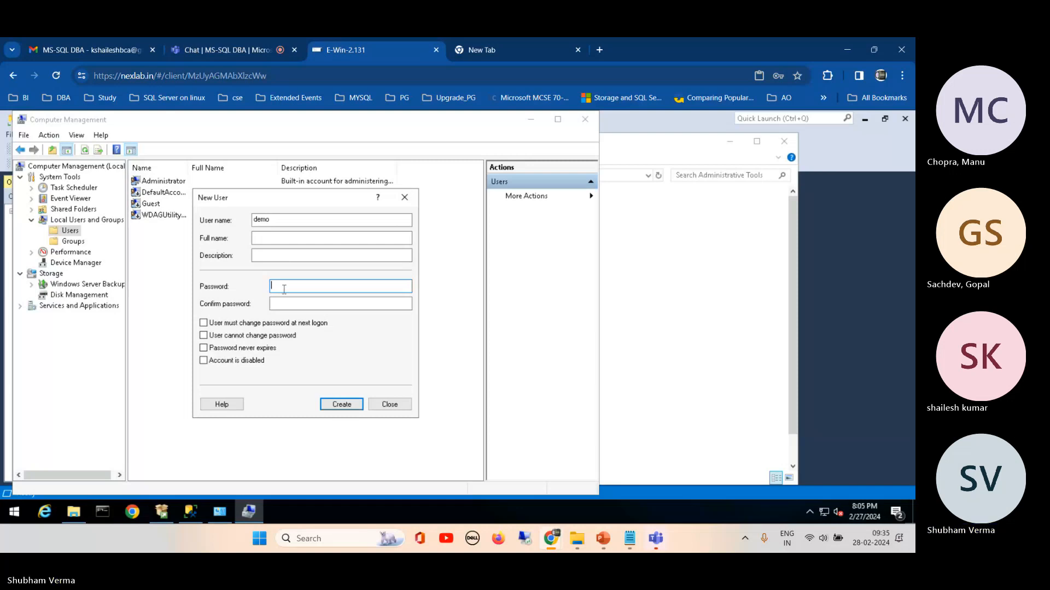
Step: Try to create the demo user with a more complex password entered in the password and confirmation fields
{"action": "type", "text": "Demo@123"}
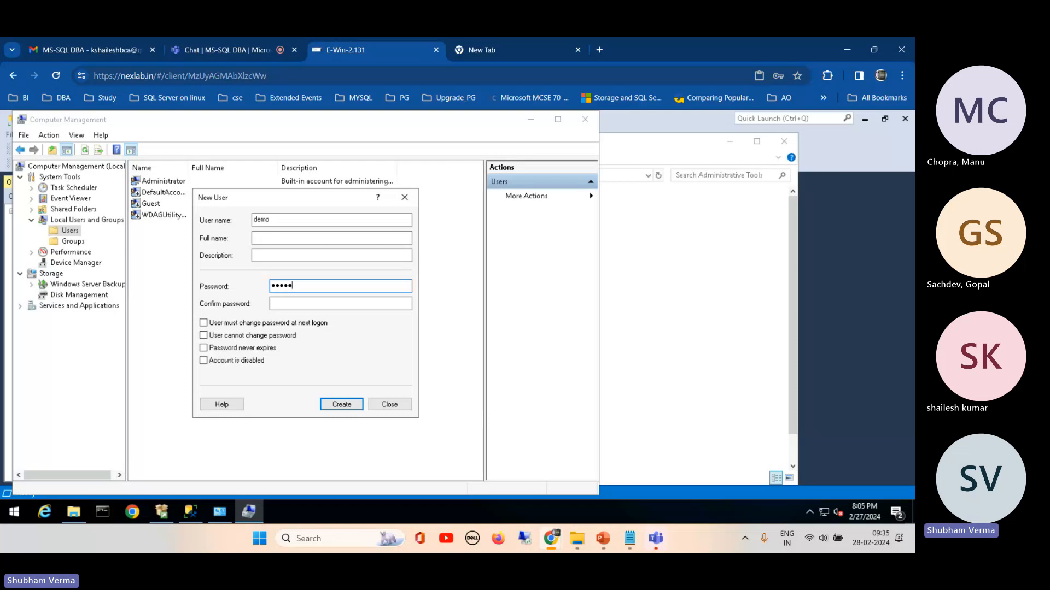
{"action": "type", "text": "4"}
{"action": "left_click", "coordinate": [285, 309]}
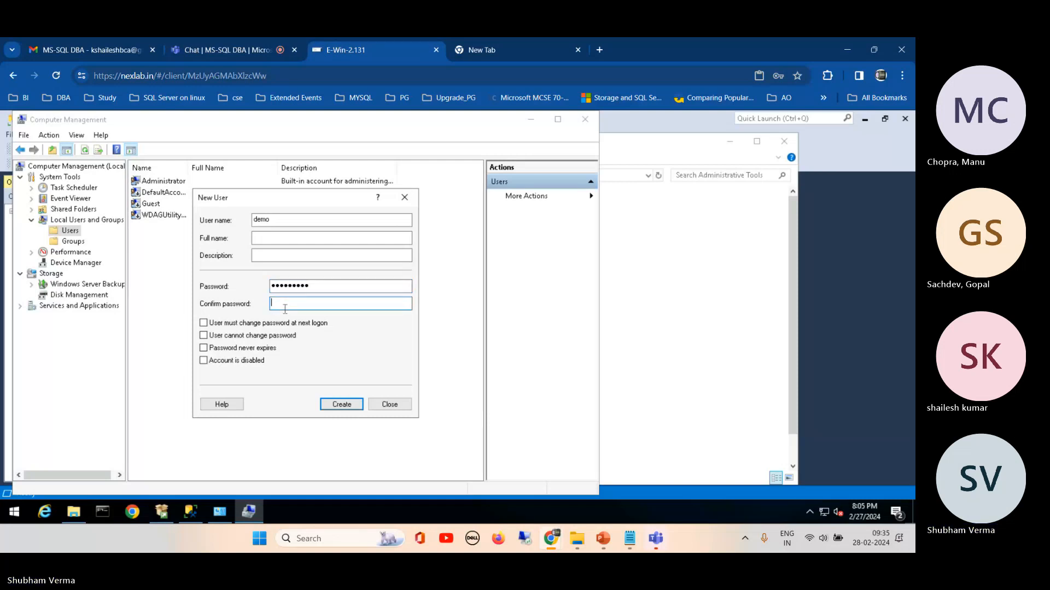
{"action": "type", "text": "Demo@1"}
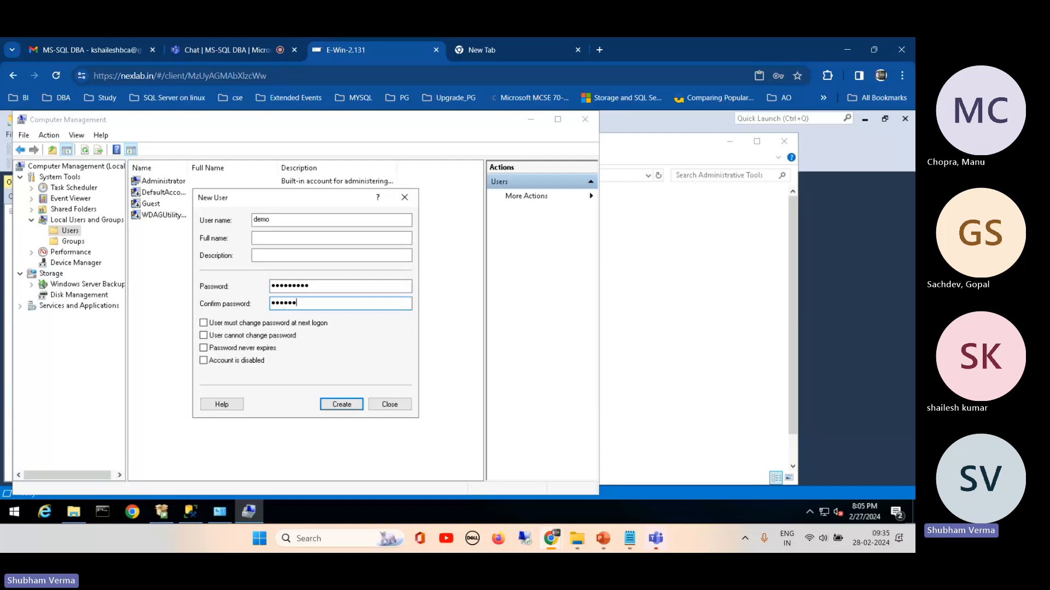
{"action": "type", "text": "234"}
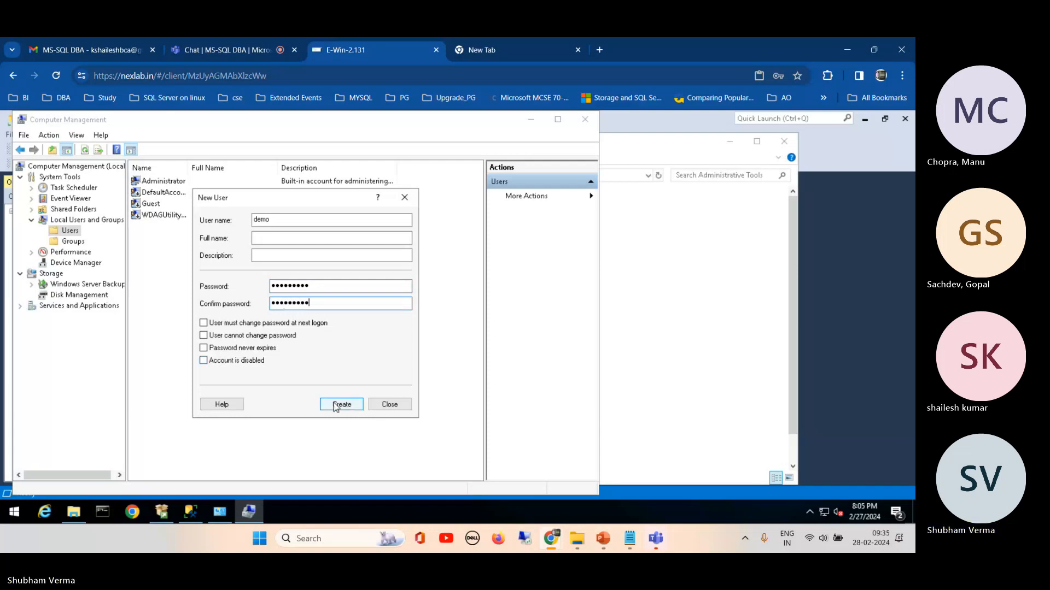
{"action": "left_click", "coordinate": [336, 407]}
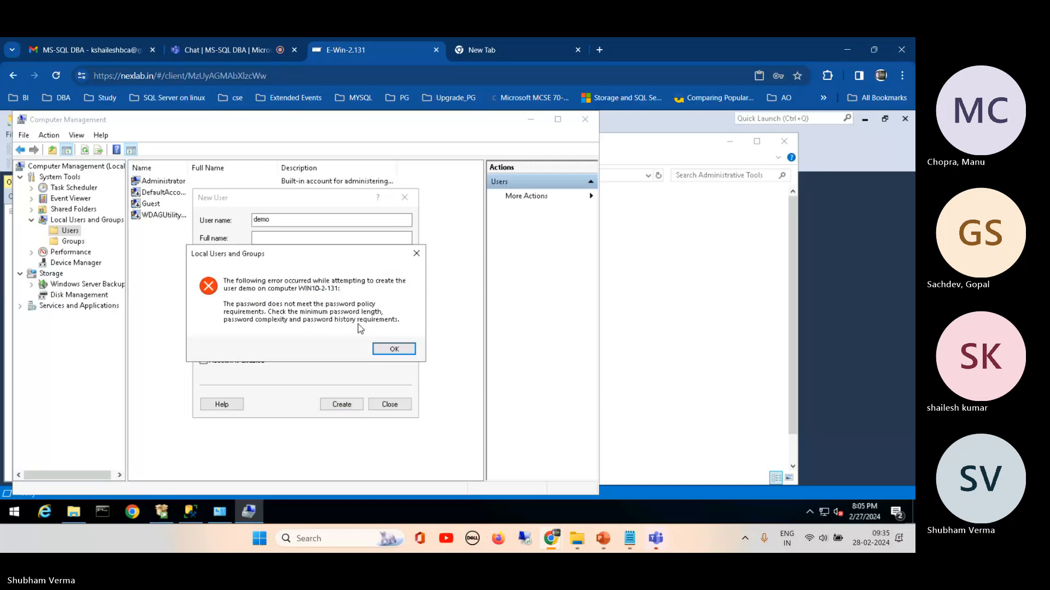
{"action": "left_click", "coordinate": [394, 348]}
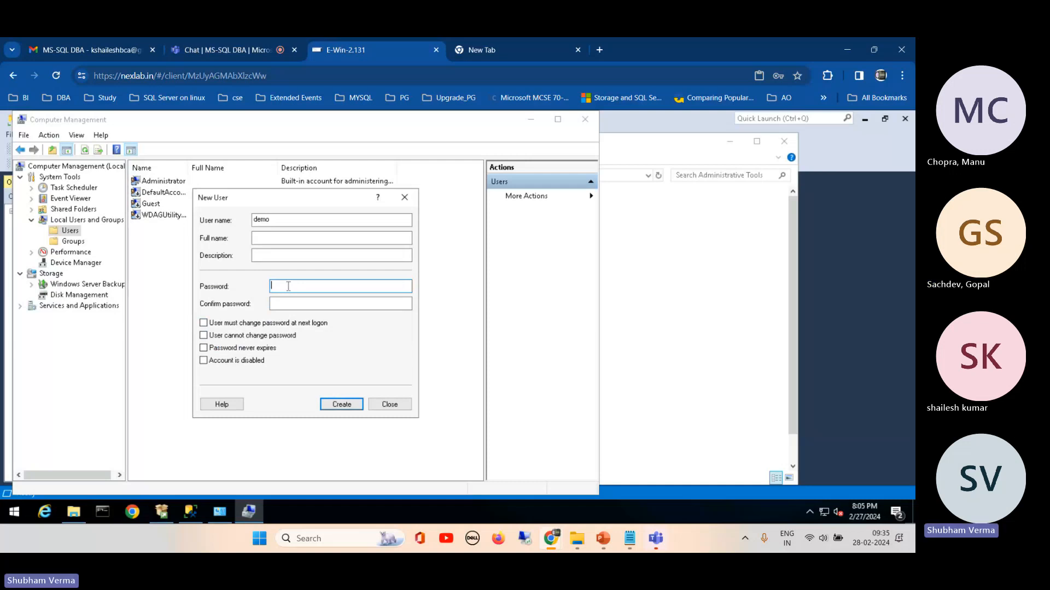
Step: Enter and confirm a different password for the demo user and try creating the account again
{"action": "type", "text": "P"}
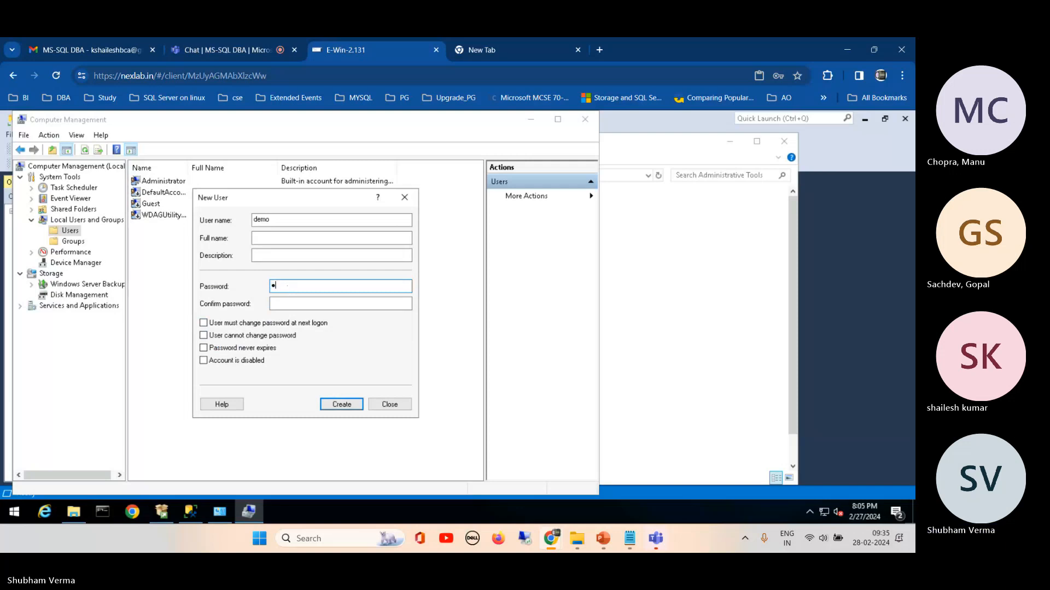
{"action": "type", "text": "@ssw0"}
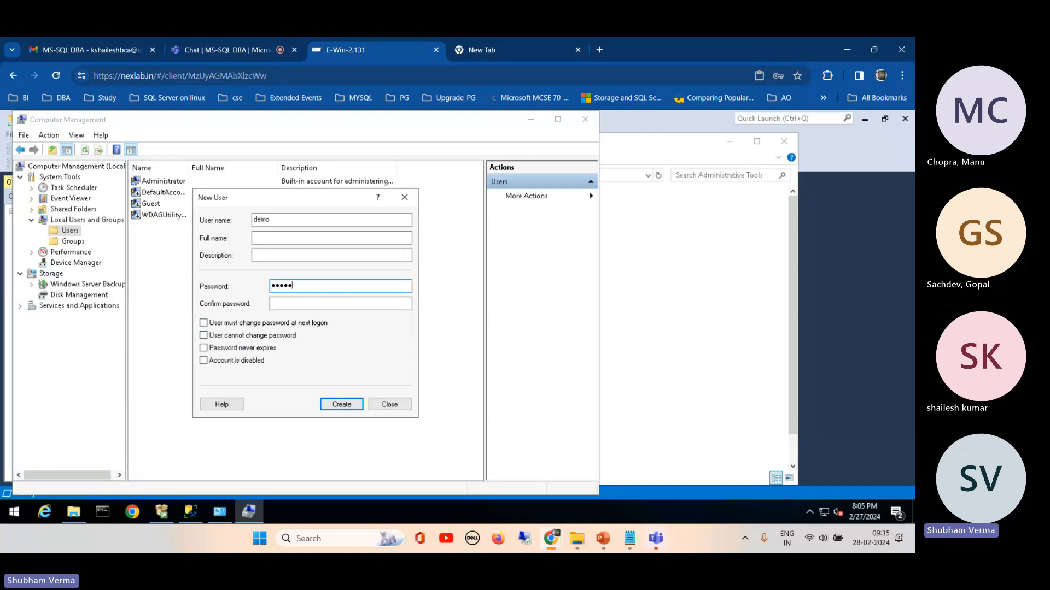
{"action": "type", "text": "rd1"}
{"action": "left_click", "coordinate": [305, 308]}
{"action": "type", "text": "P@s"}
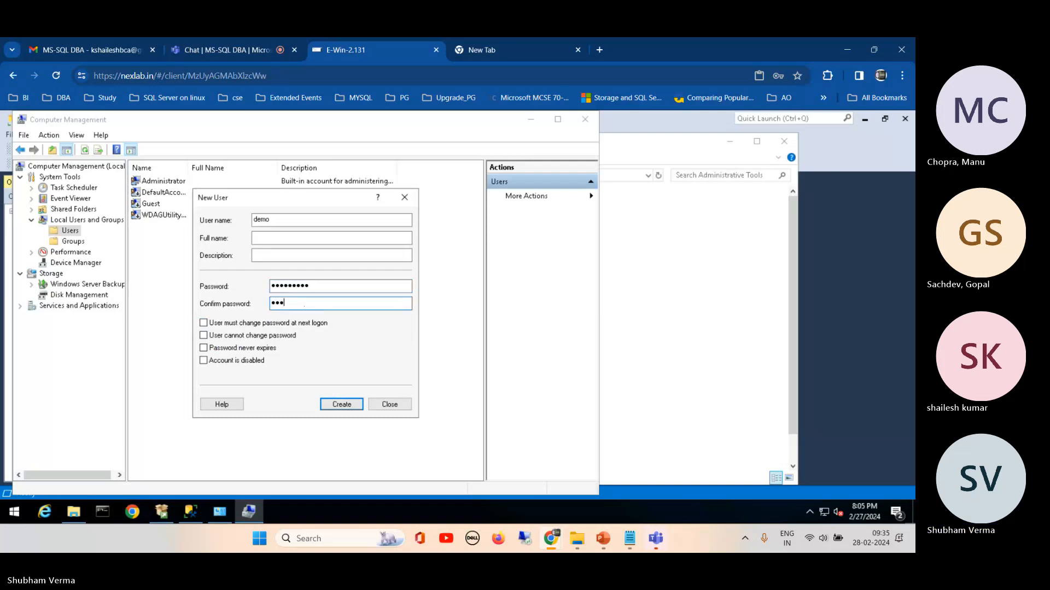
{"action": "type", "text": "sw0rd1"}
{"action": "left_click", "coordinate": [342, 404]}
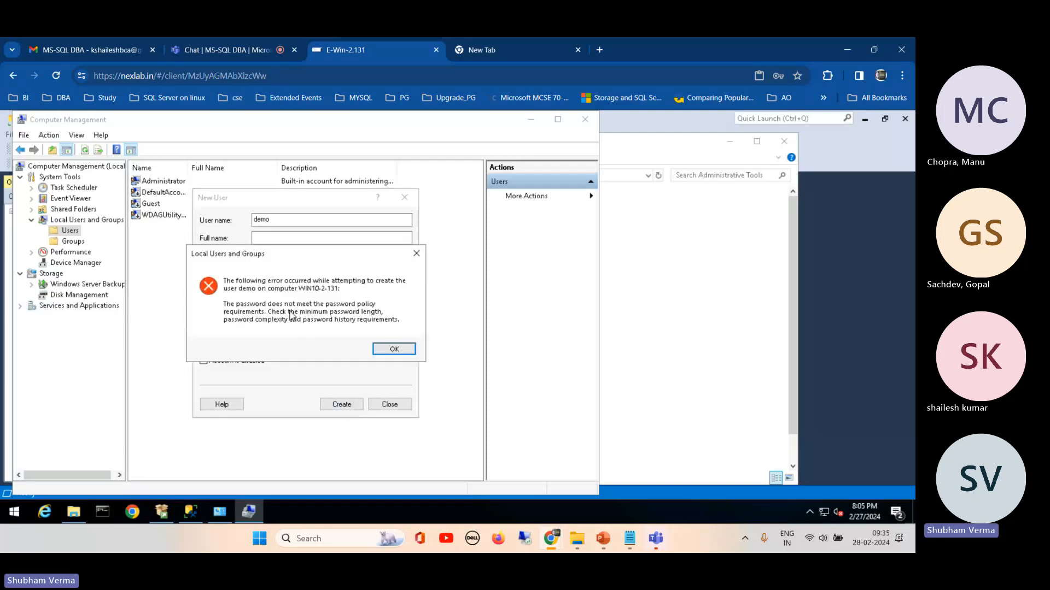
{"action": "left_click", "coordinate": [394, 348]}
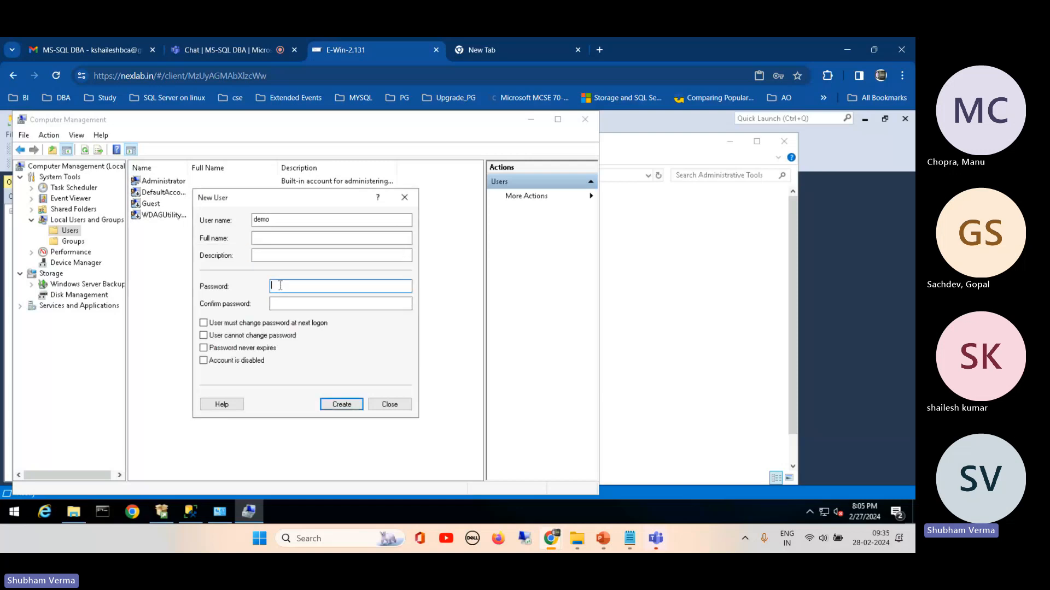
Step: Try to create the demo user with a longer password in the password and confirmation fields
{"action": "type", "text": "••••••••••••••"}
{"action": "key", "text": "Tab"}
{"action": "type", "text": "•••"}
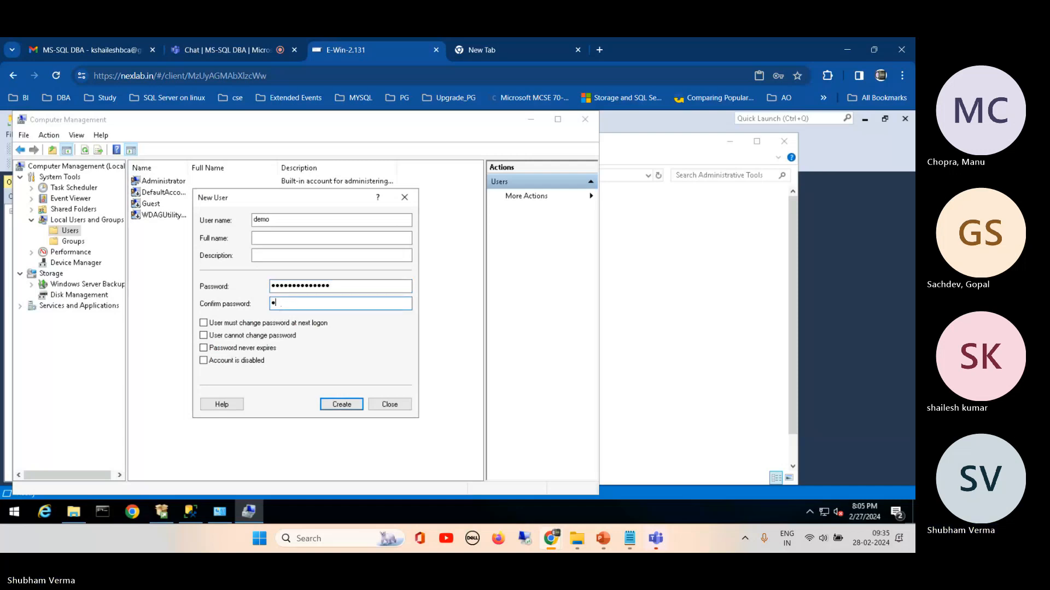
{"action": "type", "text": "•••••••••••"}
{"action": "left_click", "coordinate": [335, 406]}
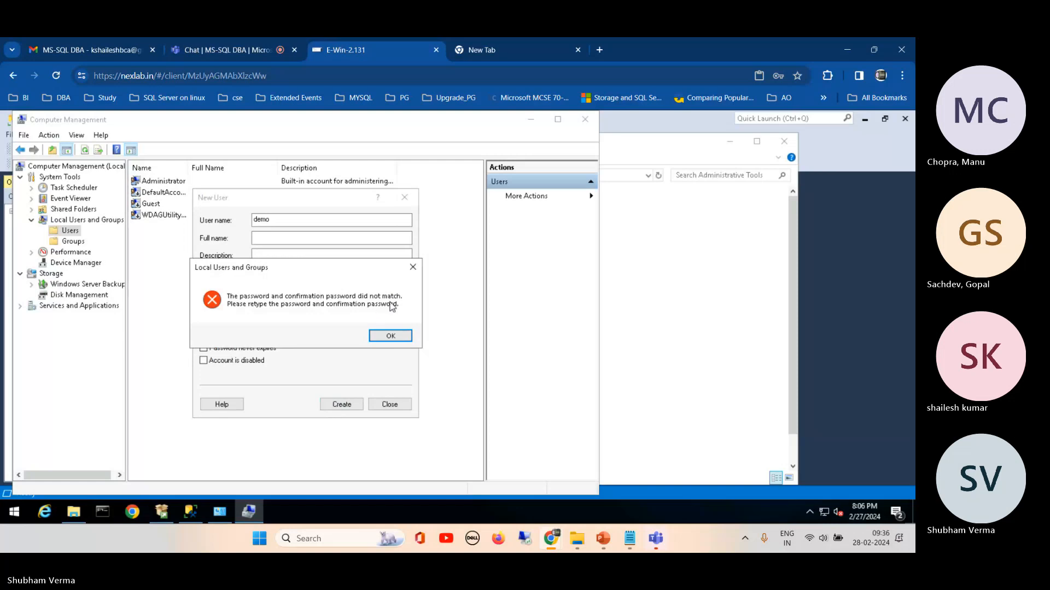
{"action": "left_click", "coordinate": [389, 338]}
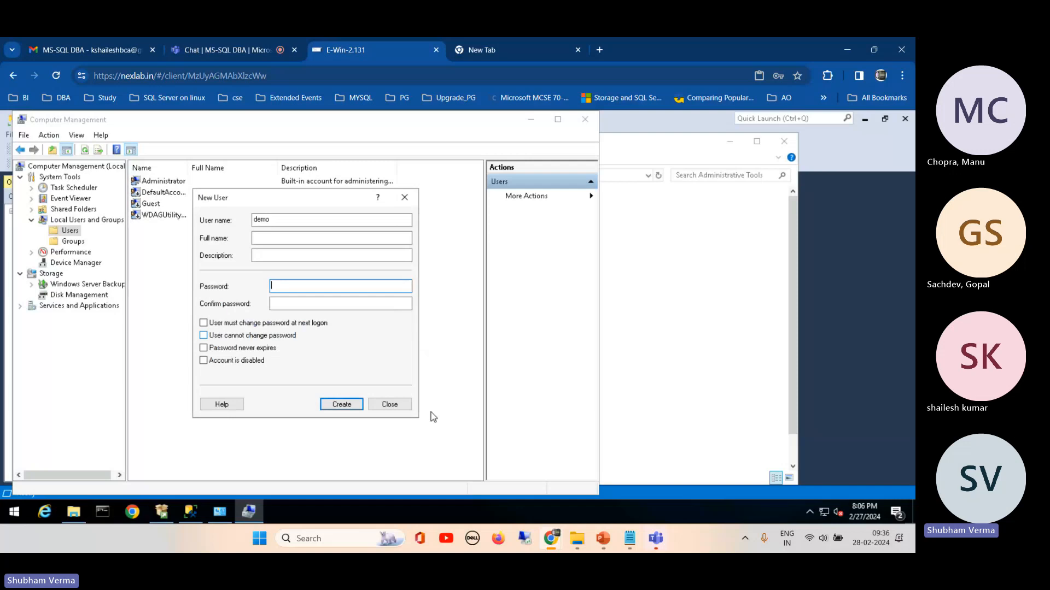
Step: Open Notepad on the local machine, write a new draft password for the demo user in plain text, and copy it
{"action": "left_click", "coordinate": [333, 541]}
{"action": "type", "text": "note"}
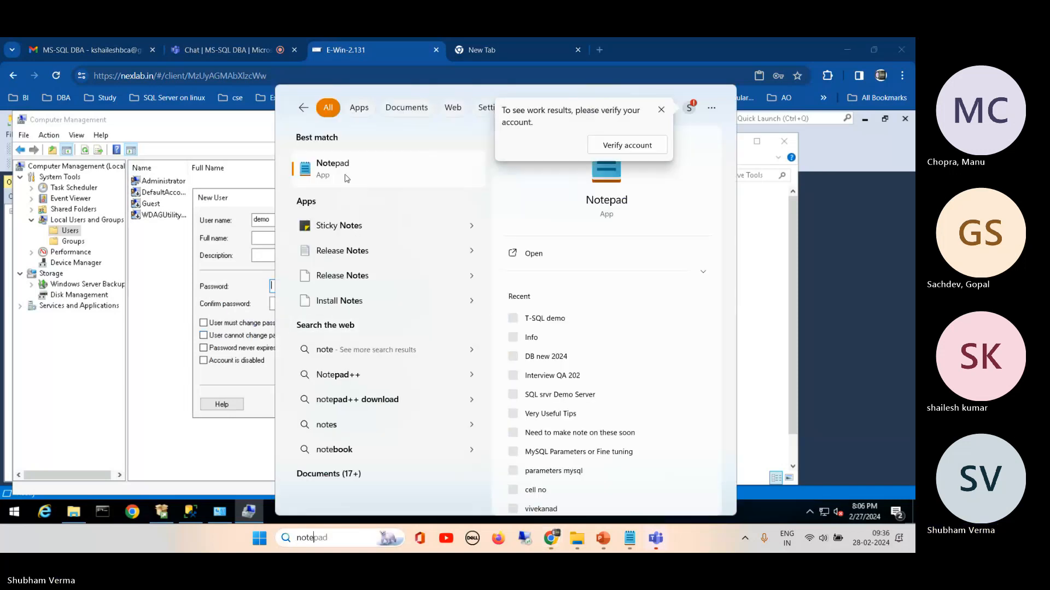
{"action": "left_click", "coordinate": [345, 174]}
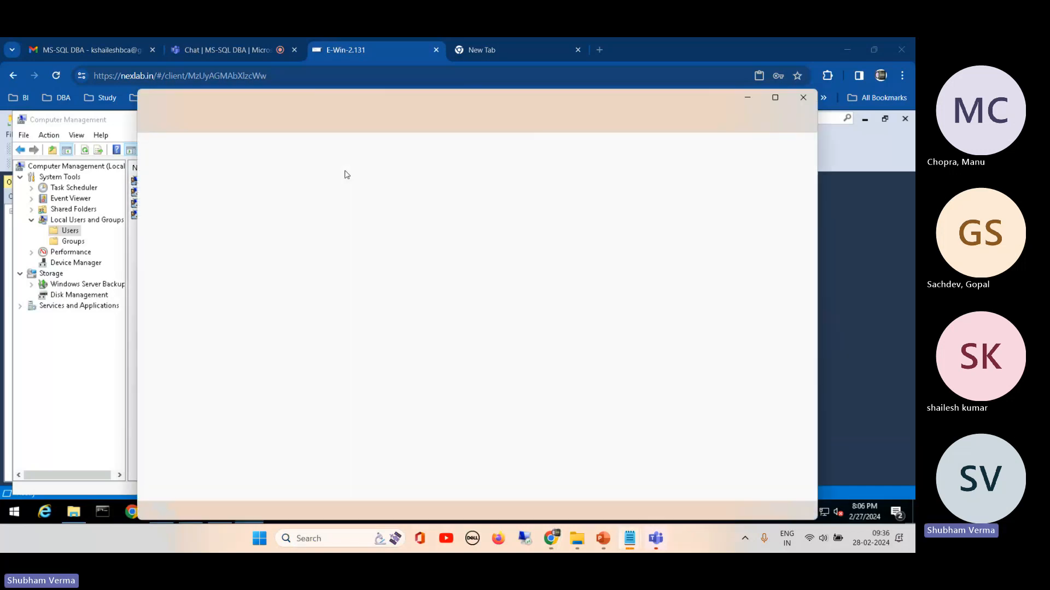
{"action": "type", "text": "1"}
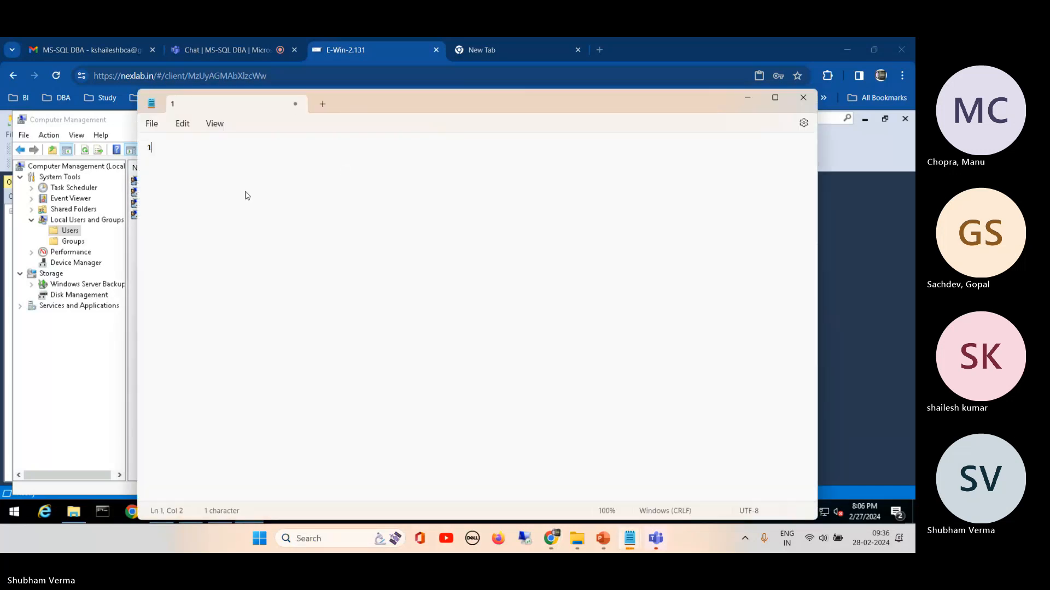
{"action": "type", "text": "23456789@demo"}
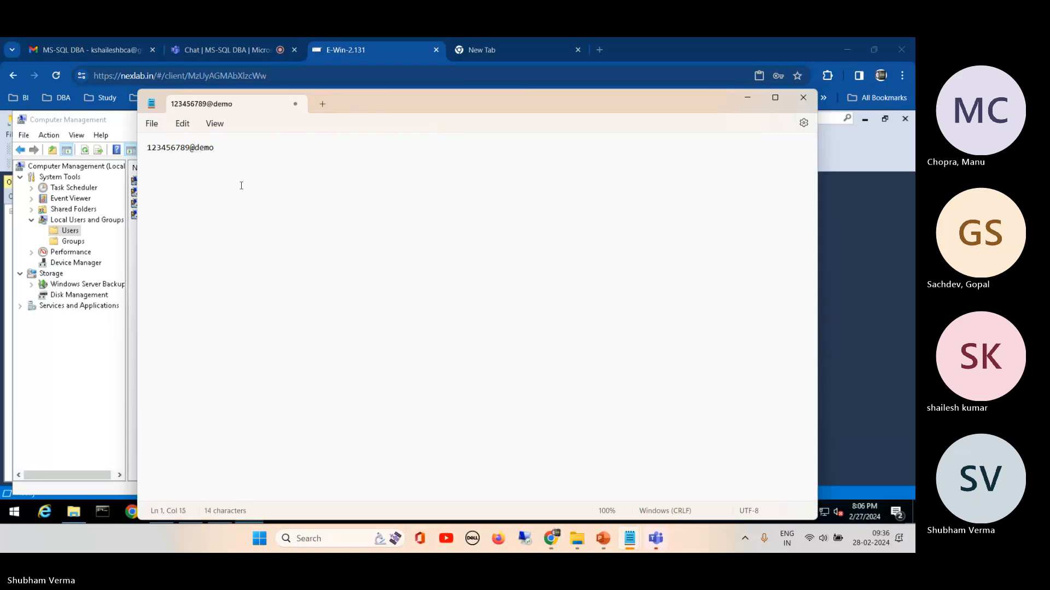
{"action": "left_click_drag", "start_coordinate": [227, 148], "coordinate": [148, 153]}
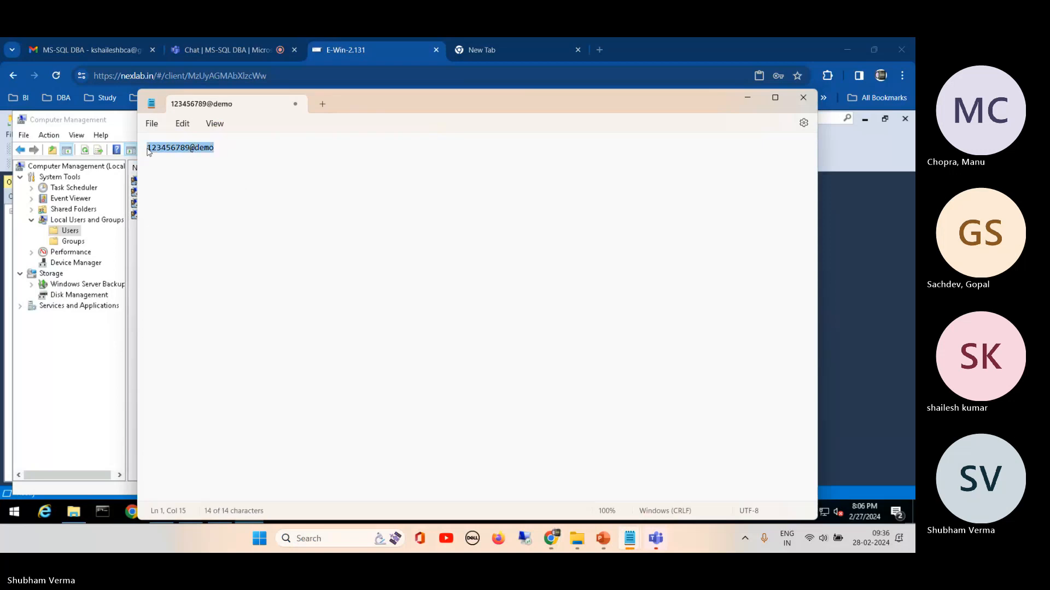
Step: Paste the drafted password into the demo user's password and confirmation fields and try to create the account
{"action": "left_click", "coordinate": [130, 286]}
{"action": "left_click", "coordinate": [294, 285]}
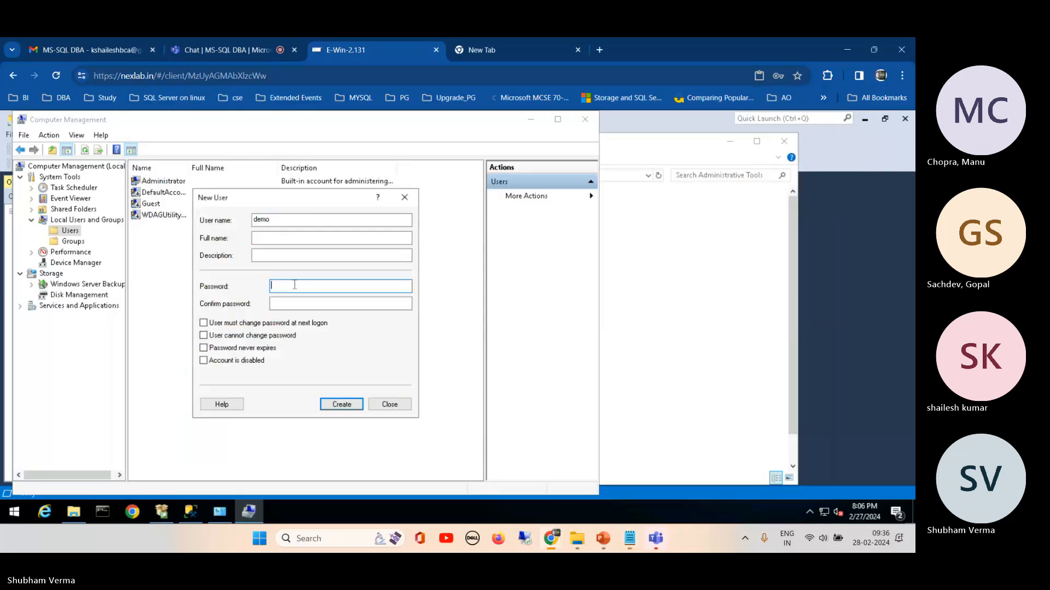
{"action": "key", "text": "ctrl+v"}
{"action": "left_click", "coordinate": [295, 304]}
{"action": "key", "text": "ctrl+v"}
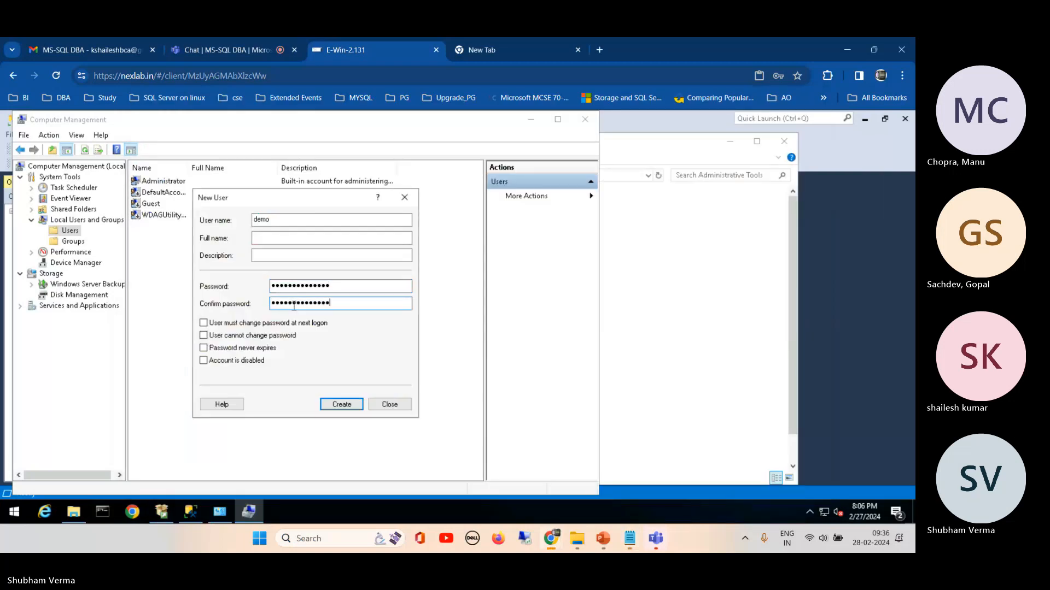
{"action": "left_click", "coordinate": [338, 407]}
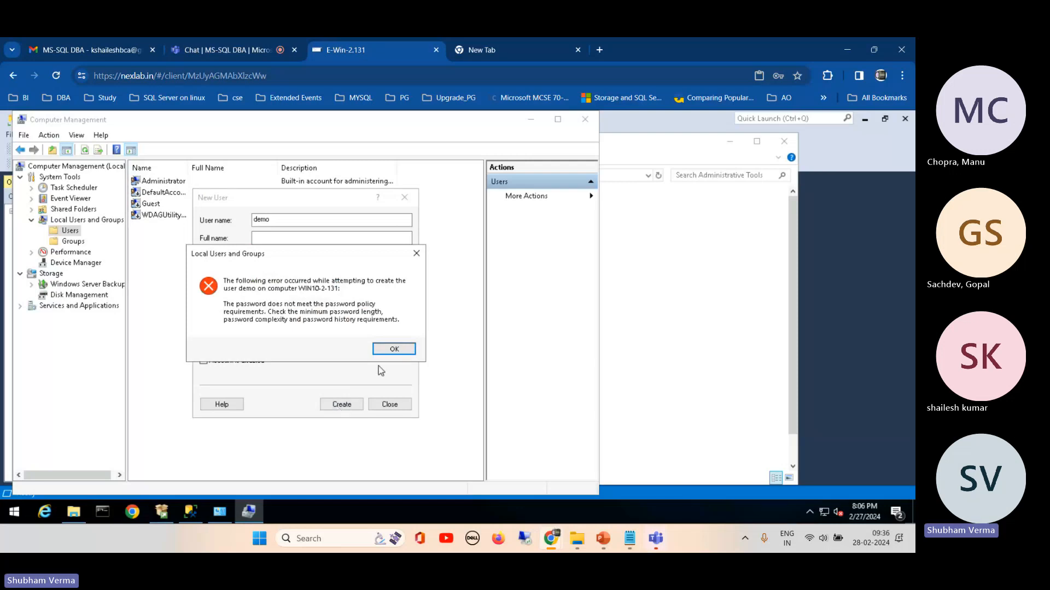
{"action": "left_click", "coordinate": [393, 349]}
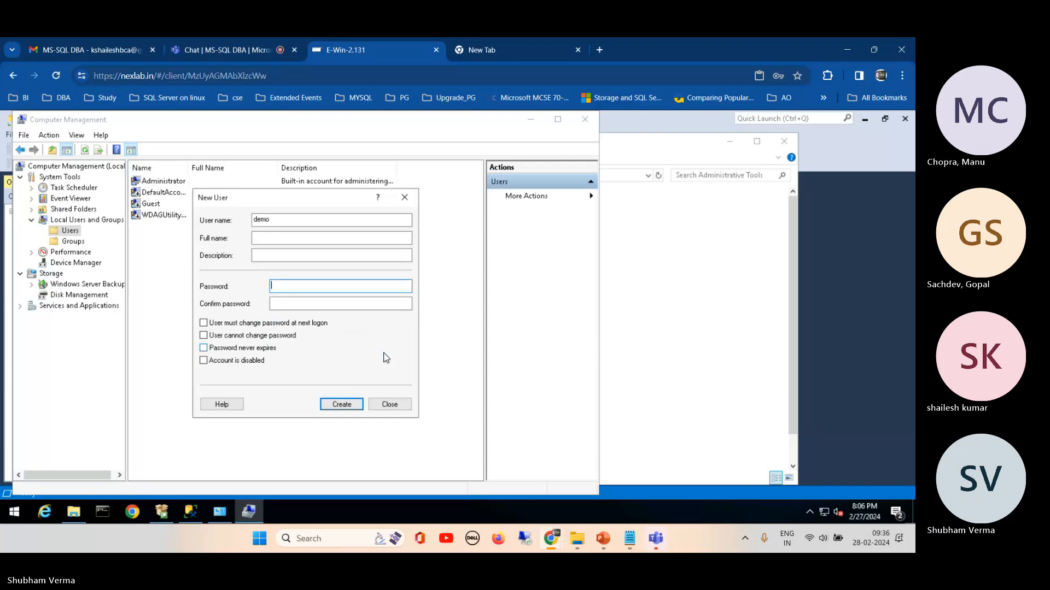
Step: Change one lowercase letter of the draft password in Notepad to uppercase and copy the whole password
{"action": "mouse_move", "coordinate": [630, 540]}
{"action": "left_click", "coordinate": [675, 485]}
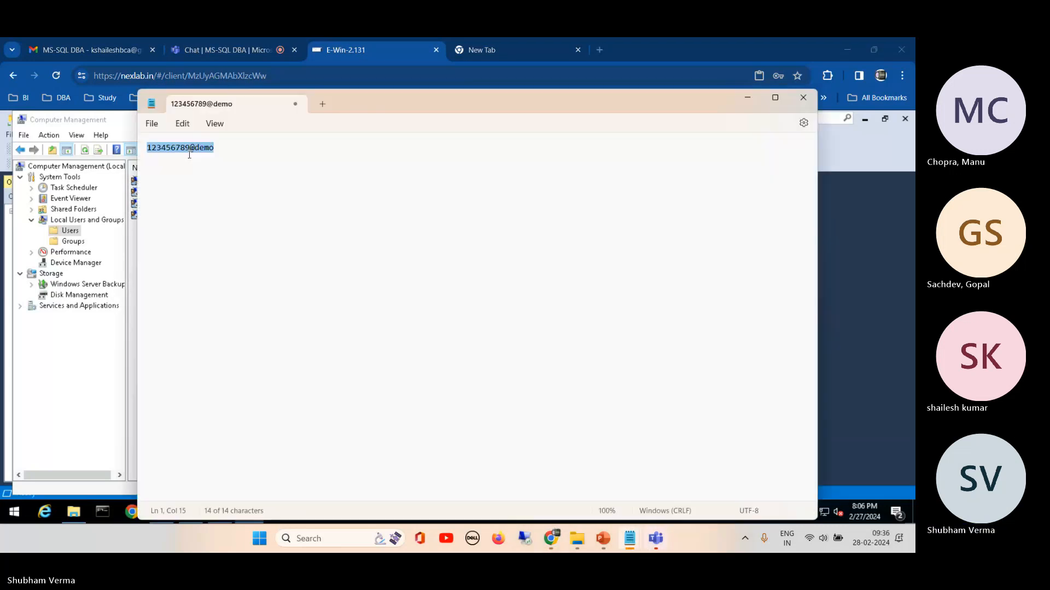
{"action": "left_click", "coordinate": [200, 149]}
{"action": "key", "text": "BackSpace"}
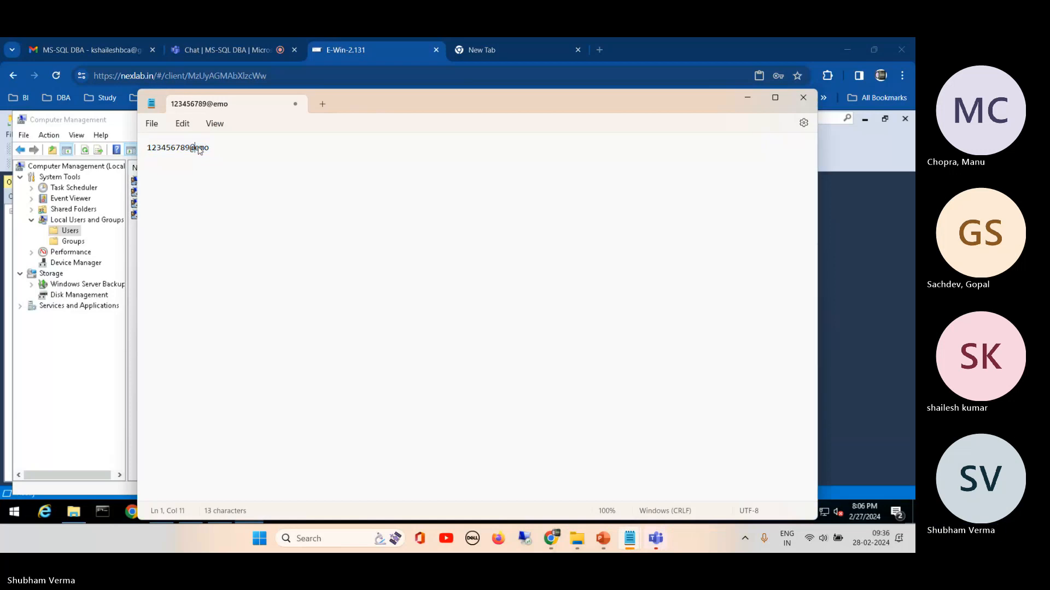
{"action": "type", "text": "D"}
{"action": "key", "text": "ctrl+a"}
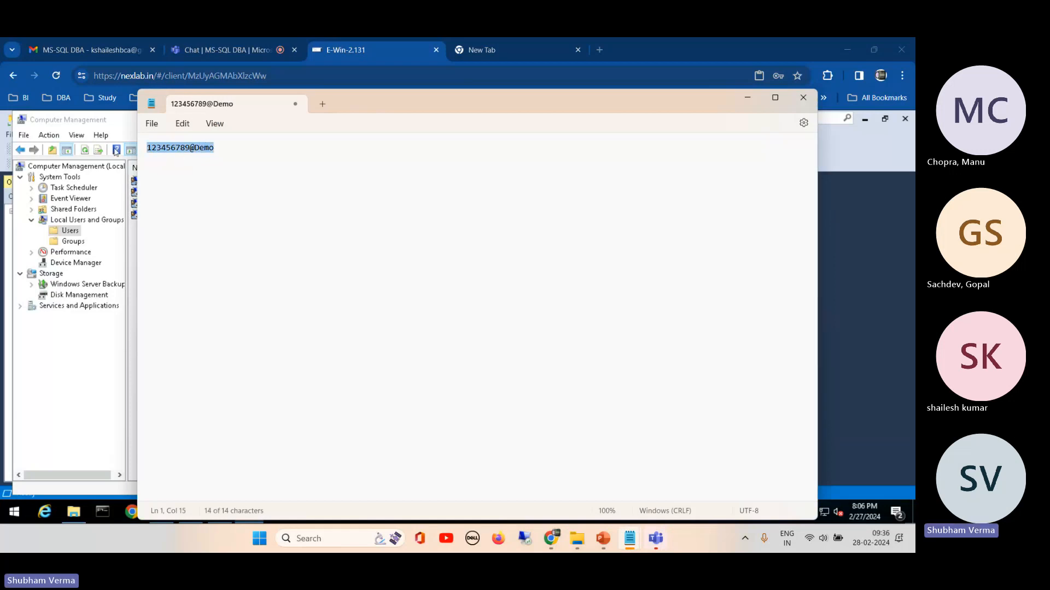
Step: Try to create the demo user with the mixed-case password pasted into the password and confirmation fields
{"action": "left_click", "coordinate": [90, 287]}
{"action": "left_click", "coordinate": [280, 286]}
{"action": "key", "text": "ctrl+v"}
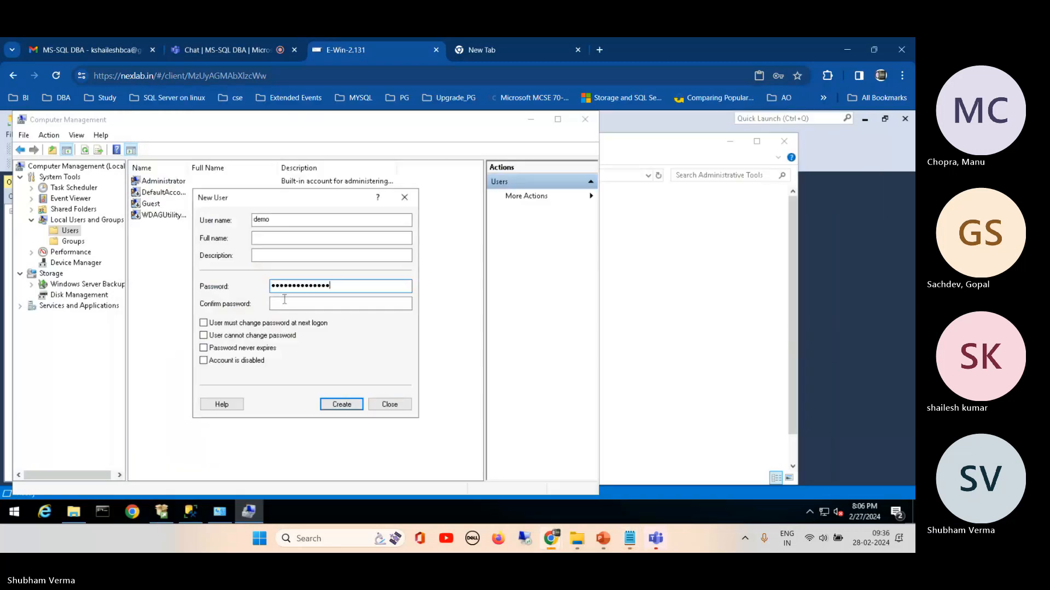
{"action": "left_click", "coordinate": [285, 305]}
{"action": "key", "text": "ctrl+v"}
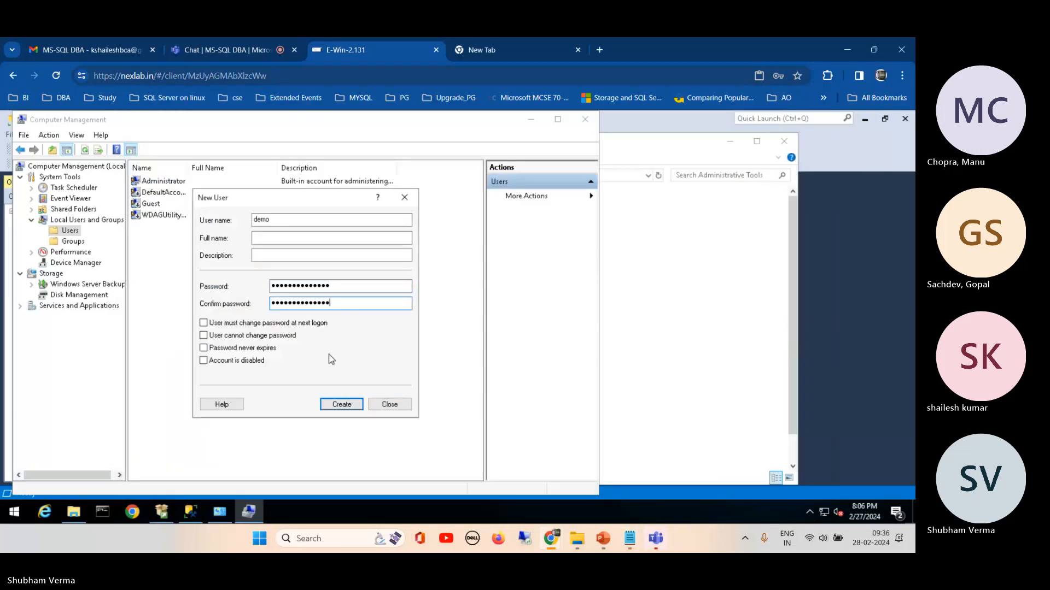
{"action": "left_click", "coordinate": [334, 406]}
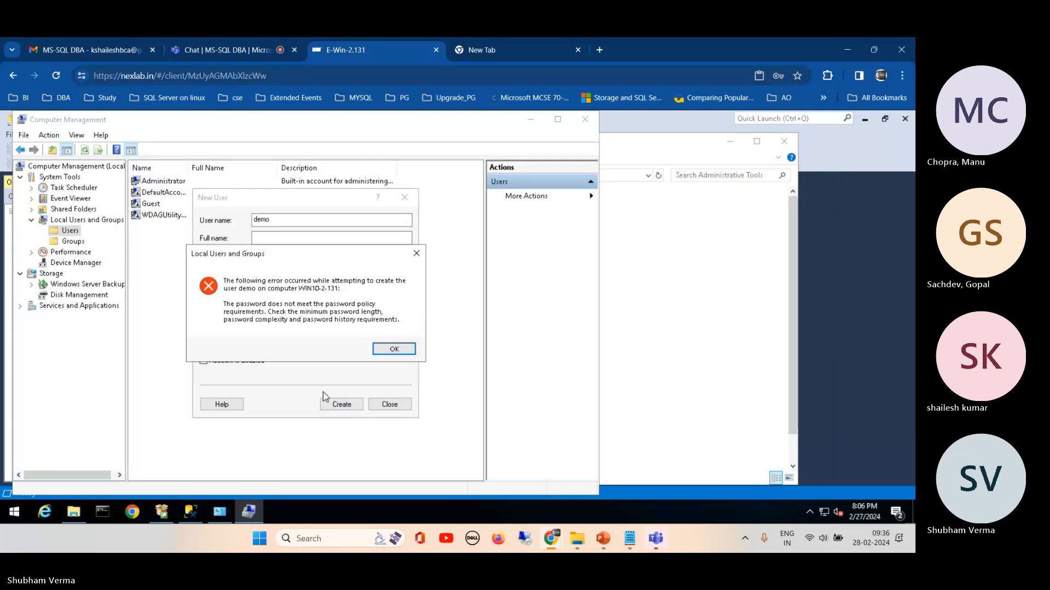
{"action": "left_click", "coordinate": [393, 349]}
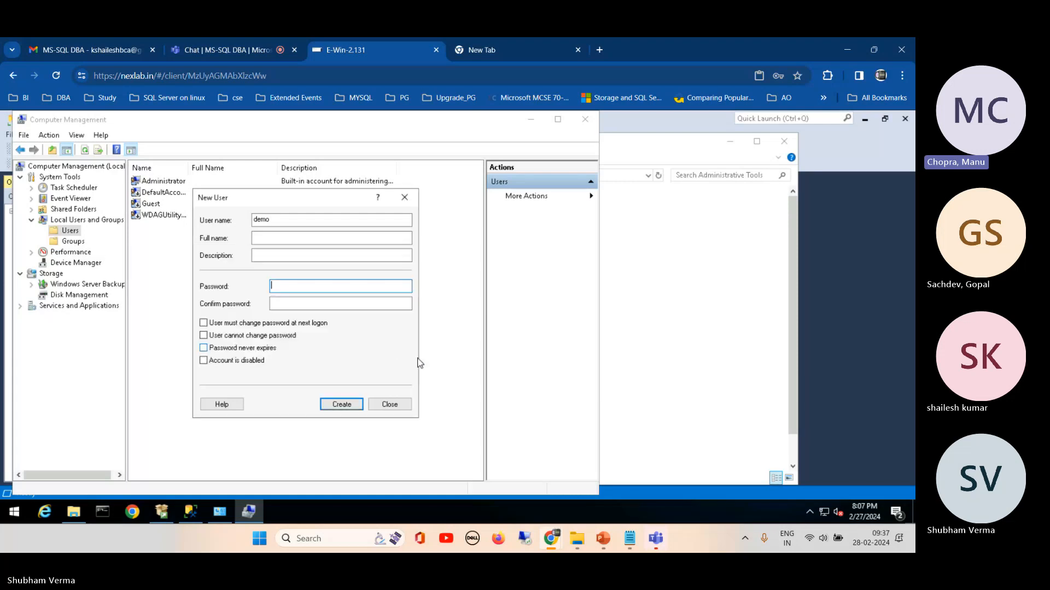
Step: Append a special character to the draft password in Notepad and copy the whole password
{"action": "mouse_move", "coordinate": [630, 539]}
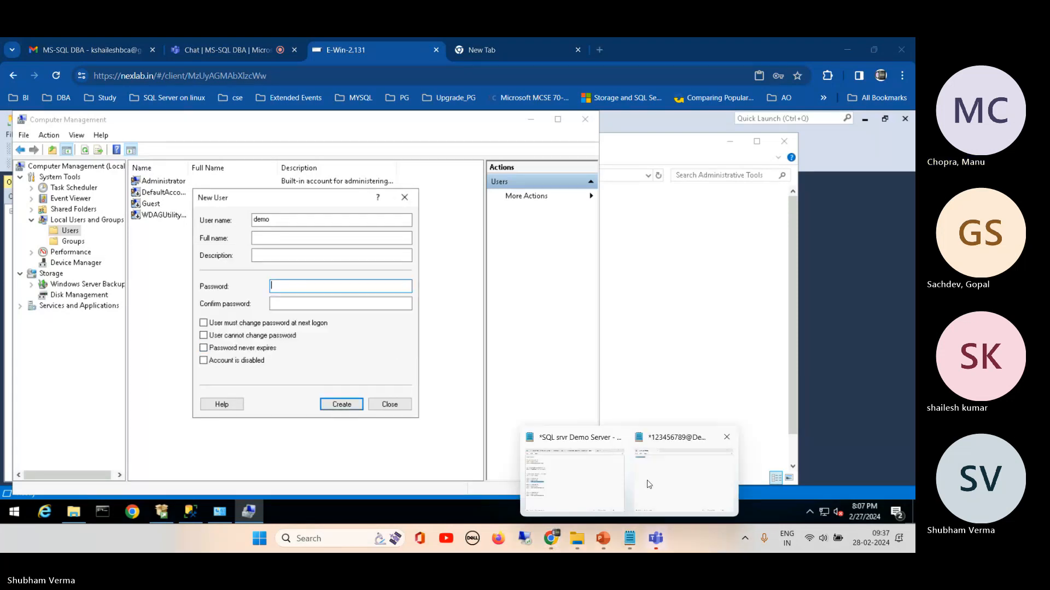
{"action": "left_click", "coordinate": [648, 479]}
{"action": "left_click", "coordinate": [228, 159]}
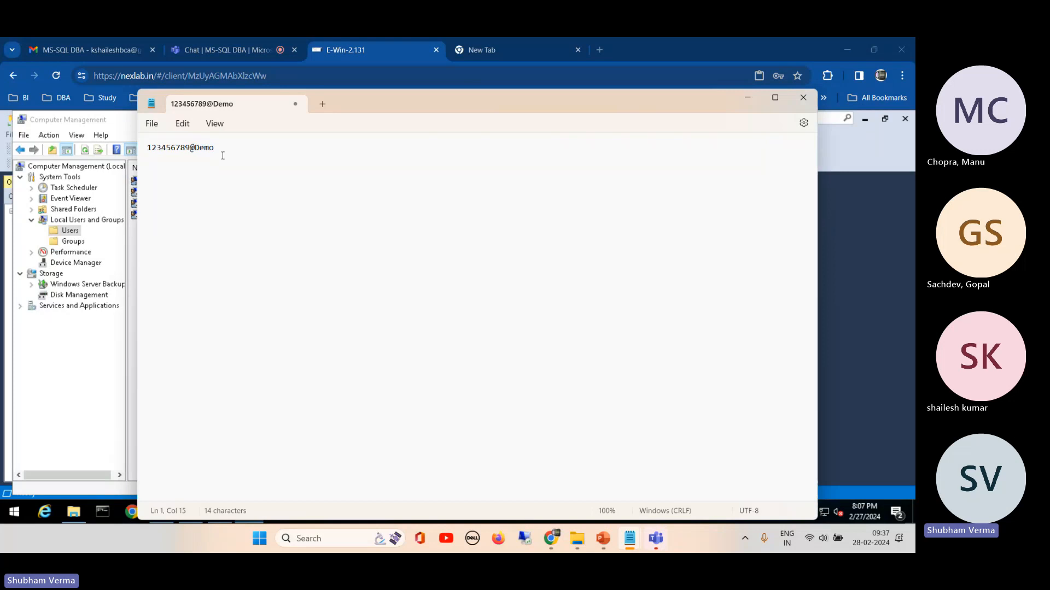
{"action": "left_click_drag", "start_coordinate": [366, 105], "coordinate": [438, 106]}
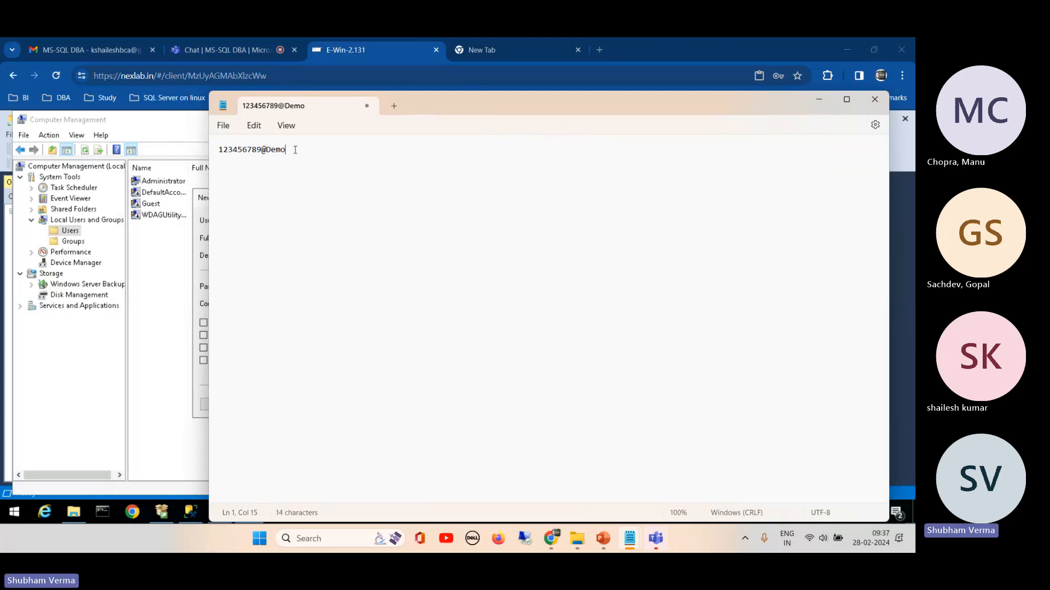
{"action": "double_click", "coordinate": [295, 149]}
{"action": "left_click", "coordinate": [294, 152]}
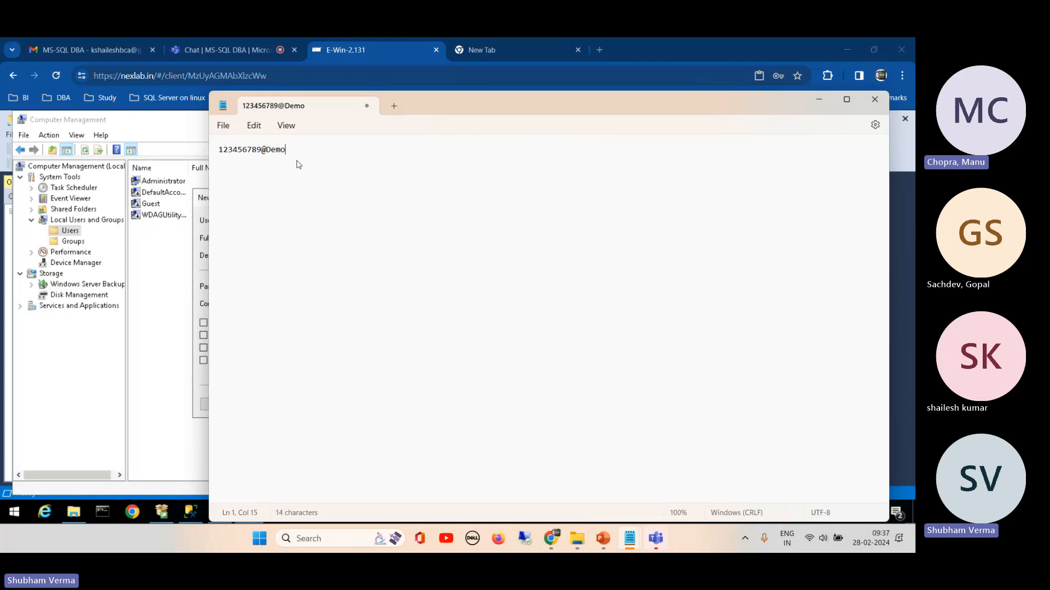
{"action": "type", "text": "!"}
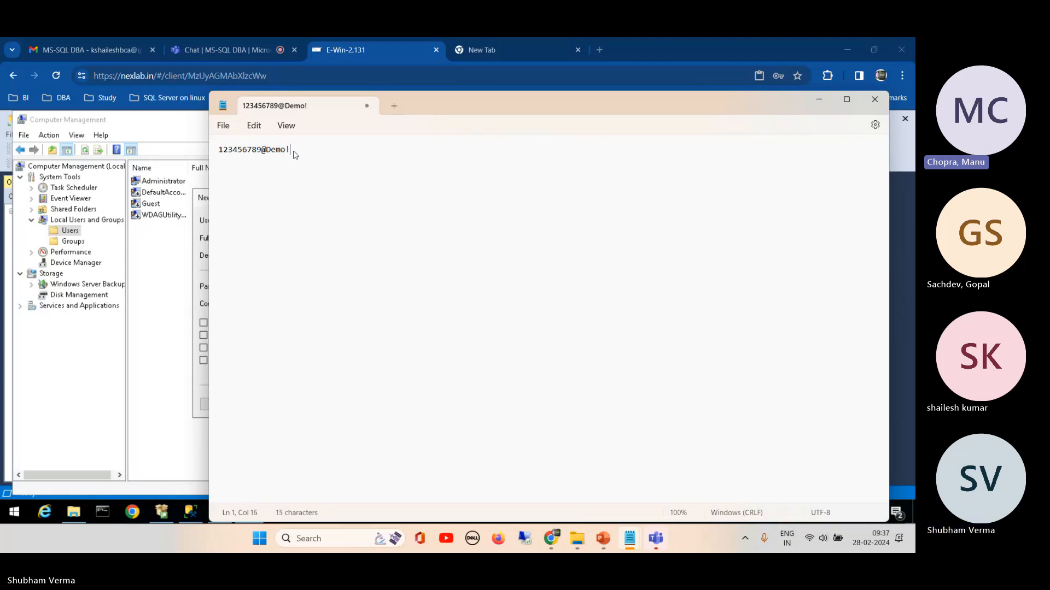
{"action": "left_click", "coordinate": [264, 150]}
{"action": "left_click", "coordinate": [268, 150]}
{"action": "left_click_drag", "start_coordinate": [290, 151], "coordinate": [207, 155]}
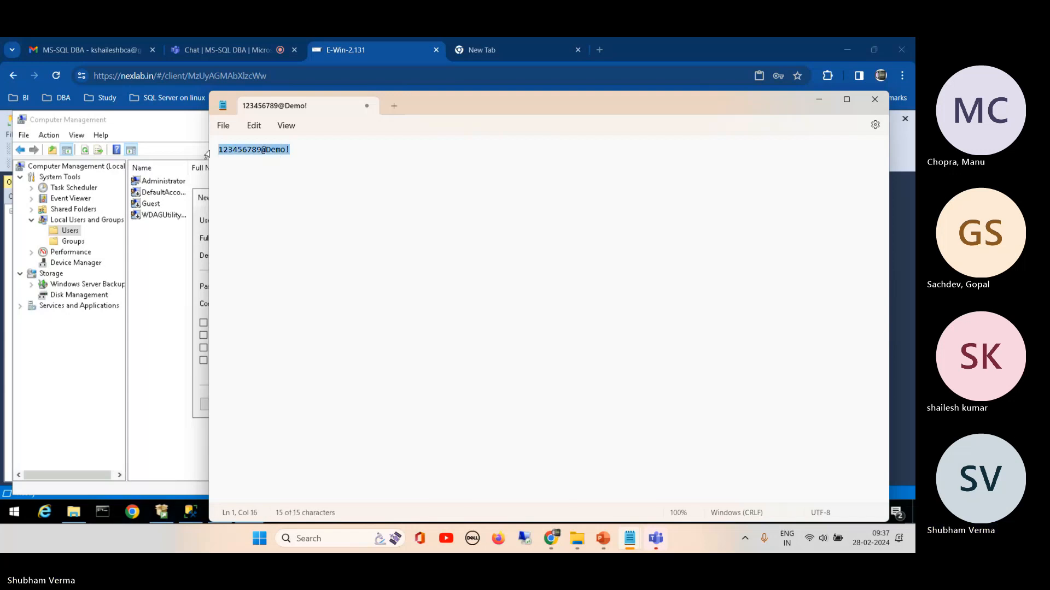
Step: Paste the password with the added special character into both password fields and try to create the demo user
{"action": "left_click", "coordinate": [166, 296]}
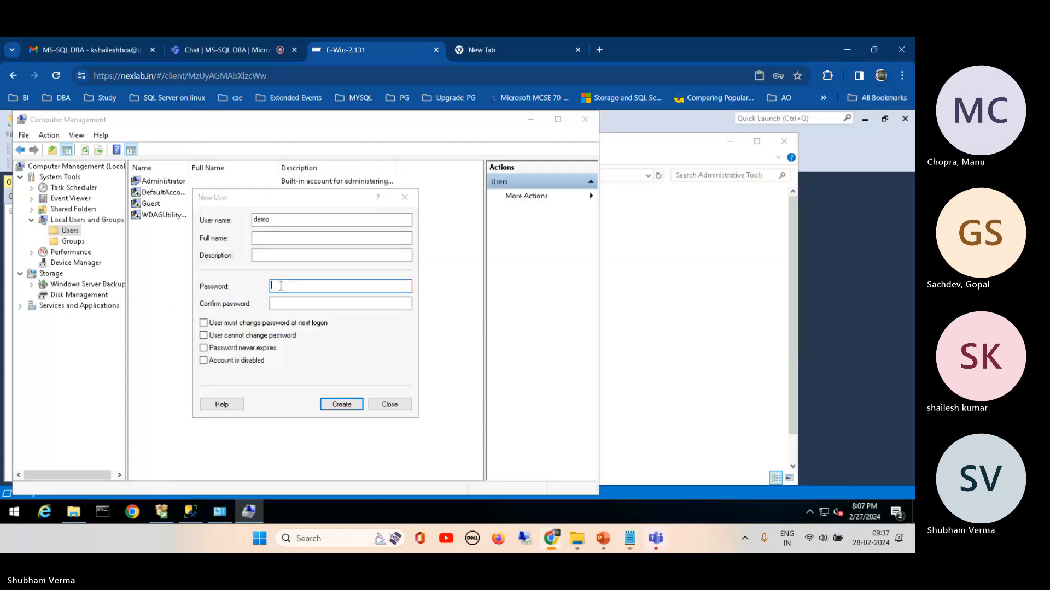
{"action": "key", "text": "ctrl+v"}
{"action": "left_click", "coordinate": [282, 307]}
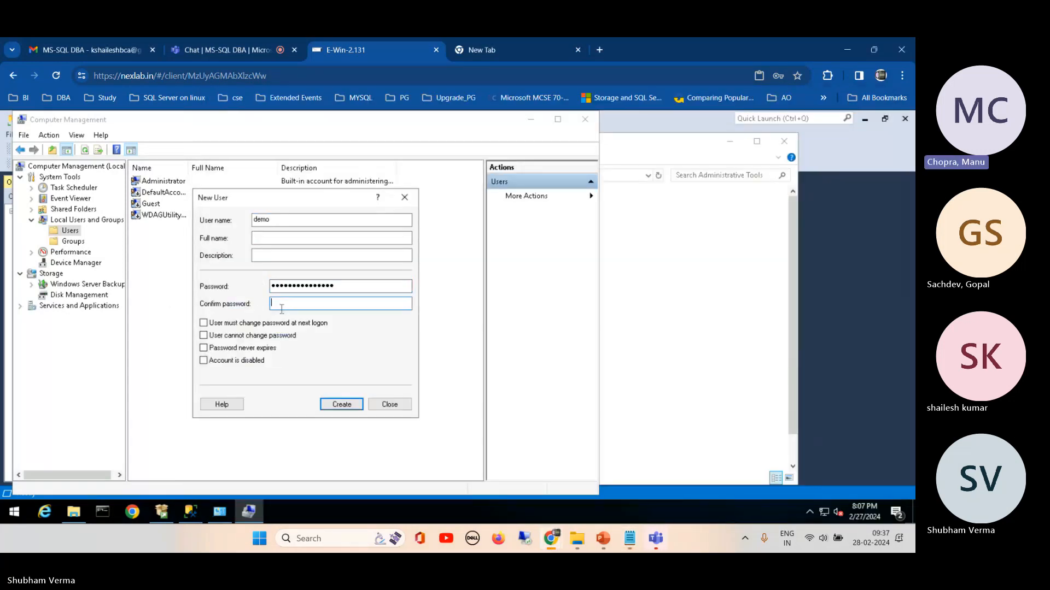
{"action": "key", "text": "ctrl+v"}
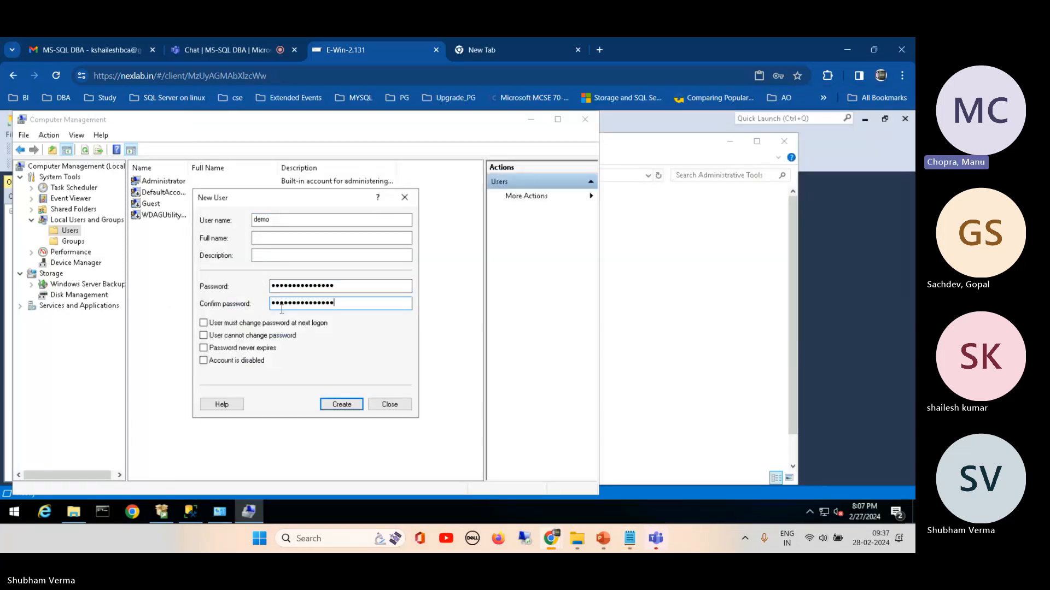
{"action": "left_click", "coordinate": [344, 407]}
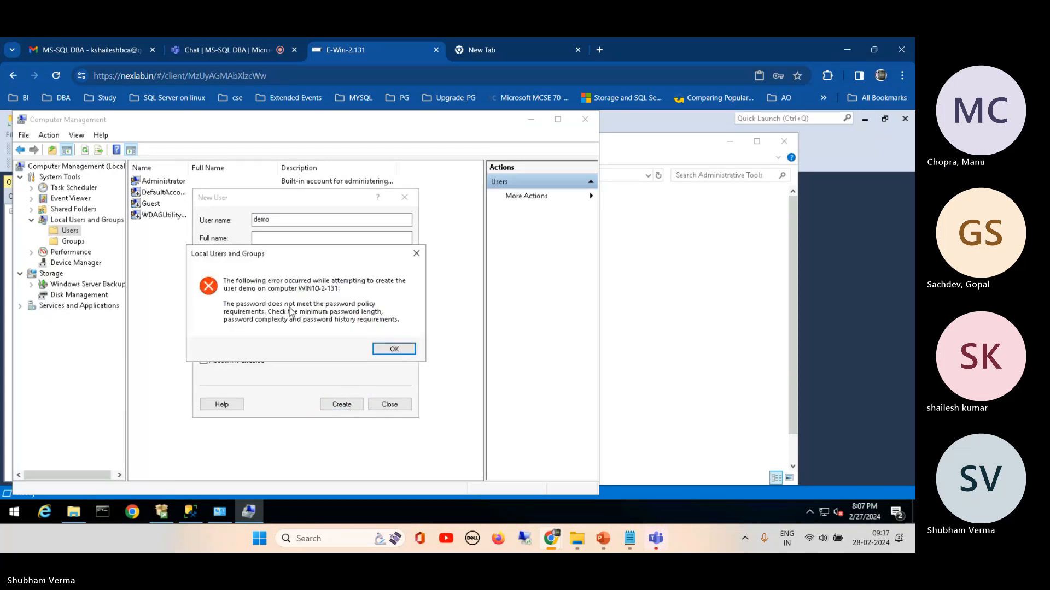
{"action": "left_click", "coordinate": [392, 350]}
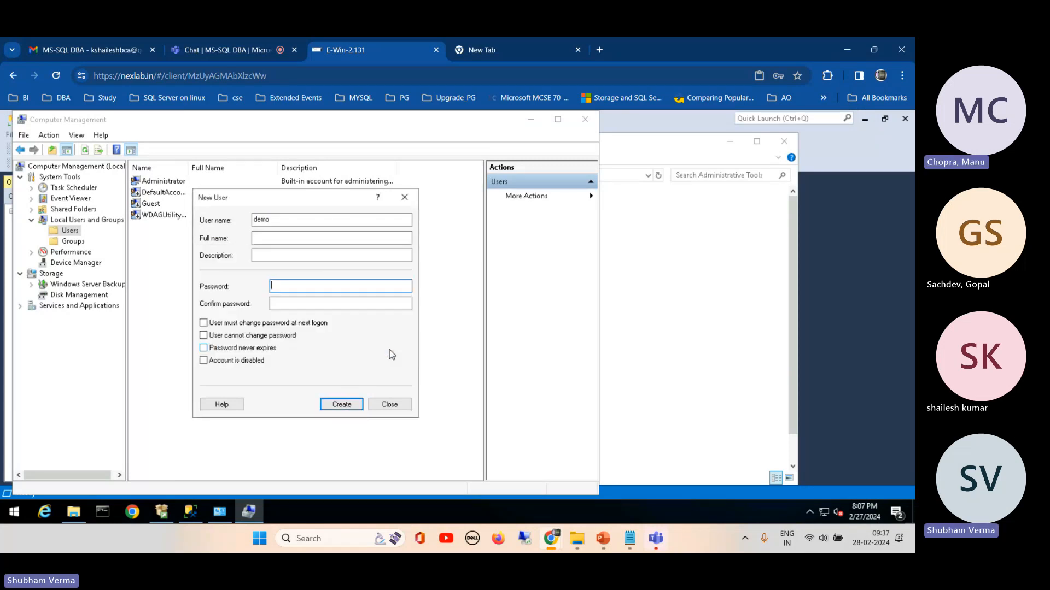
Step: Lengthen the draft password in Notepad by appending more digits and copy the whole password
{"action": "mouse_move", "coordinate": [629, 539]}
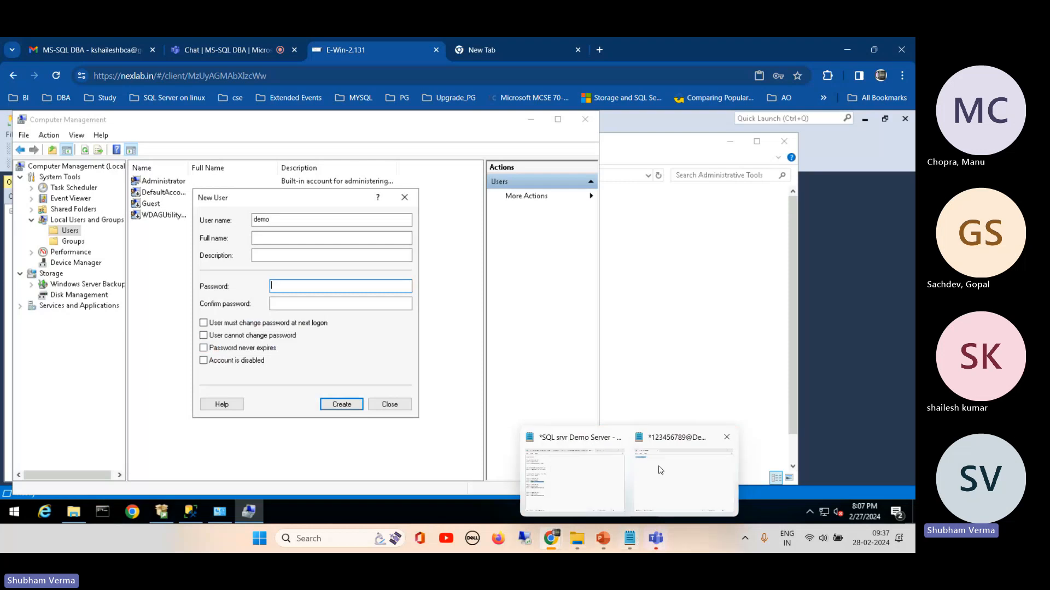
{"action": "left_click", "coordinate": [660, 470]}
{"action": "left_click", "coordinate": [299, 150]}
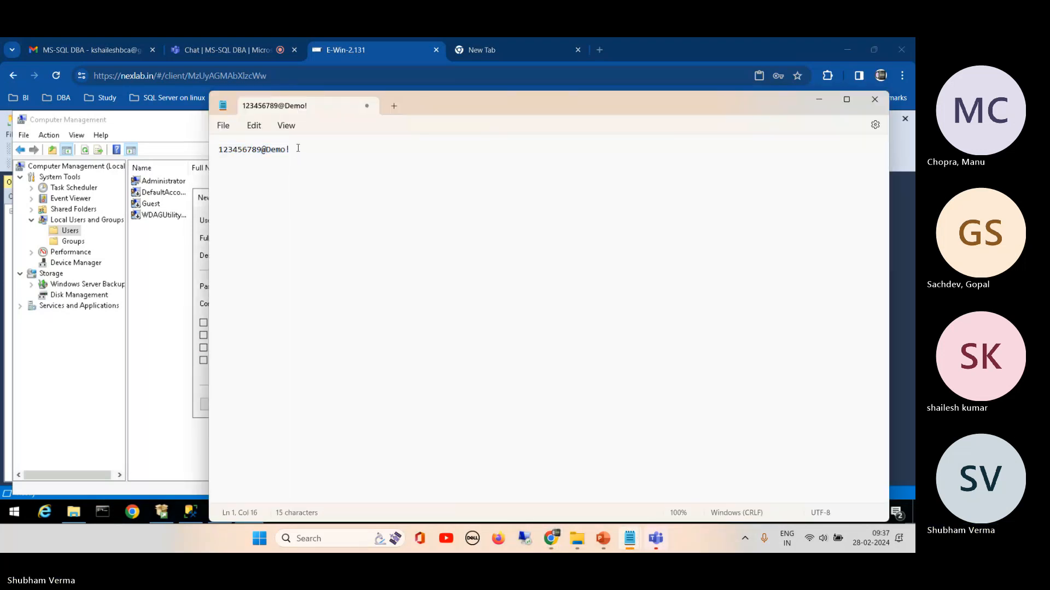
{"action": "type", "text": "546852357"}
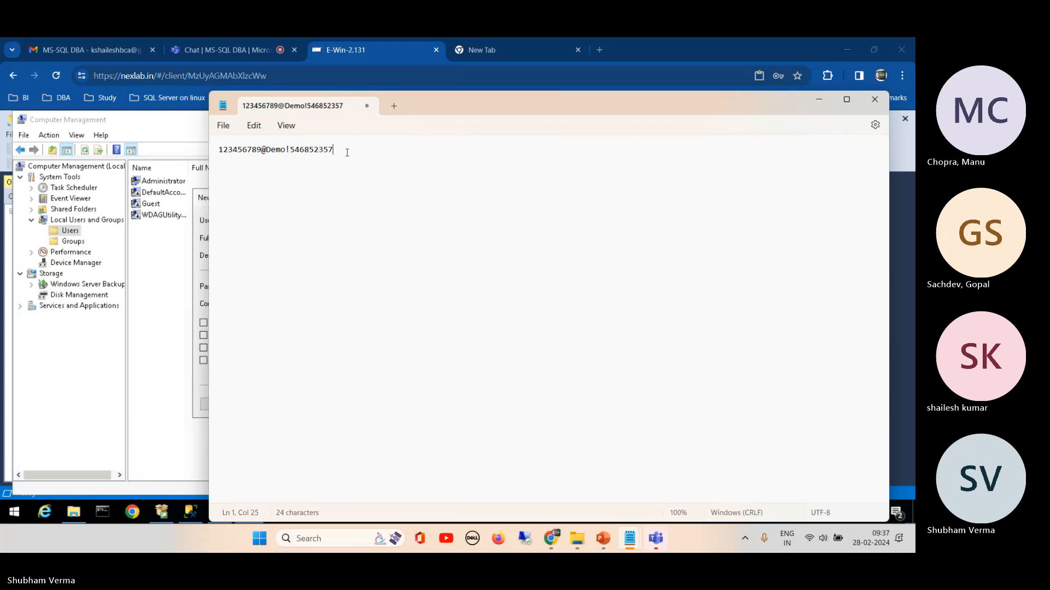
{"action": "left_click_drag", "start_coordinate": [343, 153], "coordinate": [214, 154]}
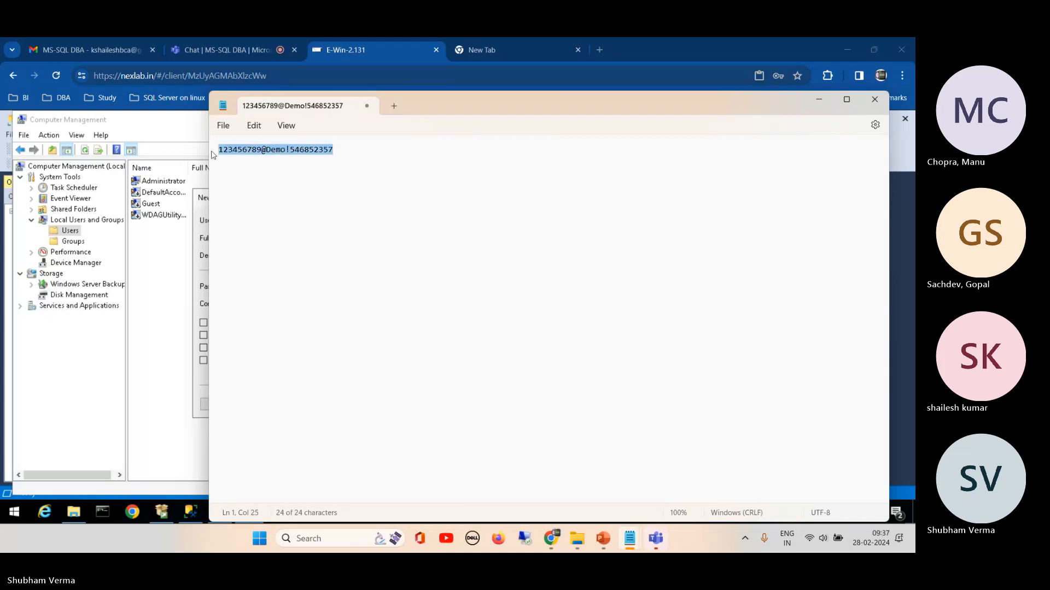
Step: Try to create the demo user with the lengthened password pasted into the password and confirmation fields
{"action": "left_click", "coordinate": [198, 256]}
{"action": "key", "text": "ctrl+v"}
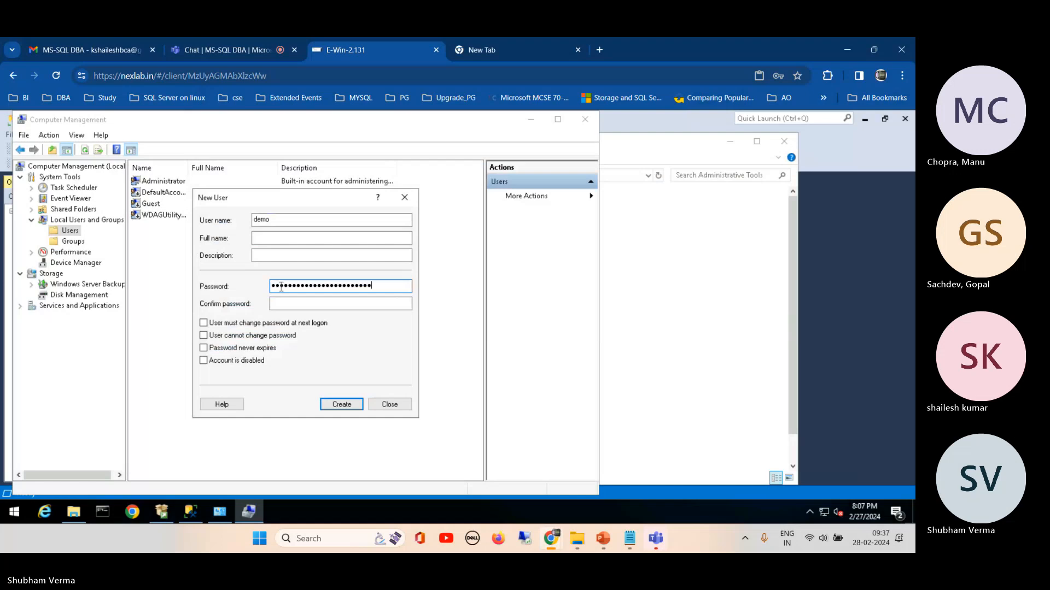
{"action": "left_click", "coordinate": [281, 303]}
{"action": "key", "text": "ctrl+v"}
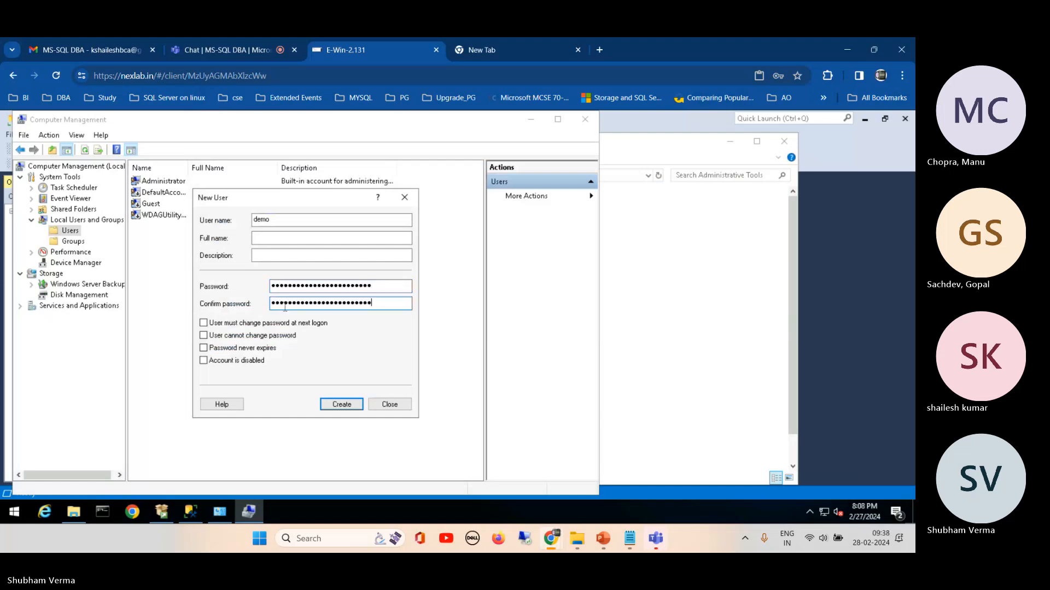
{"action": "left_click", "coordinate": [334, 409]}
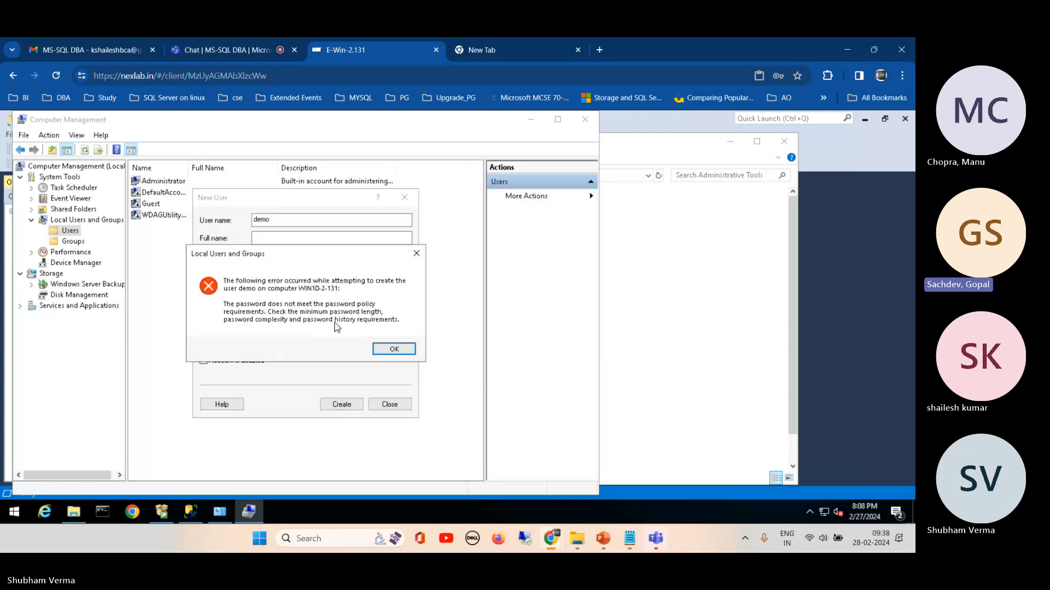
{"action": "left_click", "coordinate": [393, 349]}
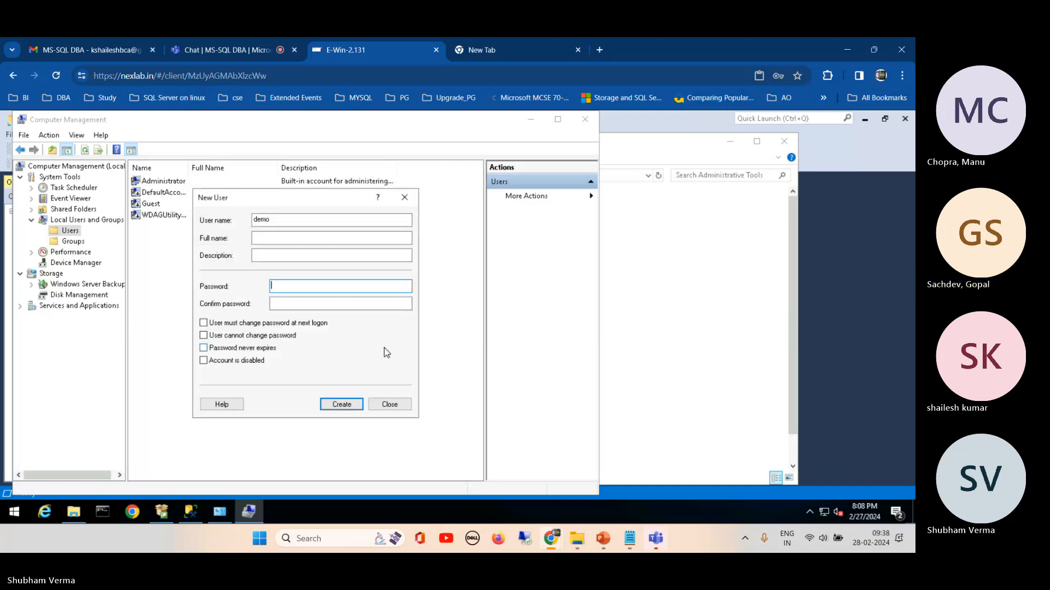
Step: Run gpedit.msc as a new task from the remote machine's Task Manager to open the Local Group Policy Editor
{"action": "left_click", "coordinate": [629, 538]}
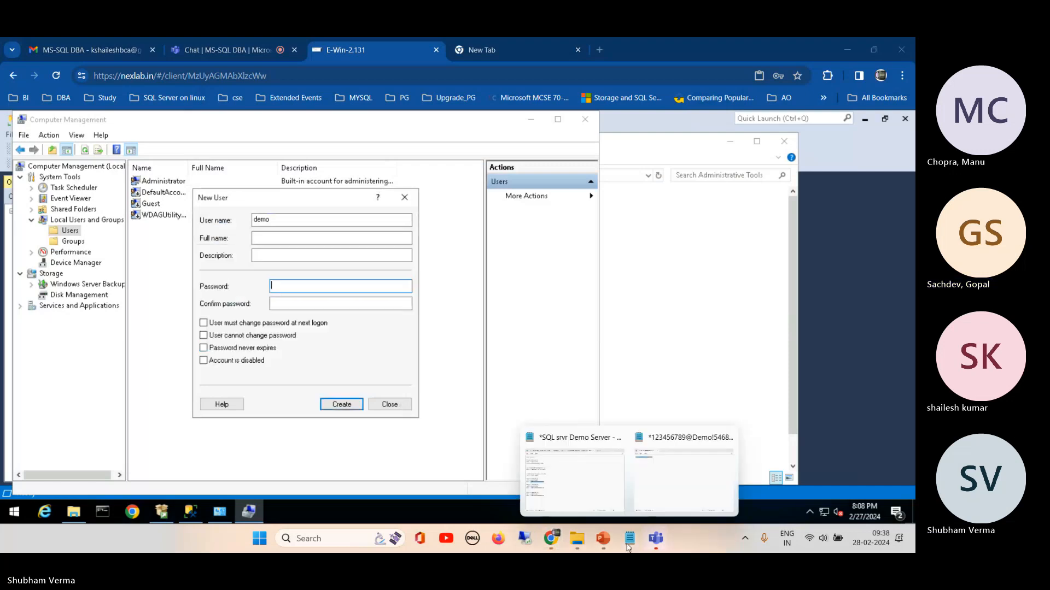
{"action": "right_click", "coordinate": [290, 507]}
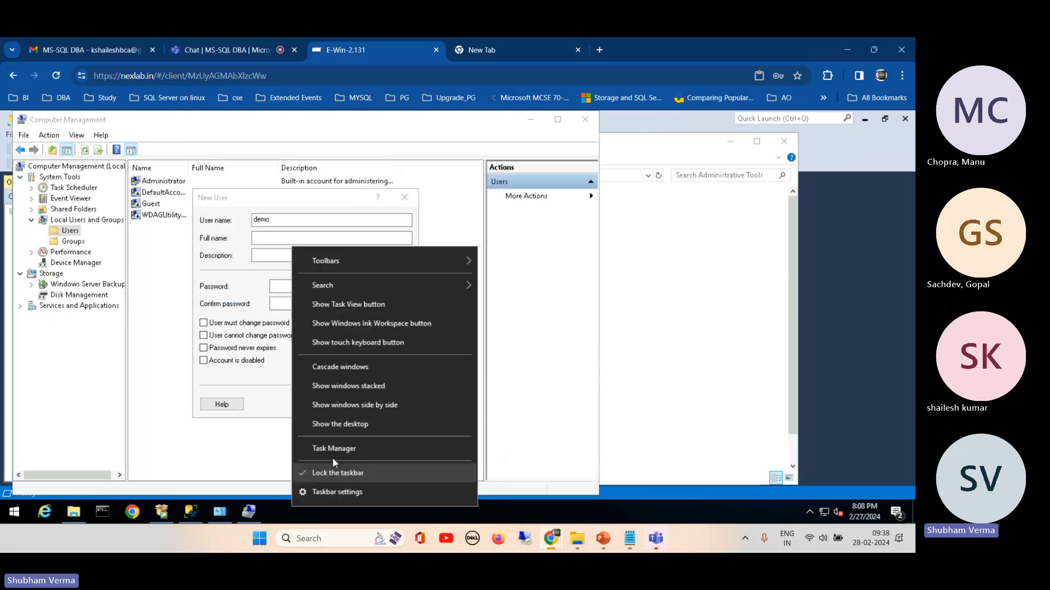
{"action": "left_click", "coordinate": [332, 449]}
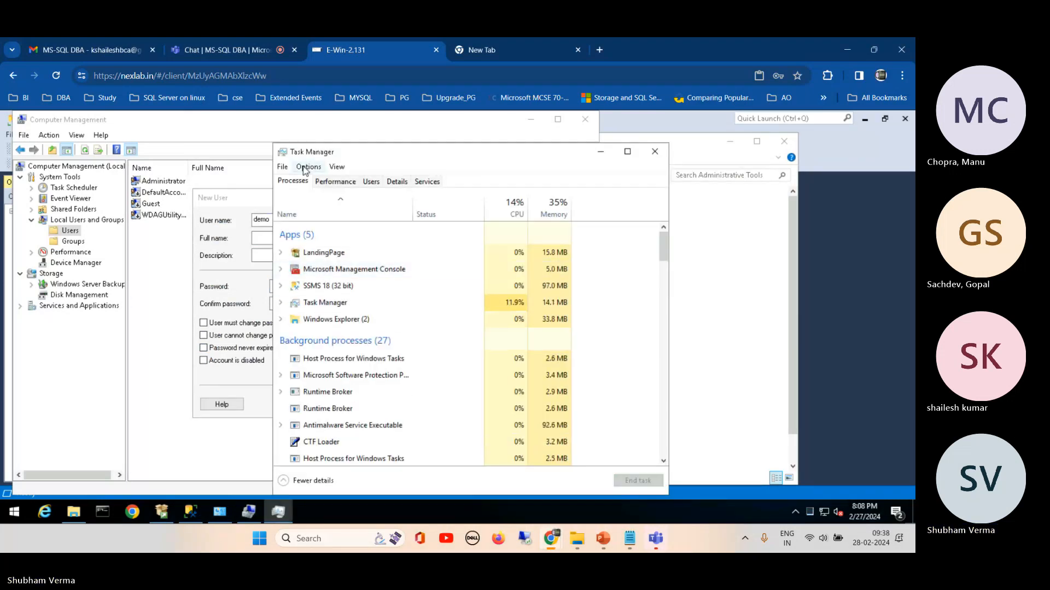
{"action": "left_click", "coordinate": [282, 167]}
{"action": "left_click", "coordinate": [291, 181]}
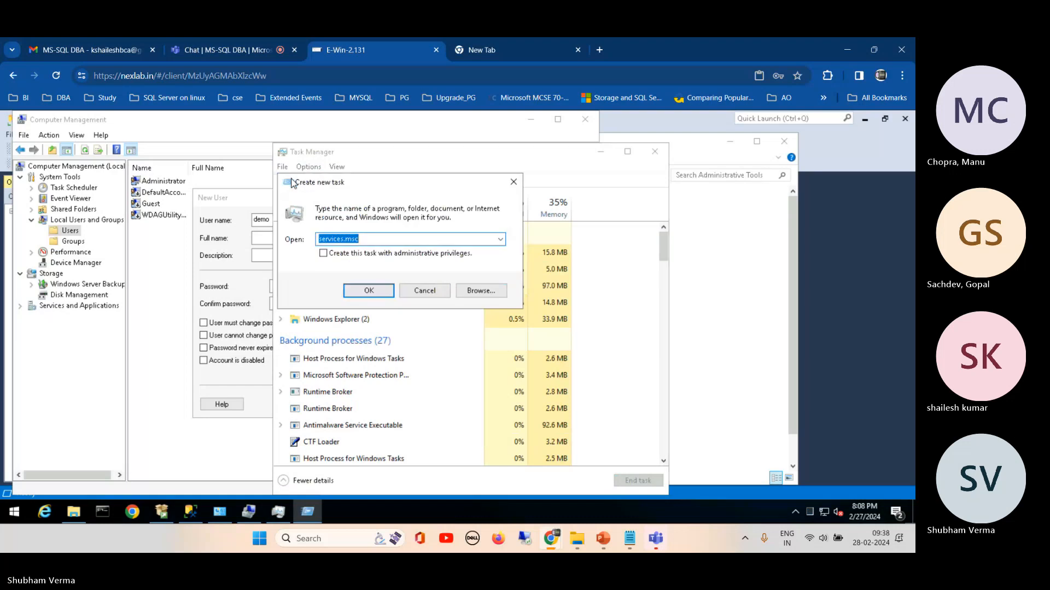
{"action": "type", "text": "gpe"}
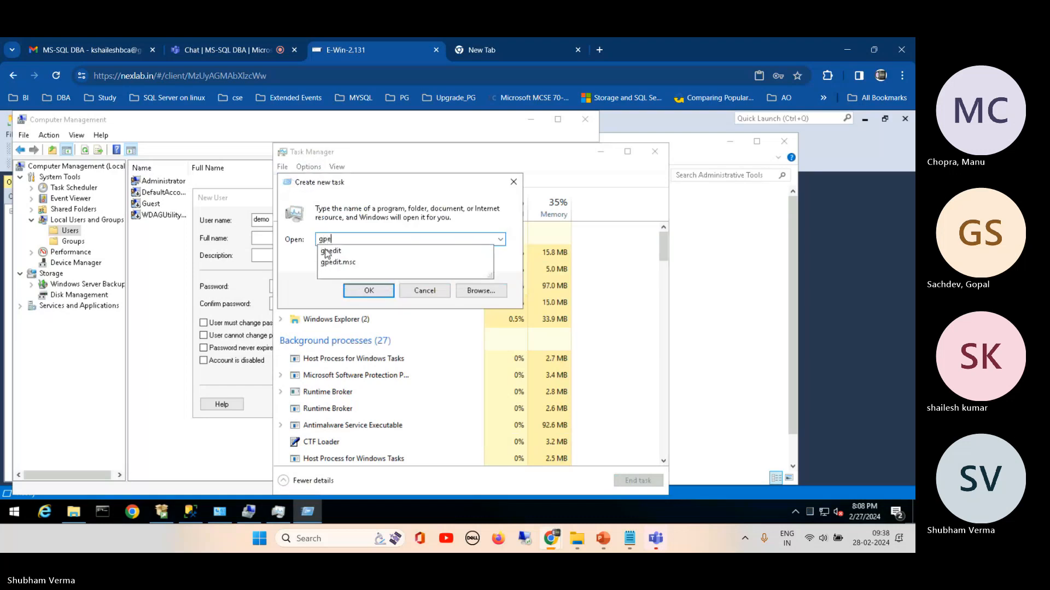
{"action": "left_click", "coordinate": [334, 263]}
{"action": "left_click", "coordinate": [355, 290]}
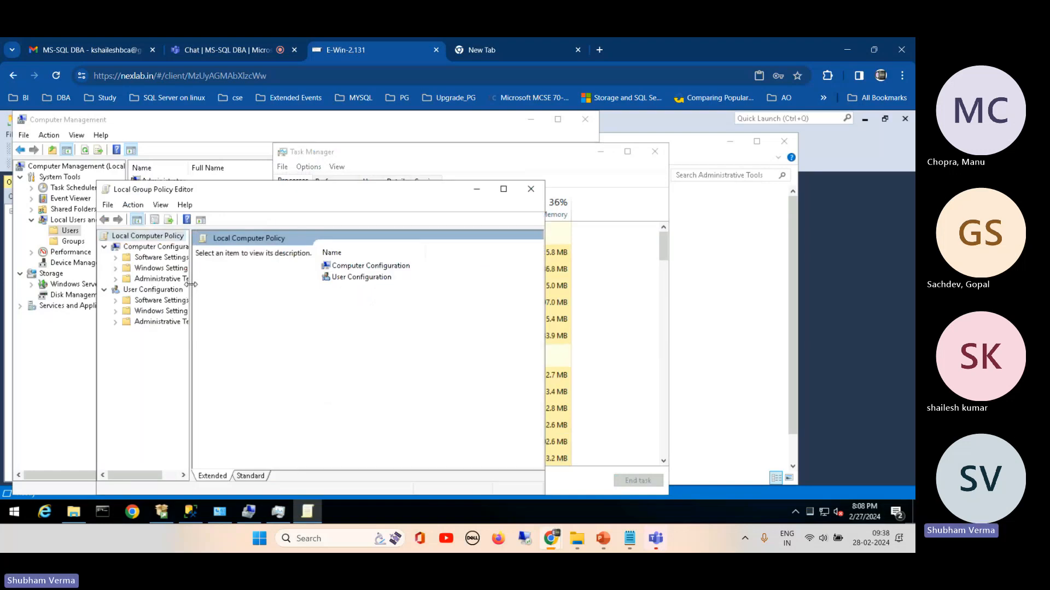
Step: Show the Password Policy settings under Computer Configuration, Windows Settings, Security Settings, Account Policies, widening the tree and the editor window
{"action": "left_click_drag", "start_coordinate": [190, 288], "coordinate": [264, 288]}
{"action": "left_click", "coordinate": [113, 268]}
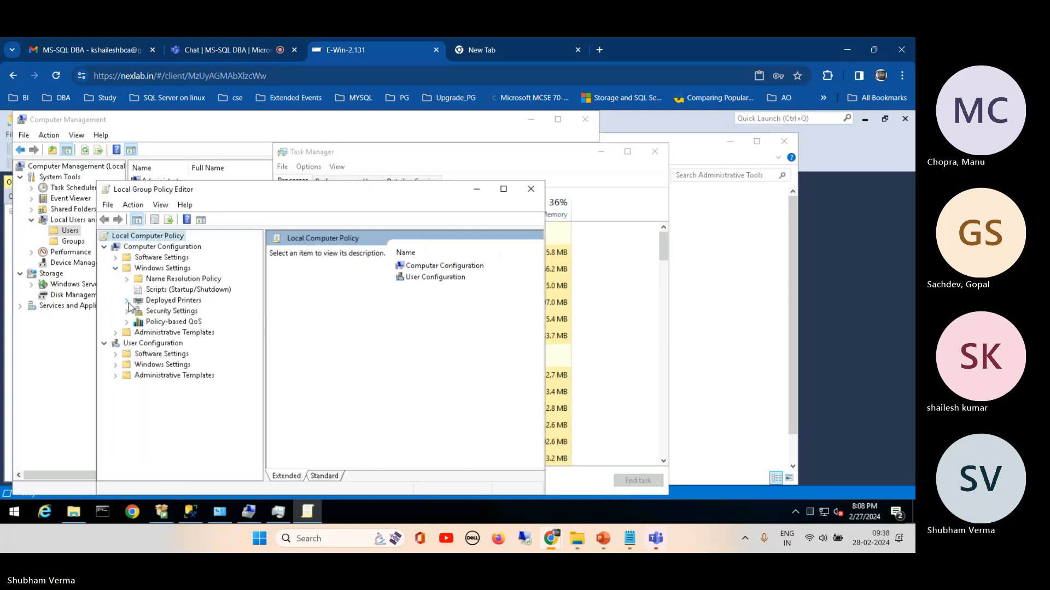
{"action": "left_click", "coordinate": [127, 311]}
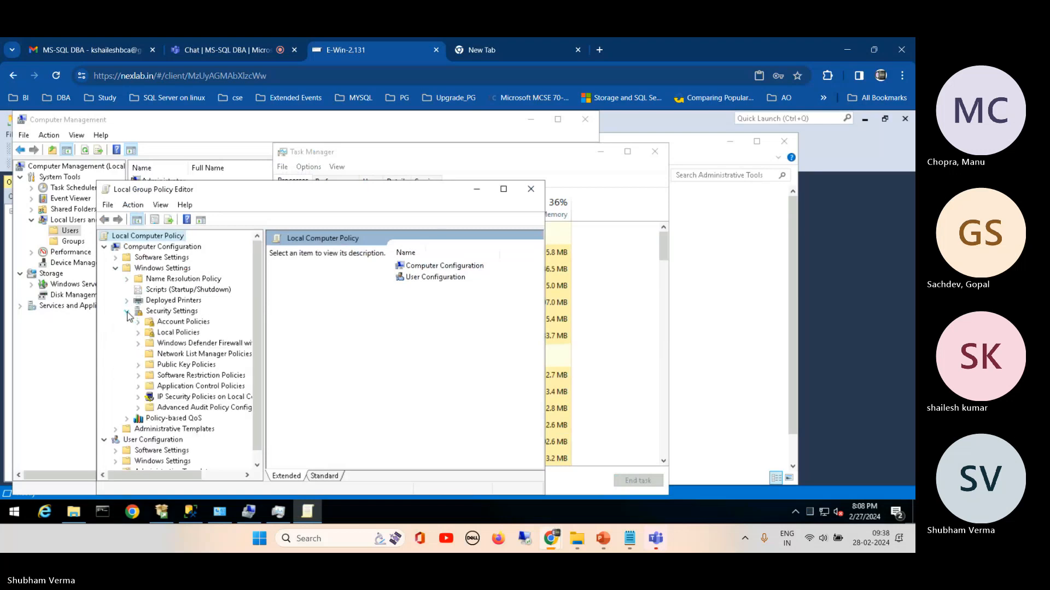
{"action": "left_click", "coordinate": [139, 334]}
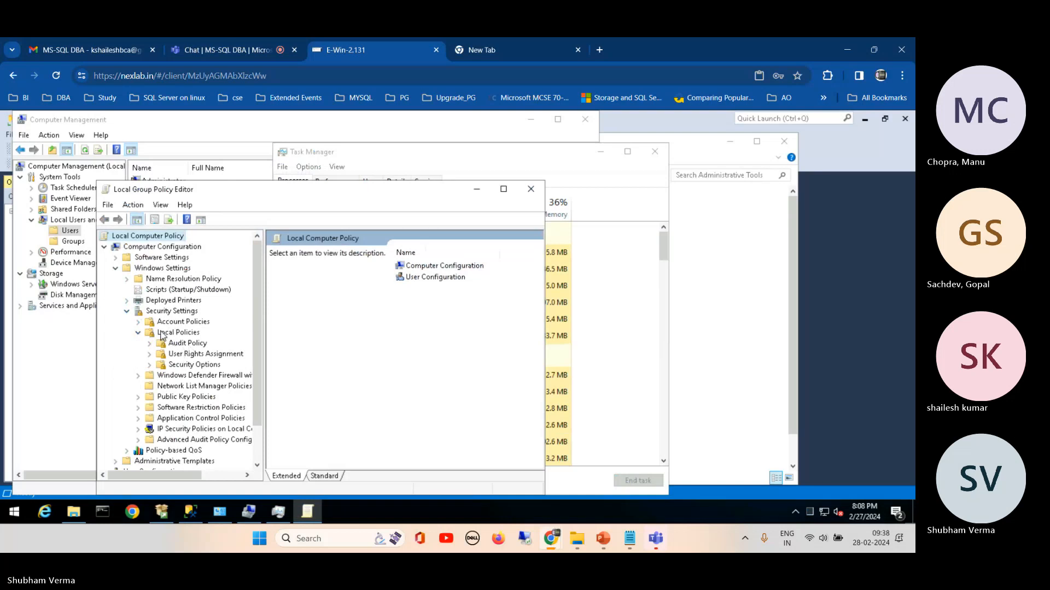
{"action": "left_click", "coordinate": [138, 322]}
{"action": "left_click", "coordinate": [178, 335]}
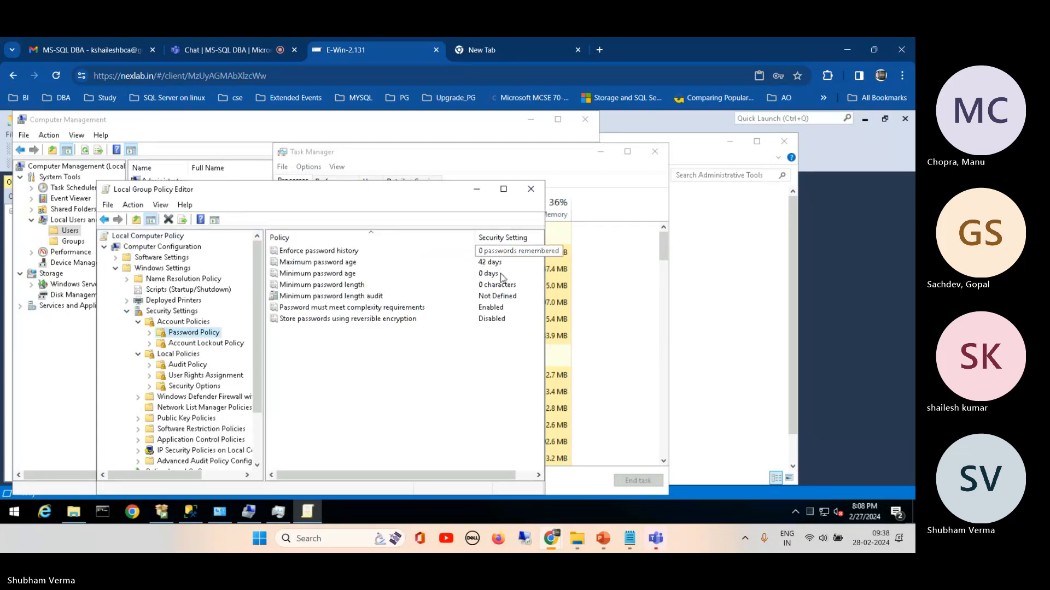
{"action": "left_click_drag", "start_coordinate": [544, 294], "coordinate": [682, 290]}
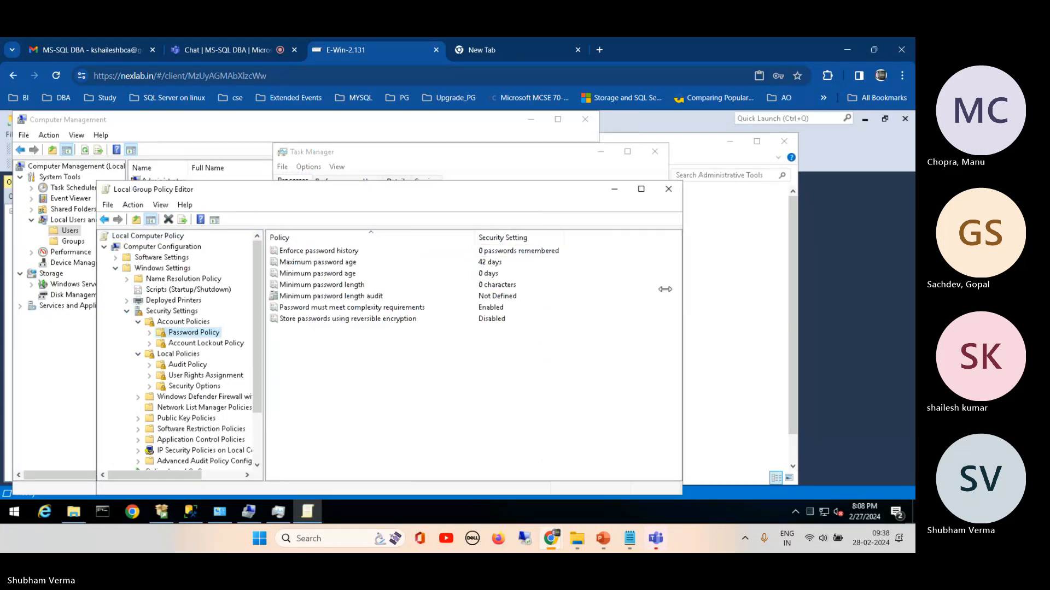
Step: Go through the password age and length policies and set "Password must meet complexity requirements" to Disabled
{"action": "left_click", "coordinate": [337, 266]}
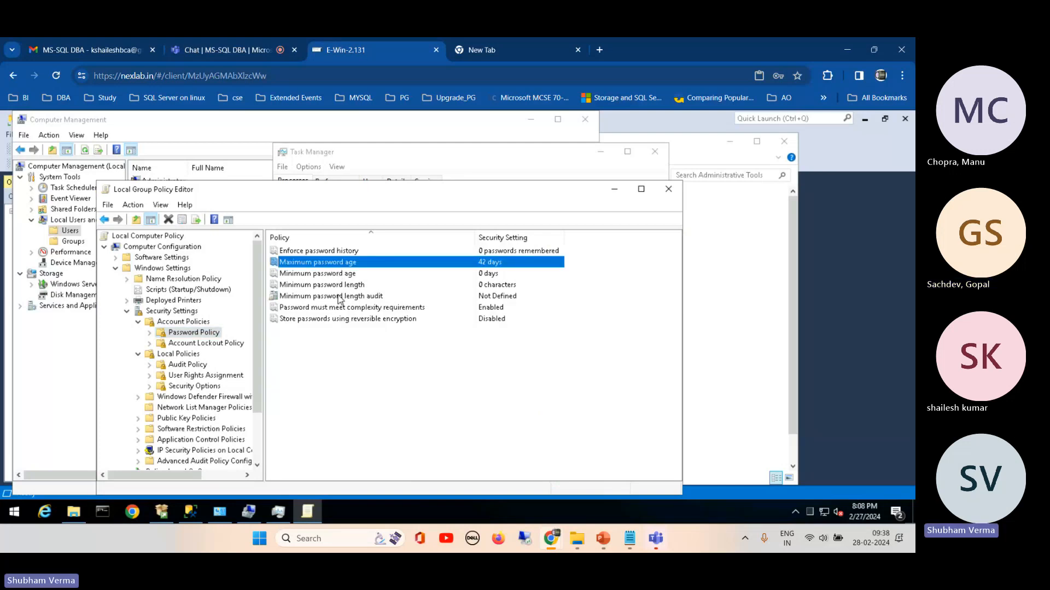
{"action": "left_click", "coordinate": [339, 297]}
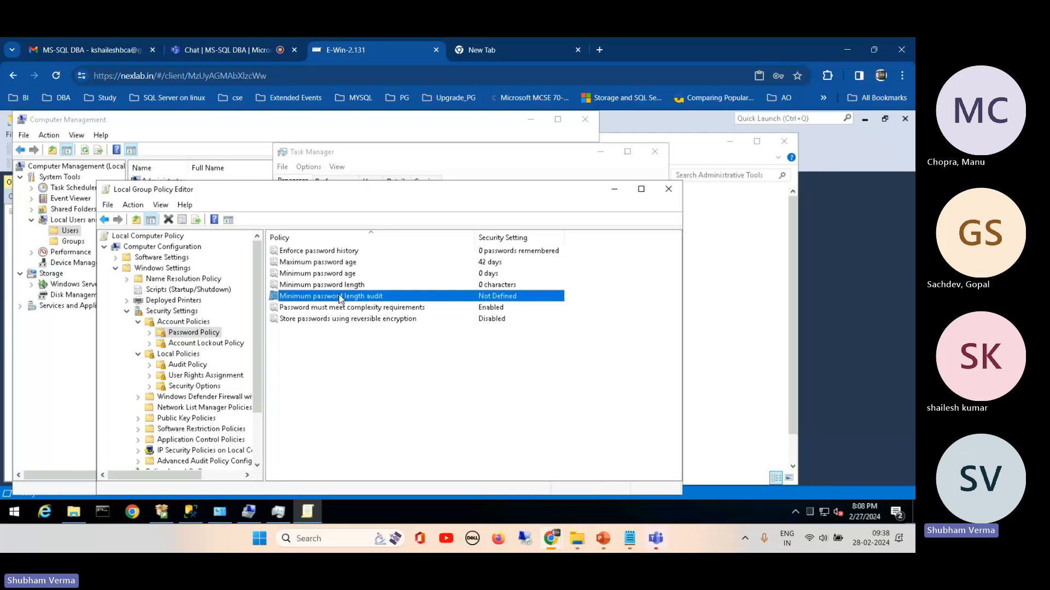
{"action": "left_click", "coordinate": [336, 286]}
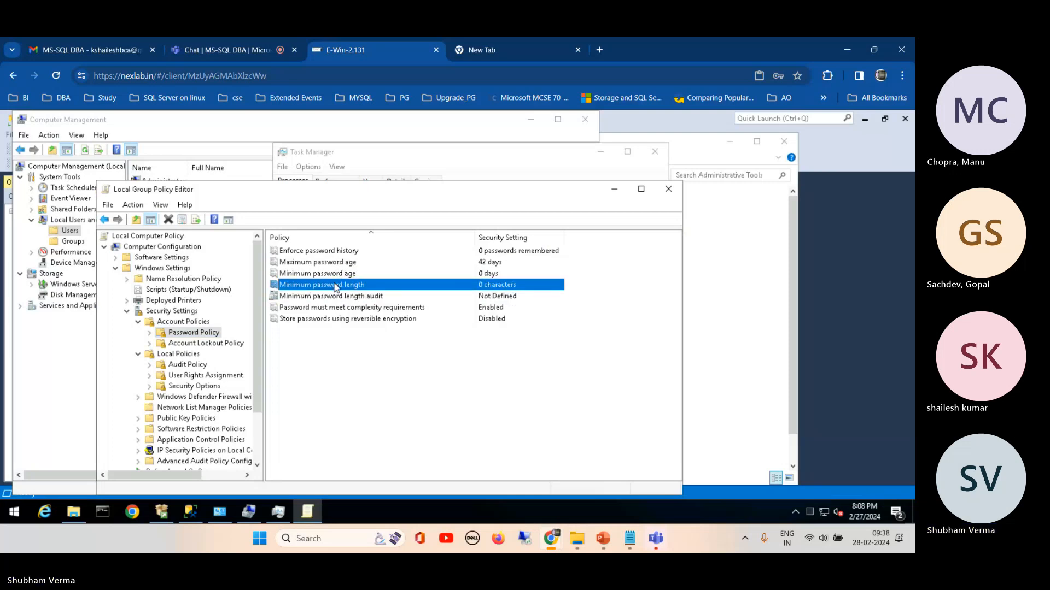
{"action": "left_click", "coordinate": [335, 275]}
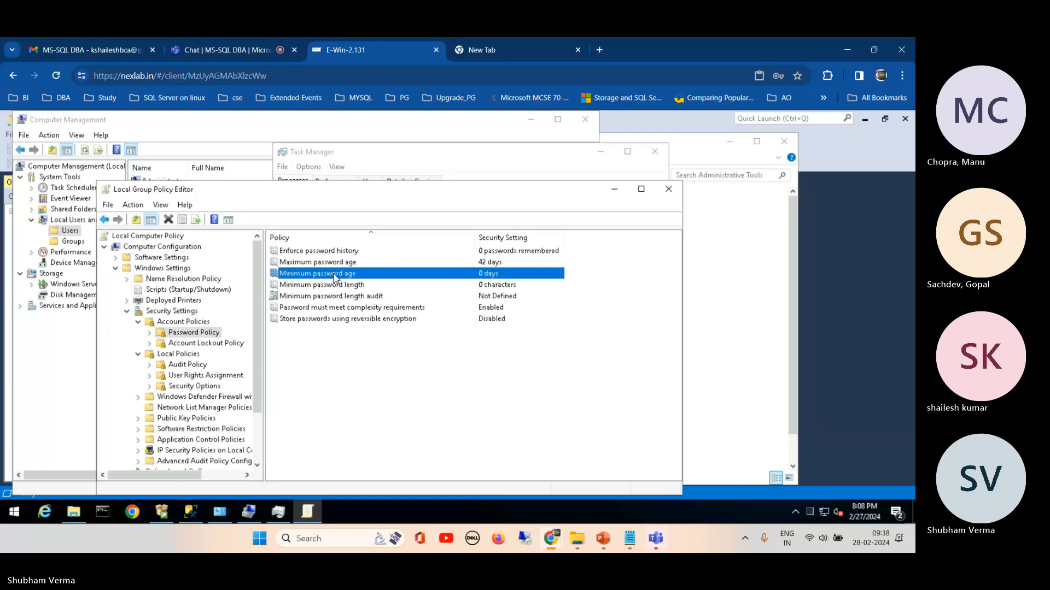
{"action": "left_click", "coordinate": [396, 309]}
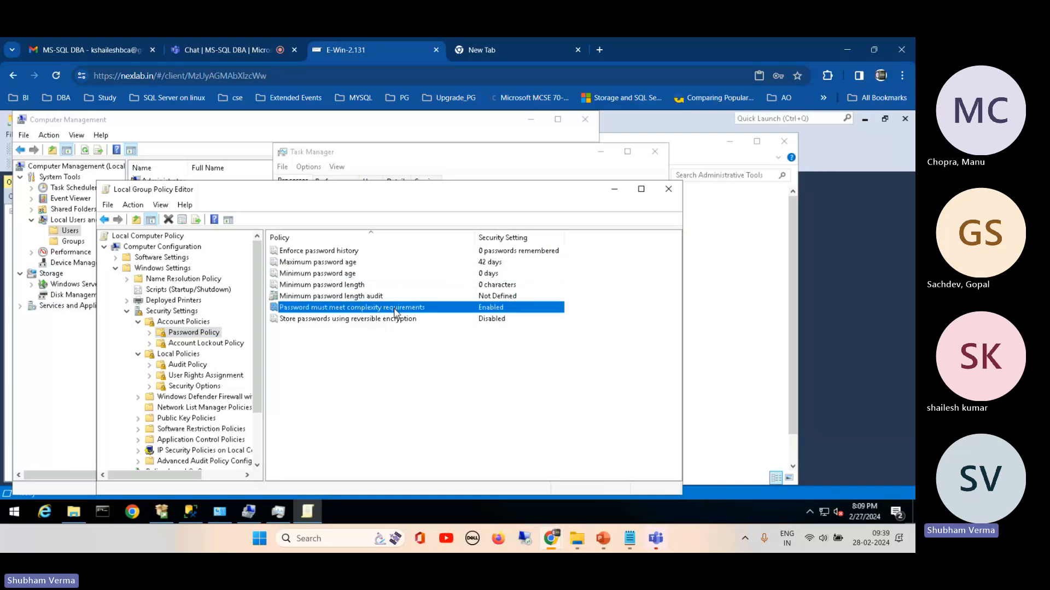
{"action": "double_click", "coordinate": [396, 309]}
{"action": "left_click", "coordinate": [315, 294]}
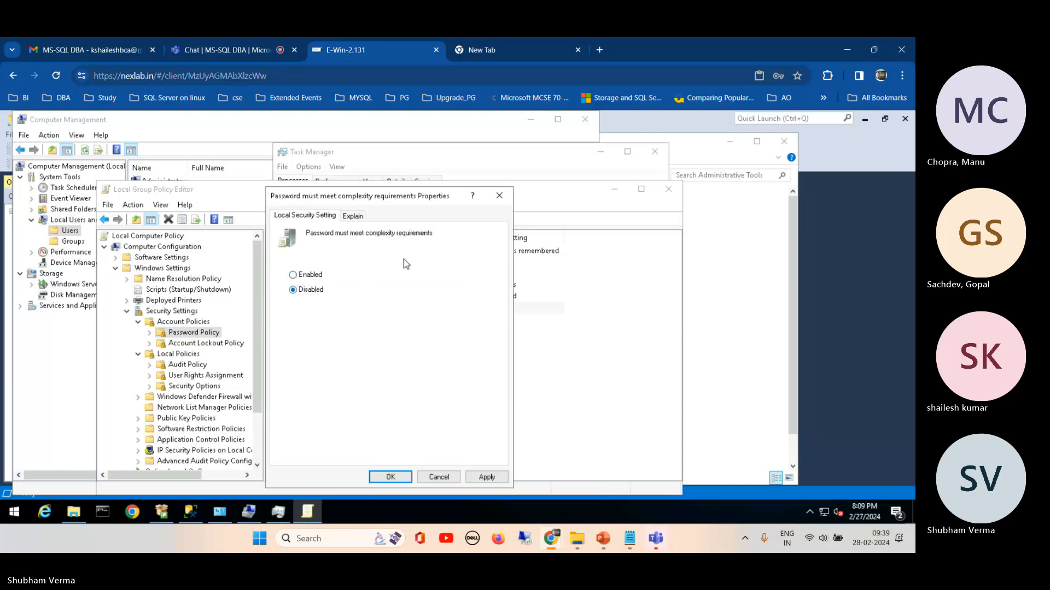
{"action": "left_click", "coordinate": [390, 477]}
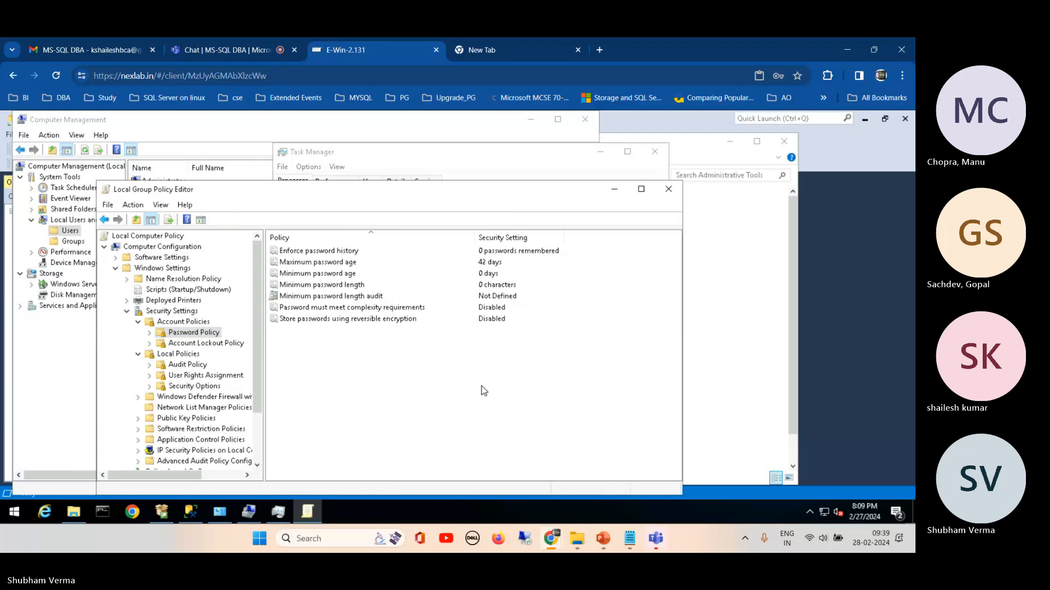
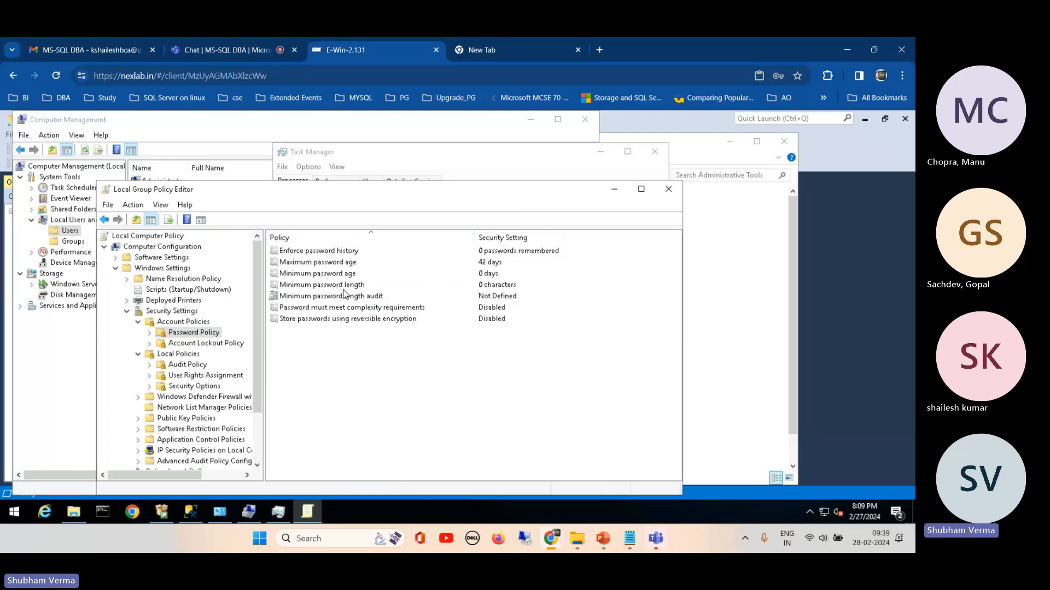
Step: Set the "Minimum password length" policy to 8 characters
{"action": "left_click", "coordinate": [497, 287]}
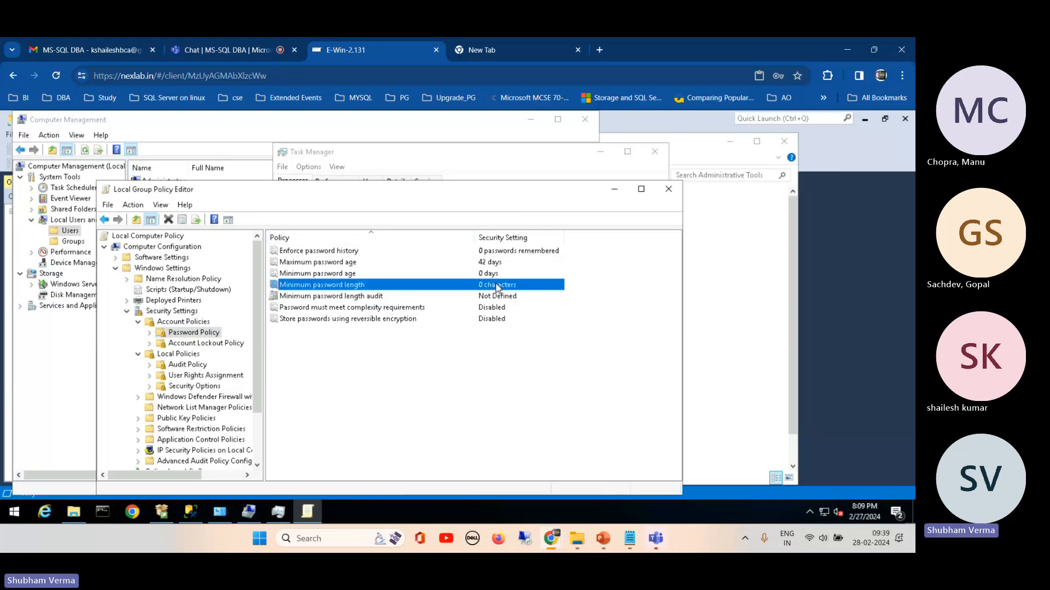
{"action": "double_click", "coordinate": [360, 289]}
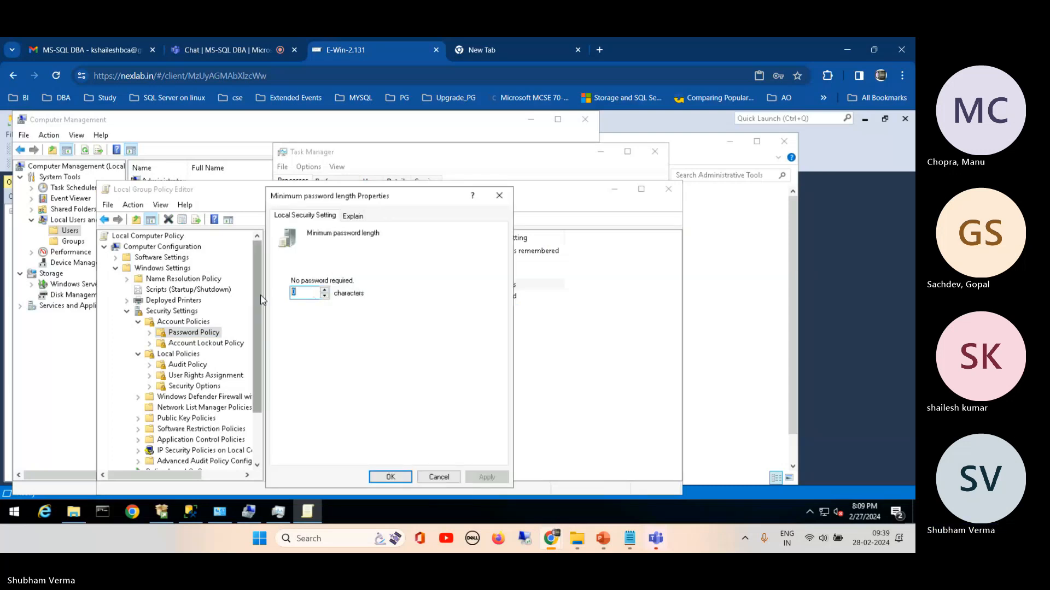
{"action": "type", "text": "8"}
{"action": "left_click", "coordinate": [387, 475]}
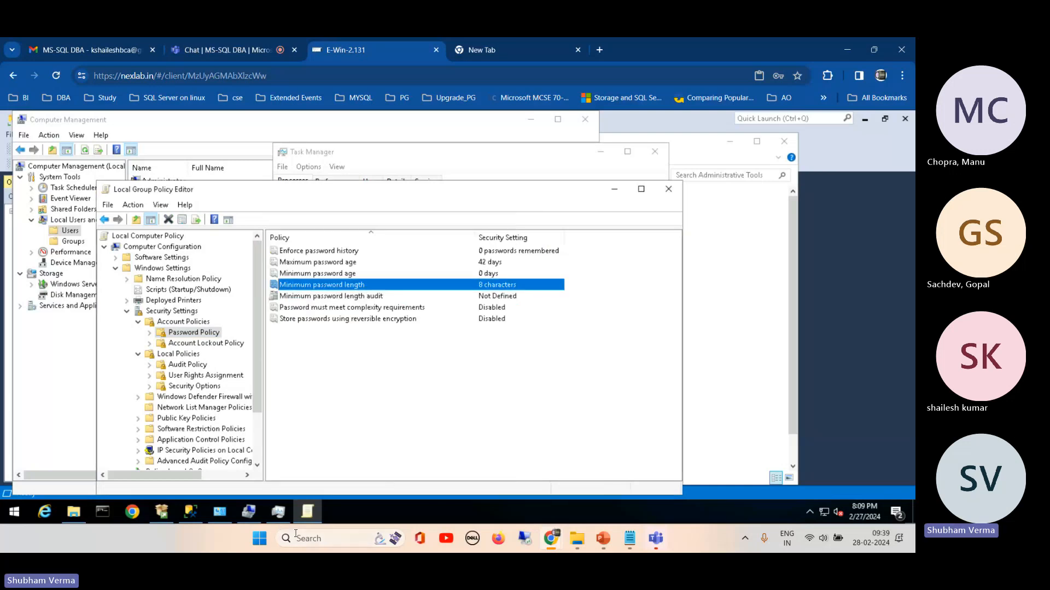
Step: Run gpupdate as a new task from the remote machine's Task Manager to refresh the group policy
{"action": "left_click", "coordinate": [279, 511]}
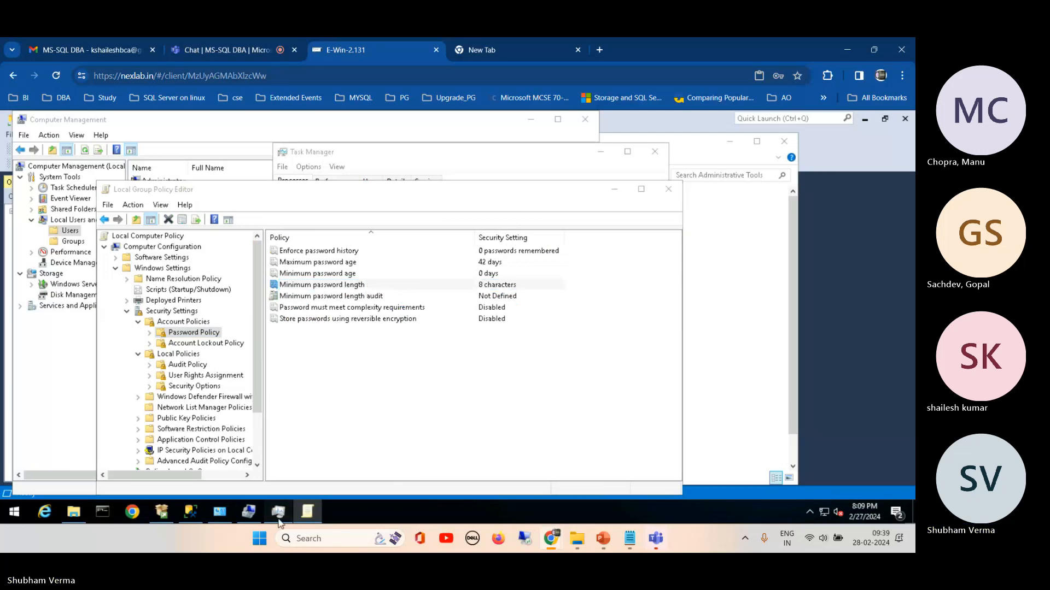
{"action": "left_click", "coordinate": [282, 167]}
{"action": "left_click", "coordinate": [306, 181]}
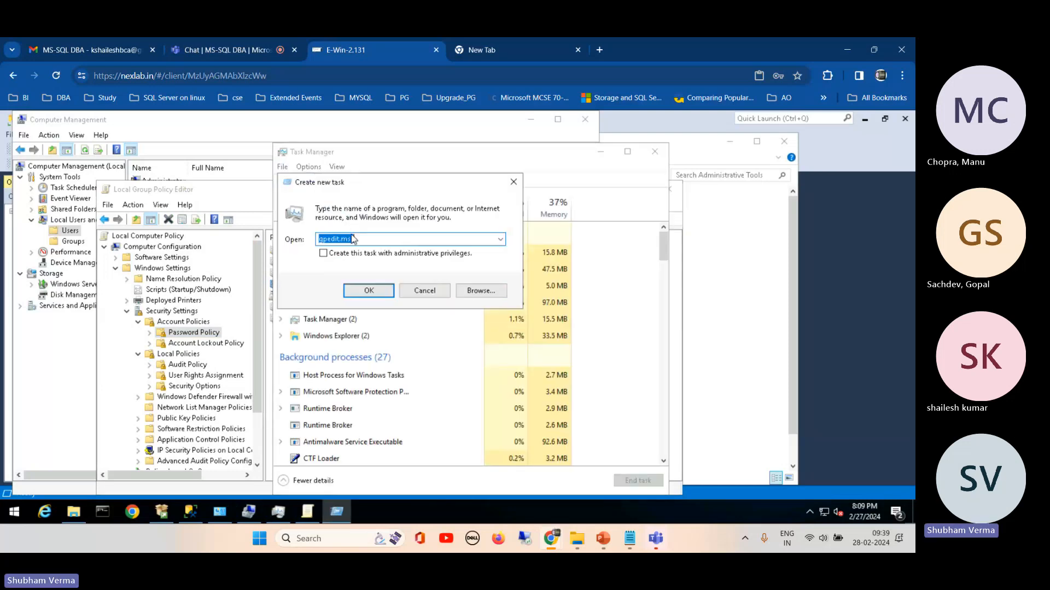
{"action": "type", "text": "gpu"}
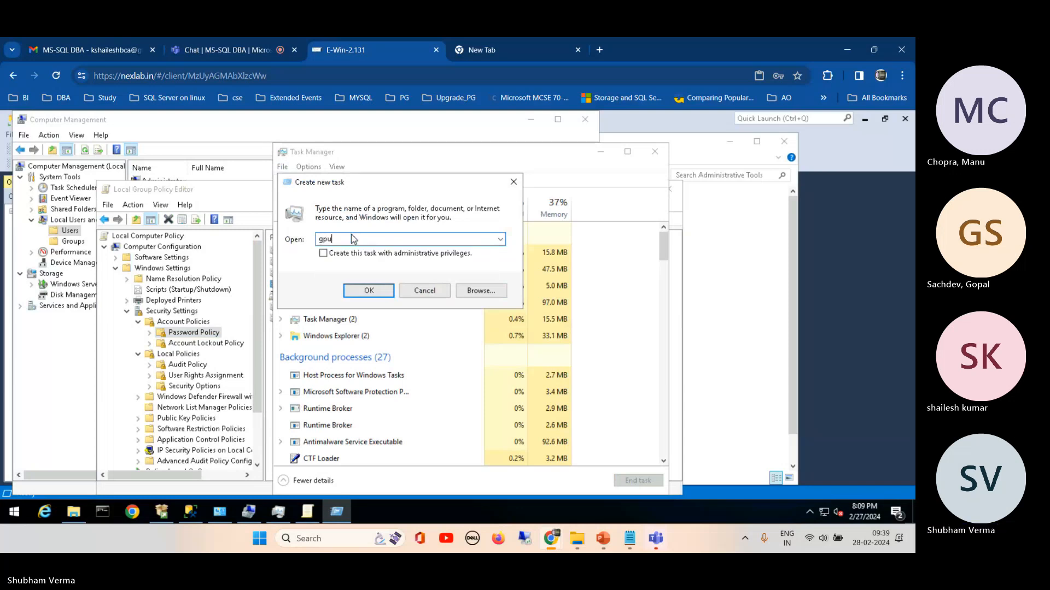
{"action": "type", "text": "pdate"}
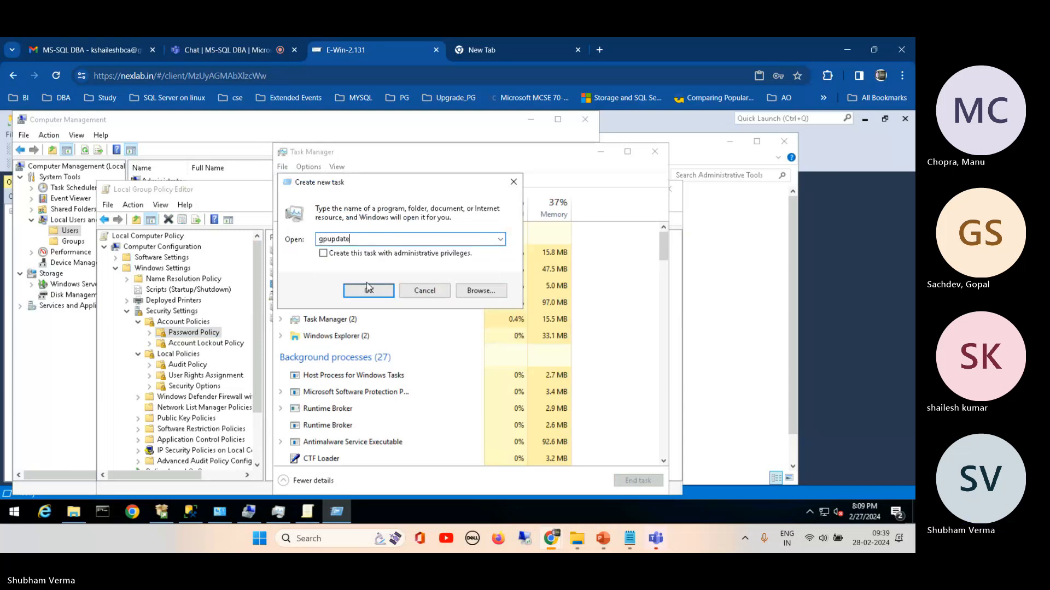
{"action": "left_click", "coordinate": [367, 291]}
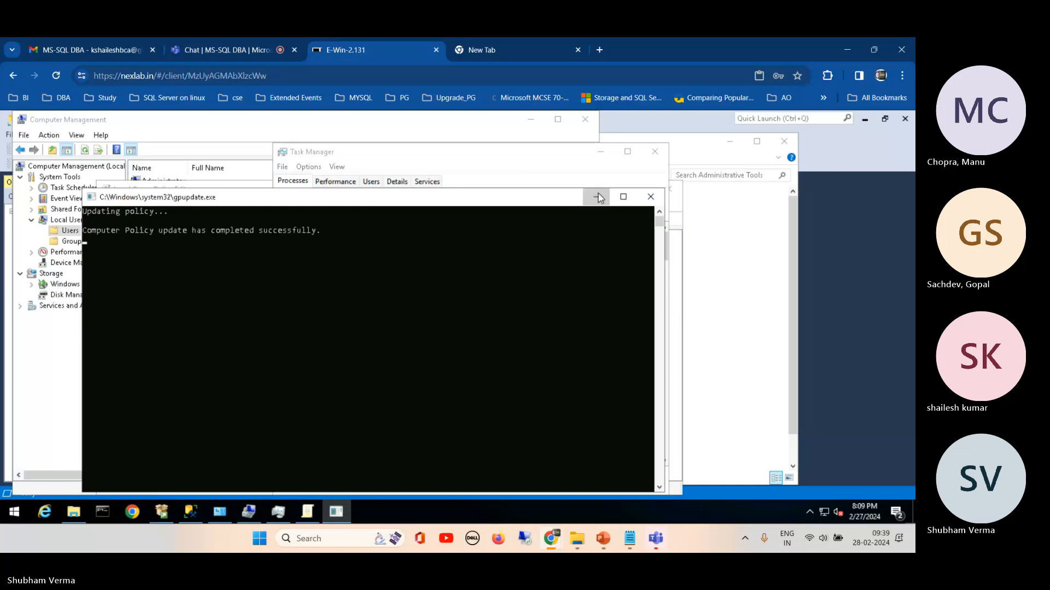
Step: Enter and confirm the account password for the local user demo in Computer Management, create the user and close the New User dialog
{"action": "left_click", "coordinate": [64, 345]}
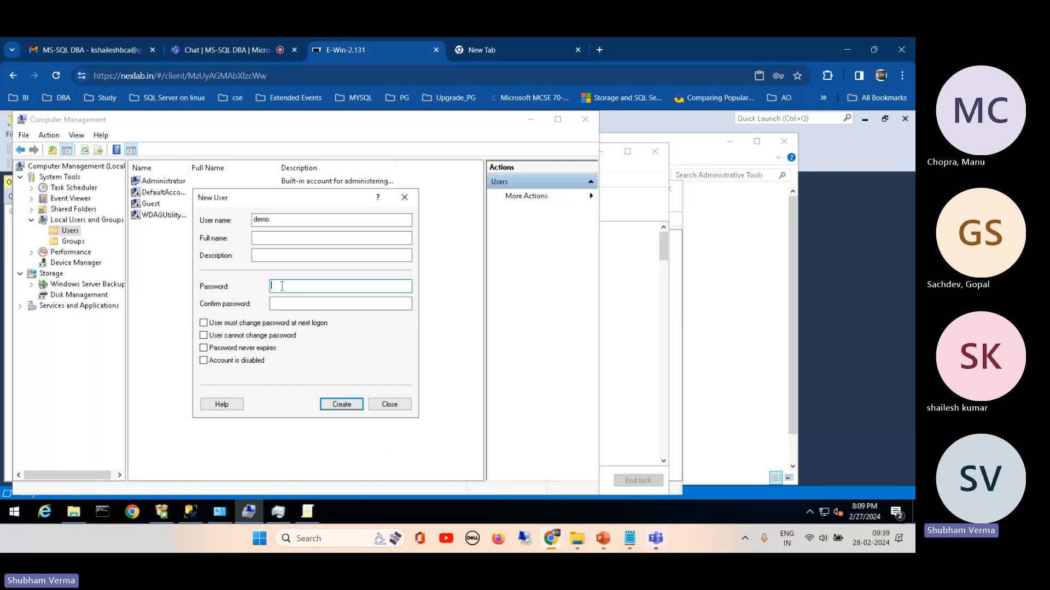
{"action": "type", "text": "123456789"}
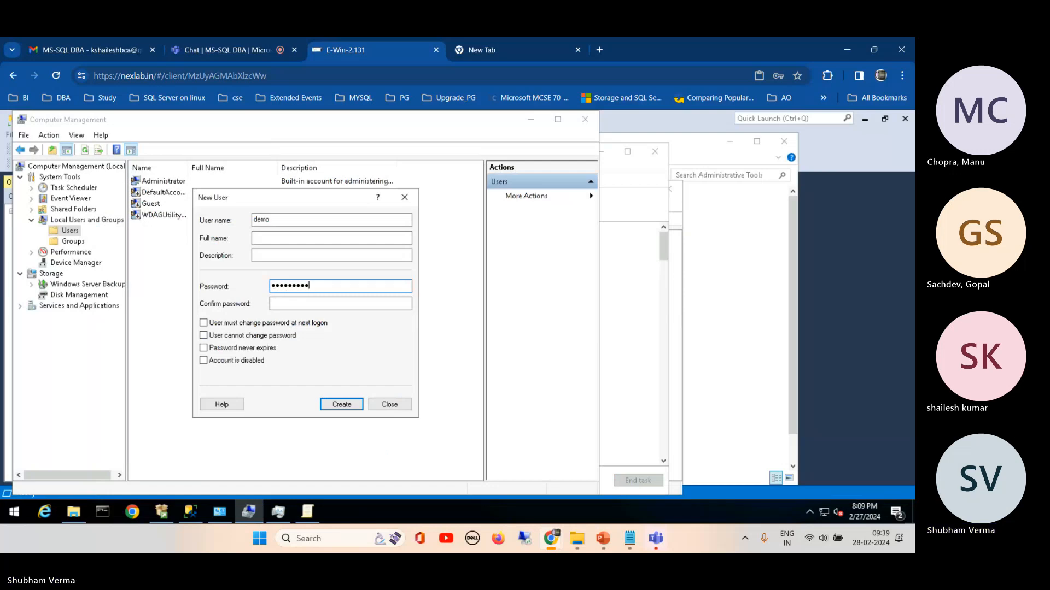
{"action": "left_click", "coordinate": [298, 307]}
{"action": "type", "text": "123456"}
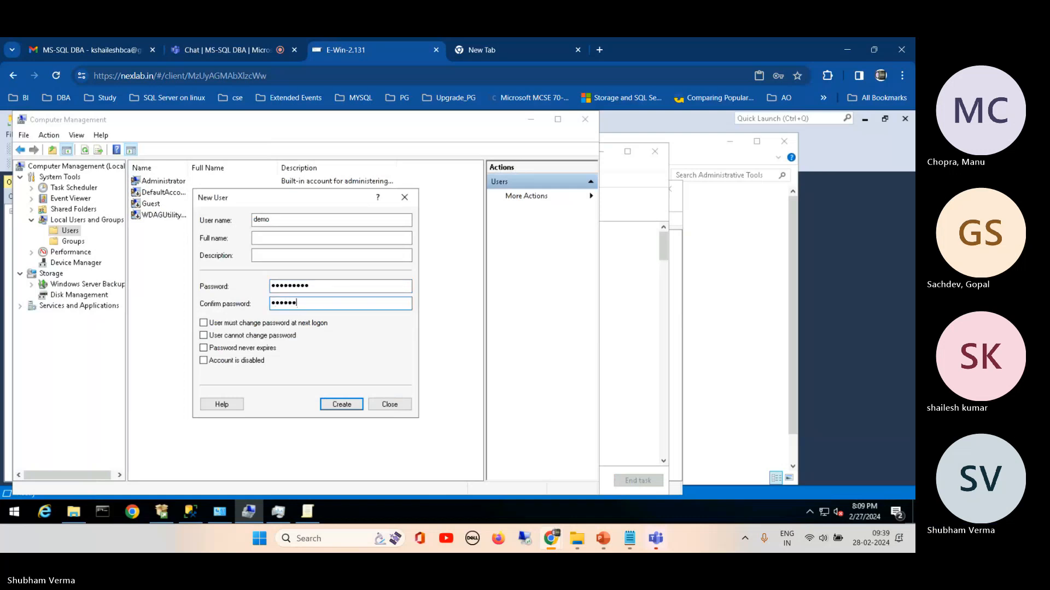
{"action": "type", "text": "789"}
{"action": "left_click", "coordinate": [333, 405]}
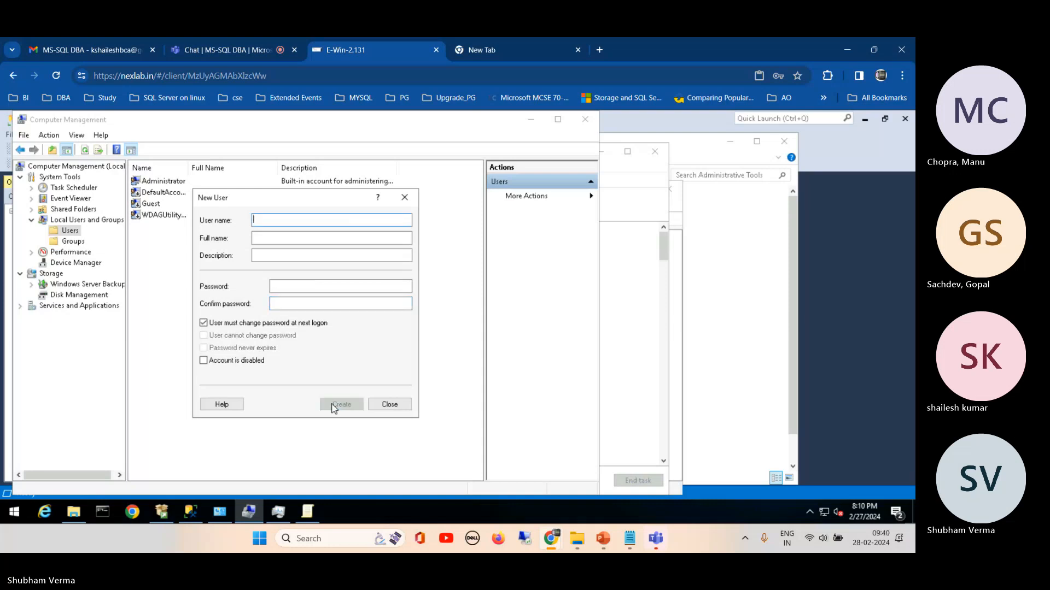
{"action": "left_click", "coordinate": [389, 405]}
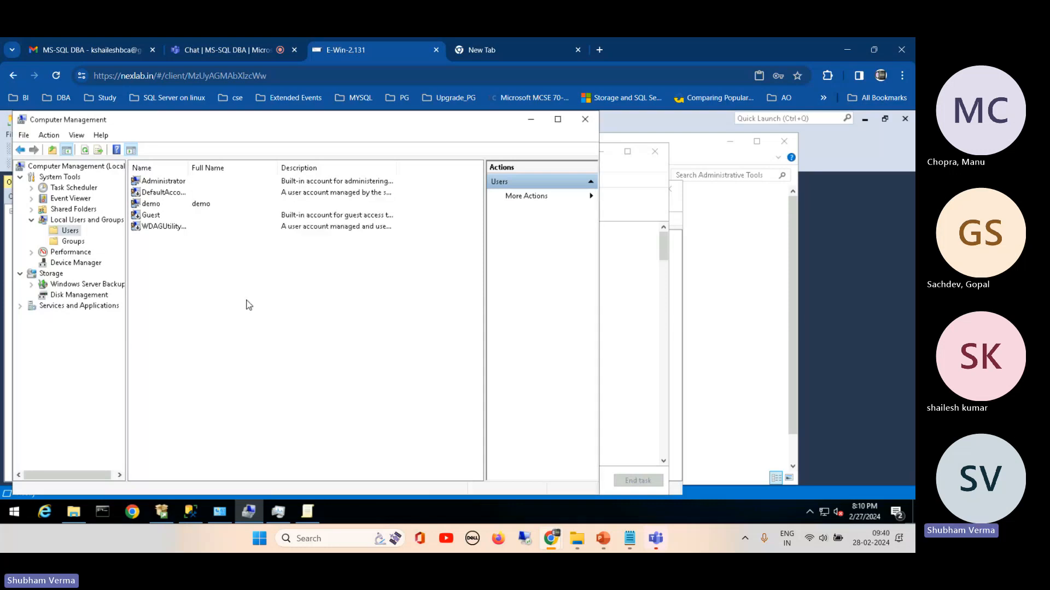
Step: Minimize Task Manager and switch to SQL Server Management Studio on the remote machine
{"action": "left_click", "coordinate": [641, 326]}
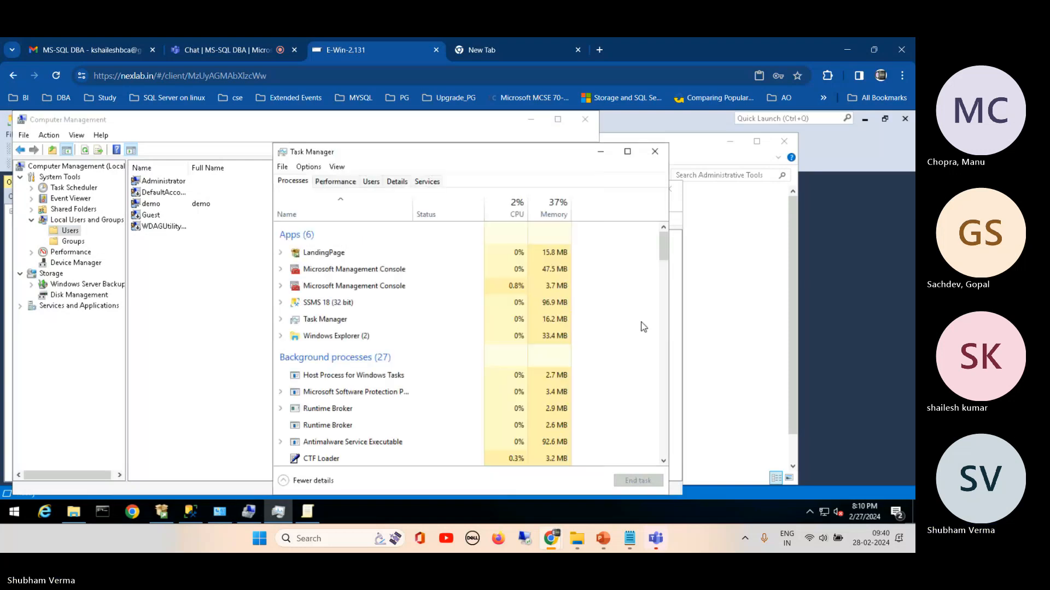
{"action": "left_click", "coordinate": [600, 152]}
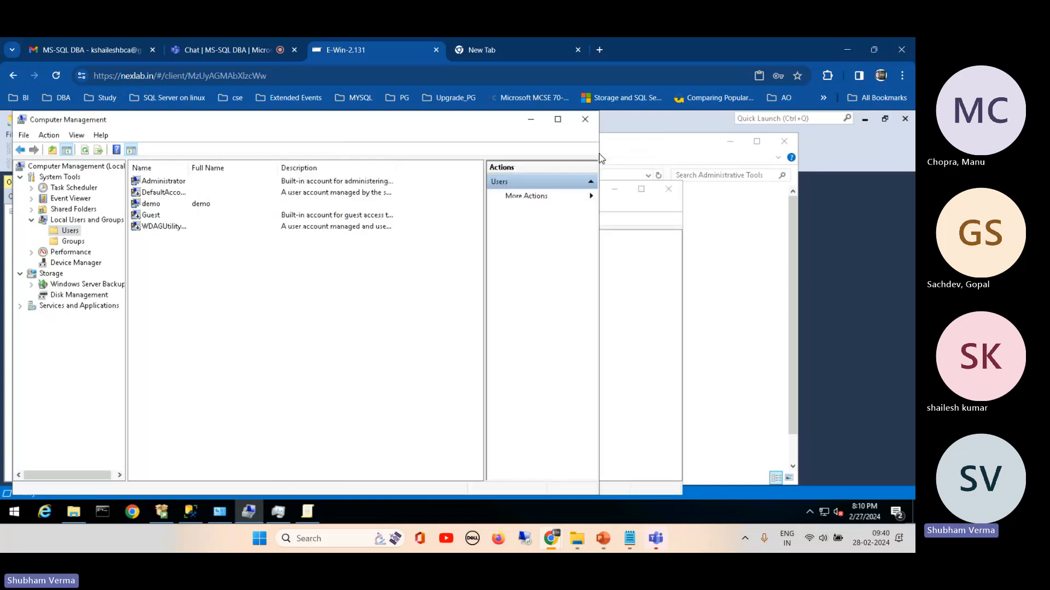
{"action": "left_click", "coordinate": [702, 234]}
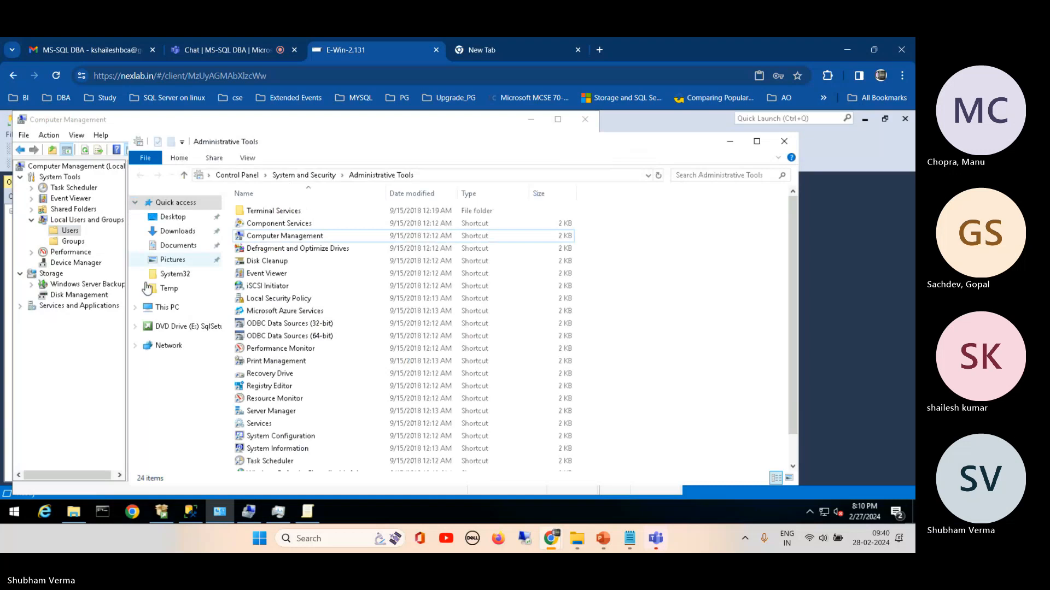
{"action": "left_click", "coordinate": [58, 357]}
{"action": "left_click", "coordinate": [188, 513]}
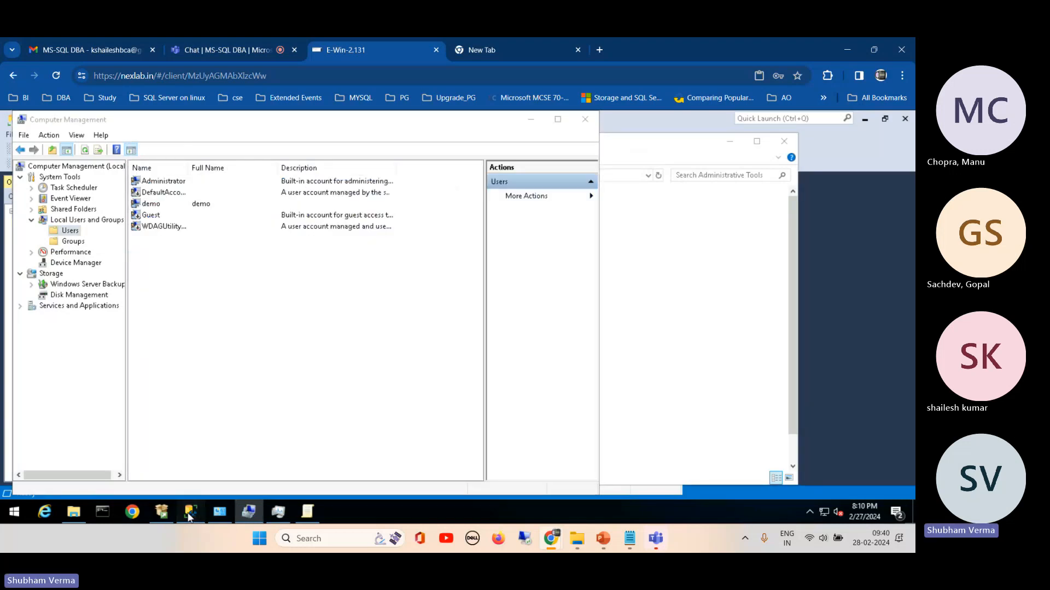
Step: Start a new login under Security and pick the Windows account WIN10-2-131\demo by looking up the name demo
{"action": "left_click", "coordinate": [68, 243]}
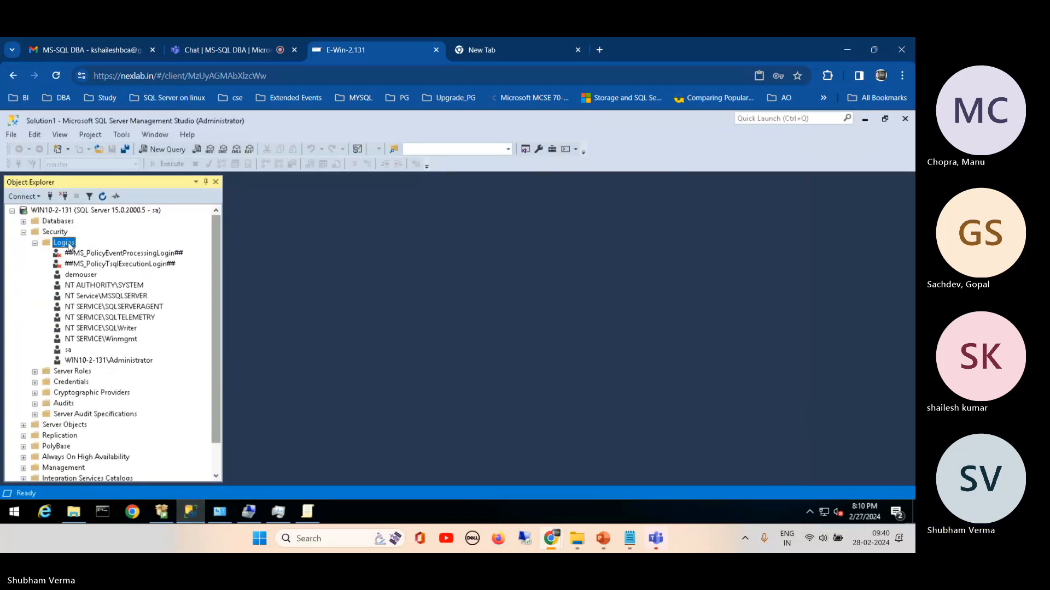
{"action": "double_click", "coordinate": [68, 244]}
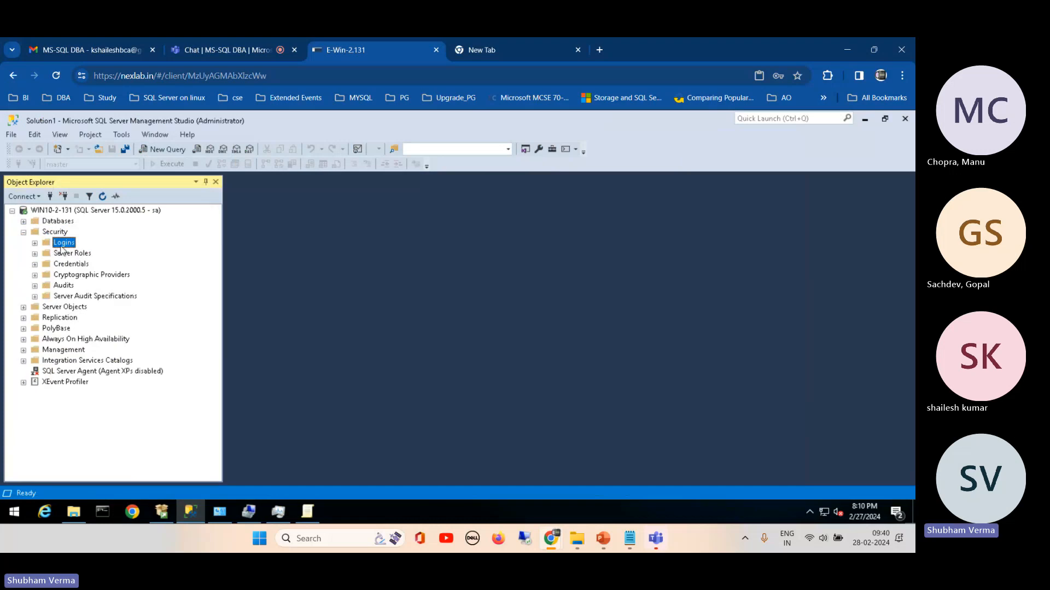
{"action": "right_click", "coordinate": [64, 244]}
{"action": "left_click", "coordinate": [123, 252]}
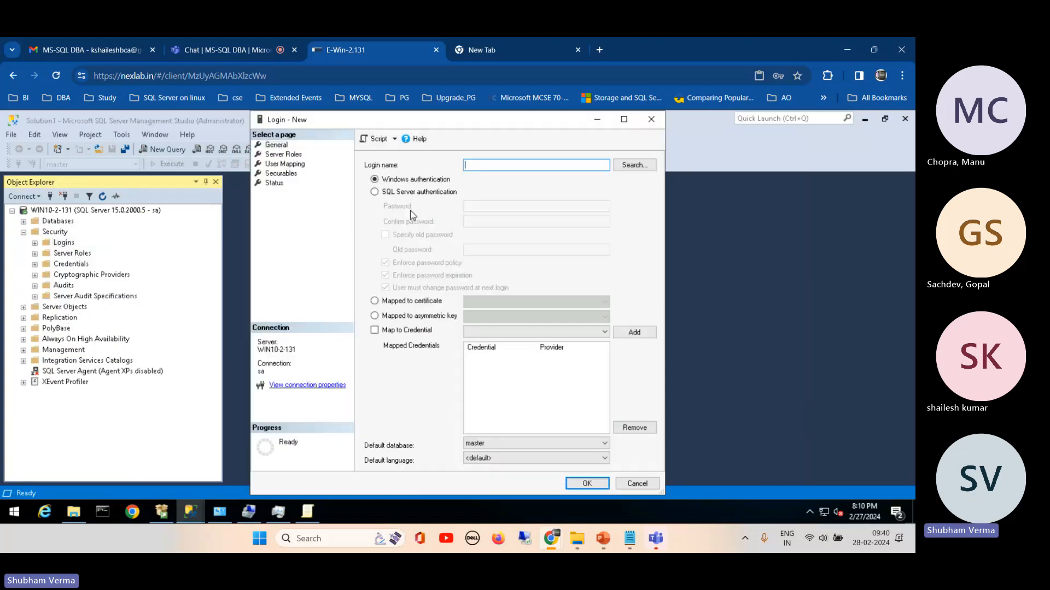
{"action": "left_click", "coordinate": [635, 164]}
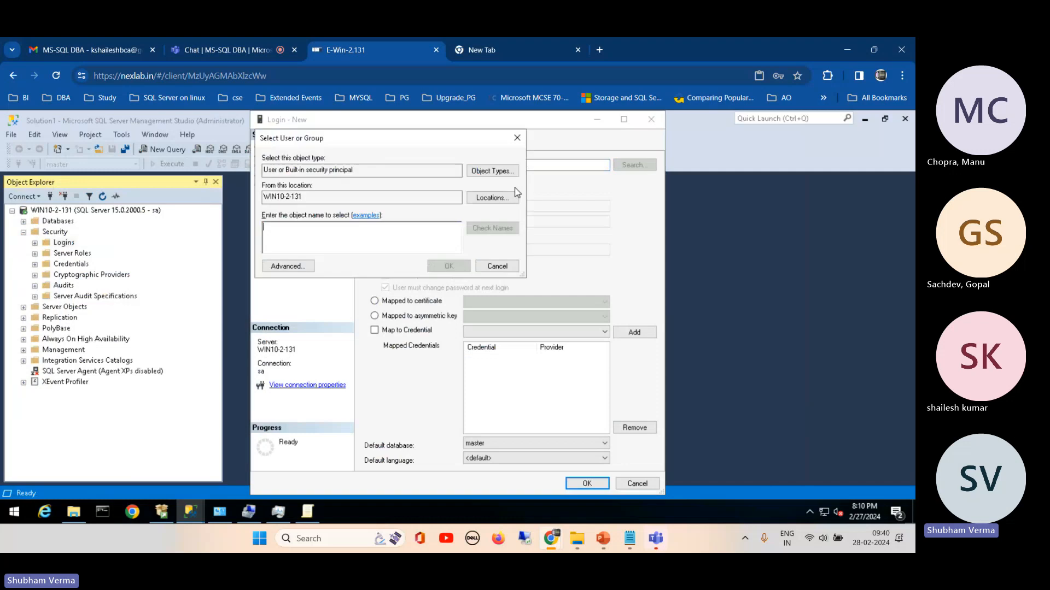
{"action": "type", "text": "demo"}
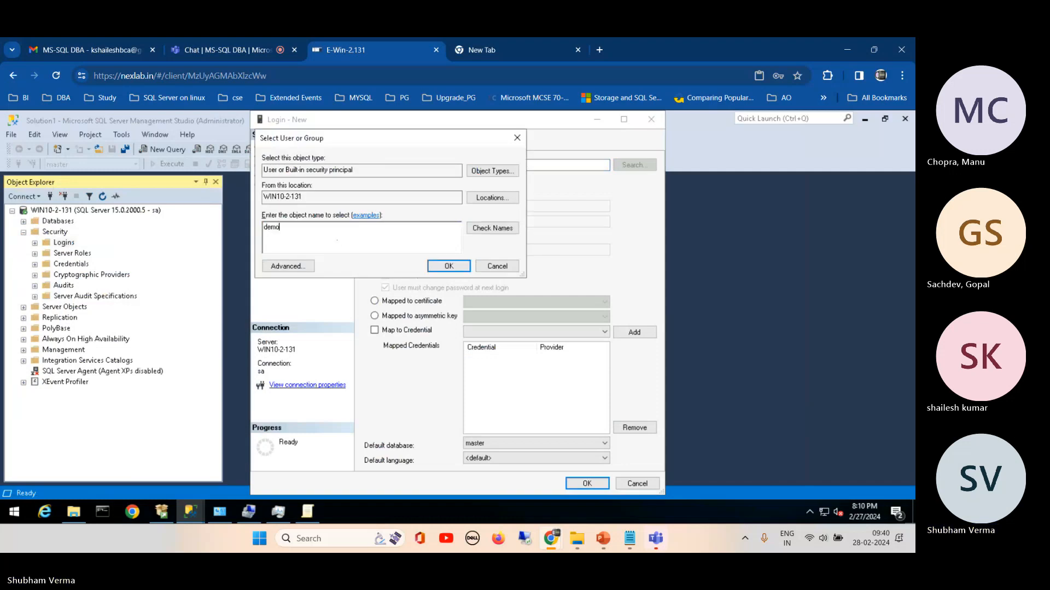
{"action": "left_click", "coordinate": [492, 228]}
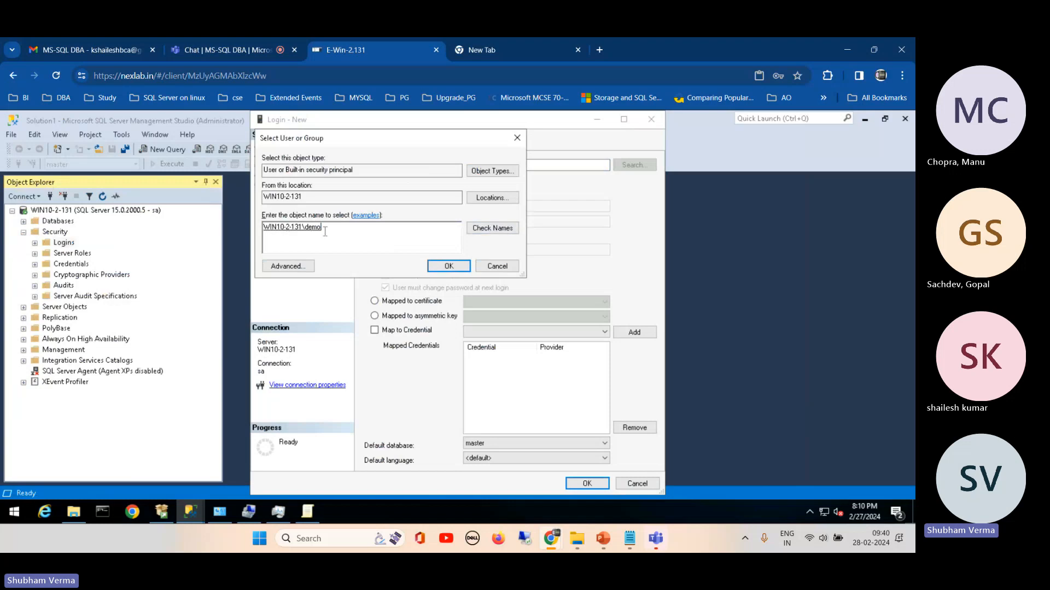
{"action": "left_click", "coordinate": [449, 266]}
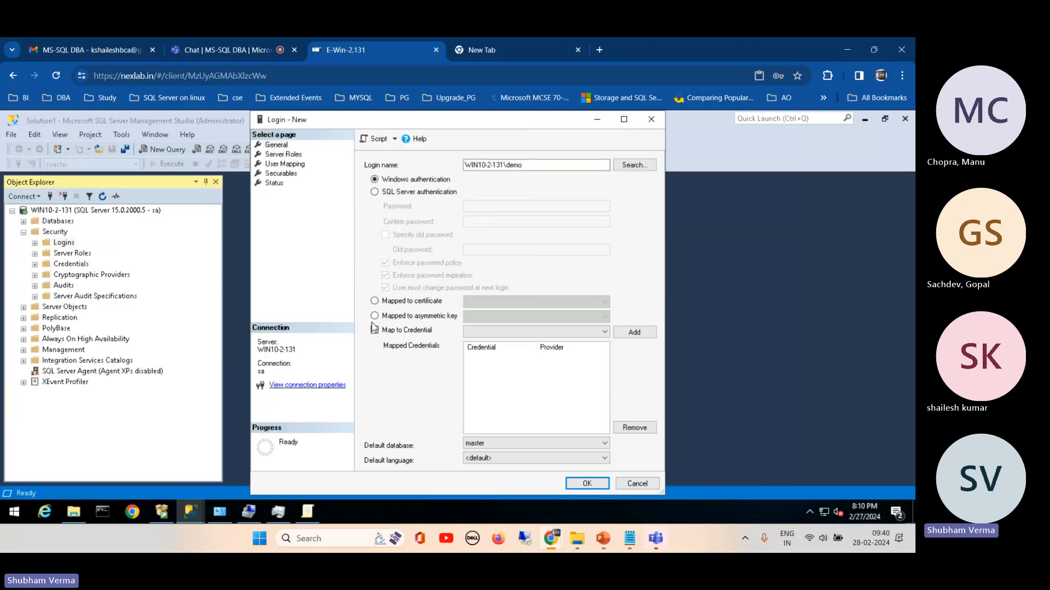
Step: Create the Windows login with default database datafile, mapped to datafile with the db_datareader role
{"action": "left_click", "coordinate": [493, 444]}
{"action": "left_click", "coordinate": [481, 453]}
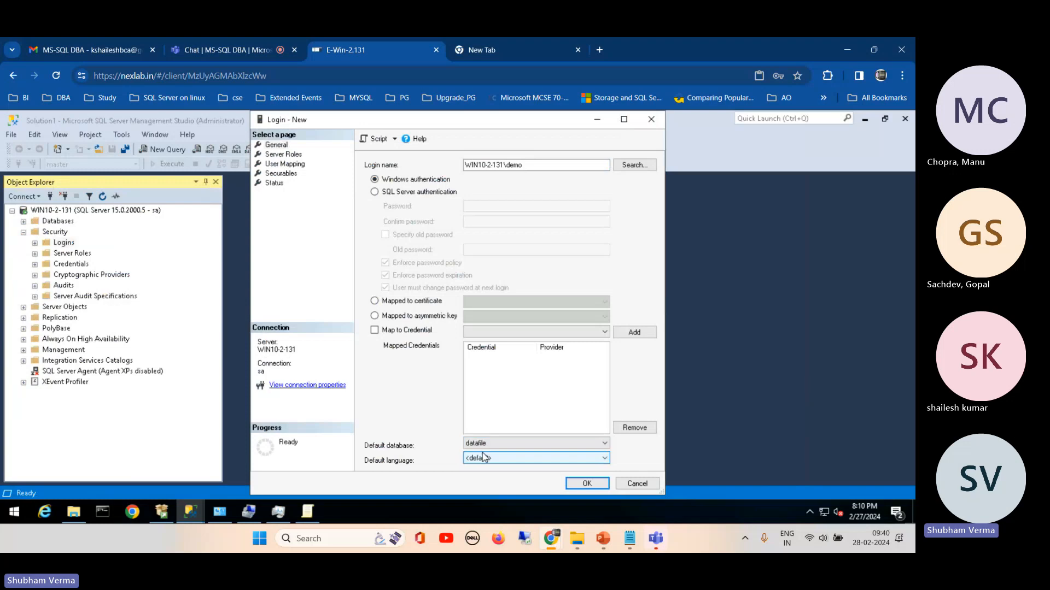
{"action": "left_click", "coordinate": [282, 164]}
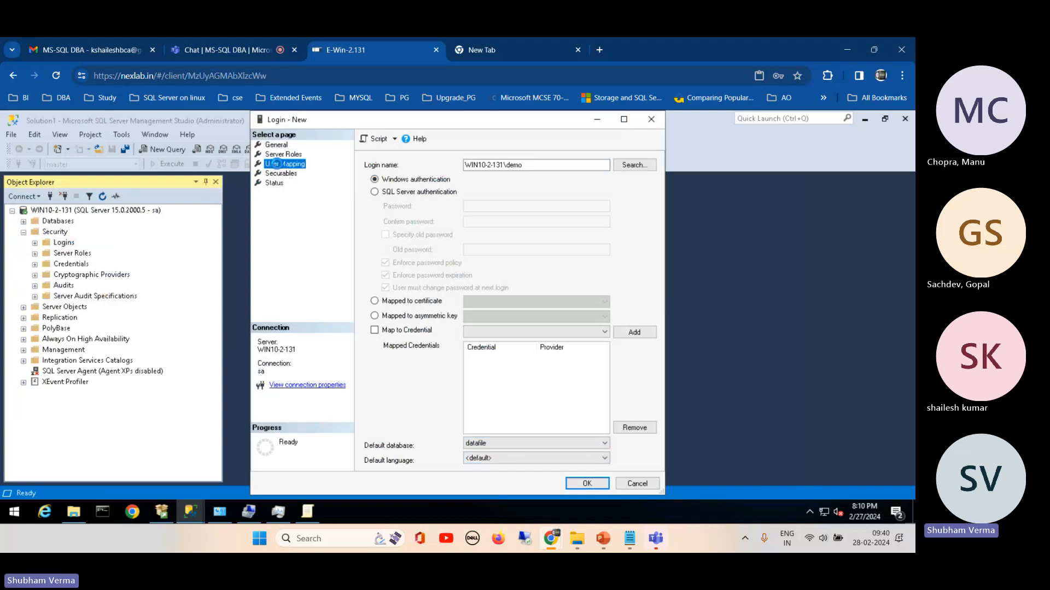
{"action": "left_click", "coordinate": [378, 188]}
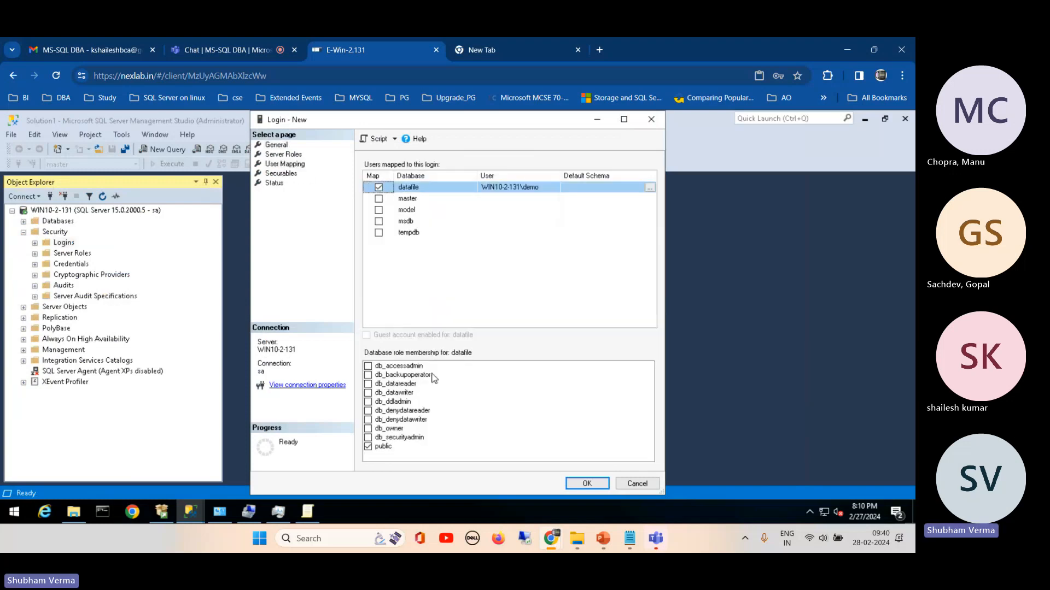
{"action": "left_click", "coordinate": [369, 384]}
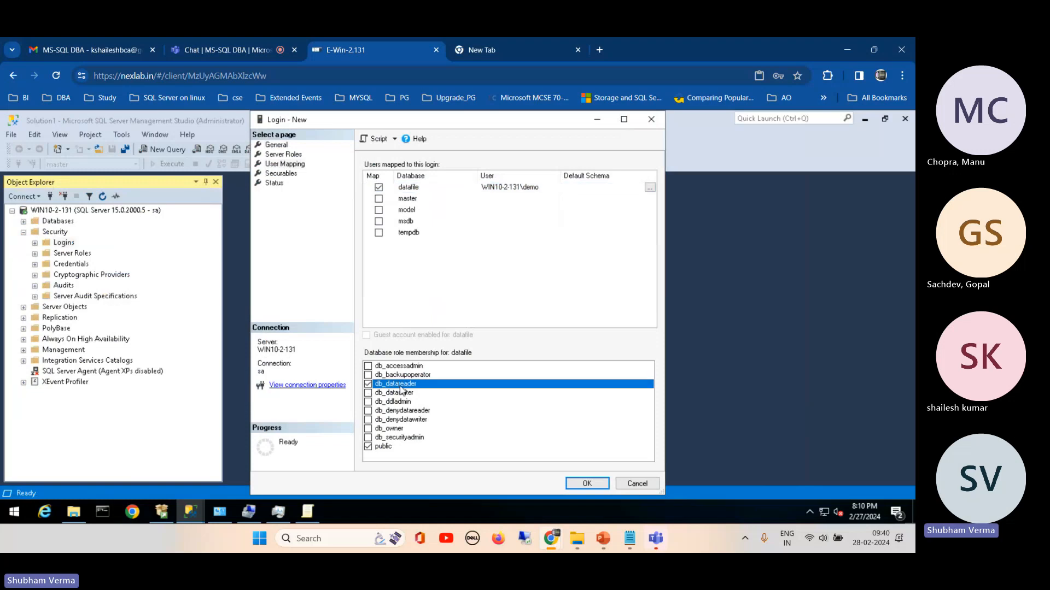
{"action": "left_click", "coordinate": [586, 482]}
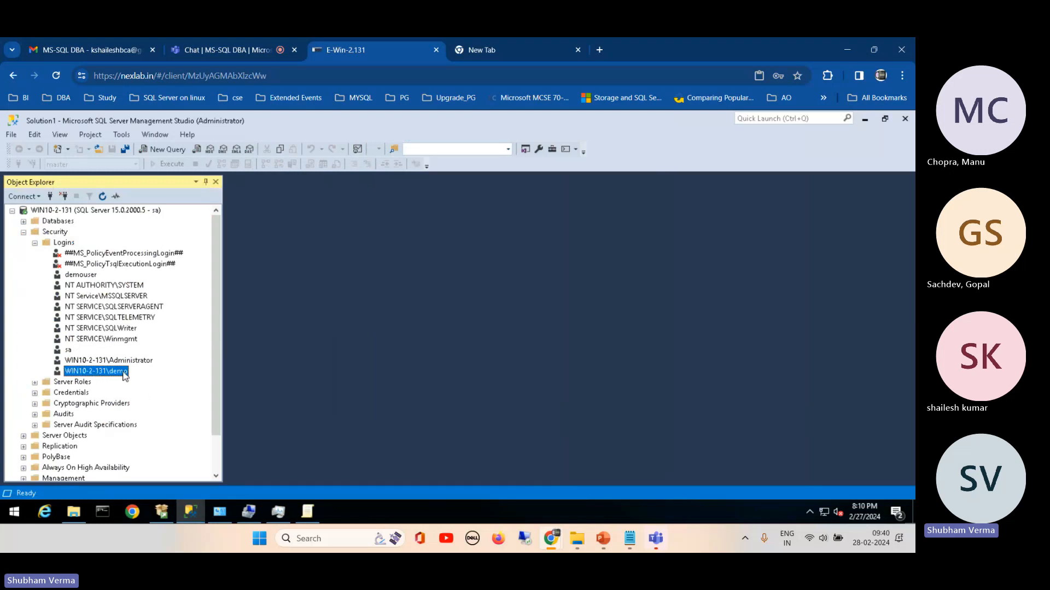
{"action": "left_click", "coordinate": [35, 244]}
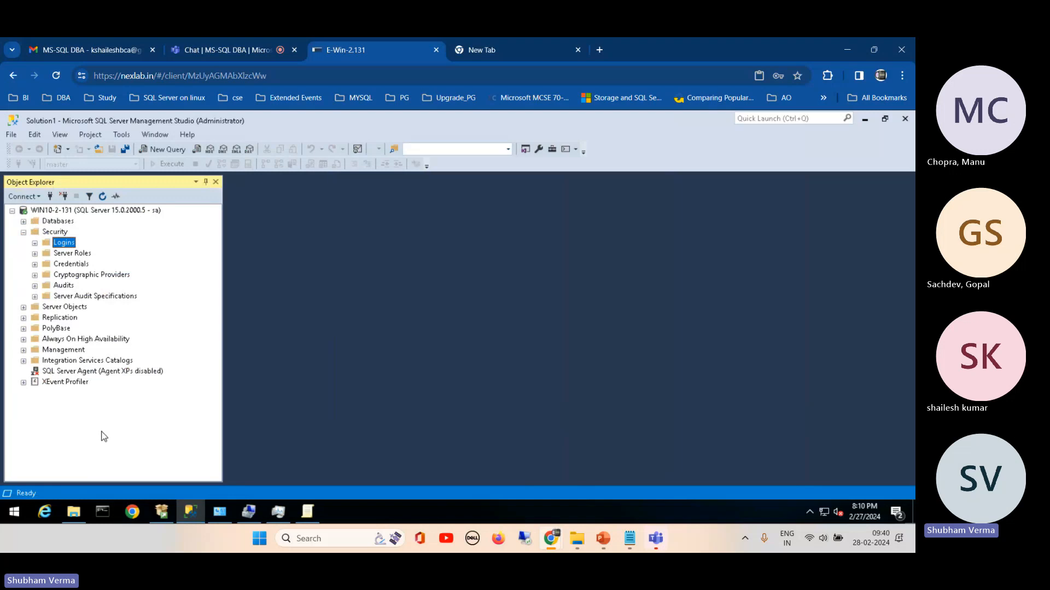
{"action": "left_click", "coordinate": [35, 243]}
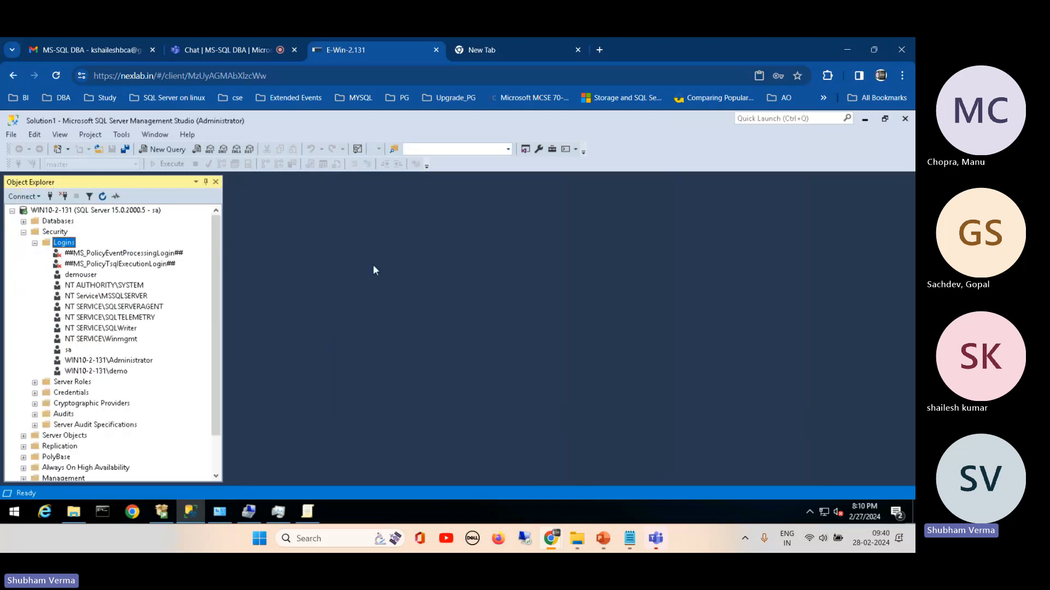
{"action": "left_click", "coordinate": [35, 243]}
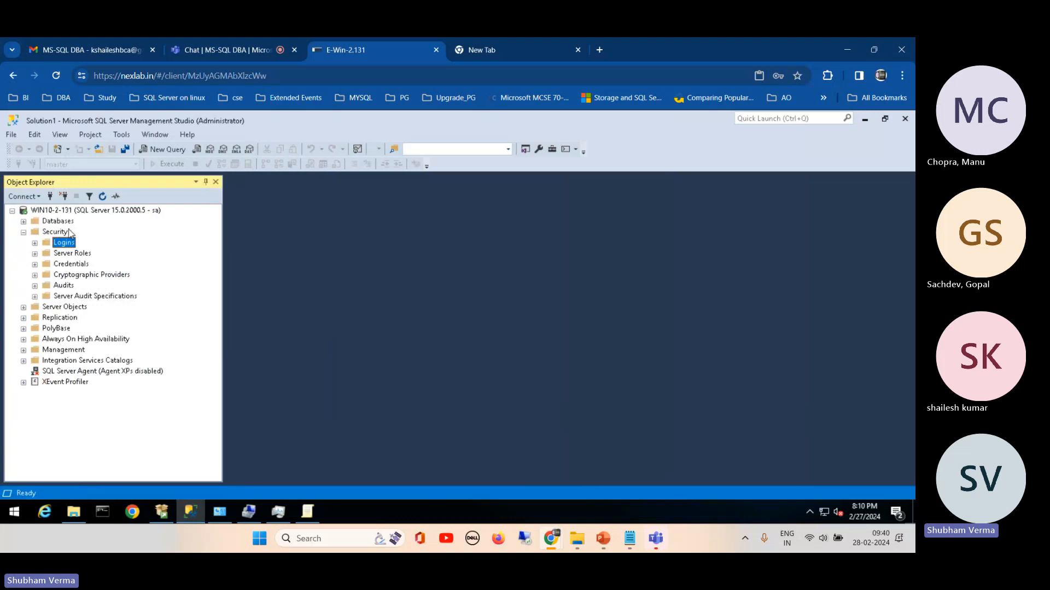
Step: Start another new login under Security, name it dbreader and choose SQL Server authentication
{"action": "double_click", "coordinate": [61, 243]}
{"action": "right_click", "coordinate": [65, 243]}
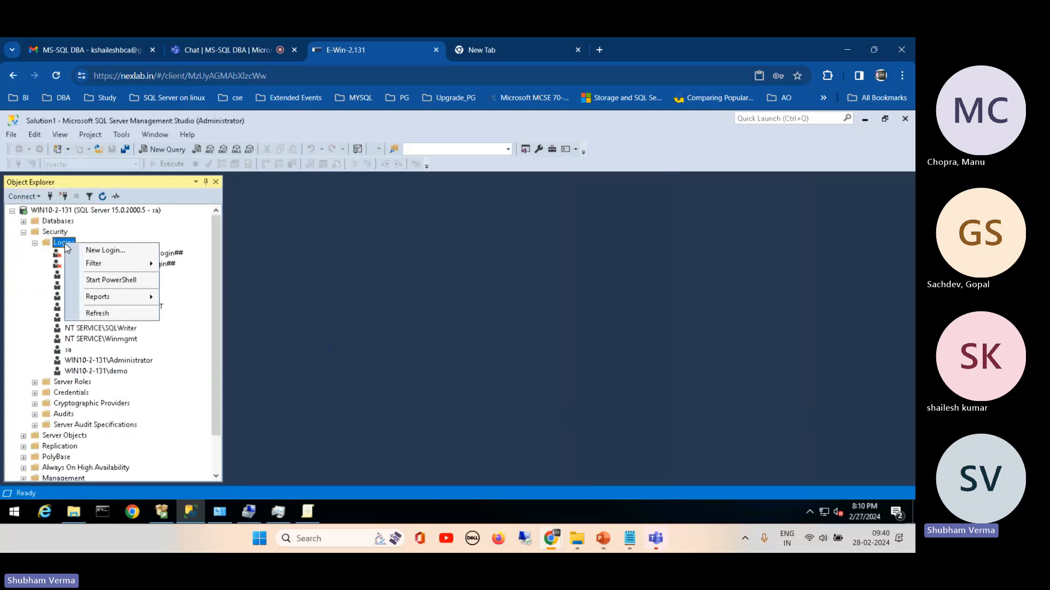
{"action": "left_click", "coordinate": [139, 254]}
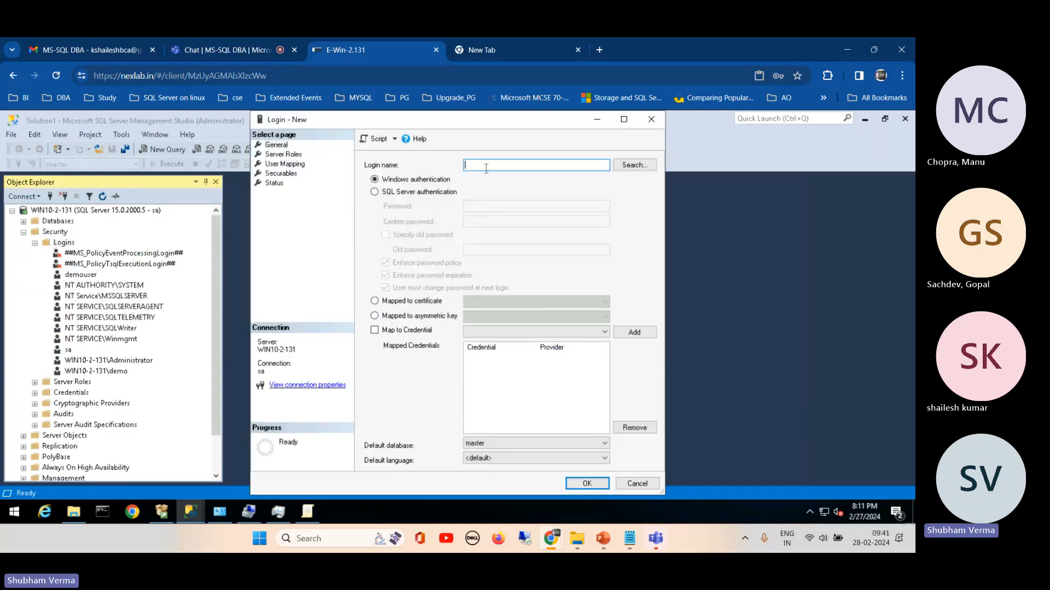
{"action": "type", "text": "dbreader"}
{"action": "left_click", "coordinate": [432, 193]}
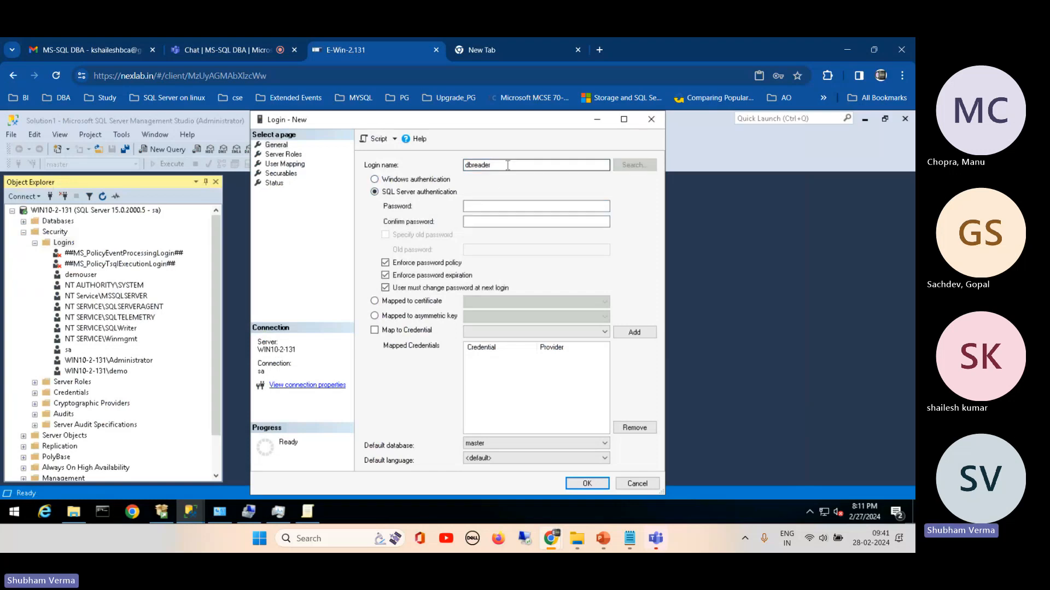
Step: Enter and confirm the password for the dbreader login and turn off password policy enforcement
{"action": "left_click", "coordinate": [471, 206]}
{"action": "key", "text": "ctrl+v"}
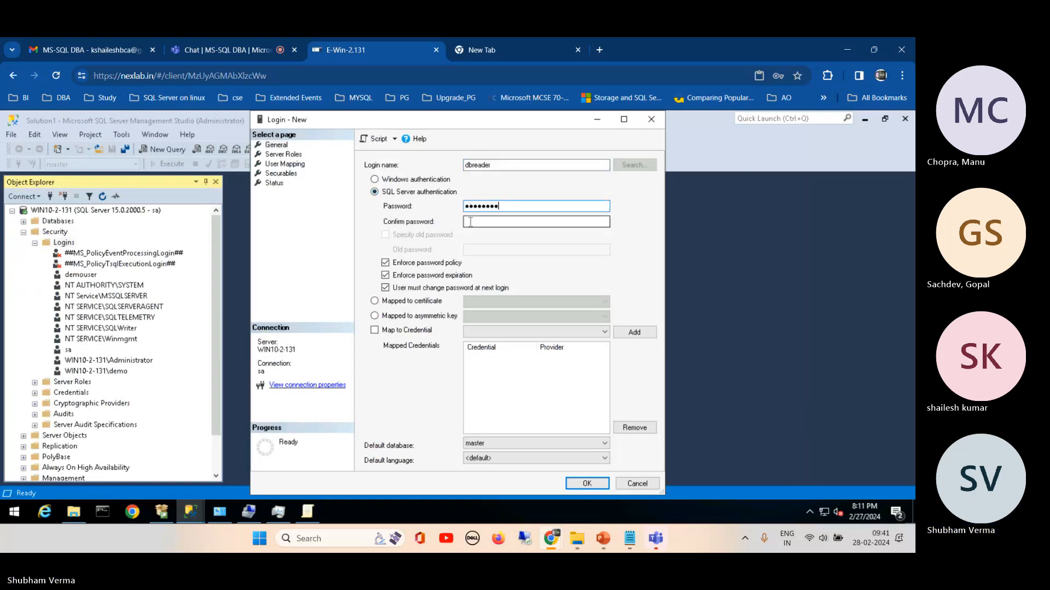
{"action": "left_click", "coordinate": [470, 222]}
{"action": "key", "text": "ctrl+v"}
{"action": "left_click", "coordinate": [422, 264]}
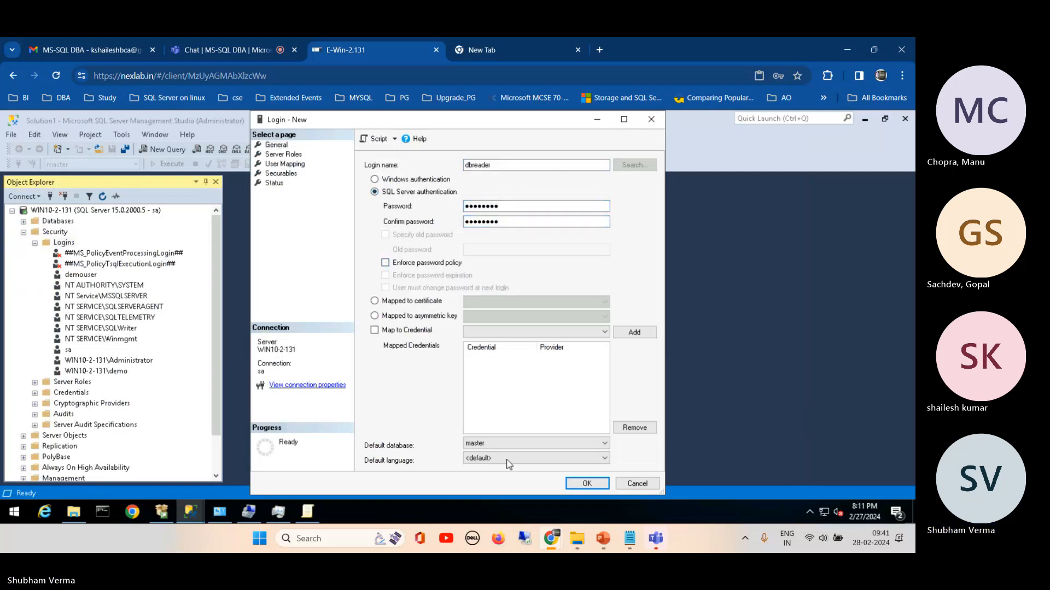
Step: Create the dbreader login with default database datafile, mapped to datafile with the db_datareader role
{"action": "left_click", "coordinate": [500, 444]}
{"action": "left_click", "coordinate": [491, 455]}
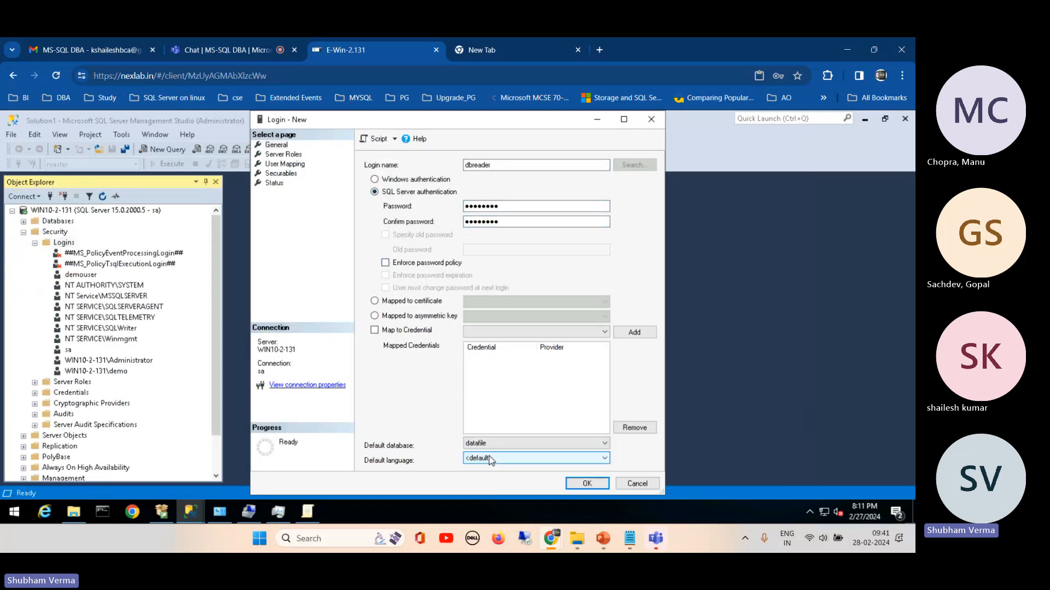
{"action": "left_click", "coordinate": [295, 164]}
{"action": "left_click", "coordinate": [378, 187]}
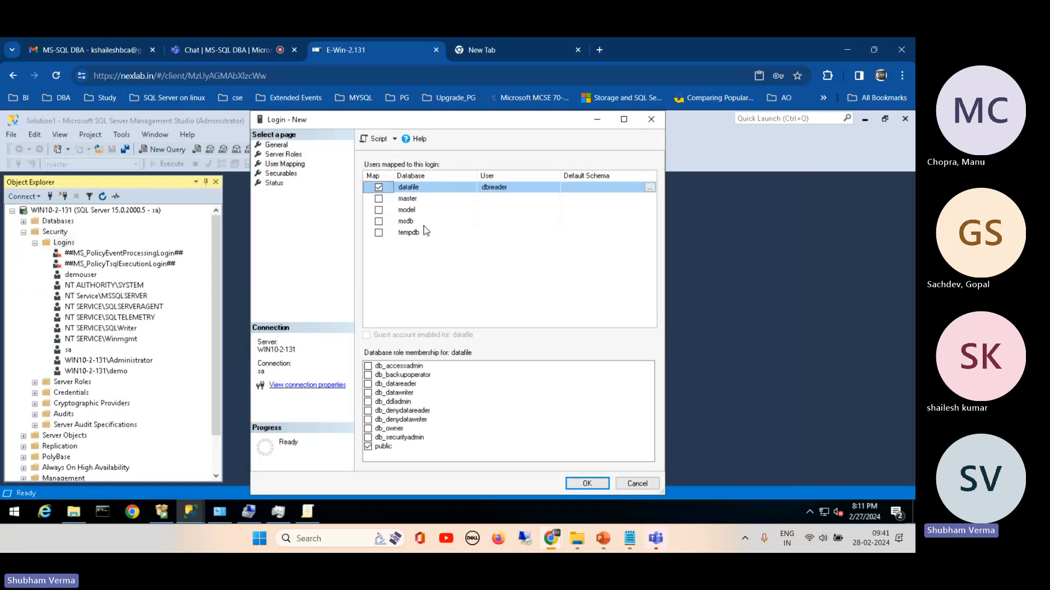
{"action": "left_click", "coordinate": [368, 385]}
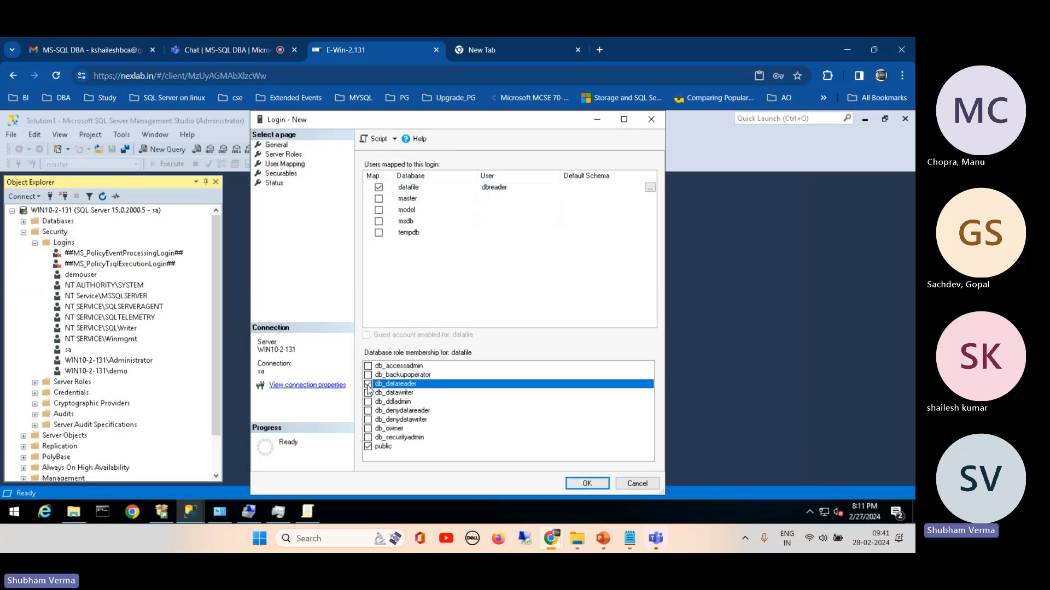
{"action": "left_click", "coordinate": [587, 485]}
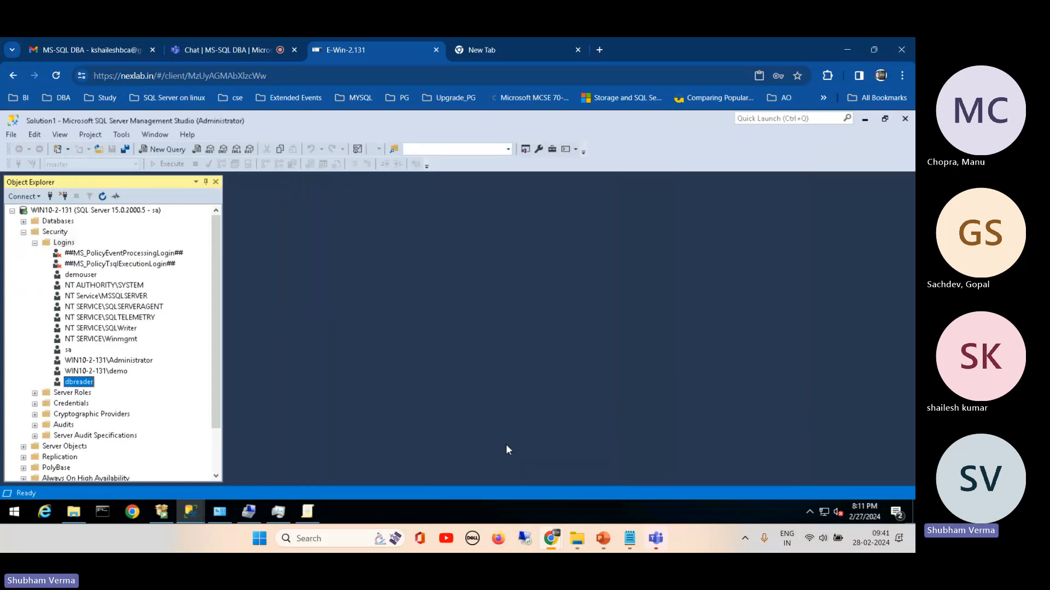
Step: Connect to the WIN10-2-131 database engine with SQL Server Authentication as dbreader, entering the login's password
{"action": "left_click", "coordinate": [24, 197]}
{"action": "left_click", "coordinate": [39, 210]}
{"action": "double_click", "coordinate": [448, 267]}
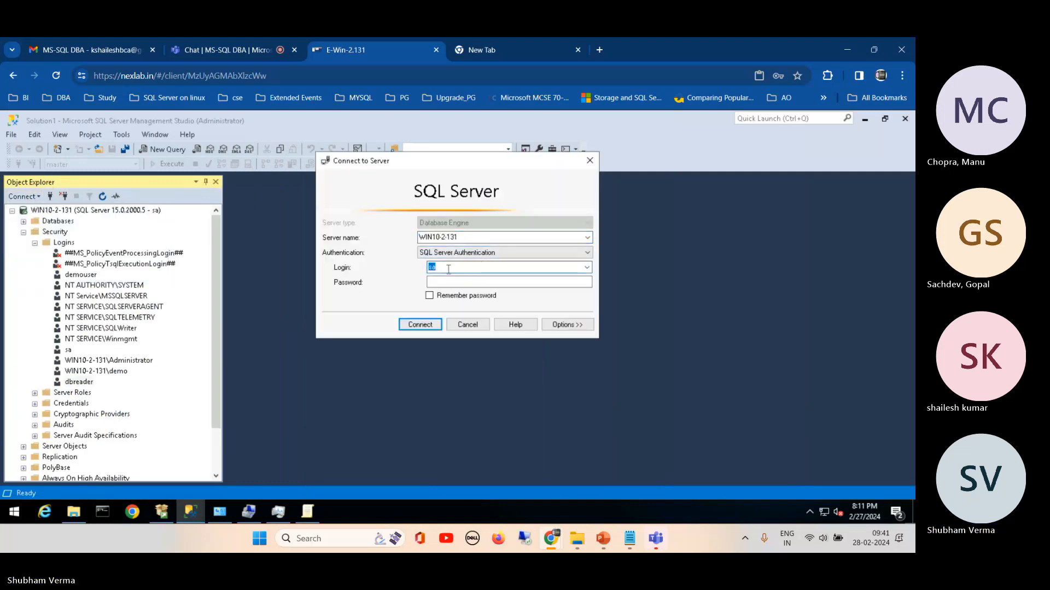
{"action": "left_click", "coordinate": [493, 284]}
{"action": "type", "text": "********"}
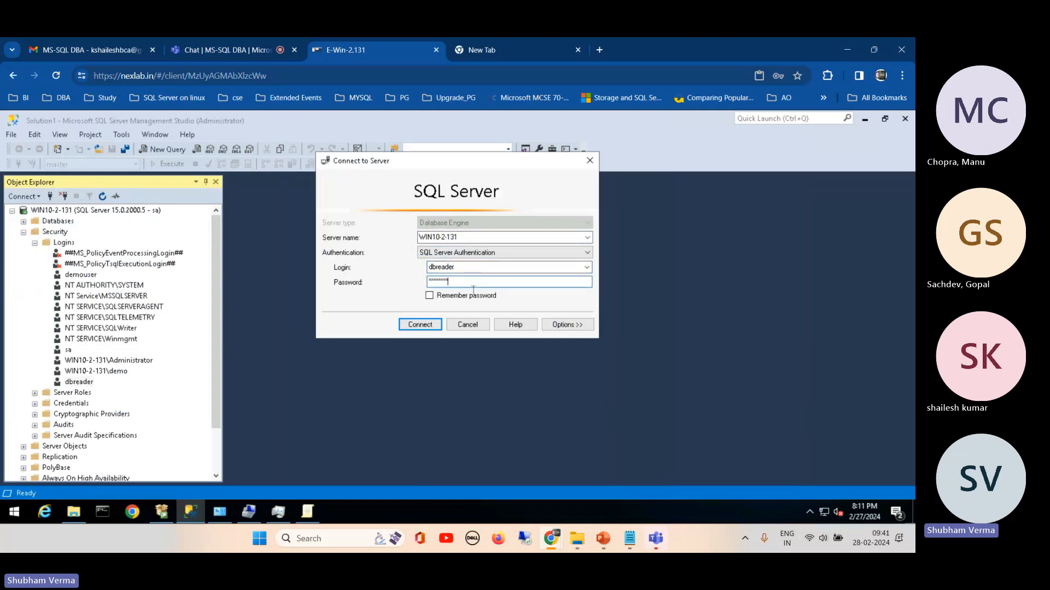
{"action": "left_click", "coordinate": [424, 325]}
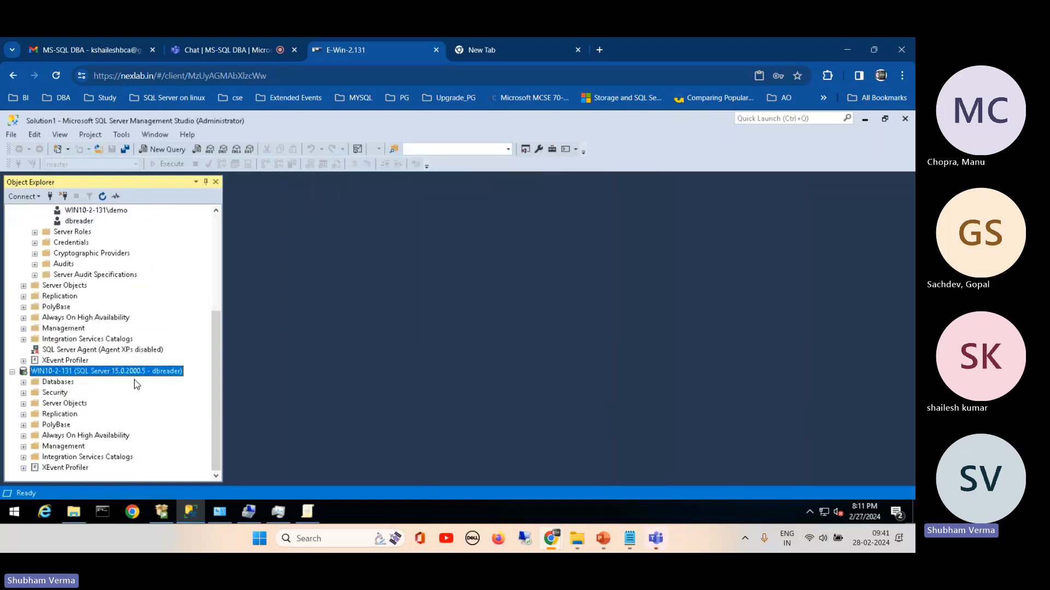
Step: Browse the datafile database under the dbreader connection and check its Tables and System Tables folders
{"action": "left_click", "coordinate": [23, 382]}
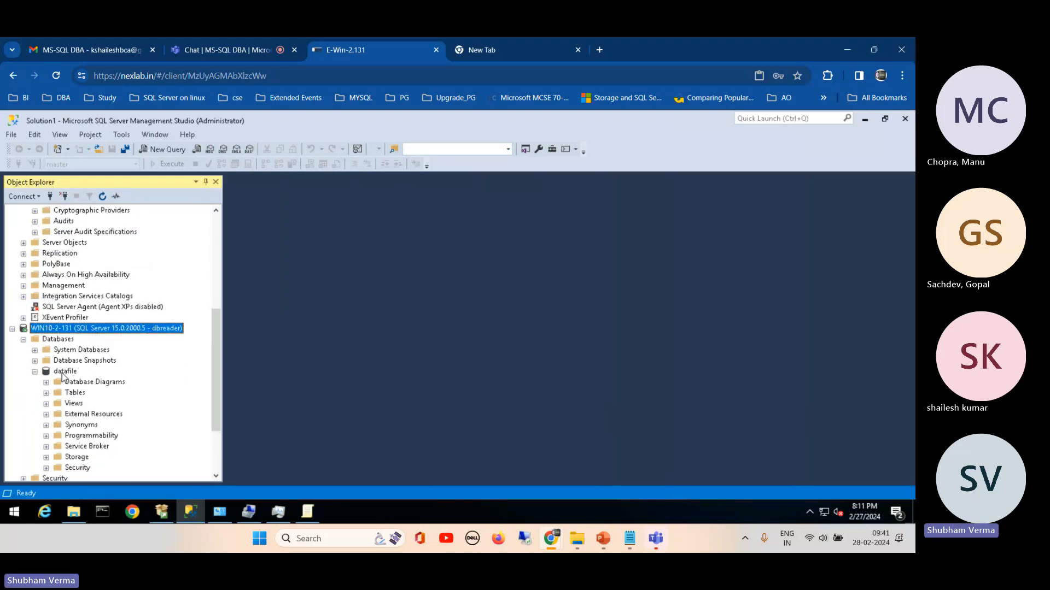
{"action": "left_click", "coordinate": [63, 373]}
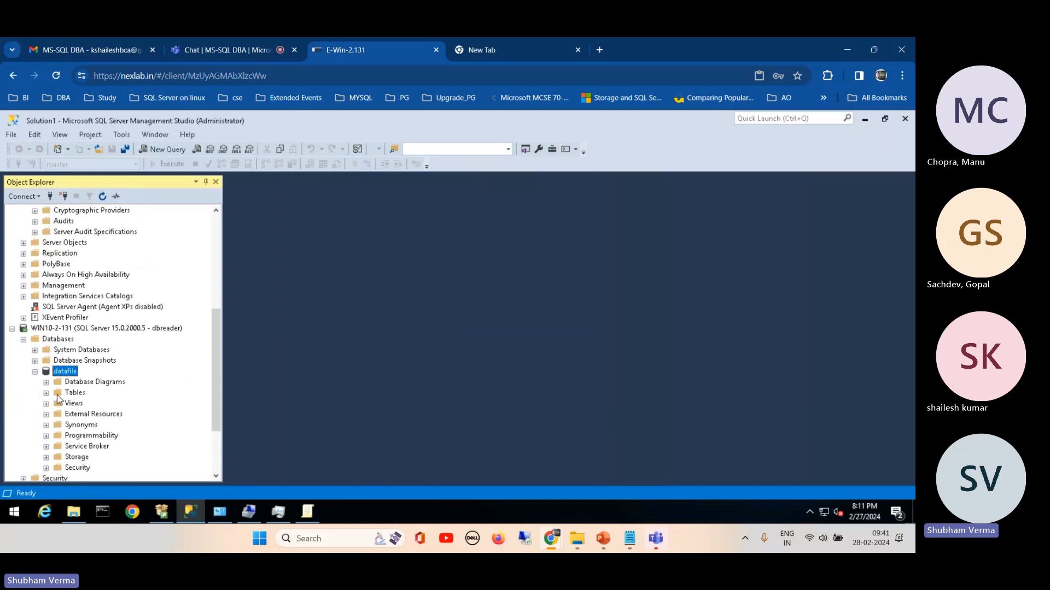
{"action": "left_click", "coordinate": [46, 393]}
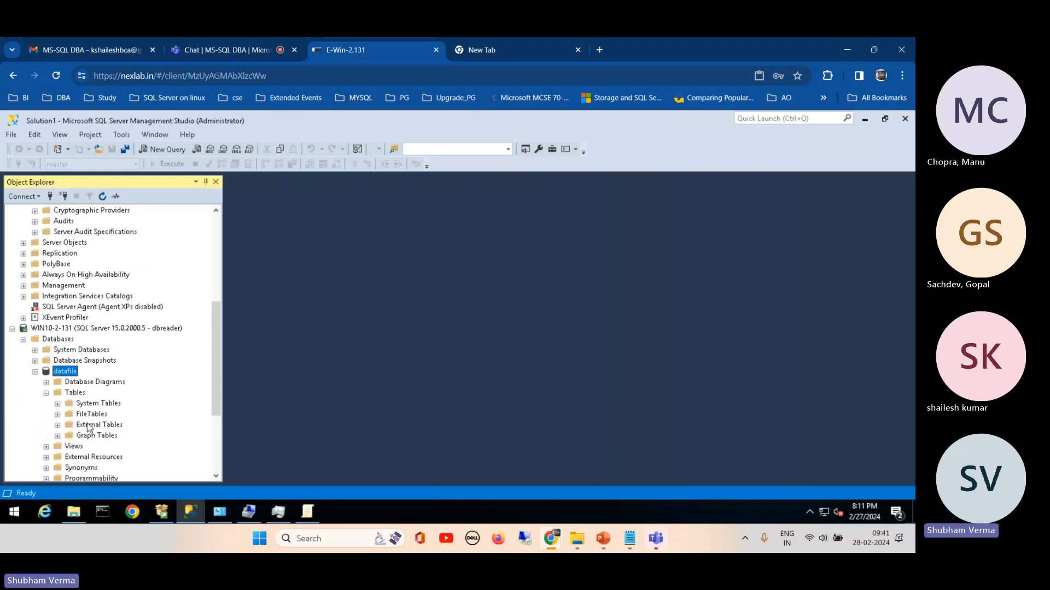
{"action": "left_click", "coordinate": [57, 404]}
Step: Open a new query window for the datafile database under the sa connection
{"action": "left_click_drag", "start_coordinate": [216, 324], "coordinate": [124, 232]}
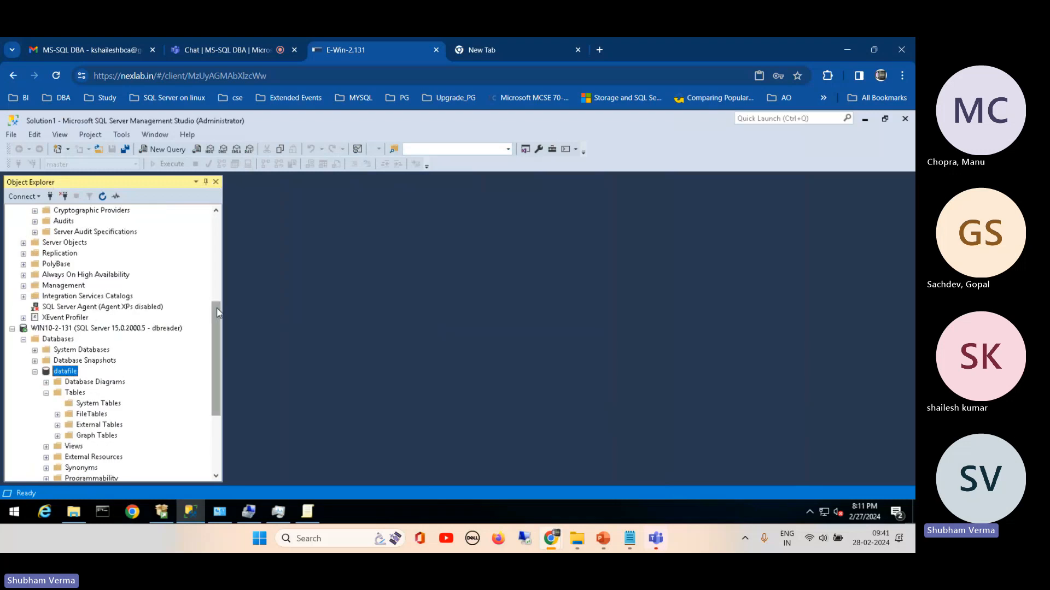
{"action": "left_click_drag", "start_coordinate": [218, 312], "coordinate": [222, 207]}
{"action": "left_click", "coordinate": [24, 221]}
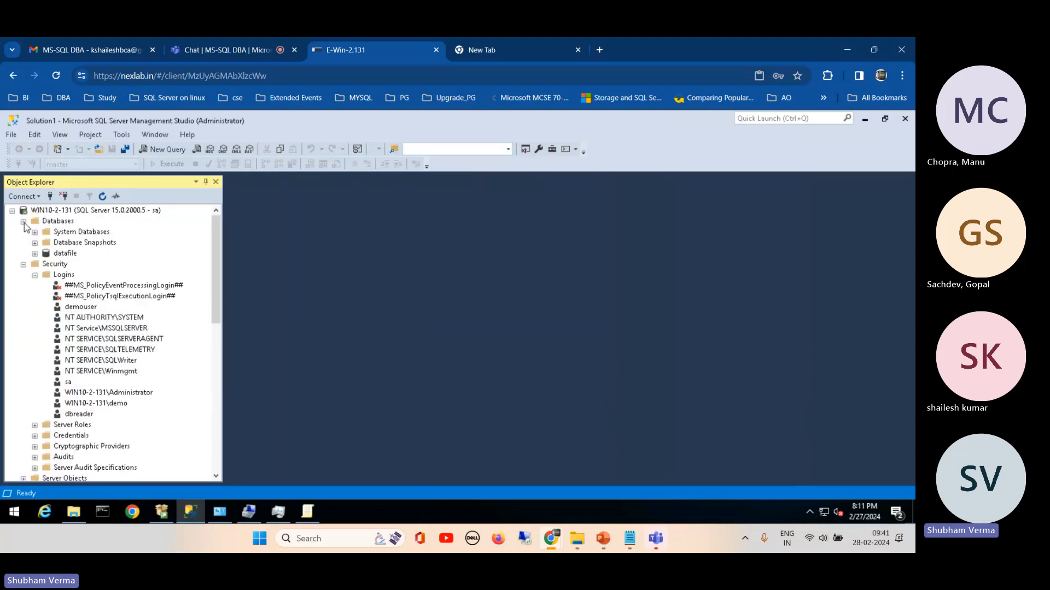
{"action": "left_click", "coordinate": [65, 253]}
{"action": "left_click", "coordinate": [155, 148]}
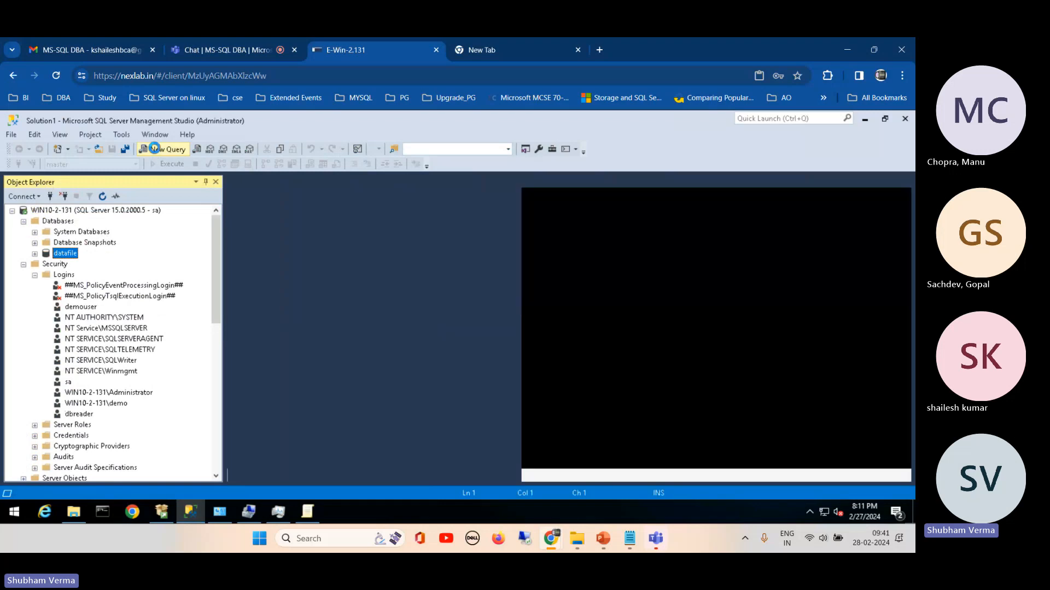
Step: Switch to Notepad, find the T-SQL demo notes and copy the CREATE table db statement
{"action": "mouse_move", "coordinate": [627, 546]}
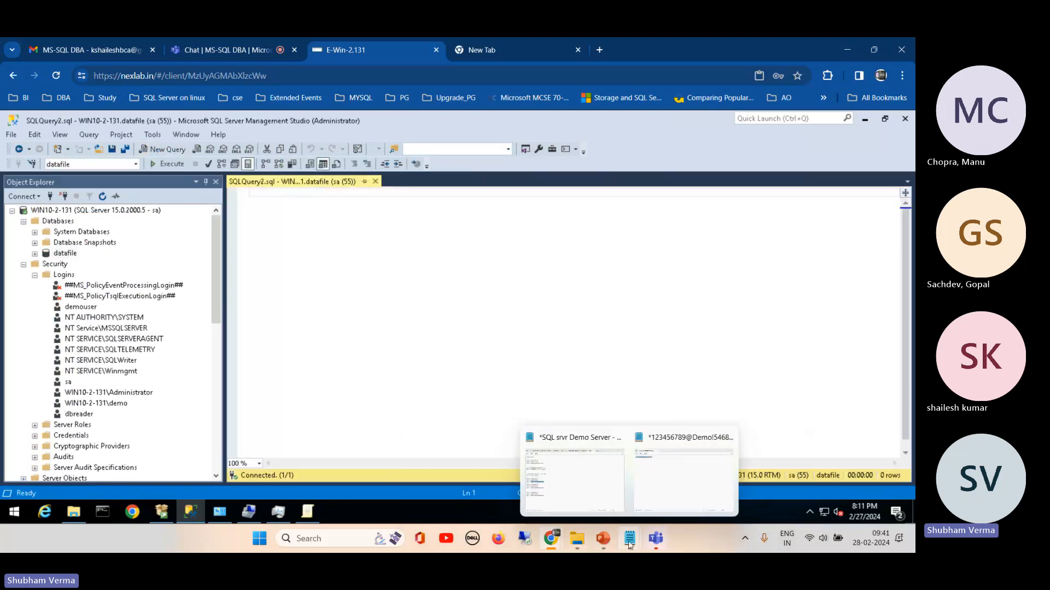
{"action": "left_click", "coordinate": [574, 473]}
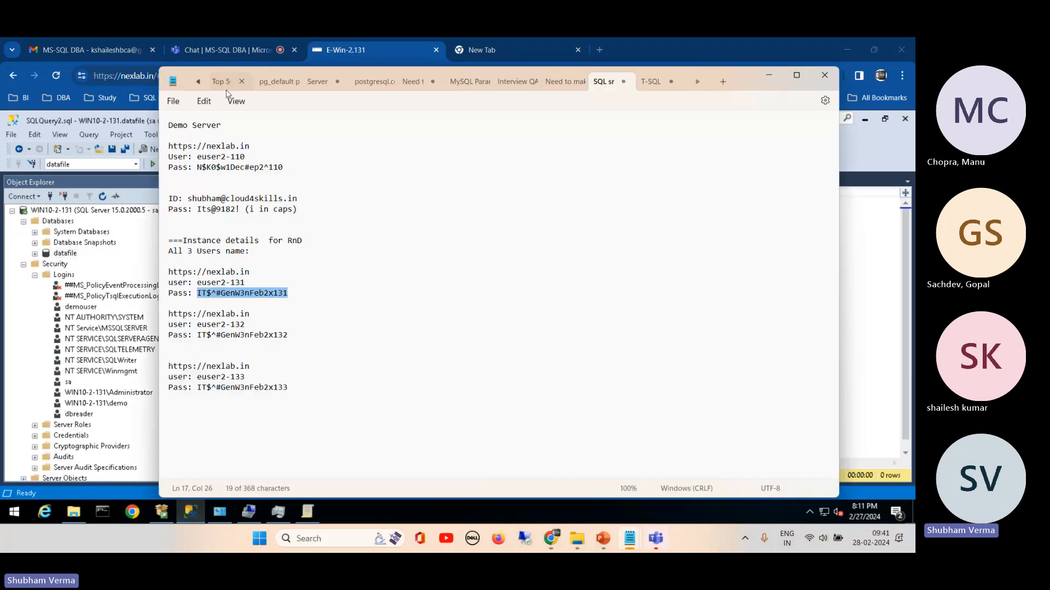
{"action": "left_click", "coordinate": [413, 81]}
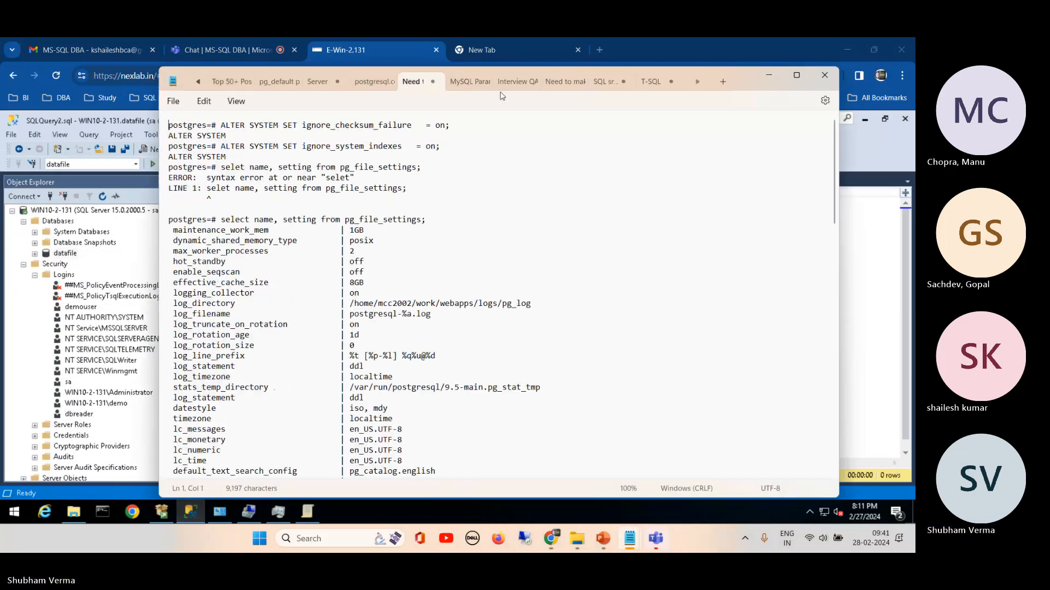
{"action": "left_click", "coordinate": [542, 81]}
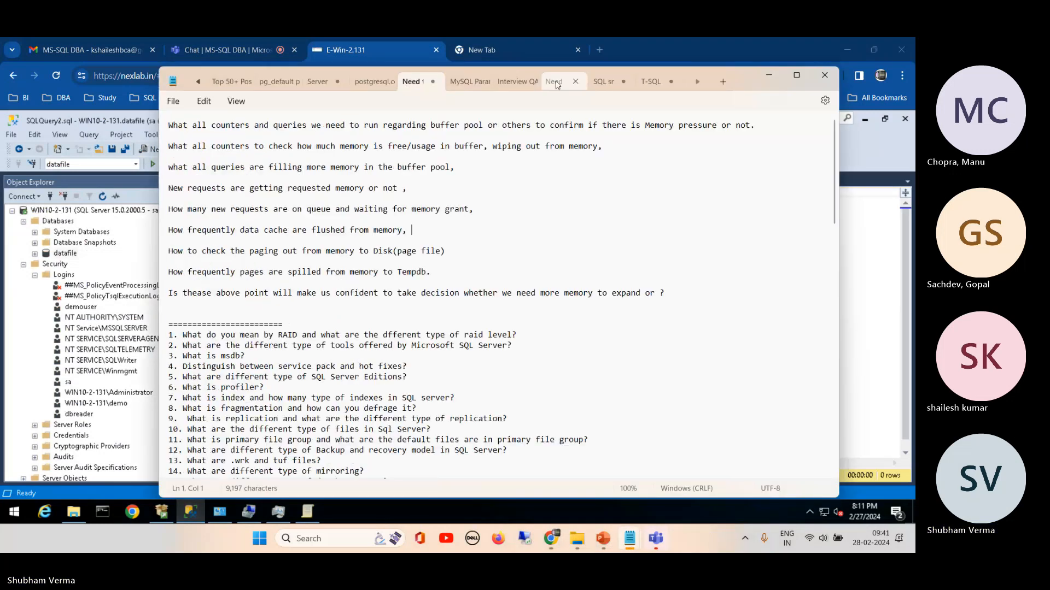
{"action": "left_click", "coordinate": [609, 81]}
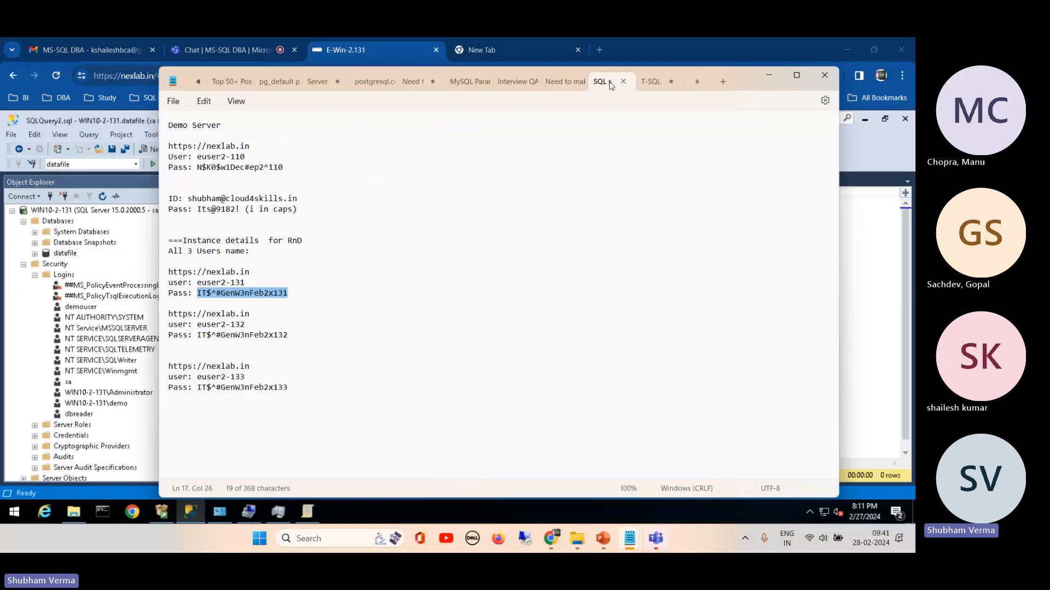
{"action": "left_click", "coordinate": [654, 81]}
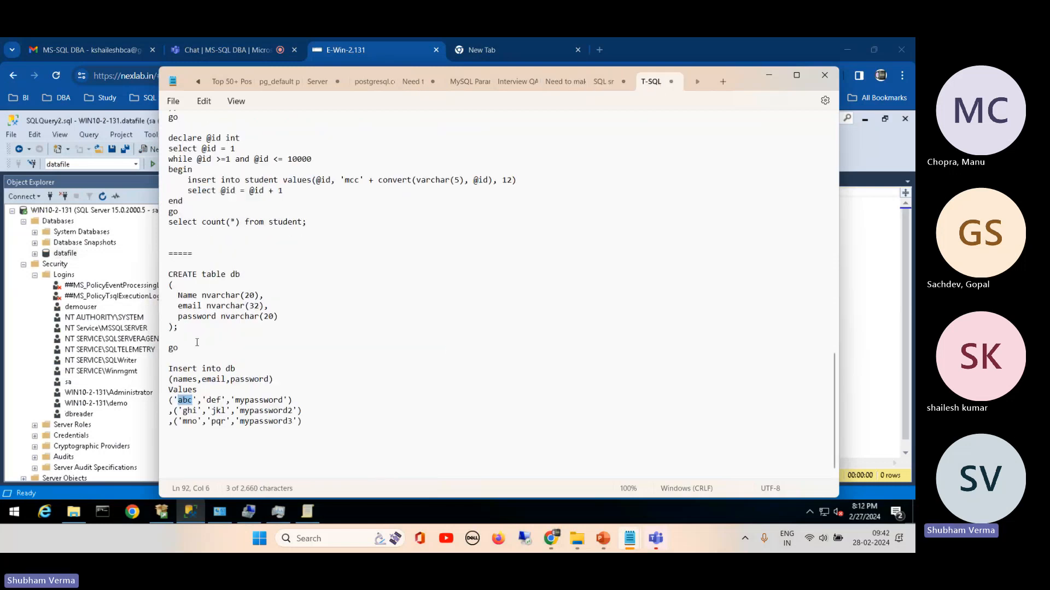
{"action": "left_click_drag", "start_coordinate": [174, 327], "coordinate": [163, 279]}
{"action": "key", "text": "ctrl+c"}
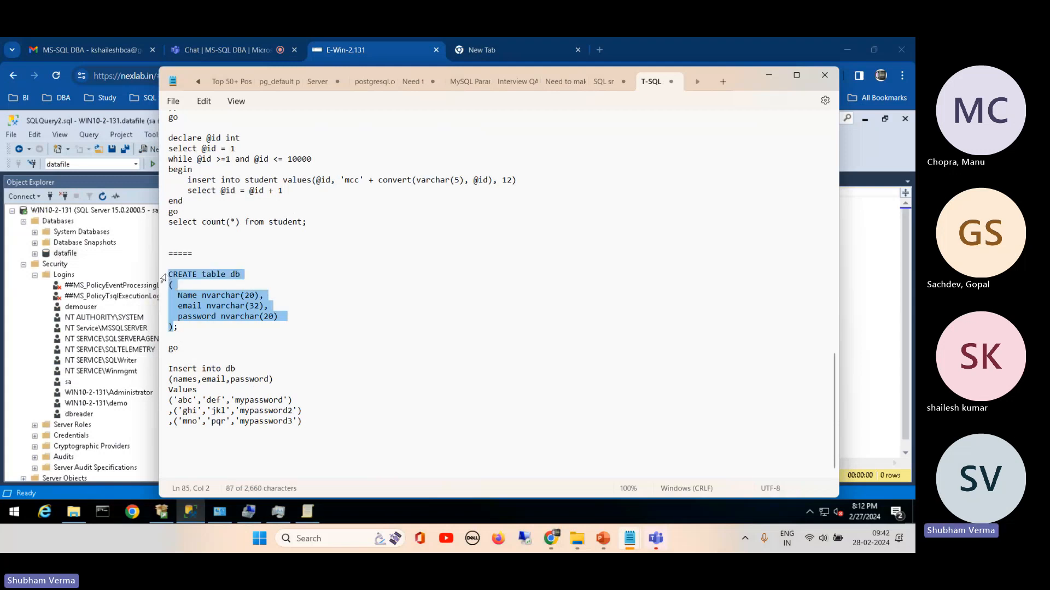
Step: Return to Management Studio, paste the CREATE table db statement into the query and execute it against datafile
{"action": "left_click", "coordinate": [769, 79]}
{"action": "left_click", "coordinate": [270, 234]}
{"action": "key", "text": "ctrl+v"}
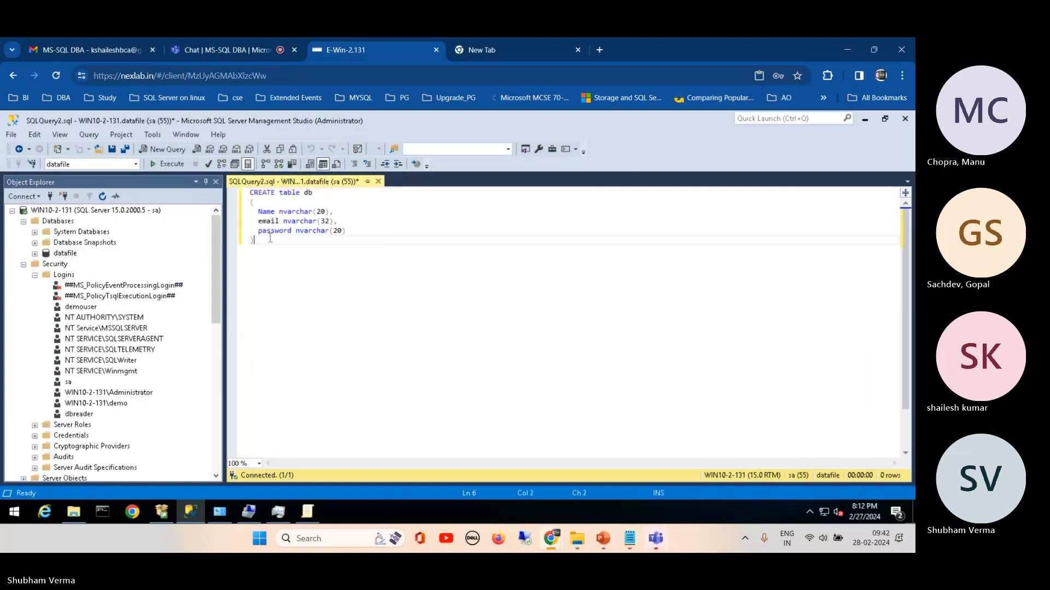
{"action": "left_click", "coordinate": [167, 164]}
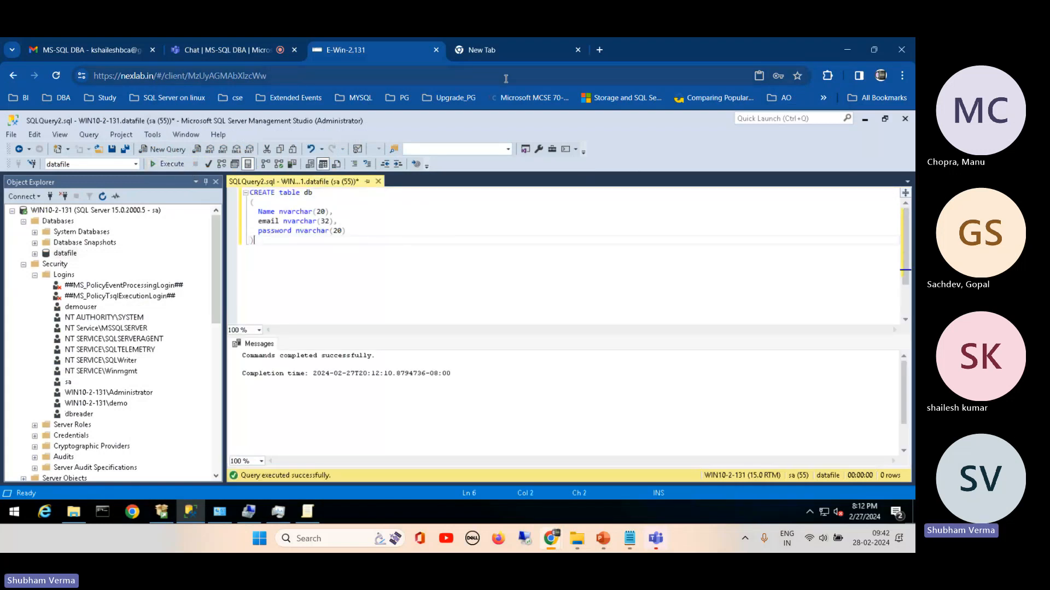
Step: Copy the three-row Insert into db statement from the Notepad T-SQL notes and return to Management Studio
{"action": "mouse_move", "coordinate": [629, 537]}
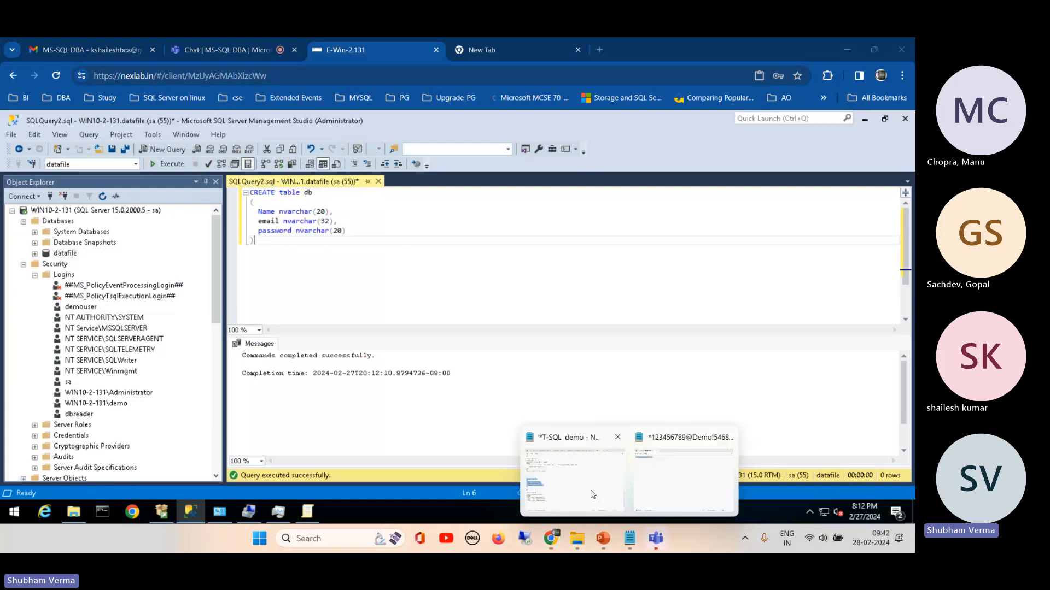
{"action": "left_click", "coordinate": [592, 494]}
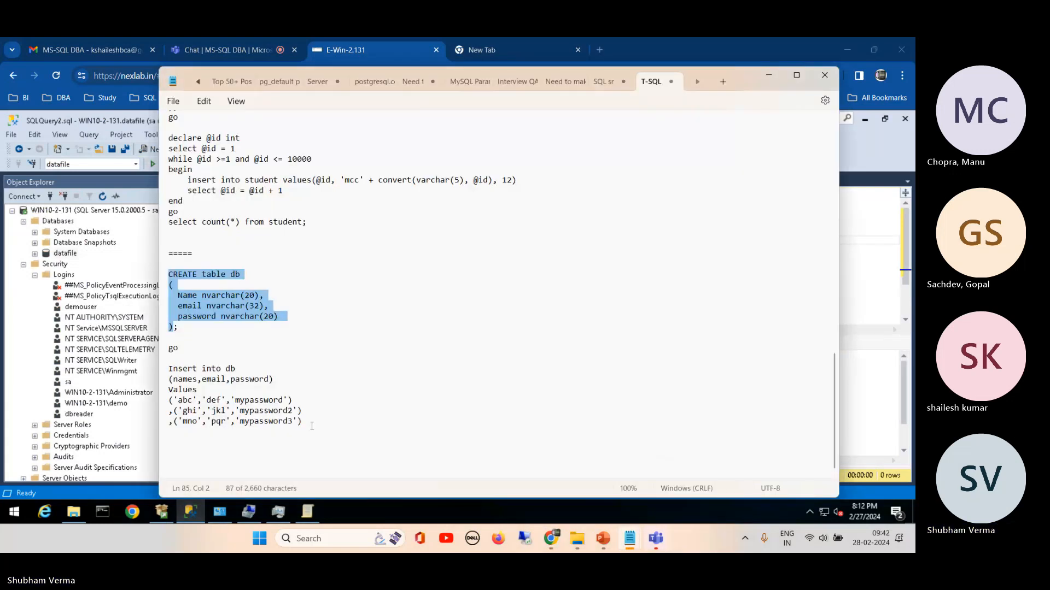
{"action": "left_click_drag", "start_coordinate": [312, 426], "coordinate": [158, 365]}
{"action": "key", "text": "ctrl+c"}
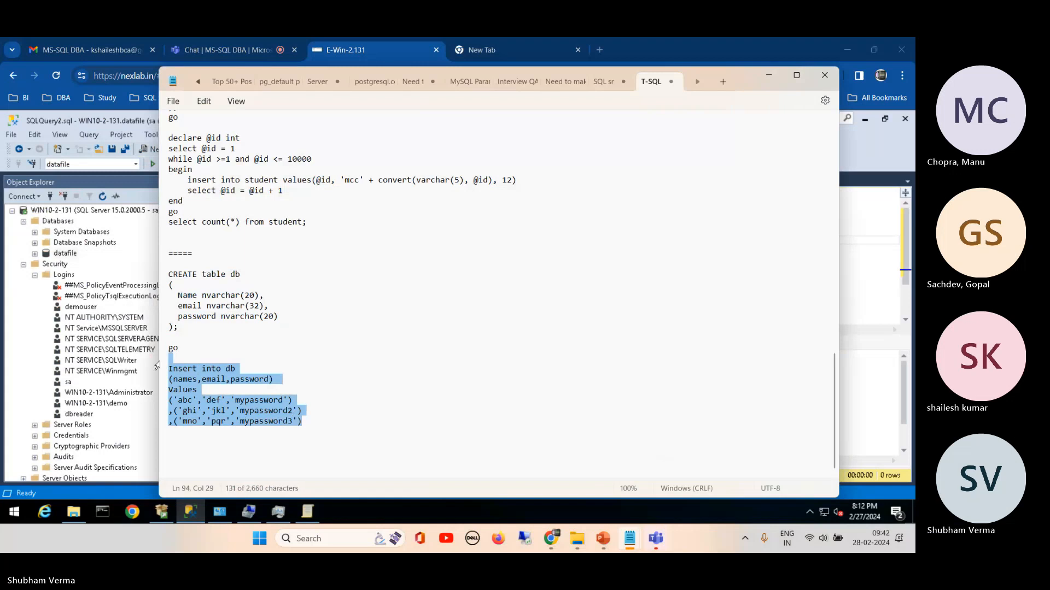
{"action": "left_click", "coordinate": [136, 250]}
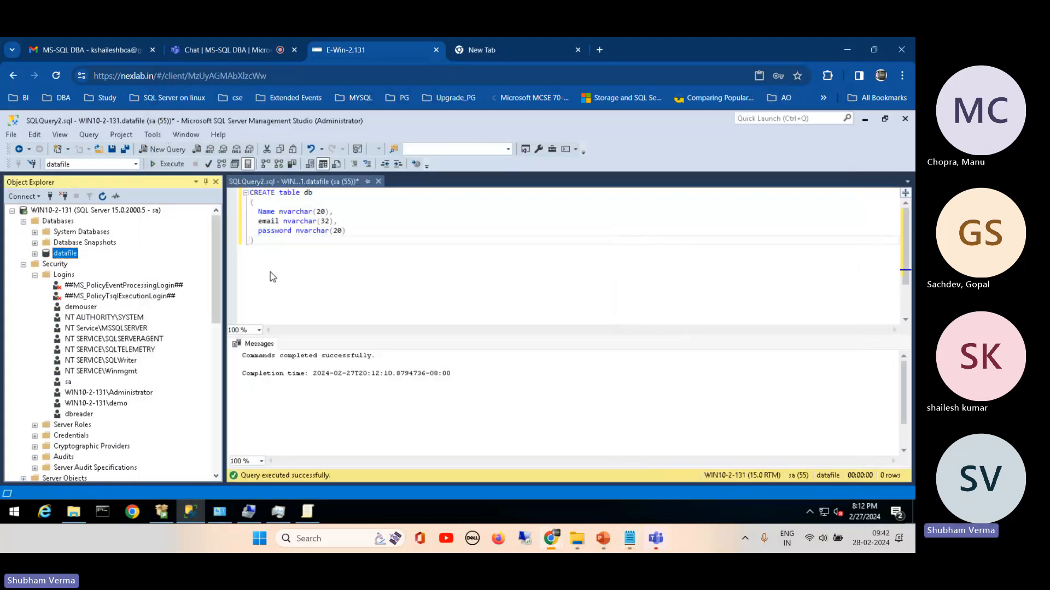
Step: End the CREATE statement with a semicolon, paste the Insert into db statement below it and execute only the insert
{"action": "left_click", "coordinate": [265, 247]}
{"action": "type", "text": ";"}
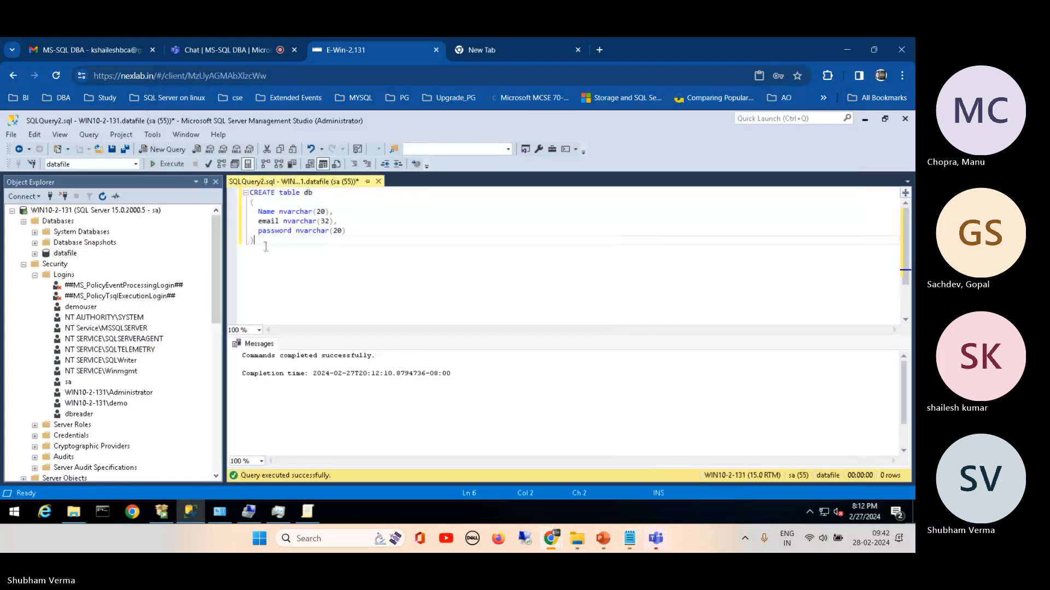
{"action": "key", "text": "Return"}
{"action": "key", "text": "Return"}
{"action": "key", "text": "Return"}
{"action": "key", "text": "ctrl+v"}
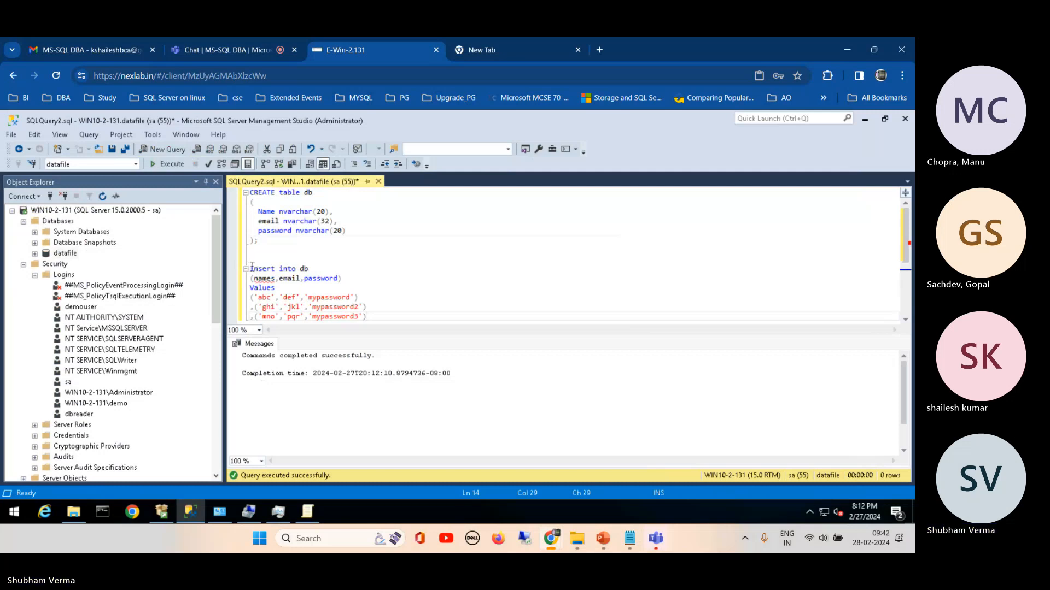
{"action": "left_click_drag", "start_coordinate": [250, 268], "coordinate": [376, 318]}
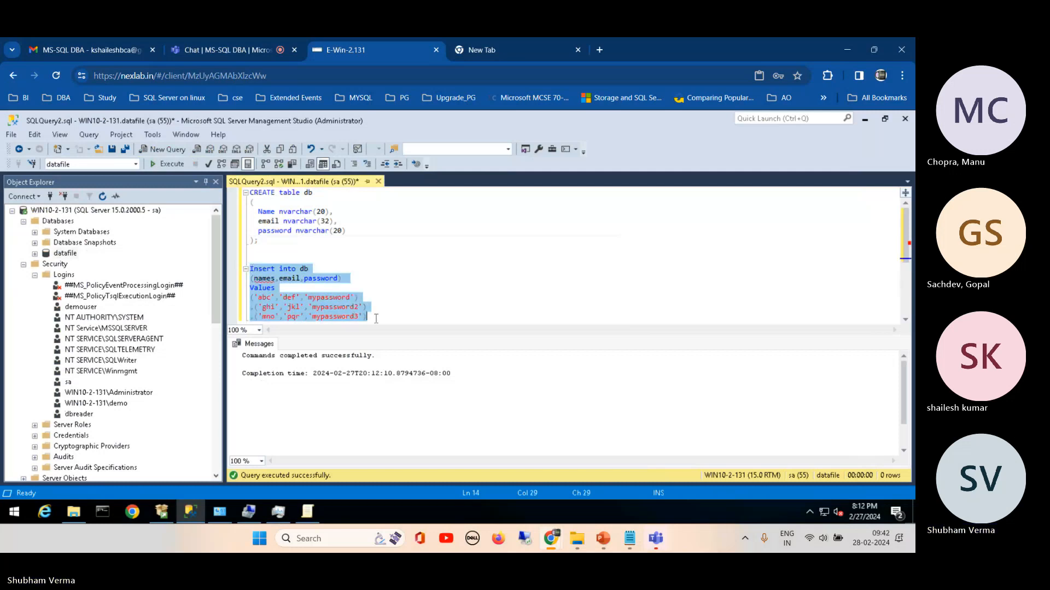
{"action": "left_click", "coordinate": [172, 166]}
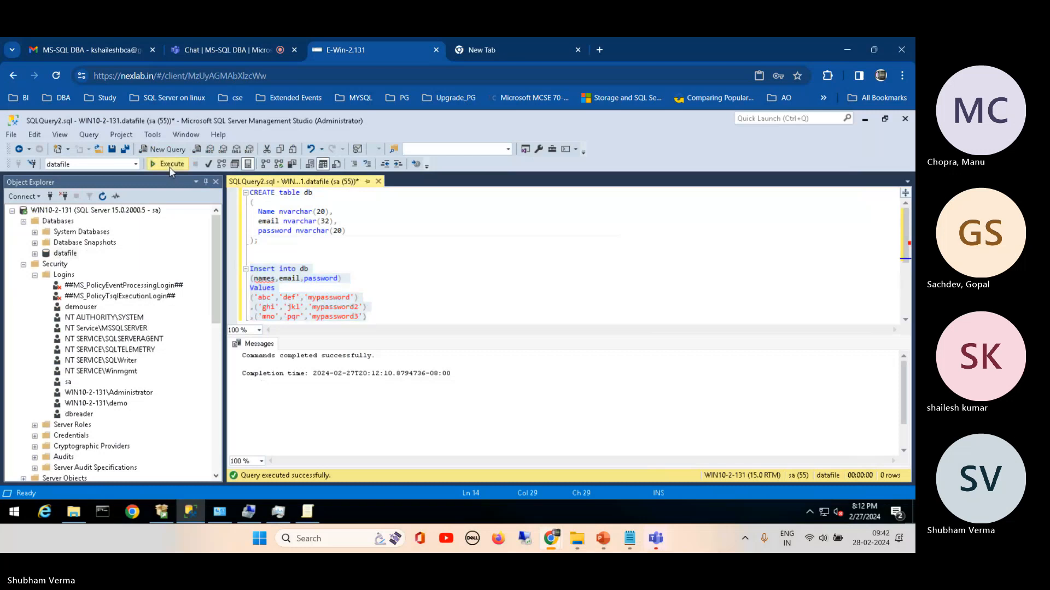
Step: Try enclosing the names and email columns in single quotes in the Insert into db column list
{"action": "left_click", "coordinate": [309, 289]}
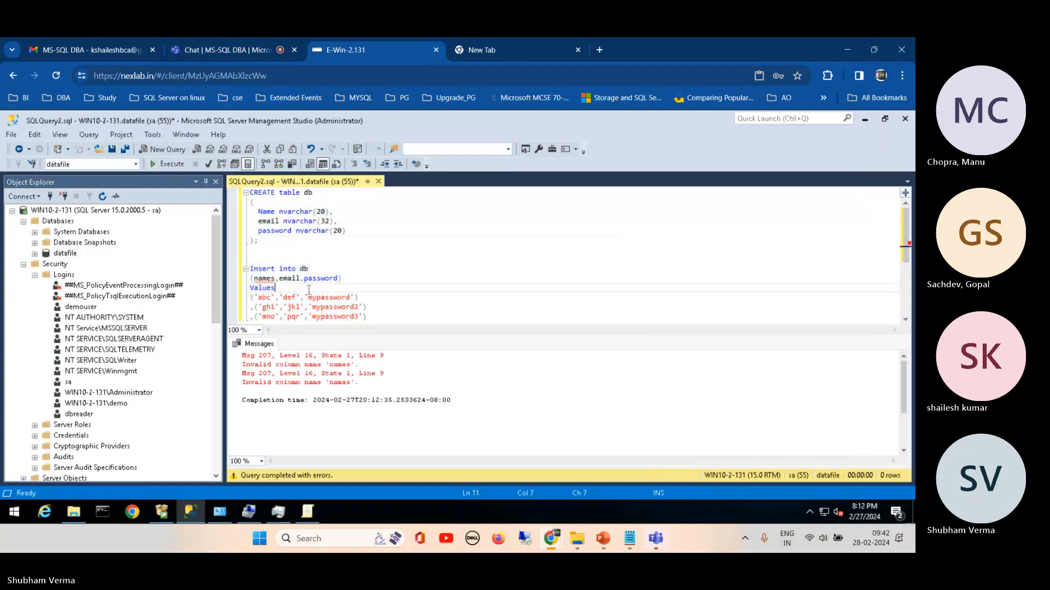
{"action": "left_click", "coordinate": [256, 277]}
{"action": "type", "text": "'"}
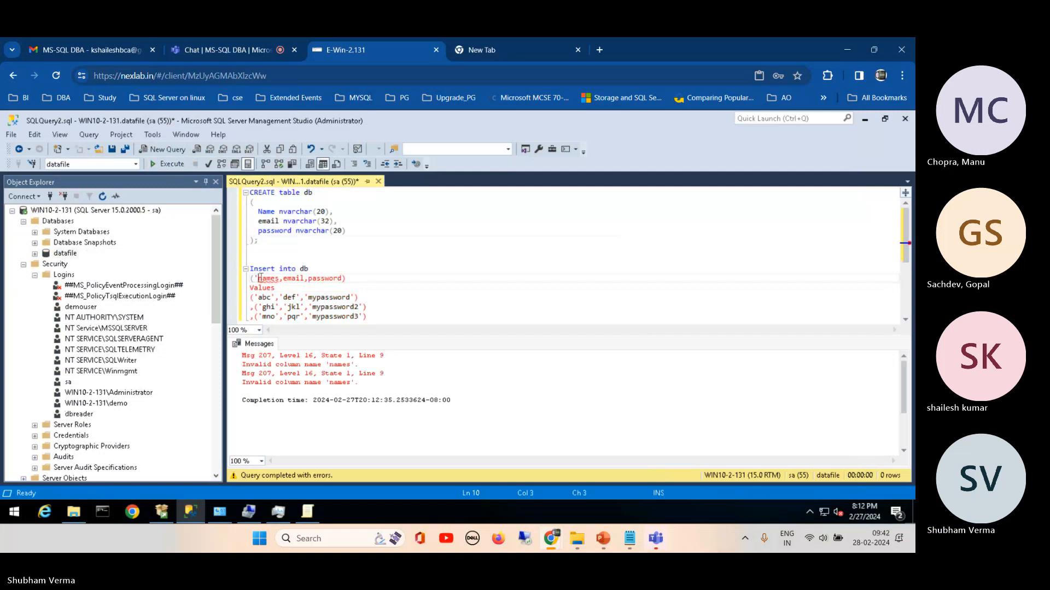
{"action": "left_click", "coordinate": [279, 277]}
{"action": "type", "text": "'"}
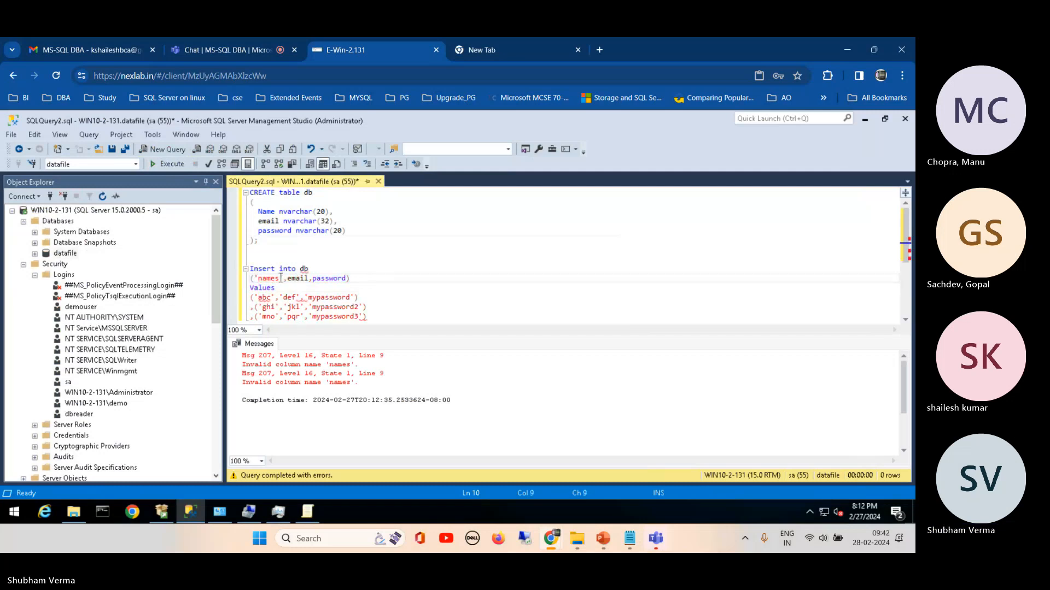
{"action": "left_click", "coordinate": [288, 278]}
{"action": "type", "text": "',"}
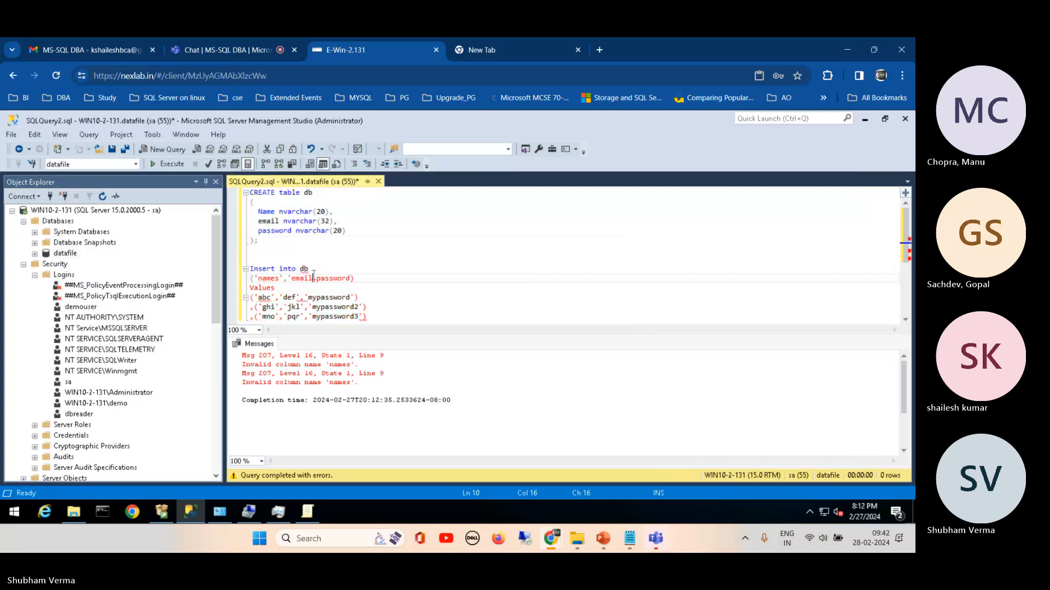
{"action": "type", "text": "'"}
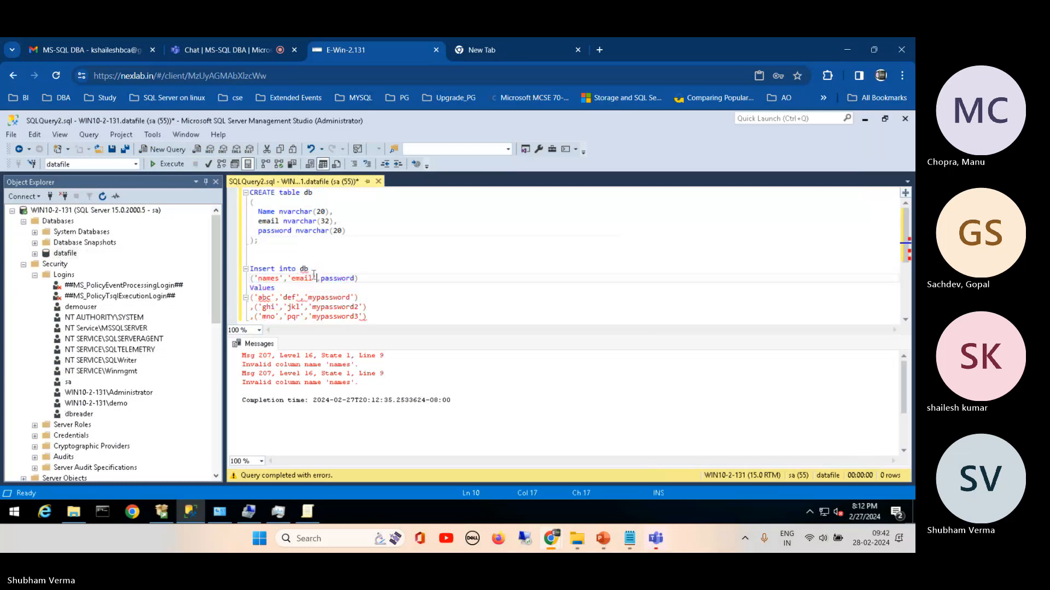
Step: Rename the first insert column to name and remove the single quotes so the column list reads (name,email,password)
{"action": "left_click", "coordinate": [281, 278]}
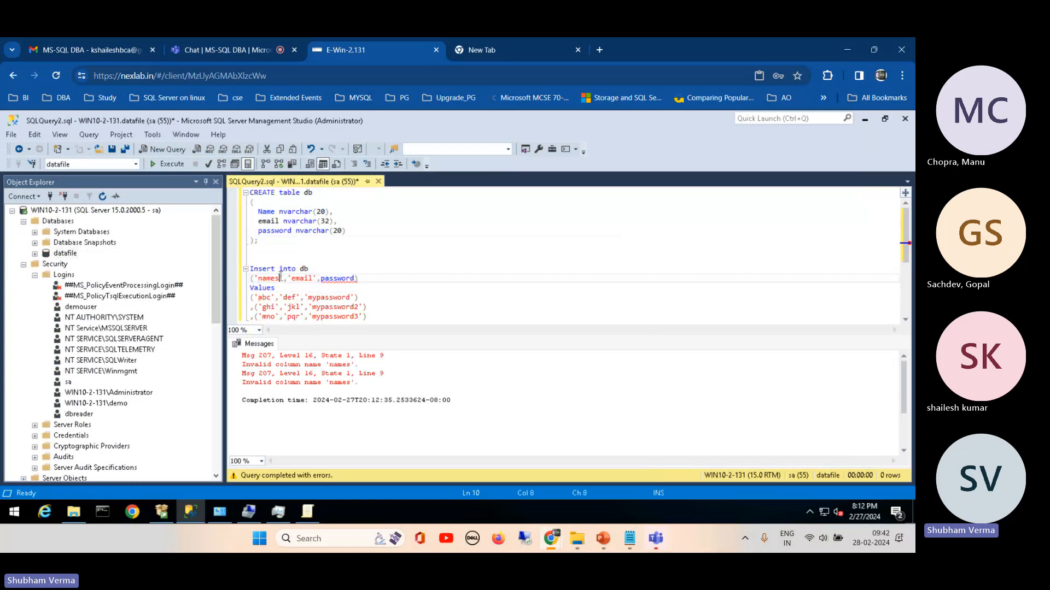
{"action": "key", "text": "BackSpace"}
{"action": "type", "text": ","}
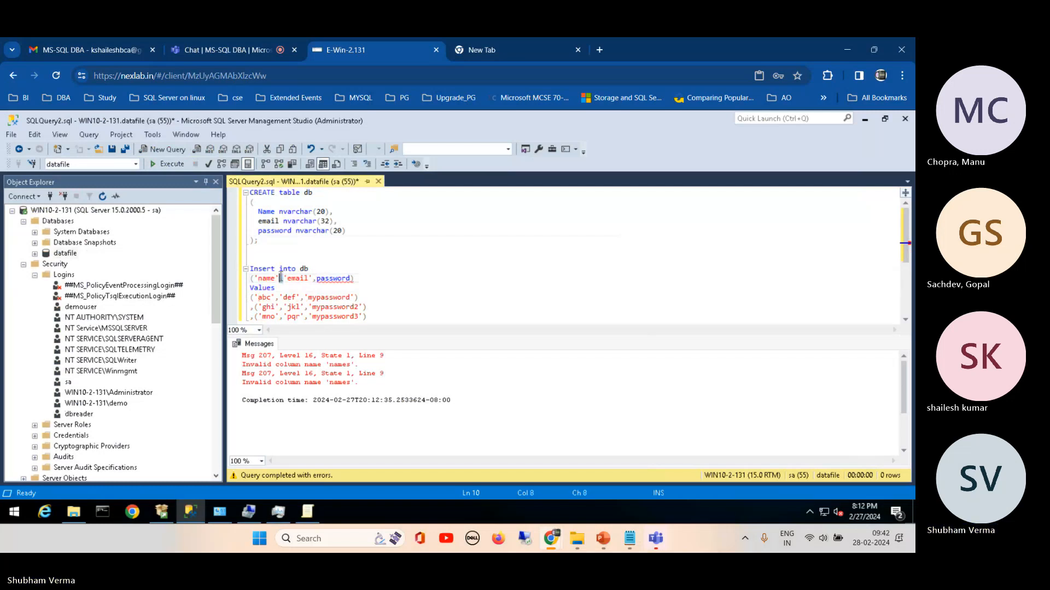
{"action": "type", "text": ","}
{"action": "key", "text": "BackSpace"}
{"action": "key", "text": "Left"}
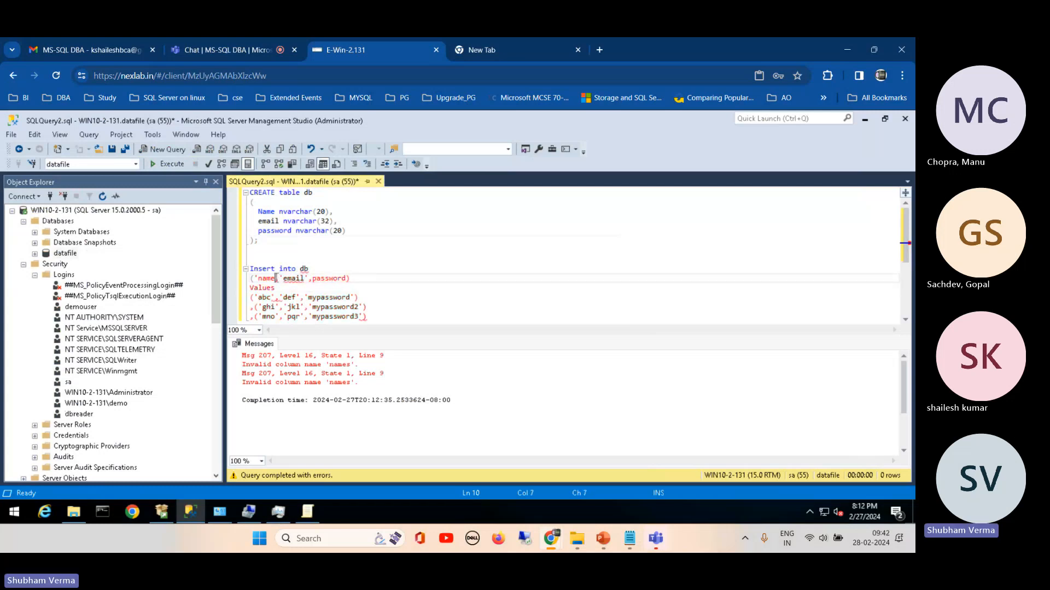
{"action": "key", "text": "BackSpace"}
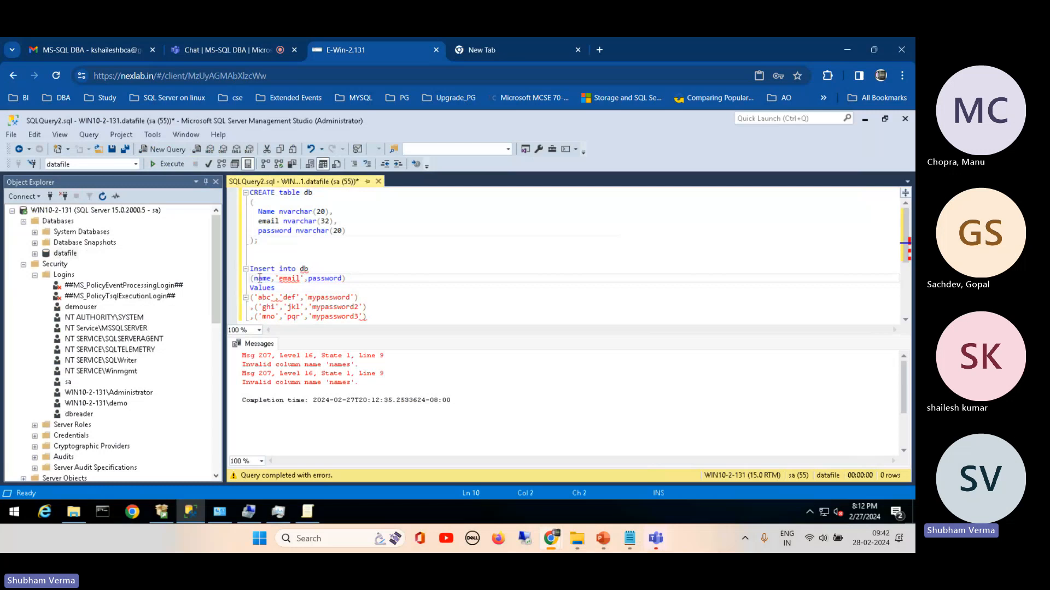
{"action": "left_click", "coordinate": [279, 278]}
{"action": "key", "text": "BackSpace"}
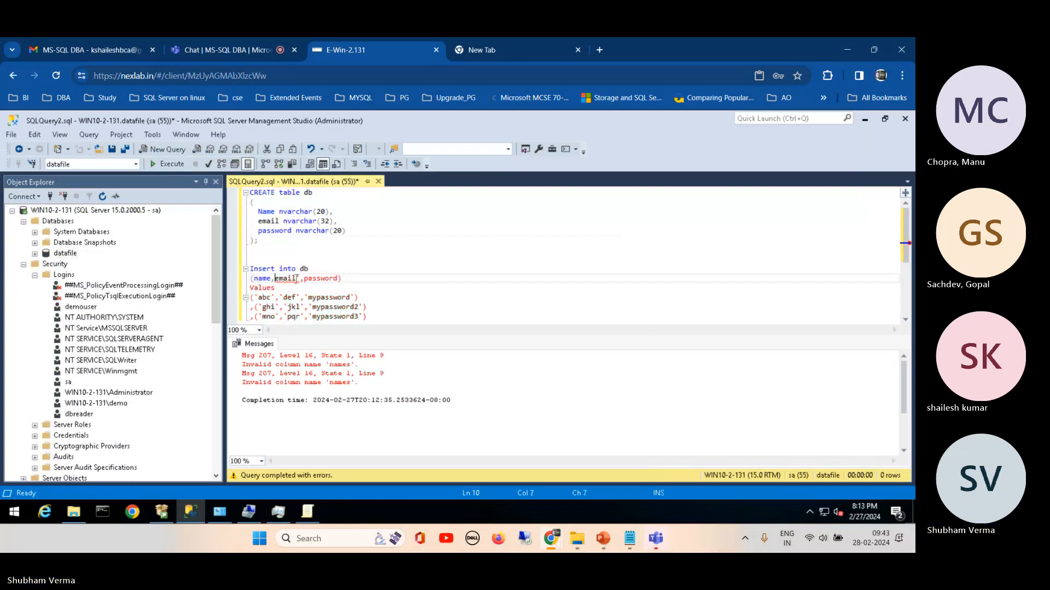
{"action": "left_click", "coordinate": [301, 278]}
{"action": "key", "text": "BackSpace"}
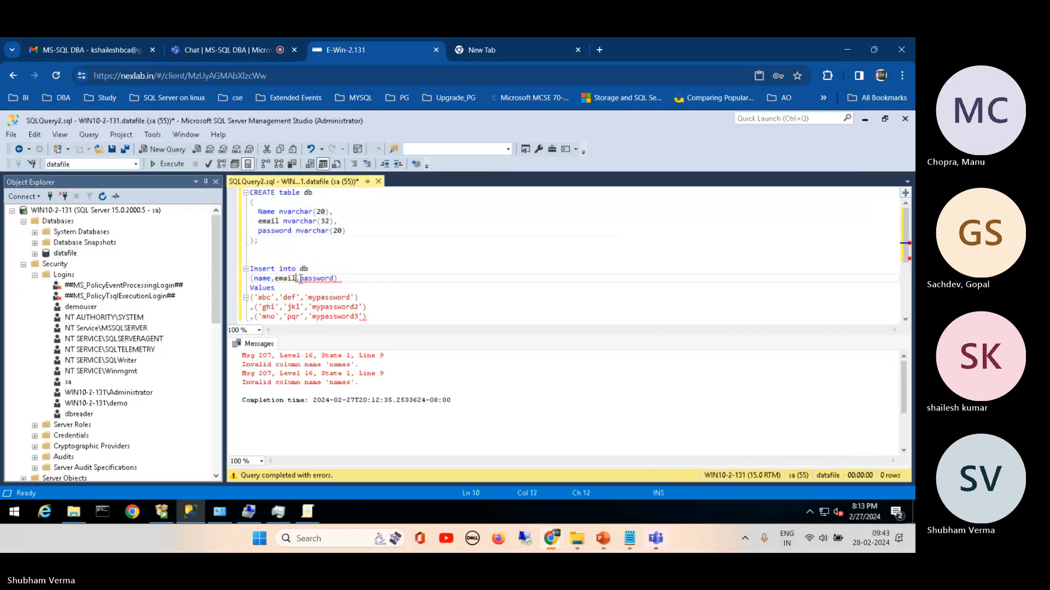
Step: Execute only the corrected Insert into db statement against datafile
{"action": "left_click_drag", "start_coordinate": [251, 258], "coordinate": [370, 319]}
{"action": "left_click", "coordinate": [164, 164]}
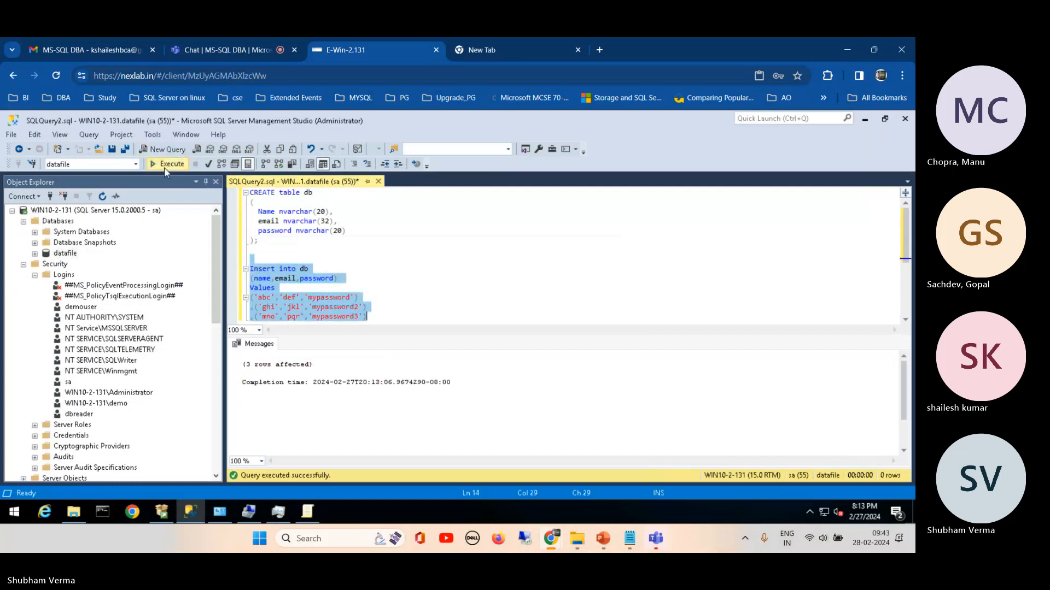
{"action": "left_click", "coordinate": [407, 249]}
Step: Refresh the datafile database under the dbreader connection and select the top 1000 rows of its dbo.db table
{"action": "left_click", "coordinate": [24, 265]}
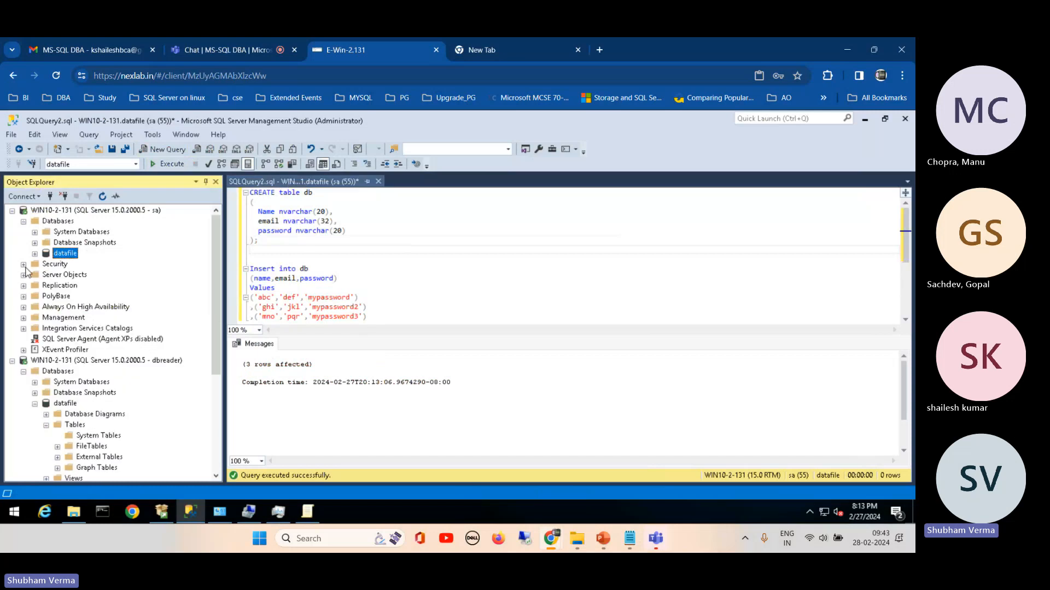
{"action": "left_click_drag", "start_coordinate": [215, 231], "coordinate": [208, 302]}
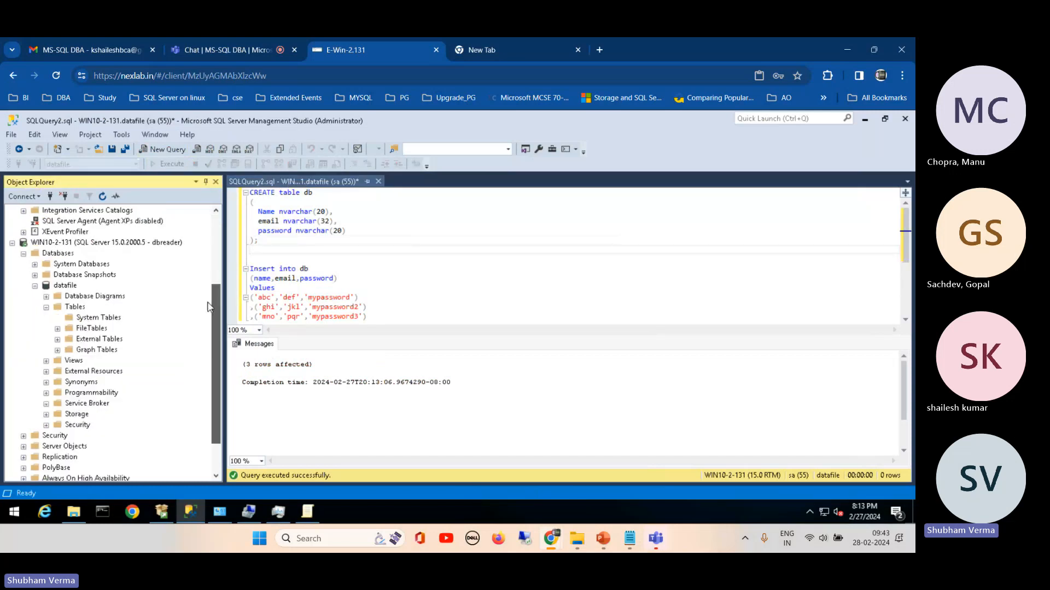
{"action": "left_click", "coordinate": [65, 286]}
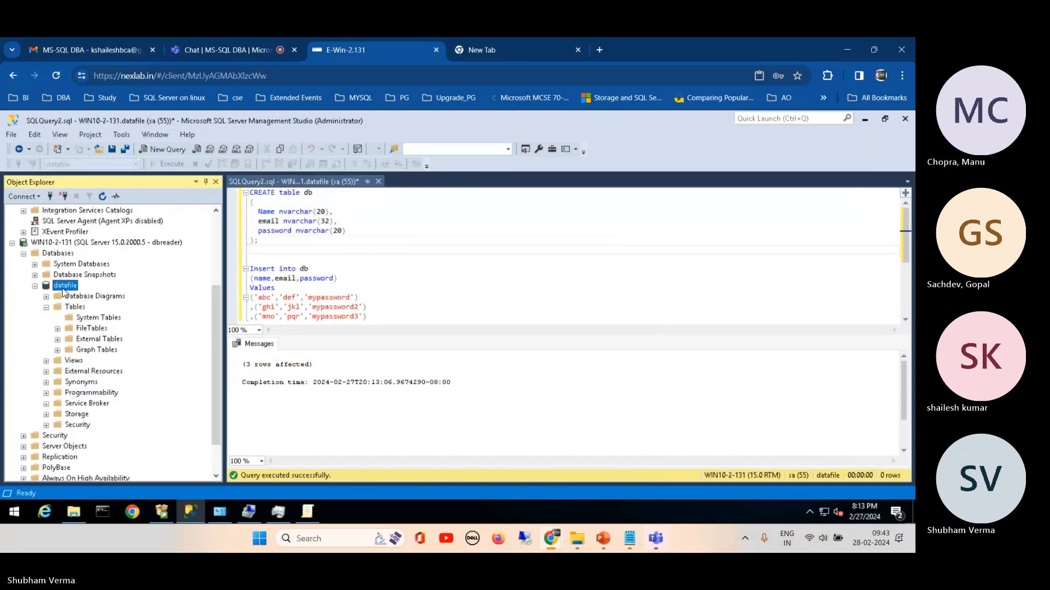
{"action": "left_click", "coordinate": [102, 196]}
{"action": "left_click", "coordinate": [46, 393]}
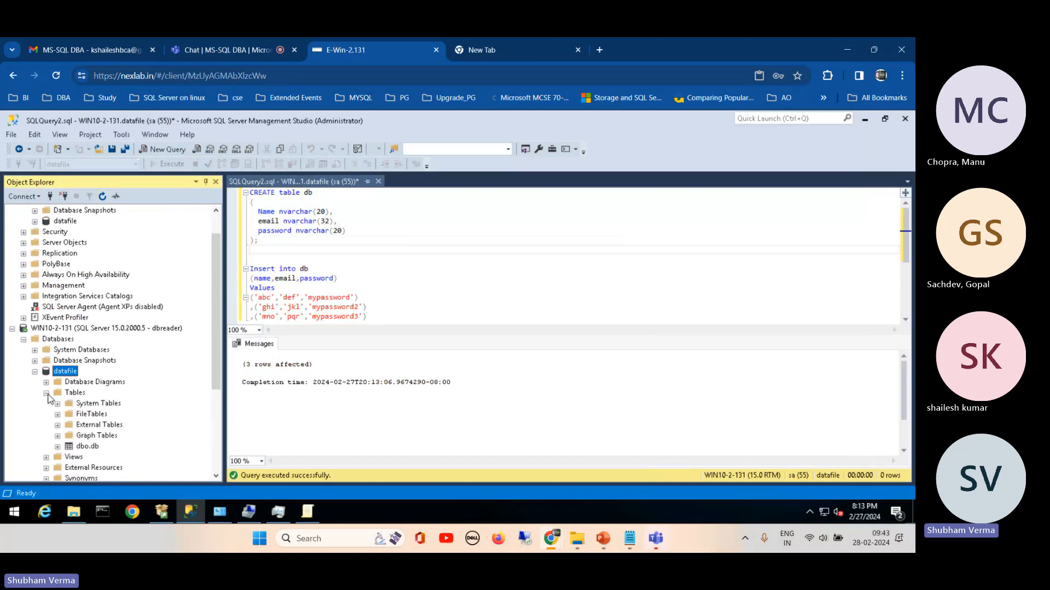
{"action": "right_click", "coordinate": [87, 446]}
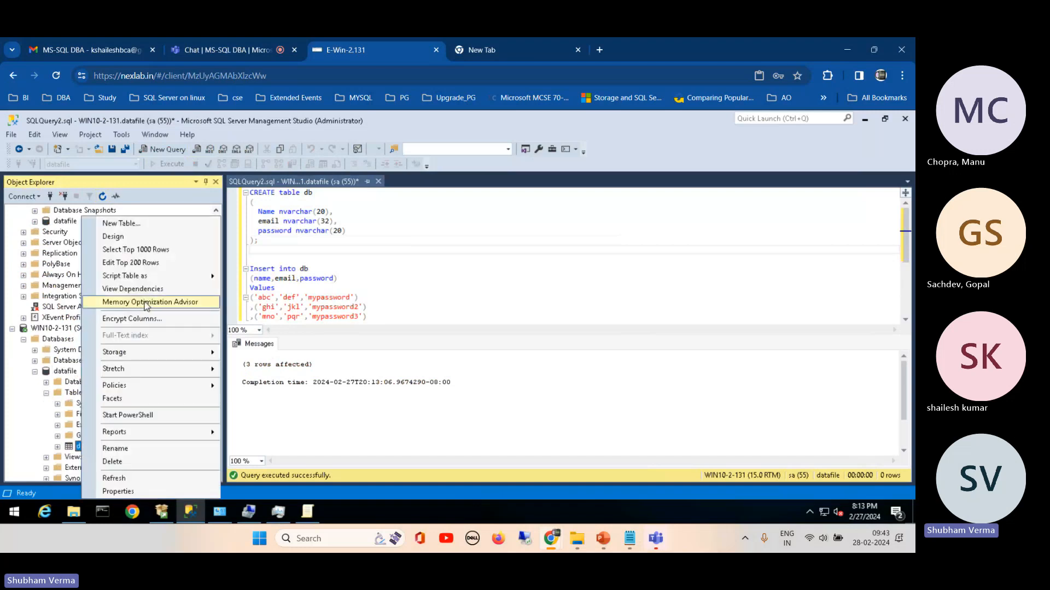
{"action": "left_click", "coordinate": [133, 253]}
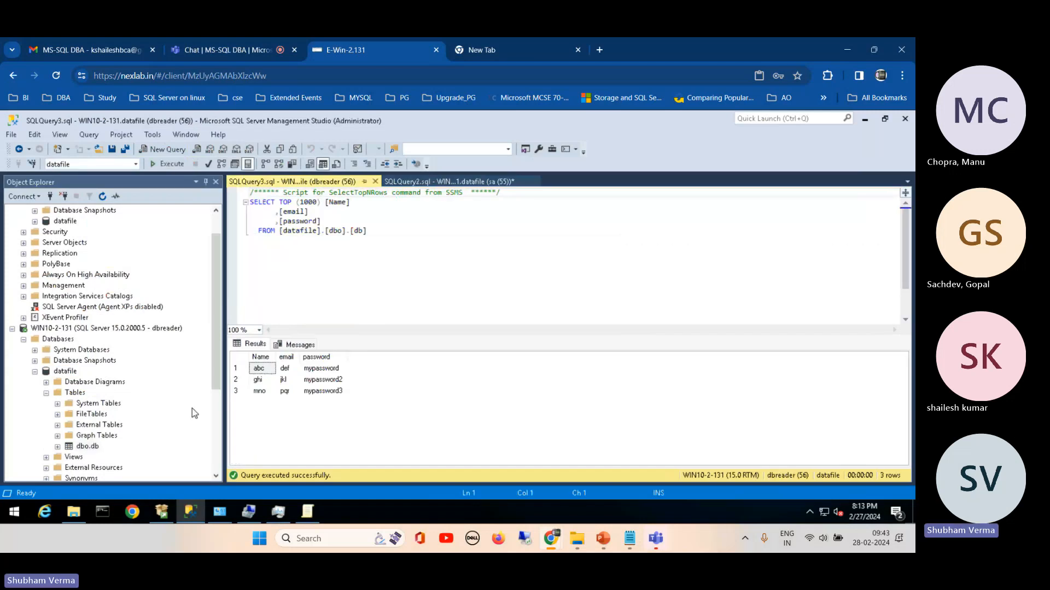
Step: Copy the Insert into db statement from the sa query into a new dbreader query and execute it there
{"action": "left_click", "coordinate": [421, 181]}
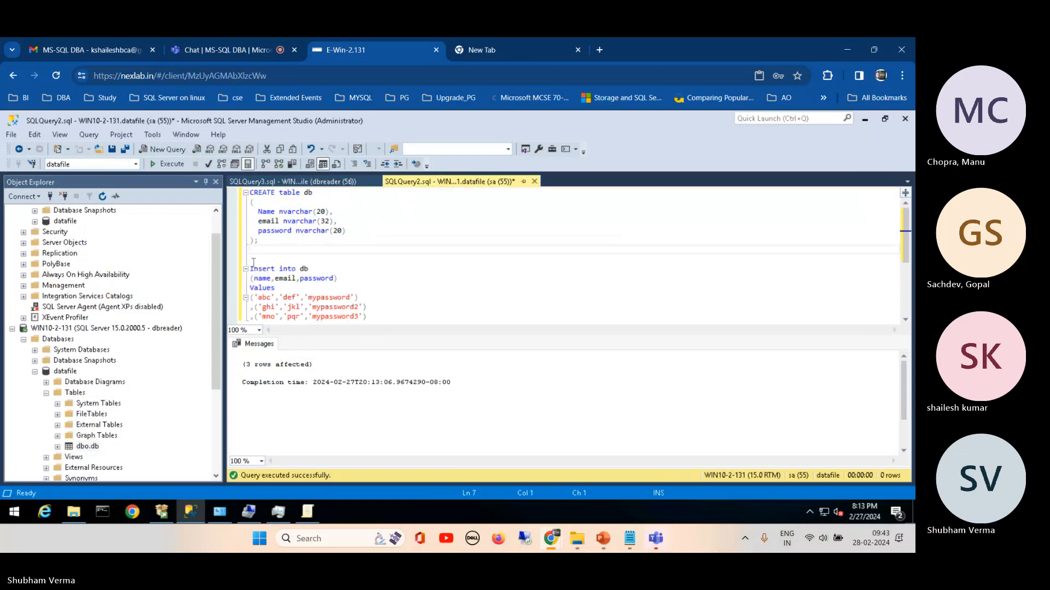
{"action": "left_click_drag", "start_coordinate": [250, 258], "coordinate": [398, 327]}
{"action": "key", "text": "ctrl+c"}
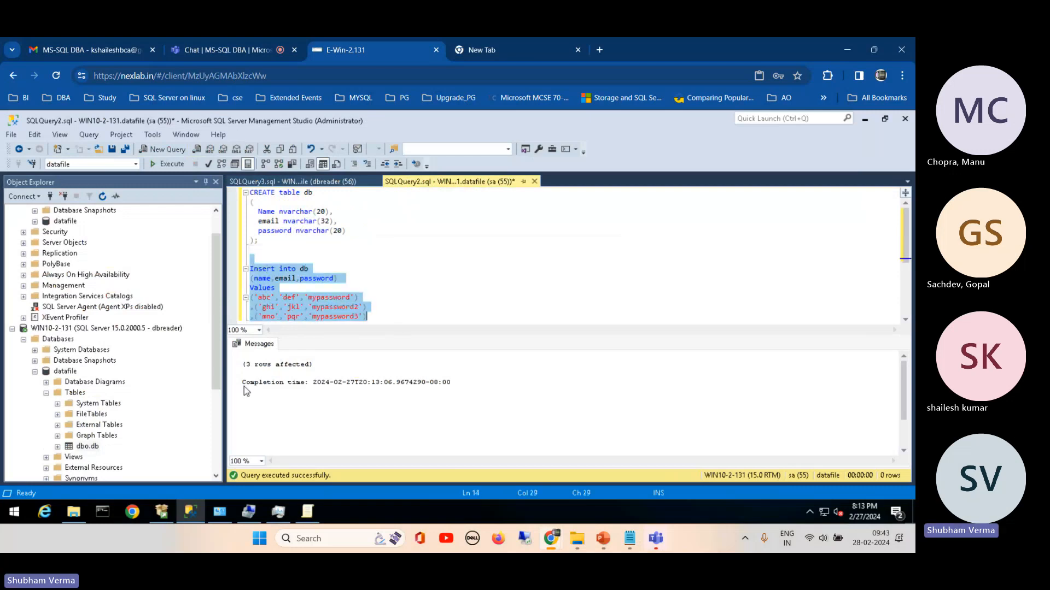
{"action": "left_click", "coordinate": [68, 331]}
{"action": "left_click", "coordinate": [162, 149]}
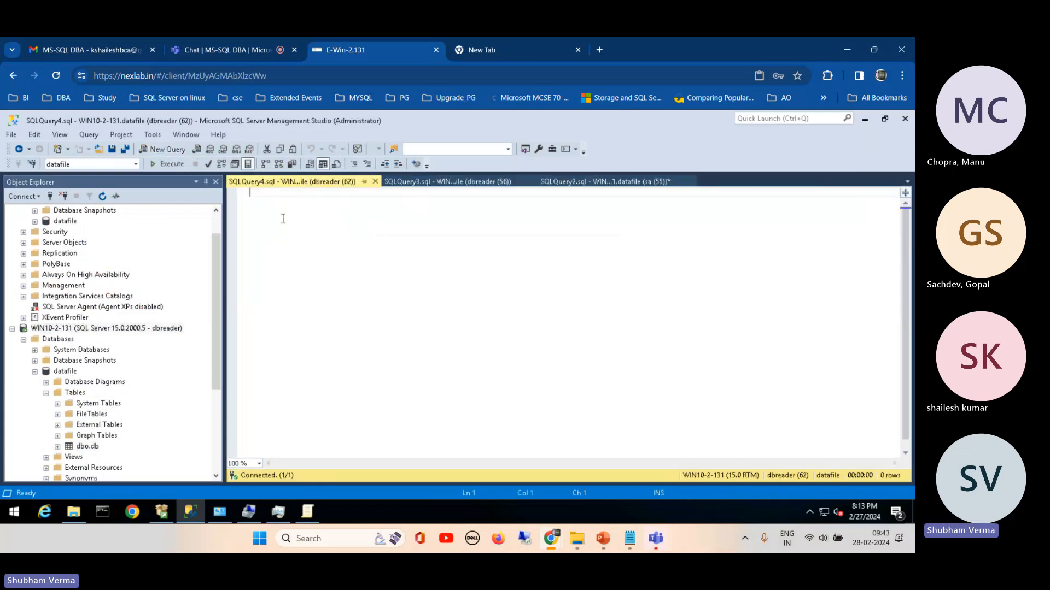
{"action": "key", "text": "ctrl+v"}
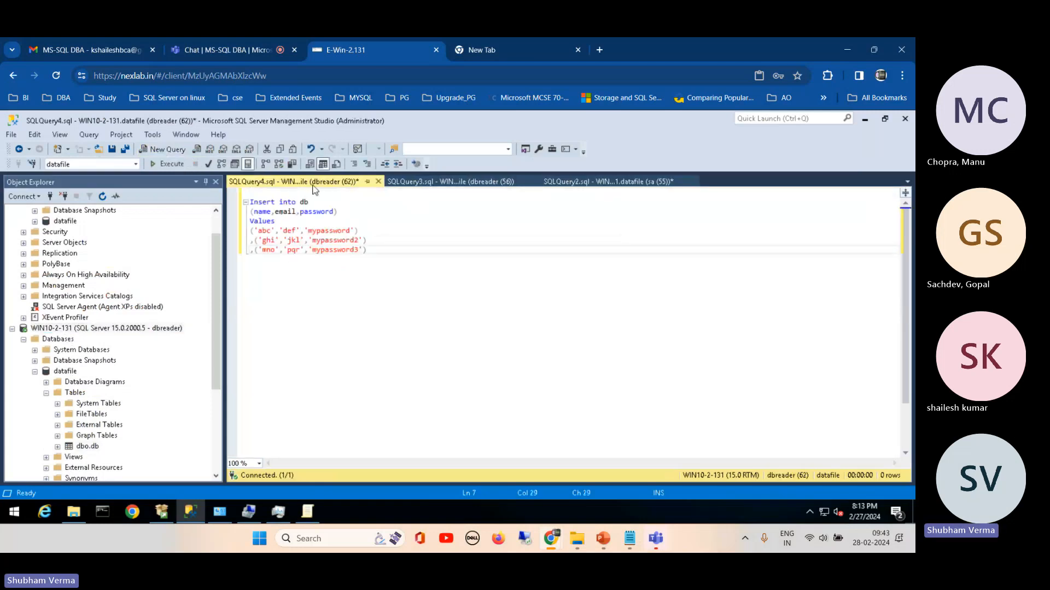
{"action": "left_click", "coordinate": [172, 165]}
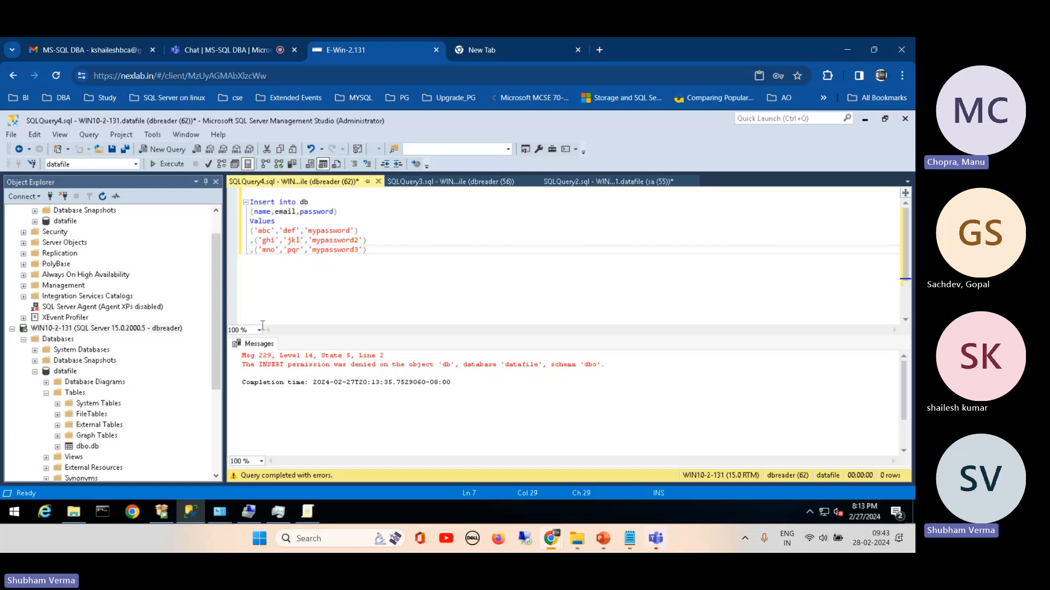
Step: Browse the system databases and the contents of master under the dbreader connection, and collapse the datafile database
{"action": "left_click", "coordinate": [34, 350]}
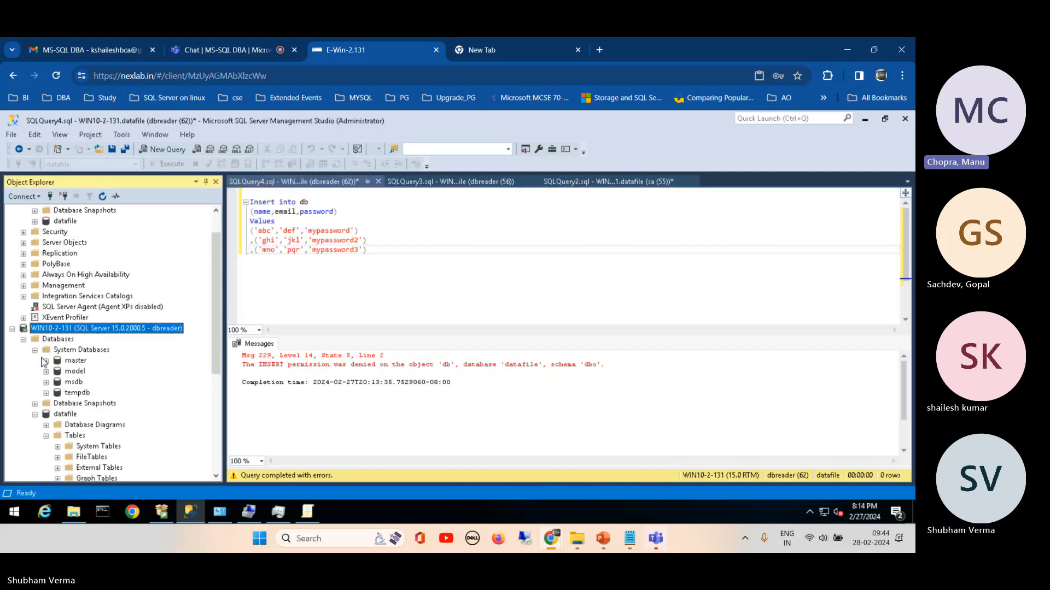
{"action": "left_click", "coordinate": [46, 361]}
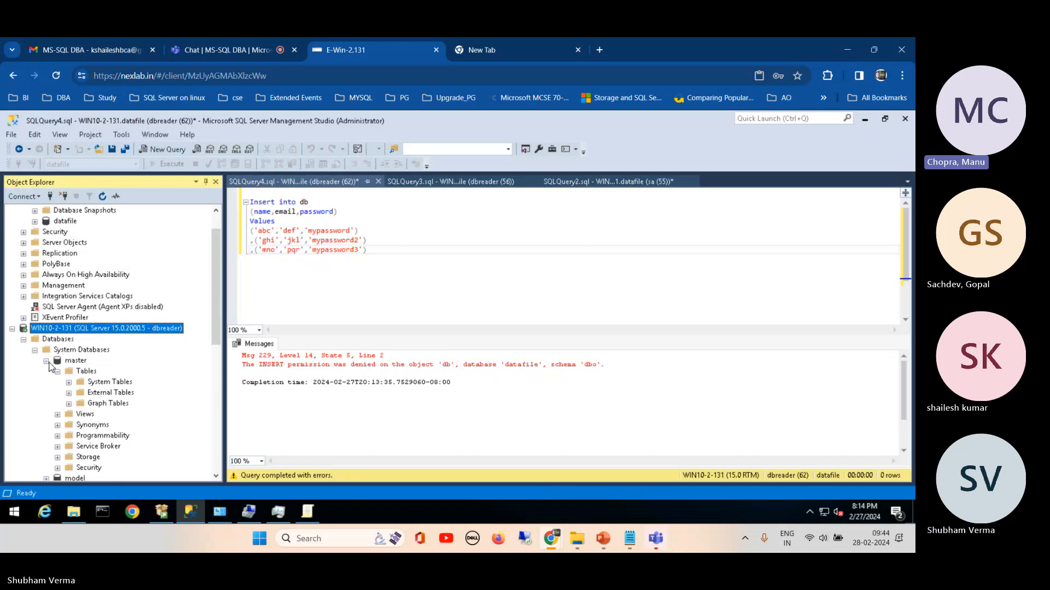
{"action": "left_click", "coordinate": [46, 360]}
{"action": "left_click", "coordinate": [35, 350]}
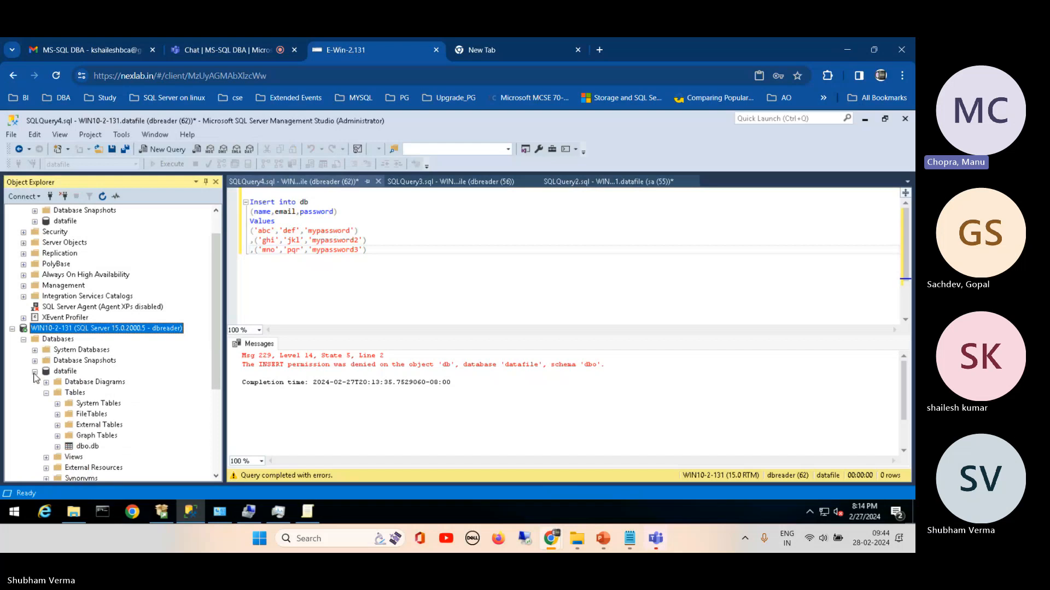
{"action": "left_click", "coordinate": [34, 373]}
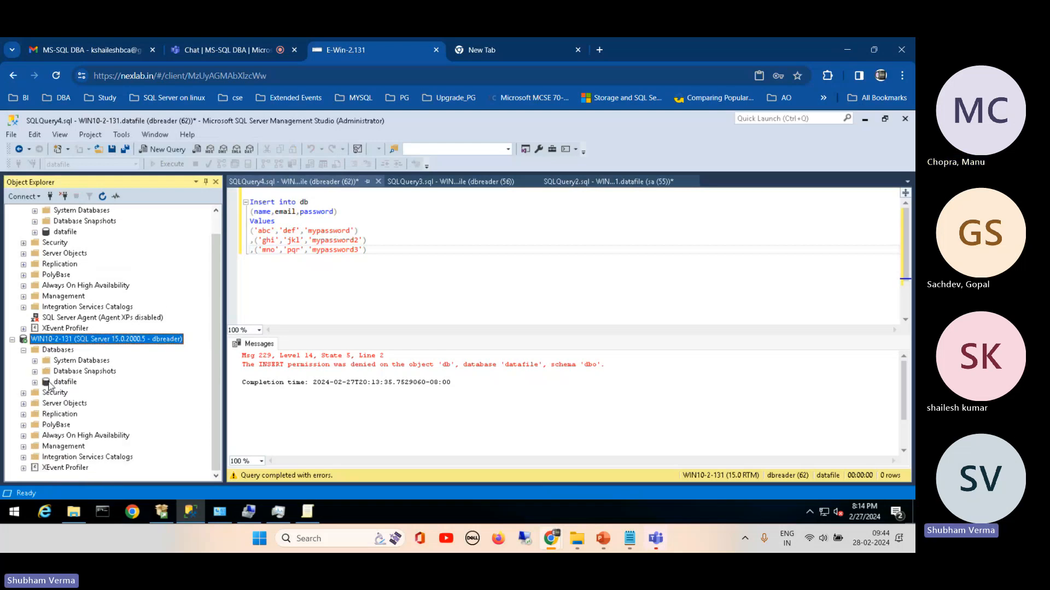
{"action": "left_click", "coordinate": [50, 383]}
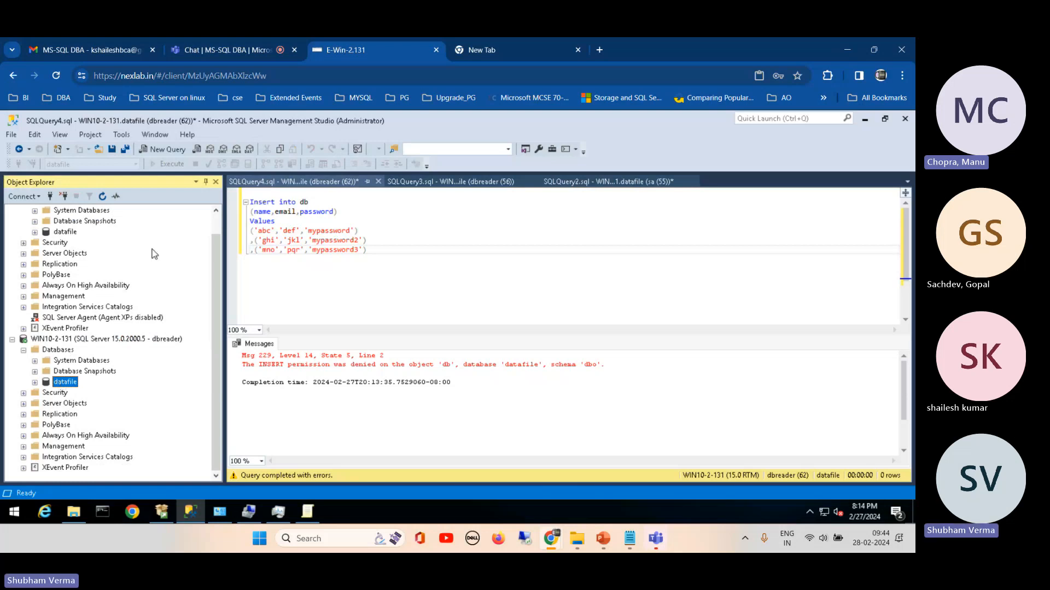
Step: Open the dbreader login's properties under the sa connection and review its server roles and user mapping
{"action": "left_click_drag", "start_coordinate": [219, 243], "coordinate": [214, 204]}
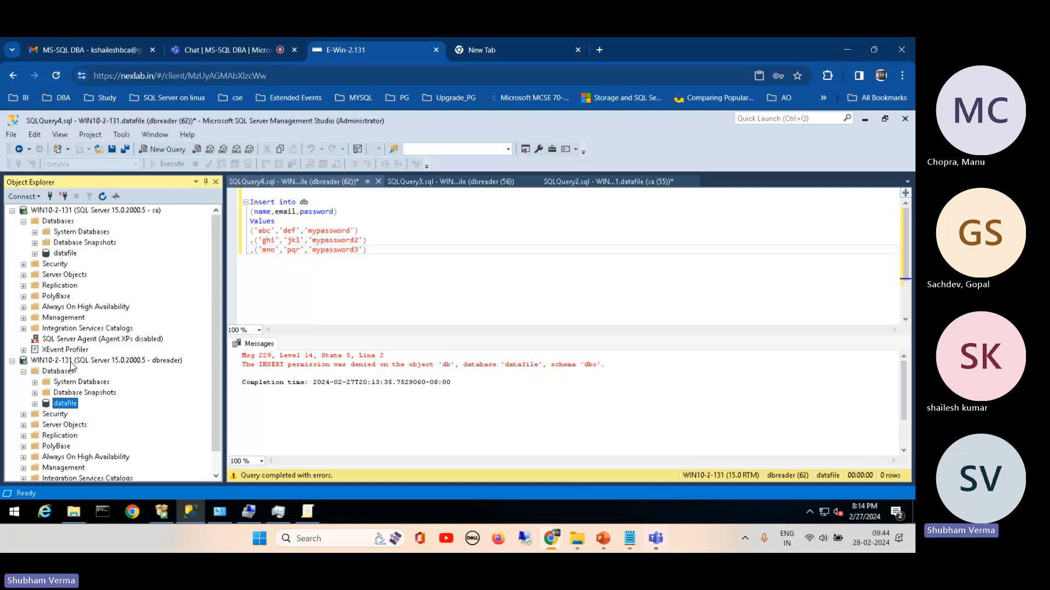
{"action": "left_click", "coordinate": [23, 264]}
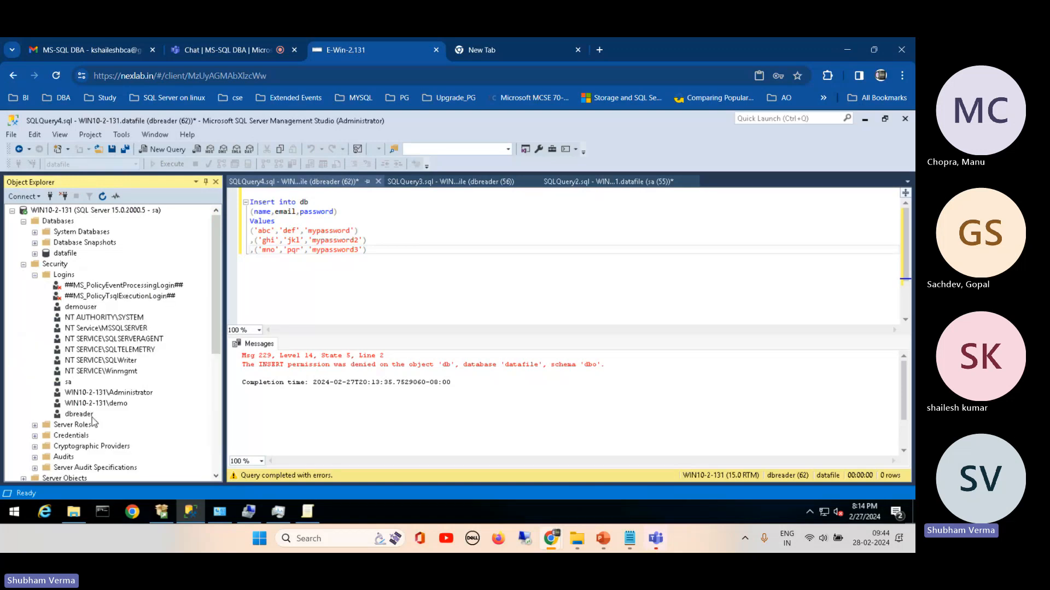
{"action": "right_click", "coordinate": [74, 414]}
{"action": "left_click", "coordinate": [118, 491]}
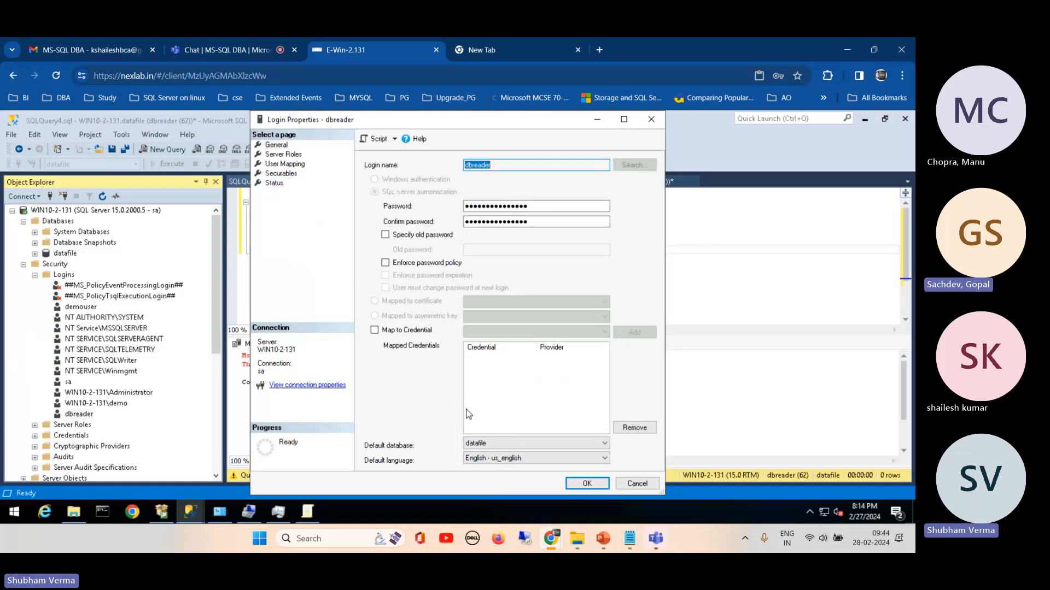
{"action": "left_click", "coordinate": [285, 155]}
{"action": "left_click", "coordinate": [286, 163]}
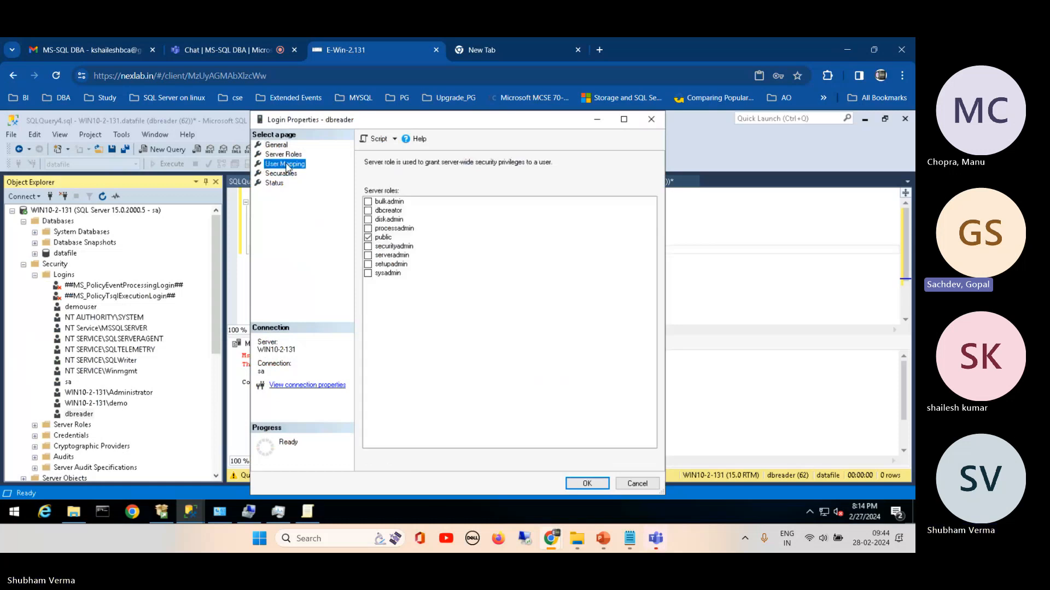
{"action": "left_click", "coordinate": [287, 156]}
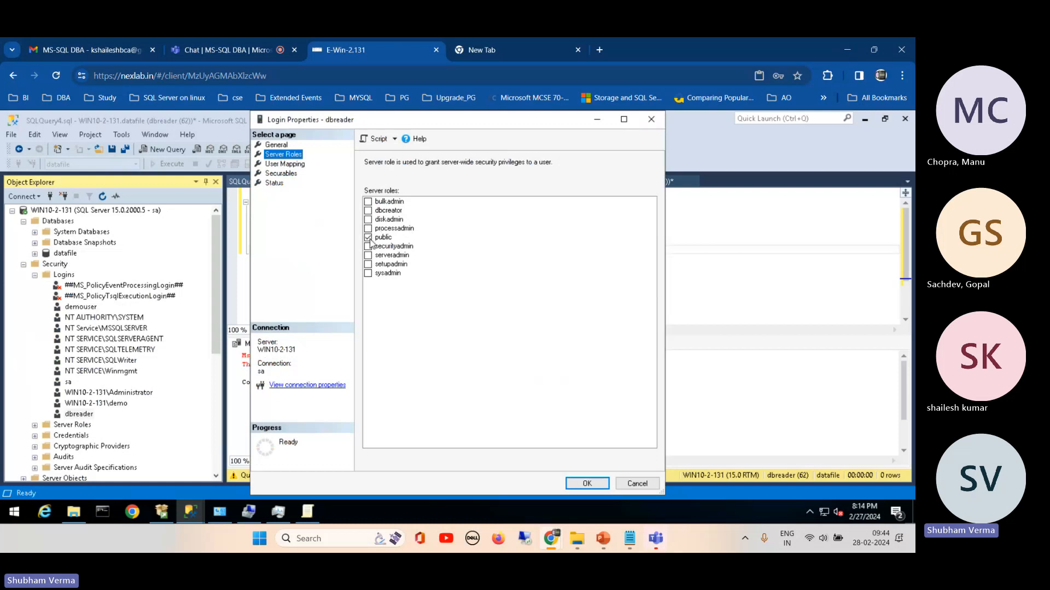
{"action": "left_click", "coordinate": [371, 240]}
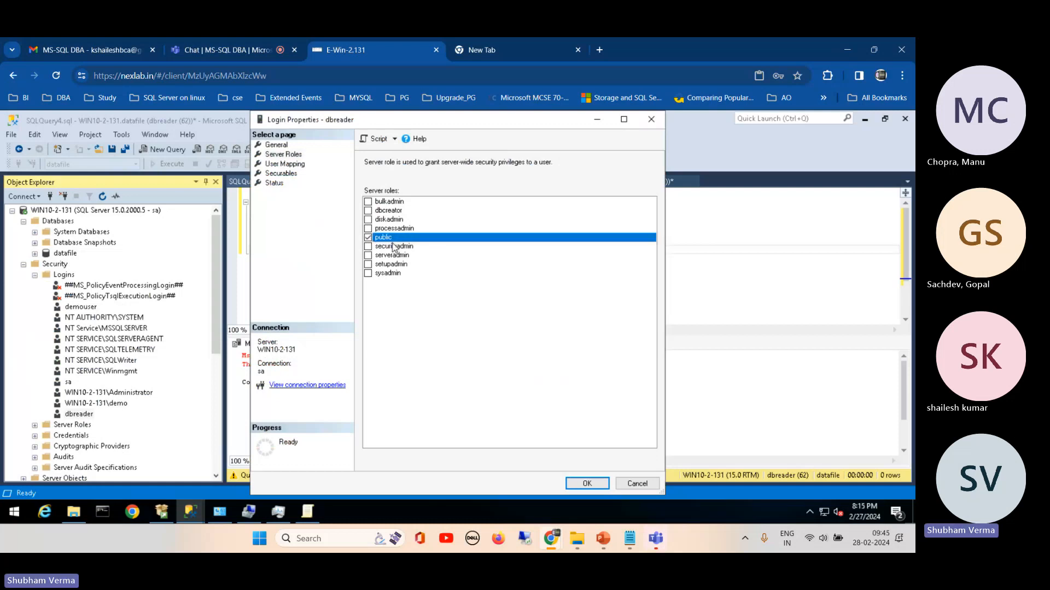
{"action": "left_click", "coordinate": [282, 165]}
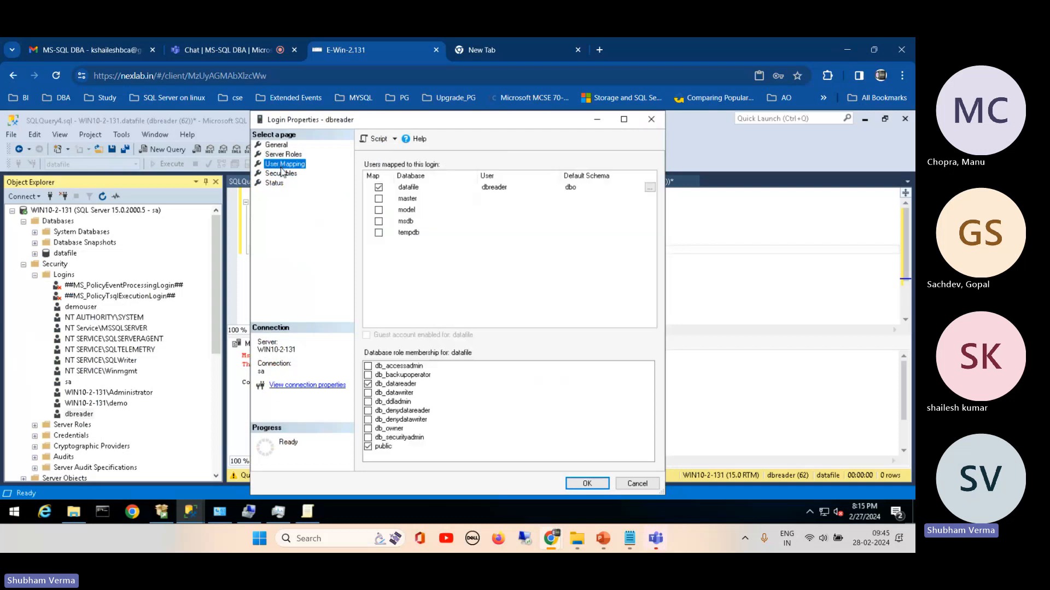
Step: Review the dbreader login's securables and explicit server permissions, close its properties without changes, and collapse the sa connection's Security folder
{"action": "left_click", "coordinate": [278, 173]}
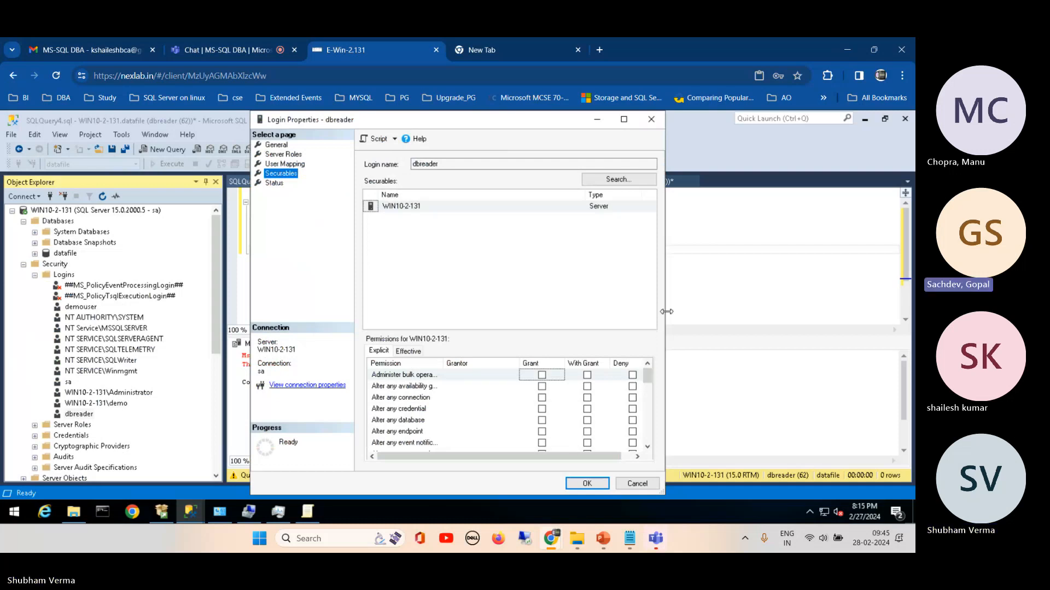
{"action": "left_click_drag", "start_coordinate": [680, 299], "coordinate": [813, 300]}
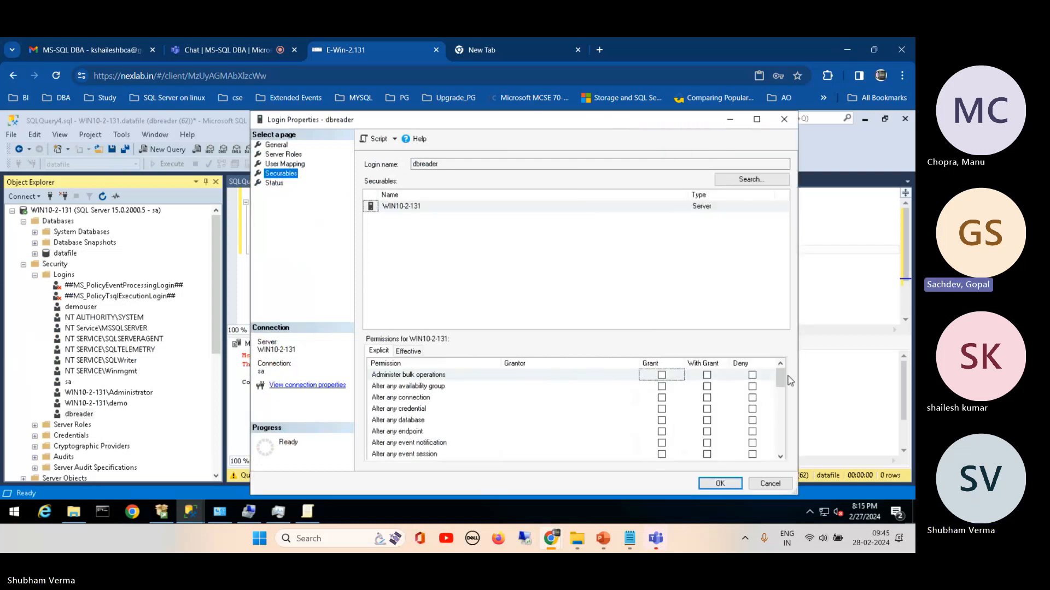
{"action": "mouse_move", "coordinate": [780, 382]}
{"action": "left_mouse_down"}
{"action": "mouse_move", "coordinate": [782, 452]}
{"action": "mouse_move", "coordinate": [782, 397]}
{"action": "left_mouse_up"}
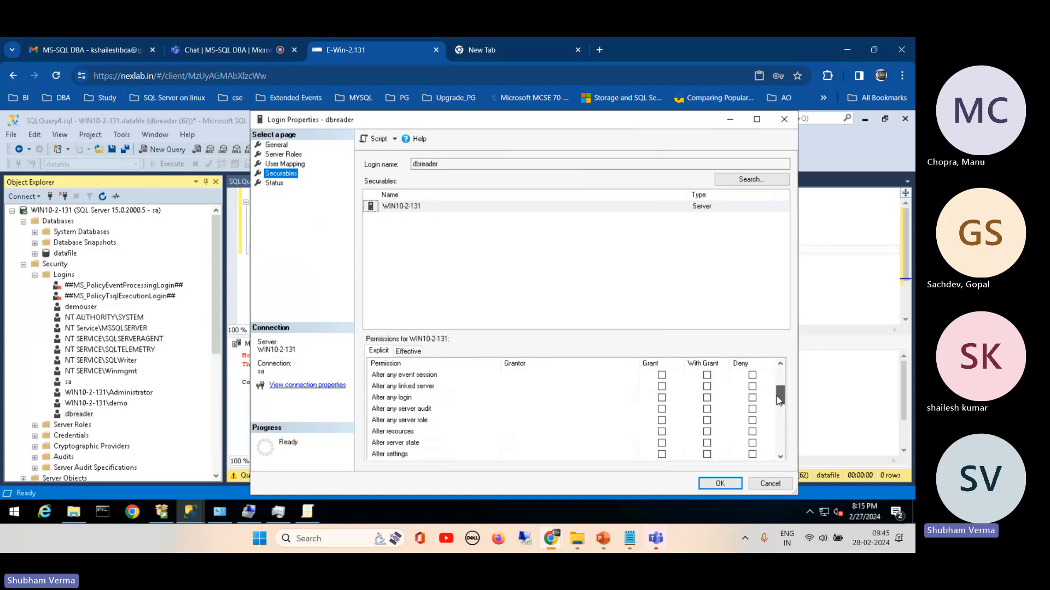
{"action": "left_click", "coordinate": [755, 489]}
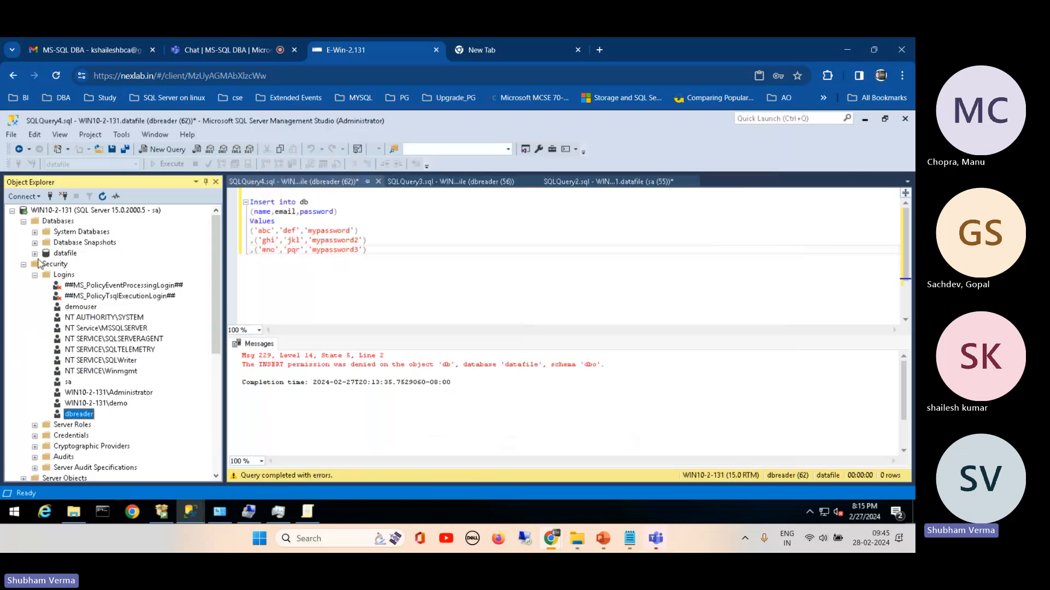
{"action": "left_click", "coordinate": [24, 264]}
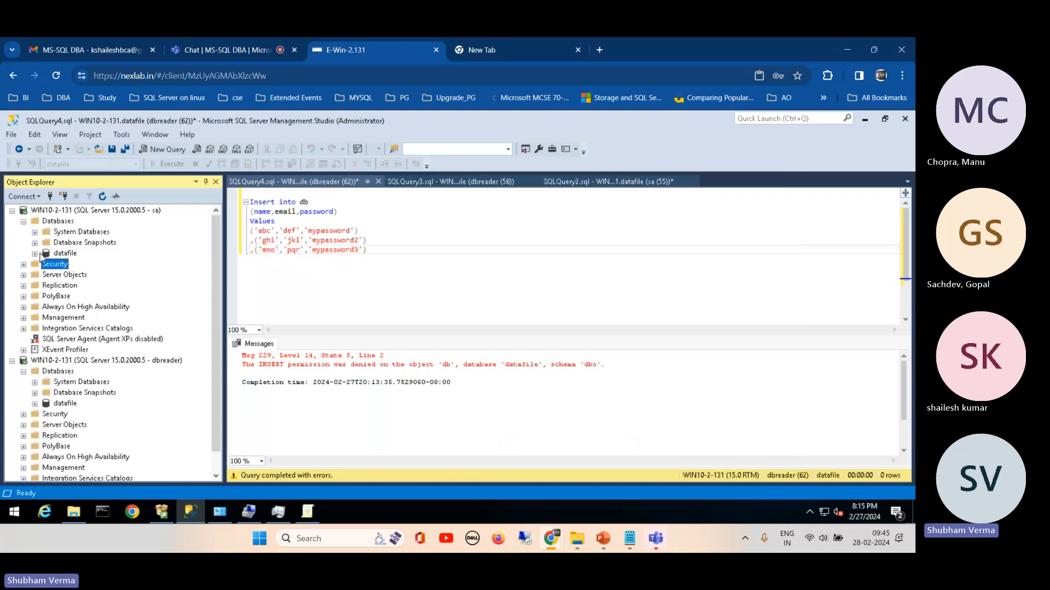
Step: Try to create a database named demo under the sa connection, cancel the creation, and refresh that server
{"action": "right_click", "coordinate": [62, 222]}
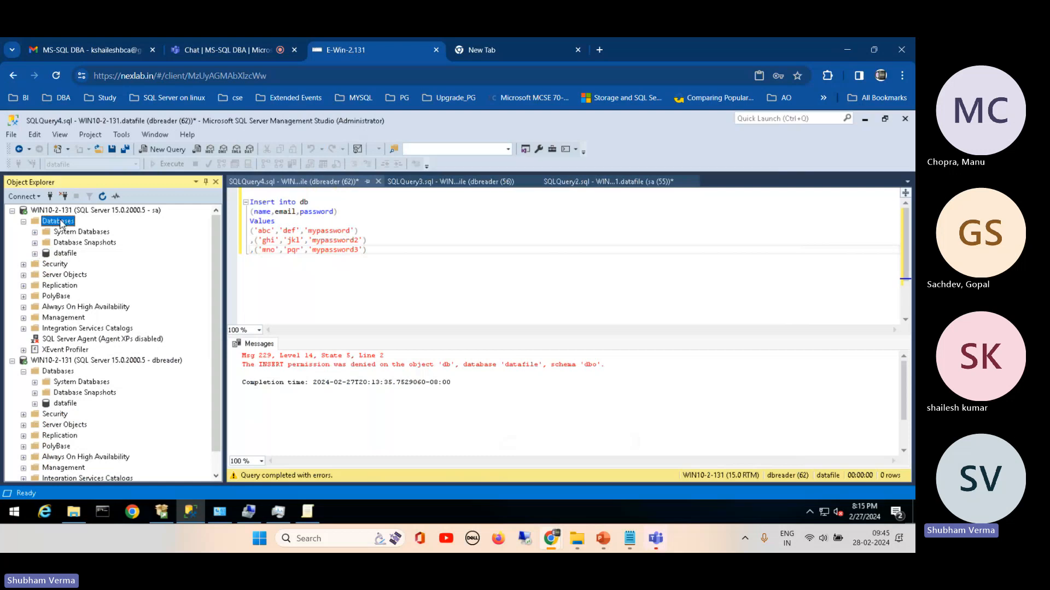
{"action": "left_click", "coordinate": [139, 228]}
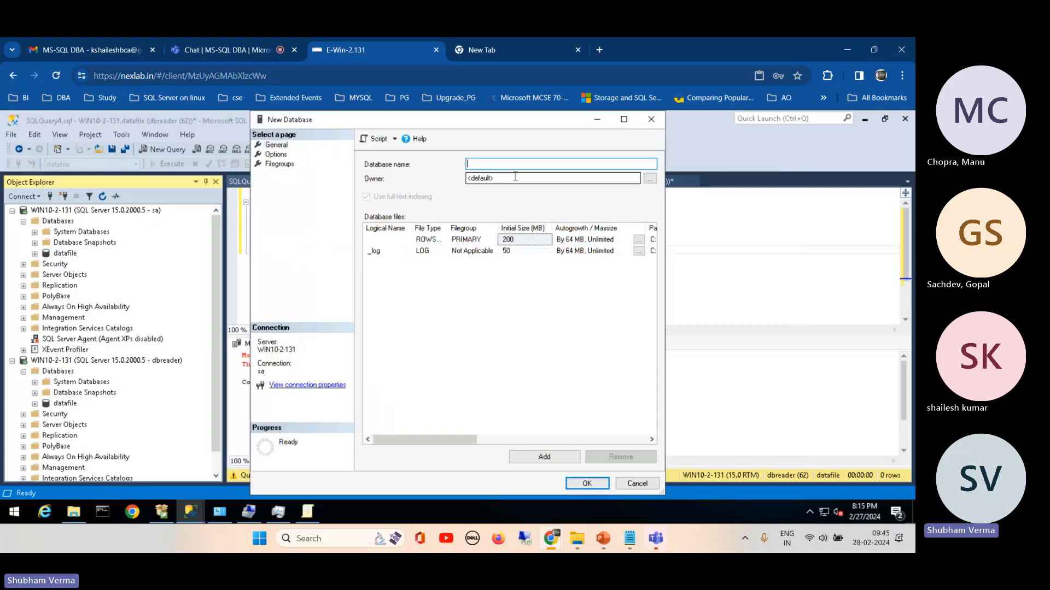
{"action": "type", "text": "demo"}
{"action": "left_click", "coordinate": [588, 485]}
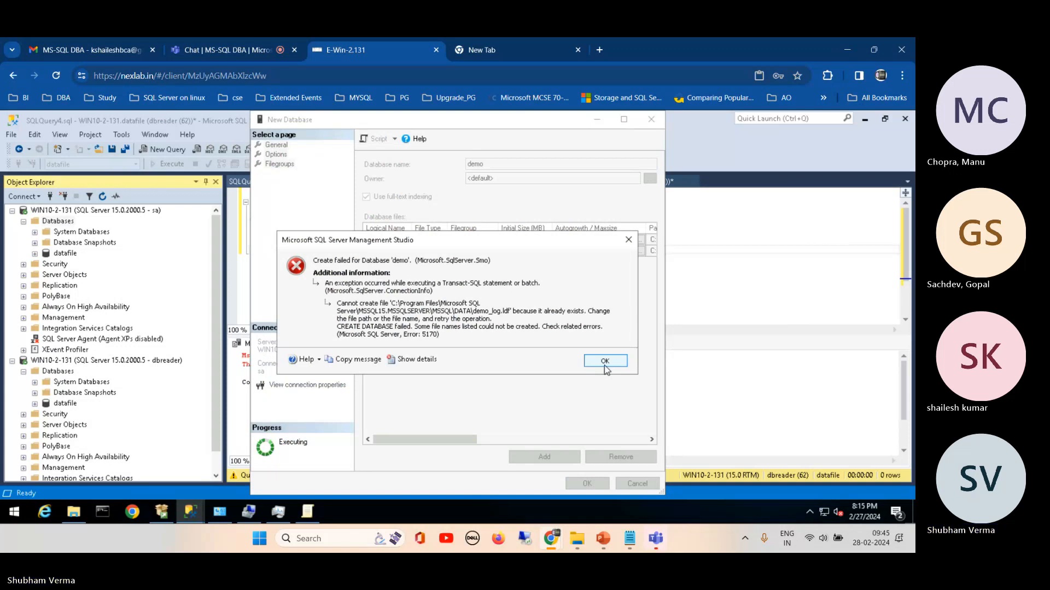
{"action": "left_click", "coordinate": [605, 362]}
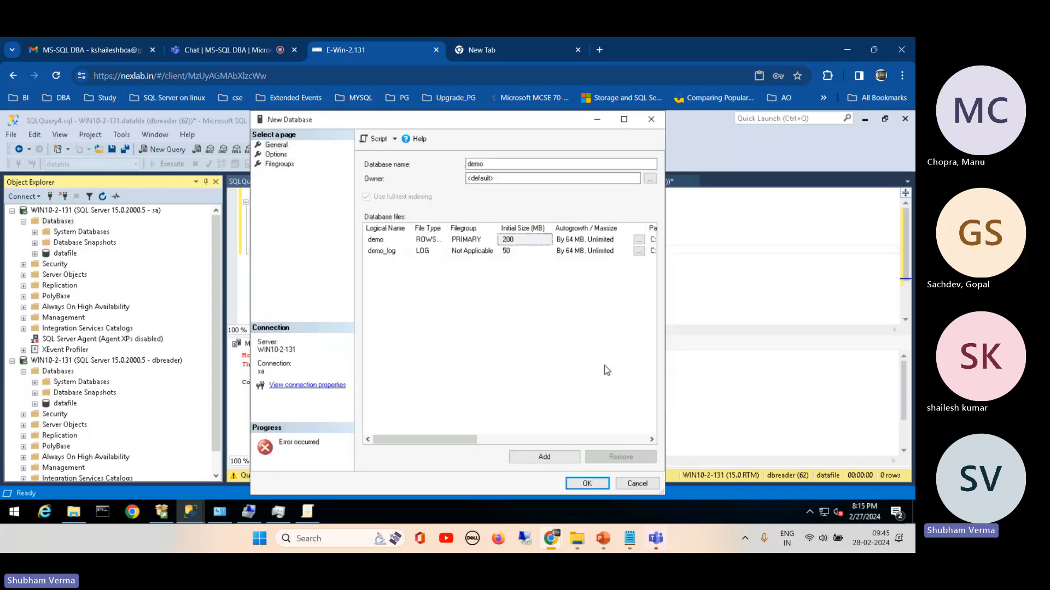
{"action": "left_click", "coordinate": [634, 485]}
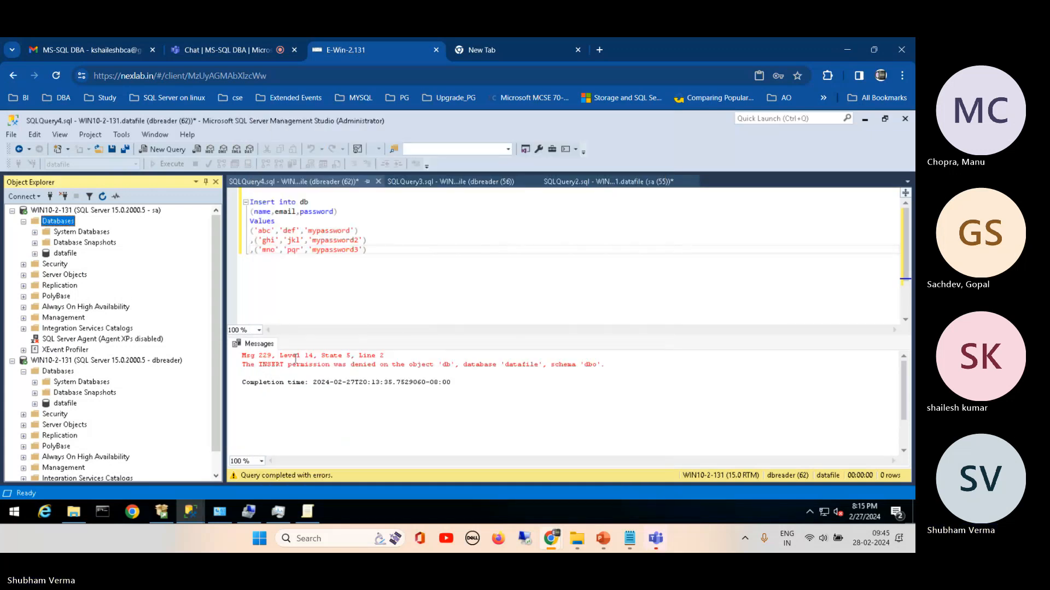
{"action": "left_click", "coordinate": [97, 211]}
{"action": "left_click", "coordinate": [103, 198]}
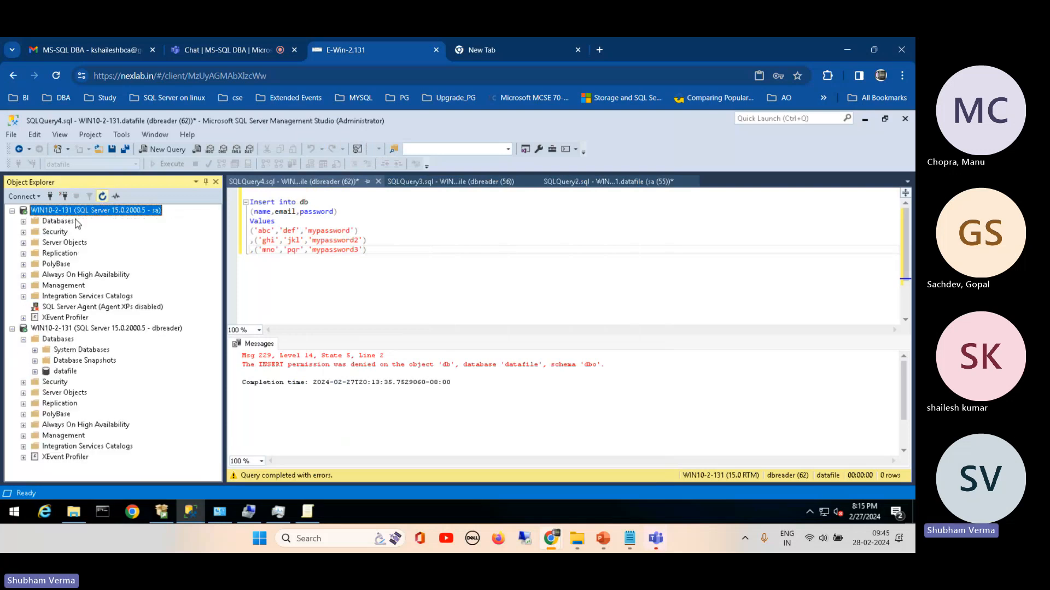
Step: Create a new database under the sa connection, first trying the name demo and changing it to demo1
{"action": "right_click", "coordinate": [57, 222]}
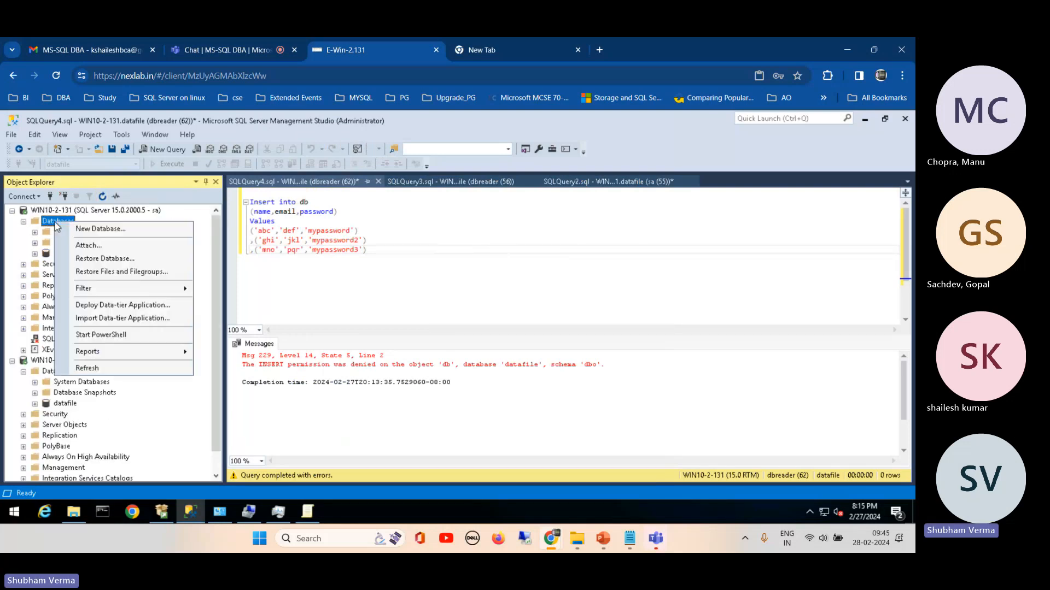
{"action": "left_click", "coordinate": [120, 233]}
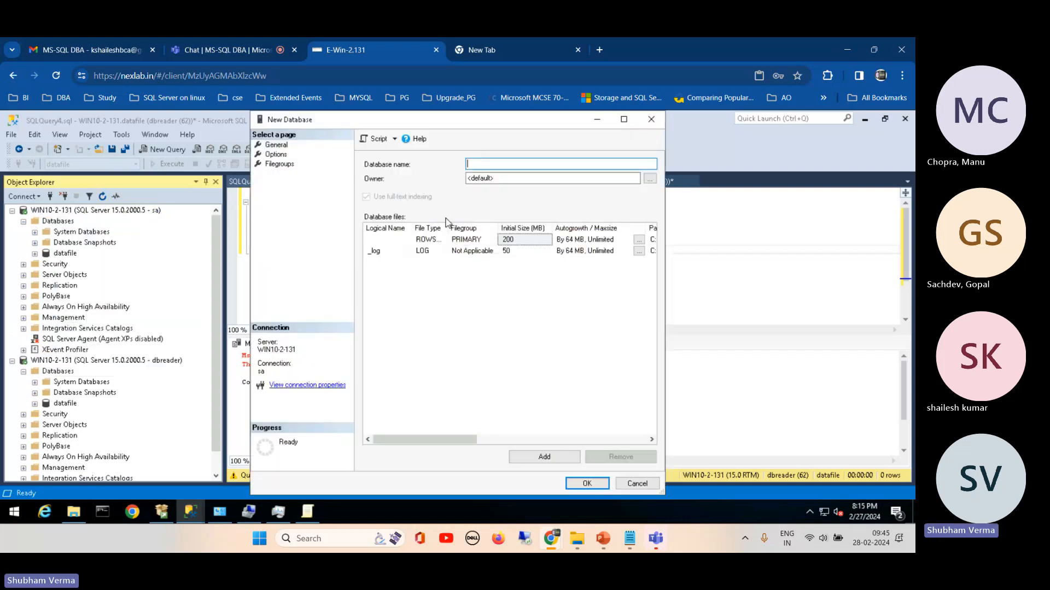
{"action": "type", "text": "demo"}
{"action": "left_click", "coordinate": [576, 486]}
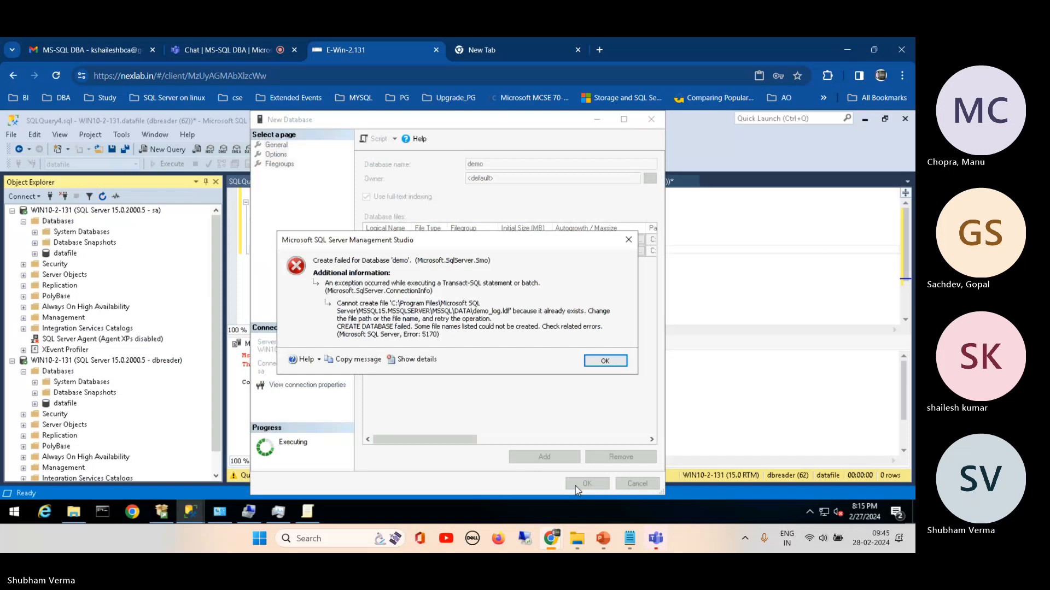
{"action": "left_click", "coordinate": [600, 363]}
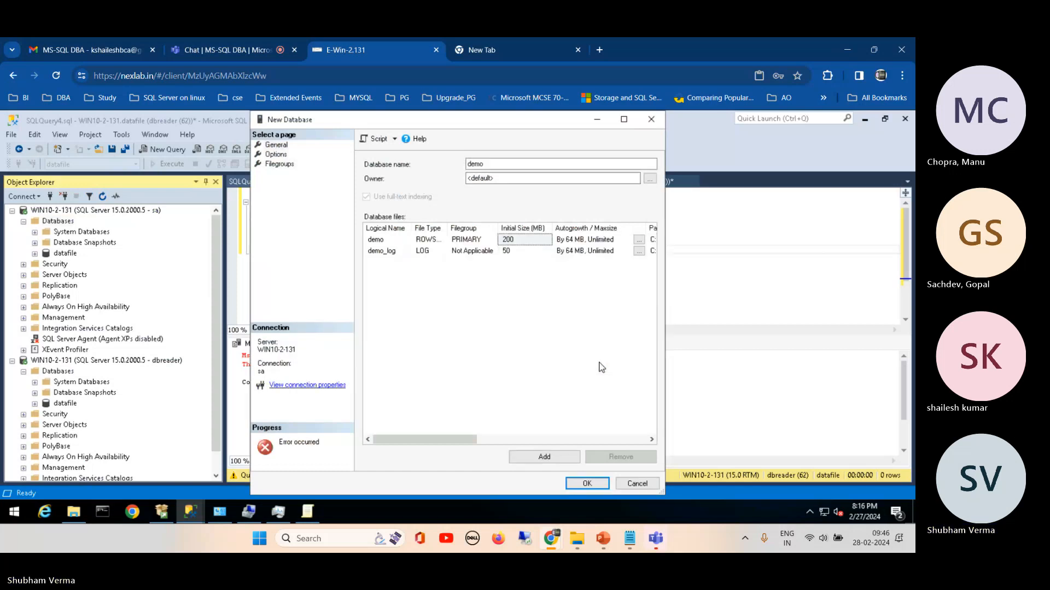
{"action": "type", "text": "1"}
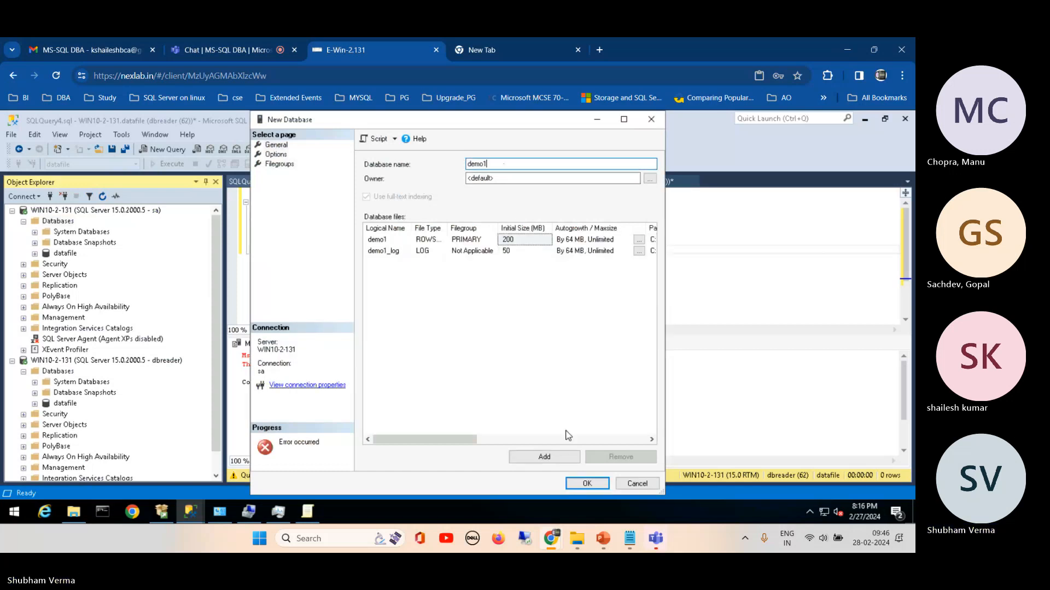
{"action": "left_click", "coordinate": [586, 485]}
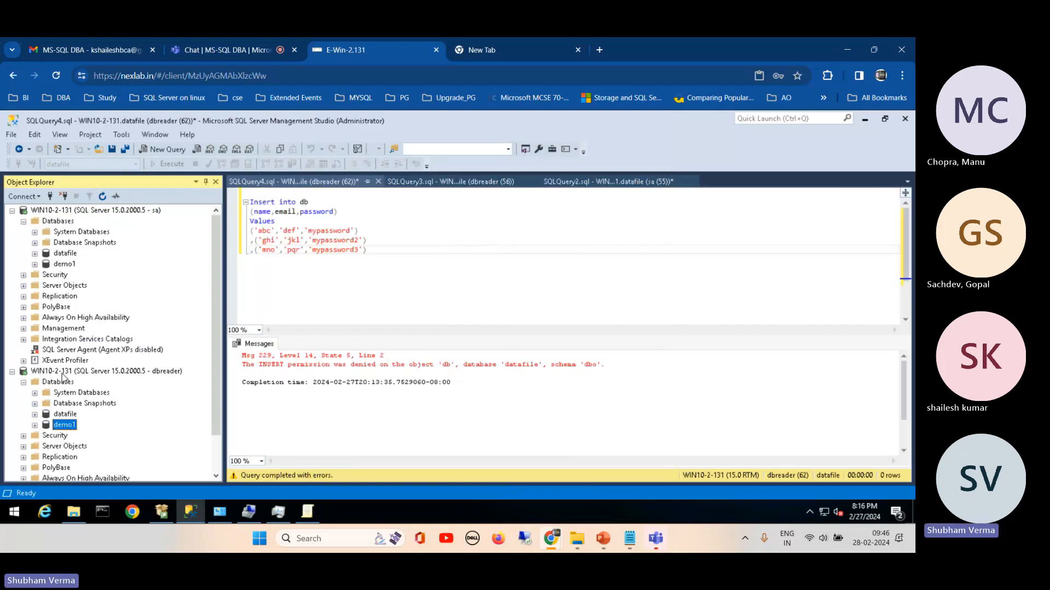
Step: Refresh the dbreader connection and try to expand the demo1 database there
{"action": "left_click", "coordinate": [127, 371]}
{"action": "left_click", "coordinate": [103, 197]}
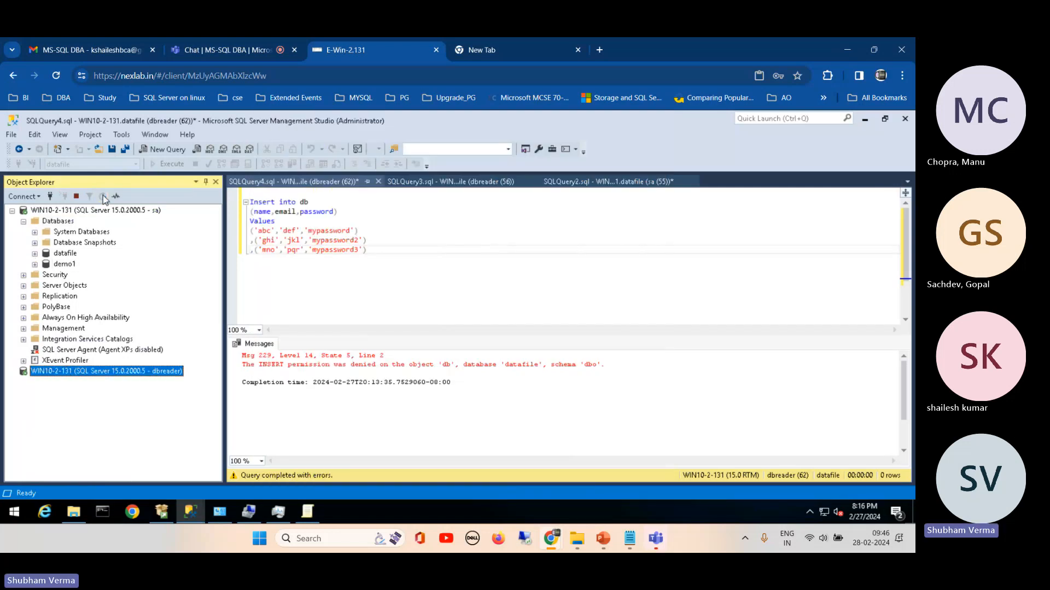
{"action": "left_click", "coordinate": [24, 382]}
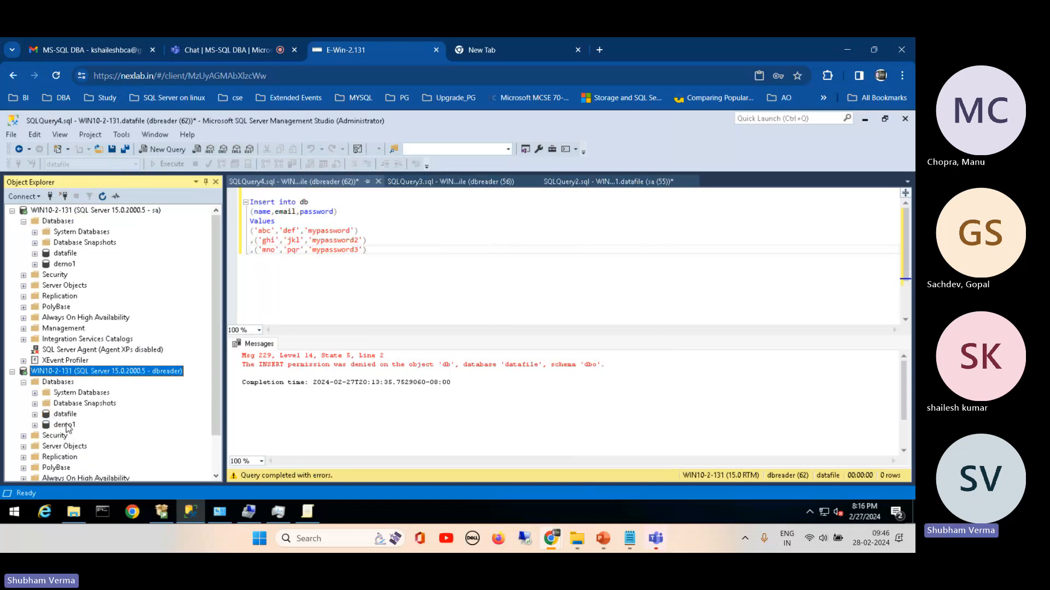
{"action": "left_click", "coordinate": [34, 425]}
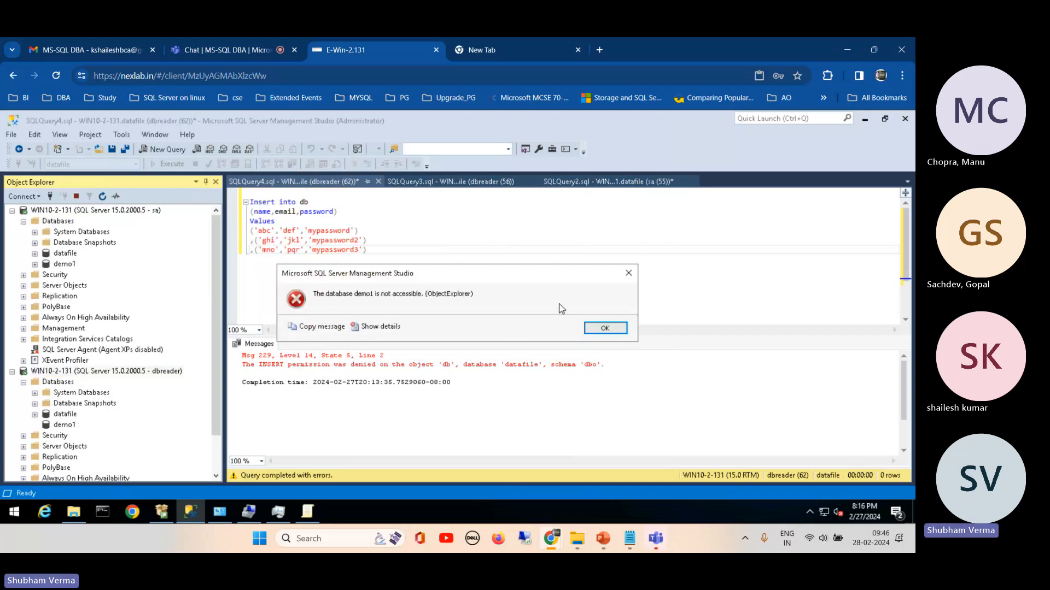
{"action": "left_click_drag", "start_coordinate": [389, 275], "coordinate": [559, 222]}
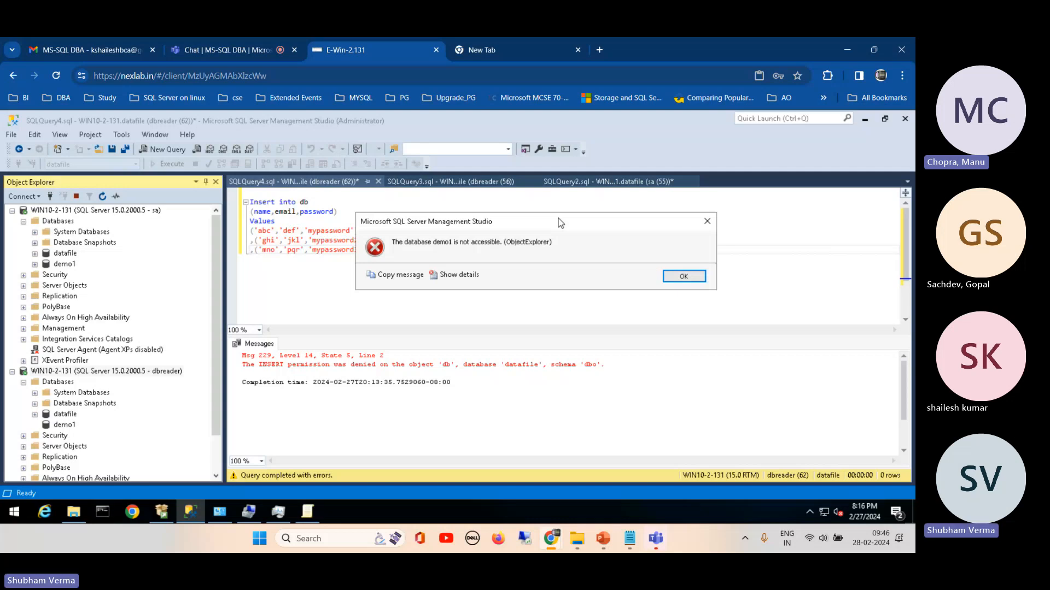
{"action": "left_click", "coordinate": [673, 277]}
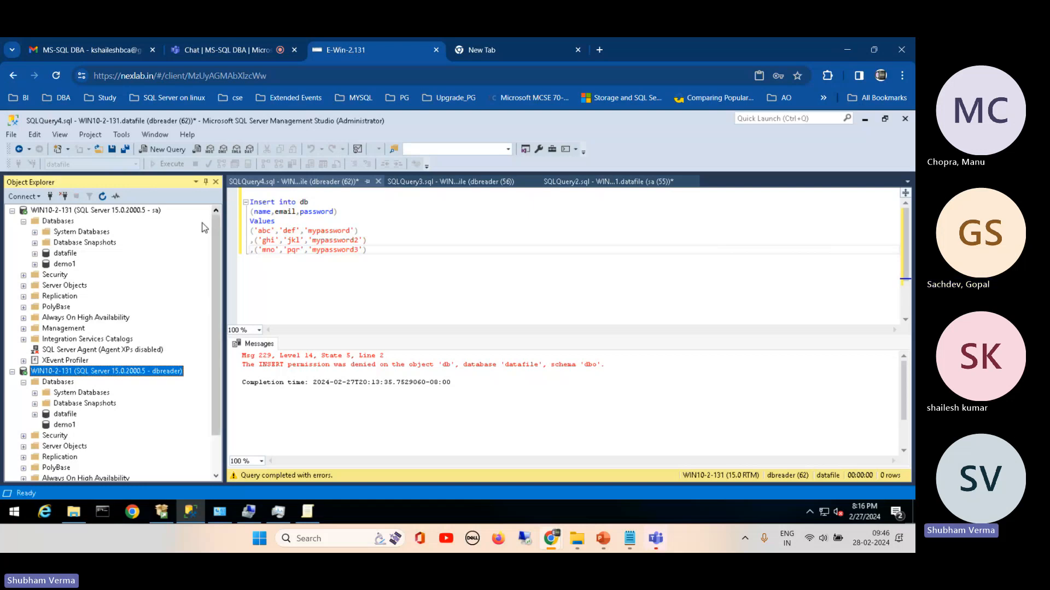
Step: Start a new login named testuser under the sa connection's security logins and set it to SQL Server authentication
{"action": "left_click", "coordinate": [23, 275]}
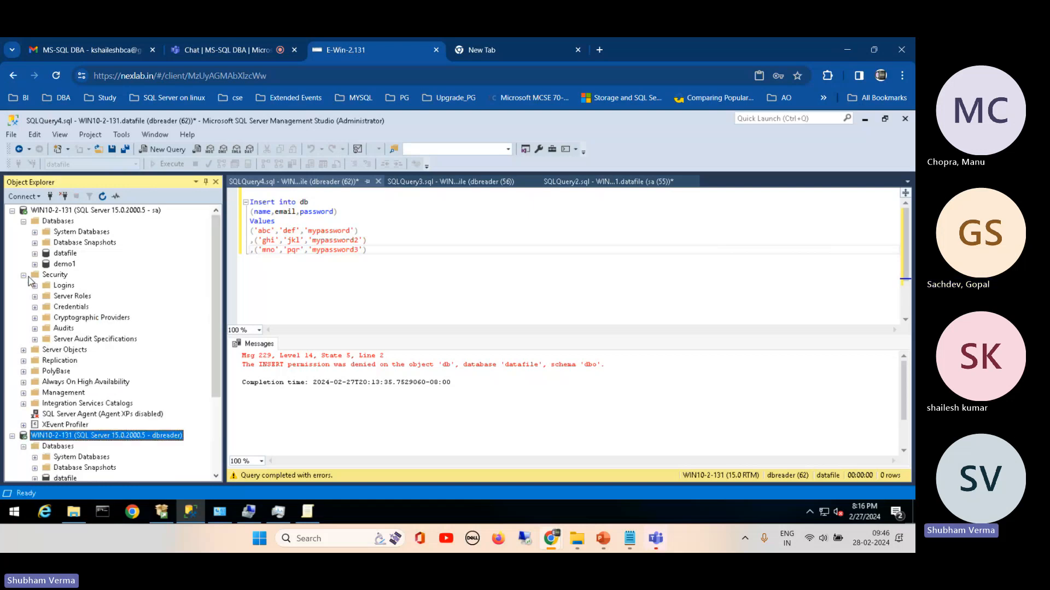
{"action": "left_click", "coordinate": [34, 285]}
{"action": "right_click", "coordinate": [80, 437]}
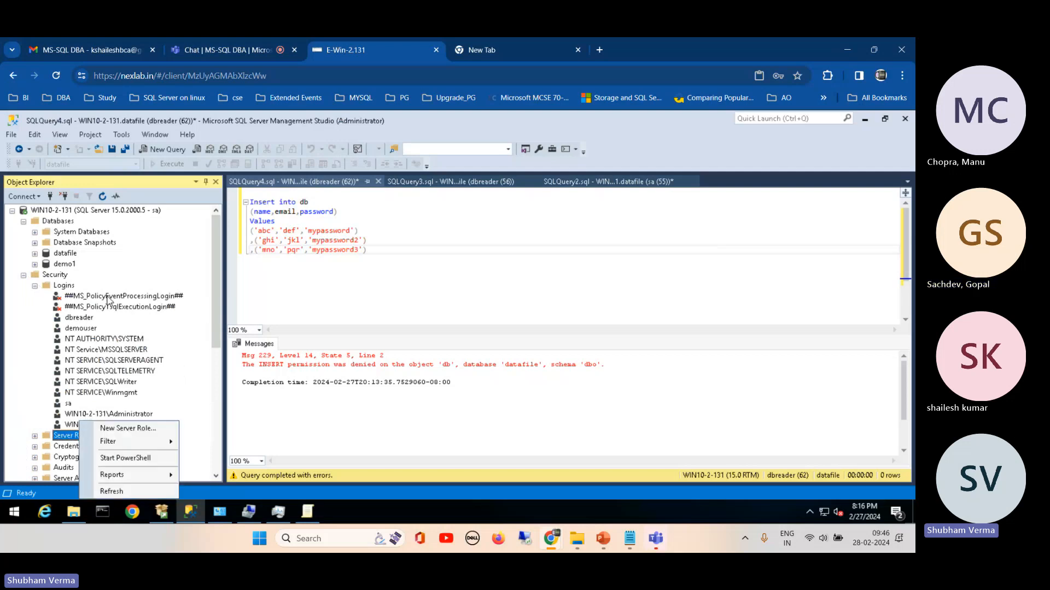
{"action": "left_click", "coordinate": [64, 286]}
{"action": "right_click", "coordinate": [66, 286]}
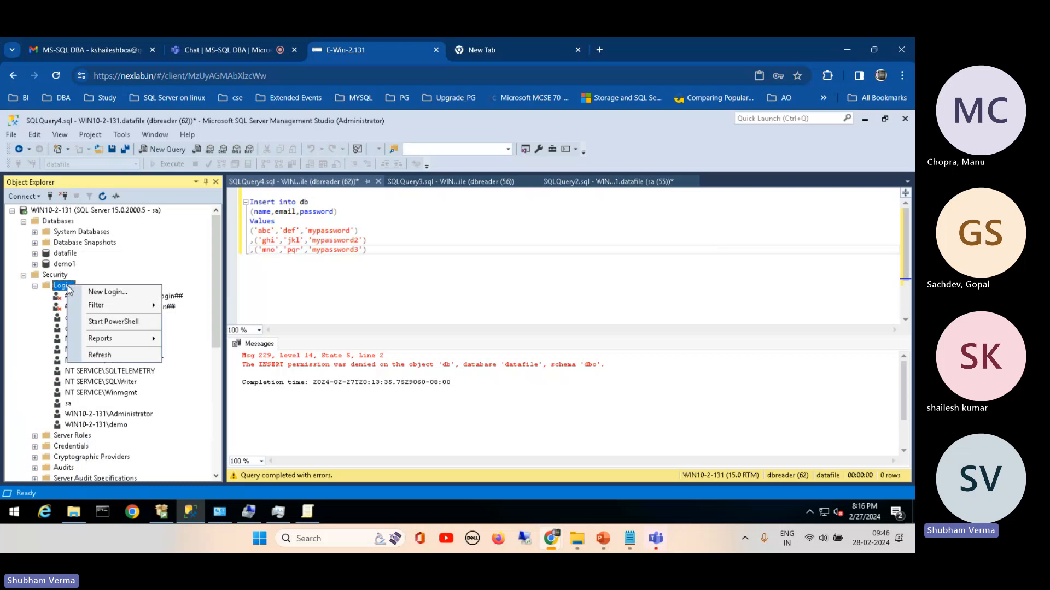
{"action": "left_click", "coordinate": [104, 292]}
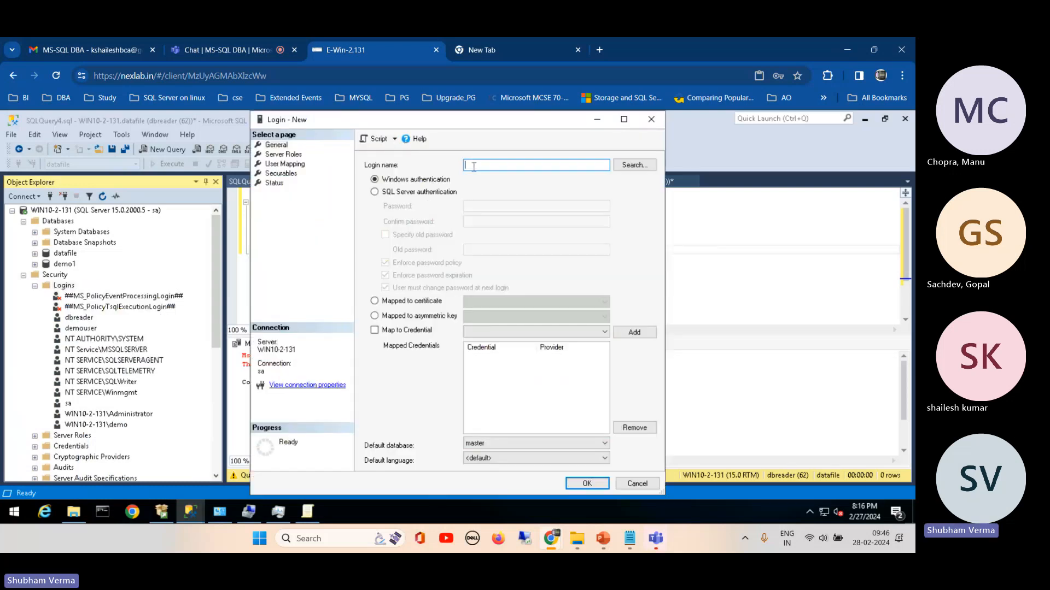
{"action": "type", "text": "testuser"}
{"action": "left_click", "coordinate": [436, 193]}
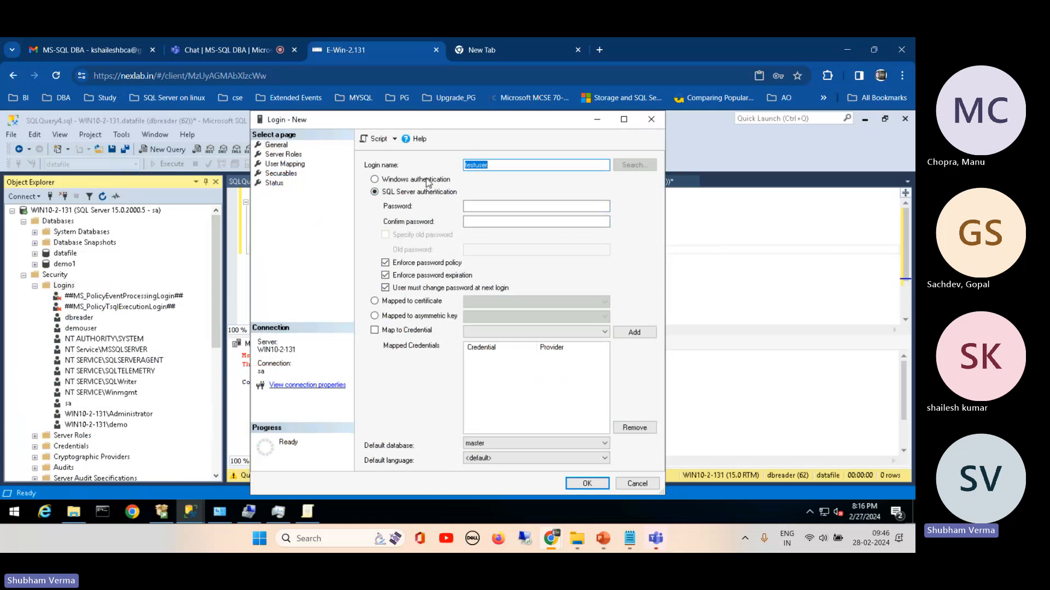
Step: Enter and confirm the testuser login's password, turn off password policy enforcement, and create the login
{"action": "left_click", "coordinate": [468, 207]}
{"action": "type", "text": "********"}
{"action": "left_click", "coordinate": [476, 220]}
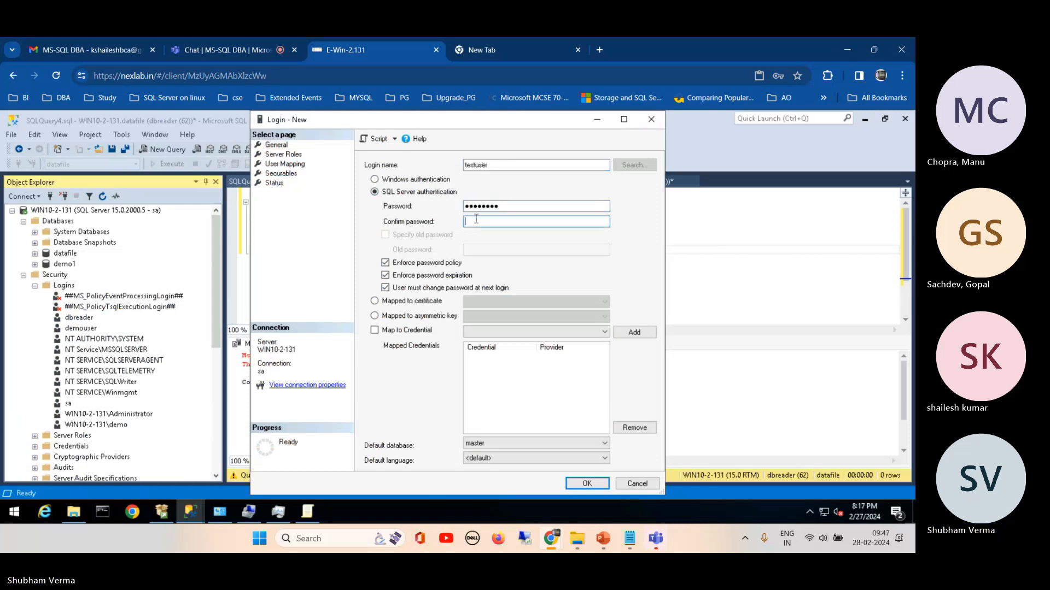
{"action": "type", "text": "********"}
{"action": "left_click", "coordinate": [397, 265]}
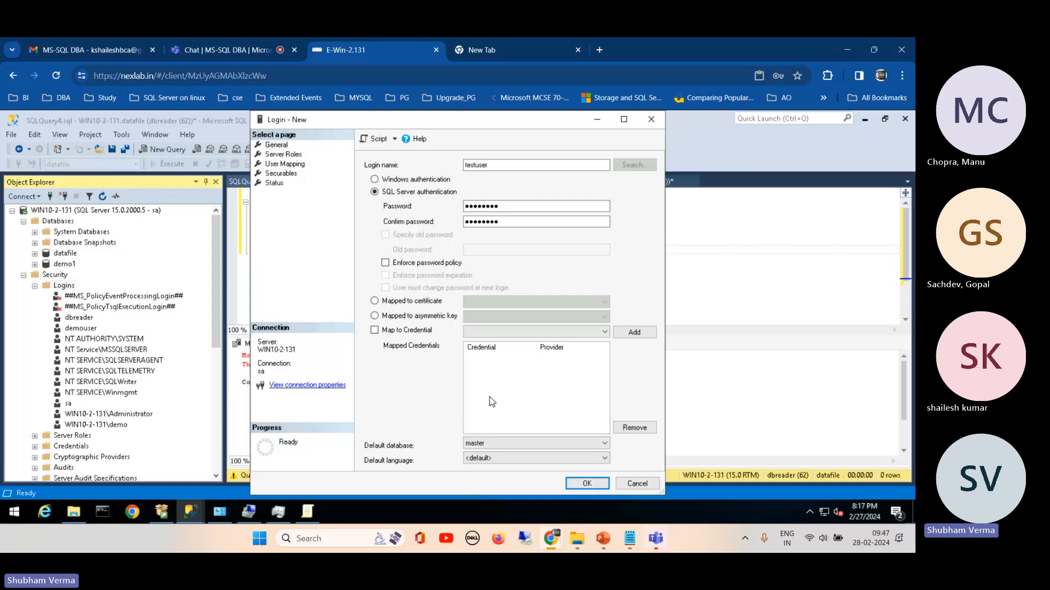
{"action": "left_click", "coordinate": [575, 486]}
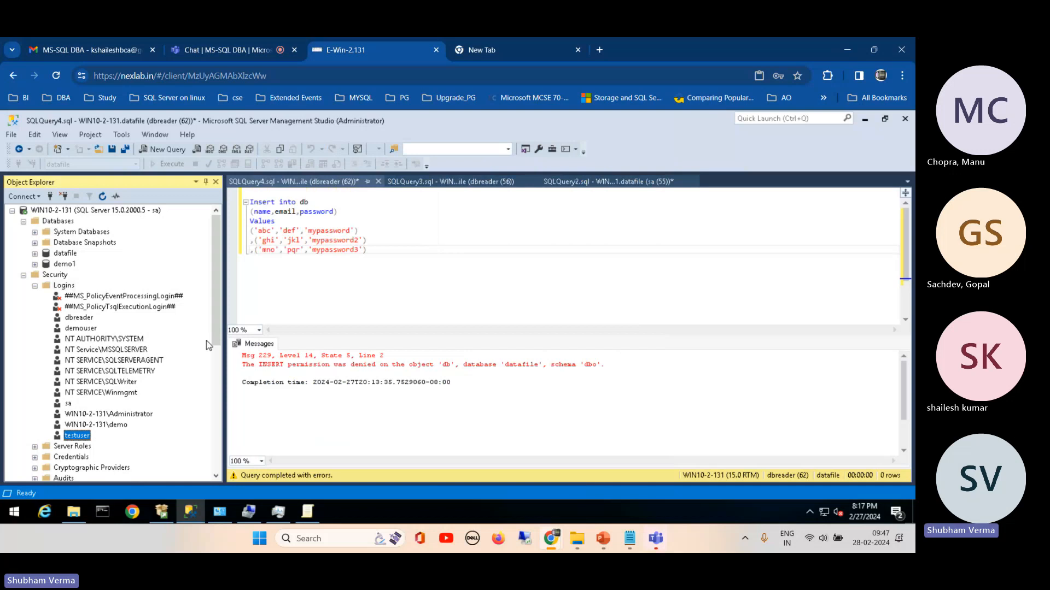
Step: Connect to the WIN10-2-131 database engine as testuser, entering the login password, and expand that connection's databases
{"action": "left_click", "coordinate": [38, 196]}
{"action": "left_click", "coordinate": [41, 209]}
{"action": "left_click", "coordinate": [471, 267]}
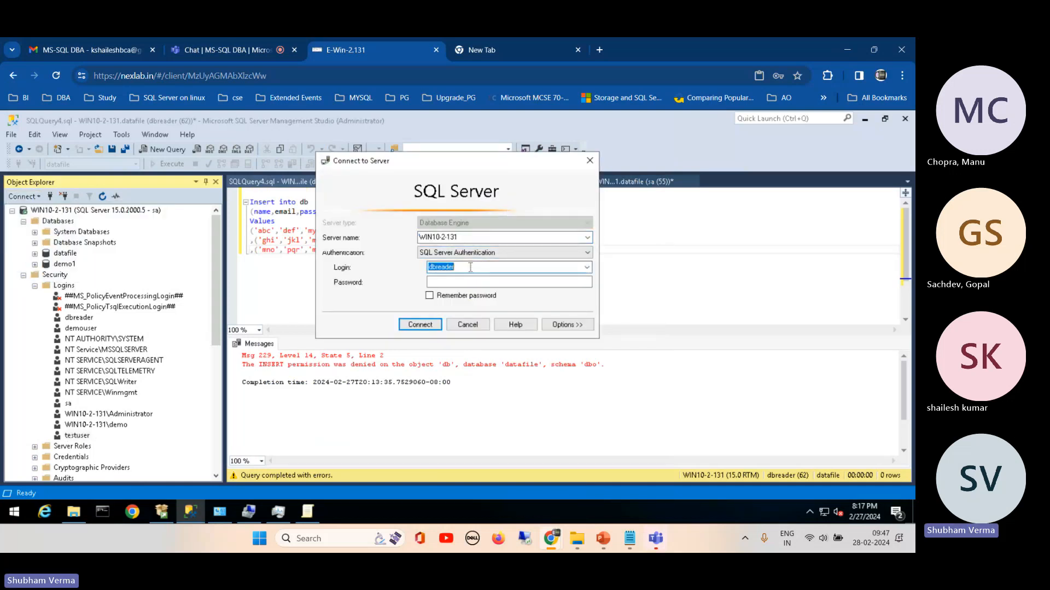
{"action": "type", "text": "testuser"}
{"action": "left_click", "coordinate": [443, 280]}
{"action": "type", "text": "********"}
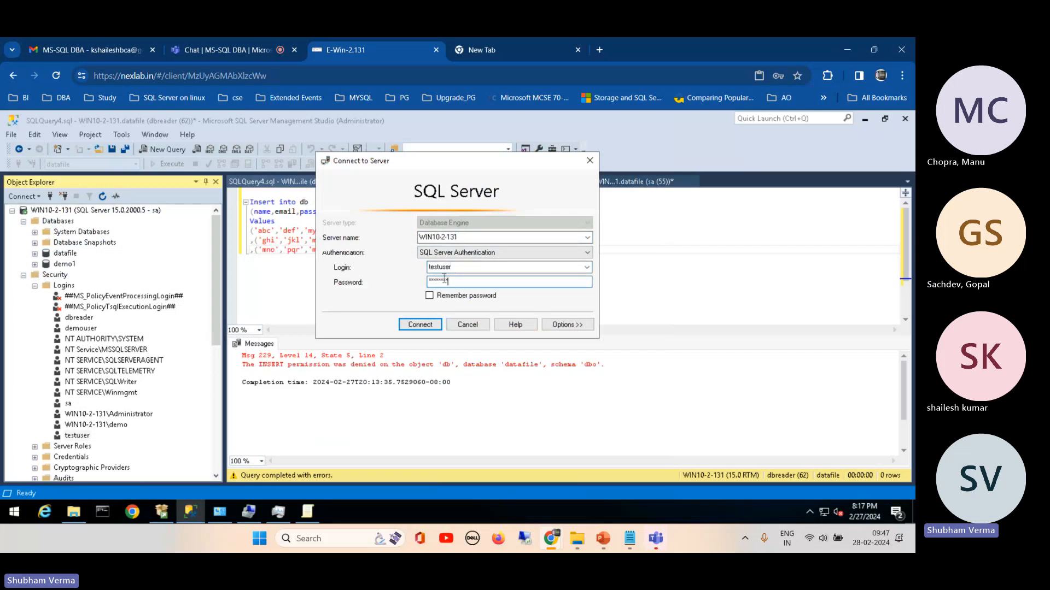
{"action": "left_click", "coordinate": [414, 330]}
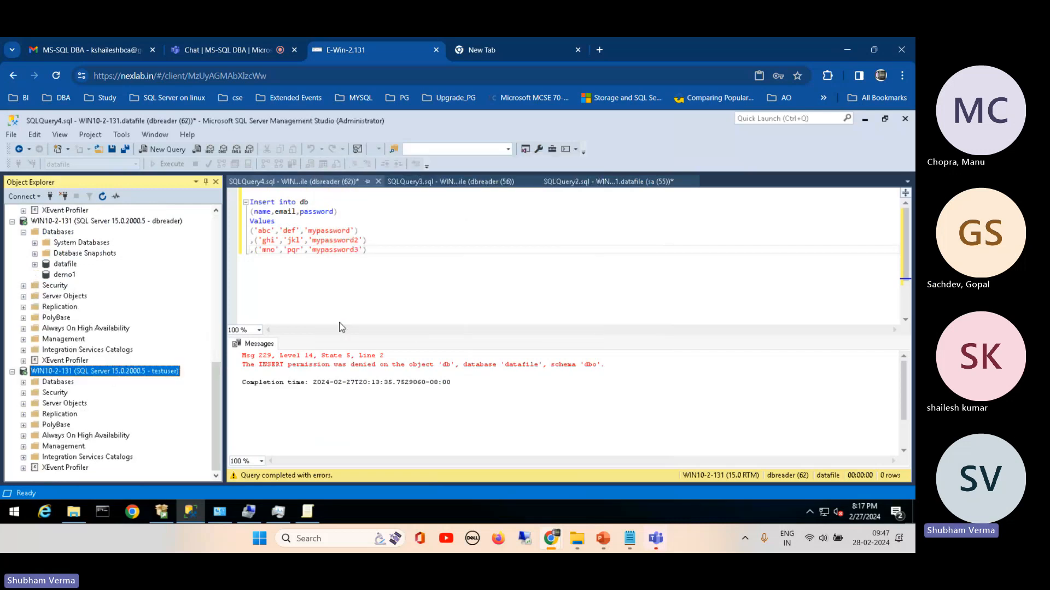
{"action": "left_click", "coordinate": [23, 382]}
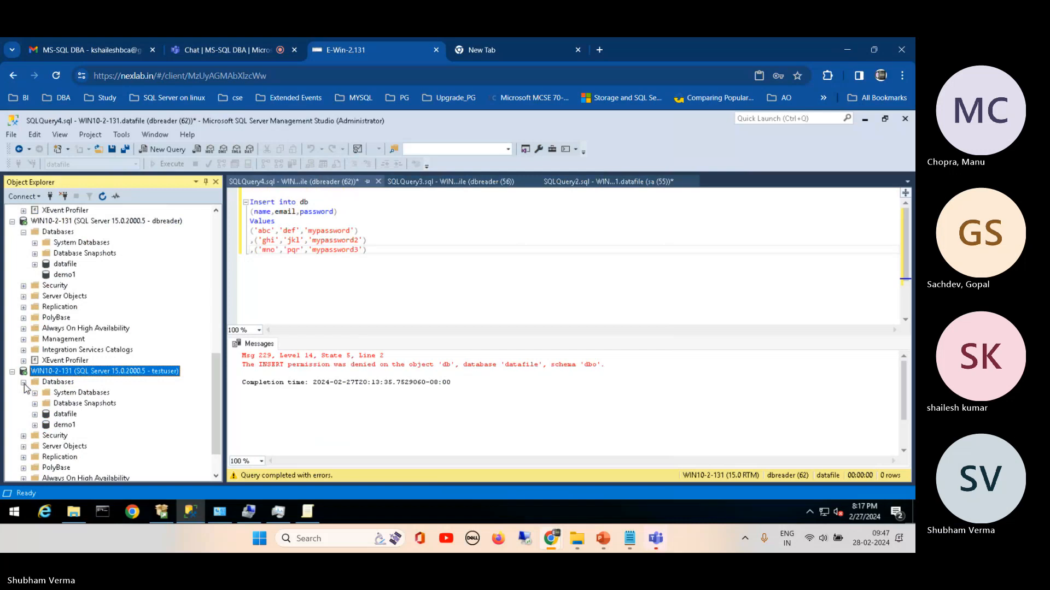
Step: Try to expand datafile under the testuser connection, and view the system tables of the master database there
{"action": "left_click", "coordinate": [34, 414]}
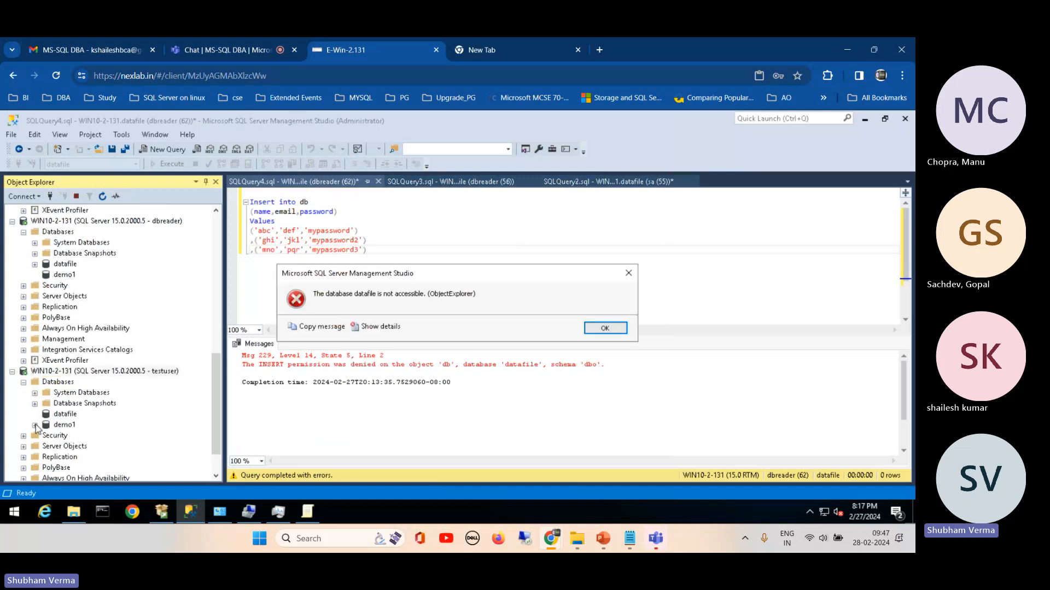
{"action": "key", "text": "Return"}
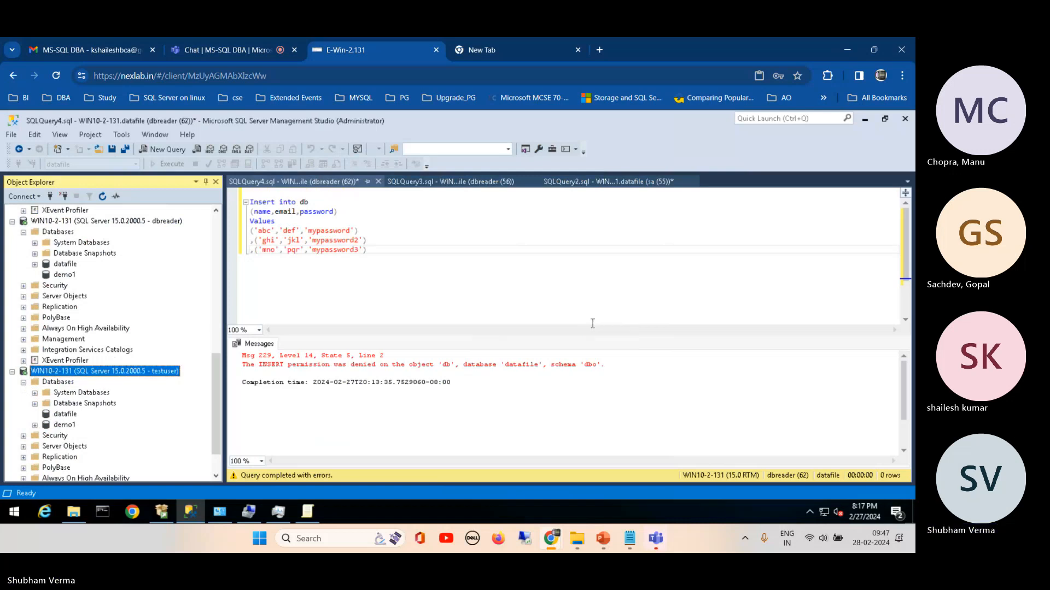
{"action": "left_click", "coordinate": [35, 392]}
{"action": "double_click", "coordinate": [58, 406]}
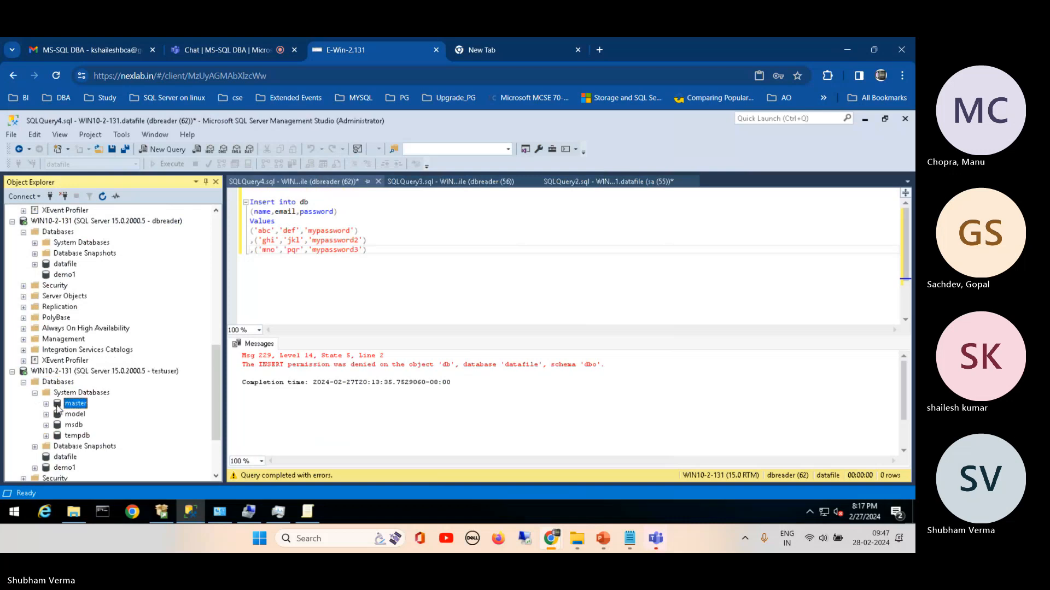
{"action": "left_click", "coordinate": [58, 405]}
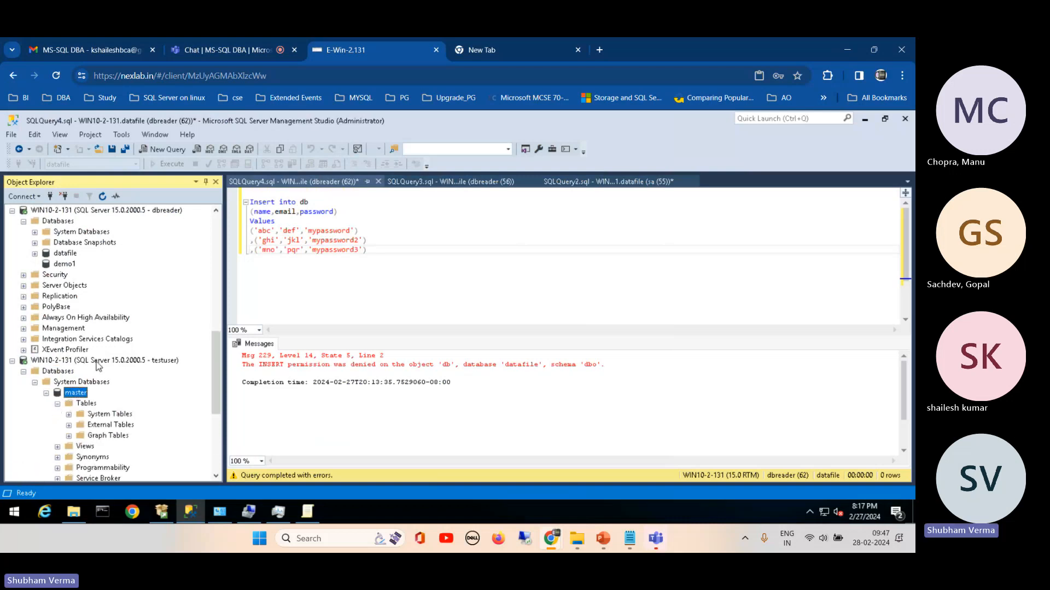
{"action": "left_click", "coordinate": [69, 415]}
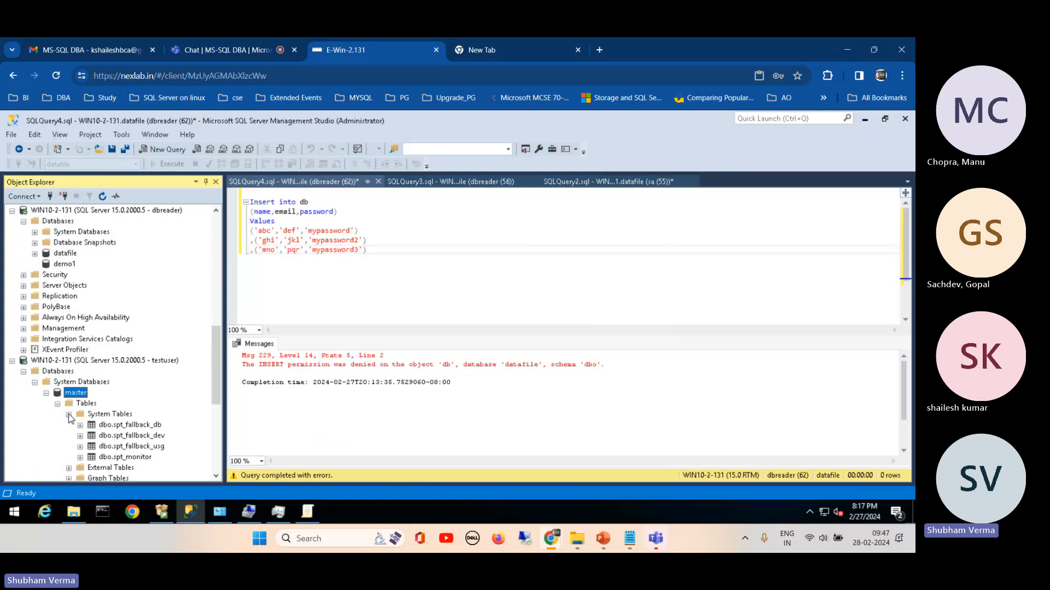
{"action": "left_click", "coordinate": [35, 382]}
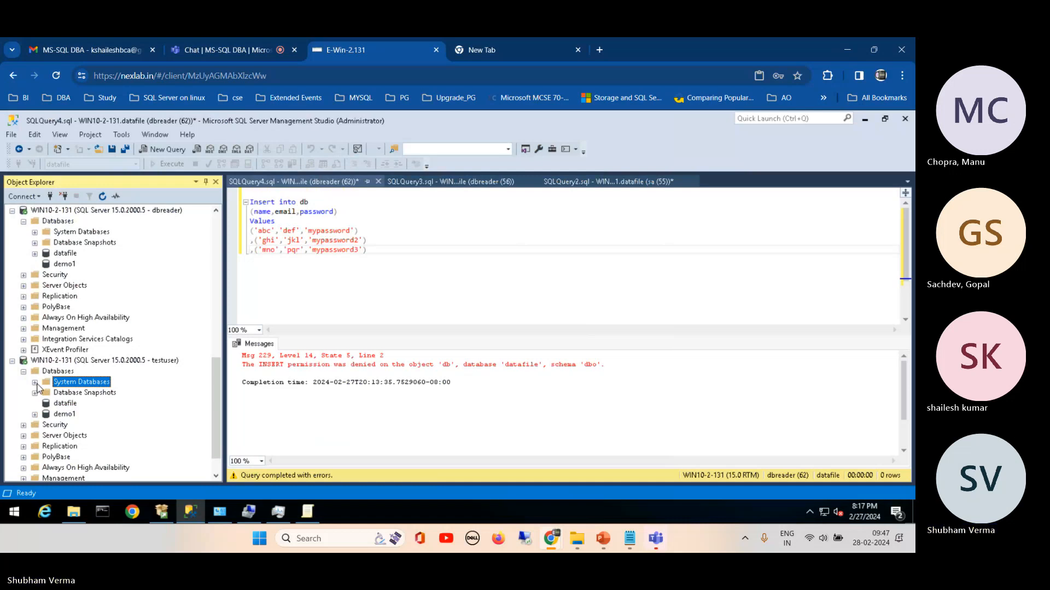
Step: Try to expand the demo1 database under the testuser connection
{"action": "left_click", "coordinate": [35, 414]}
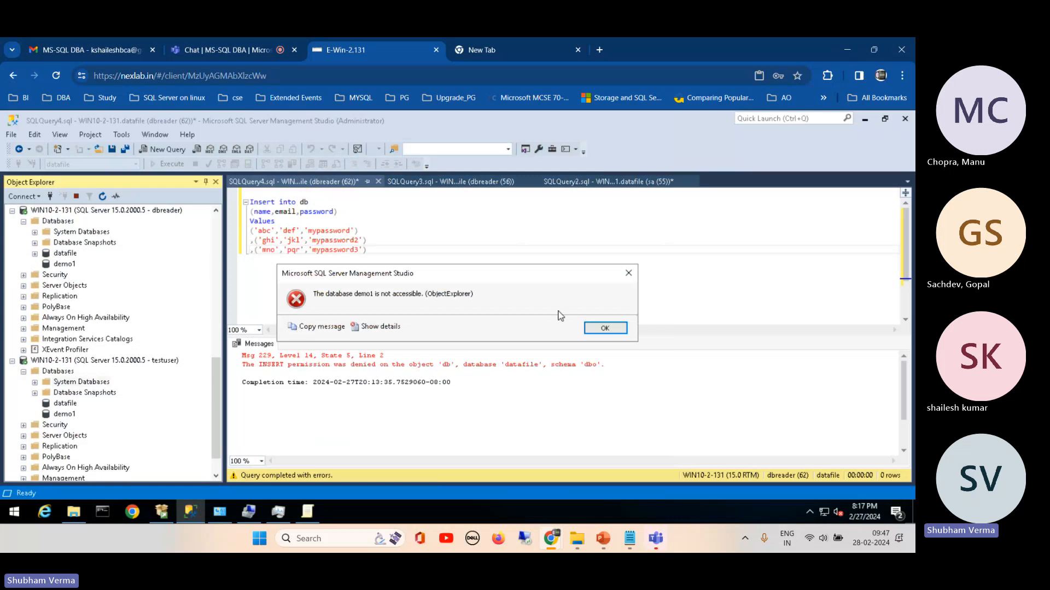
{"action": "left_click", "coordinate": [605, 328]}
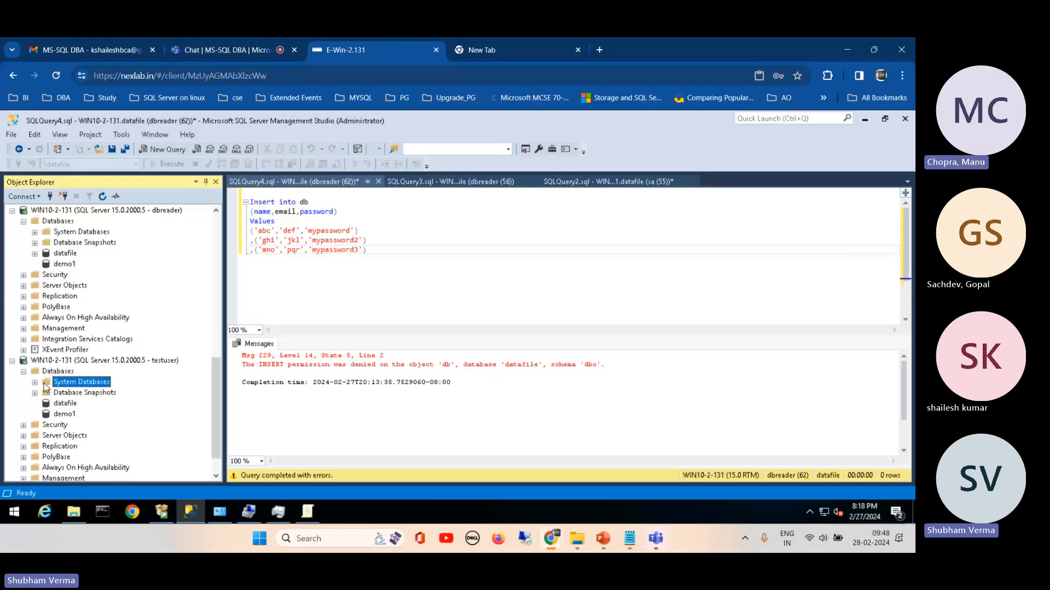
{"action": "mouse_move", "coordinate": [213, 369]}
{"action": "left_mouse_down"}
{"action": "mouse_move", "coordinate": [212, 265]}
{"action": "mouse_move", "coordinate": [218, 351]}
{"action": "left_mouse_up"}
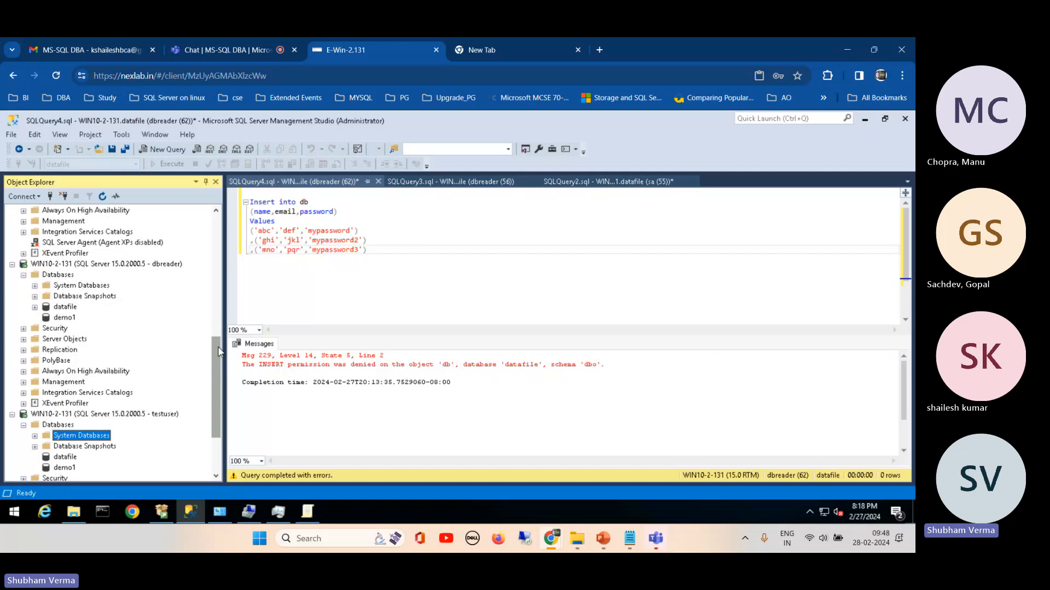
{"action": "left_click_drag", "start_coordinate": [219, 352], "coordinate": [226, 374]}
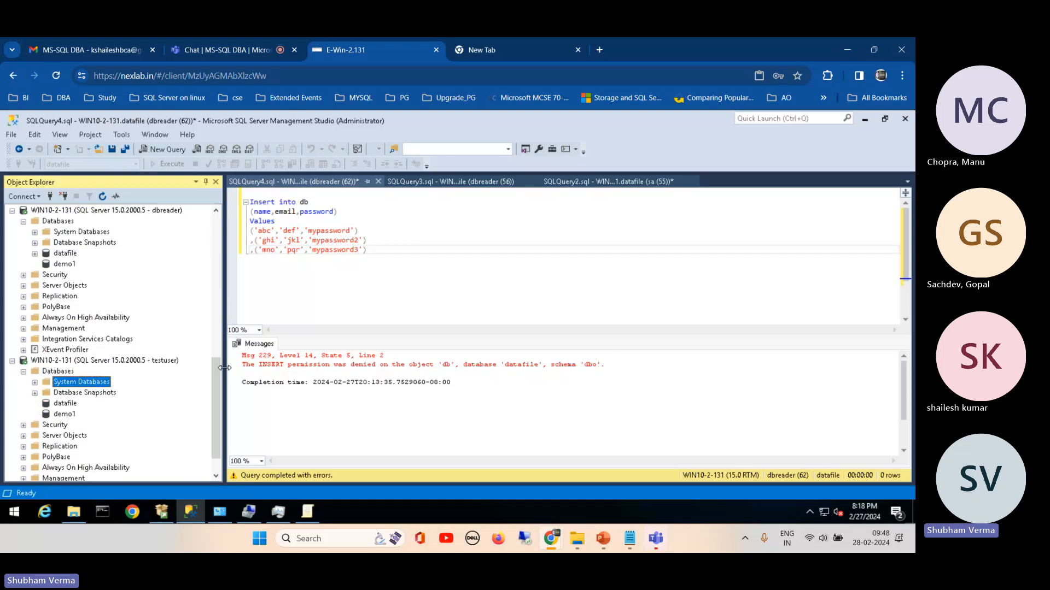
Step: Check testuser's access to the model and msdb system databases, and collapse the system databases folder
{"action": "left_click", "coordinate": [35, 383]}
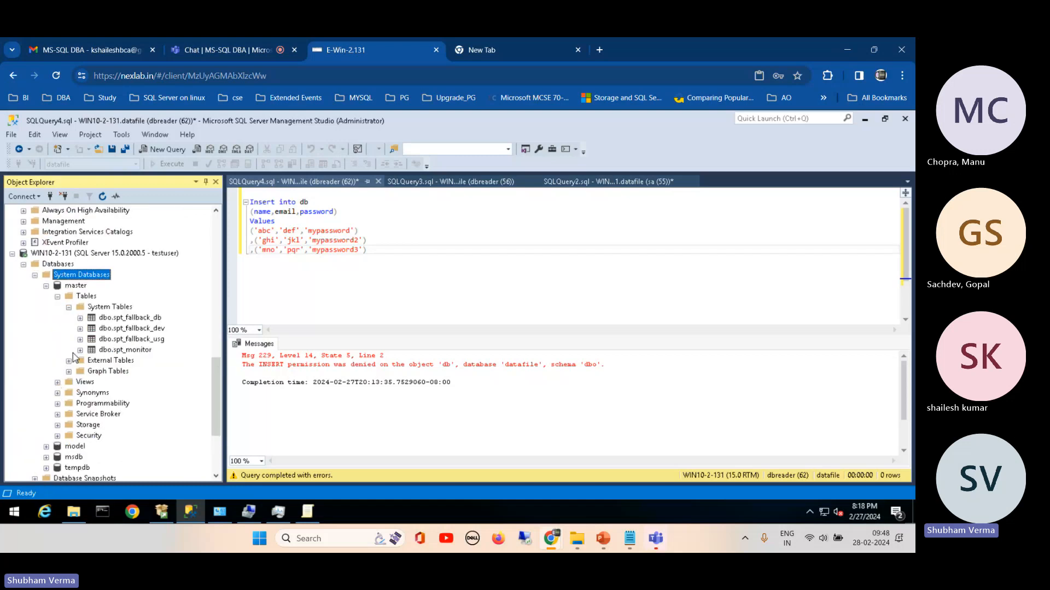
{"action": "left_click", "coordinate": [46, 286]}
{"action": "left_click", "coordinate": [46, 328]}
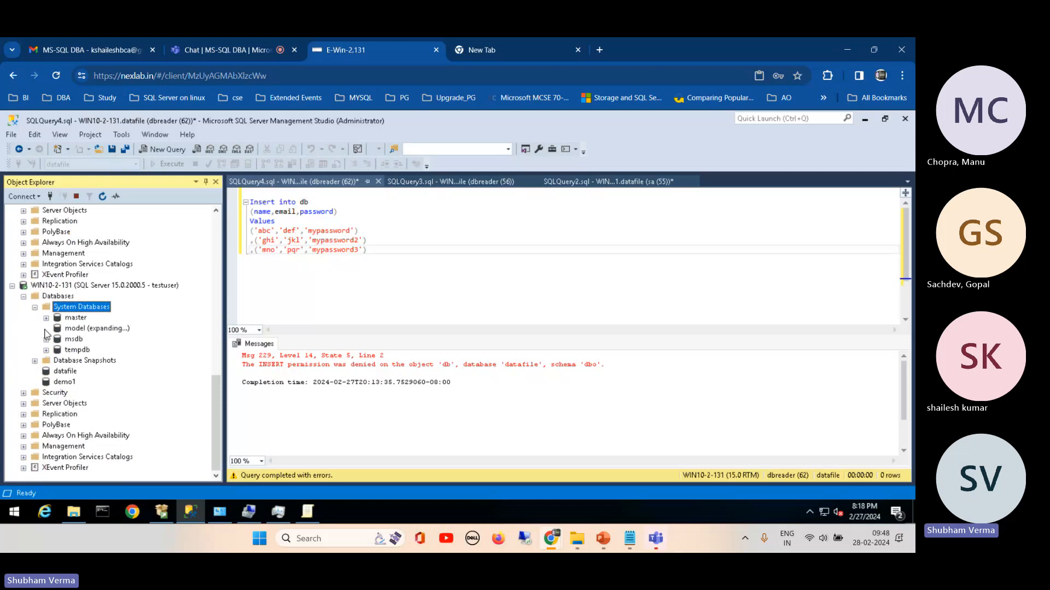
{"action": "left_click", "coordinate": [604, 328]}
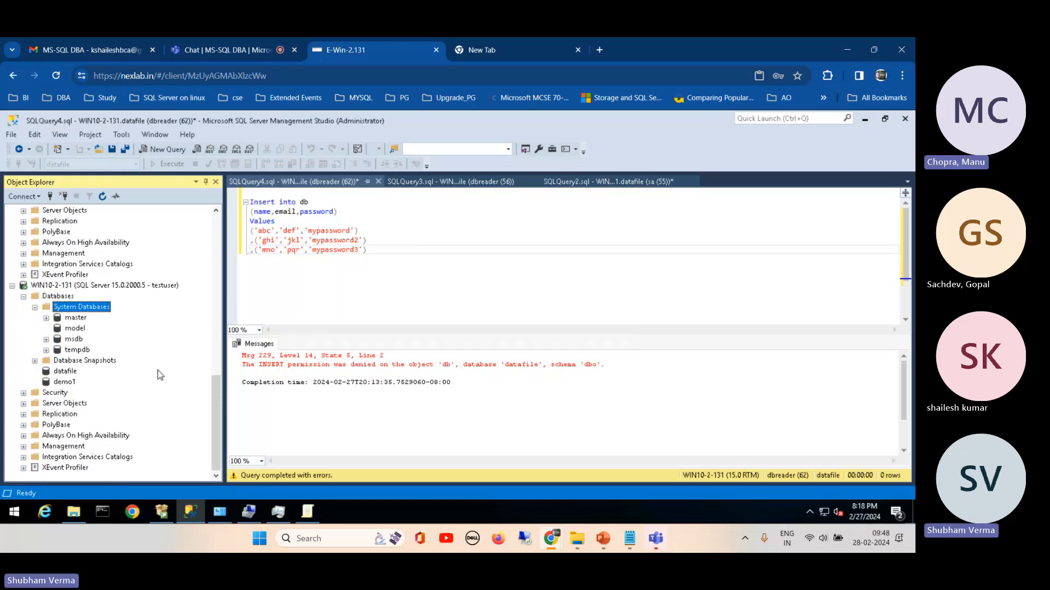
{"action": "left_click", "coordinate": [47, 340]}
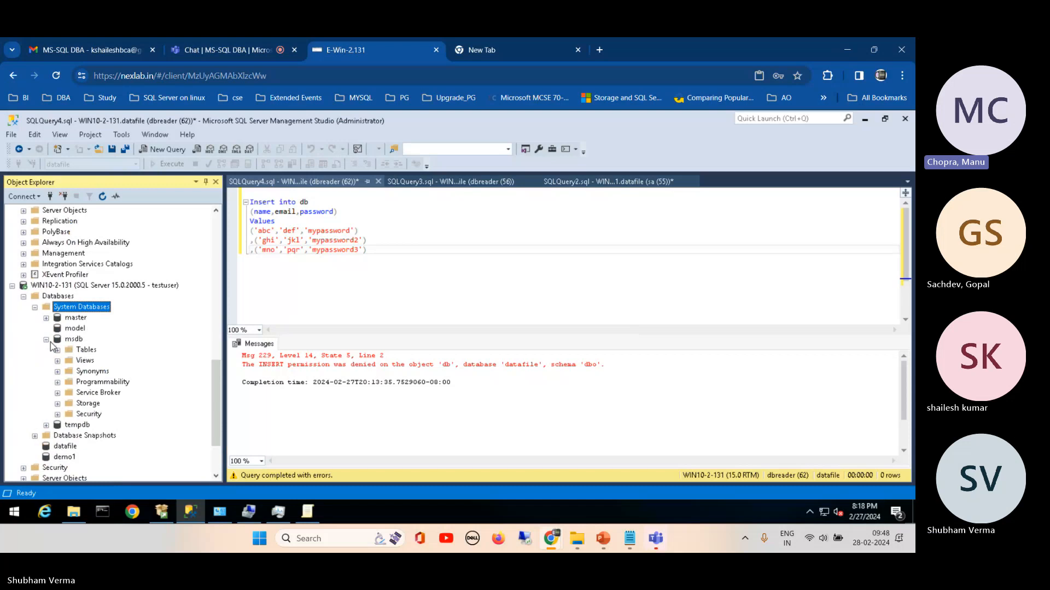
{"action": "left_click", "coordinate": [46, 339]}
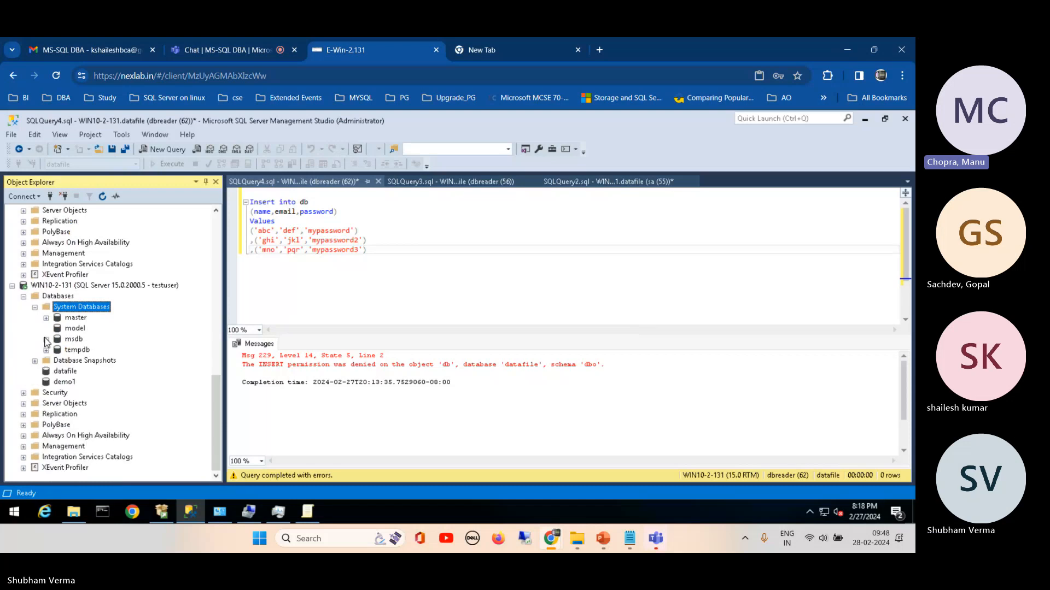
{"action": "left_click", "coordinate": [35, 309]}
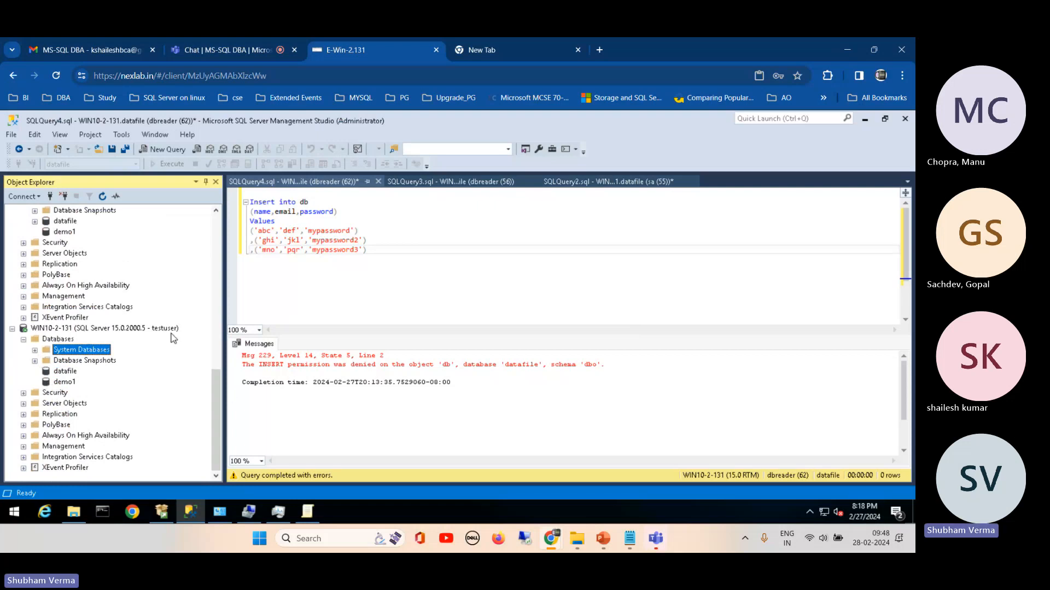
Step: Show the contents of the master database under testuser's system databases again and collapse the folder
{"action": "left_click", "coordinate": [35, 350]}
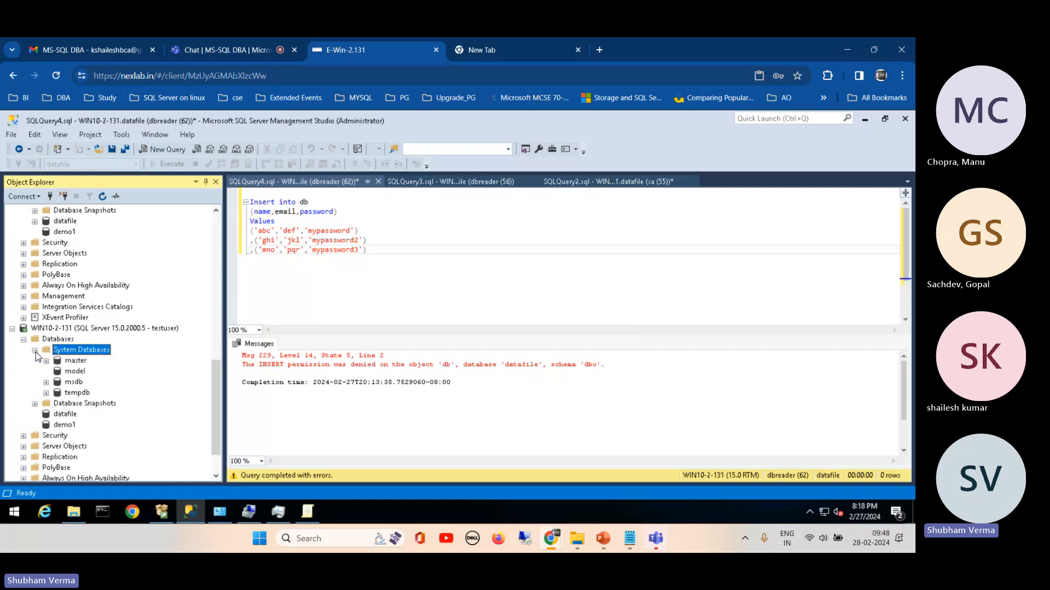
{"action": "left_click", "coordinate": [46, 361]}
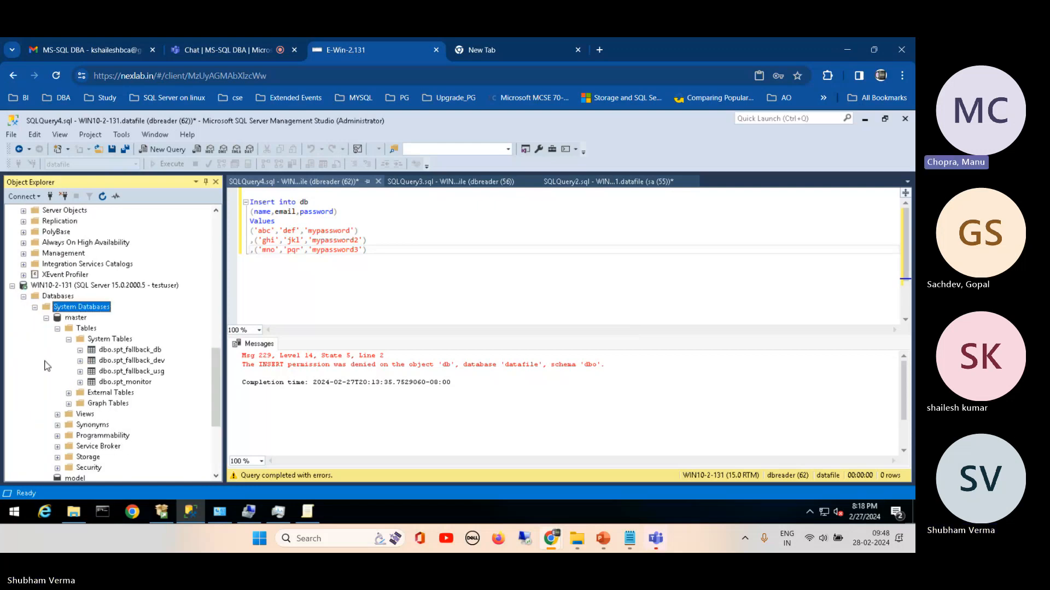
{"action": "left_click", "coordinate": [36, 308]}
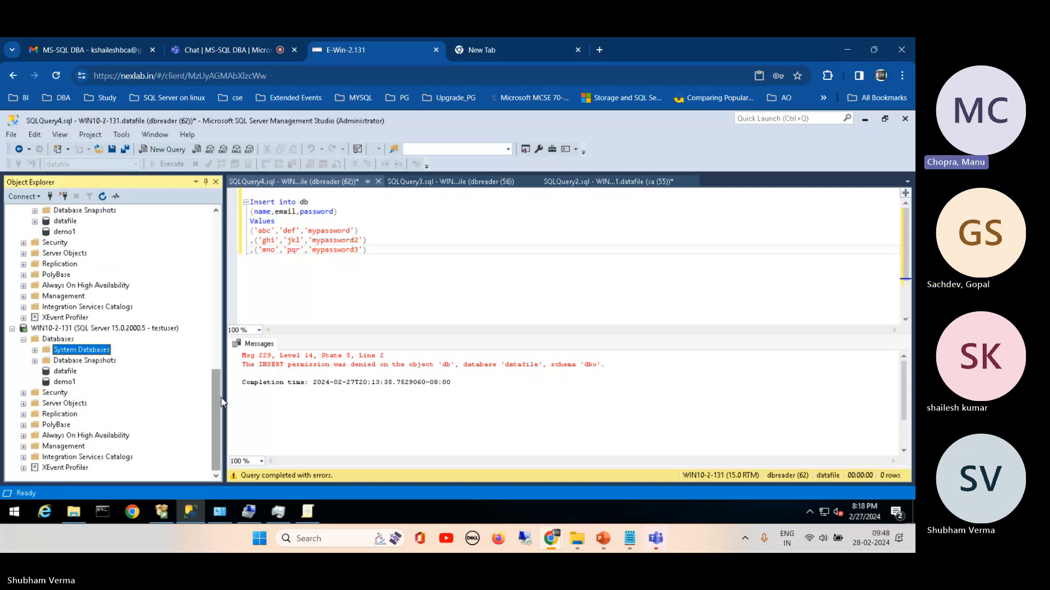
Step: Expand the datafile database under the dbreader connection and select the dbreader user among its security users
{"action": "left_click_drag", "start_coordinate": [222, 402], "coordinate": [222, 385]}
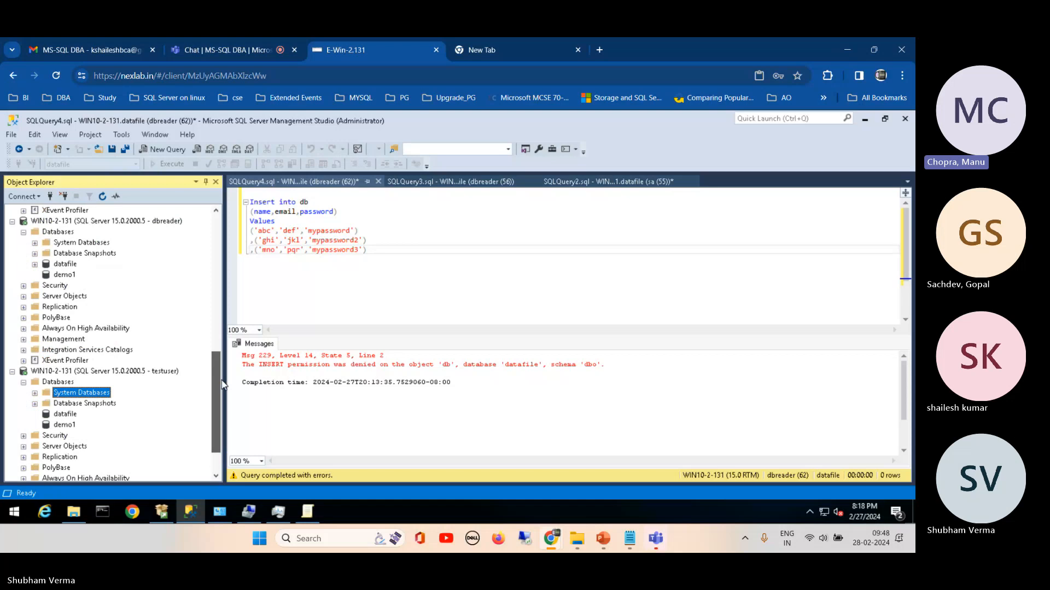
{"action": "left_click", "coordinate": [34, 264]}
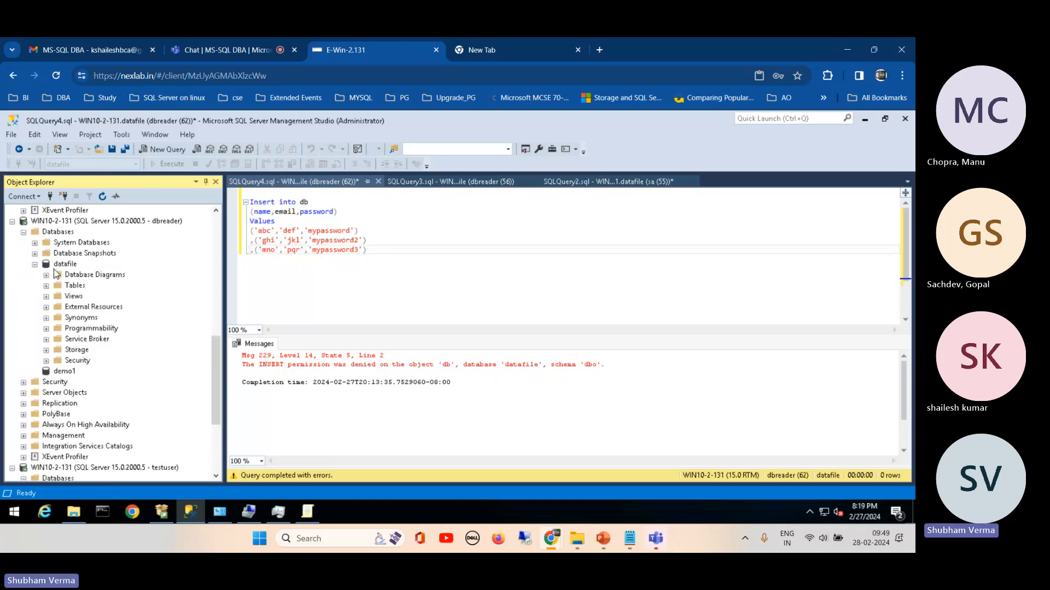
{"action": "left_click_drag", "start_coordinate": [214, 354], "coordinate": [219, 314]}
{"action": "left_click", "coordinate": [162, 308]}
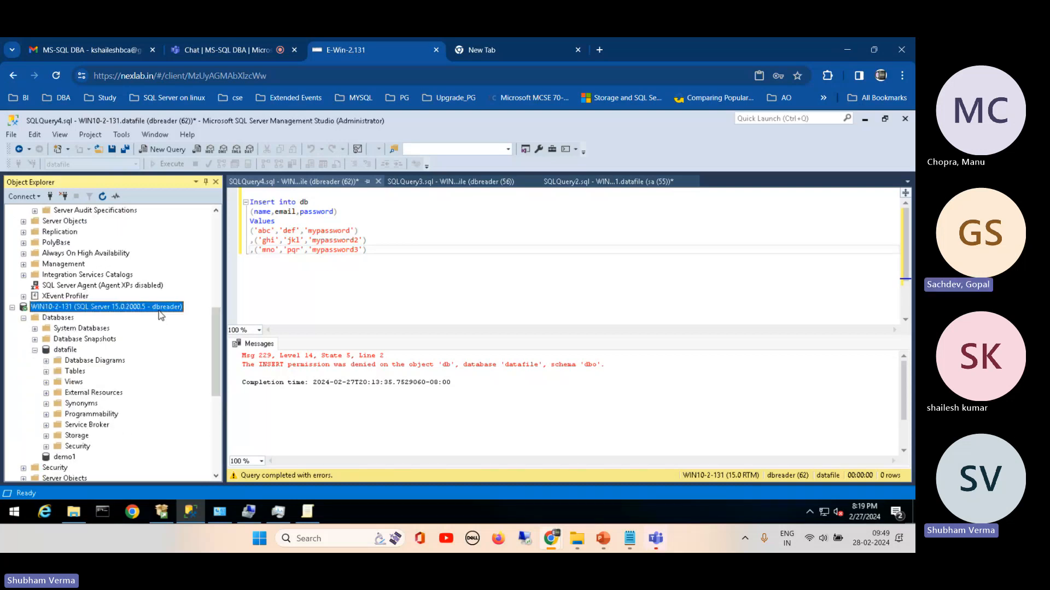
{"action": "scroll", "coordinate": [218, 331], "scroll_direction": "down", "scroll_amount": 2}
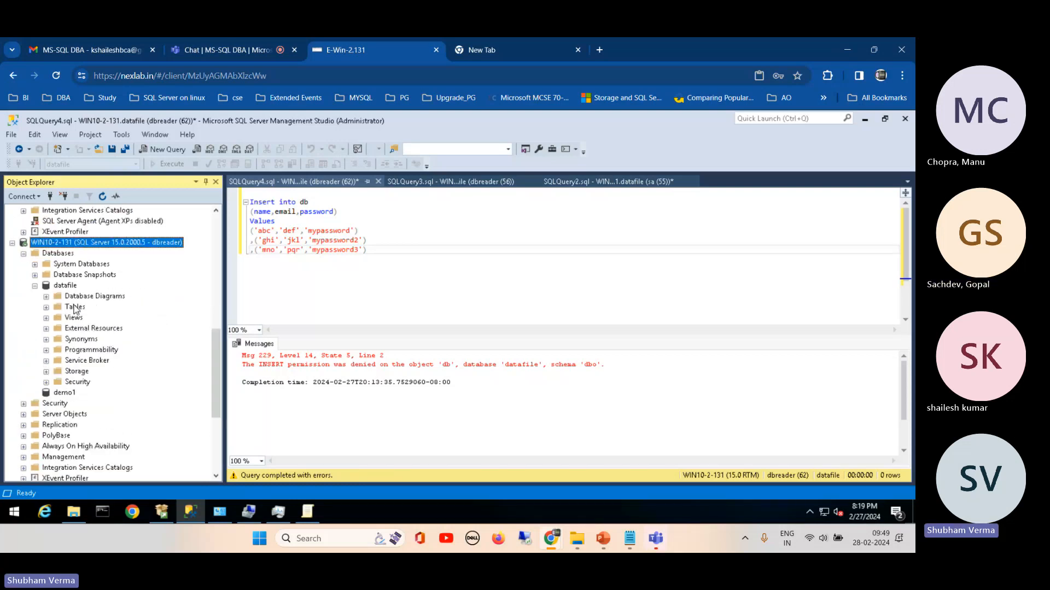
{"action": "left_click", "coordinate": [35, 286]}
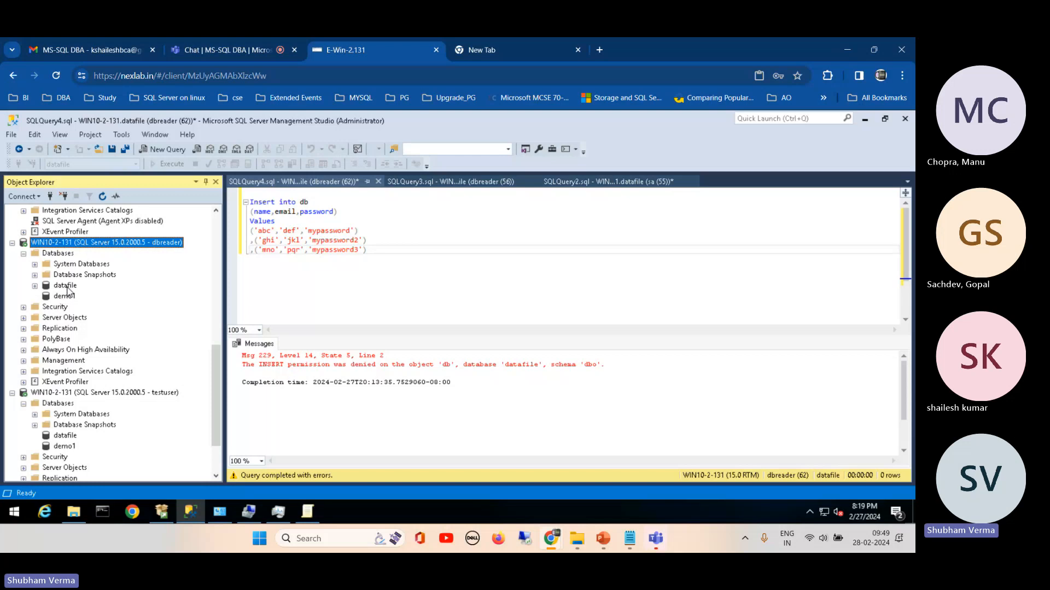
{"action": "left_click", "coordinate": [35, 286]}
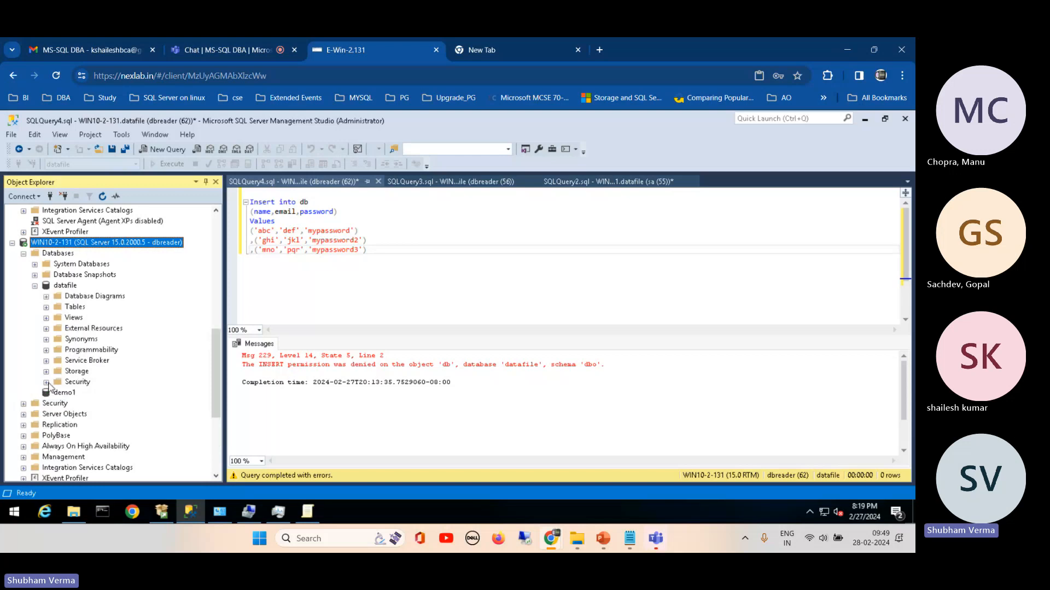
{"action": "left_click", "coordinate": [46, 383]}
{"action": "left_click", "coordinate": [57, 382]}
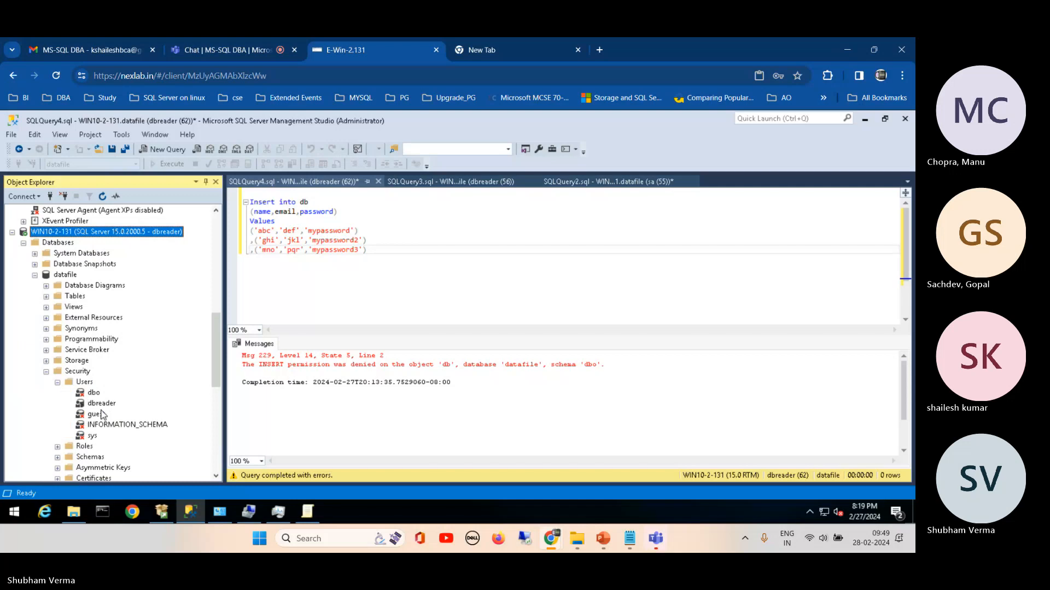
{"action": "left_click", "coordinate": [100, 404]}
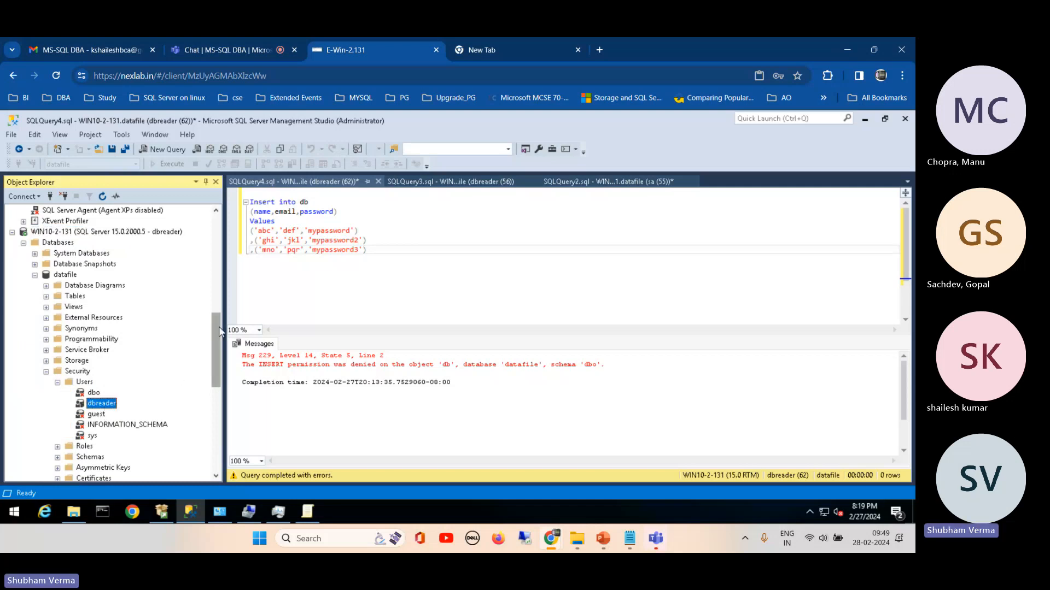
Step: Select the testuser connection and collapse the users and security folders of datafile under the dbreader connection
{"action": "left_click_drag", "start_coordinate": [219, 327], "coordinate": [215, 398]}
{"action": "left_click", "coordinate": [156, 371]}
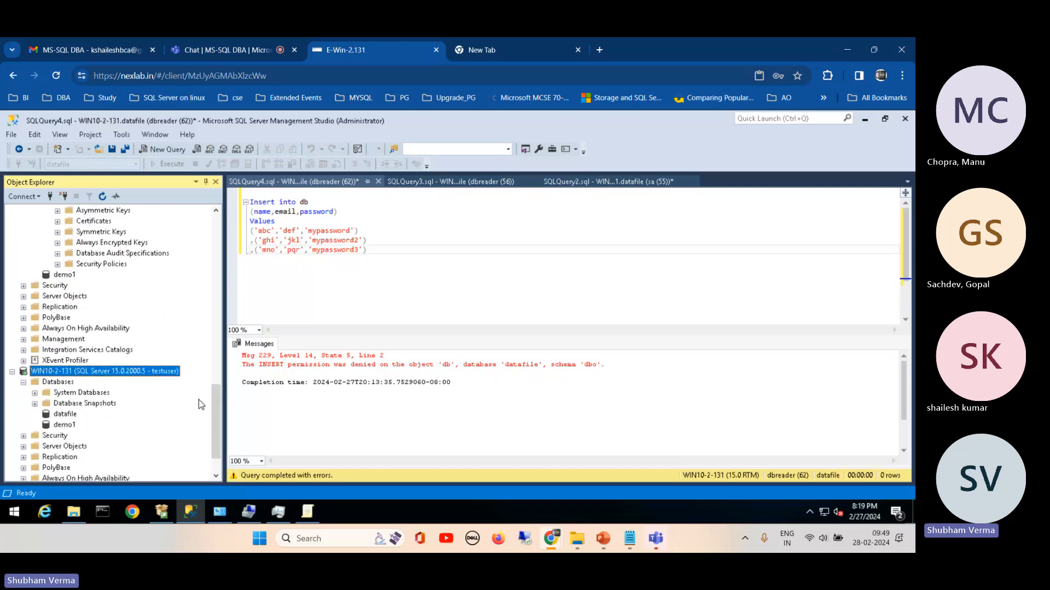
{"action": "left_click_drag", "start_coordinate": [216, 443], "coordinate": [216, 395]}
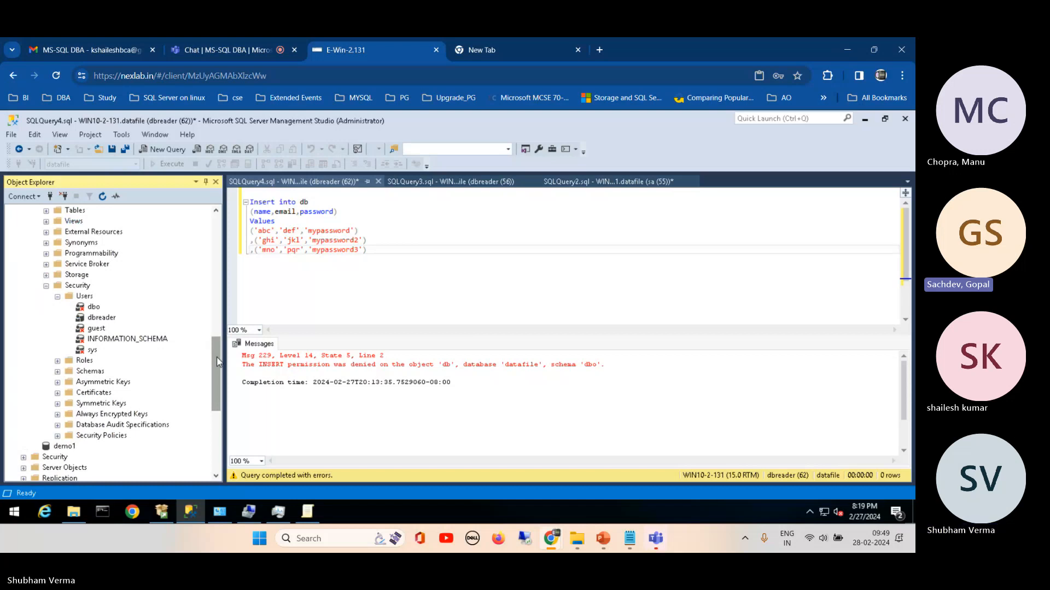
{"action": "left_click", "coordinate": [57, 296]}
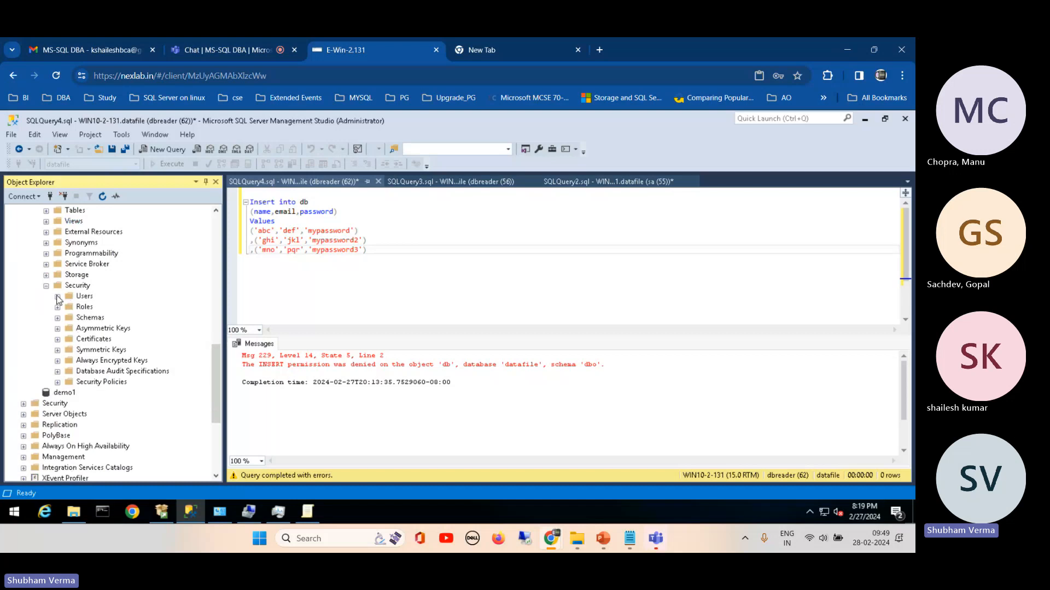
{"action": "left_click", "coordinate": [46, 286]}
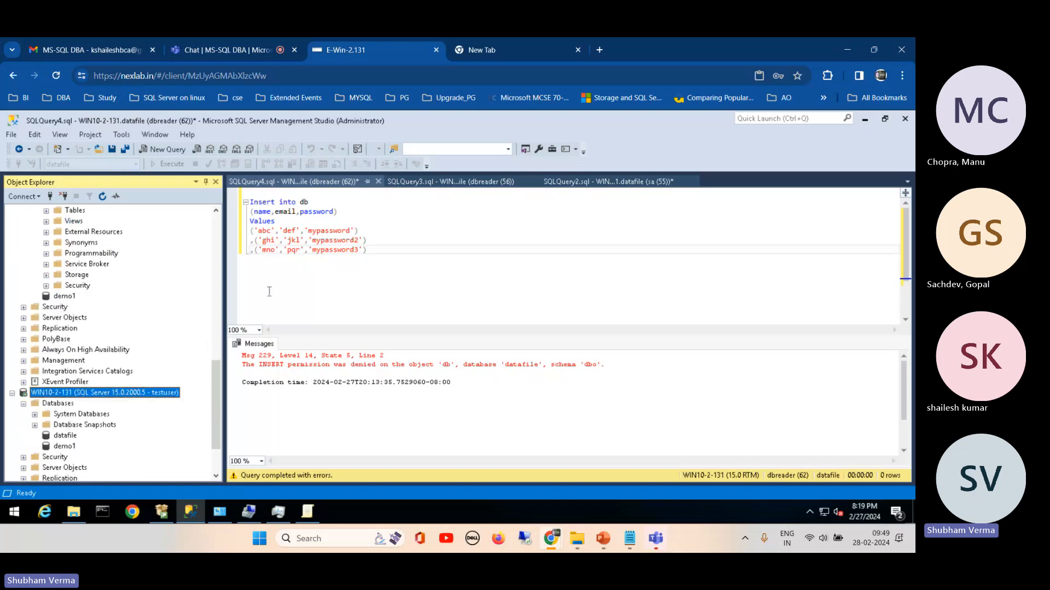
{"action": "left_click", "coordinate": [263, 250]}
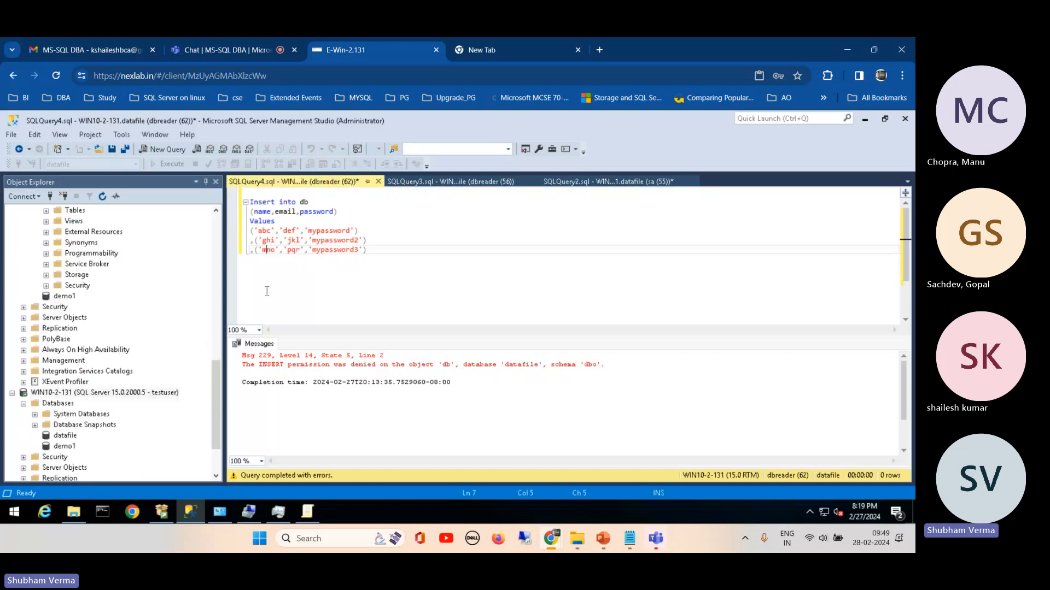
{"action": "left_click", "coordinate": [385, 252]}
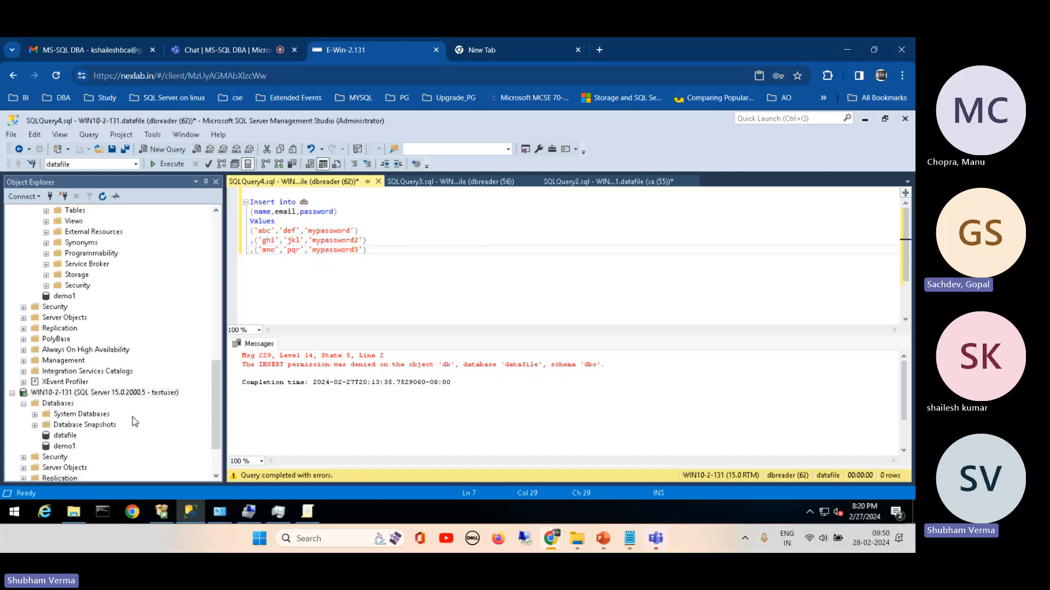
Step: Select datafile under the testuser connection, and briefly expand its system databases to review the master database
{"action": "left_click", "coordinate": [57, 437]}
{"action": "left_click_drag", "start_coordinate": [58, 446], "coordinate": [35, 415]}
{"action": "left_click", "coordinate": [34, 414]}
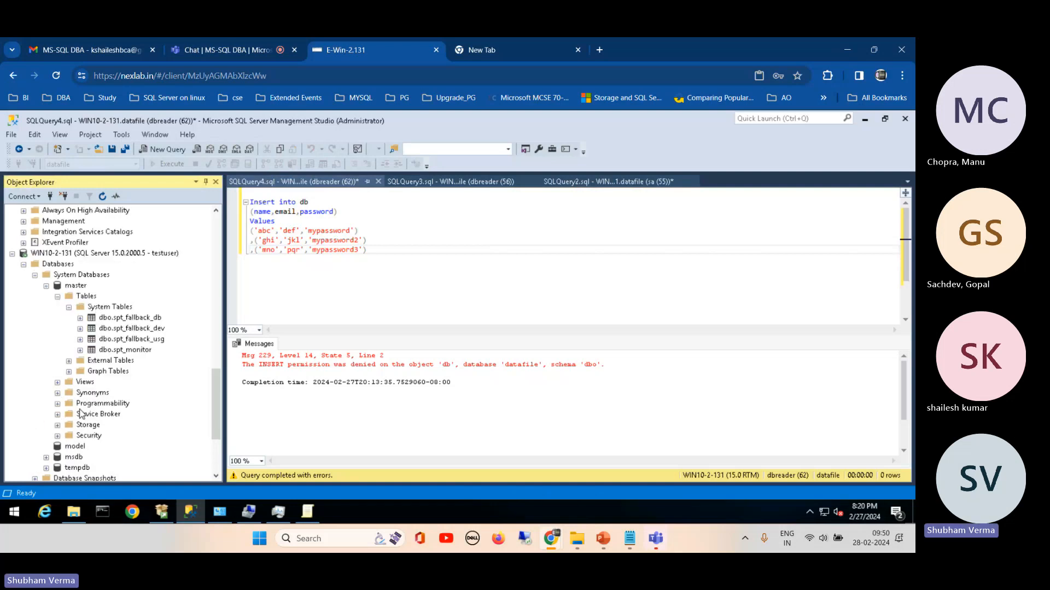
{"action": "left_click", "coordinate": [35, 275]}
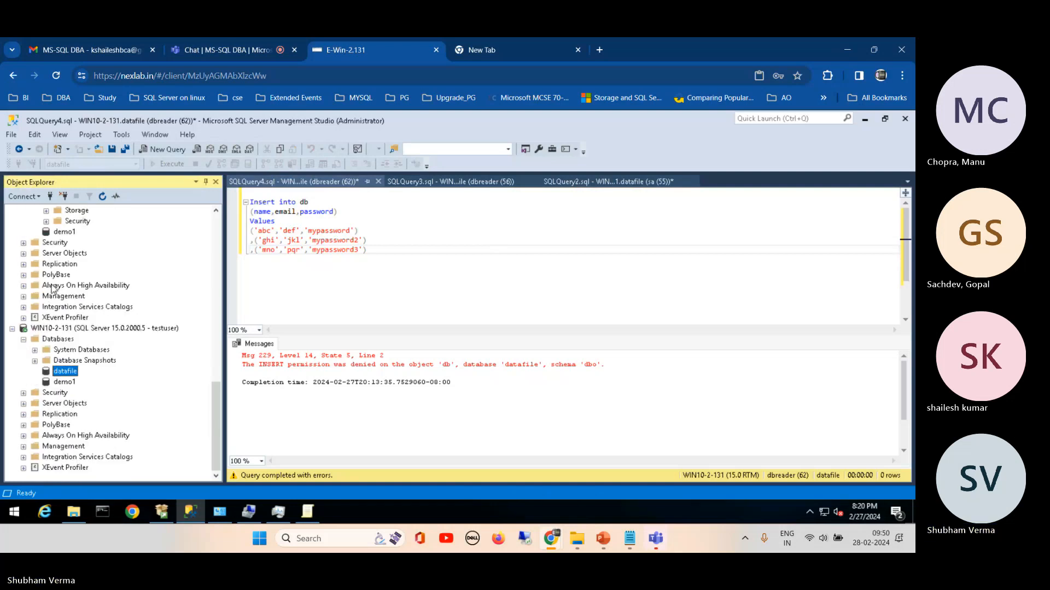
Step: Expand the system databases under the testuser connection, collapse the master database and select model
{"action": "left_click", "coordinate": [34, 350]}
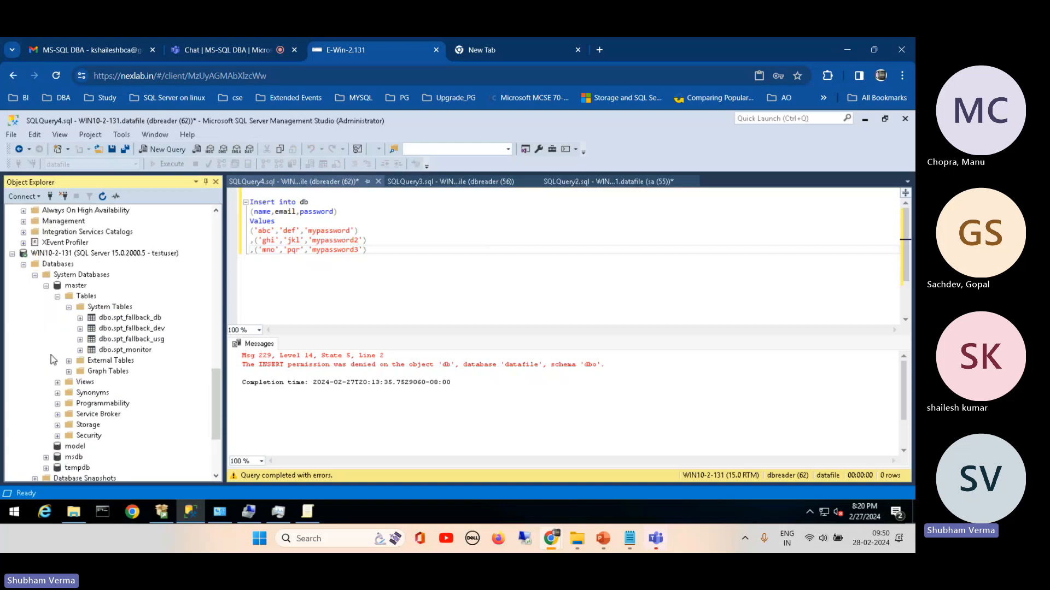
{"action": "left_click", "coordinate": [46, 286]}
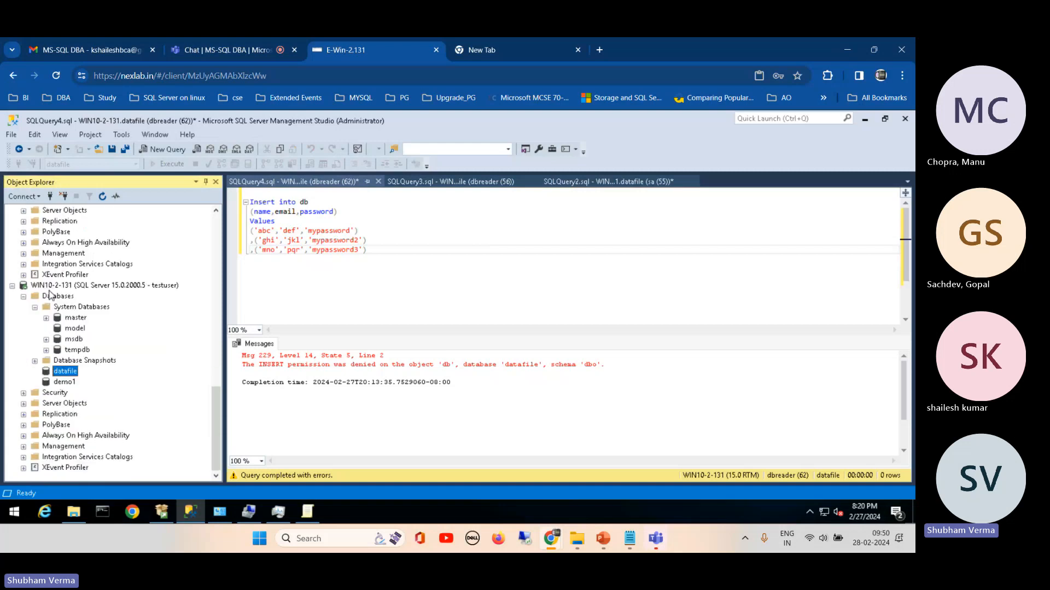
{"action": "left_click", "coordinate": [70, 329]}
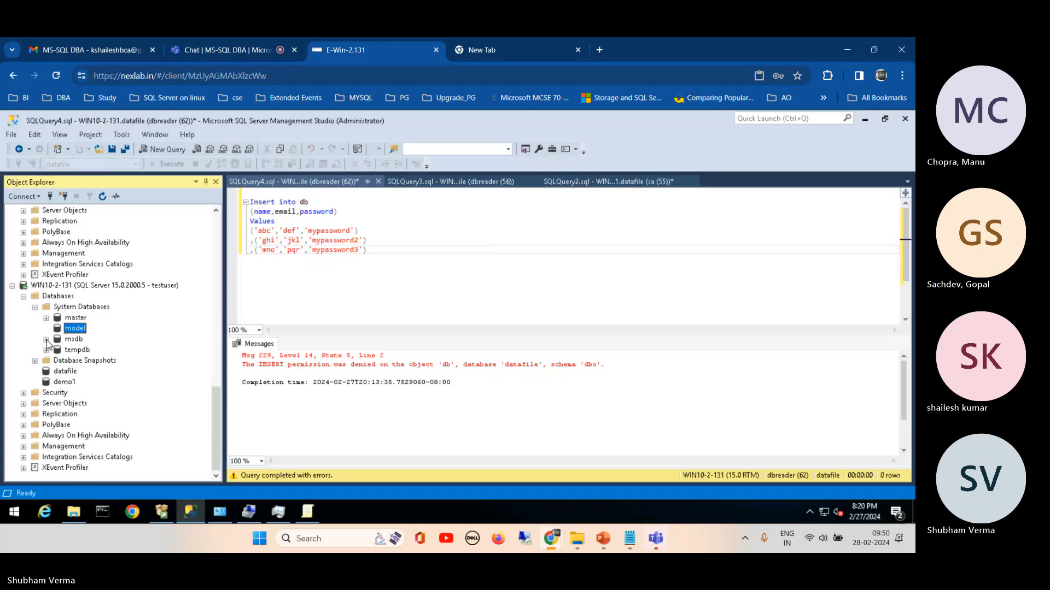
Step: Open a new query on the master database under the testuser connection
{"action": "left_click", "coordinate": [74, 319]}
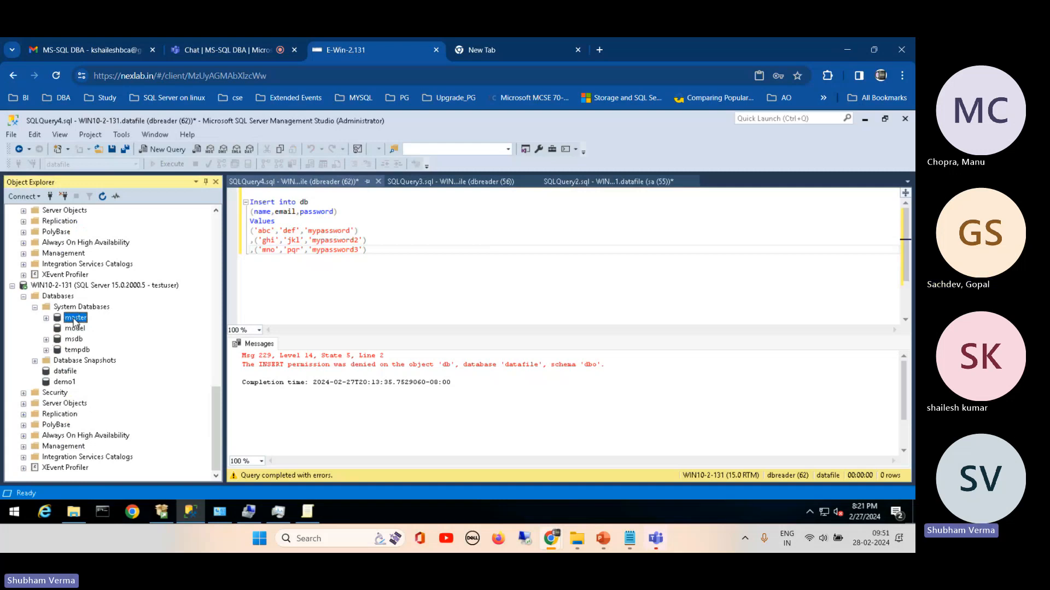
{"action": "right_click", "coordinate": [75, 320]}
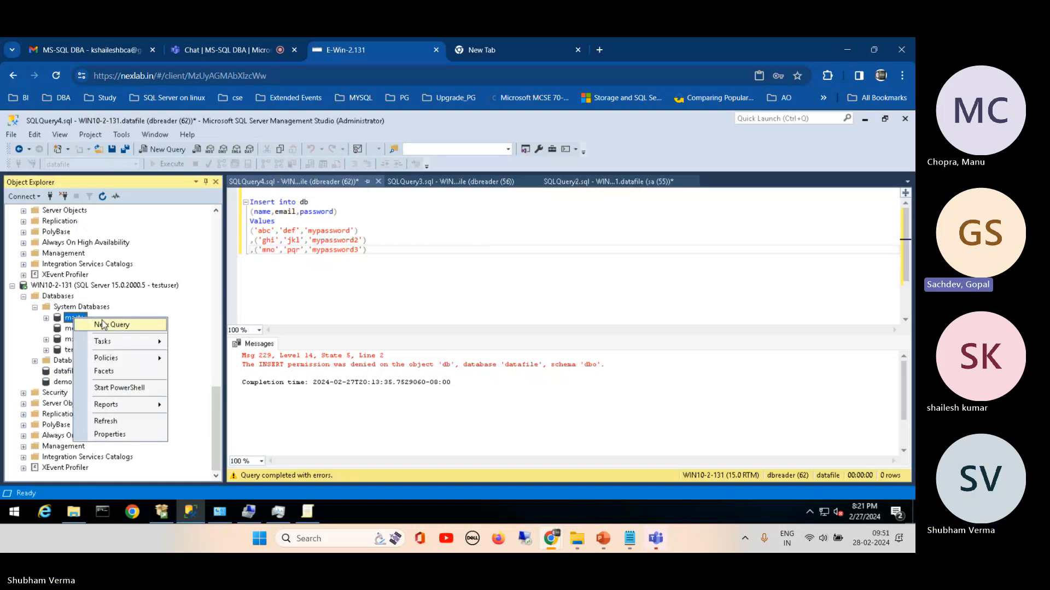
{"action": "left_click", "coordinate": [103, 325]}
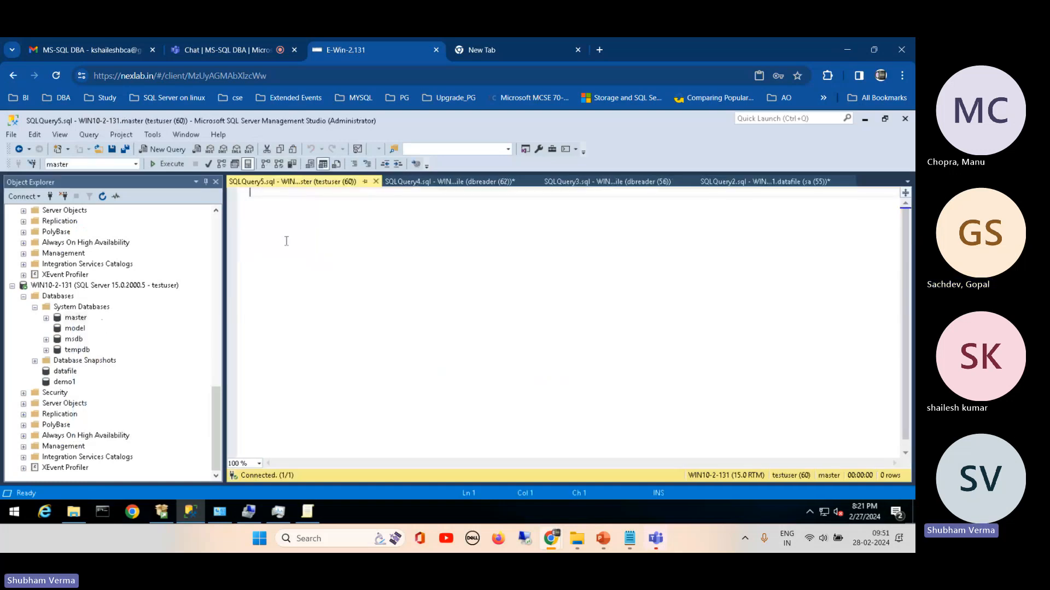
Step: Copy the CREATE table db statement from the sa query into the testuser query on master and execute it
{"action": "left_click", "coordinate": [451, 181]}
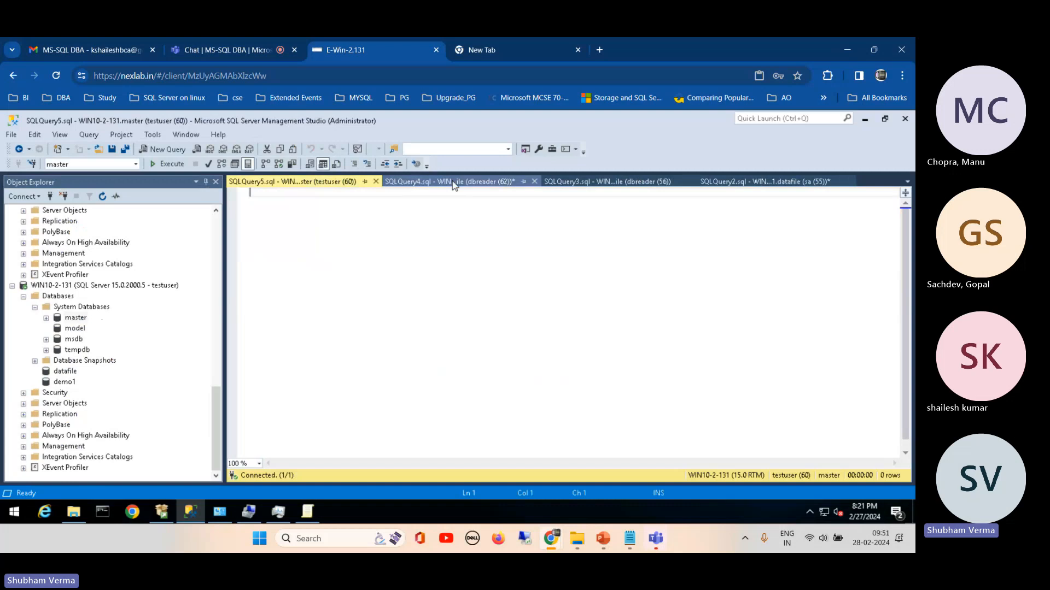
{"action": "left_click", "coordinate": [568, 181]}
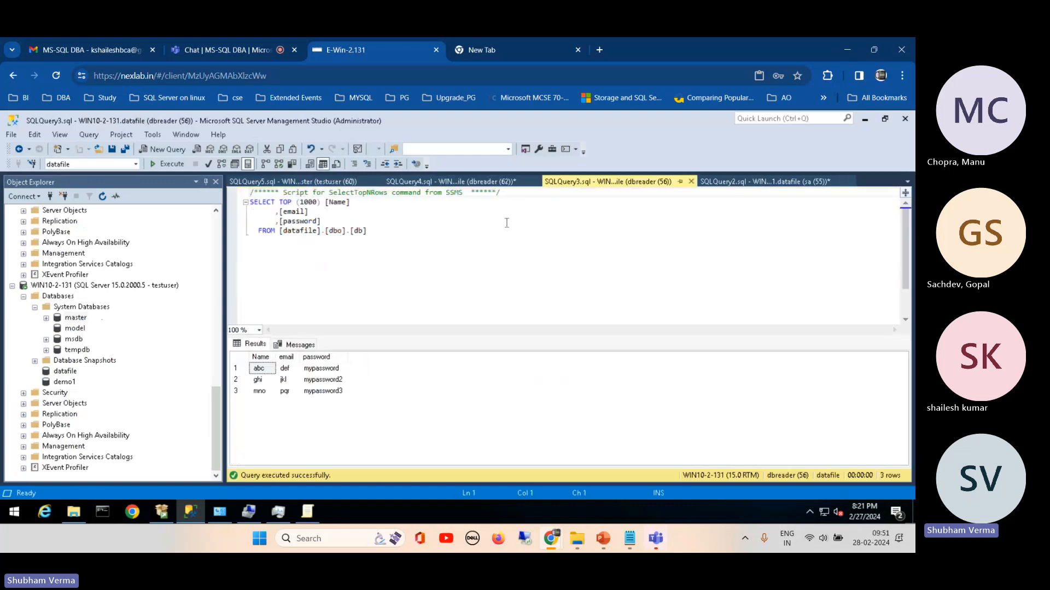
{"action": "left_click", "coordinate": [427, 185]}
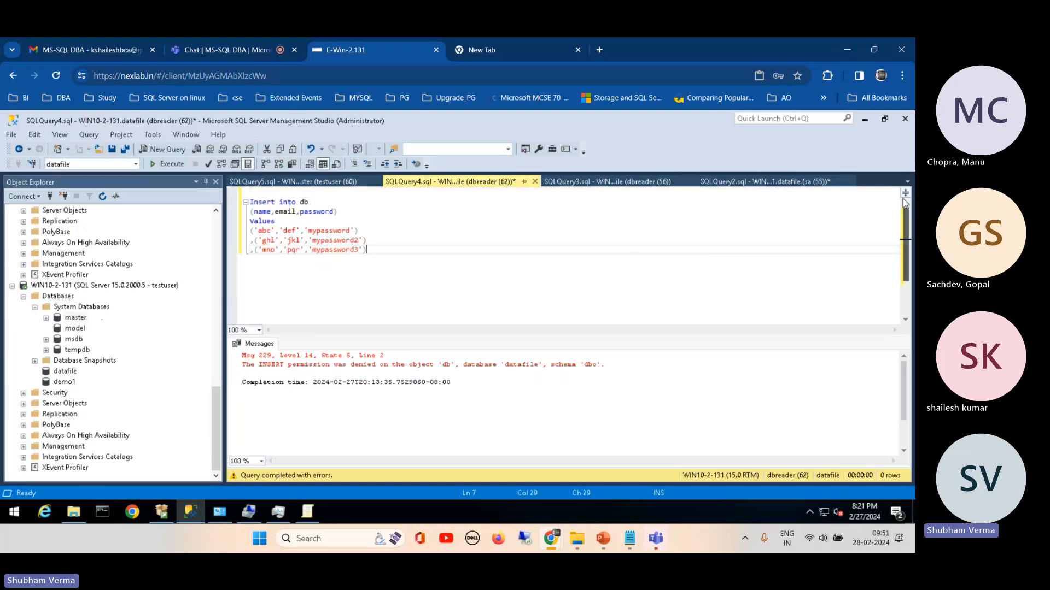
{"action": "left_click", "coordinate": [764, 181]}
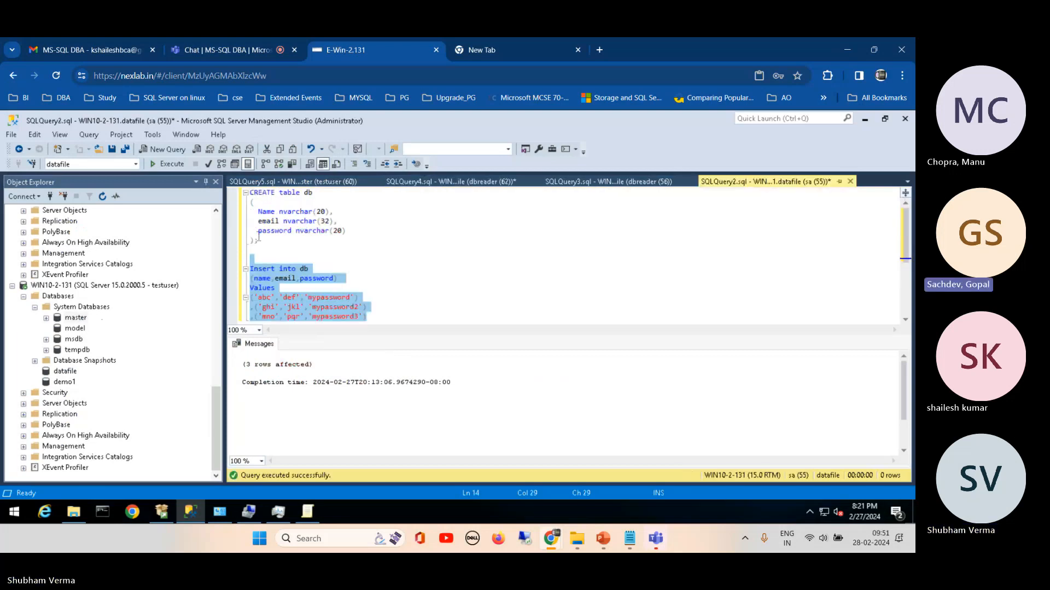
{"action": "left_click_drag", "start_coordinate": [258, 241], "coordinate": [235, 200]}
{"action": "key", "text": "ctrl+c"}
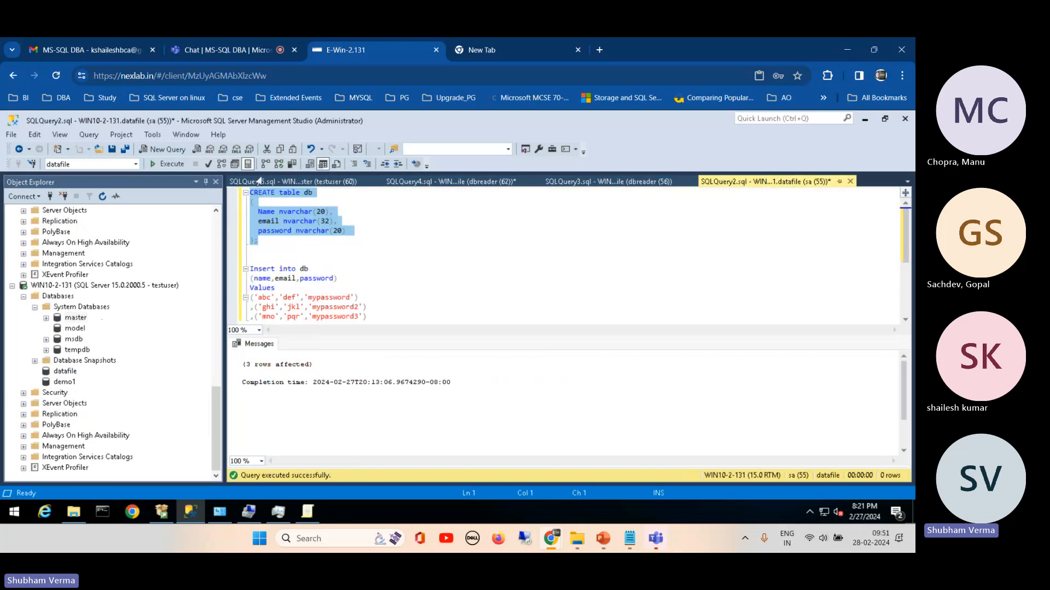
{"action": "left_click", "coordinate": [279, 182]}
{"action": "key", "text": "ctrl+v"}
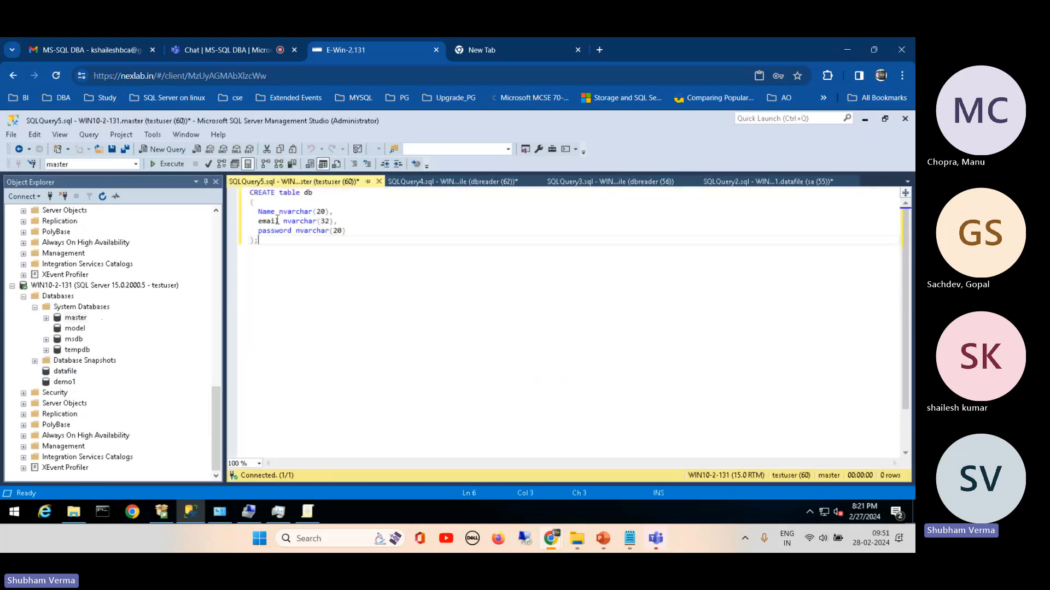
{"action": "left_click", "coordinate": [167, 164]}
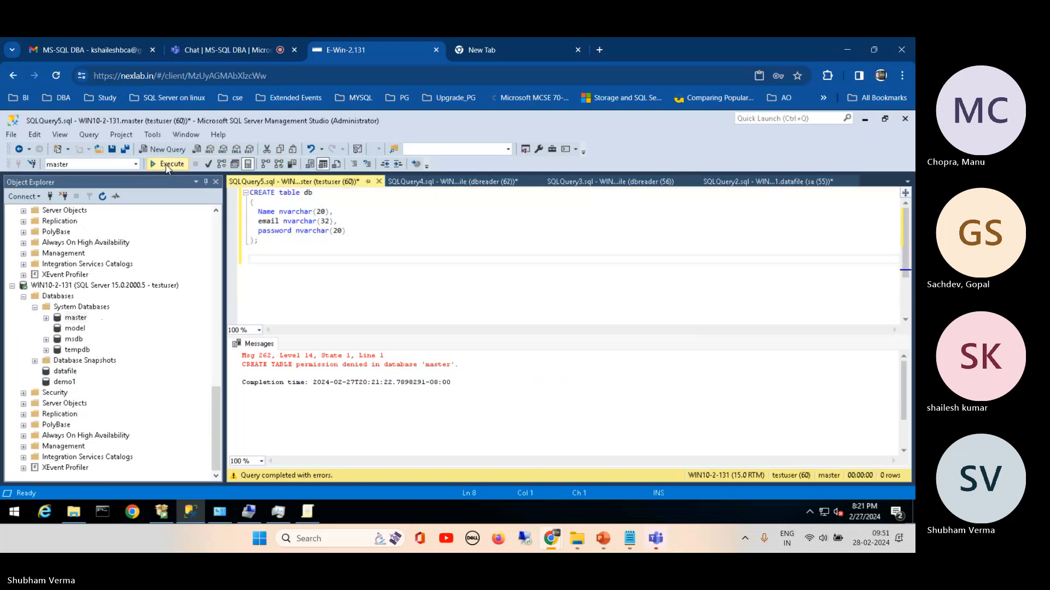
{"action": "key", "text": "Return"}
{"action": "type", "text": "select @fge"}
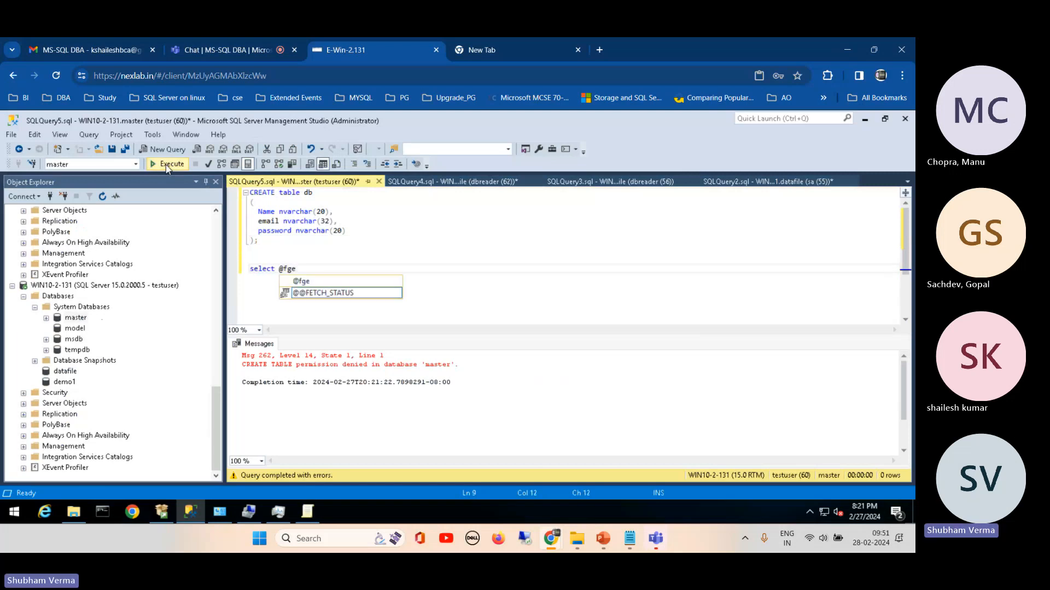
{"action": "key", "text": "BackSpace"}
{"action": "key", "text": "BackSpace"}
{"action": "key", "text": "BackSpace"}
{"action": "type", "text": "g"}
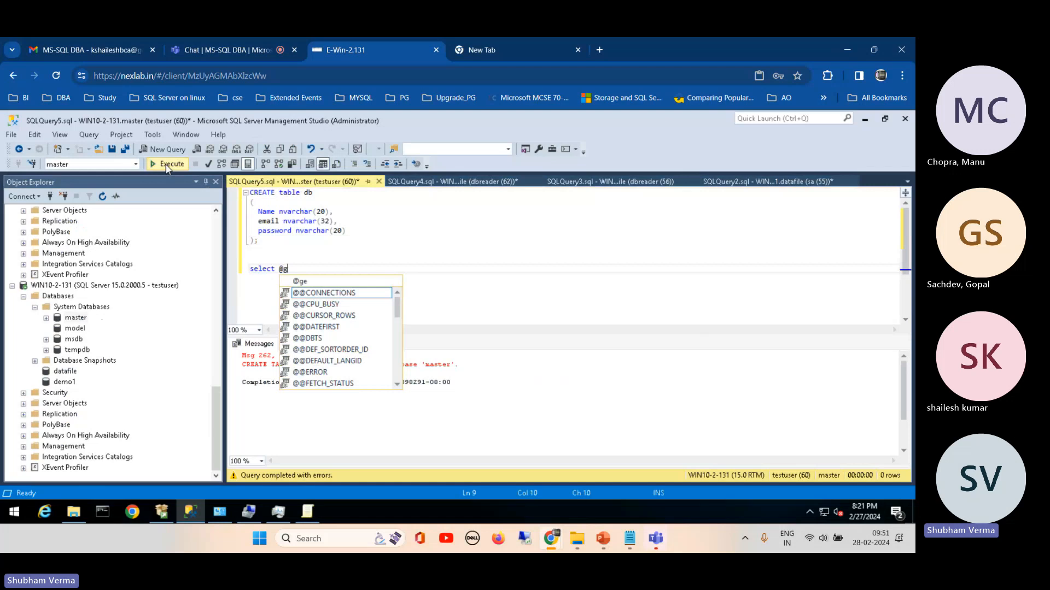
{"action": "type", "text": "etdatetime"}
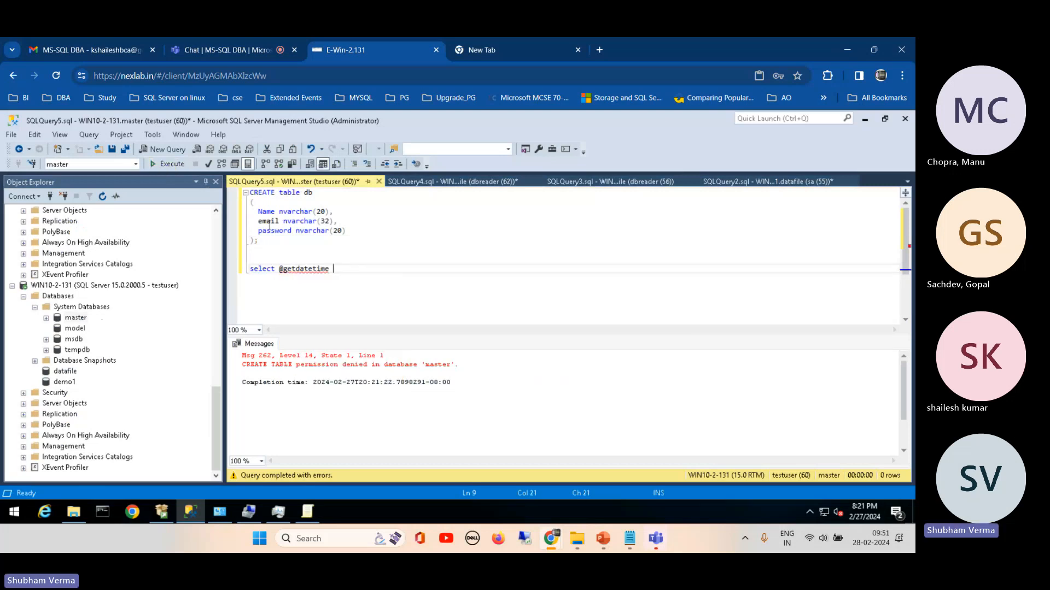
{"action": "mouse_move", "coordinate": [284, 267]}
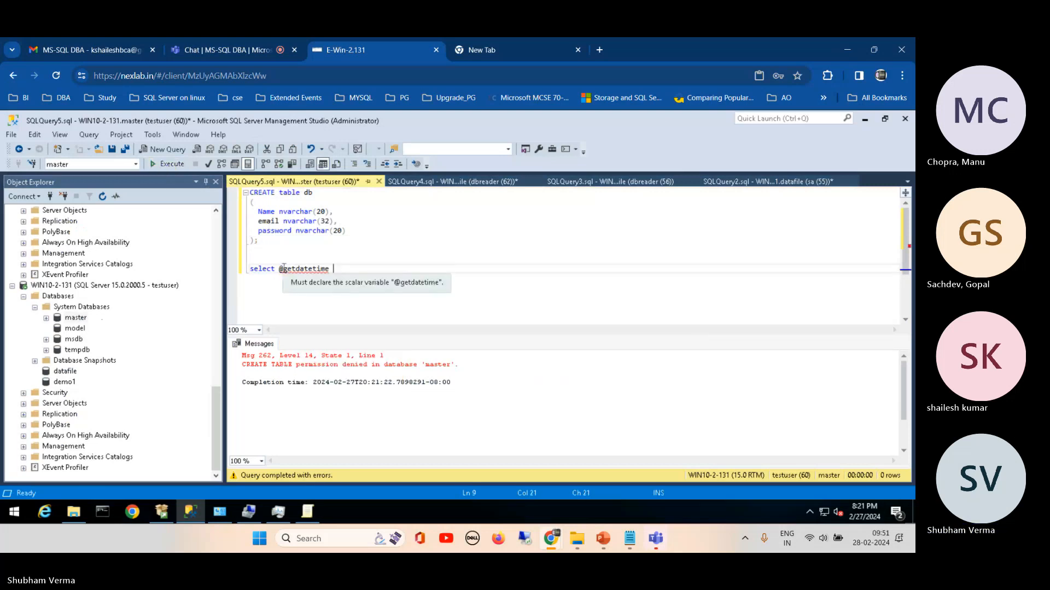
{"action": "left_click", "coordinate": [313, 269]}
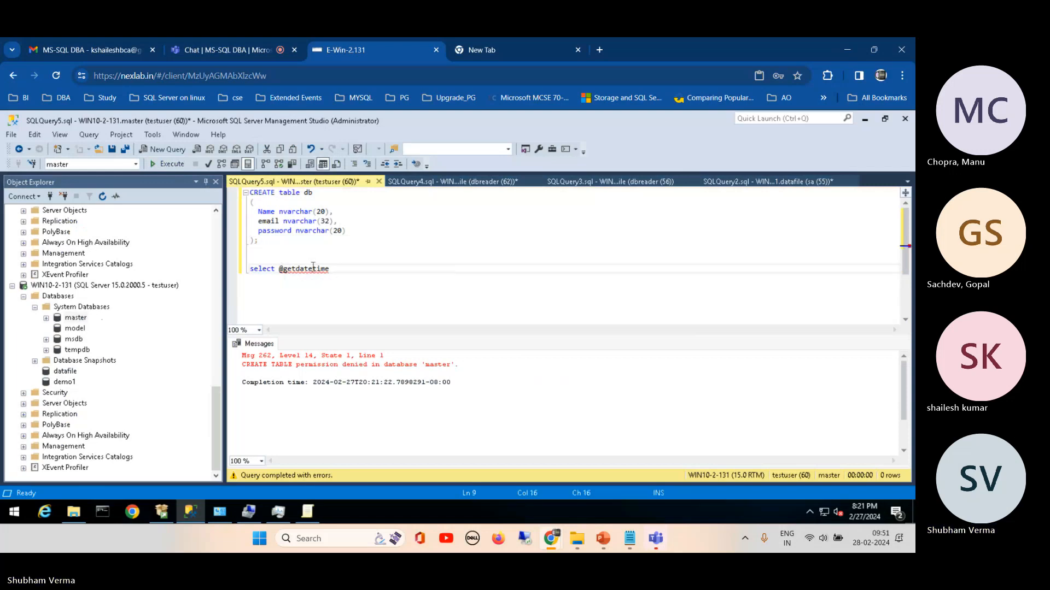
{"action": "key", "text": "Delete"}
{"action": "key", "text": "Delete"}
{"action": "key", "text": "Delete"}
{"action": "key", "text": "Delete"}
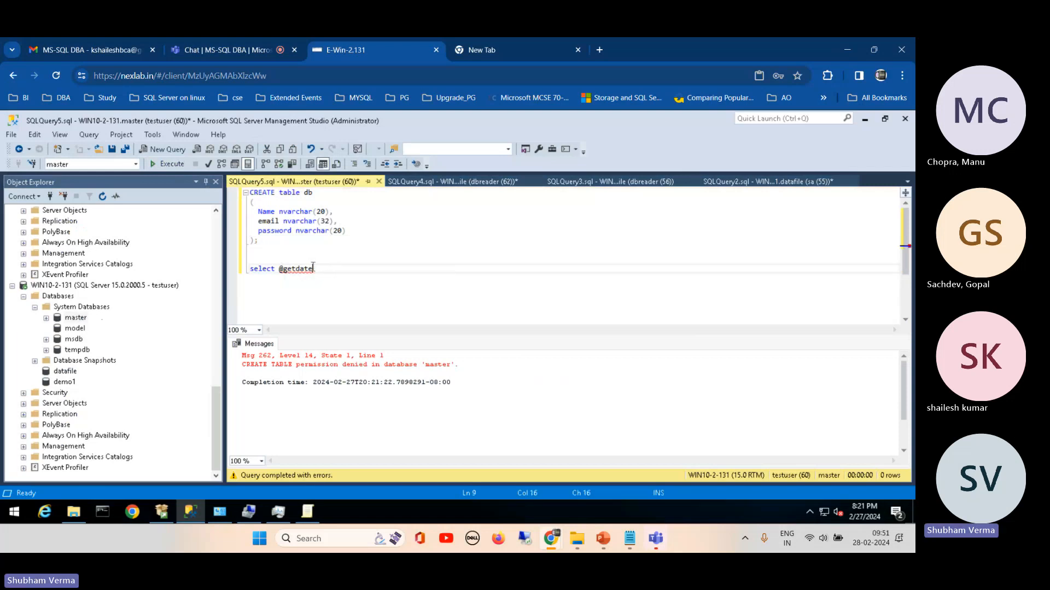
{"action": "mouse_move", "coordinate": [288, 273]}
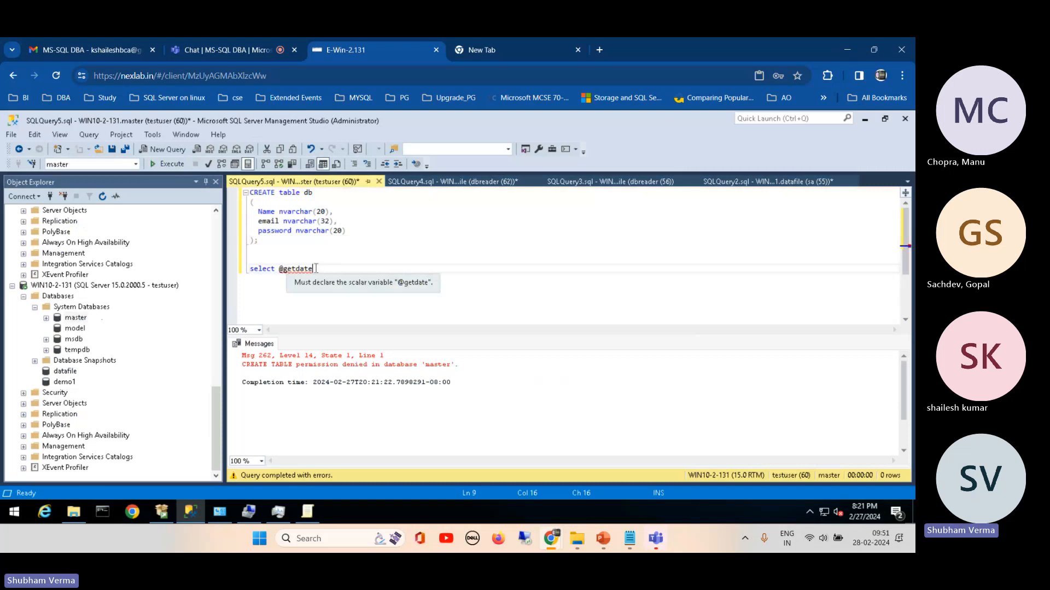
{"action": "key", "text": "BackSpace"}
{"action": "key", "text": "BackSpace"}
{"action": "key", "text": "BackSpace"}
{"action": "key", "text": "BackSpace"}
{"action": "key", "text": "BackSpace"}
{"action": "key", "text": "BackSpace"}
{"action": "key", "text": "BackSpace"}
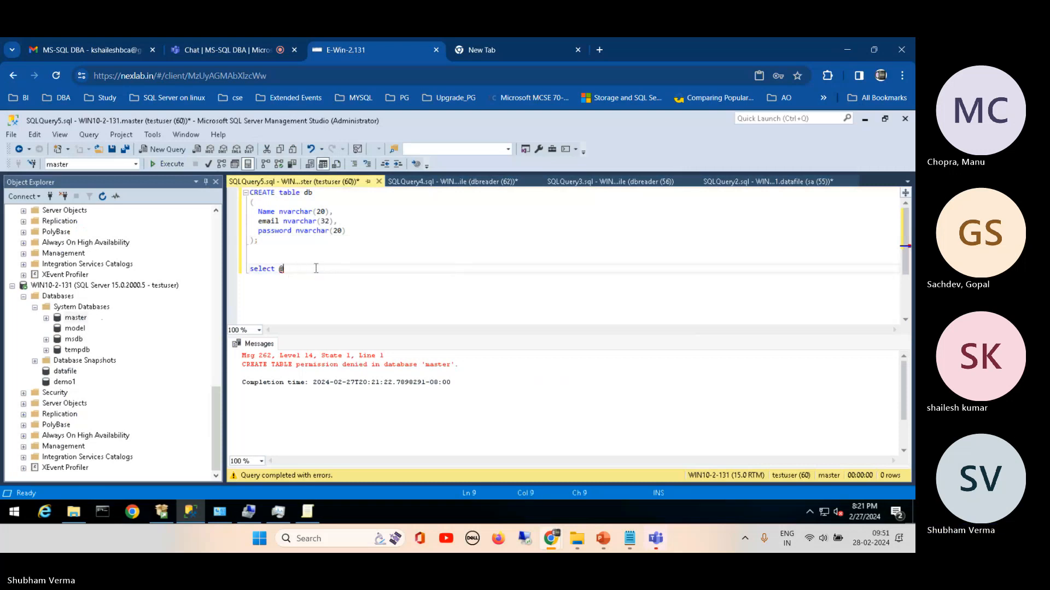
{"action": "type", "text": "time"}
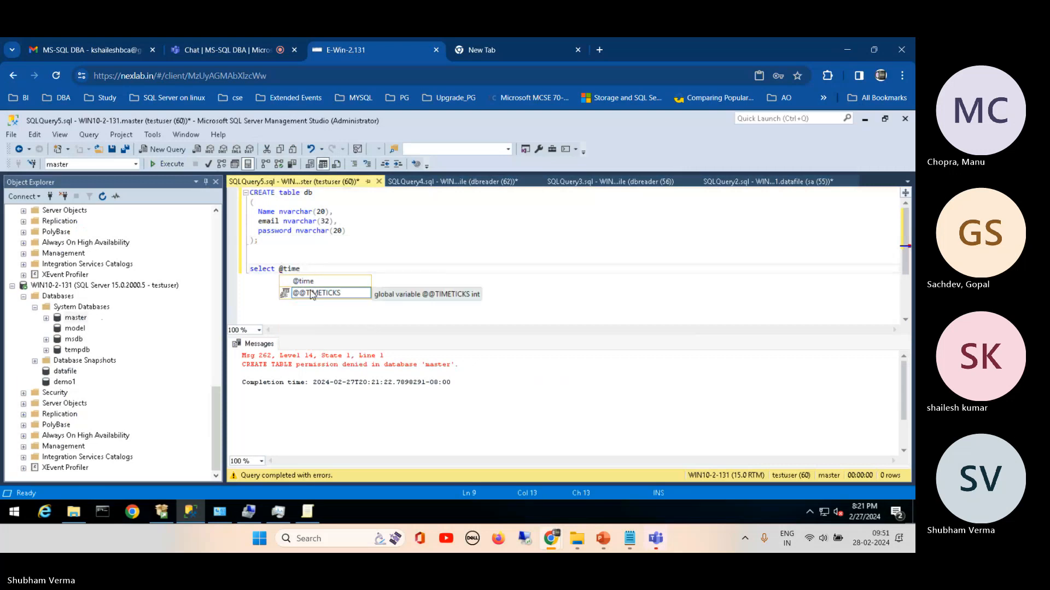
{"action": "key", "text": "Escape"}
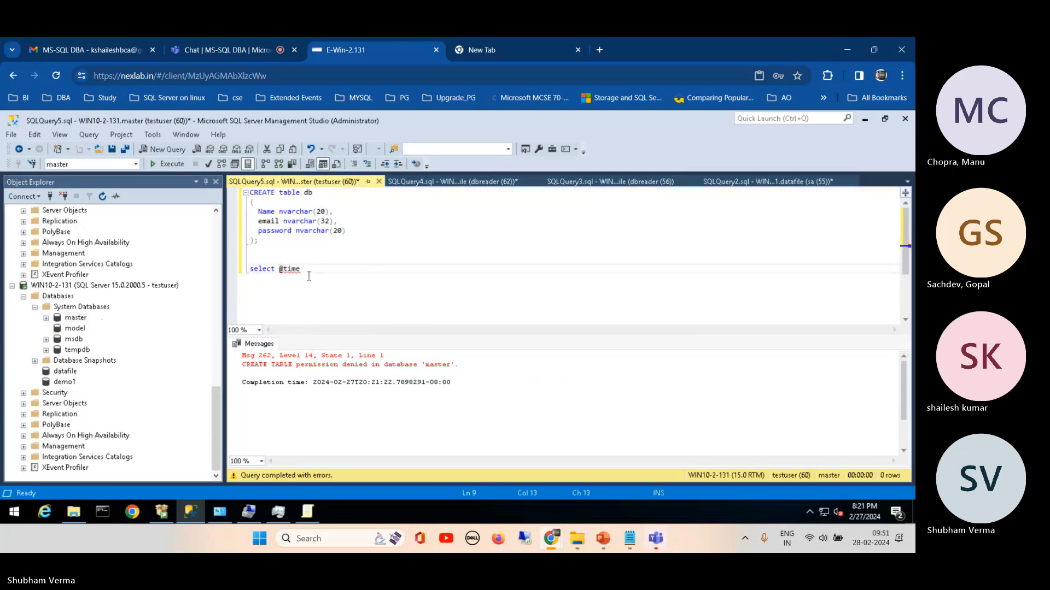
{"action": "key", "text": "shift+Home"}
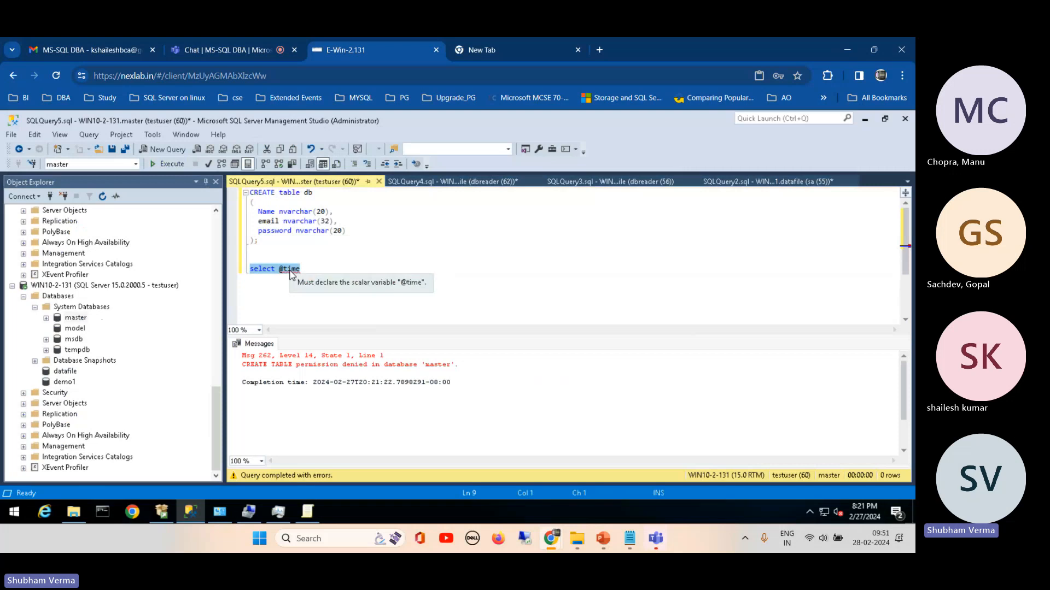
Step: Rewrite the line as select * from sys.database_files, run only that statement on master and review the results
{"action": "left_click", "coordinate": [302, 271]}
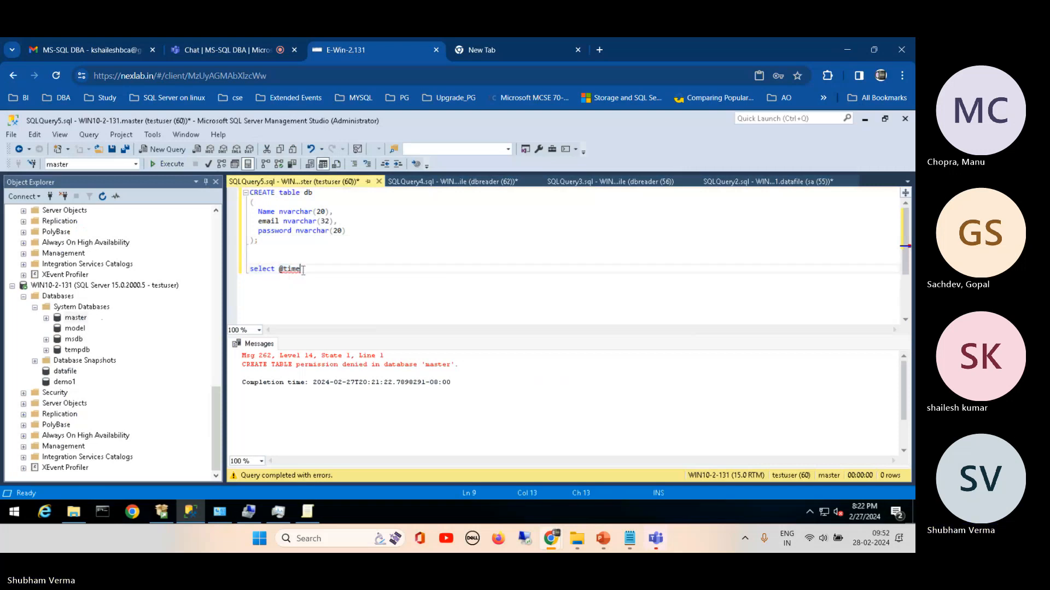
{"action": "key", "text": "BackSpace"}
{"action": "key", "text": "BackSpace"}
{"action": "key", "text": "BackSpace"}
{"action": "key", "text": "BackSpace"}
{"action": "key", "text": "BackSpace"}
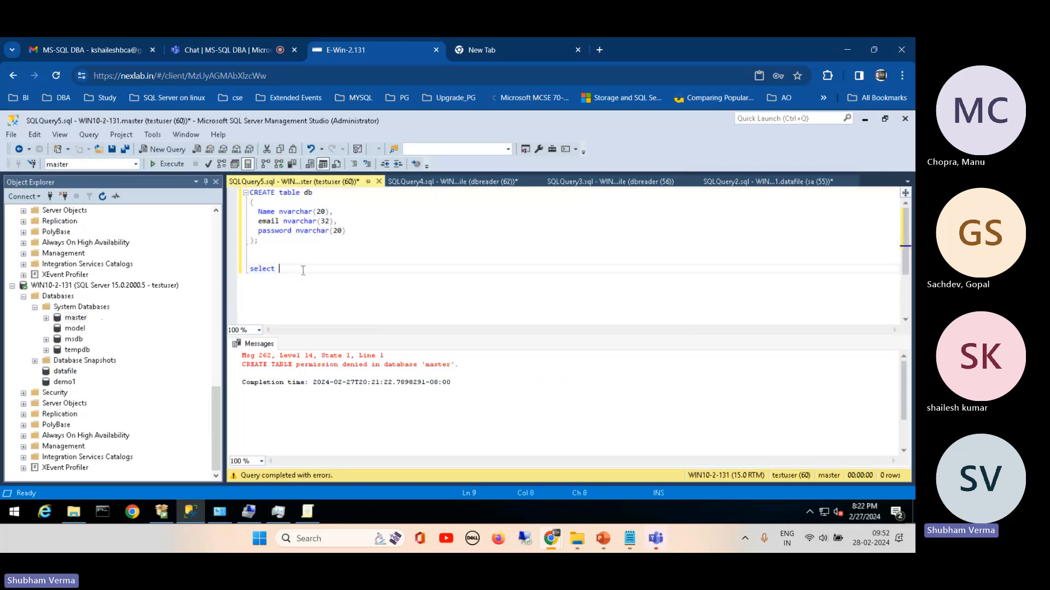
{"action": "type", "text": "* from sys"}
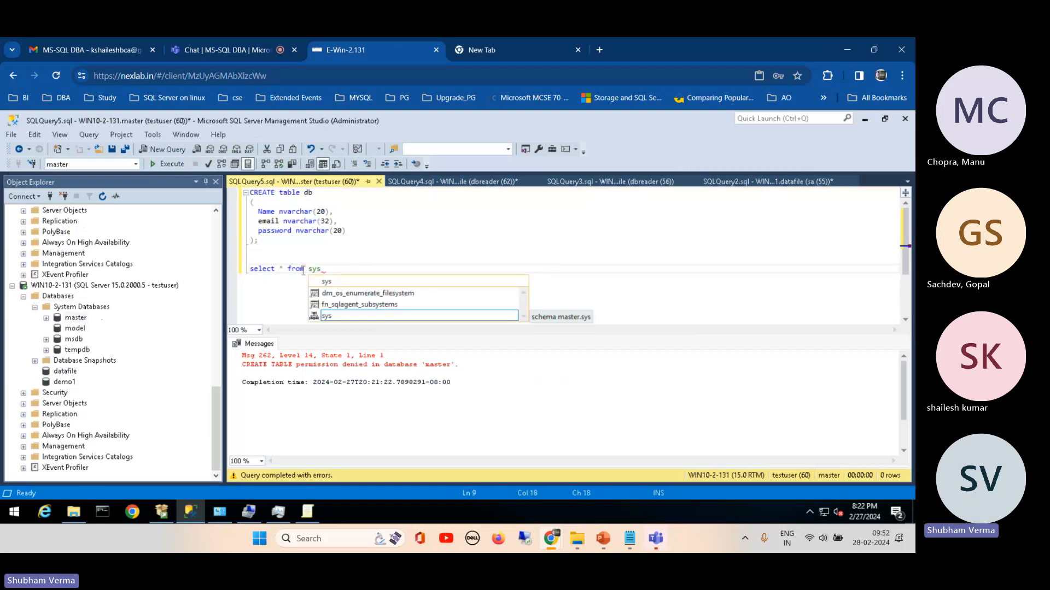
{"action": "type", "text": ".data"}
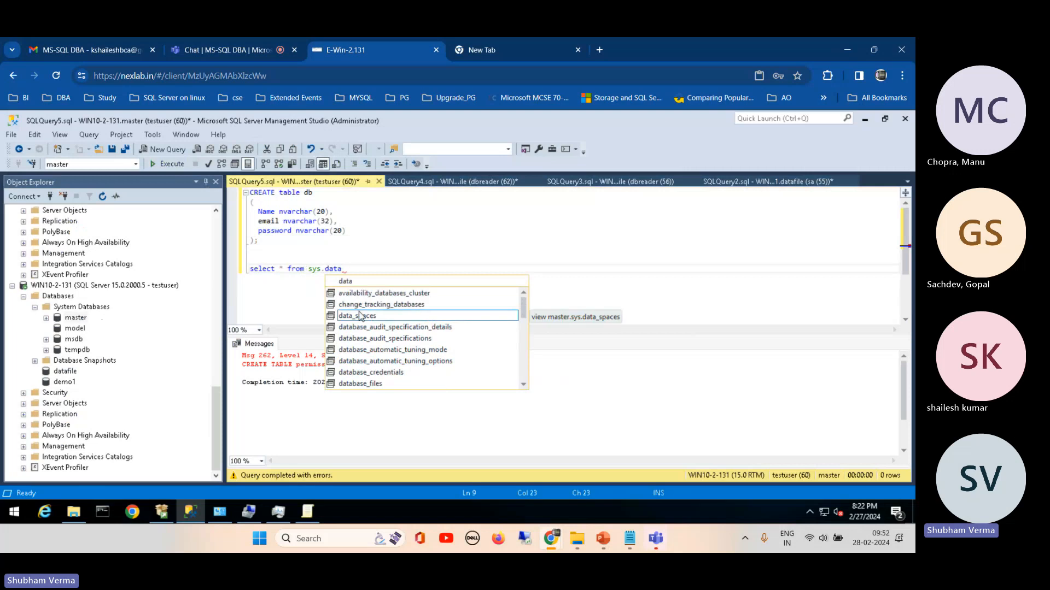
{"action": "double_click", "coordinate": [360, 383]}
{"action": "left_click_drag", "start_coordinate": [384, 268], "coordinate": [244, 272]}
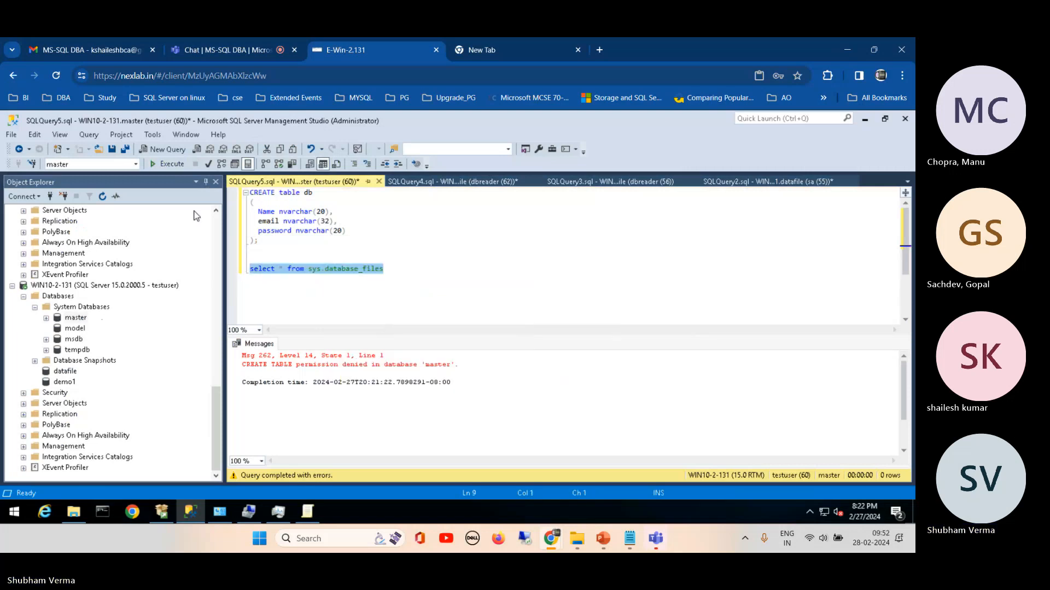
{"action": "left_click", "coordinate": [169, 164]}
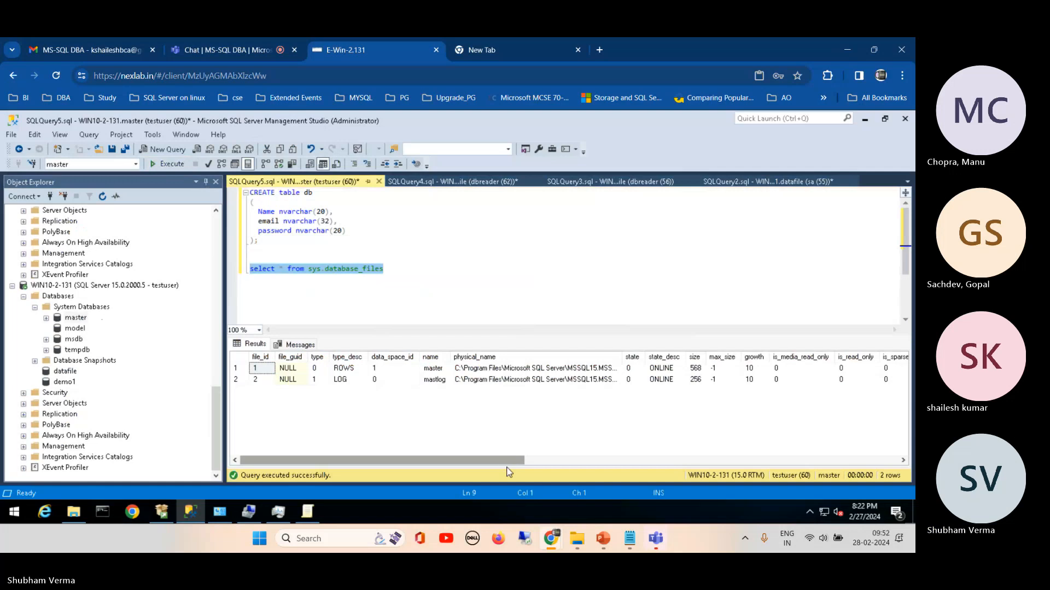
{"action": "mouse_move", "coordinate": [509, 460]}
{"action": "left_mouse_down"}
{"action": "mouse_move", "coordinate": [639, 471]}
{"action": "mouse_move", "coordinate": [746, 448]}
{"action": "mouse_move", "coordinate": [895, 438]}
{"action": "mouse_move", "coordinate": [503, 449]}
{"action": "left_mouse_up"}
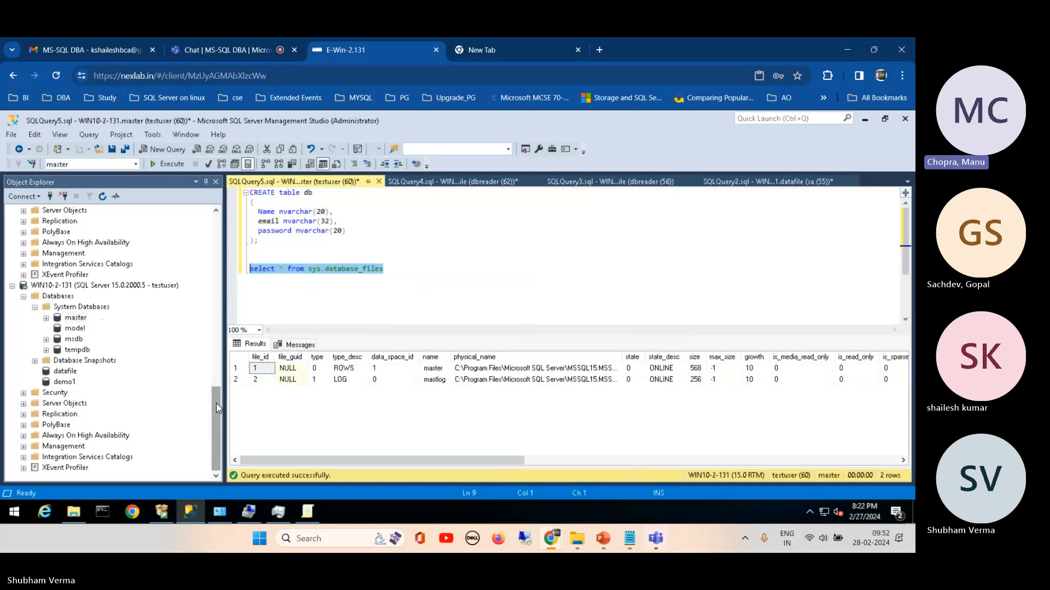
Step: Open the properties of the testuser login under the sa connection and examine its server roles, selecting the public role
{"action": "left_click_drag", "start_coordinate": [217, 407], "coordinate": [216, 235]}
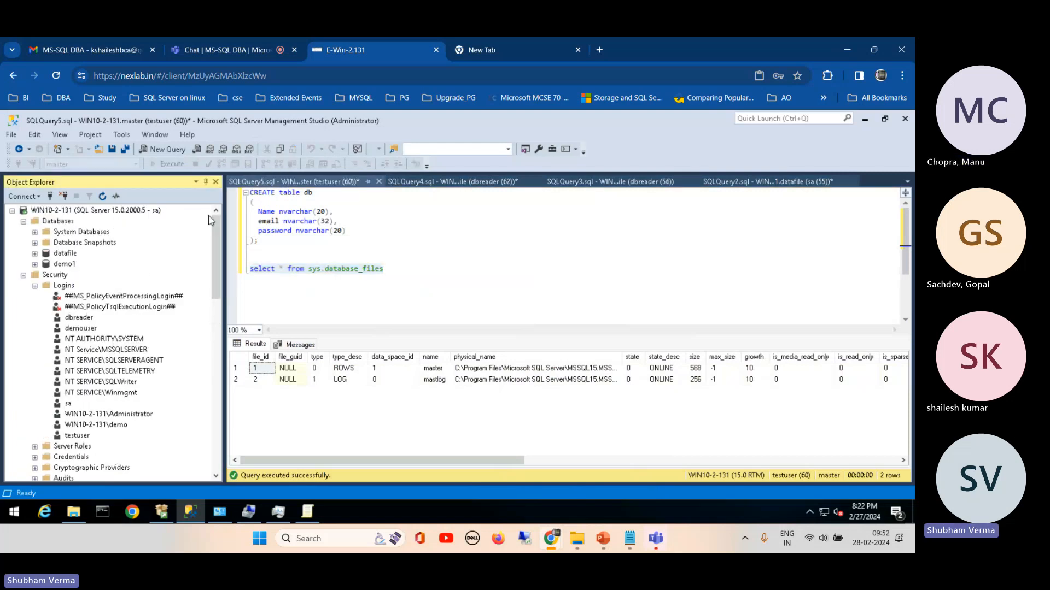
{"action": "left_click", "coordinate": [34, 285]}
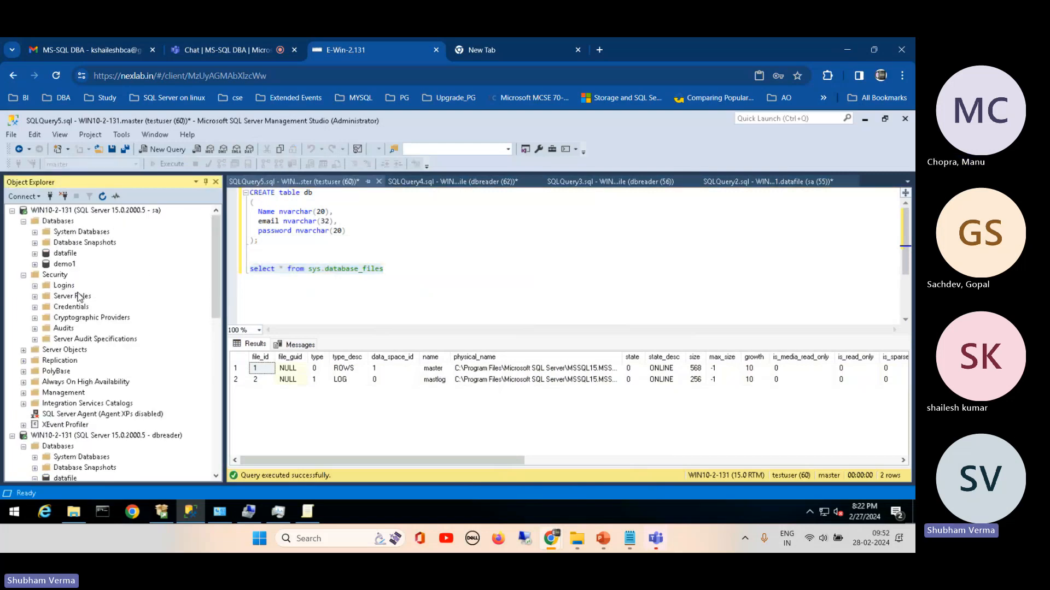
{"action": "left_click", "coordinate": [35, 286]}
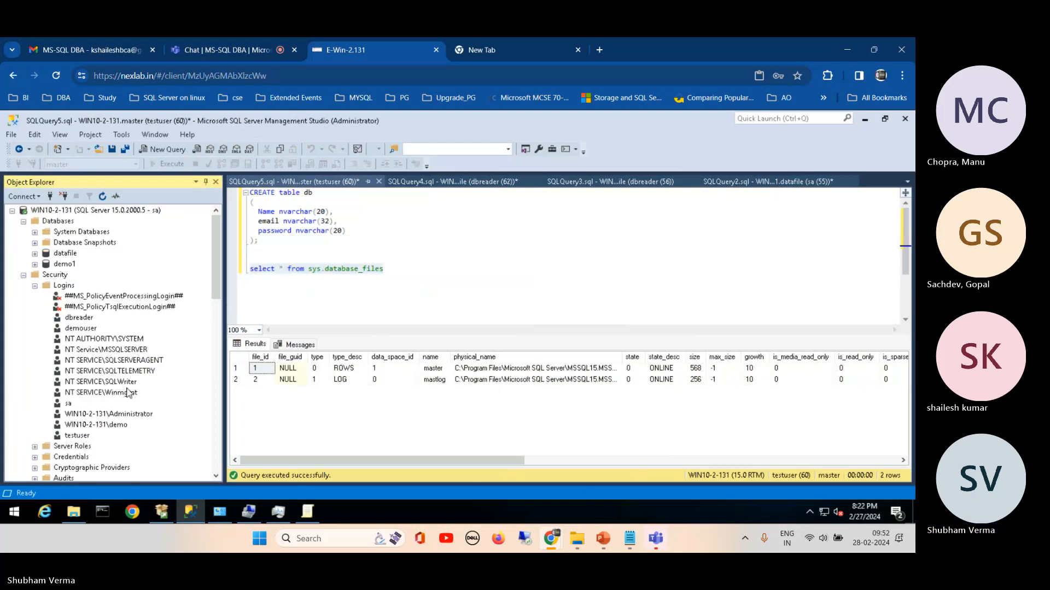
{"action": "right_click", "coordinate": [83, 437]}
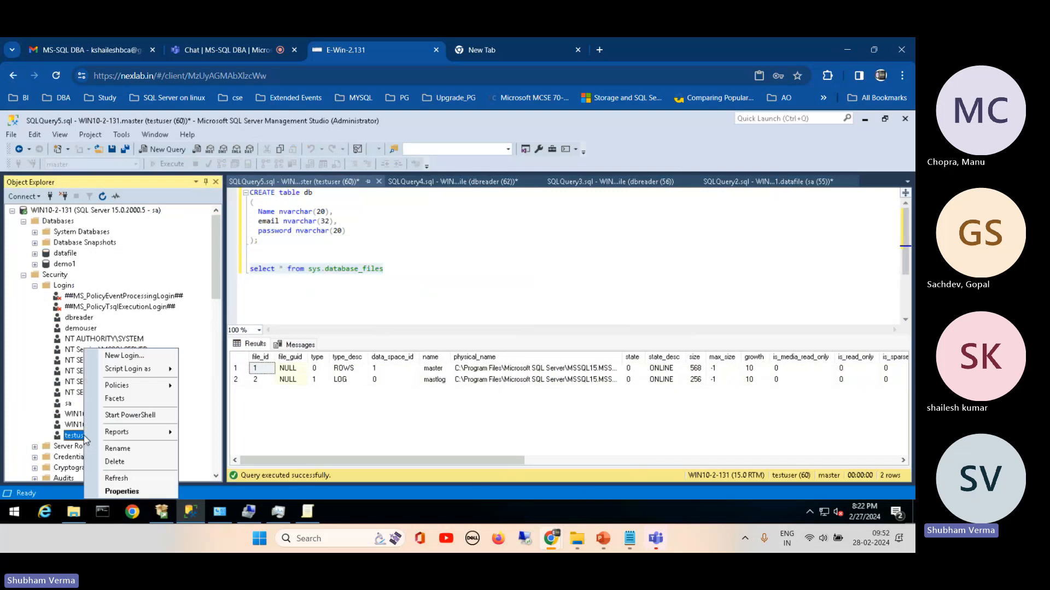
{"action": "left_click", "coordinate": [116, 478]}
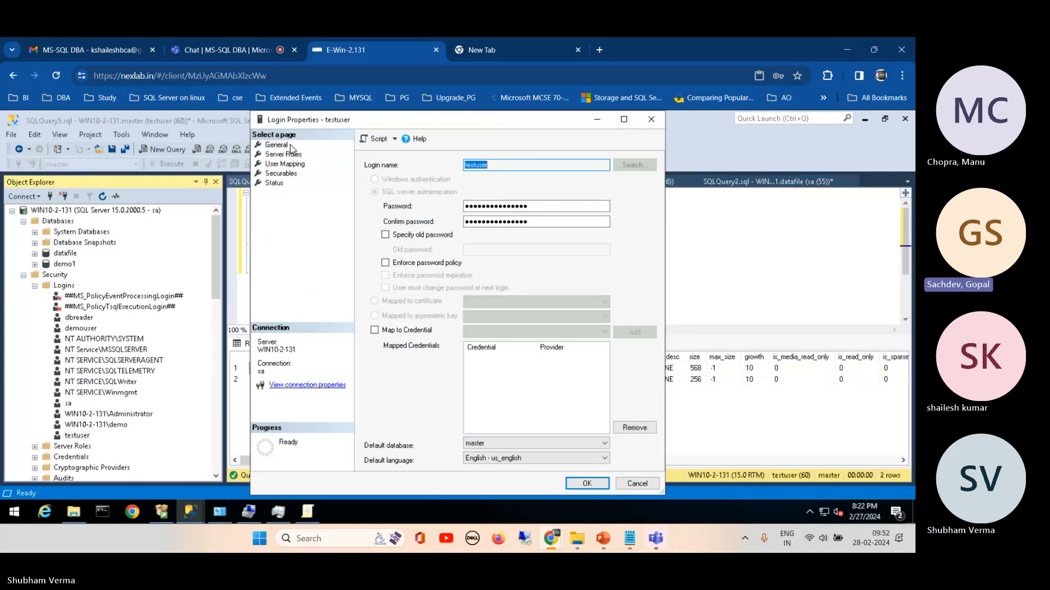
{"action": "left_click", "coordinate": [275, 155]}
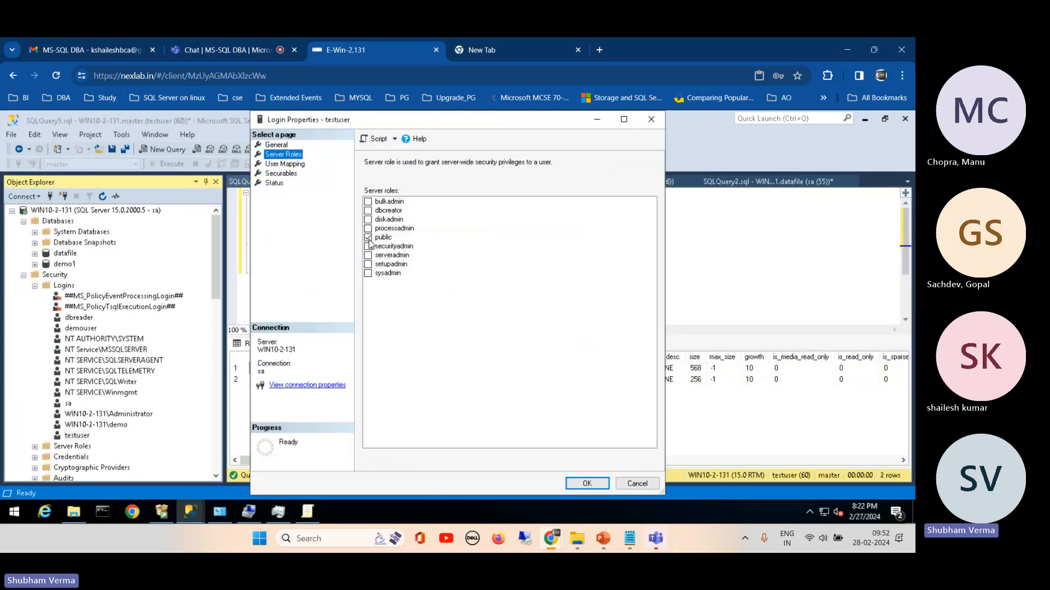
{"action": "left_click", "coordinate": [373, 240]}
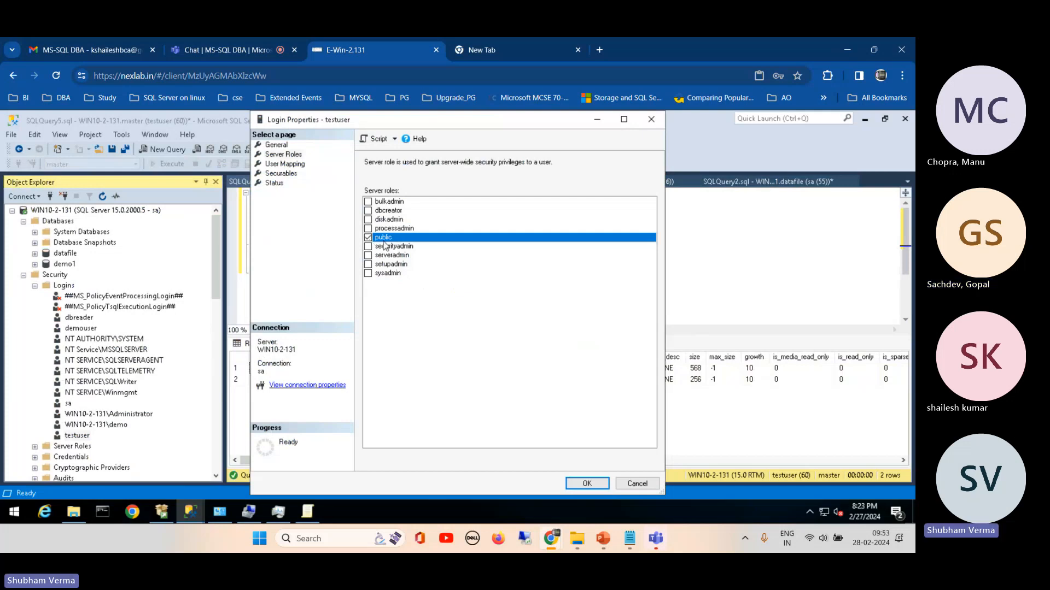
Step: Switch to the empty browser page and search Google for "public role in sql server"
{"action": "left_click", "coordinate": [511, 51]}
{"action": "left_click", "coordinate": [387, 77]}
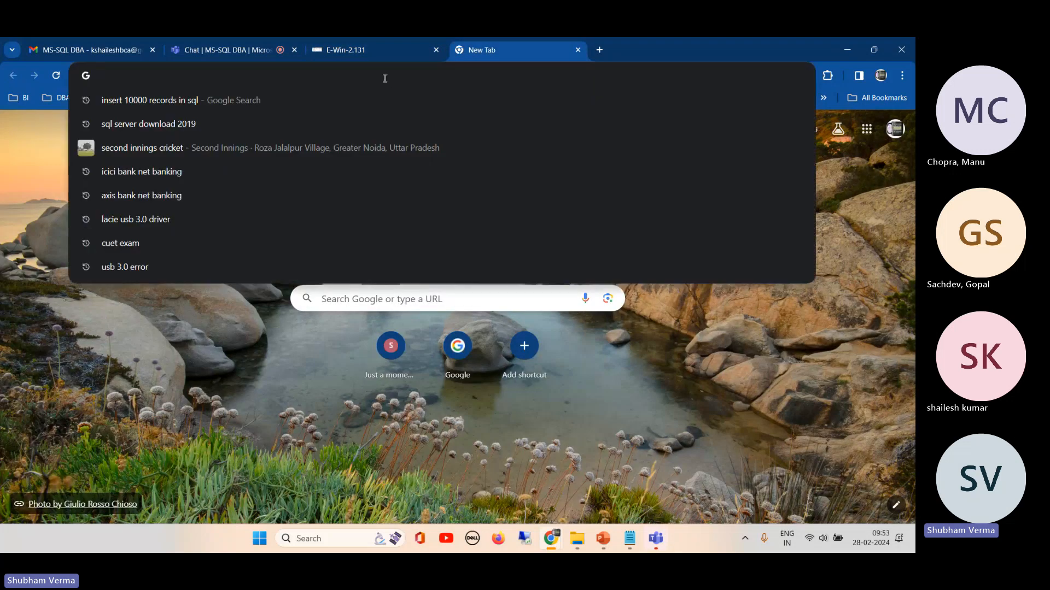
{"action": "type", "text": "public"}
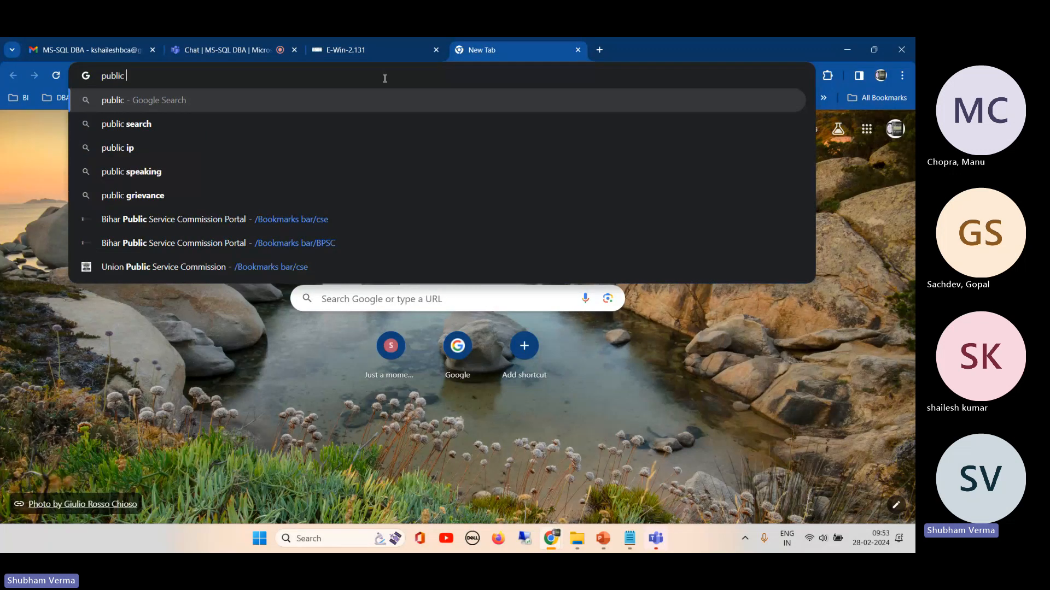
{"action": "type", "text": " role o"}
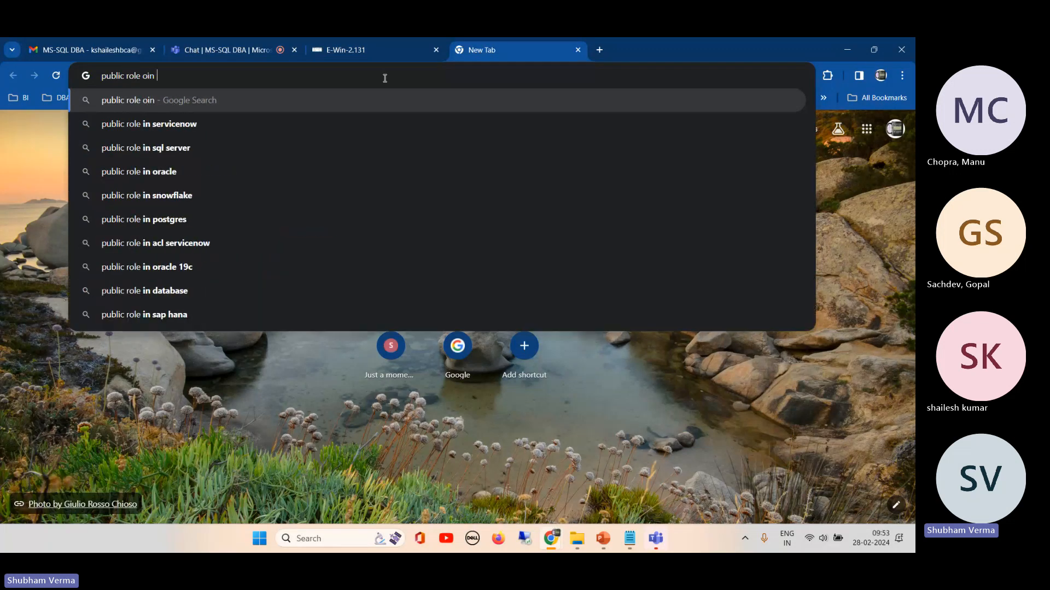
{"action": "key", "text": "BackSpace"}
{"action": "type", "text": "in sql "}
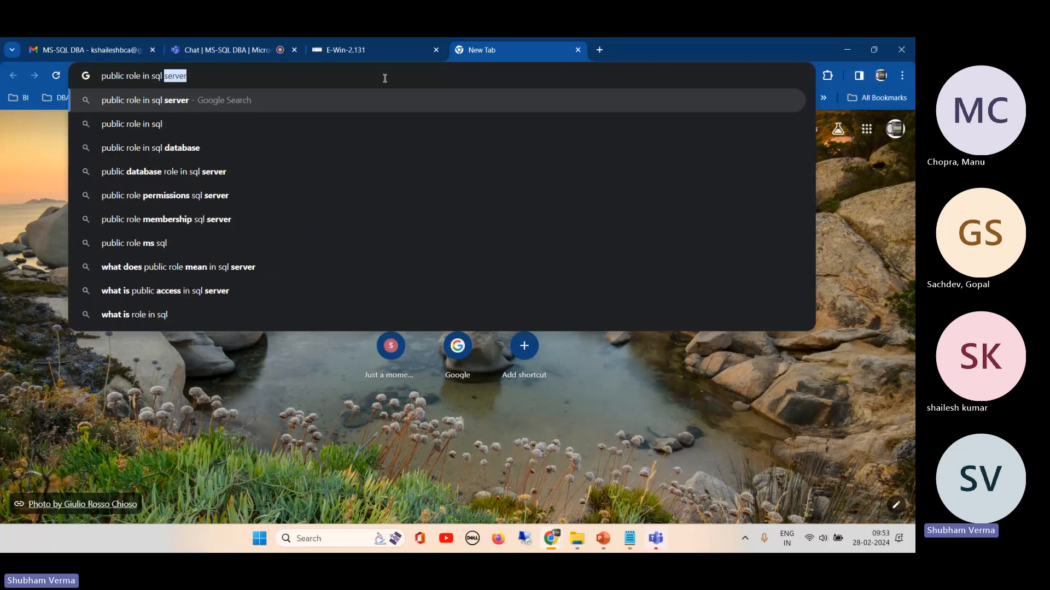
{"action": "type", "text": "server"}
{"action": "key", "text": "Return"}
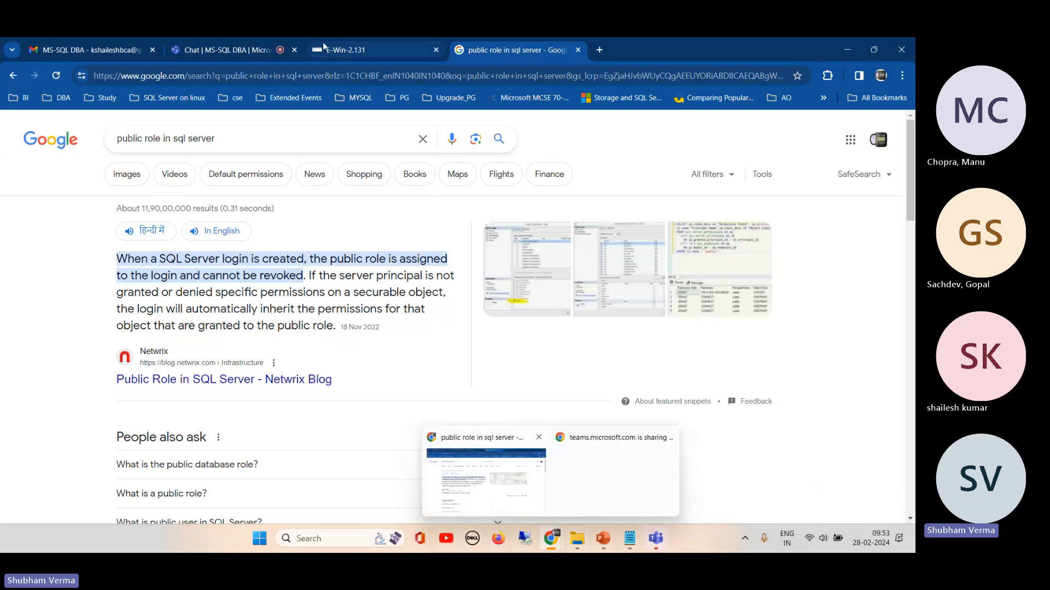
Step: Return to the E-Win-2.131 remote session, set testuser's default database to model and save the login properties
{"action": "left_click", "coordinate": [339, 51]}
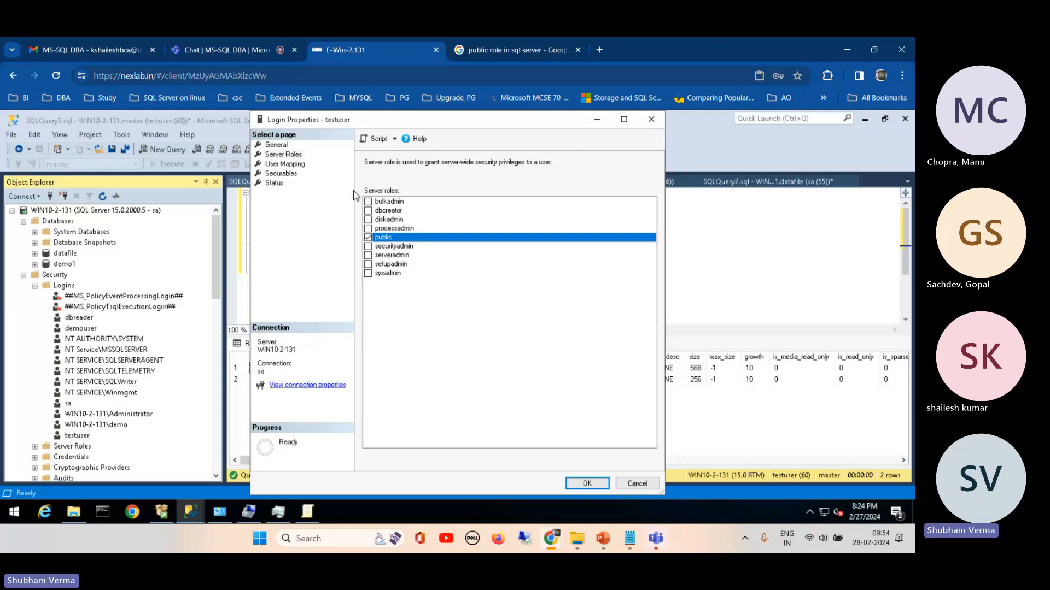
{"action": "left_click", "coordinate": [276, 144]}
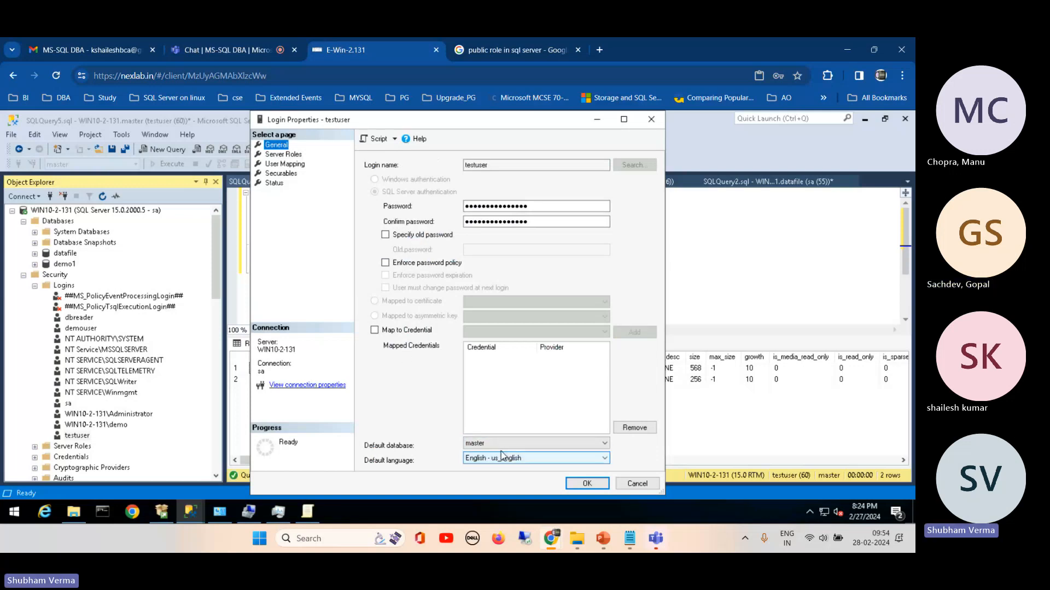
{"action": "left_click", "coordinate": [512, 444]}
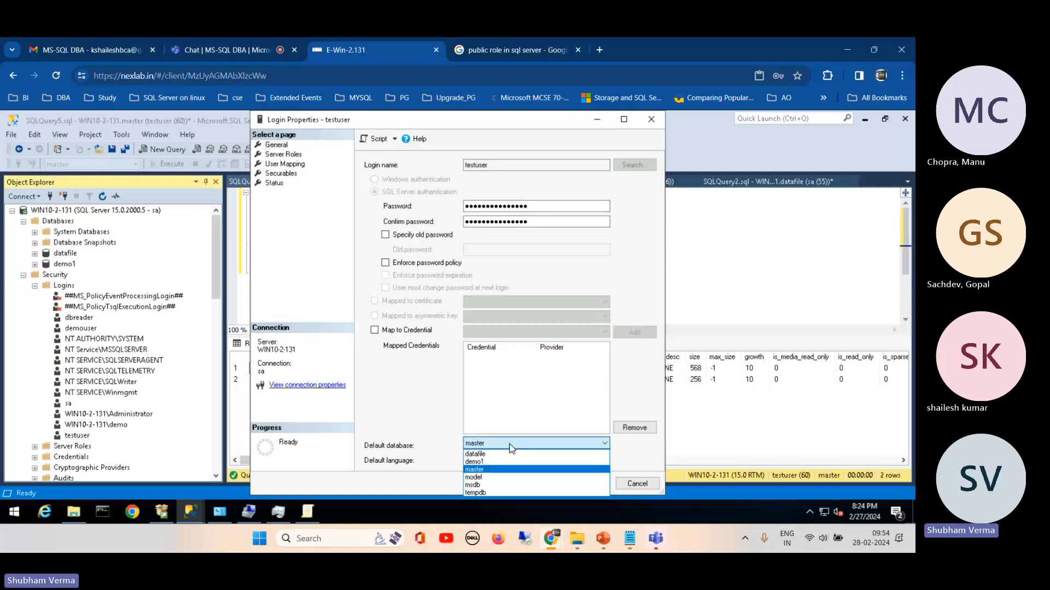
{"action": "left_click", "coordinate": [489, 478]}
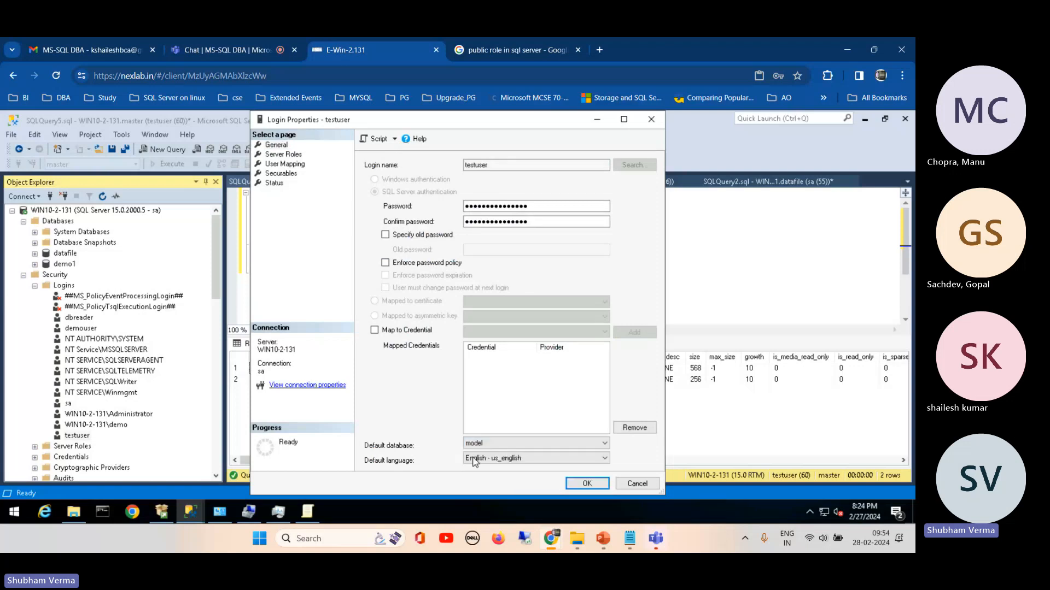
{"action": "left_click", "coordinate": [584, 484]}
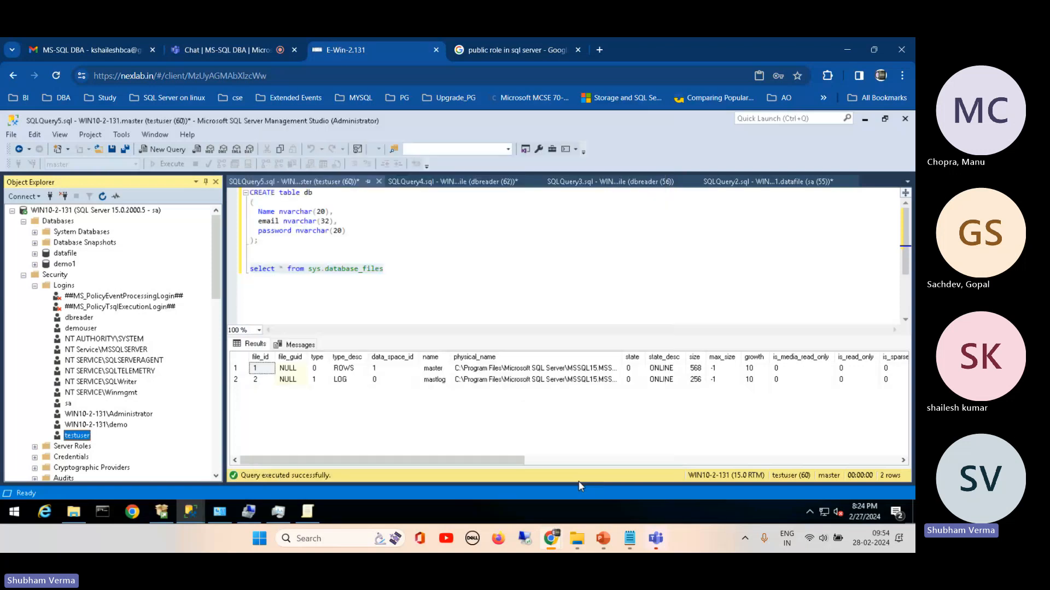
Step: Run only the select * from sys.database_files statement again in the testuser query on master
{"action": "left_click", "coordinate": [336, 280]}
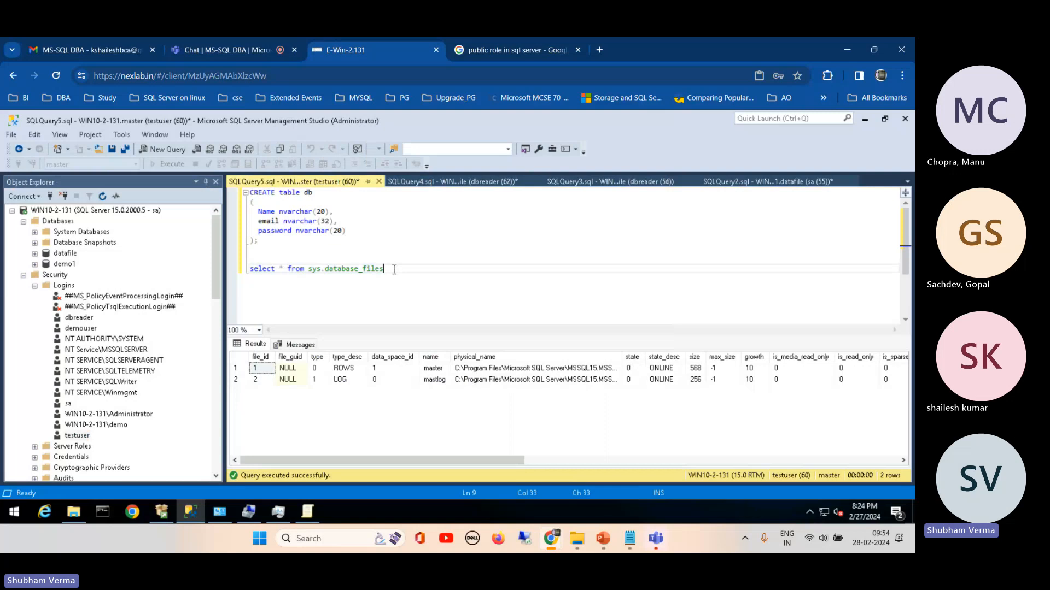
{"action": "left_click_drag", "start_coordinate": [394, 269], "coordinate": [250, 268]}
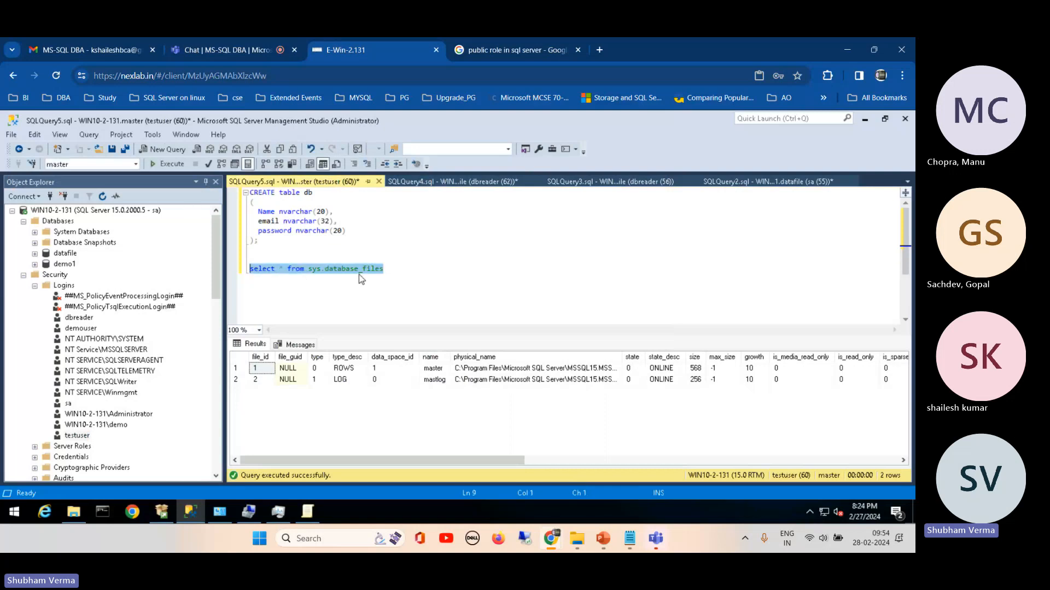
{"action": "left_click", "coordinate": [169, 165]}
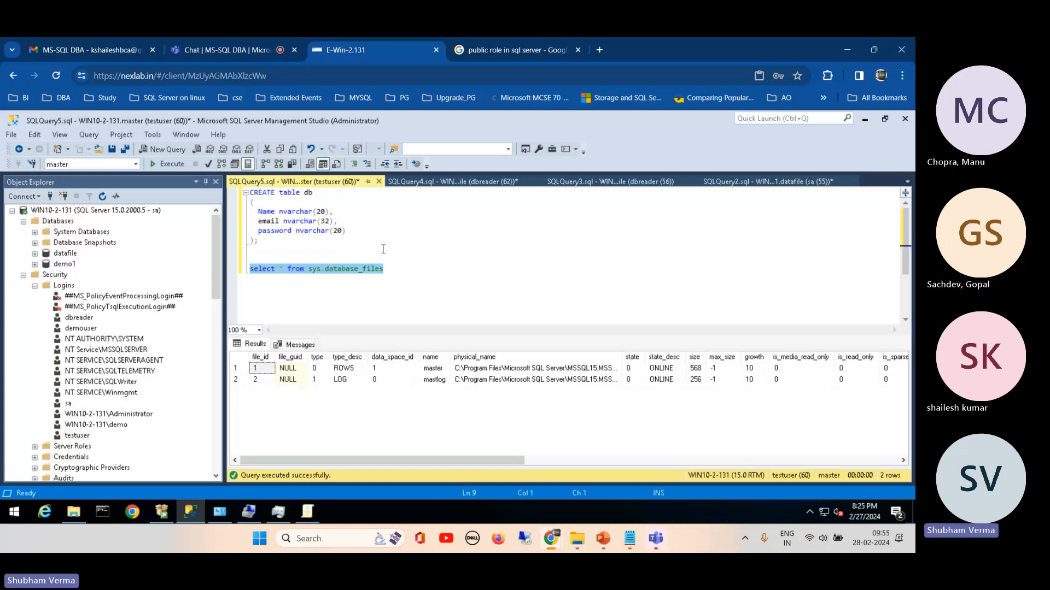
Step: Add sp_who2 below the select statement in the testuser query, run only that procedure and select its result row
{"action": "left_click", "coordinate": [400, 275]}
{"action": "key", "text": "Return"}
{"action": "key", "text": "Return"}
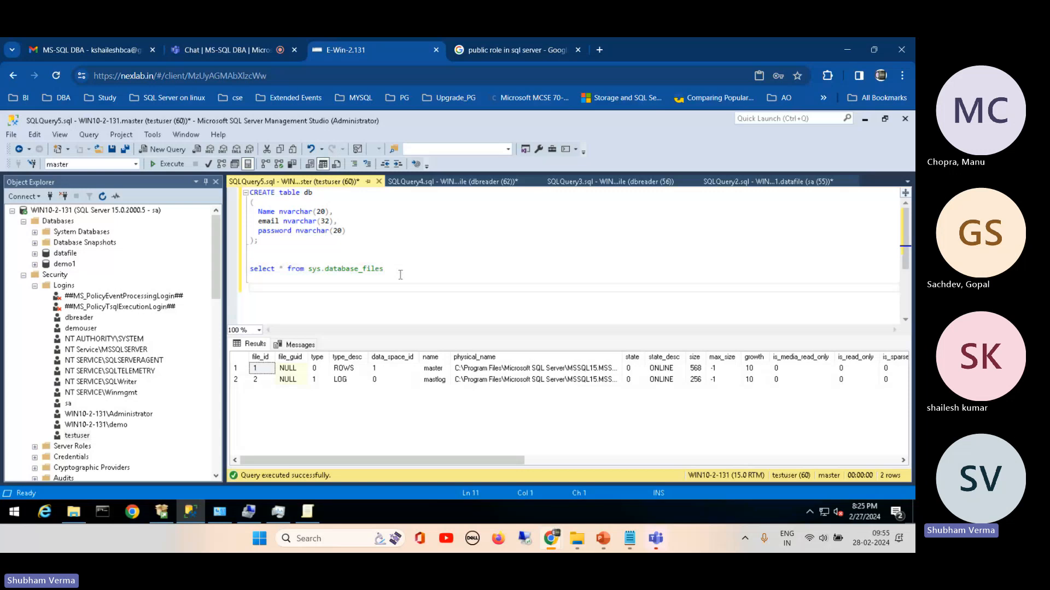
{"action": "type", "text": "sp_"}
{"action": "type", "text": "who2"}
{"action": "left_click_drag", "start_coordinate": [309, 286], "coordinate": [248, 290]}
{"action": "left_click", "coordinate": [169, 163]}
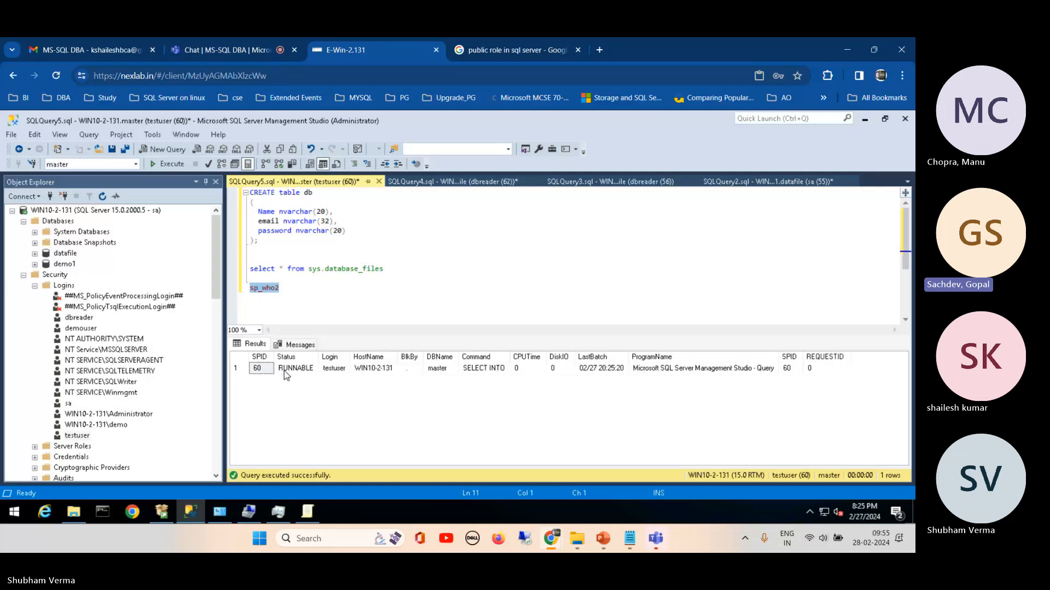
{"action": "left_click", "coordinate": [240, 368]}
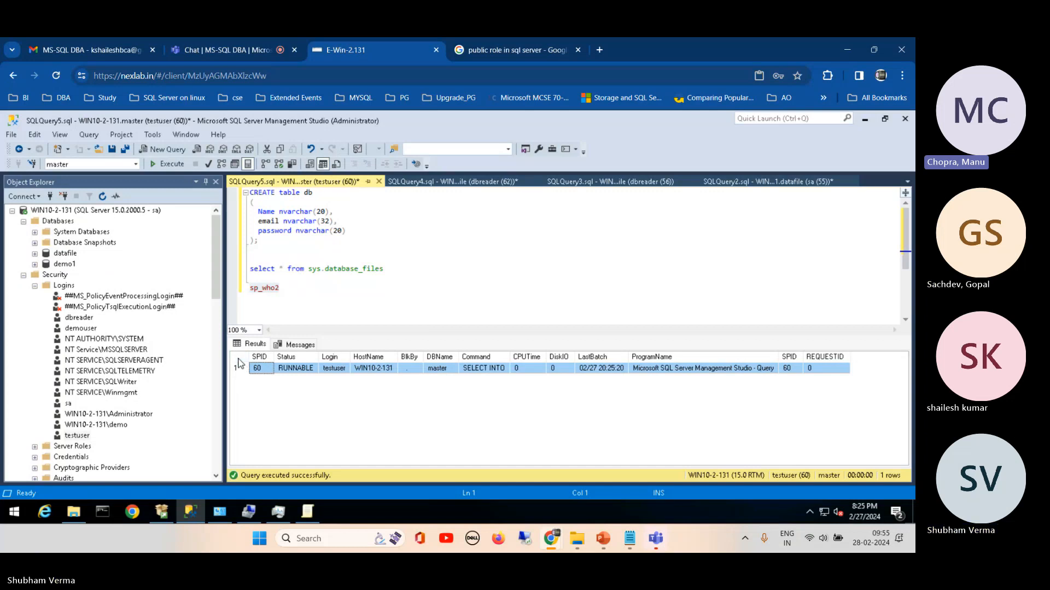
Step: Examine the server roles in the dbreader login's properties under the sa connection, then close them without changes
{"action": "left_click", "coordinate": [82, 318]}
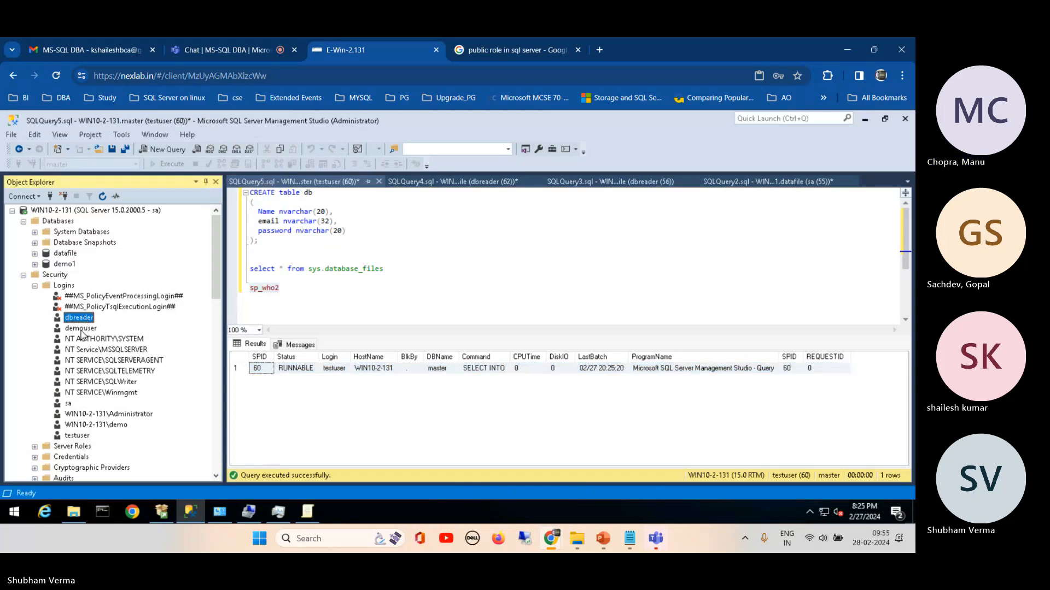
{"action": "left_click", "coordinate": [81, 329]}
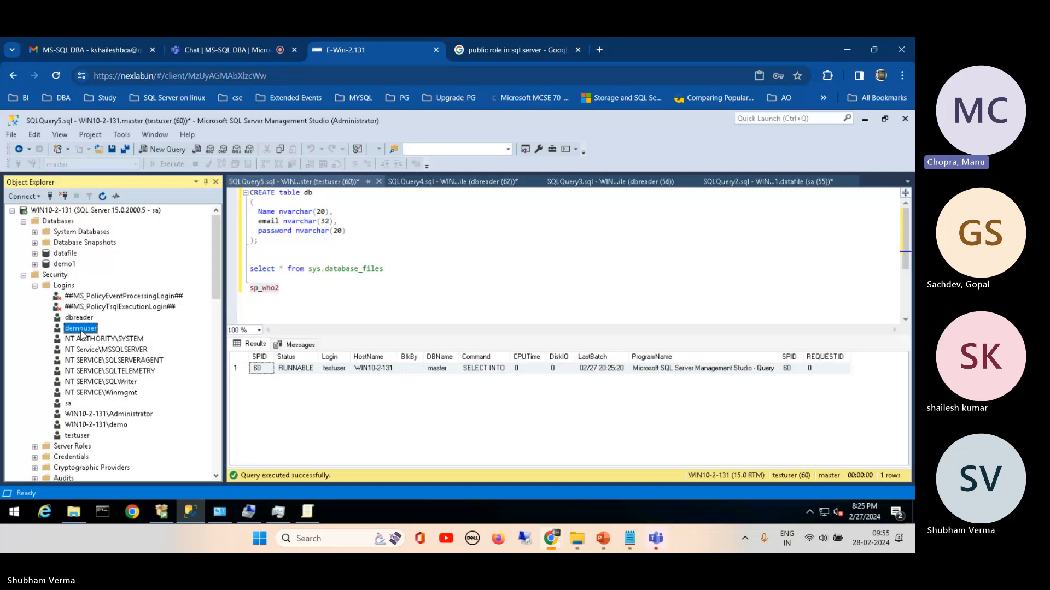
{"action": "left_click", "coordinate": [76, 318]}
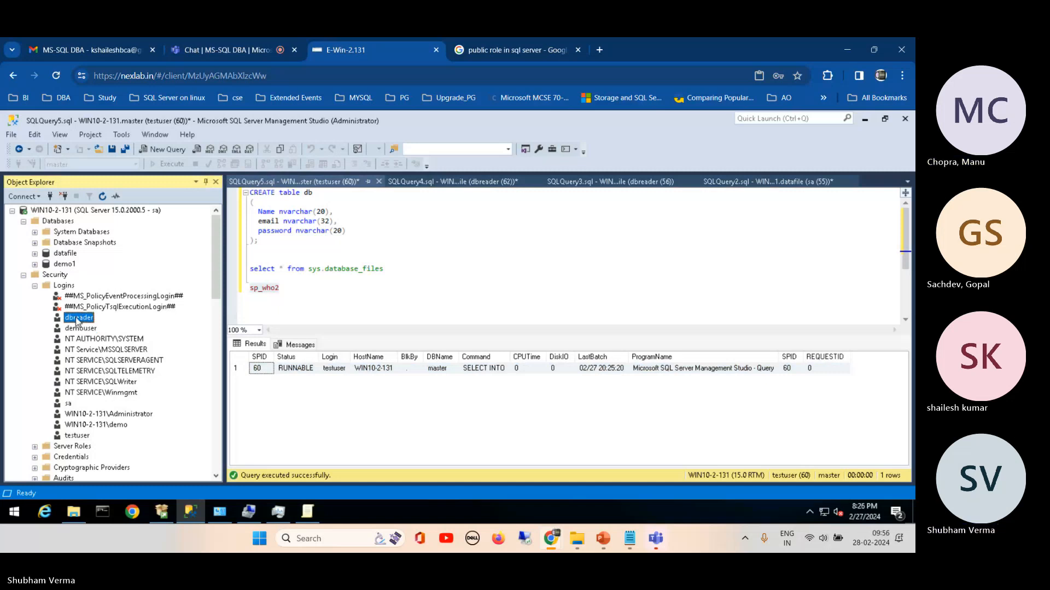
{"action": "right_click", "coordinate": [77, 320]}
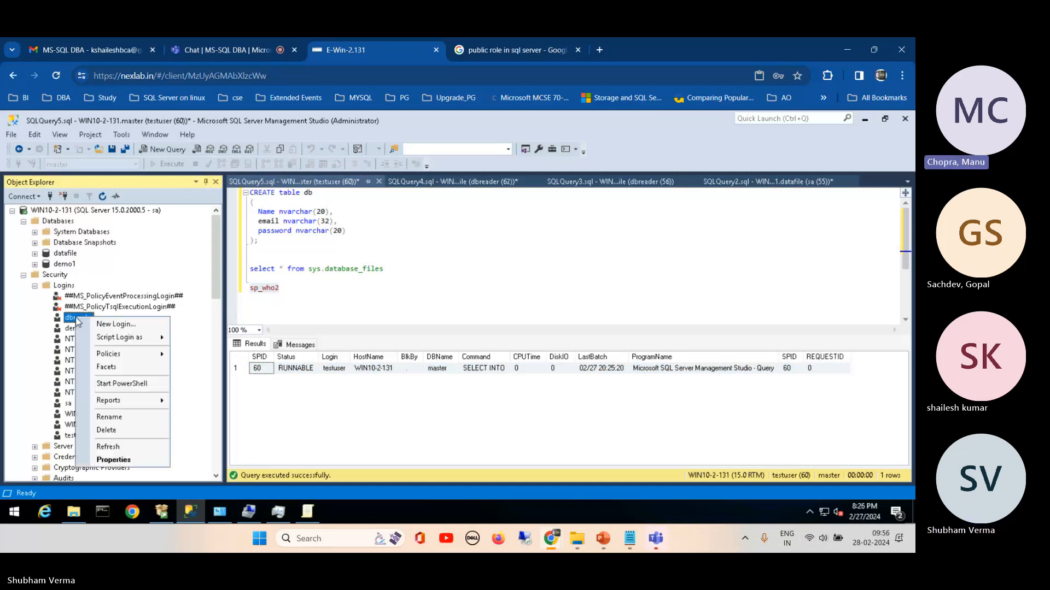
{"action": "left_click", "coordinate": [131, 462]}
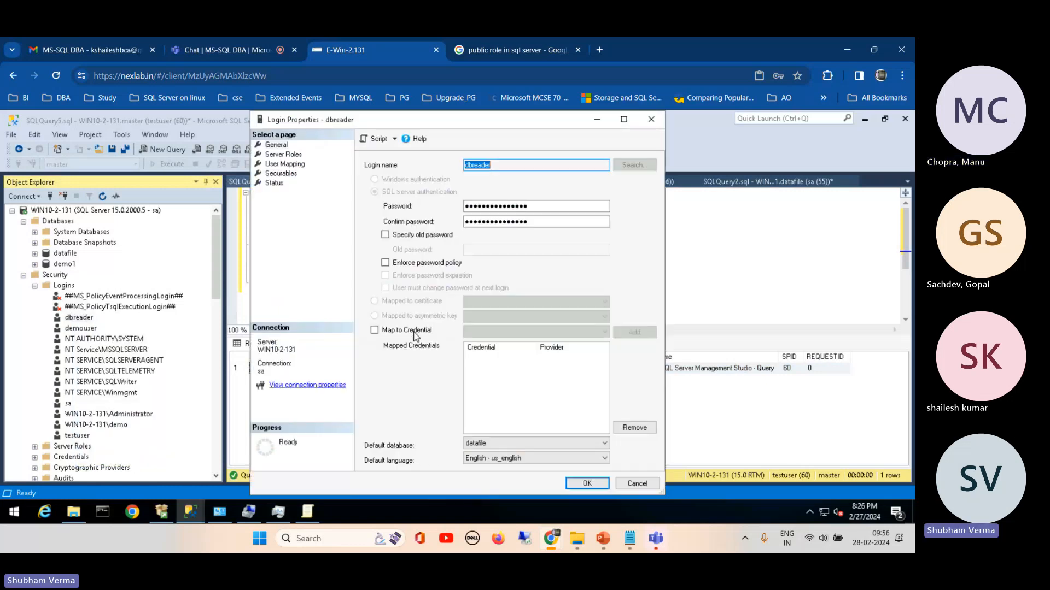
{"action": "left_click", "coordinate": [283, 154]}
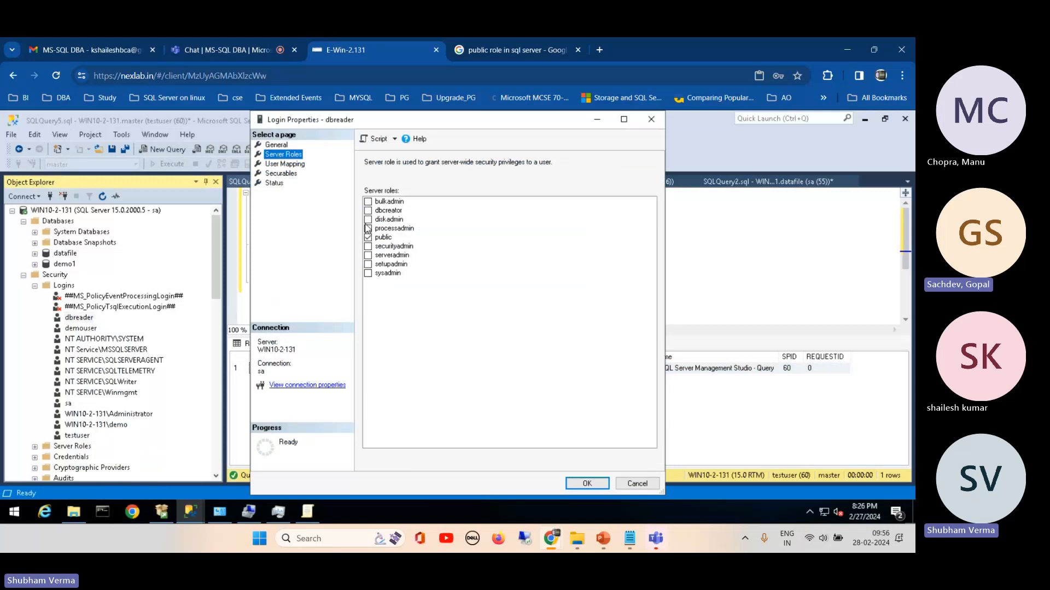
{"action": "left_click", "coordinate": [634, 484]}
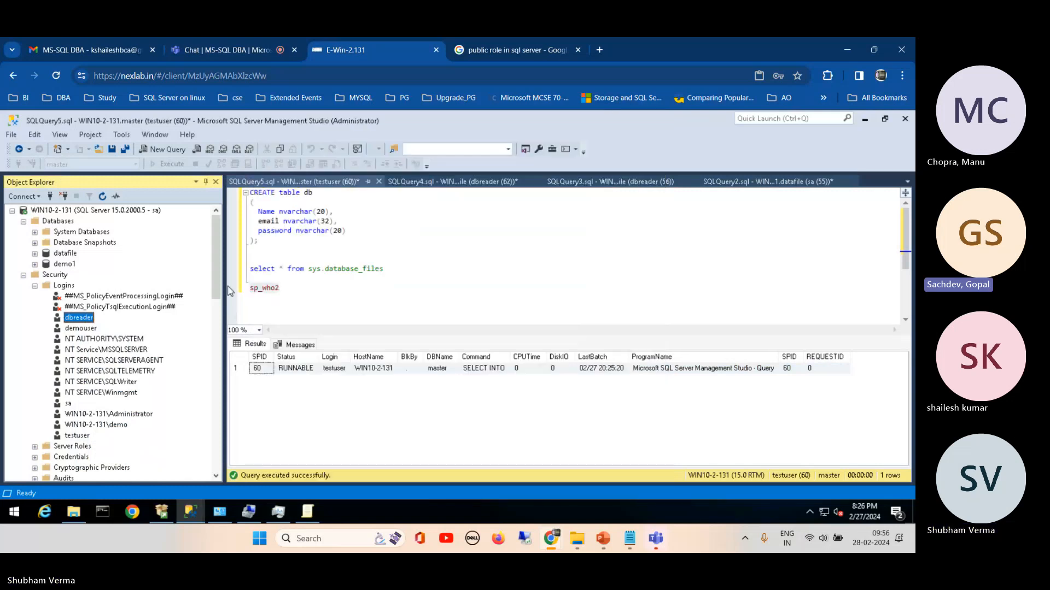
Step: Create a new query on the datafile database under the dbreader connection and run sp_who2 in it
{"action": "left_click_drag", "start_coordinate": [215, 269], "coordinate": [212, 362]}
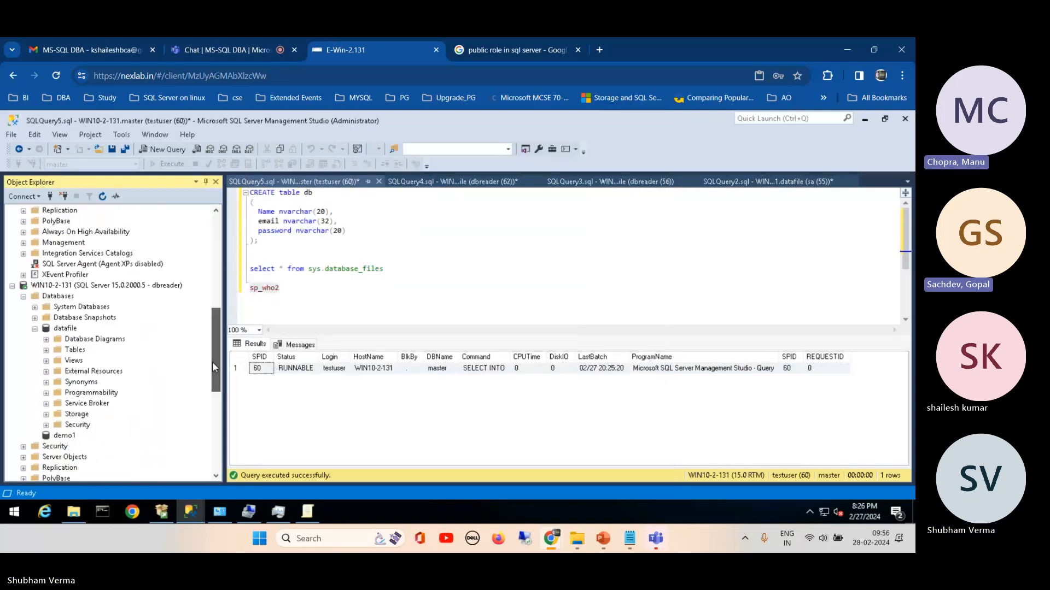
{"action": "left_click", "coordinate": [60, 287]}
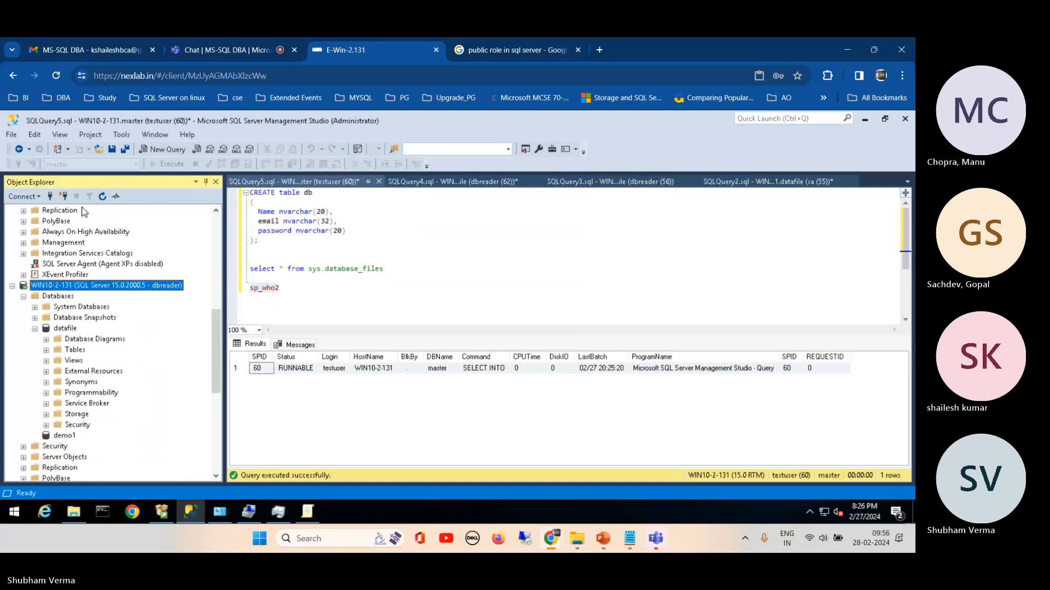
{"action": "left_click", "coordinate": [52, 329]}
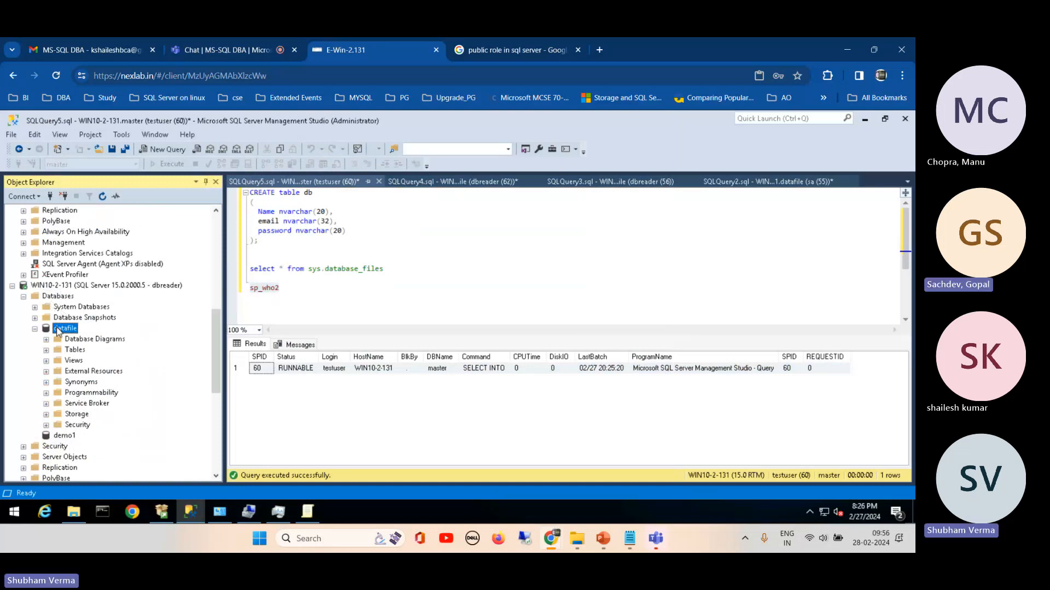
{"action": "left_click", "coordinate": [162, 151]}
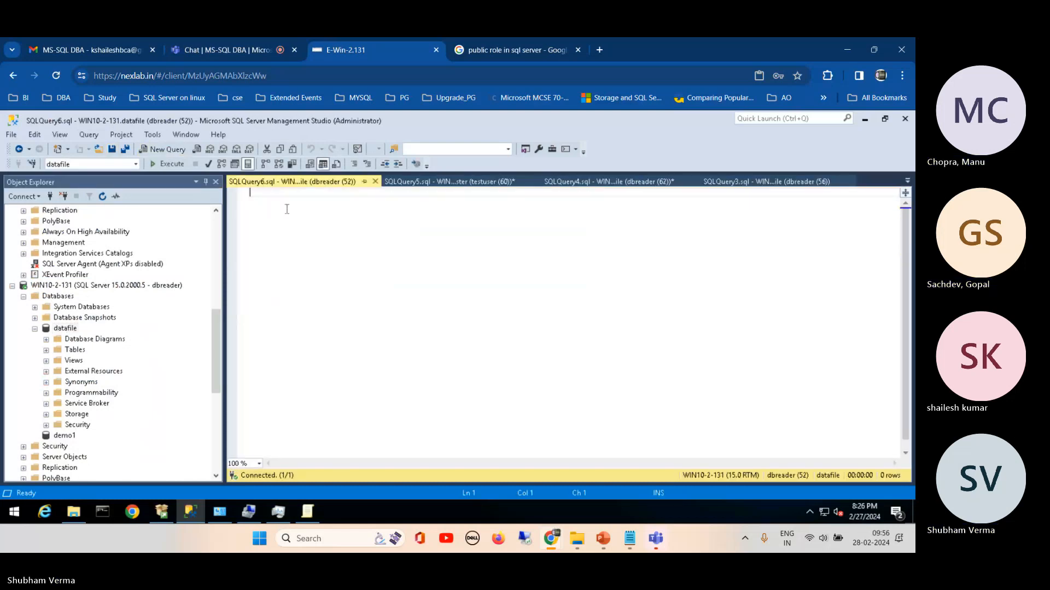
{"action": "type", "text": "sp_who2"}
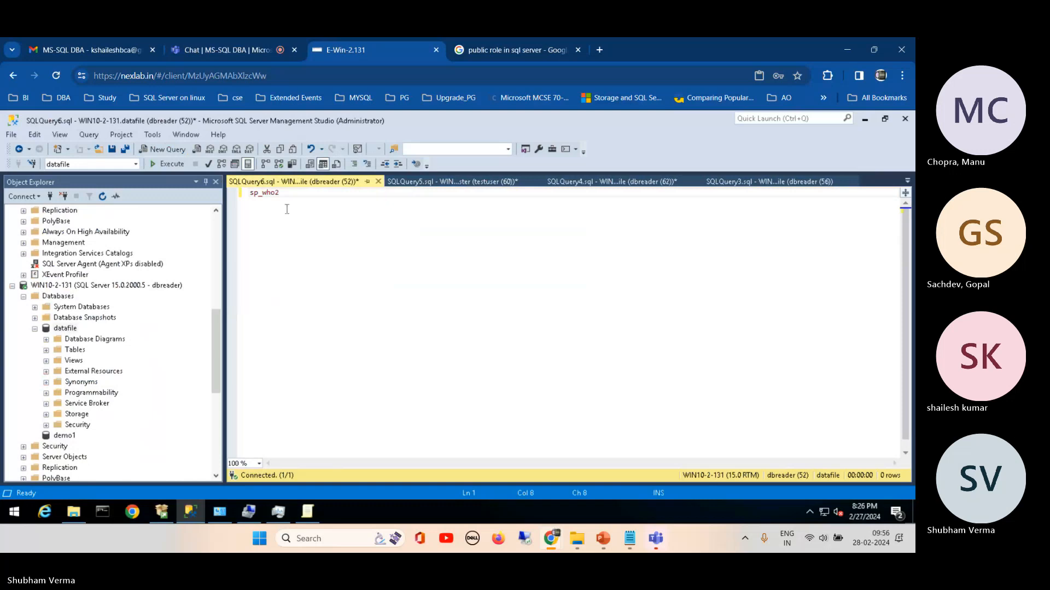
{"action": "left_click", "coordinate": [170, 165]}
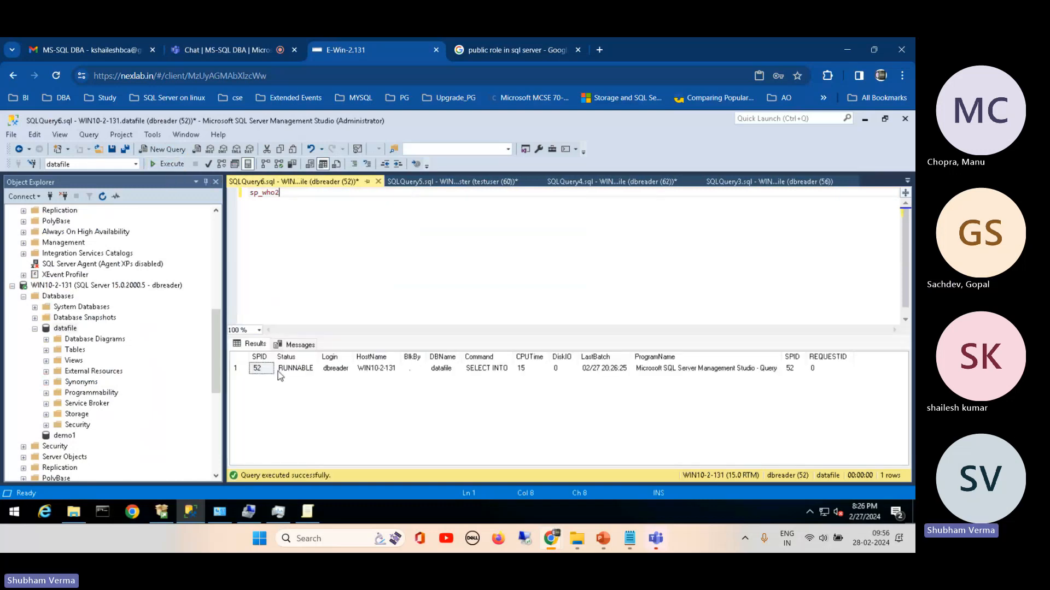
{"action": "left_click", "coordinate": [381, 374]}
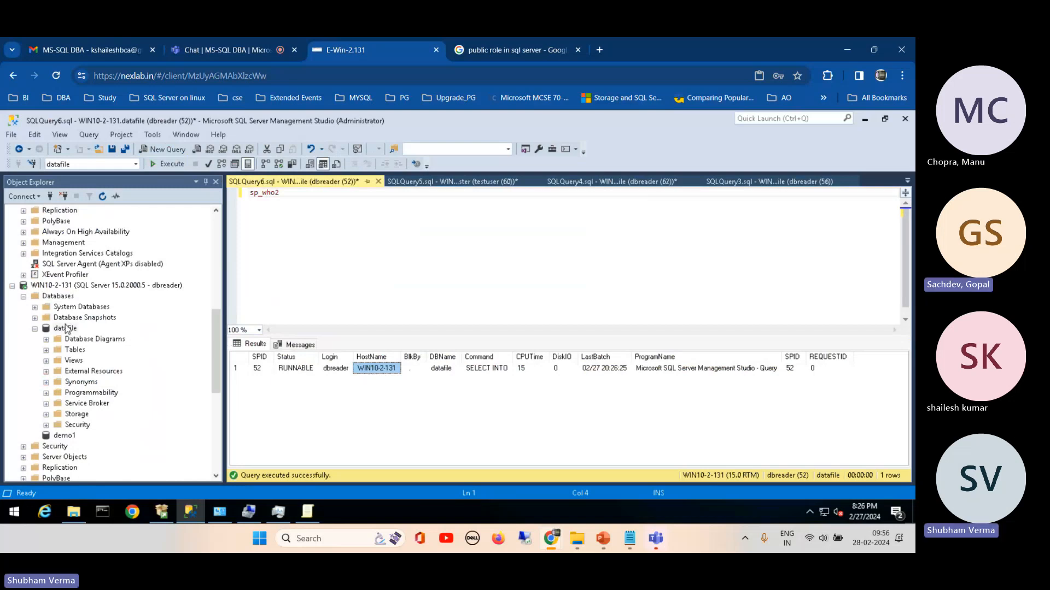
Step: Switch the dbreader query's database to master and run sp_who2 again
{"action": "left_click", "coordinate": [136, 164]}
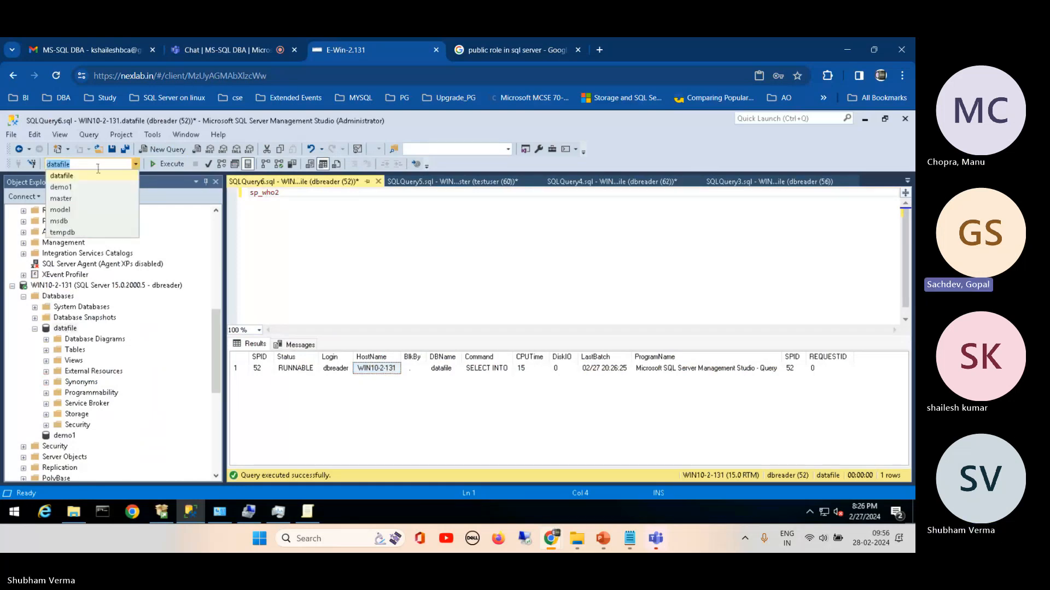
{"action": "left_click", "coordinate": [69, 199]}
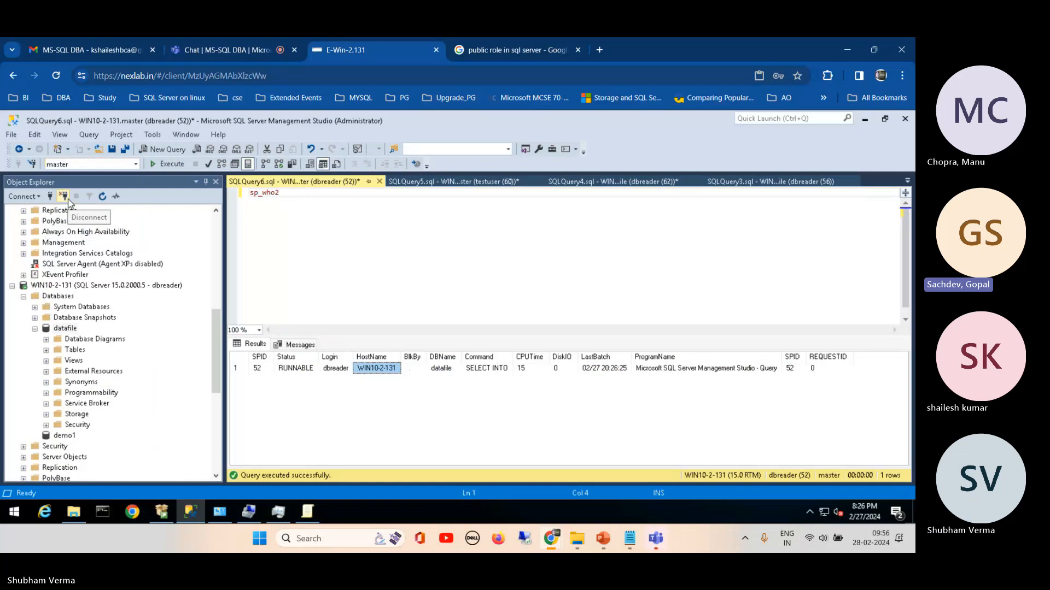
{"action": "left_click", "coordinate": [162, 165]}
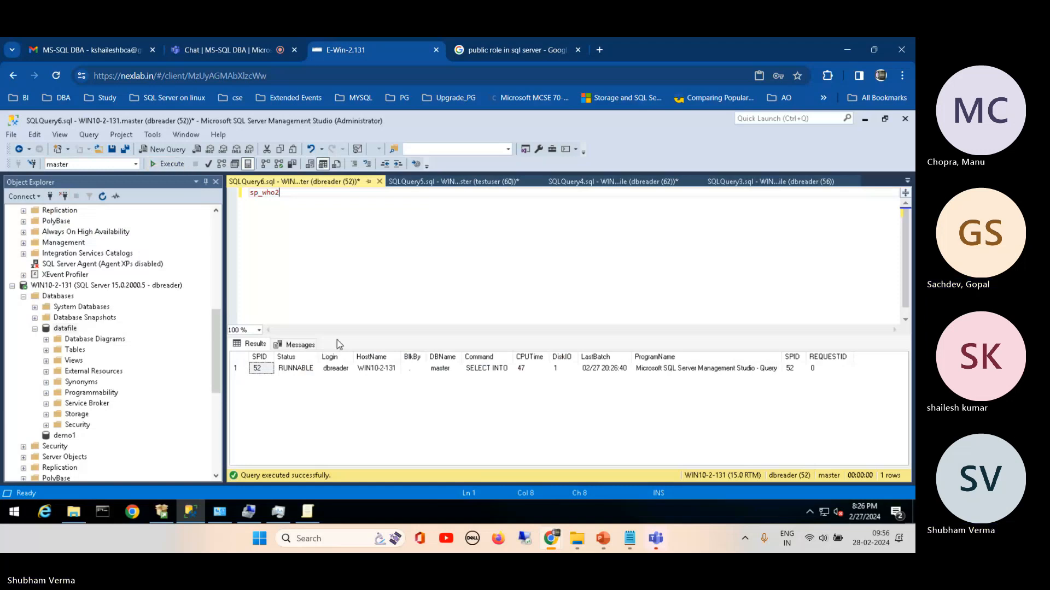
Step: Replace sp_who2 in the new dbreader query with the select * from sys.database_files statement copied from the testuser query
{"action": "left_click", "coordinate": [446, 186]}
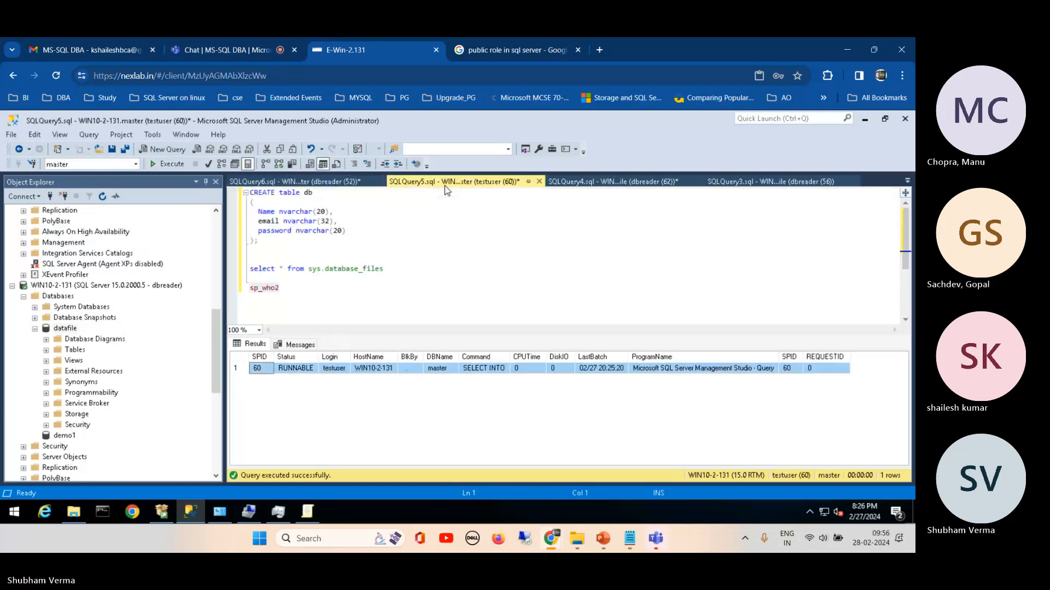
{"action": "left_click_drag", "start_coordinate": [384, 269], "coordinate": [239, 271]}
{"action": "key", "text": "ctrl+c"}
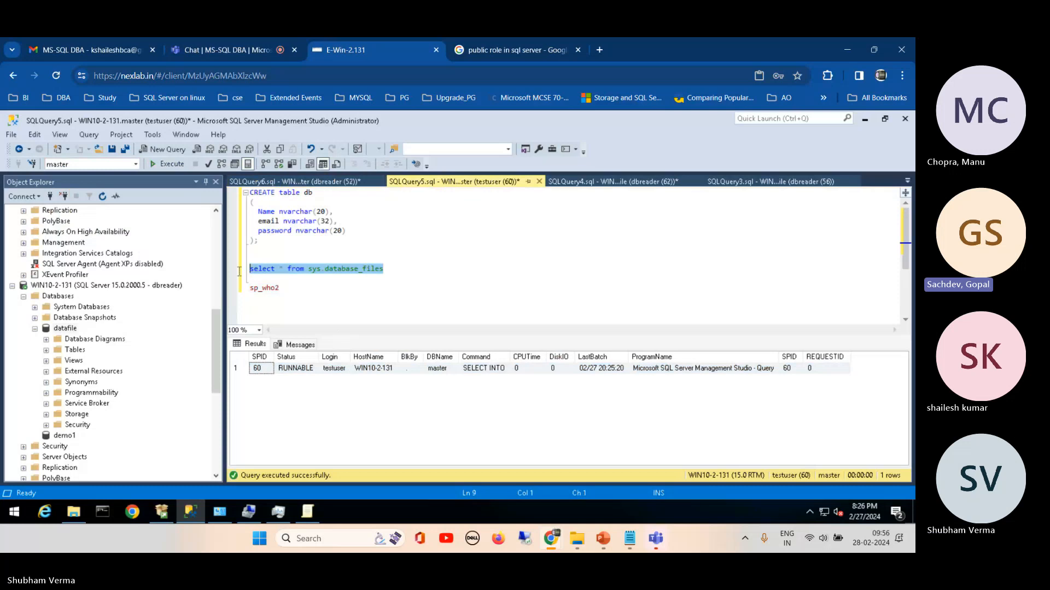
{"action": "left_click", "coordinate": [295, 182]}
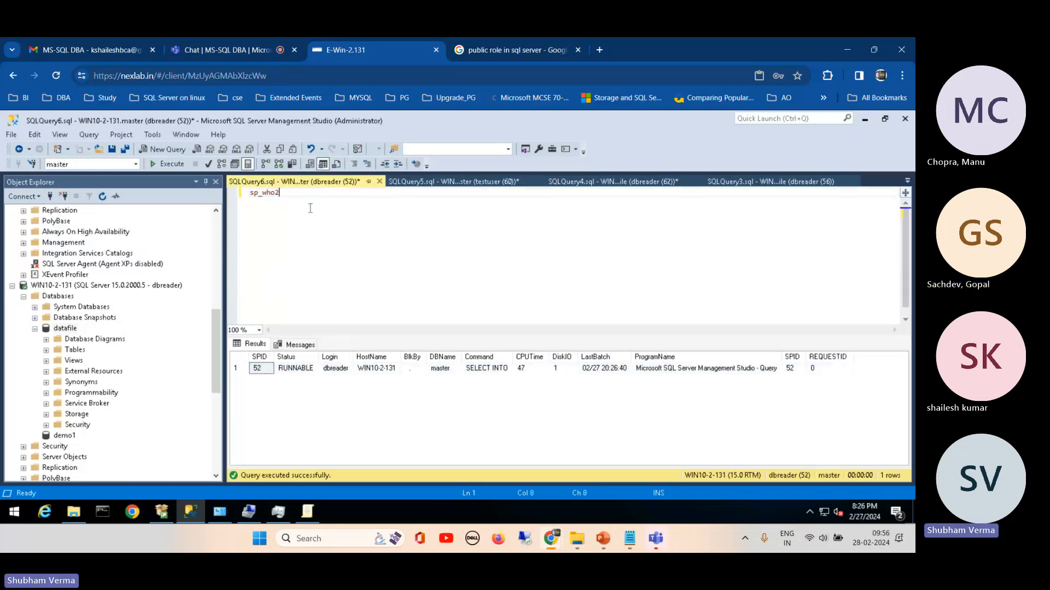
{"action": "key", "text": "ctrl+a"}
{"action": "key", "text": "BackSpace"}
{"action": "key", "text": "Return"}
{"action": "key", "text": "Return"}
{"action": "key", "text": "ctrl+v"}
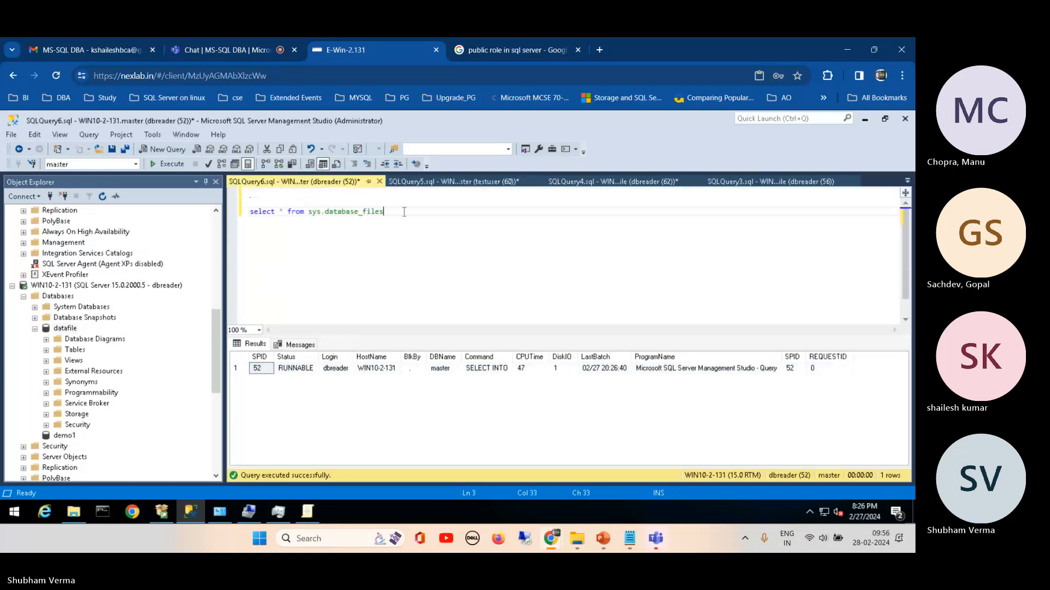
Step: Run the select * from sys.database_files statement as dbreader on master and inspect the physical_name of both files
{"action": "left_click_drag", "start_coordinate": [404, 212], "coordinate": [250, 213]}
{"action": "left_click", "coordinate": [175, 164]}
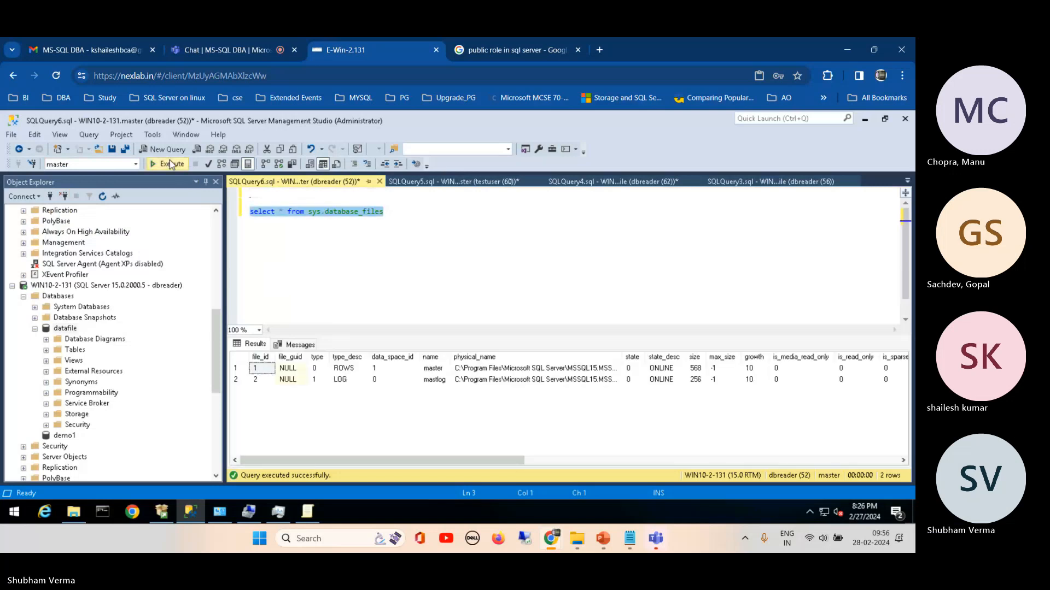
{"action": "left_click", "coordinate": [551, 374]}
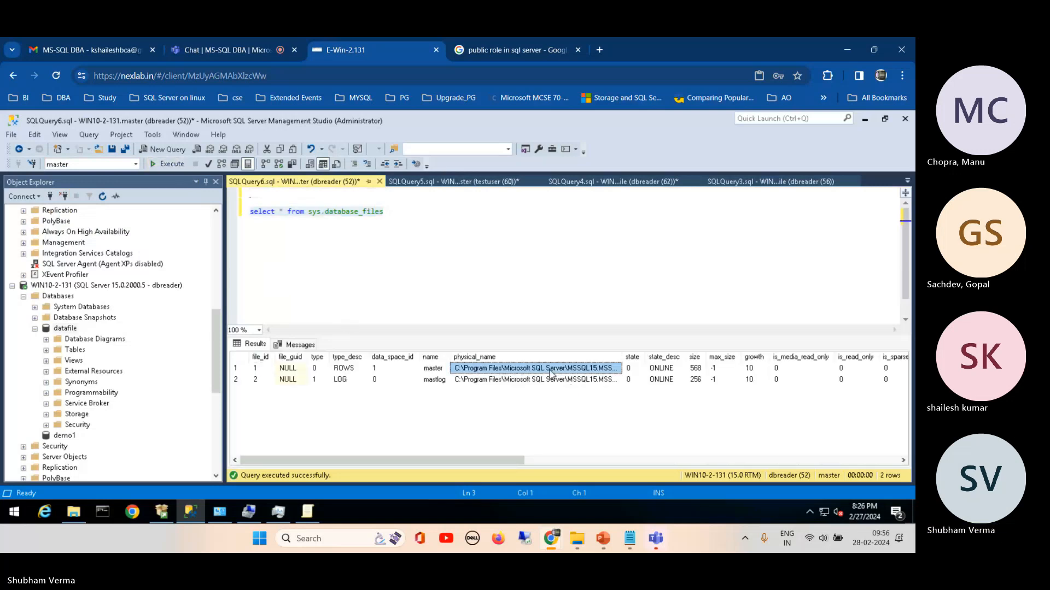
{"action": "left_click", "coordinate": [550, 380]}
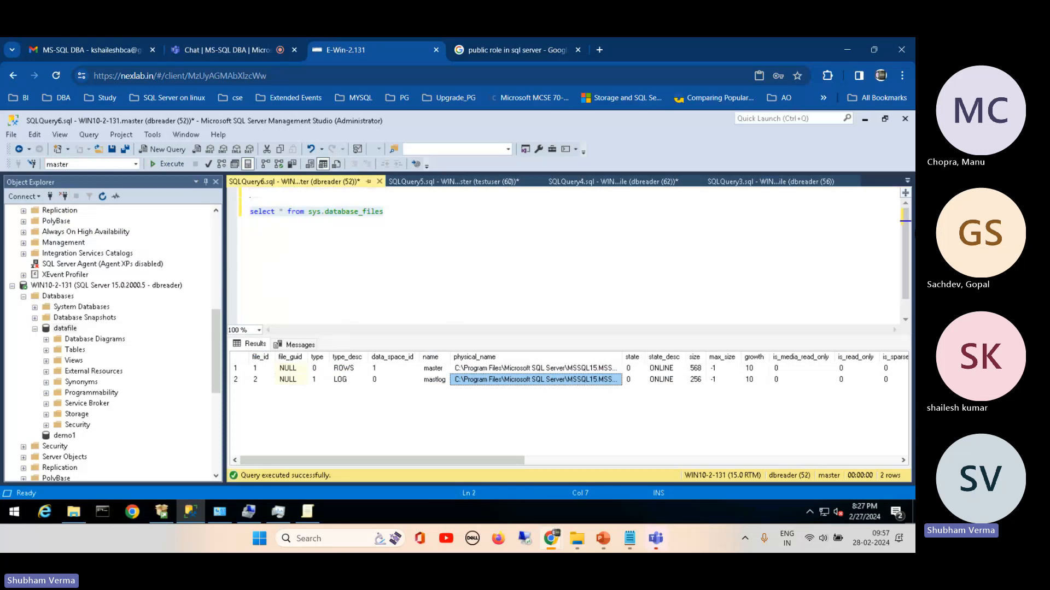
Step: Add sp_who2 above the select statement in the dbreader query, run only that procedure and enlarge the results area
{"action": "left_click", "coordinate": [908, 234]}
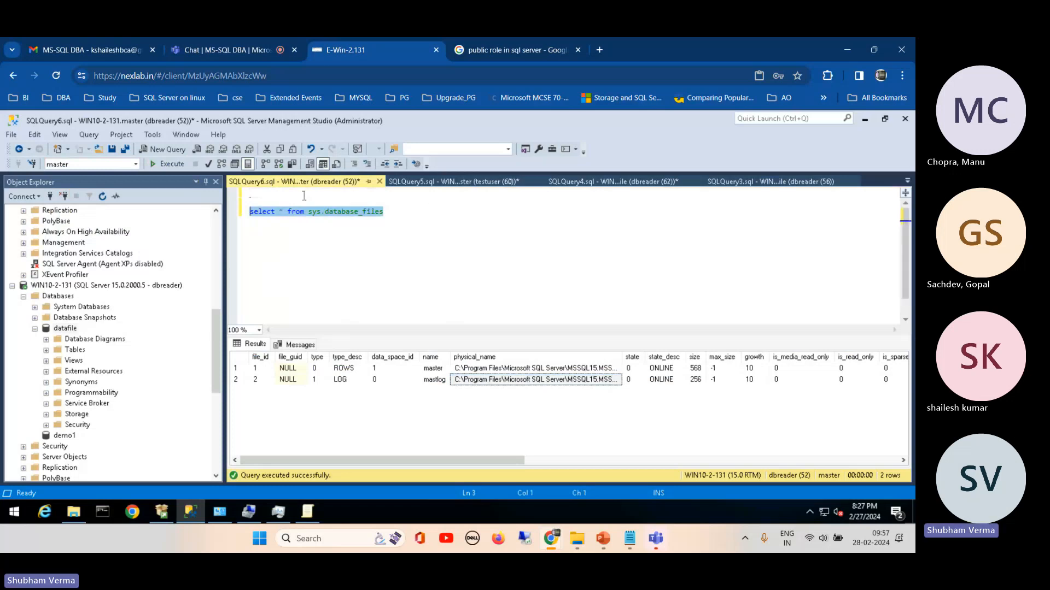
{"action": "left_click", "coordinate": [303, 195]}
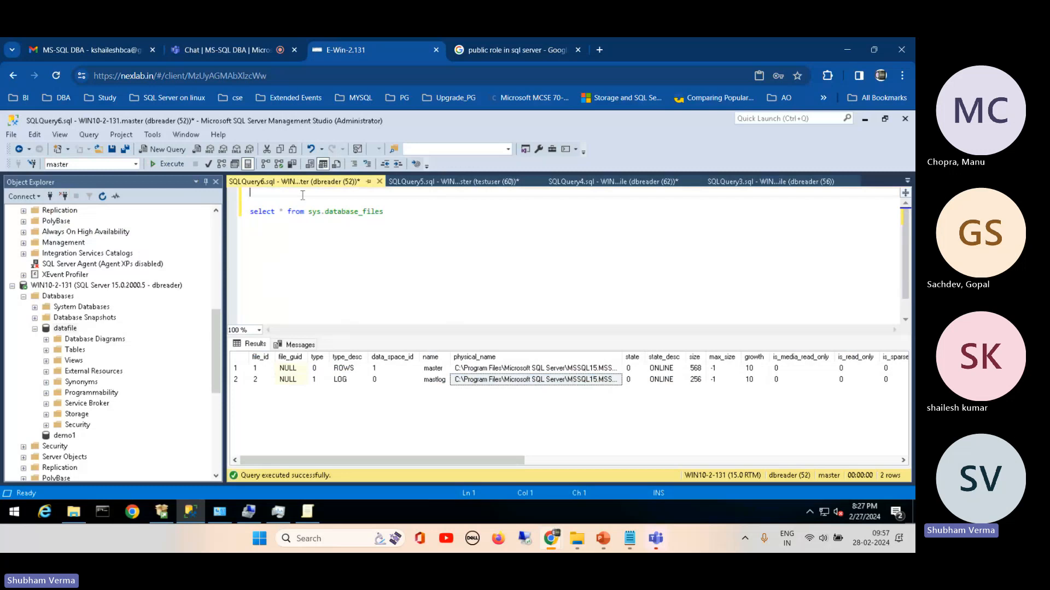
{"action": "type", "text": "sp_who"}
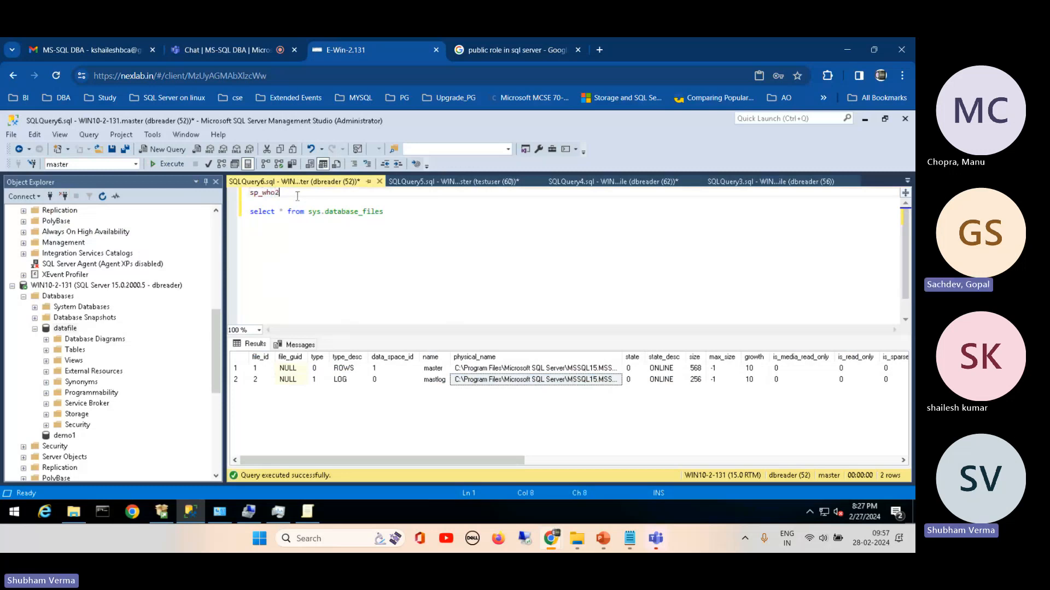
{"action": "type", "text": "2"}
{"action": "key", "text": "shift+Home"}
{"action": "left_click", "coordinate": [168, 165]}
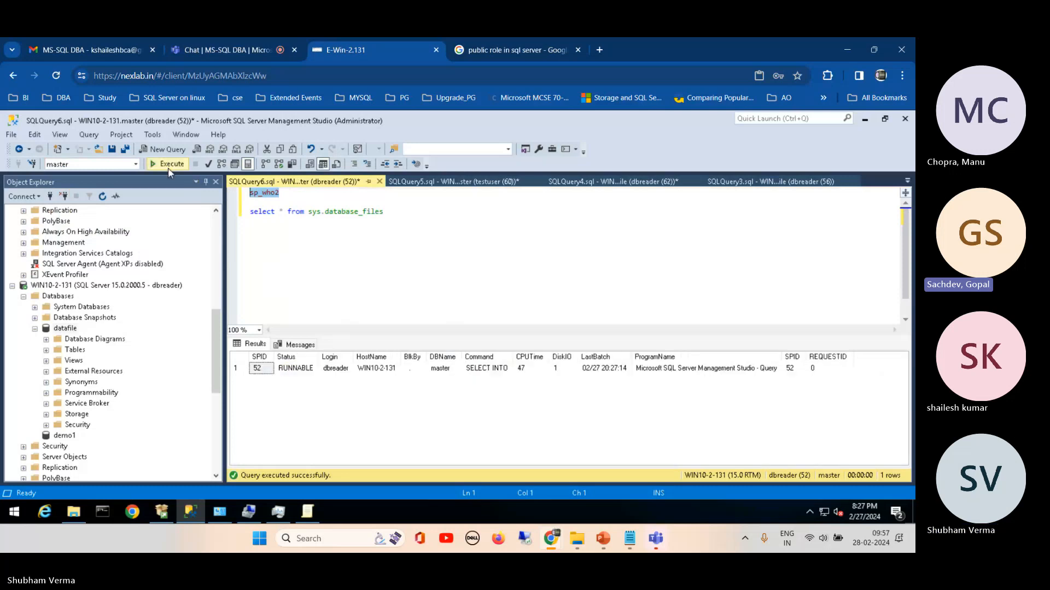
{"action": "left_click_drag", "start_coordinate": [411, 335], "coordinate": [416, 246]}
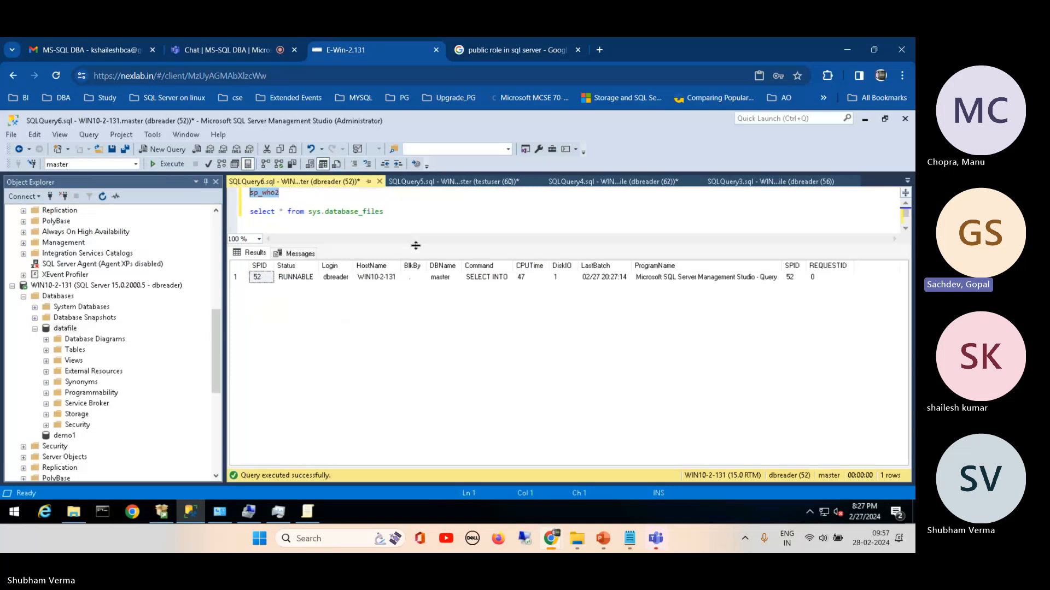
{"action": "left_click_drag", "start_coordinate": [416, 245], "coordinate": [421, 268]}
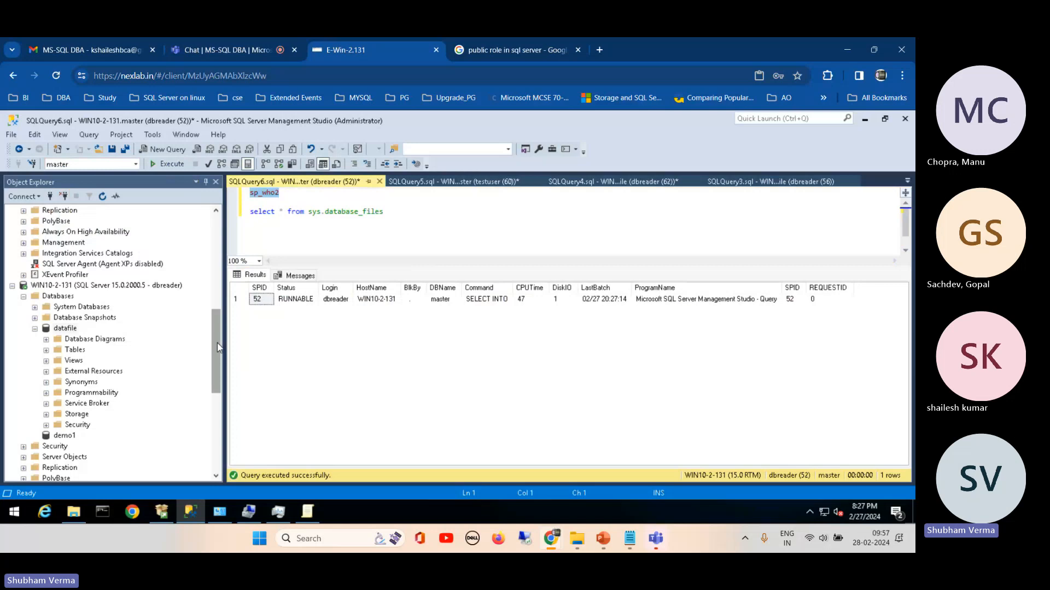
Step: View the logins under the sa connection again and return to the Google results for "public role in sql server"
{"action": "left_click_drag", "start_coordinate": [218, 348], "coordinate": [213, 251]}
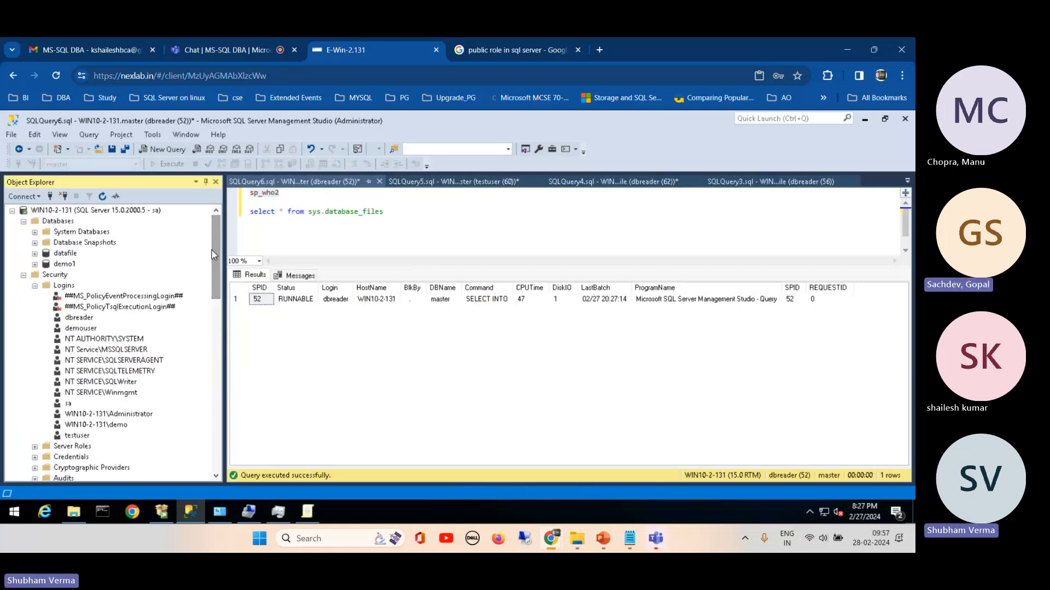
{"action": "left_click", "coordinate": [503, 44]}
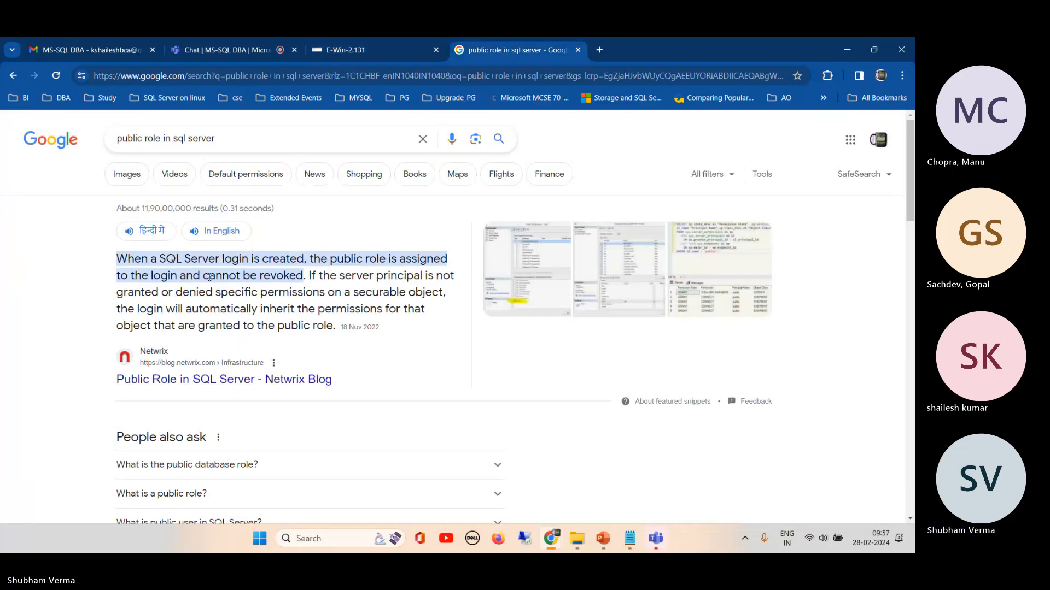
Step: Highlight "cannot be revoked" in the public role search snippet and return to the SQL Server lab session
{"action": "left_click_drag", "start_coordinate": [209, 276], "coordinate": [288, 276]}
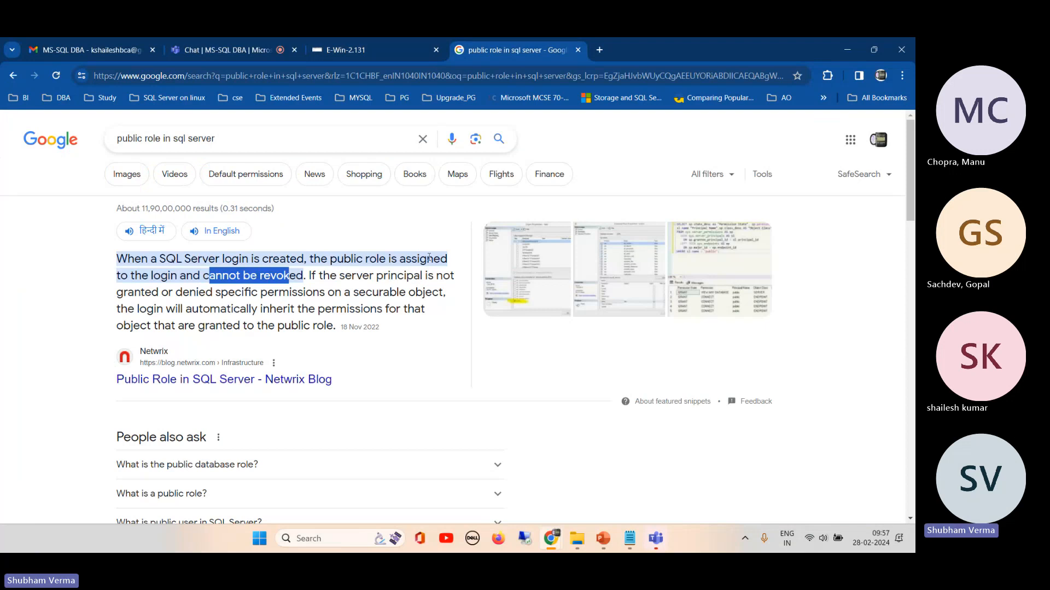
{"action": "left_click", "coordinate": [303, 276]}
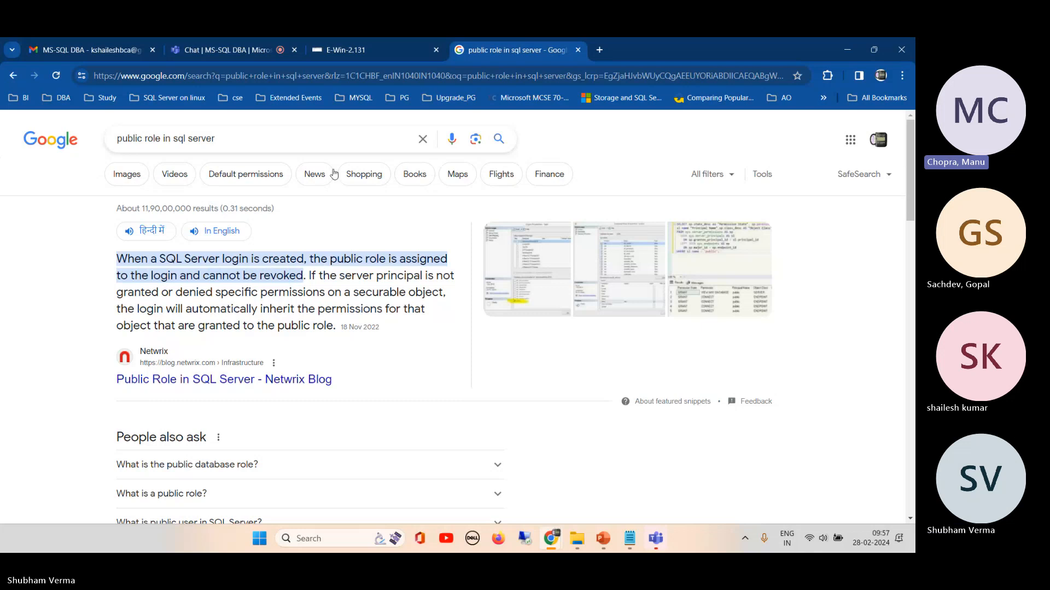
{"action": "left_click", "coordinate": [371, 50]}
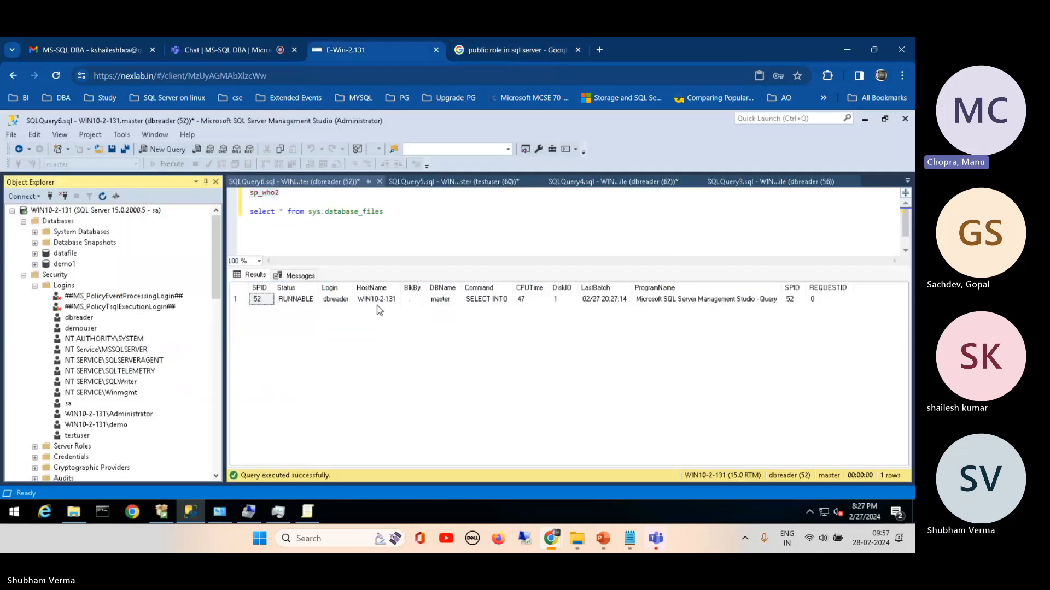
Step: Examine the sp_who2 result row for the dbreader session and collapse the logins under the sa connection
{"action": "left_click", "coordinate": [296, 299]}
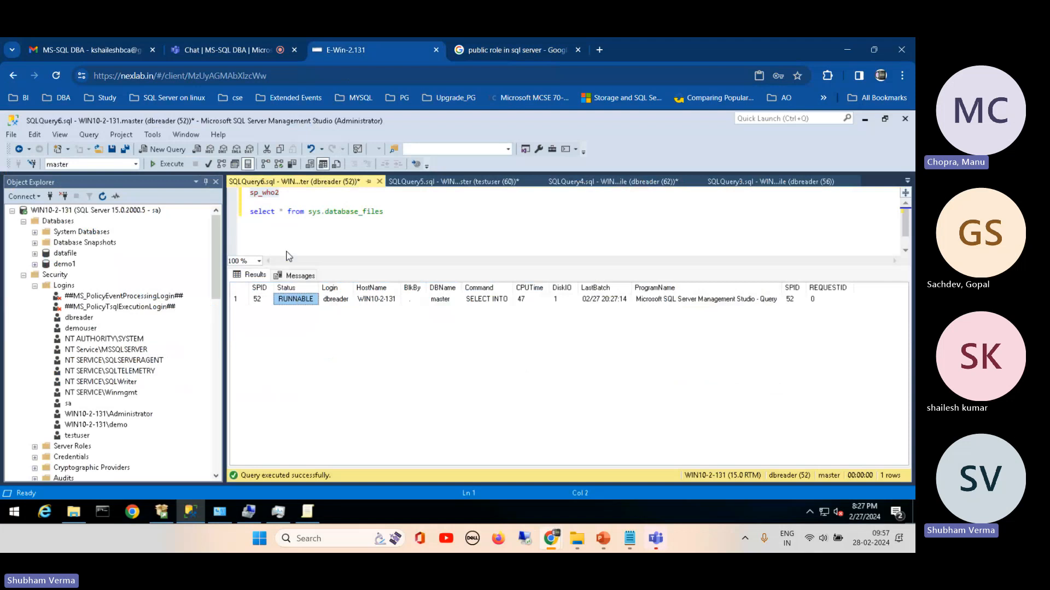
{"action": "left_click_drag", "start_coordinate": [280, 193], "coordinate": [234, 193]}
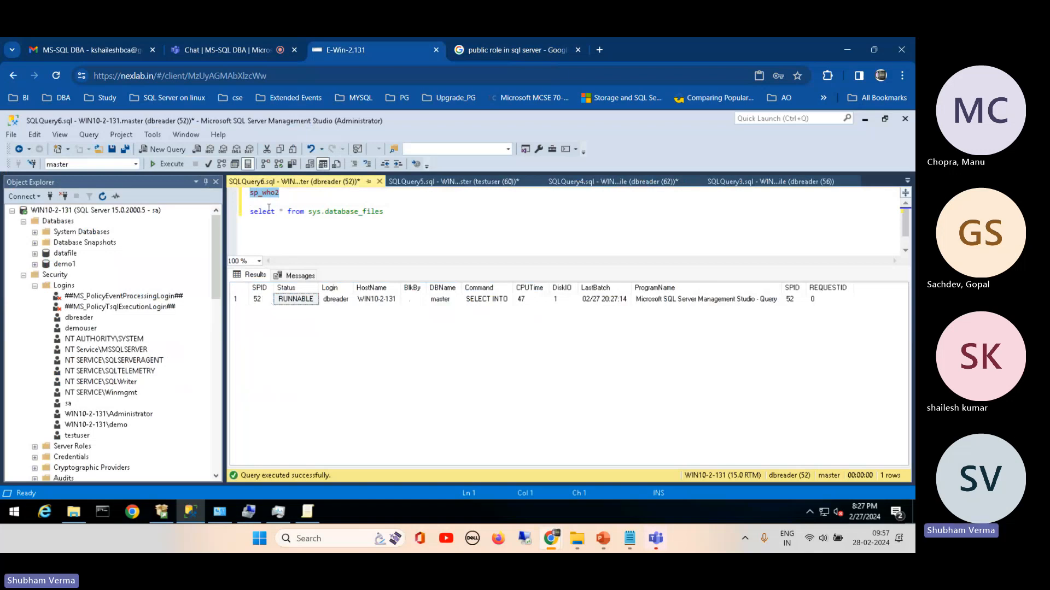
{"action": "left_click", "coordinate": [34, 286]}
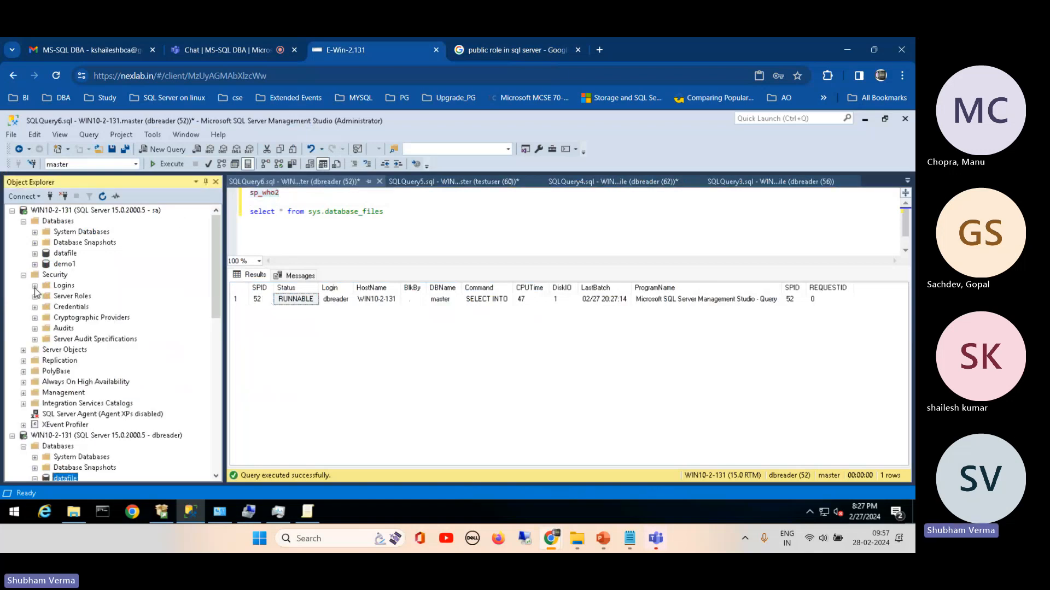
{"action": "left_click", "coordinate": [239, 300]}
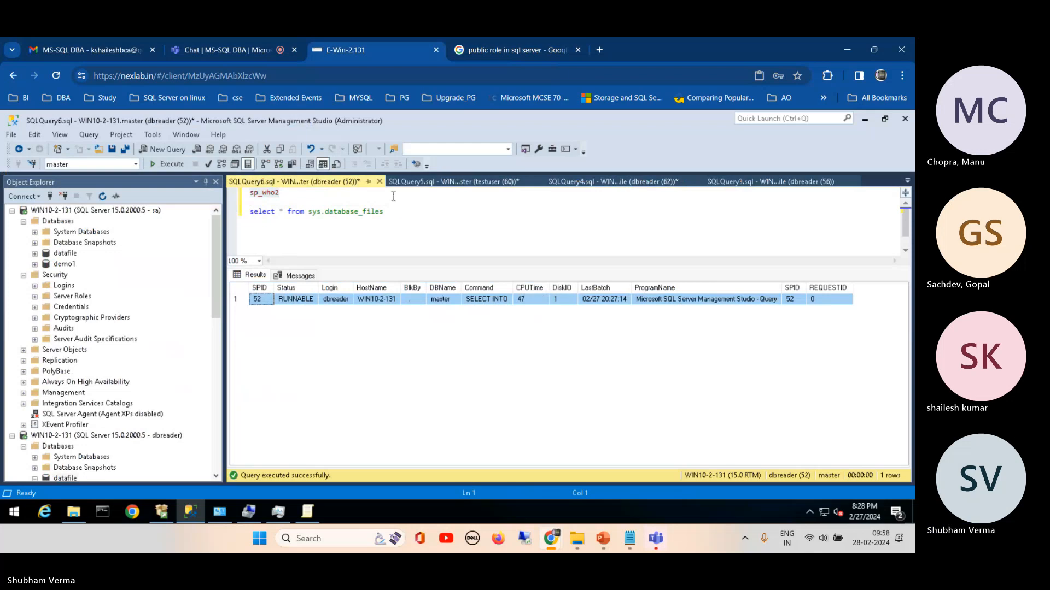
Step: Run only the select * from sys.database_files statement as dbreader and widen the physical_name column to read the full paths
{"action": "left_click", "coordinate": [244, 219]}
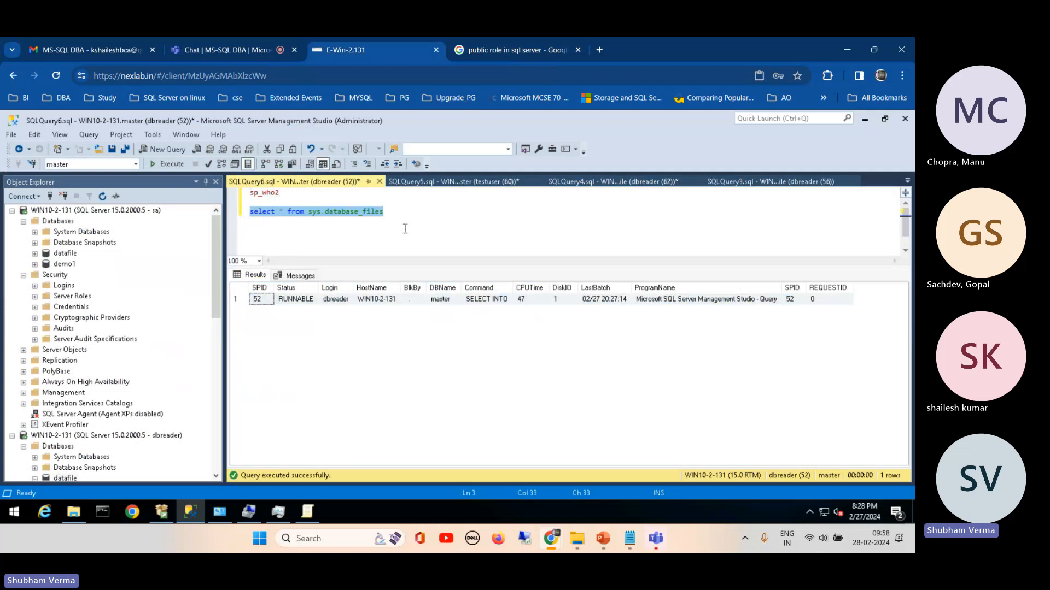
{"action": "left_click", "coordinate": [171, 167]}
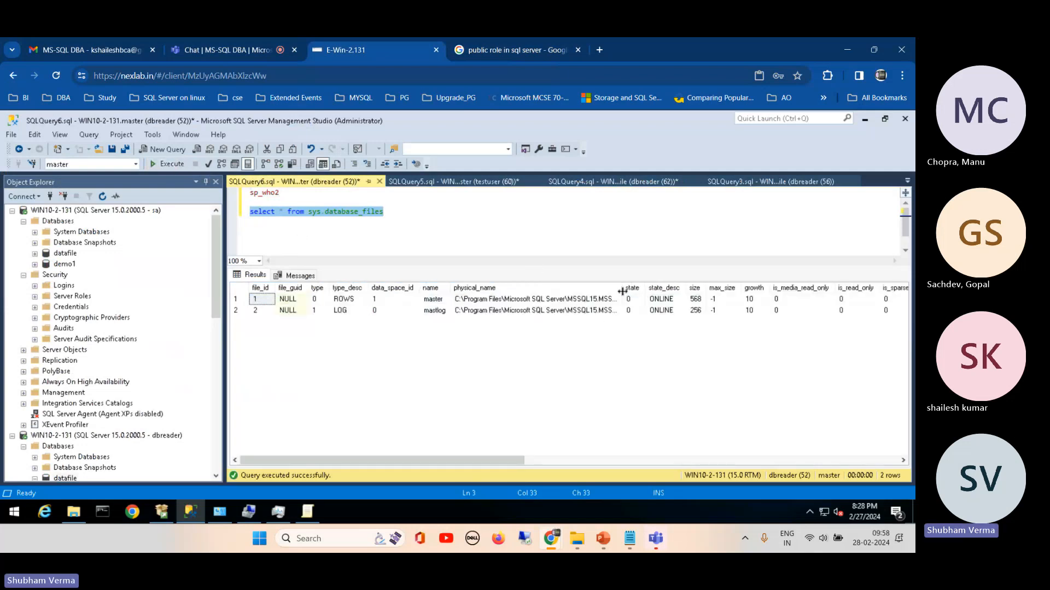
{"action": "left_click_drag", "start_coordinate": [622, 288], "coordinate": [744, 283]}
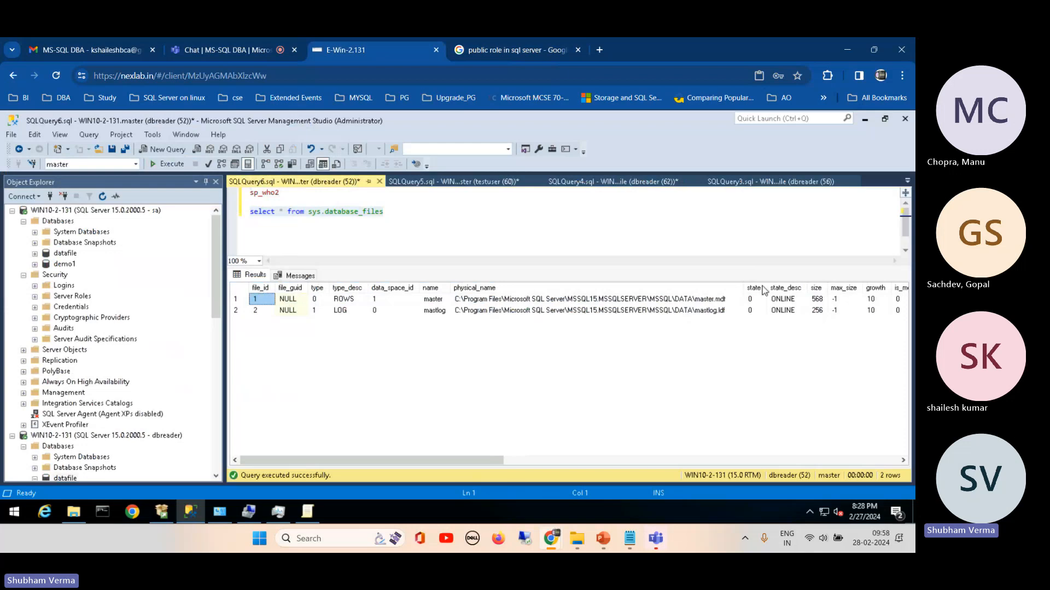
{"action": "left_click", "coordinate": [416, 223]}
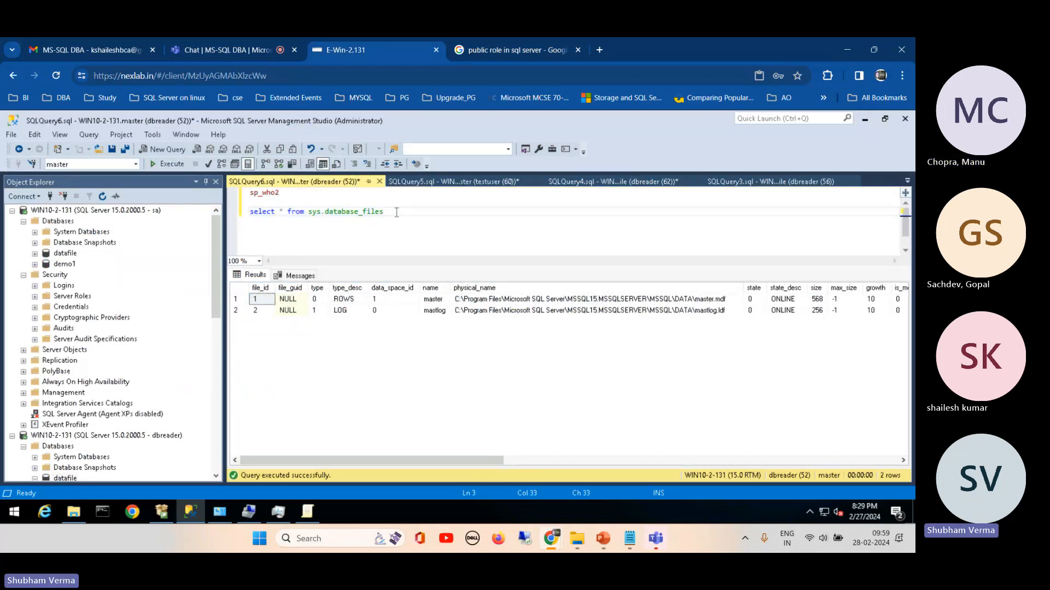
Step: View the testuser connection with its system databases and expand the logins under the sa connection
{"action": "left_click_drag", "start_coordinate": [215, 243], "coordinate": [214, 378]}
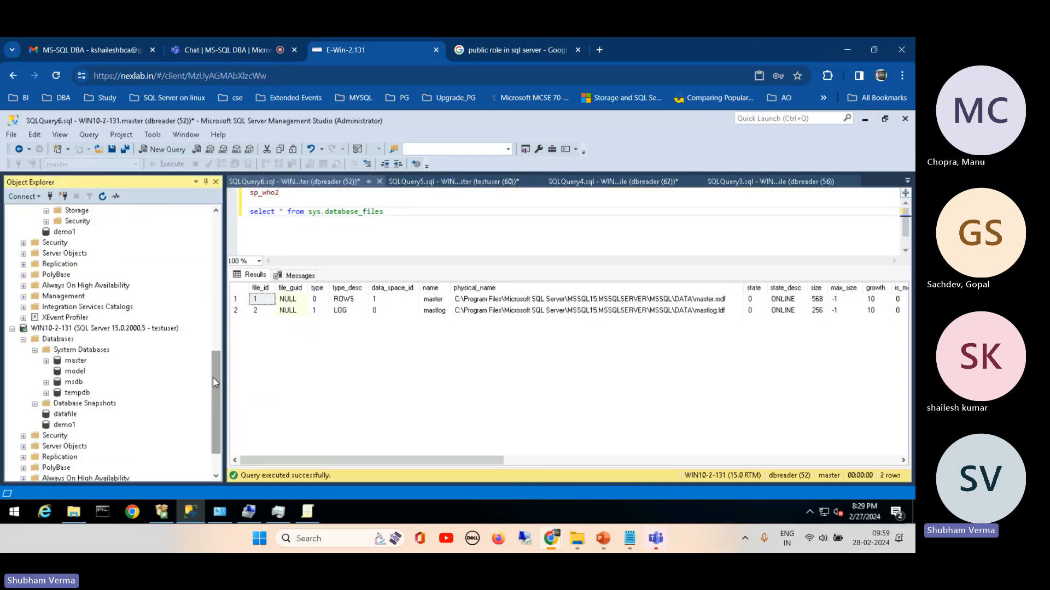
{"action": "left_click", "coordinate": [164, 330]}
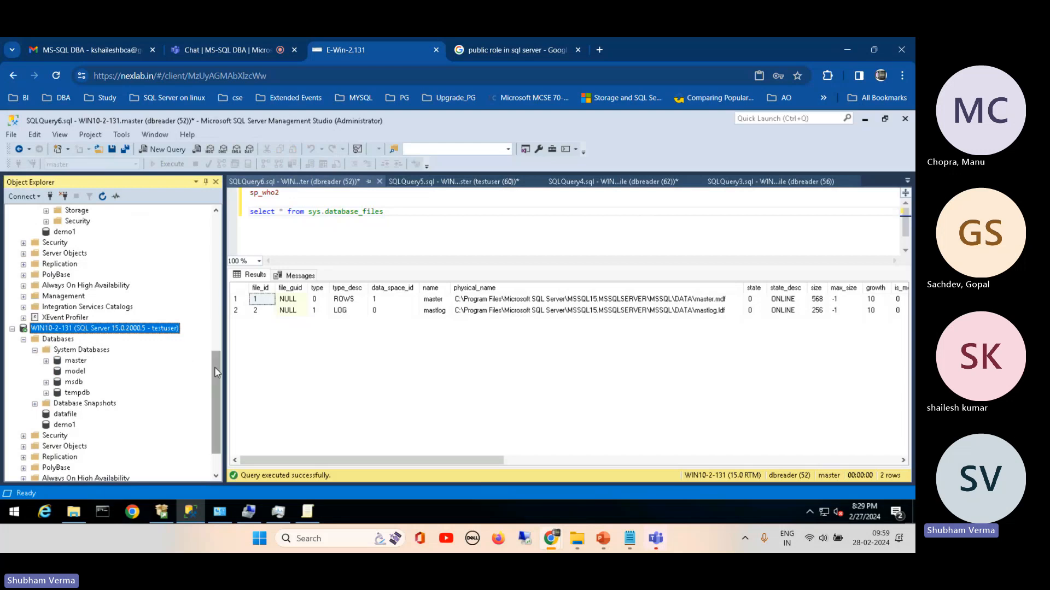
{"action": "left_click_drag", "start_coordinate": [216, 402], "coordinate": [210, 216]}
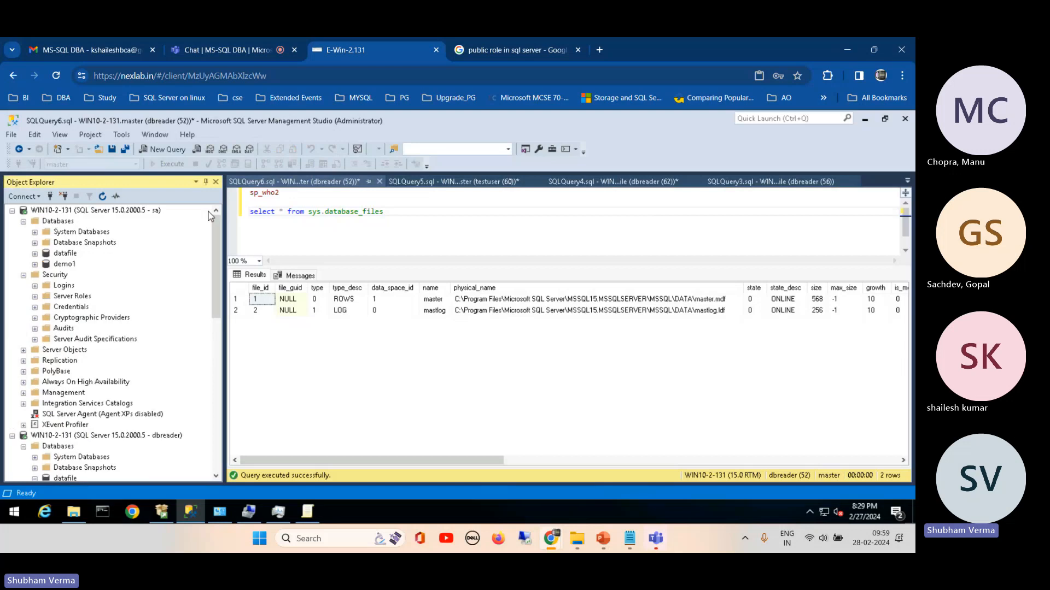
{"action": "left_click", "coordinate": [35, 286]}
{"action": "right_click", "coordinate": [76, 436]}
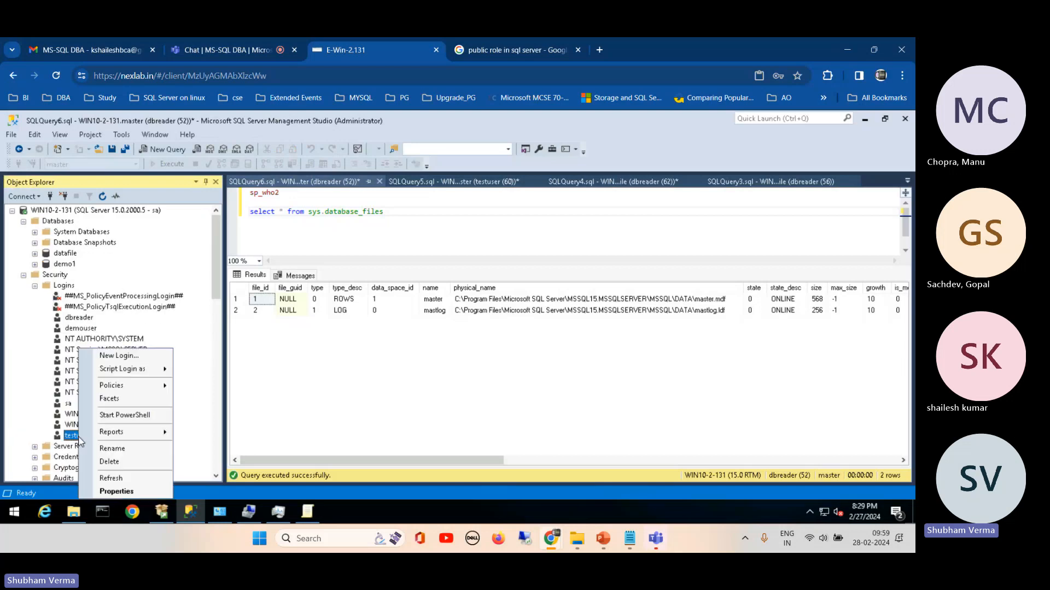
{"action": "left_click", "coordinate": [117, 491]}
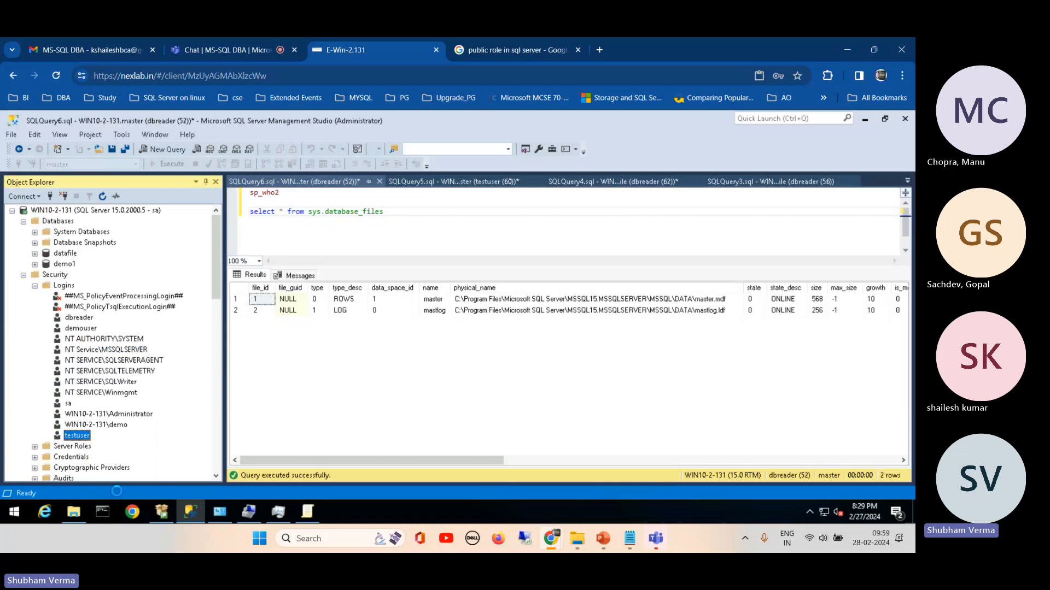
{"action": "left_click", "coordinate": [284, 164]}
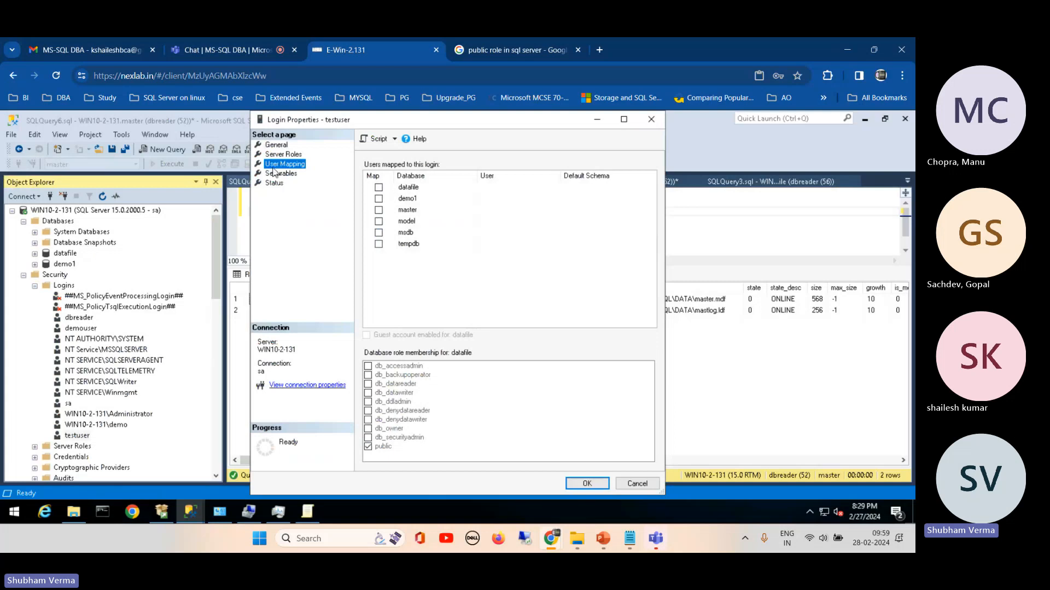
{"action": "left_click", "coordinate": [378, 233]}
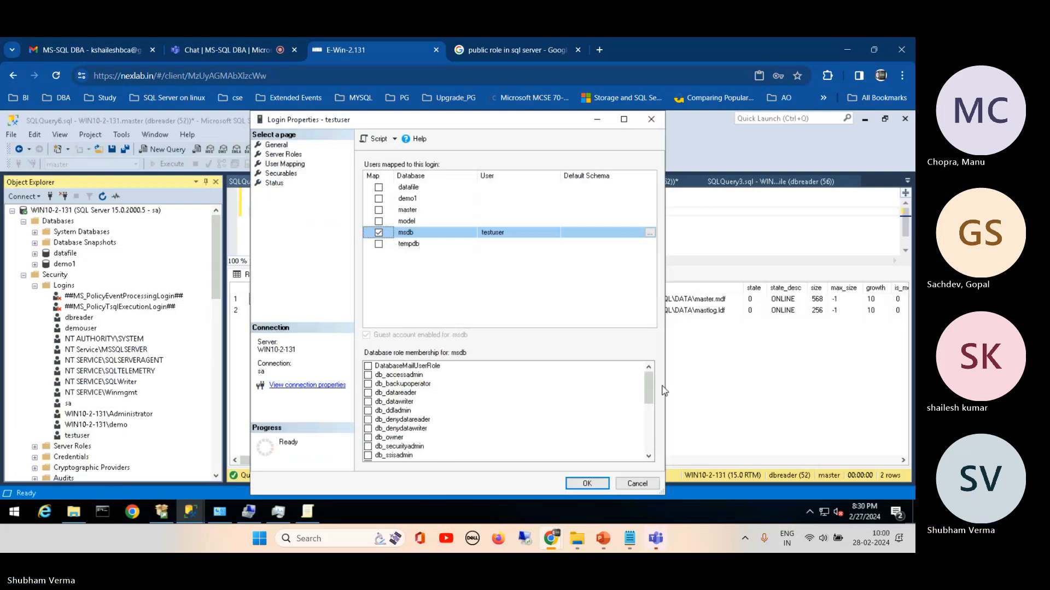
{"action": "scroll", "coordinate": [649, 388], "scroll_direction": "down", "scroll_amount": 1}
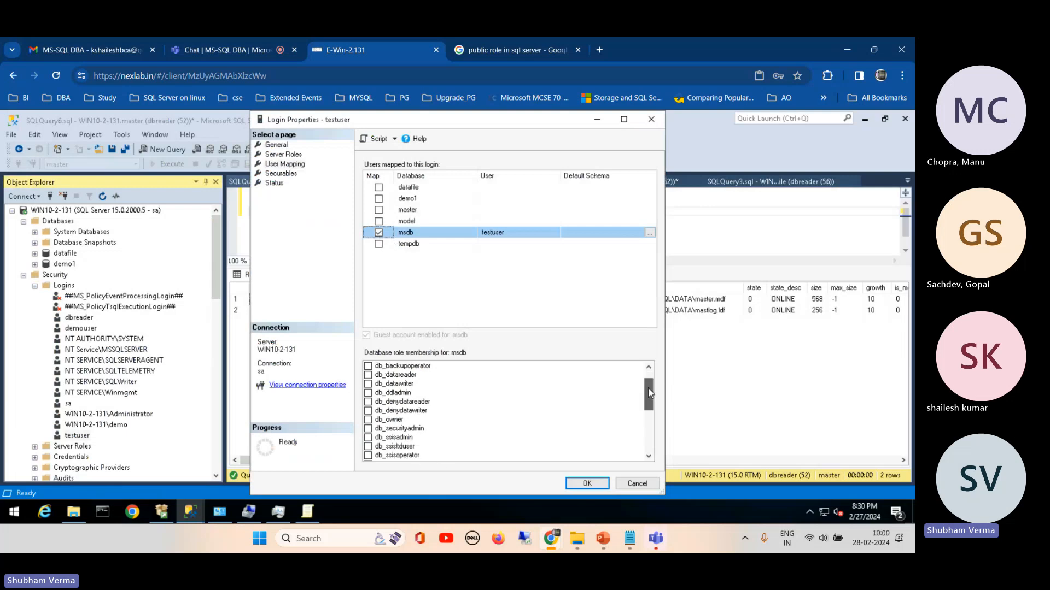
{"action": "left_click_drag", "start_coordinate": [648, 392], "coordinate": [648, 386]}
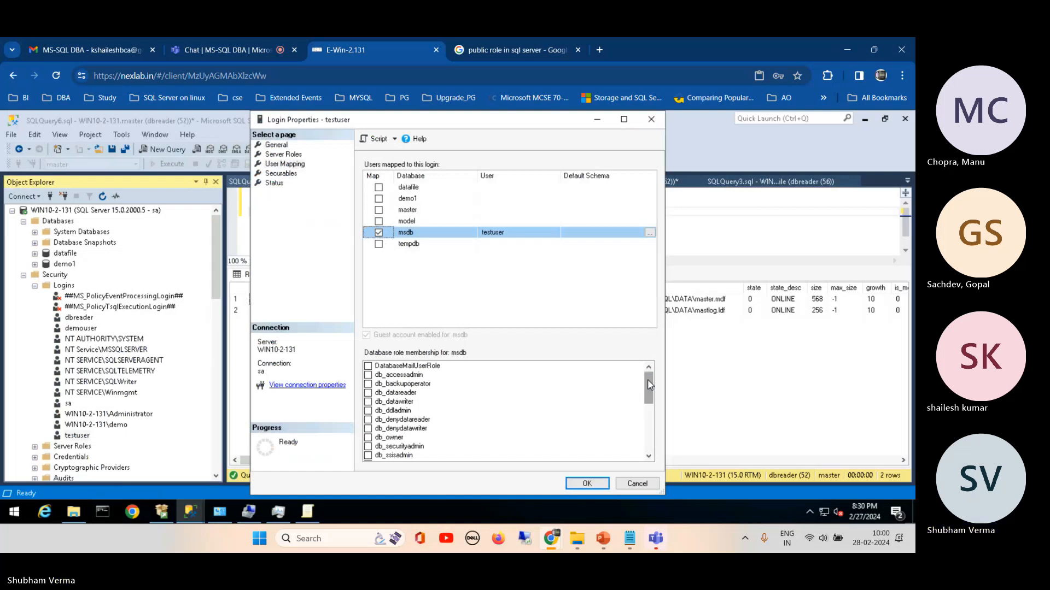
{"action": "left_click", "coordinate": [368, 385]}
{"action": "left_click", "coordinate": [368, 385]}
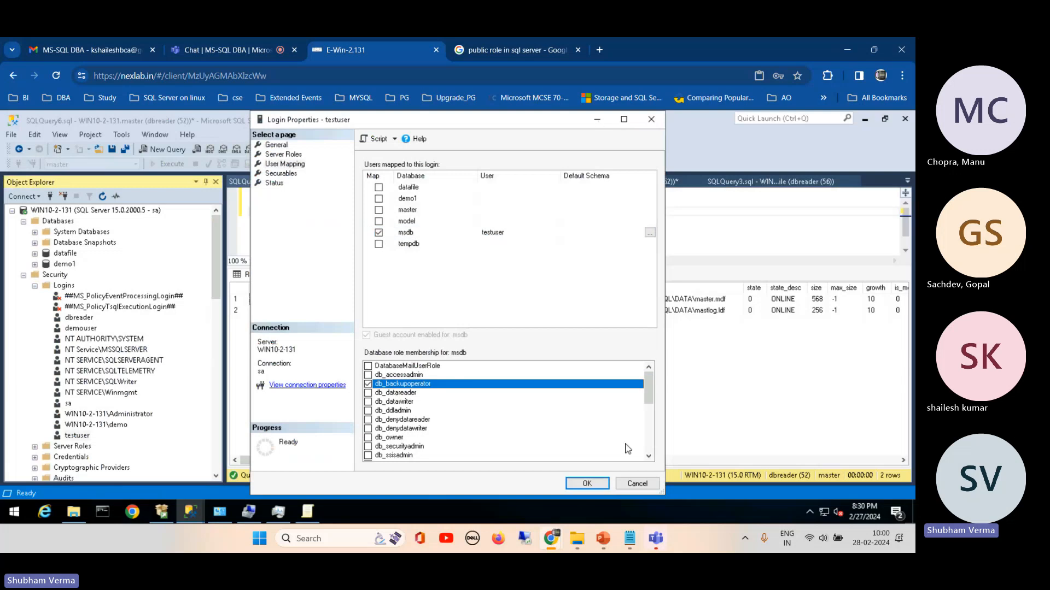
{"action": "left_click", "coordinate": [633, 483]}
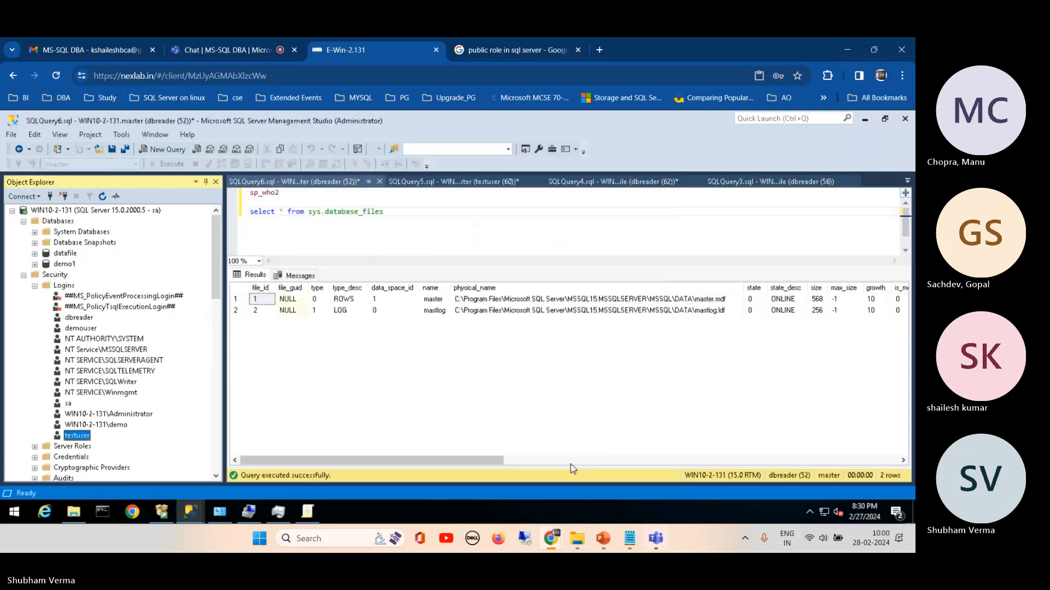
Step: Expand the msdb system database under the sa connection down to its security users
{"action": "left_click", "coordinate": [34, 232]}
{"action": "left_click", "coordinate": [46, 264]}
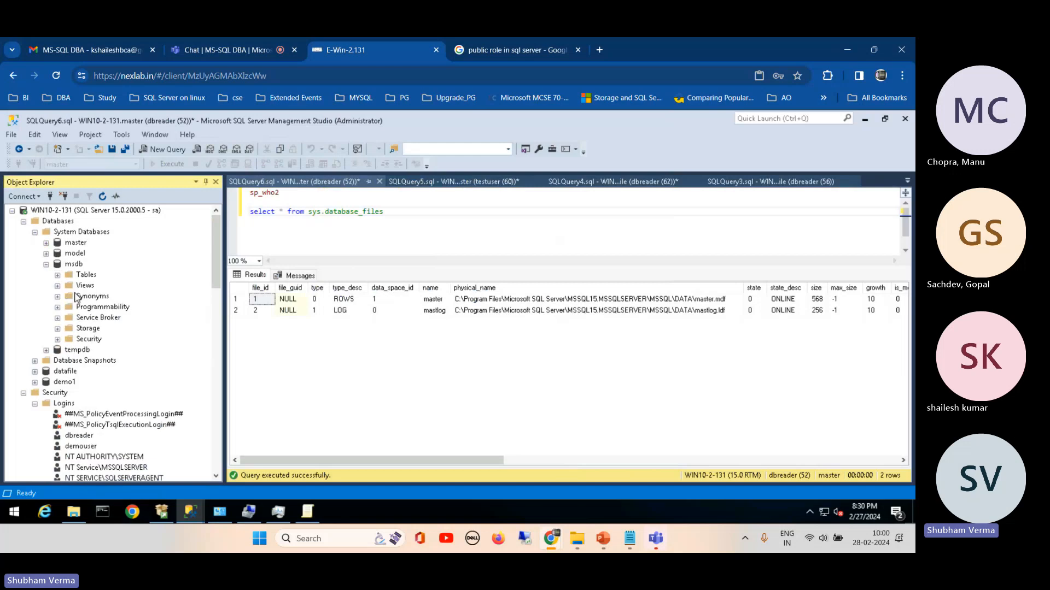
{"action": "left_click", "coordinate": [60, 340]}
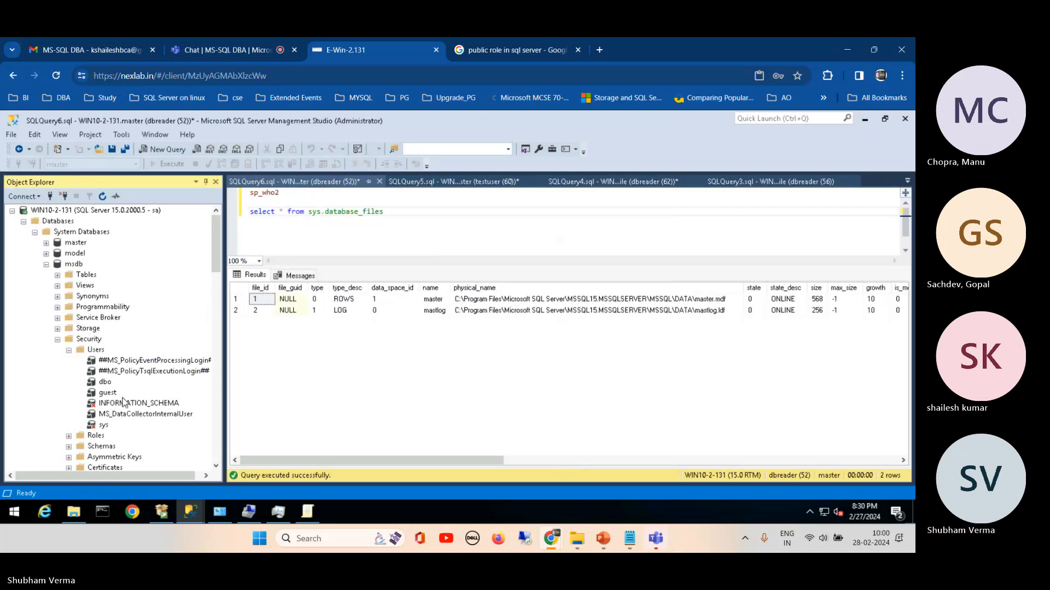
Step: Map the testuser login to msdb with the db_backupoperator and public database roles and apply the change
{"action": "left_click_drag", "start_coordinate": [211, 244], "coordinate": [212, 307]}
{"action": "right_click", "coordinate": [70, 414]}
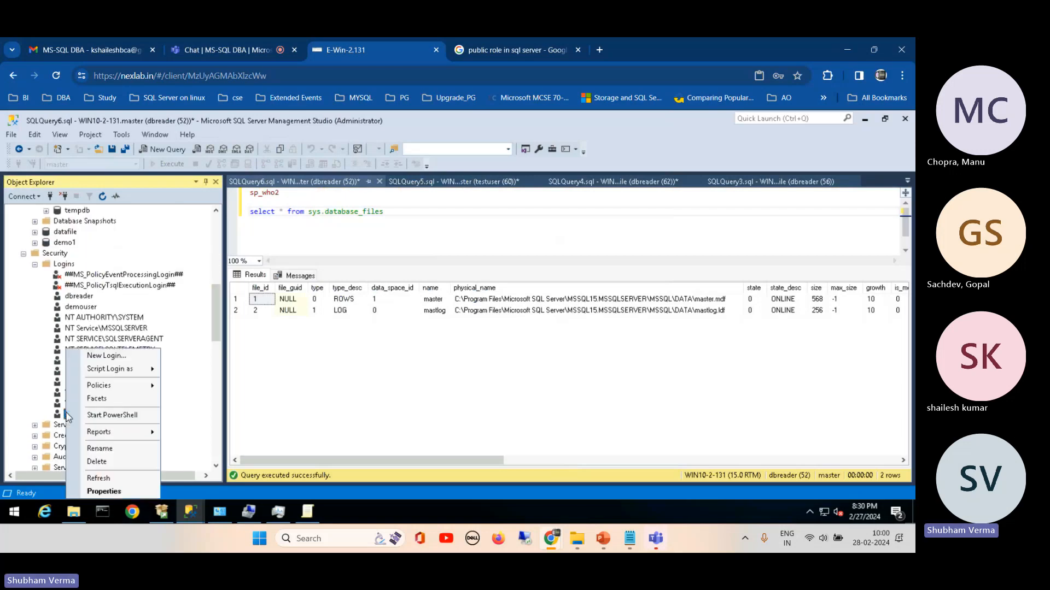
{"action": "left_click", "coordinate": [104, 491]}
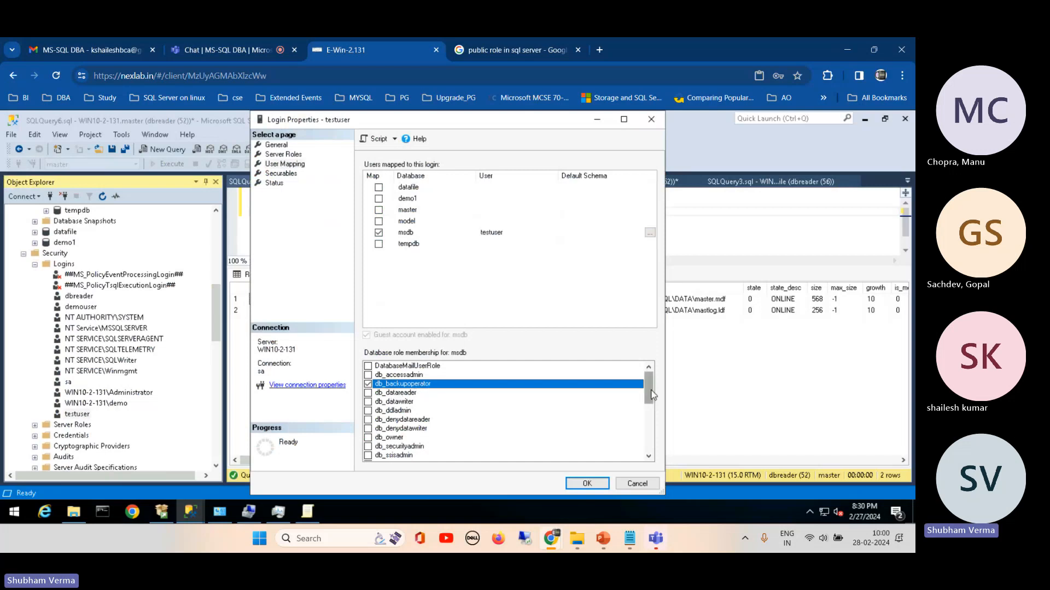
{"action": "left_click_drag", "start_coordinate": [652, 396], "coordinate": [655, 433]}
{"action": "scroll", "coordinate": [653, 432], "scroll_direction": "down", "scroll_amount": 1}
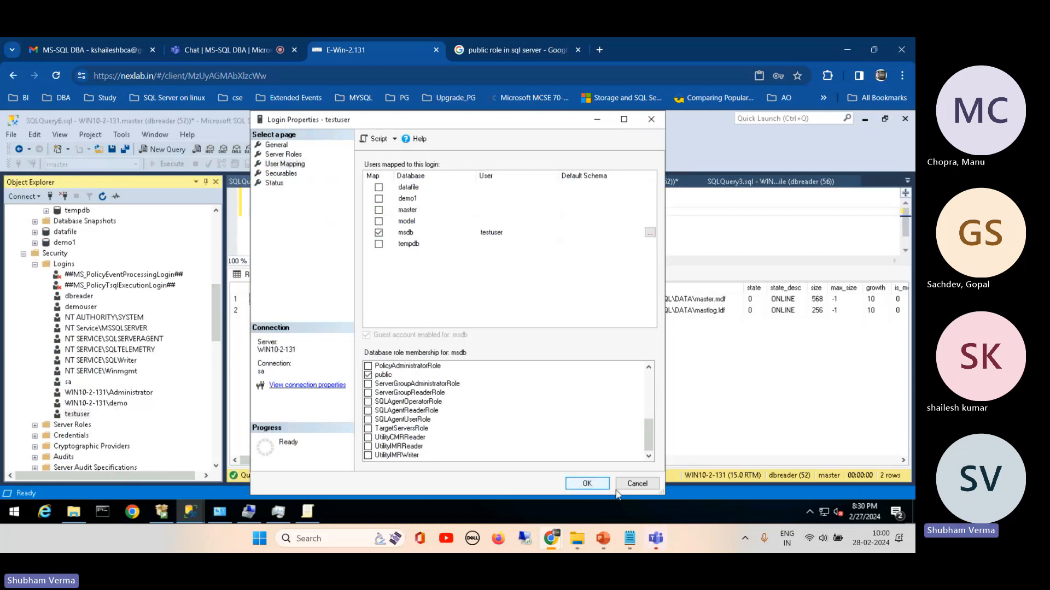
{"action": "left_click", "coordinate": [569, 484]}
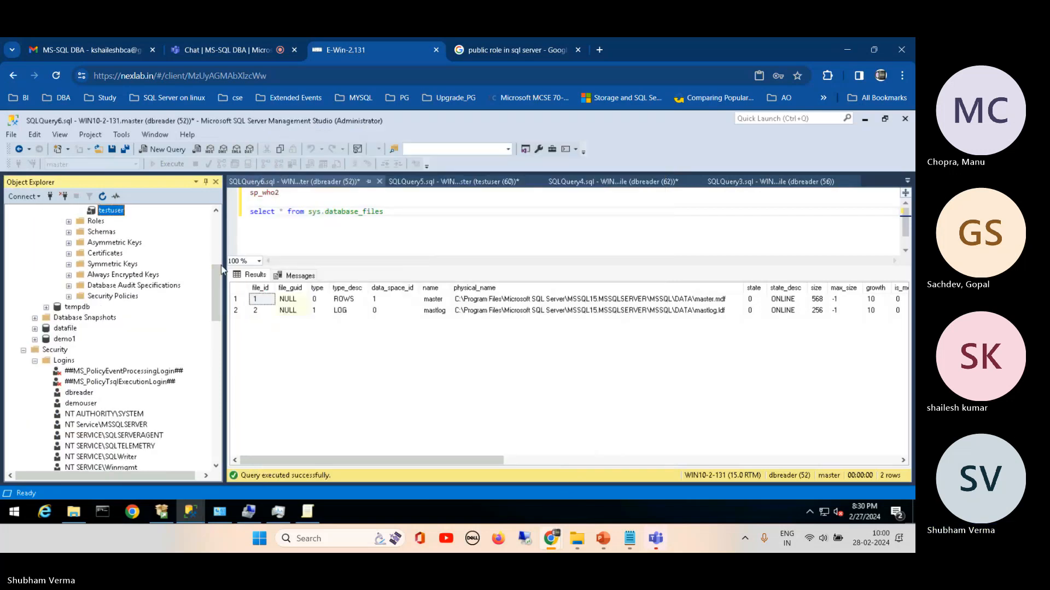
Step: Refresh the msdb users list and select the testuser entry in it
{"action": "left_click_drag", "start_coordinate": [217, 270], "coordinate": [212, 215]}
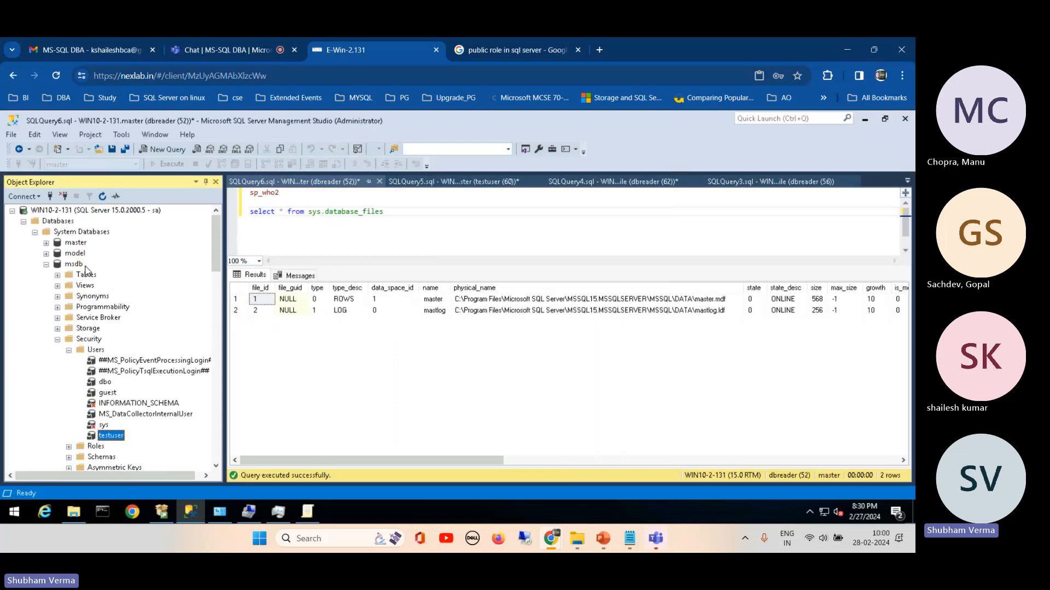
{"action": "left_click", "coordinate": [96, 349]}
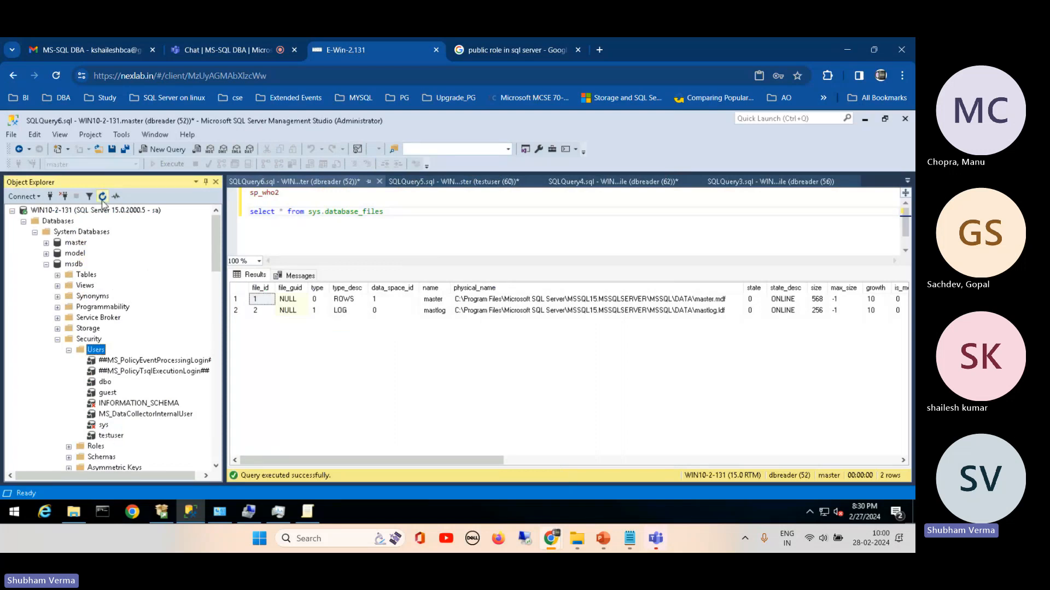
{"action": "left_click", "coordinate": [108, 436]}
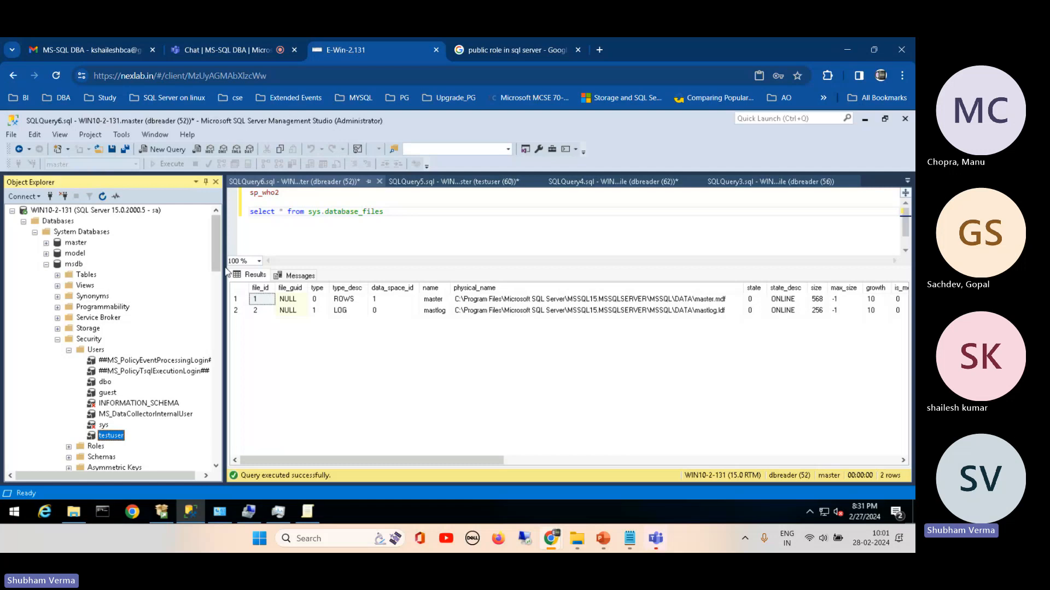
{"action": "left_click_drag", "start_coordinate": [219, 251], "coordinate": [230, 215]}
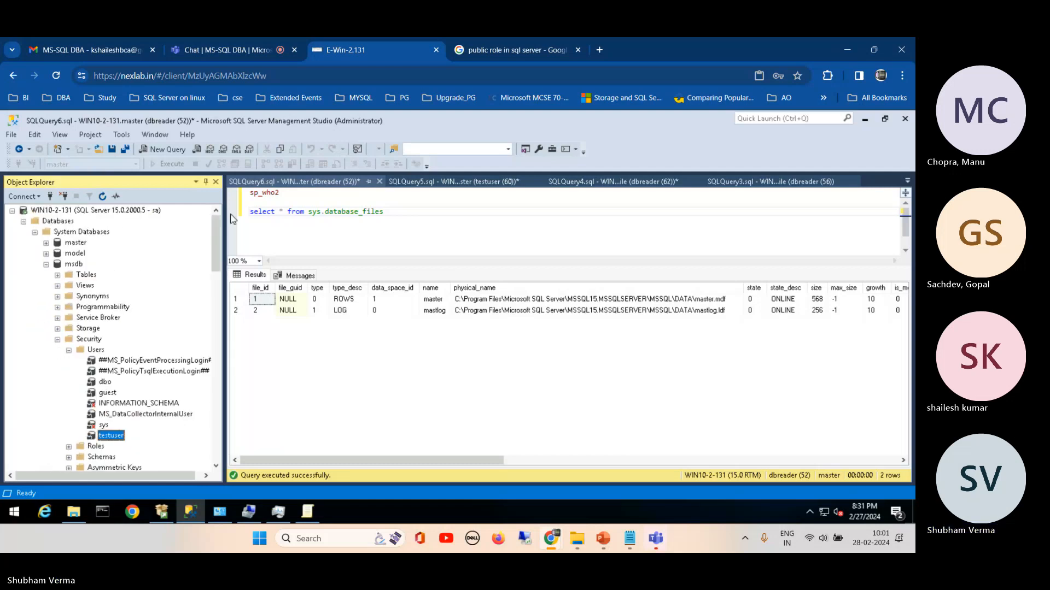
Step: Collapse the msdb database and the logins list under the sa connection
{"action": "left_click", "coordinate": [47, 264]}
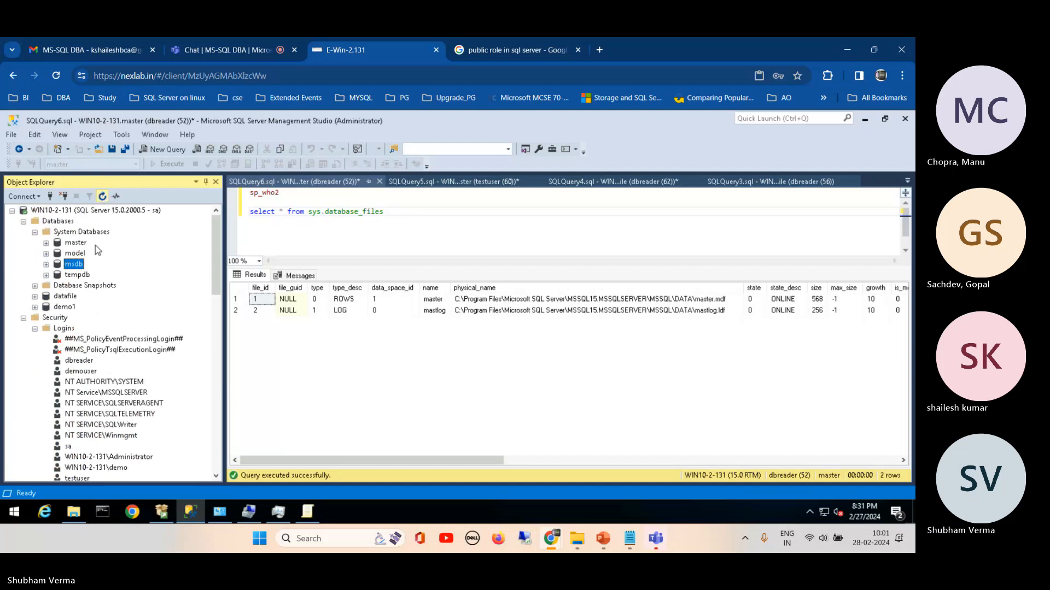
{"action": "left_click", "coordinate": [44, 329]}
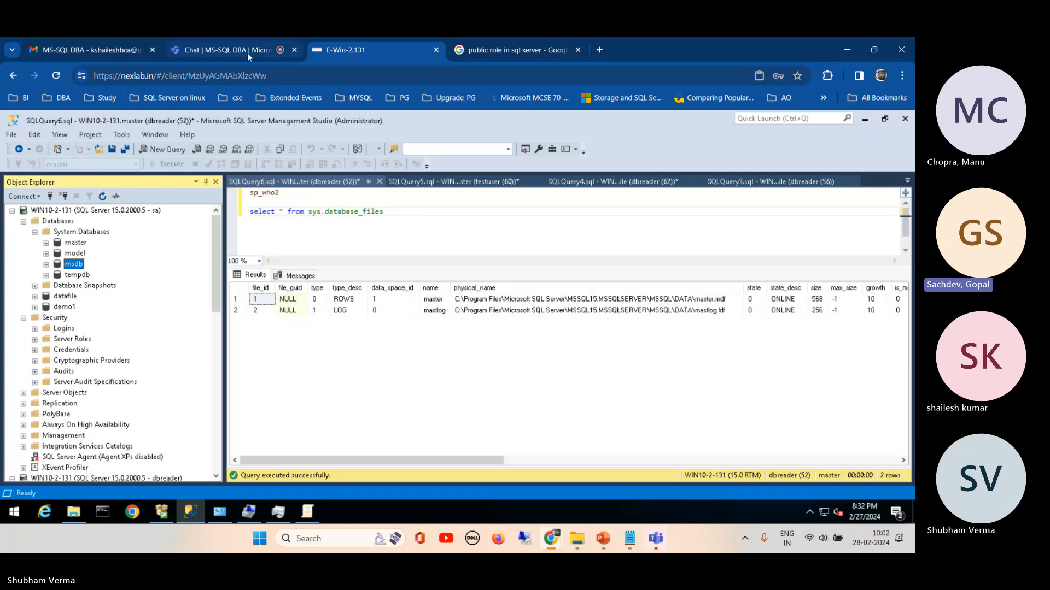
{"action": "mouse_move", "coordinate": [247, 52]}
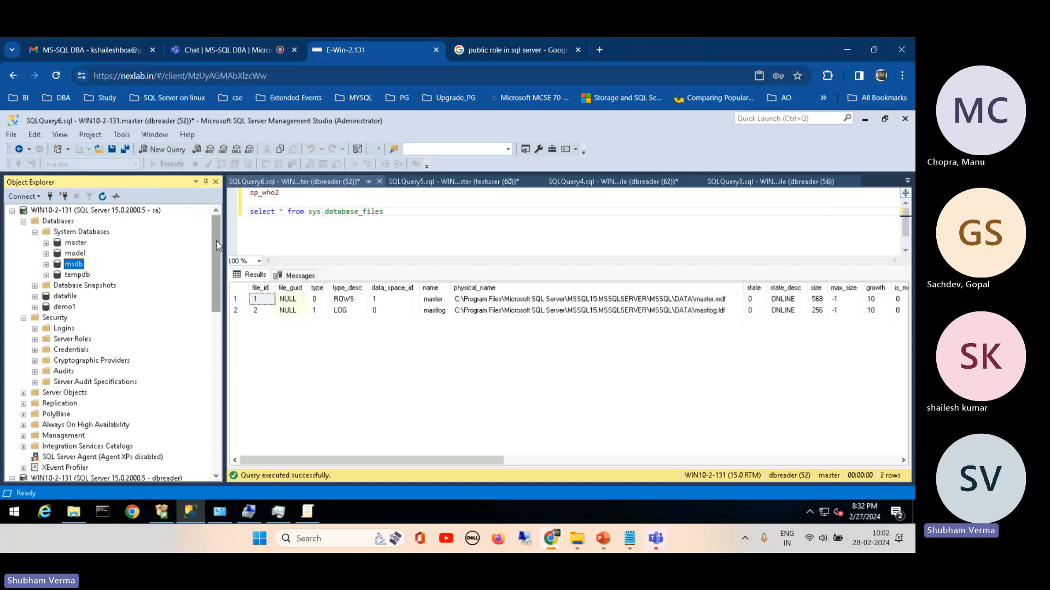
Step: Expand the logins list under the sa connection and open the properties of the testuser login
{"action": "left_click_drag", "start_coordinate": [215, 241], "coordinate": [213, 262]}
{"action": "right_click", "coordinate": [57, 275]}
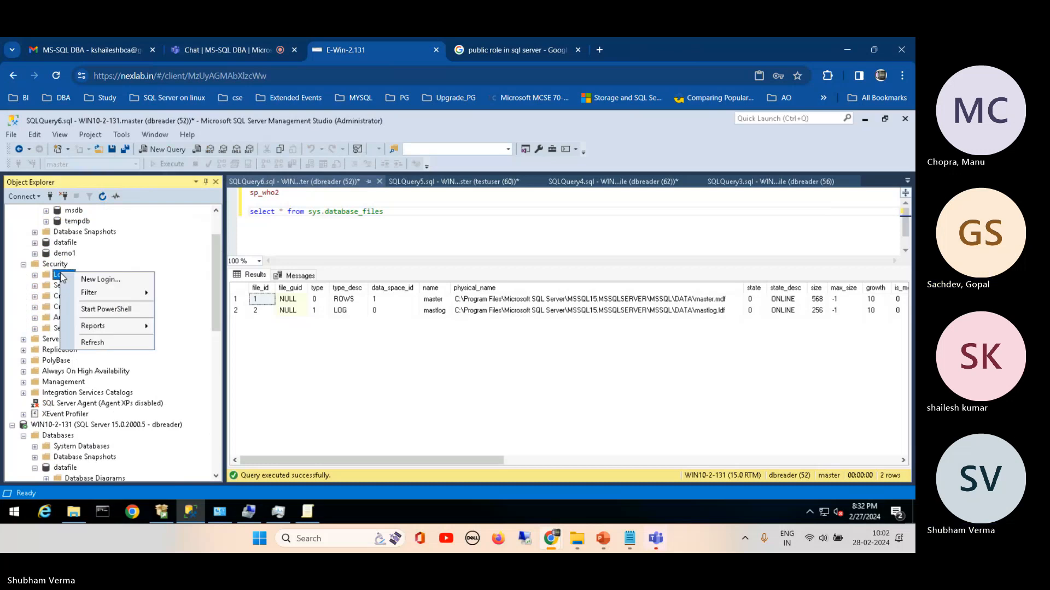
{"action": "double_click", "coordinate": [57, 275]}
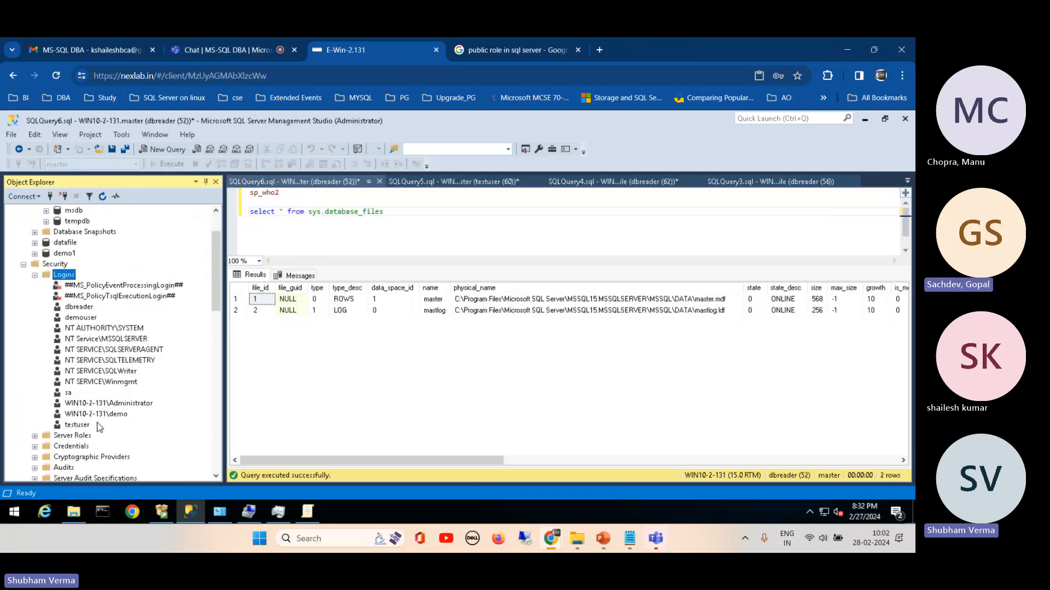
{"action": "left_click", "coordinate": [81, 426]}
{"action": "right_click", "coordinate": [83, 429]}
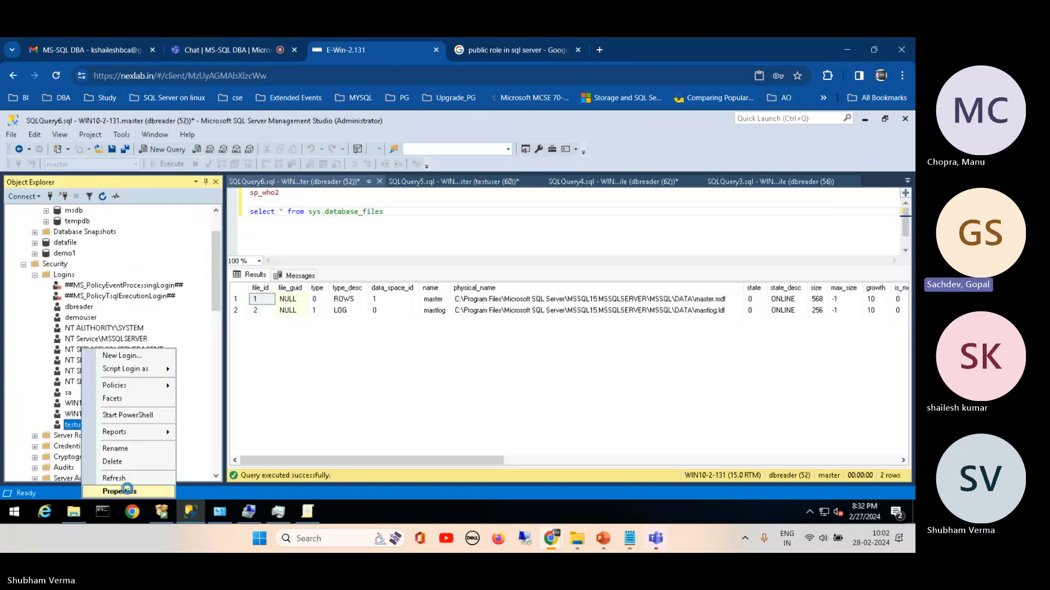
{"action": "left_click", "coordinate": [128, 490]}
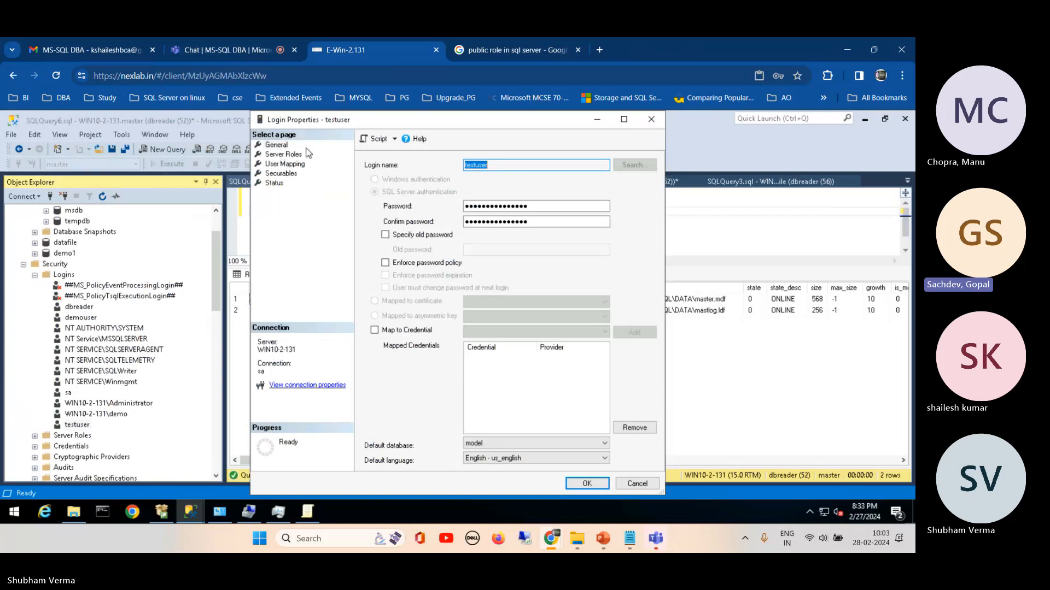
Step: Review the testuser login's general settings, server roles, user mapping and securables
{"action": "left_click", "coordinate": [494, 165]}
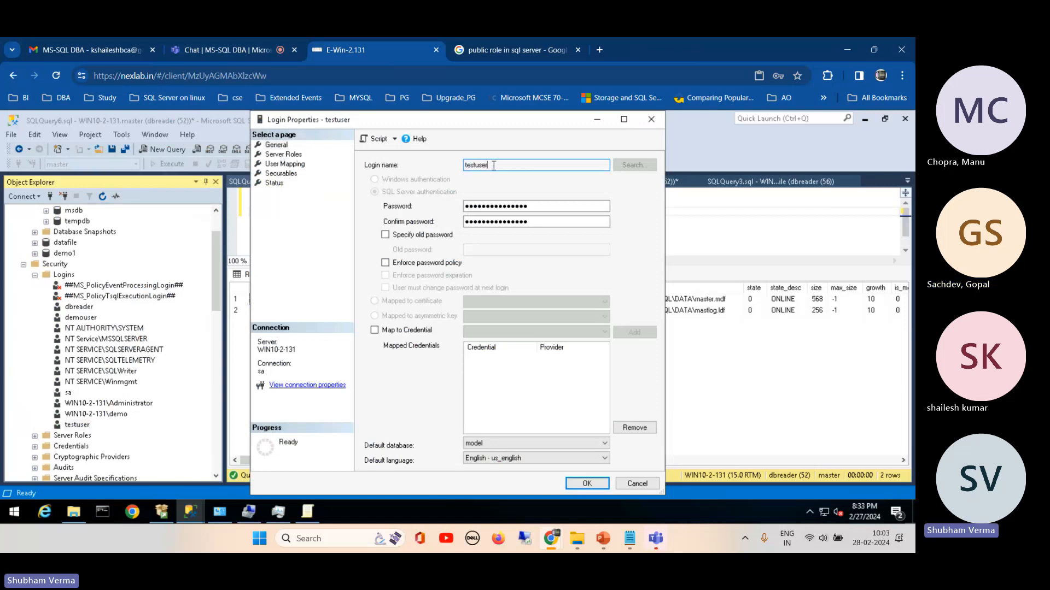
{"action": "left_click", "coordinate": [283, 154]}
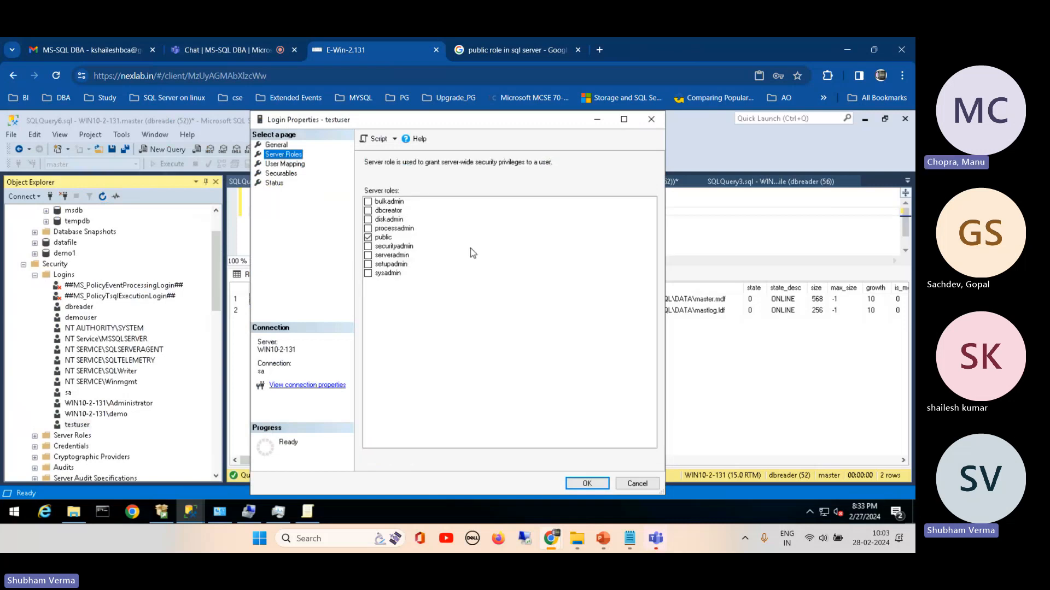
{"action": "left_click", "coordinate": [299, 165]}
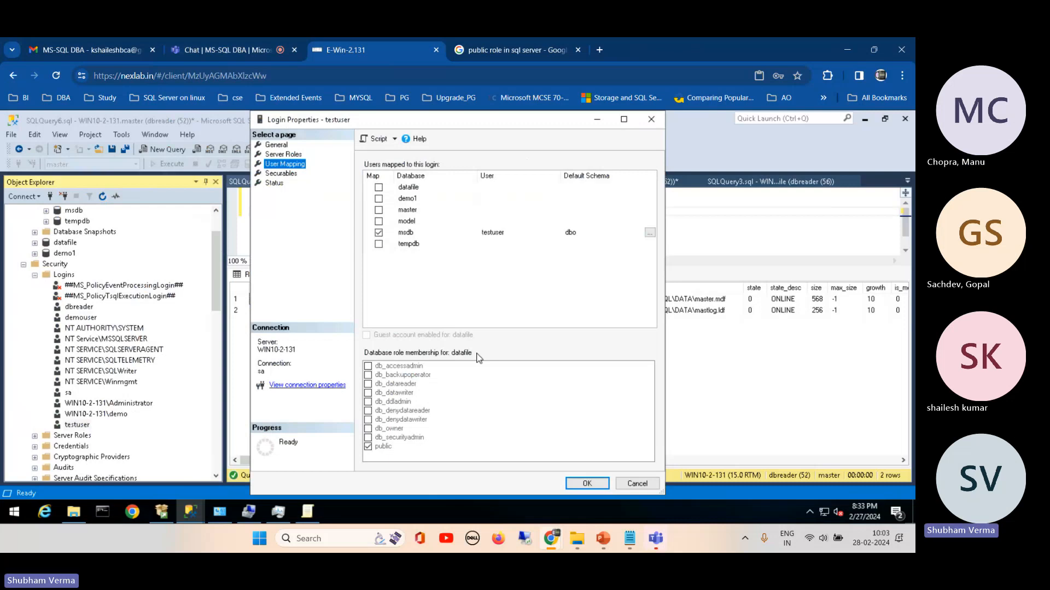
{"action": "left_click", "coordinate": [287, 173]}
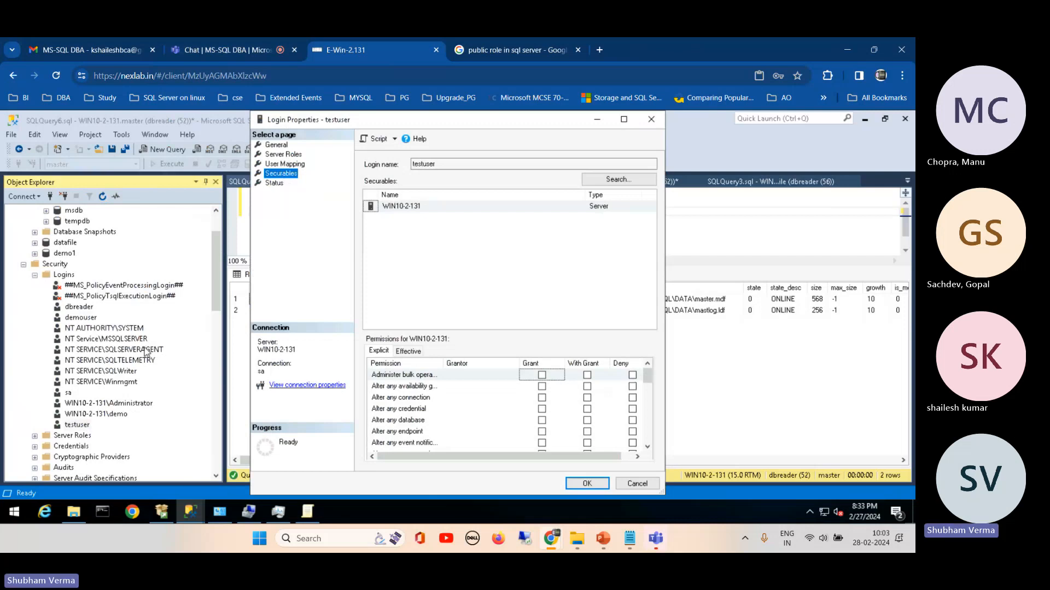
Step: Map testuser to the datafile database and add all objects of the Logins type to its securables
{"action": "left_click", "coordinate": [282, 165]}
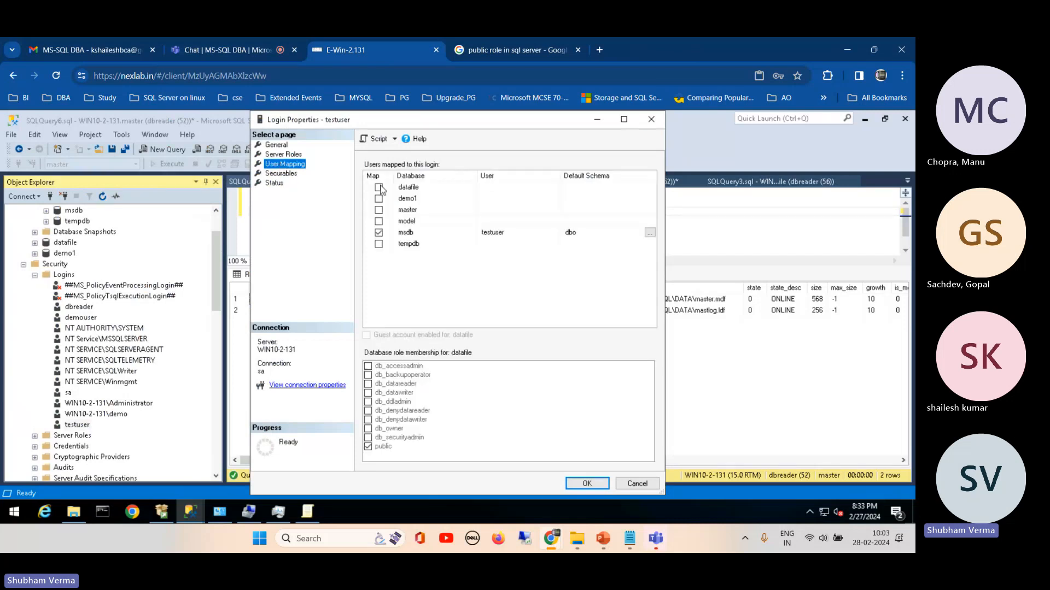
{"action": "left_click", "coordinate": [378, 188]}
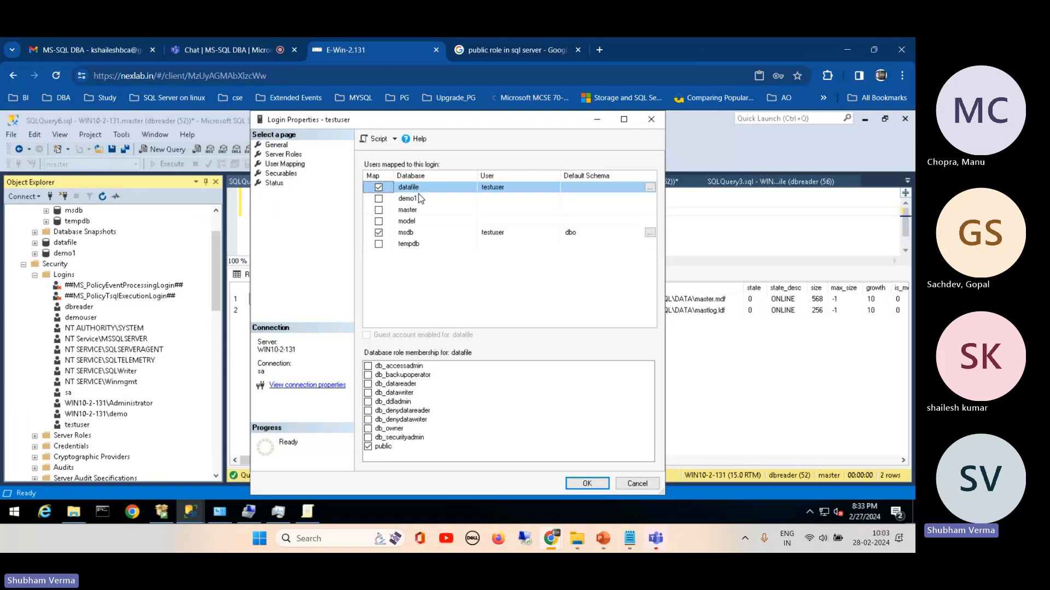
{"action": "left_click", "coordinate": [285, 175]}
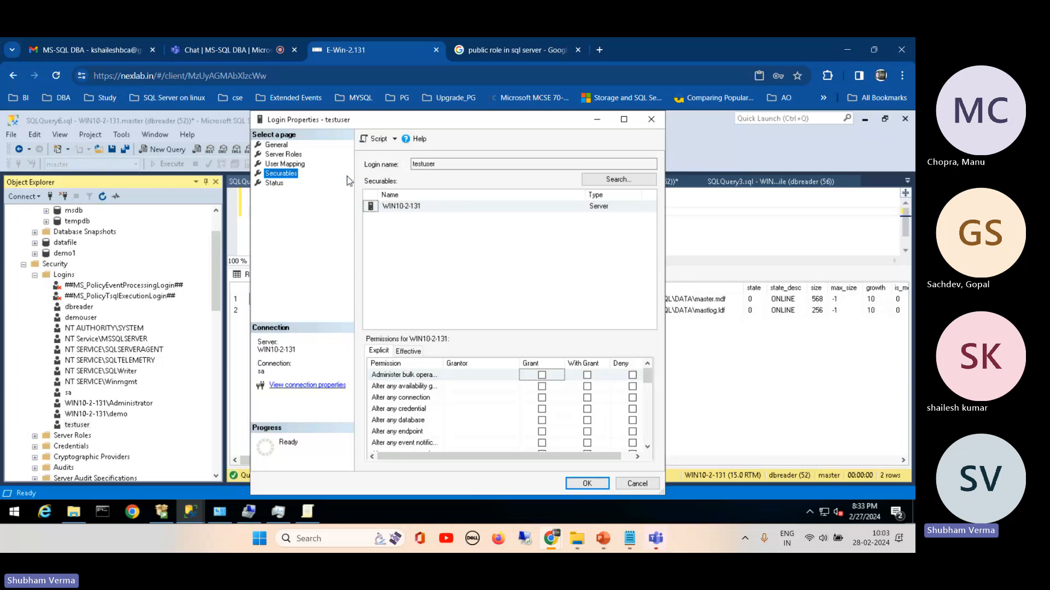
{"action": "left_click", "coordinate": [605, 183]}
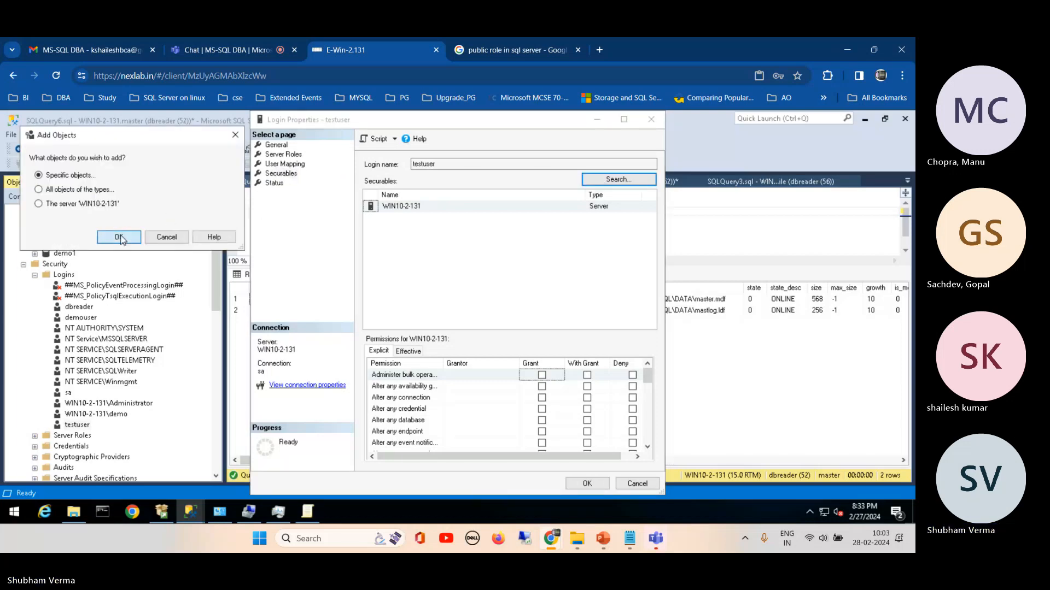
{"action": "left_click", "coordinate": [102, 191]}
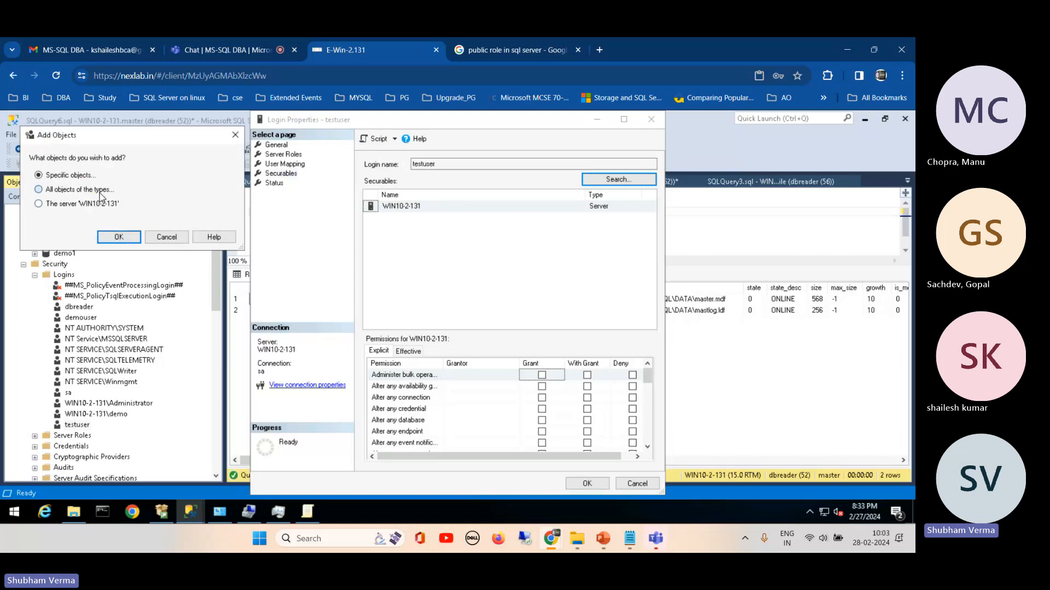
{"action": "left_click", "coordinate": [118, 237]}
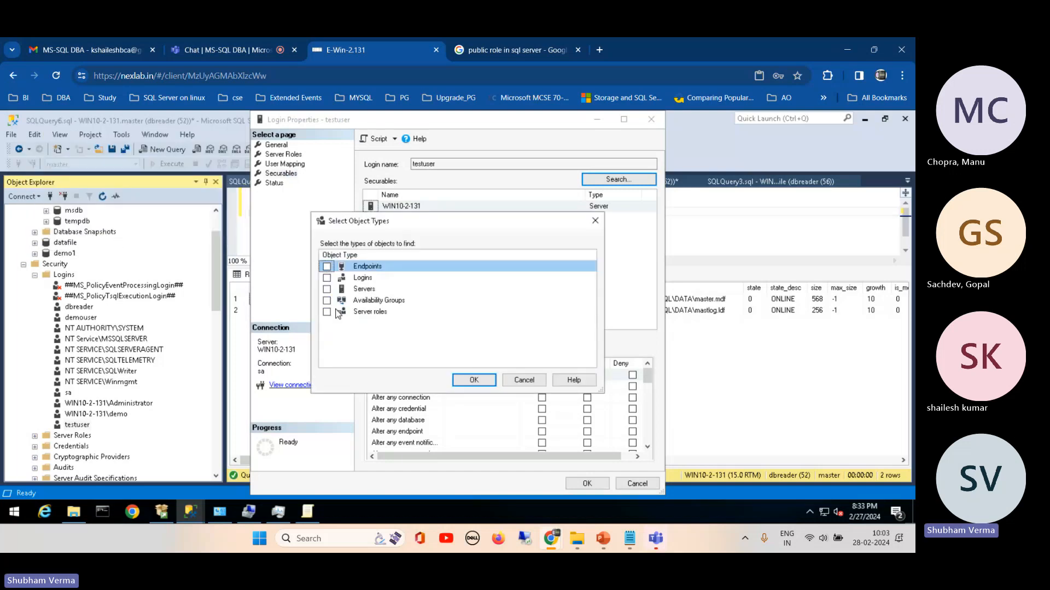
{"action": "left_click", "coordinate": [327, 278]}
{"action": "left_click", "coordinate": [474, 379]}
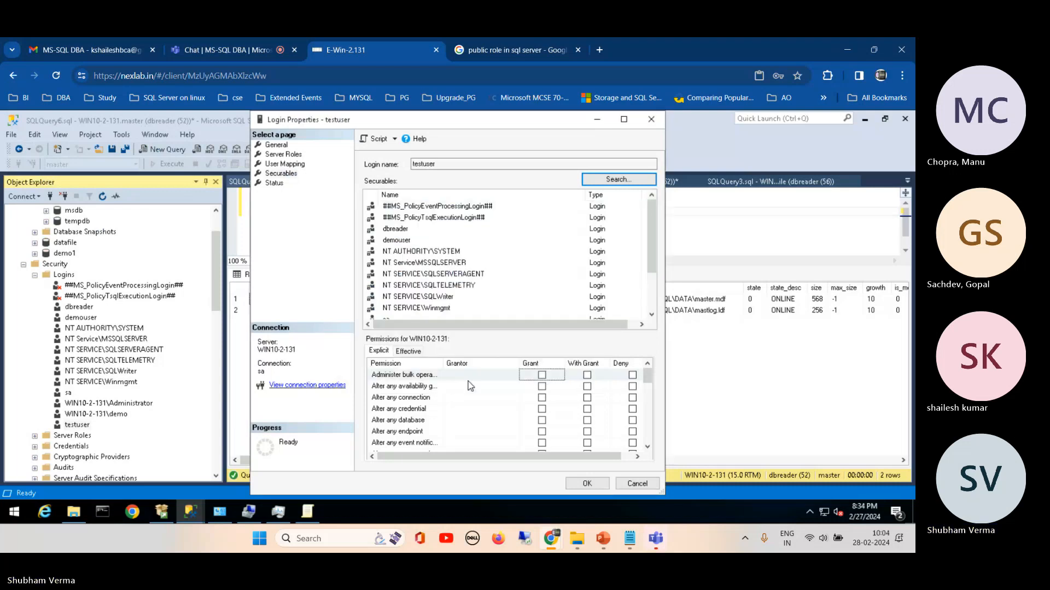
Step: Look through testuser's list of securables and recheck its server roles and datafile user mapping
{"action": "left_click_drag", "start_coordinate": [653, 220], "coordinate": [660, 320]}
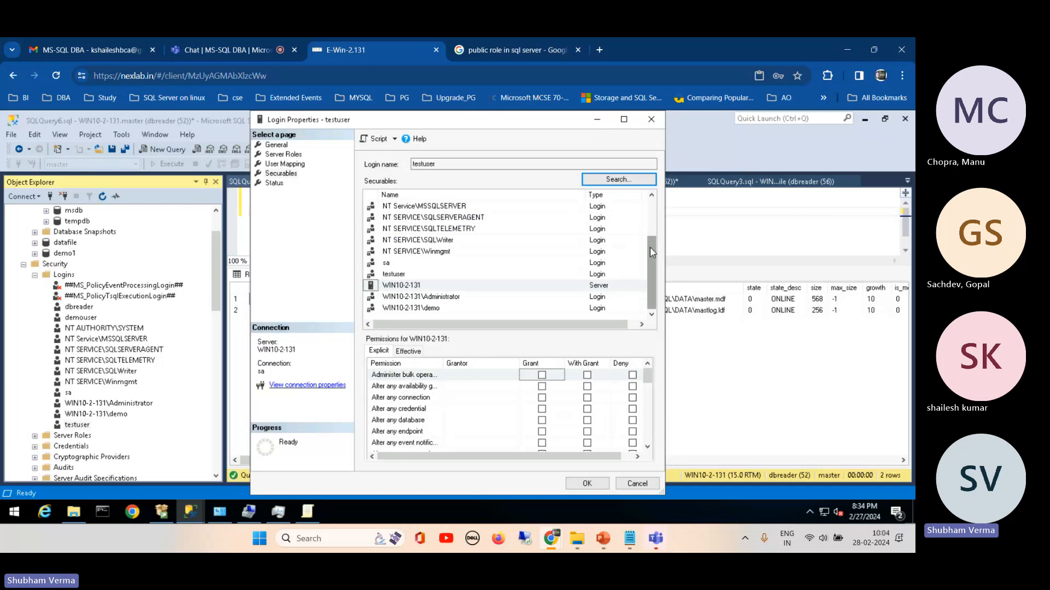
{"action": "left_click_drag", "start_coordinate": [650, 247], "coordinate": [649, 211]}
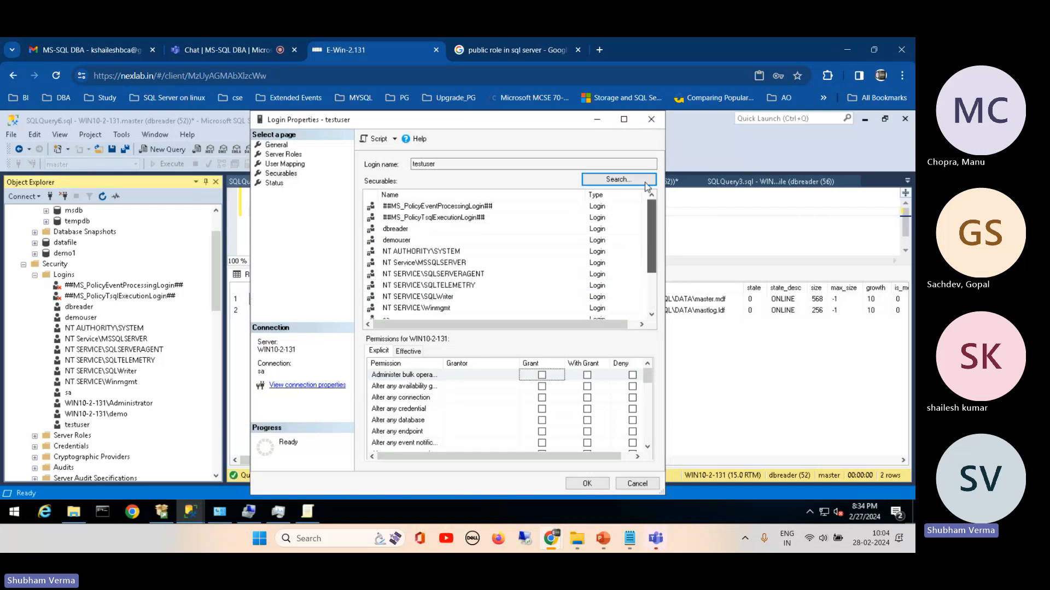
{"action": "left_click", "coordinate": [285, 146]}
{"action": "left_click", "coordinate": [282, 156]}
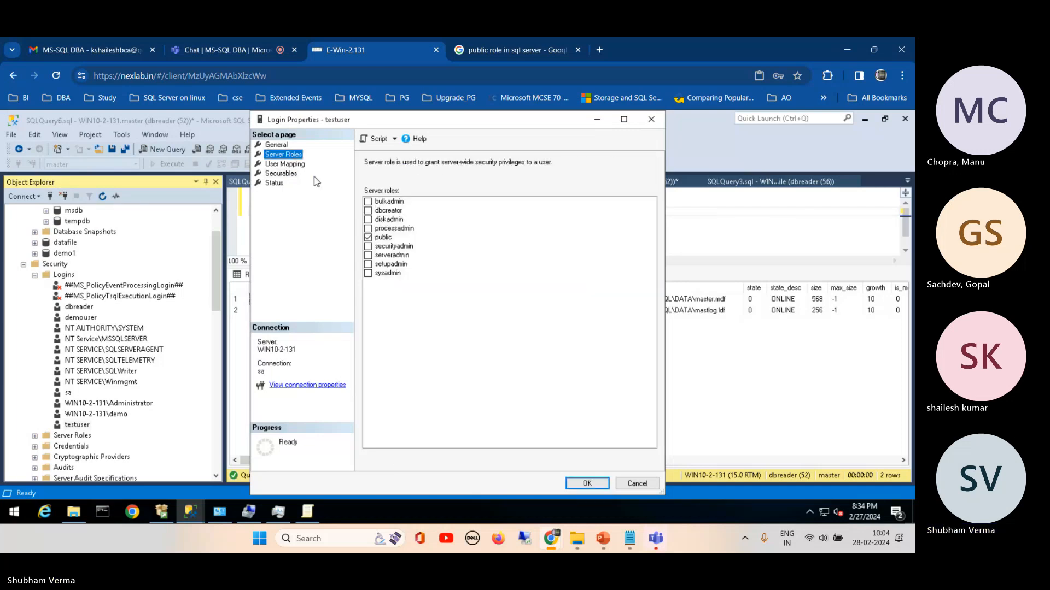
{"action": "left_click", "coordinate": [284, 164]}
{"action": "left_click", "coordinate": [438, 186]}
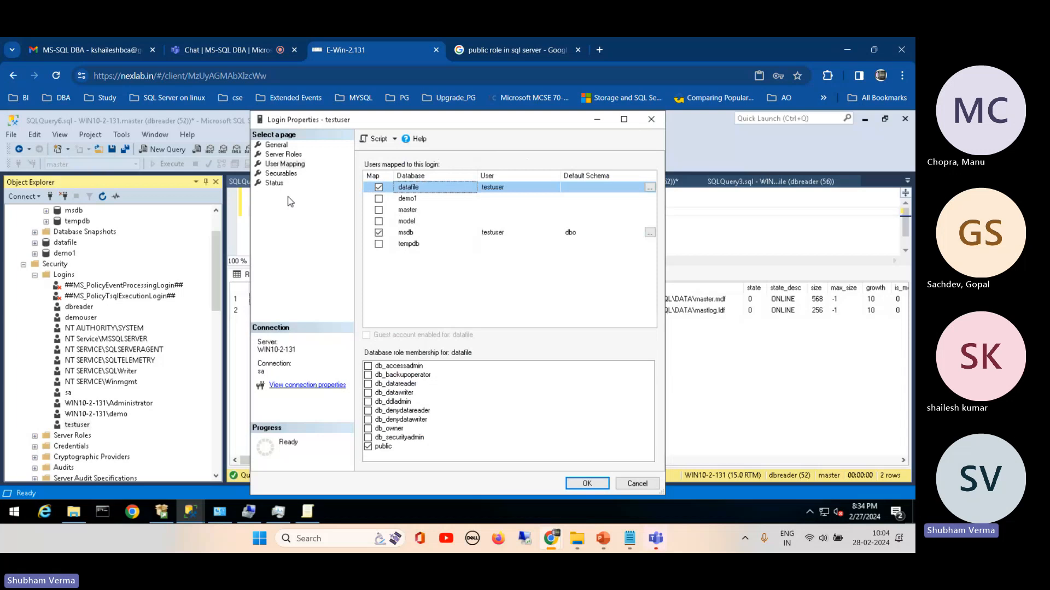
Step: Examine the explicit permissions available on the server securable and on the dbreader and testuser login securables
{"action": "left_click", "coordinate": [281, 173]}
{"action": "left_click", "coordinate": [618, 184]}
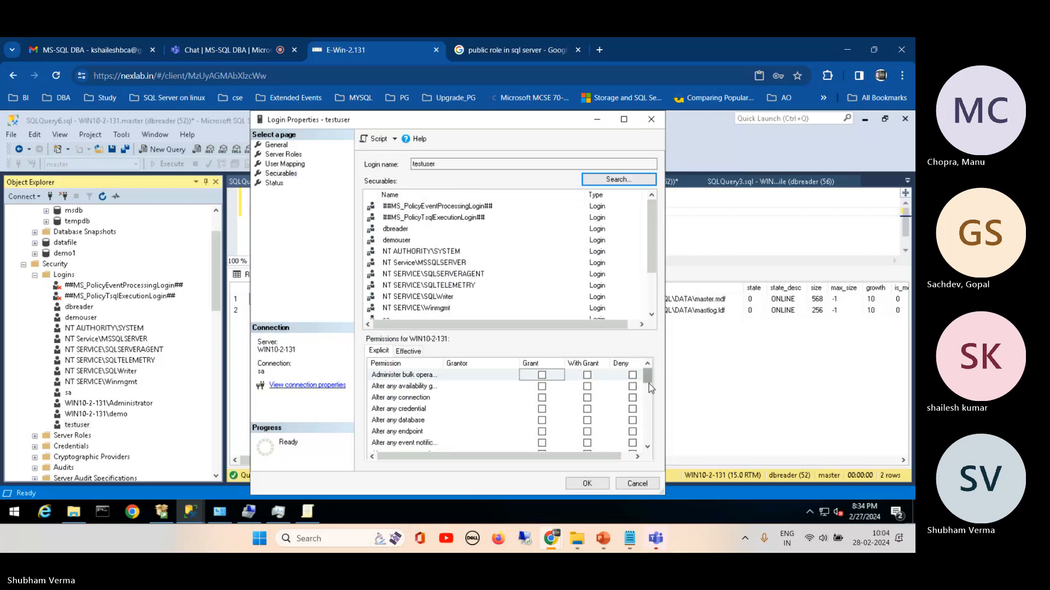
{"action": "scroll", "coordinate": [648, 383], "scroll_direction": "down", "scroll_amount": 8}
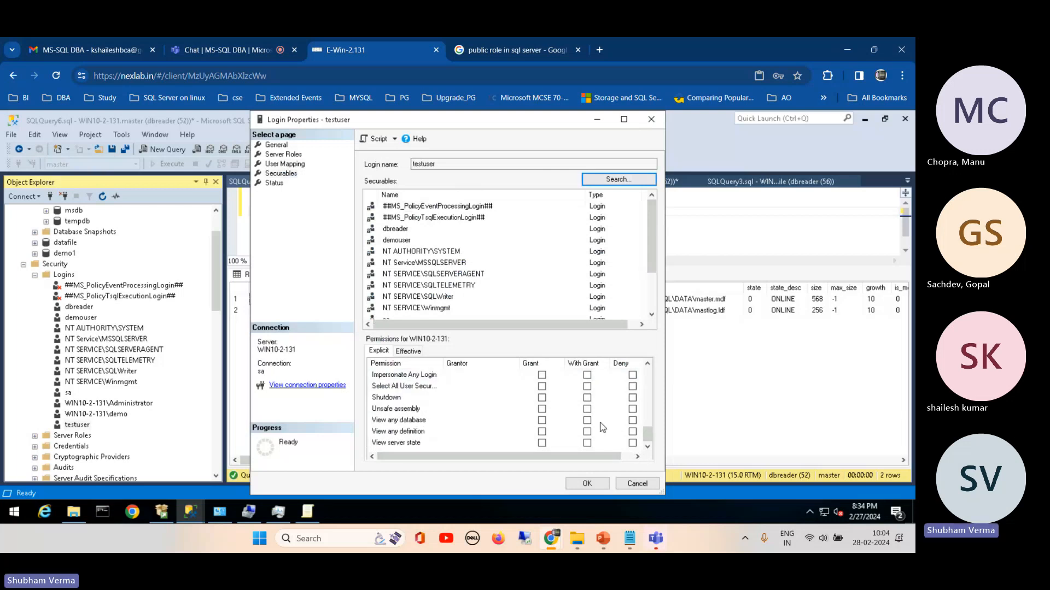
{"action": "left_click_drag", "start_coordinate": [649, 431], "coordinate": [651, 371]}
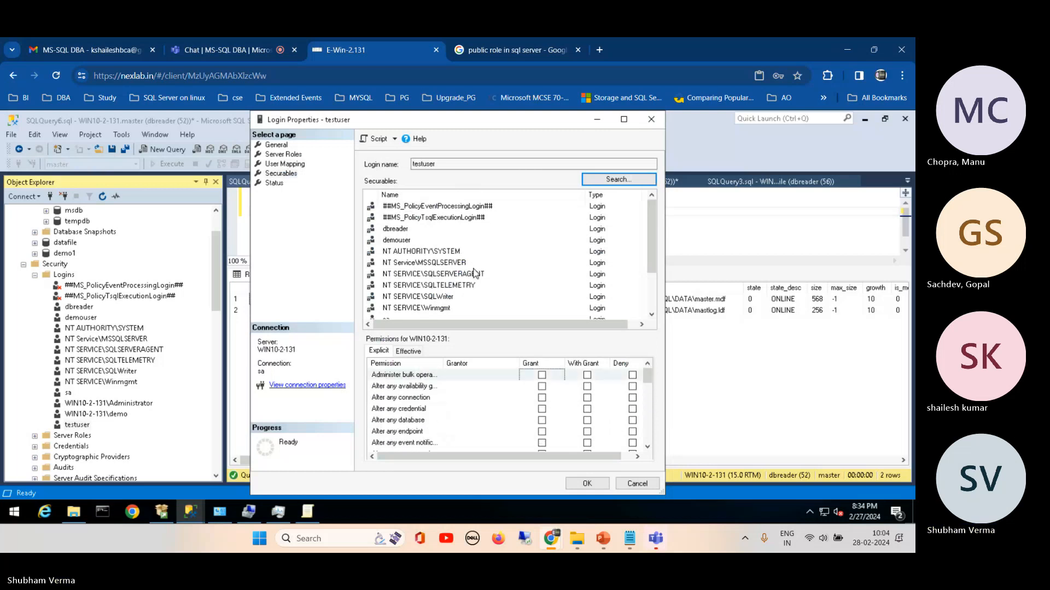
{"action": "left_click", "coordinate": [402, 230]}
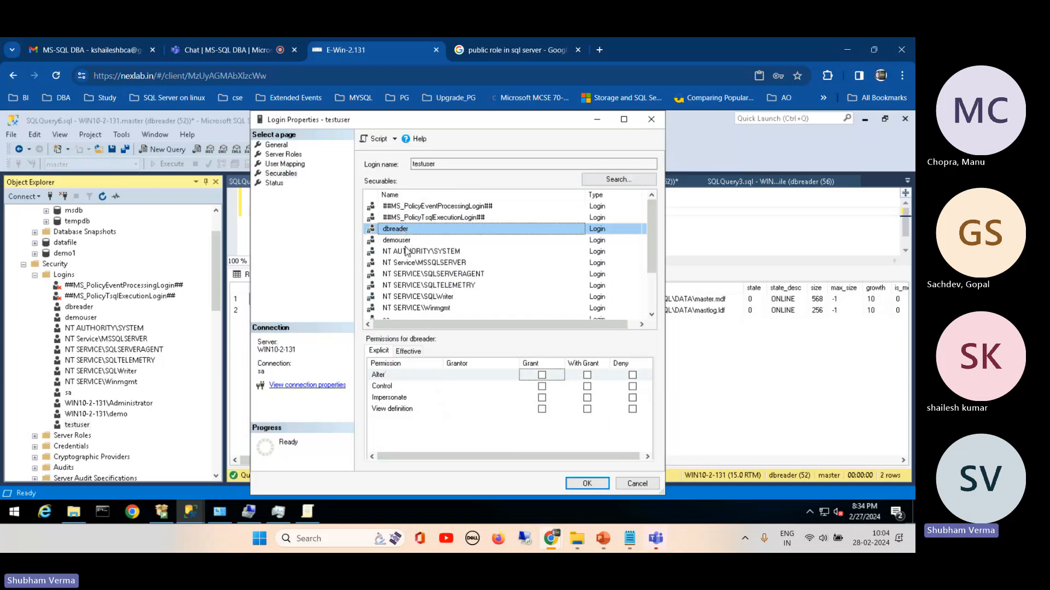
{"action": "left_click_drag", "start_coordinate": [653, 229], "coordinate": [650, 267]}
{"action": "left_click", "coordinate": [405, 275]}
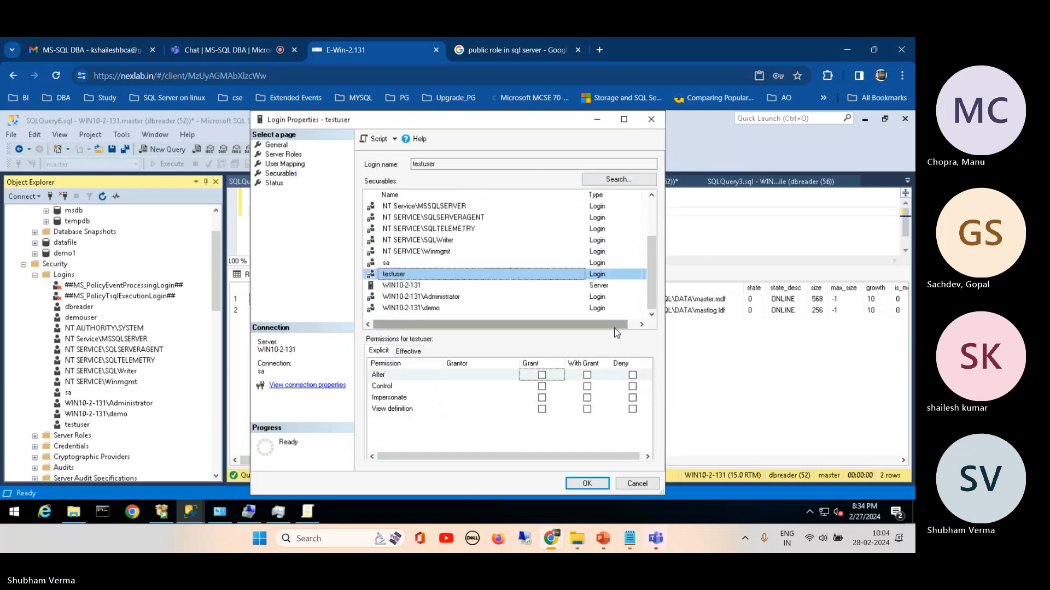
{"action": "left_click", "coordinate": [634, 324]}
{"action": "left_click", "coordinate": [619, 180]}
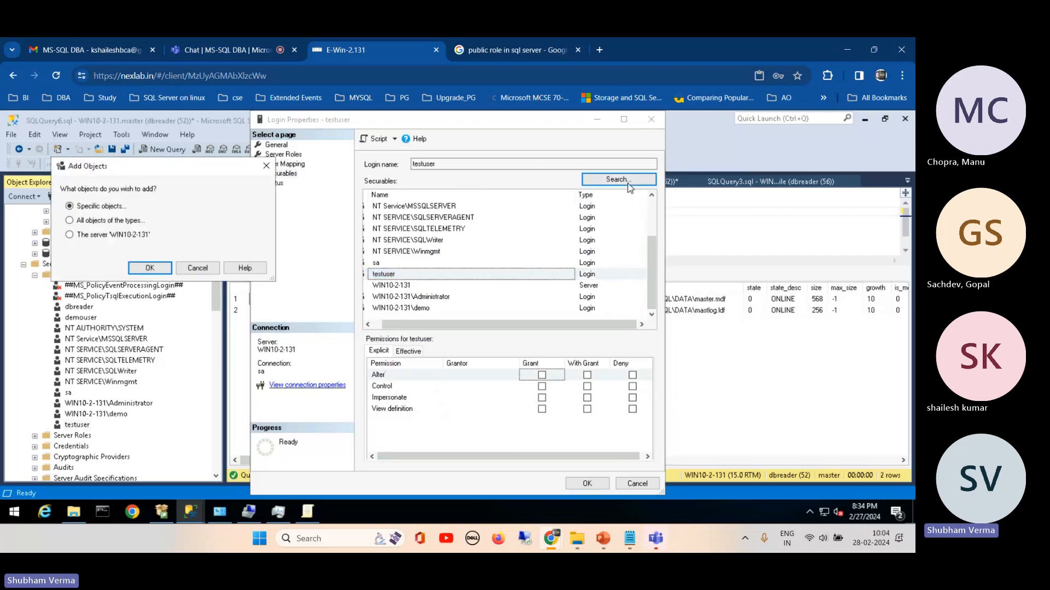
{"action": "left_click", "coordinate": [150, 269]}
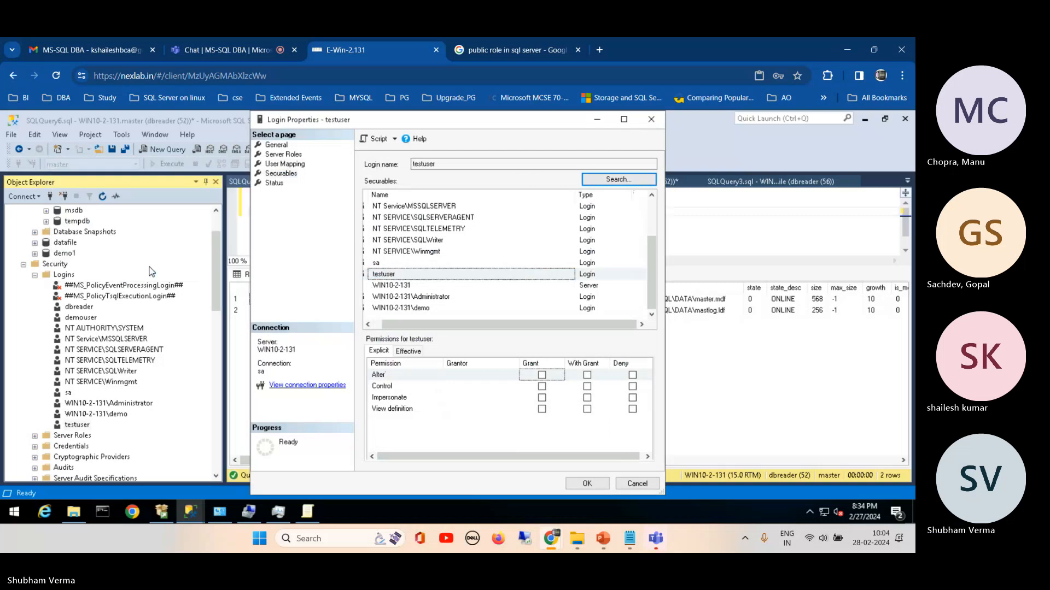
{"action": "left_click", "coordinate": [526, 261]}
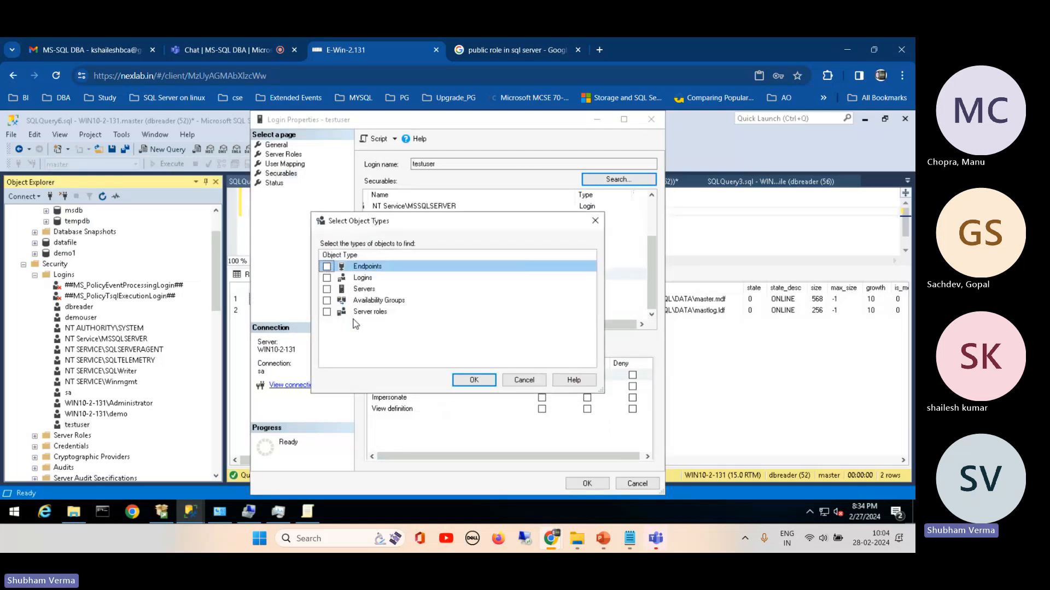
{"action": "left_click", "coordinate": [524, 380]}
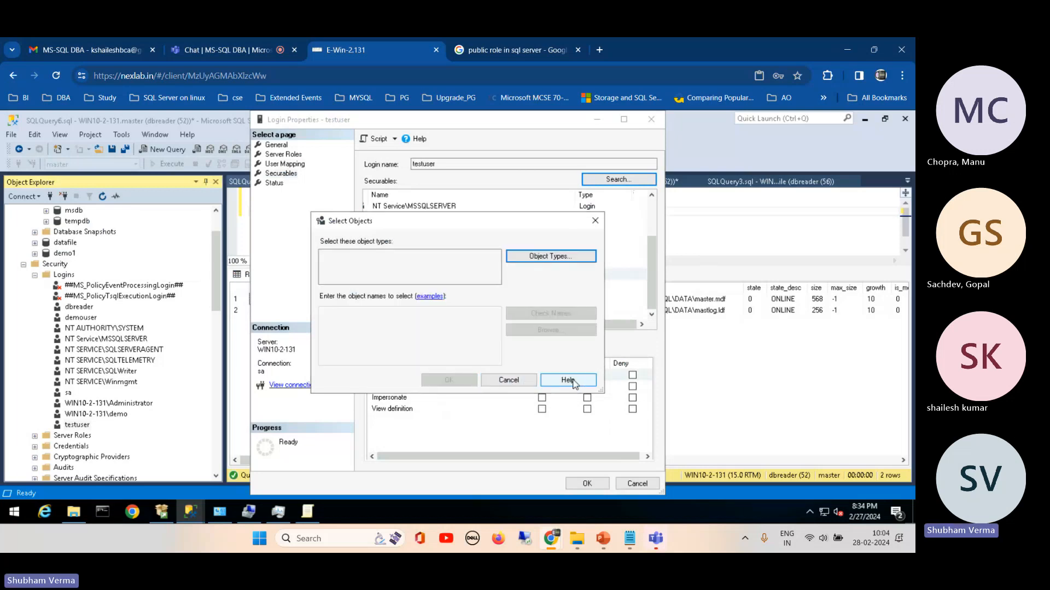
{"action": "left_click", "coordinate": [494, 382]}
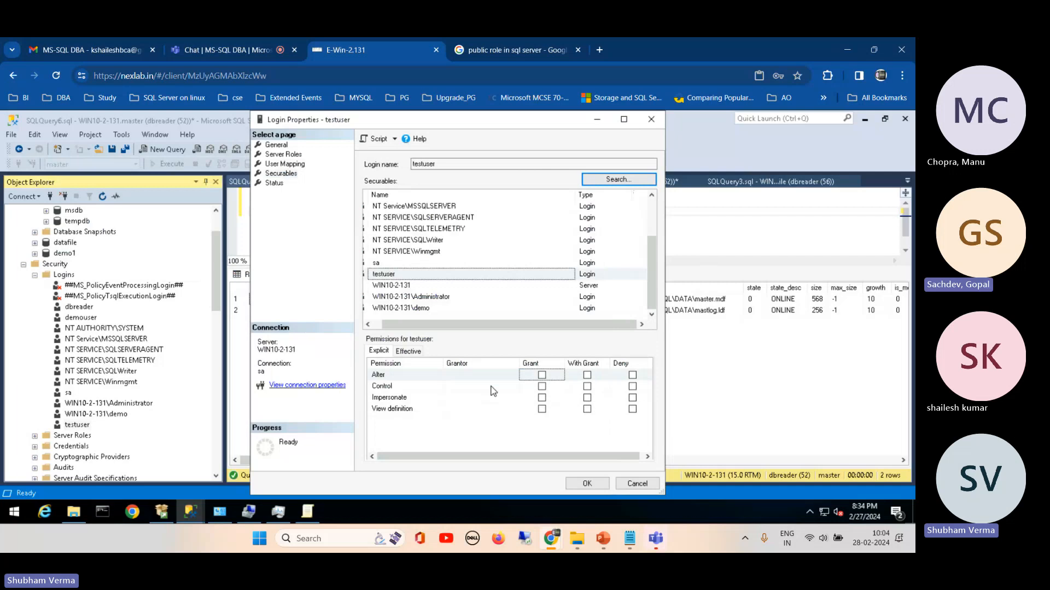
Step: Close testuser's properties without saving, and refresh the sa server connection with its logins and system databases collapsed
{"action": "left_click", "coordinate": [642, 483]}
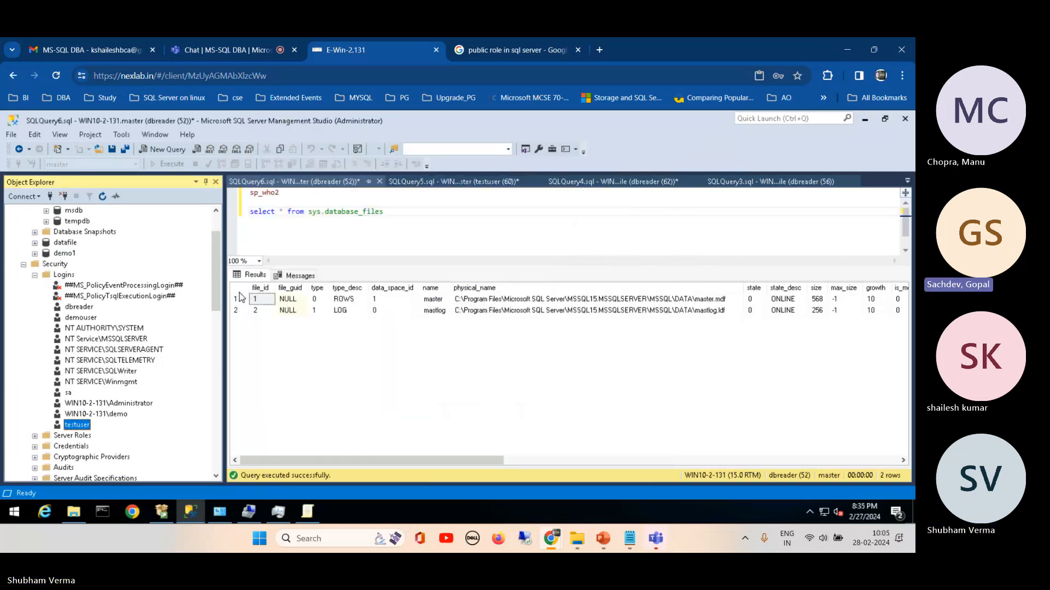
{"action": "scroll", "coordinate": [173, 226], "scroll_direction": "up", "scroll_amount": 2}
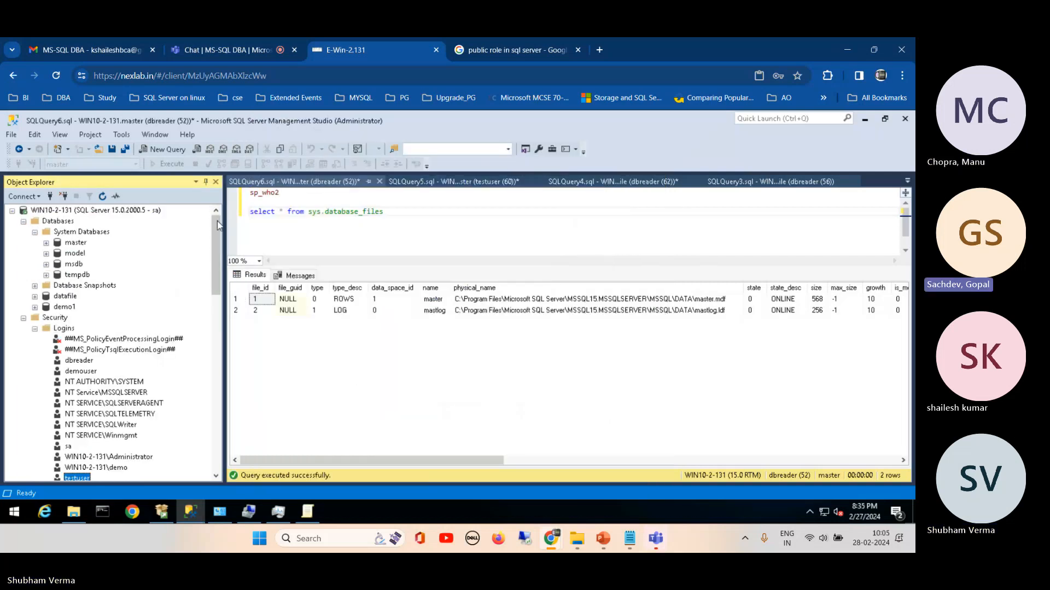
{"action": "left_click", "coordinate": [34, 329]}
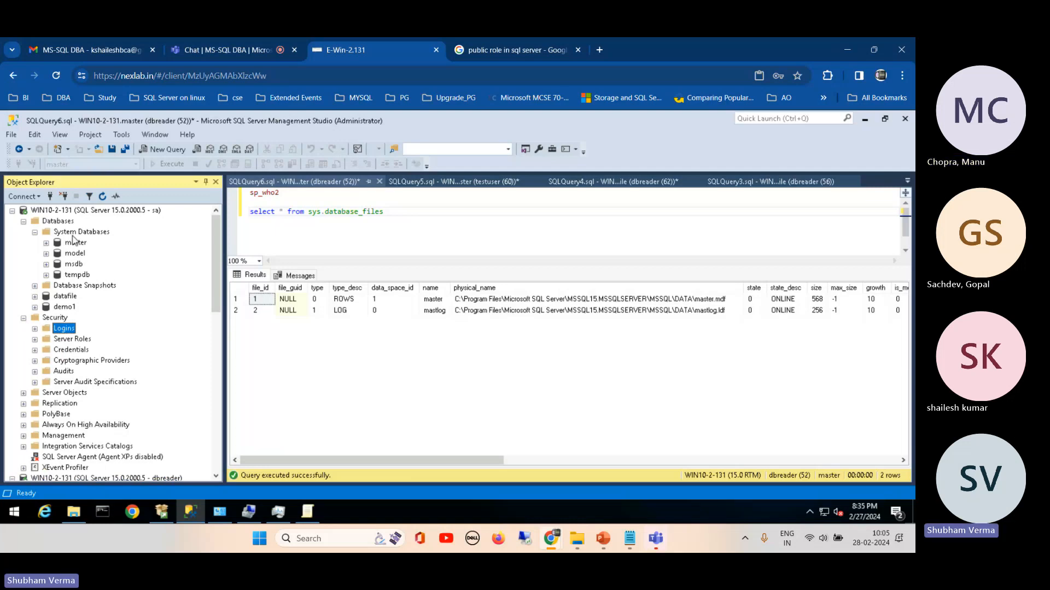
{"action": "left_click", "coordinate": [34, 232]}
{"action": "left_click", "coordinate": [96, 210]}
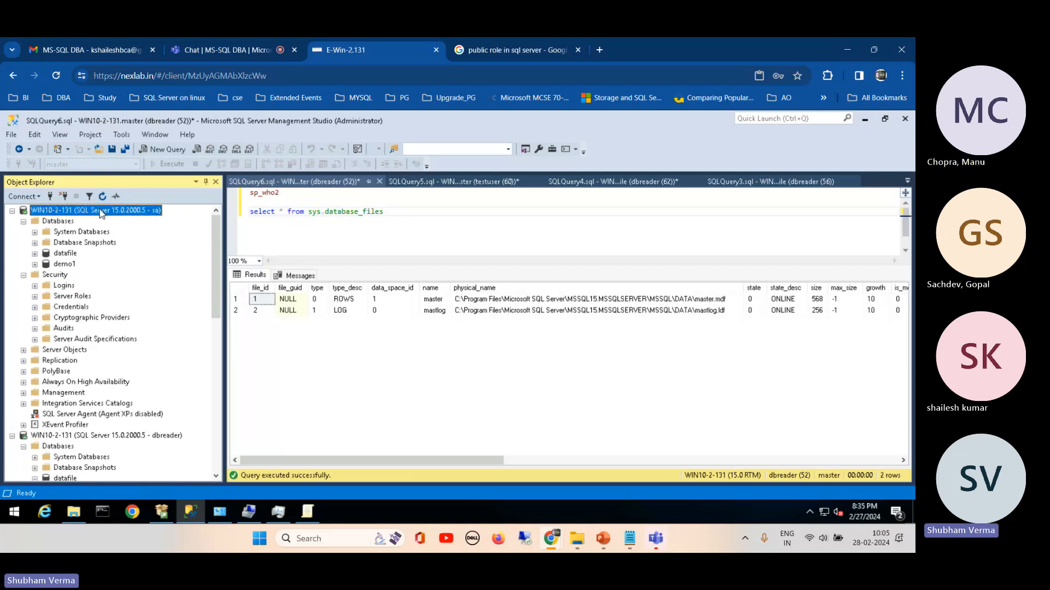
{"action": "left_click", "coordinate": [102, 198]}
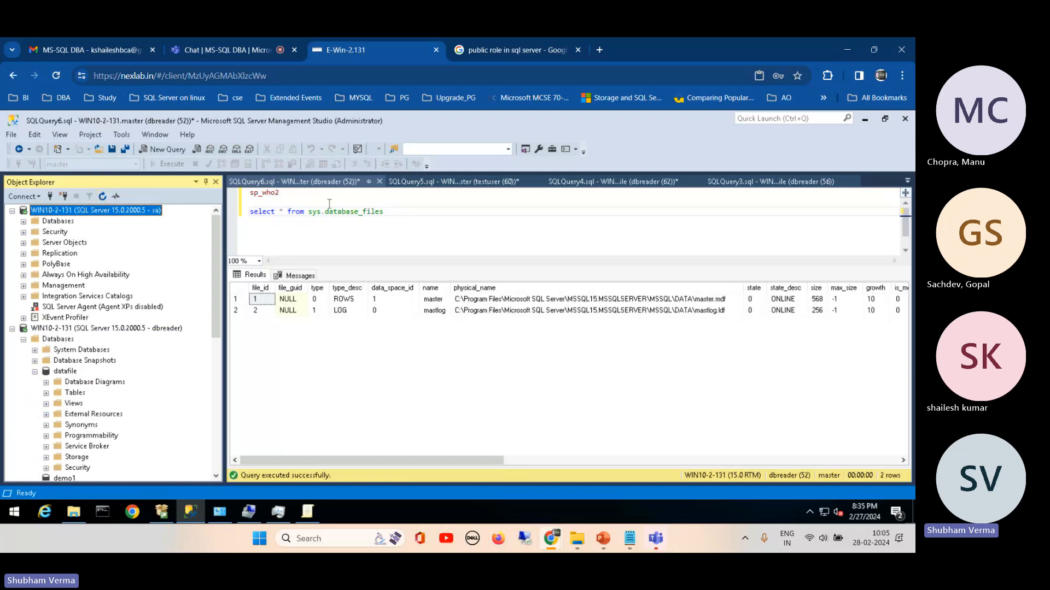
Step: Add the note "read a table" on a new line below the sys.database_files query
{"action": "left_click", "coordinate": [407, 220]}
{"action": "key", "text": "Return"}
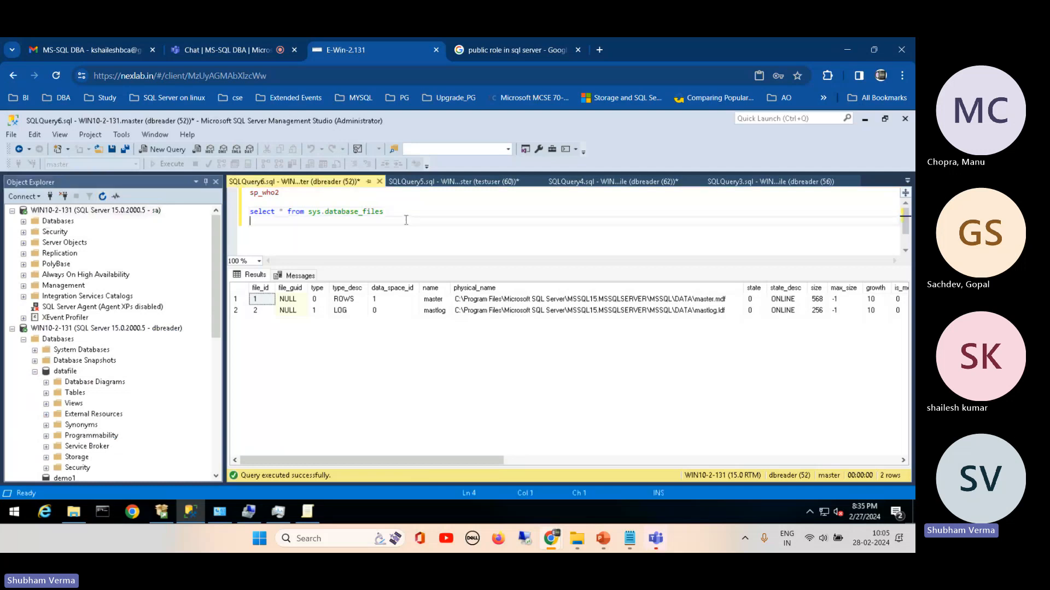
{"action": "type", "text": "read a "}
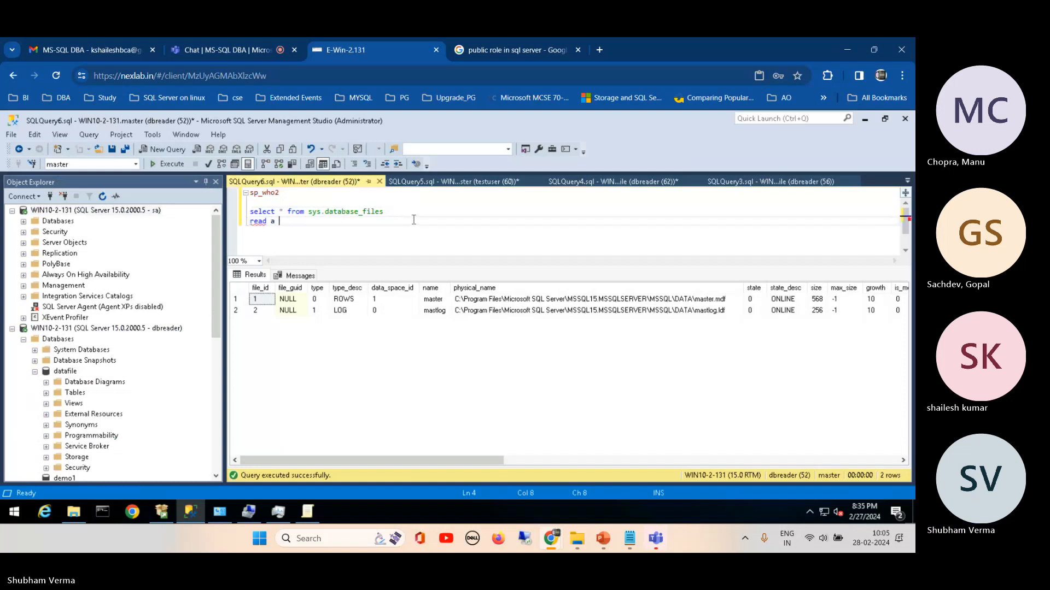
{"action": "type", "text": "table"}
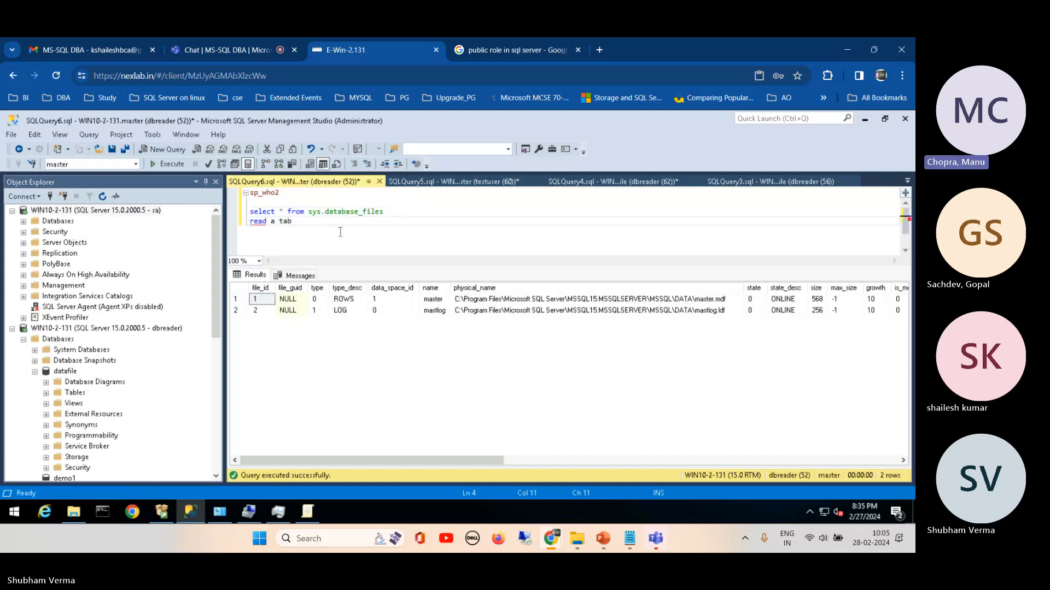
Step: Open the properties of the testuser login under the sa connection and review its securables and server permissions
{"action": "left_click", "coordinate": [24, 232]}
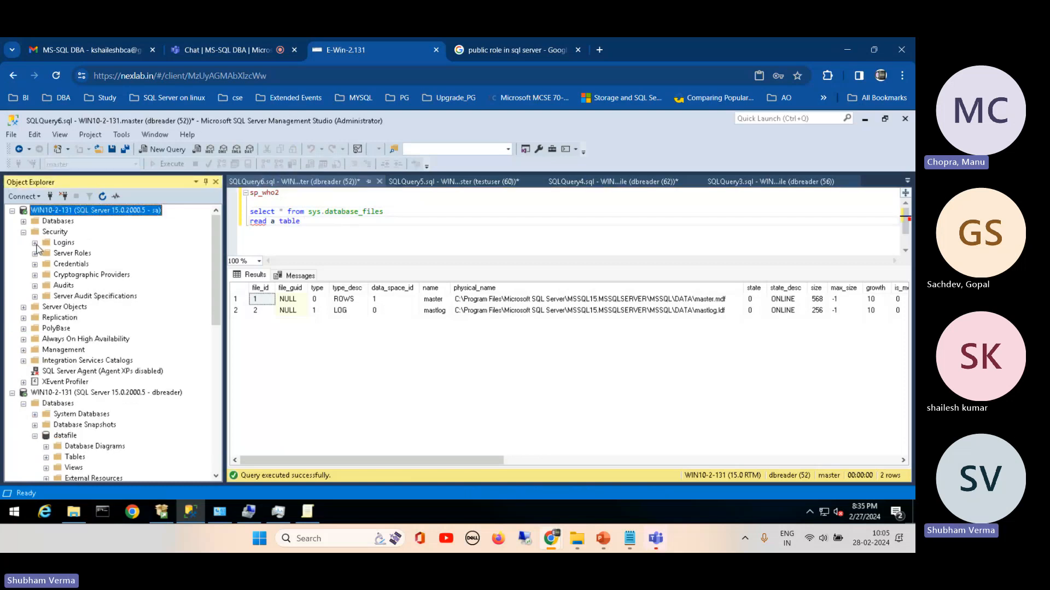
{"action": "left_click", "coordinate": [34, 243]}
{"action": "right_click", "coordinate": [82, 370]}
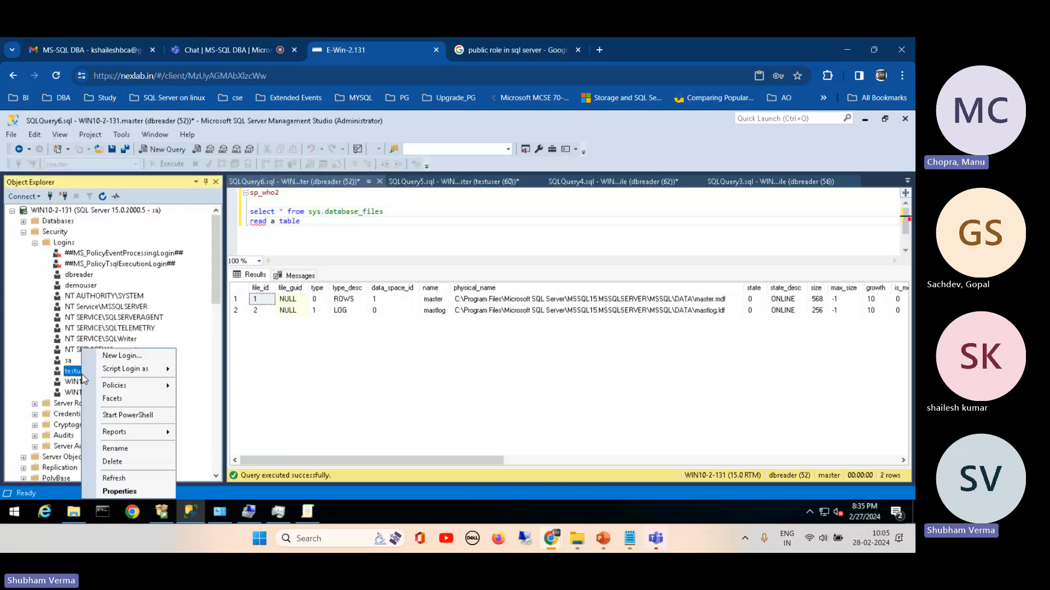
{"action": "left_click", "coordinate": [130, 491]}
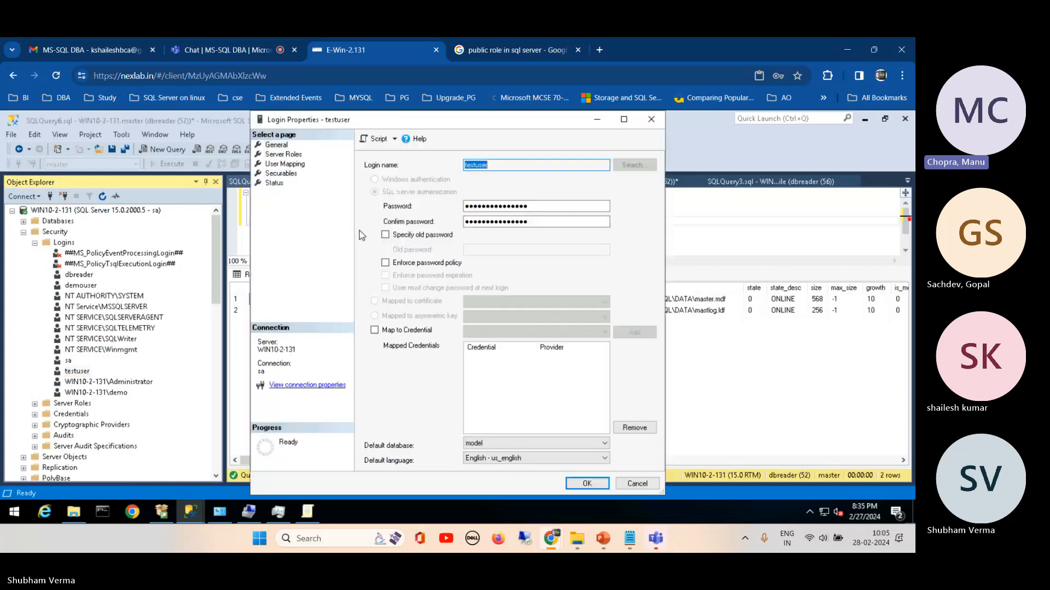
{"action": "left_click", "coordinate": [288, 155]}
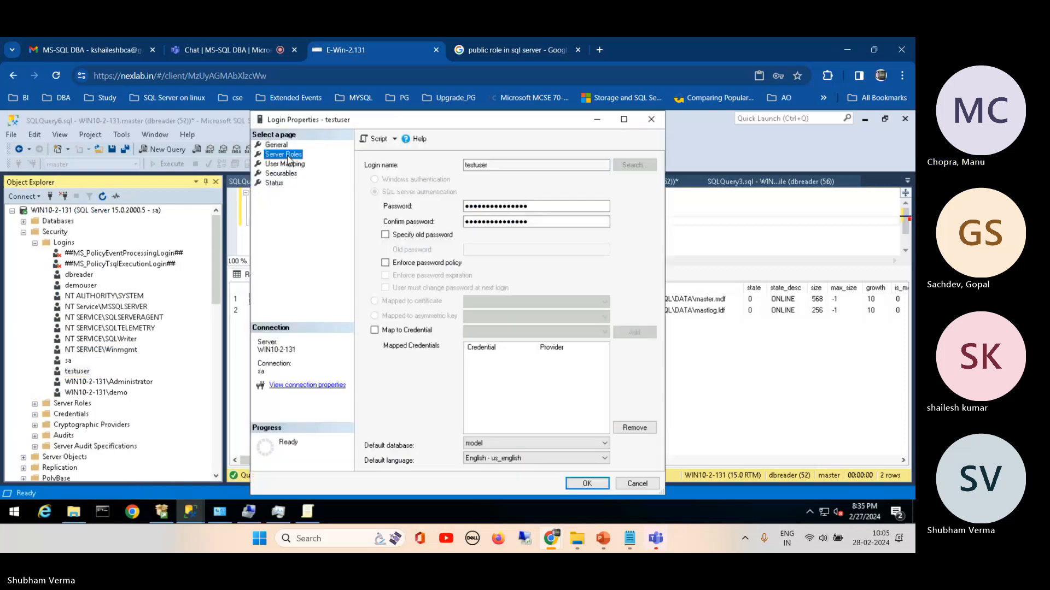
{"action": "left_click", "coordinate": [284, 173]}
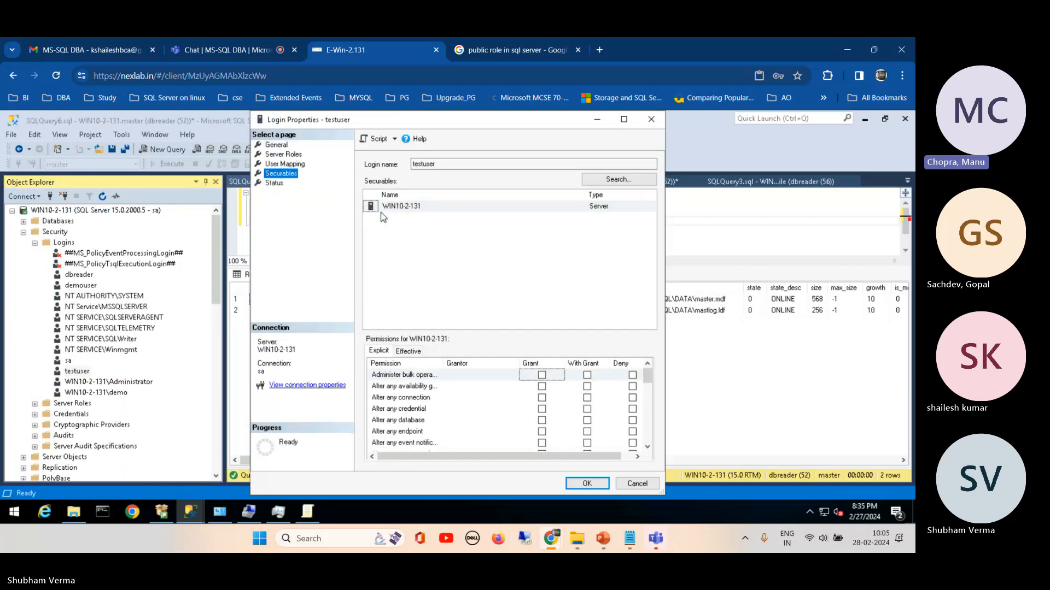
{"action": "left_click_drag", "start_coordinate": [645, 371], "coordinate": [654, 273]}
Step: Check which object types can be added to testuser's securables, and close the login properties without saving
{"action": "left_click", "coordinate": [618, 180]}
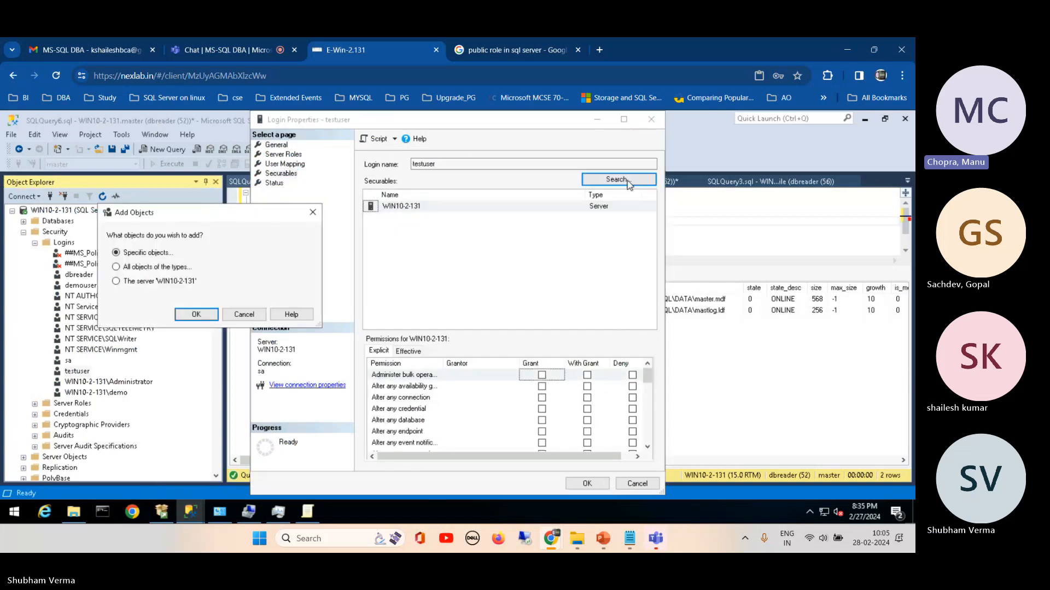
{"action": "left_click", "coordinate": [170, 269]}
{"action": "left_click", "coordinate": [196, 314]}
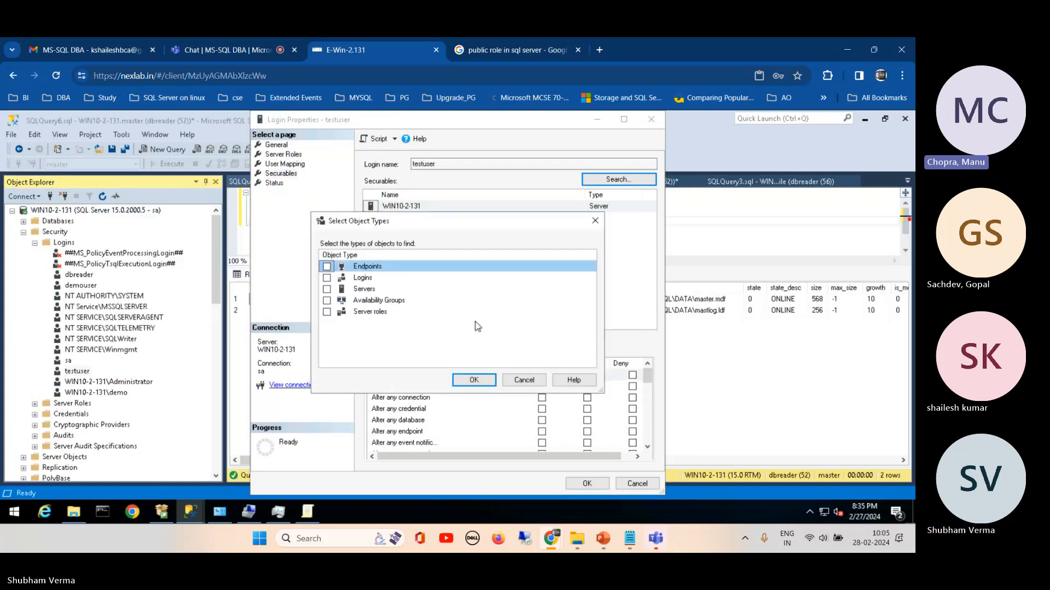
{"action": "left_click", "coordinate": [533, 380]}
{"action": "left_click", "coordinate": [637, 483]}
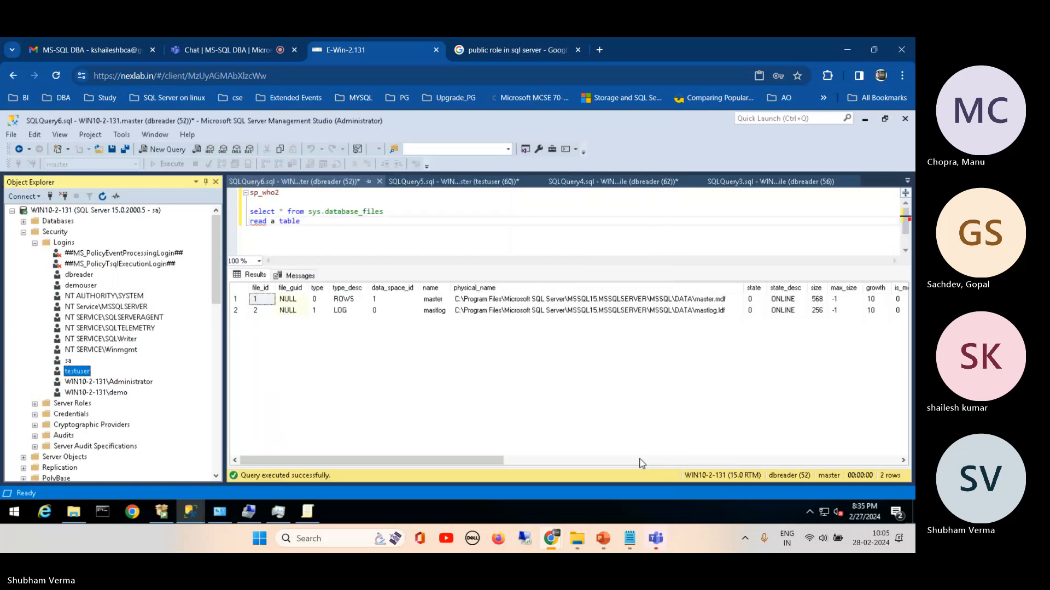
Step: Collapse the server logins and expand the datafile database's security to list its users
{"action": "left_click", "coordinate": [34, 243]}
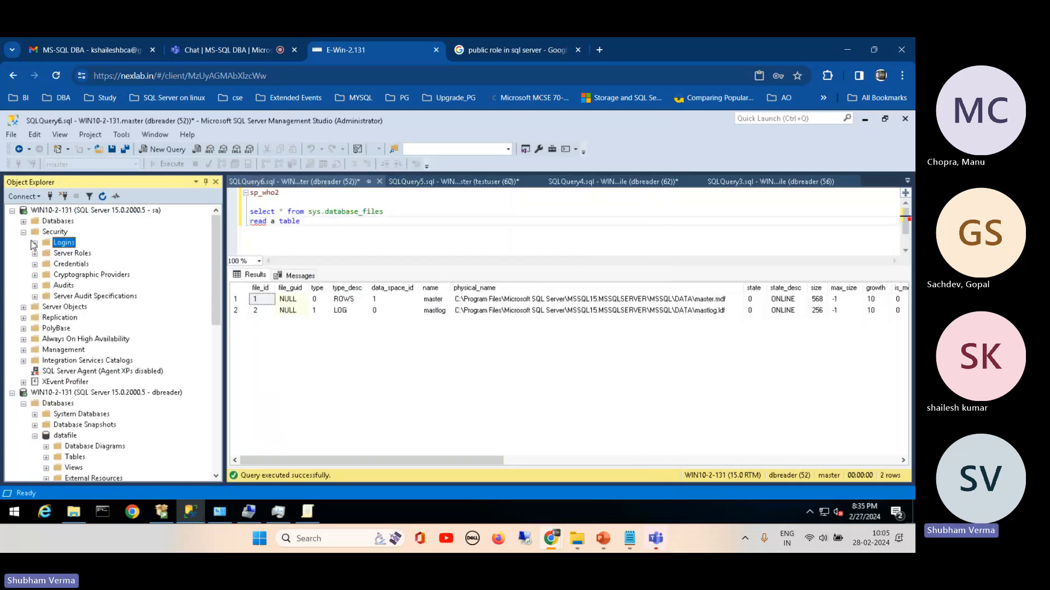
{"action": "mouse_move", "coordinate": [217, 242]}
{"action": "left_mouse_down"}
{"action": "mouse_move", "coordinate": [215, 294]}
{"action": "mouse_move", "coordinate": [219, 235]}
{"action": "left_mouse_up"}
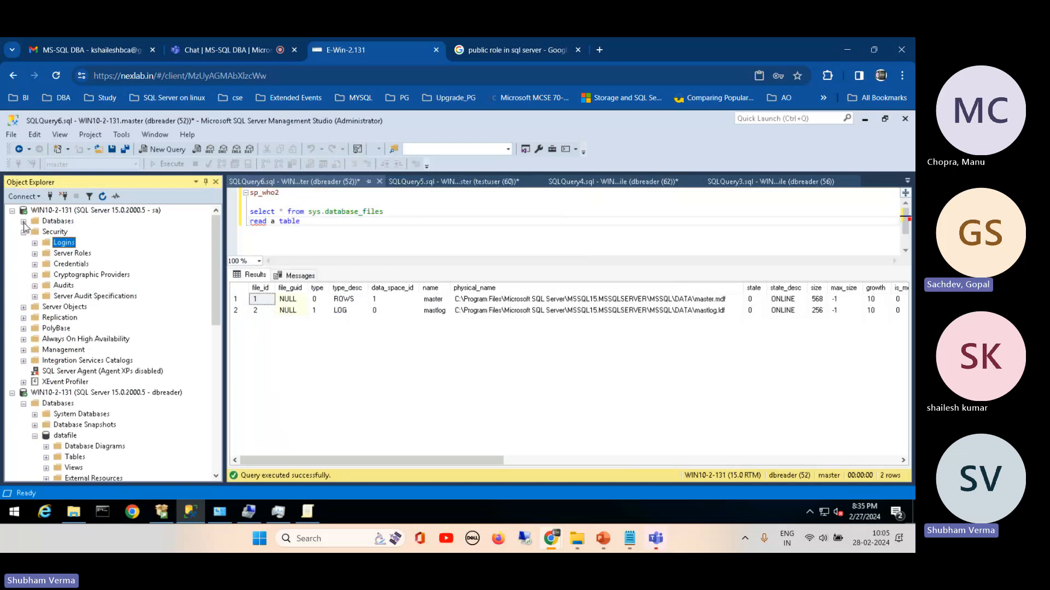
{"action": "left_click", "coordinate": [23, 221]}
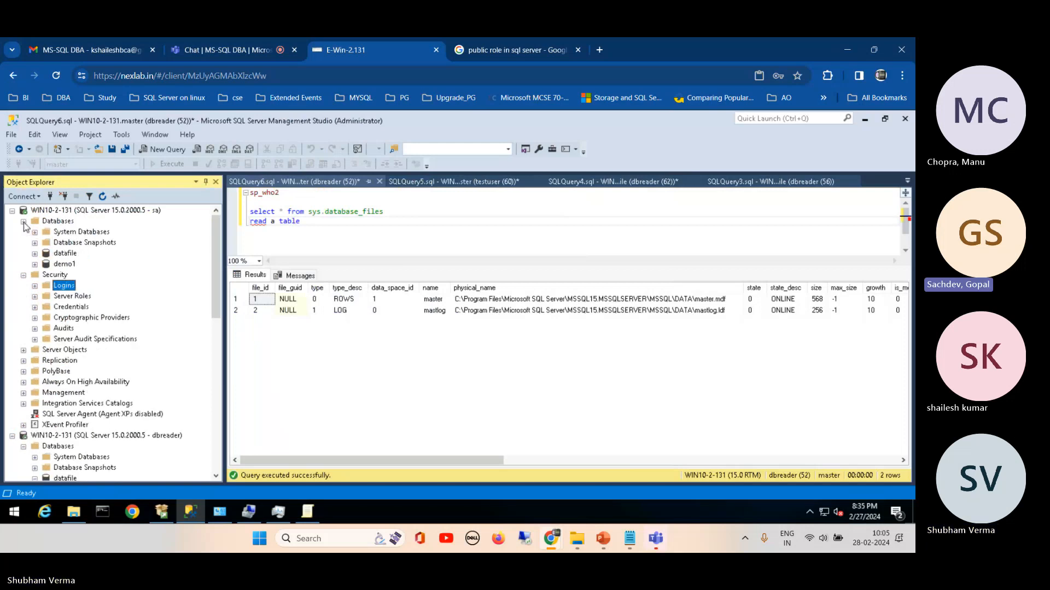
{"action": "left_click", "coordinate": [34, 254]}
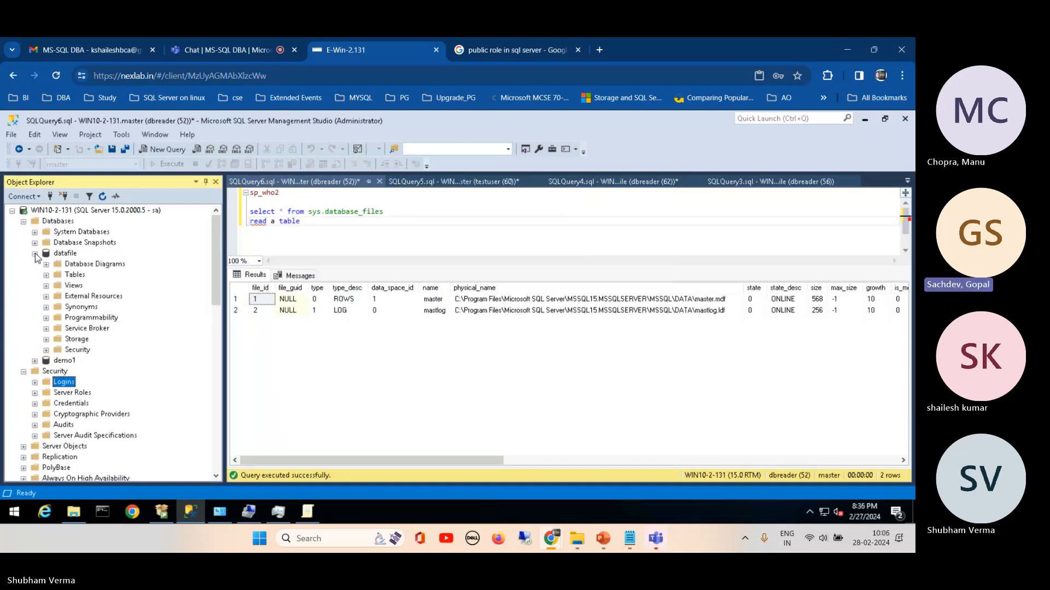
{"action": "left_click", "coordinate": [46, 351]}
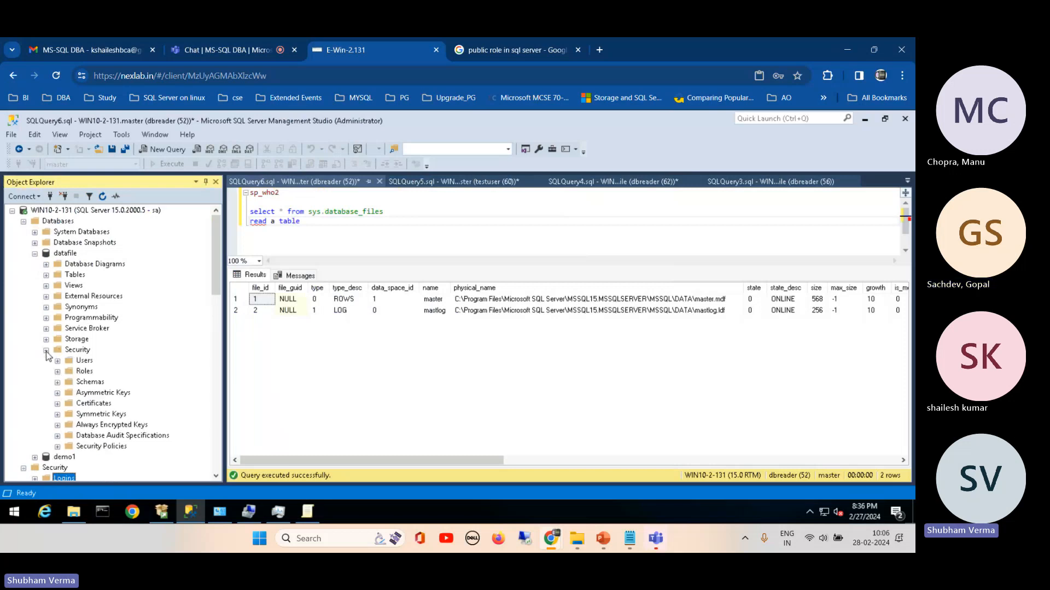
{"action": "left_click", "coordinate": [57, 361]}
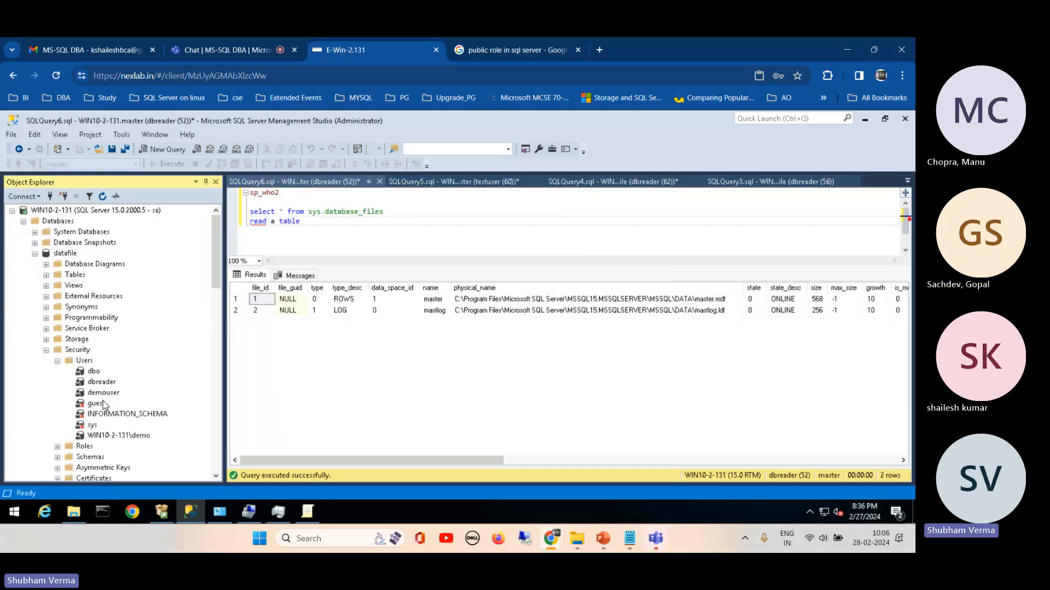
Step: Open the securables of datafile's dbreader user and bring up the object types available for adding all objects of a type
{"action": "right_click", "coordinate": [94, 382]}
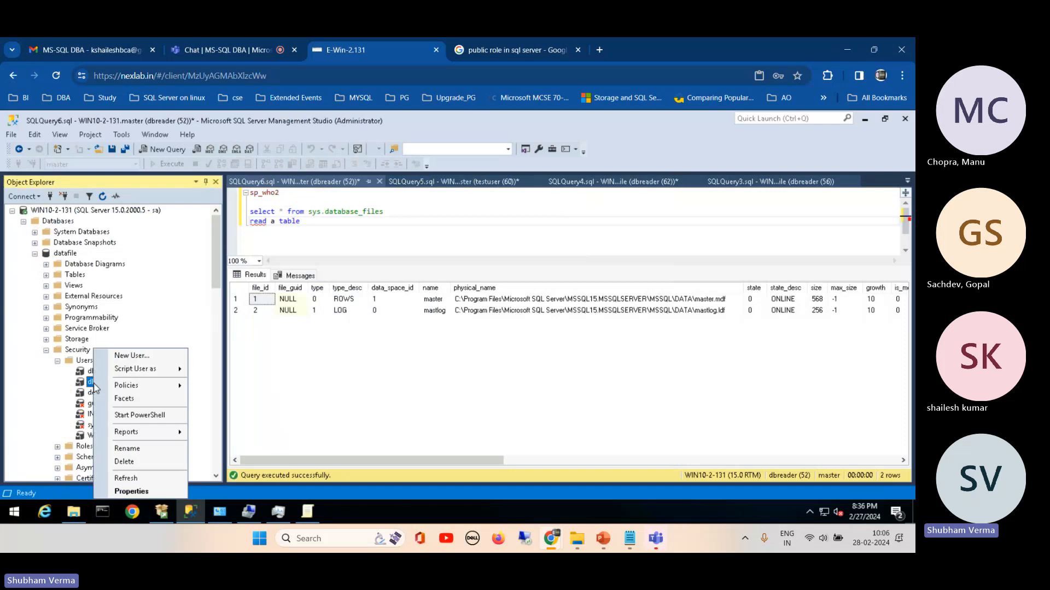
{"action": "left_click", "coordinate": [134, 491]}
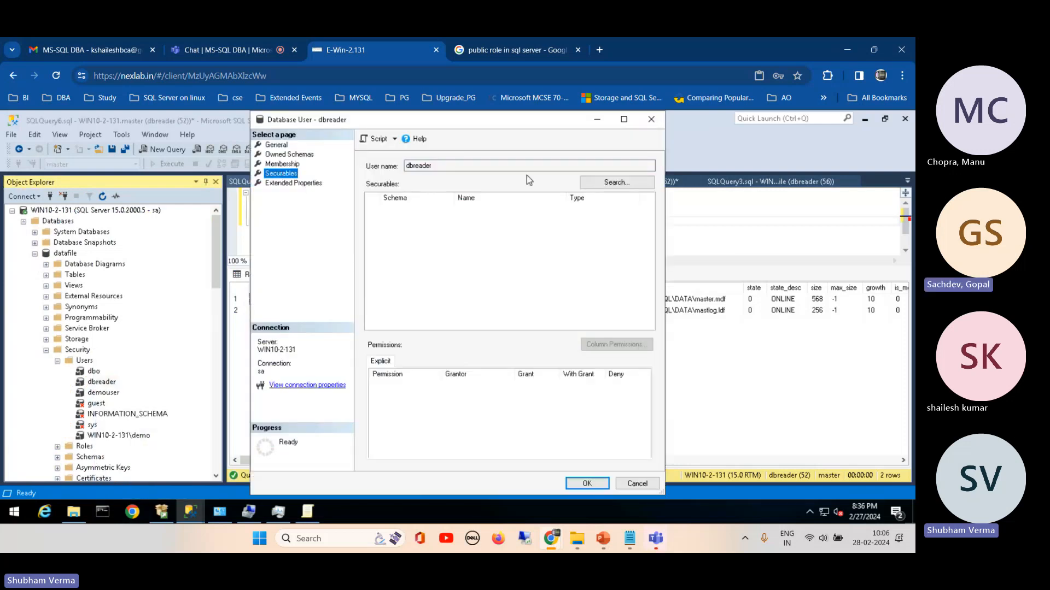
{"action": "left_click", "coordinate": [633, 185]}
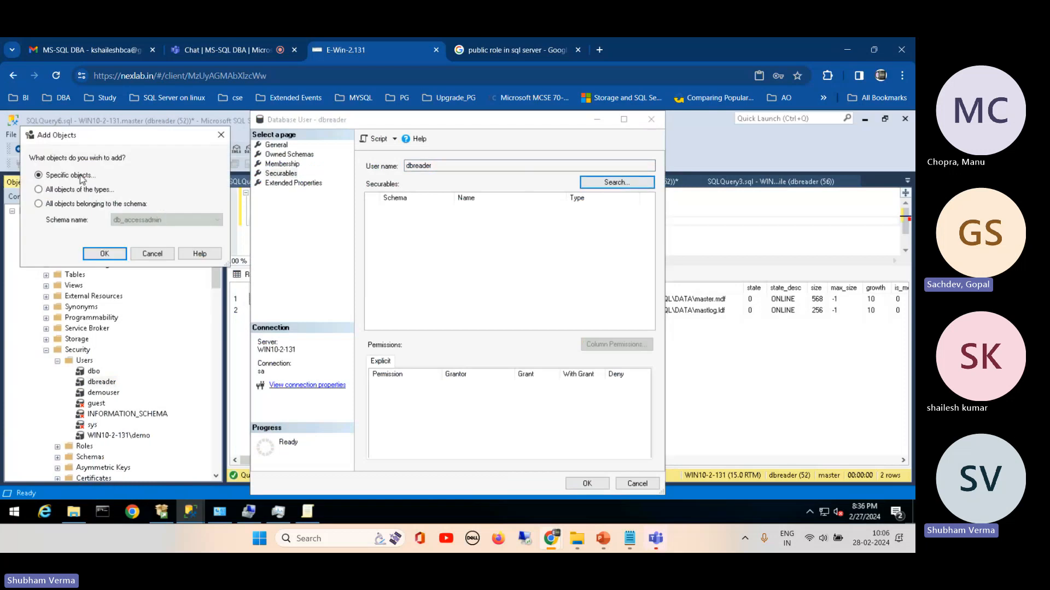
{"action": "left_click", "coordinate": [62, 192]}
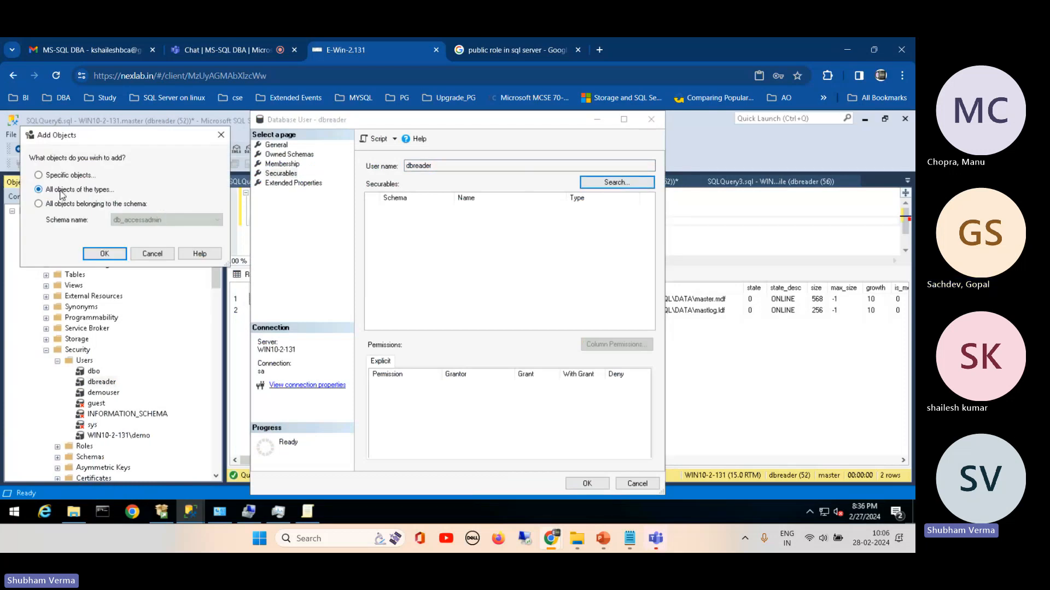
{"action": "left_click", "coordinate": [104, 254]}
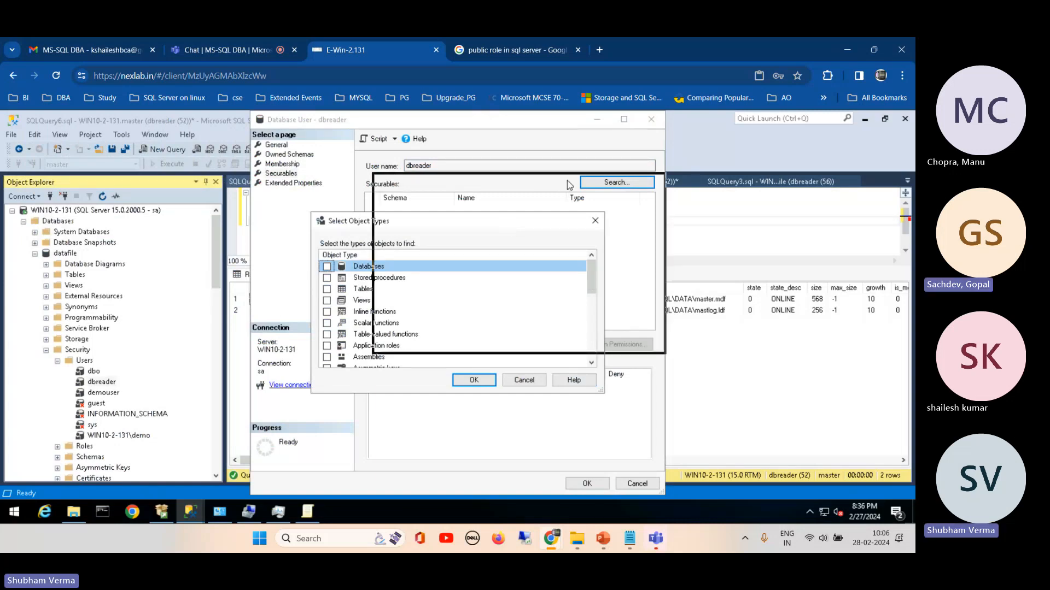
Step: Examine the database-level object types, including Tables, and close dbreader's properties without adding any securables
{"action": "left_click_drag", "start_coordinate": [569, 185], "coordinate": [567, 181]}
{"action": "left_click_drag", "start_coordinate": [656, 245], "coordinate": [659, 216]}
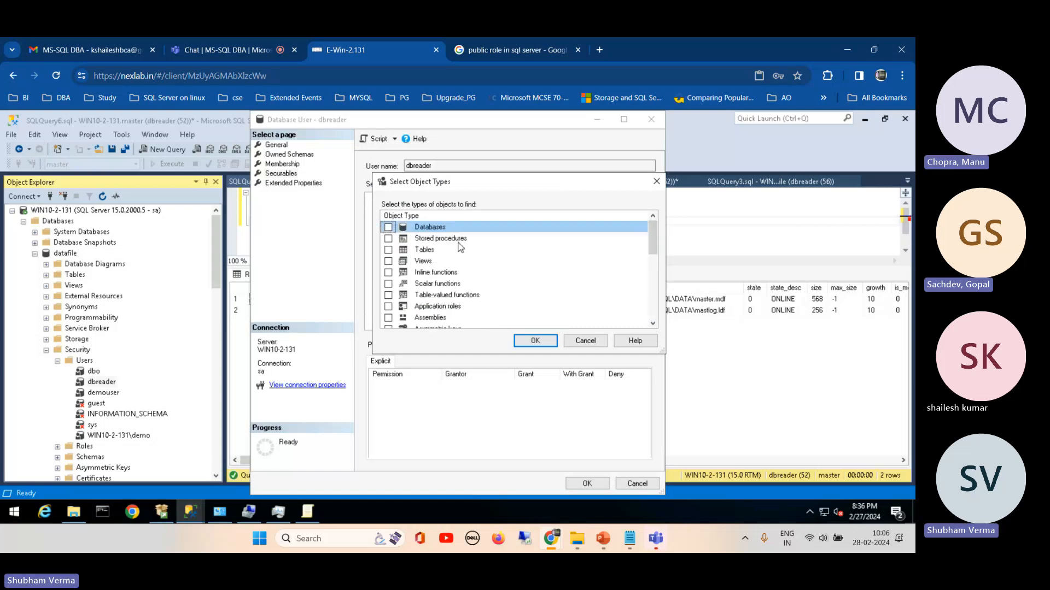
{"action": "left_click", "coordinate": [388, 250]}
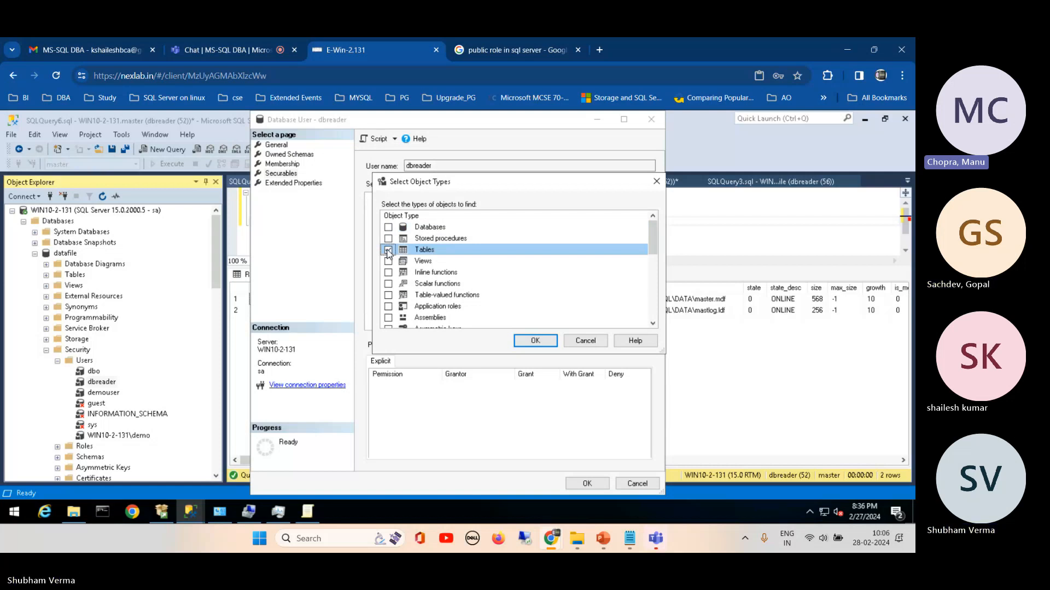
{"action": "left_click", "coordinate": [585, 340]}
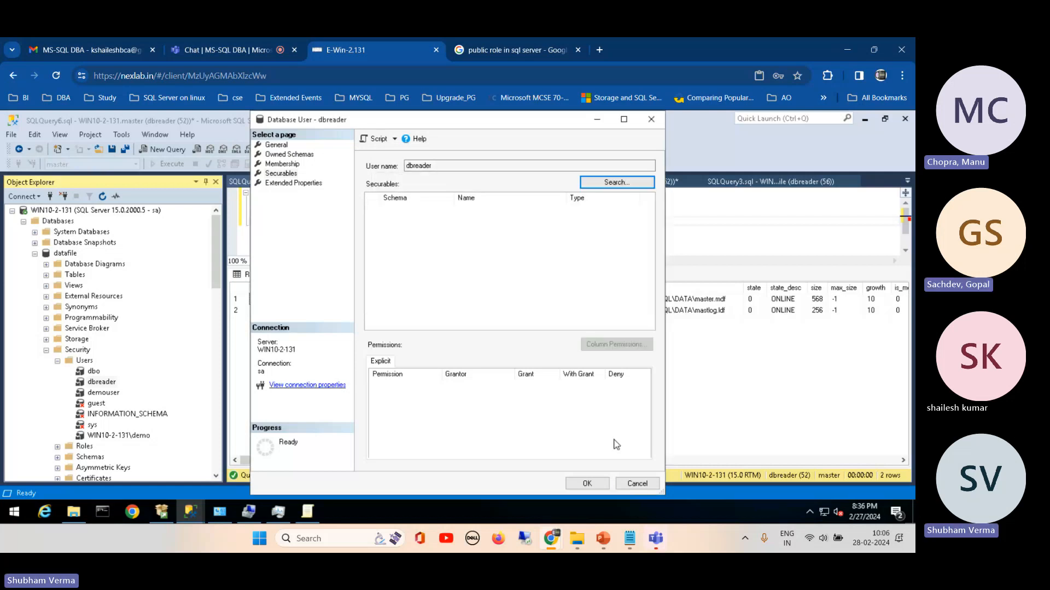
{"action": "left_click", "coordinate": [634, 485]}
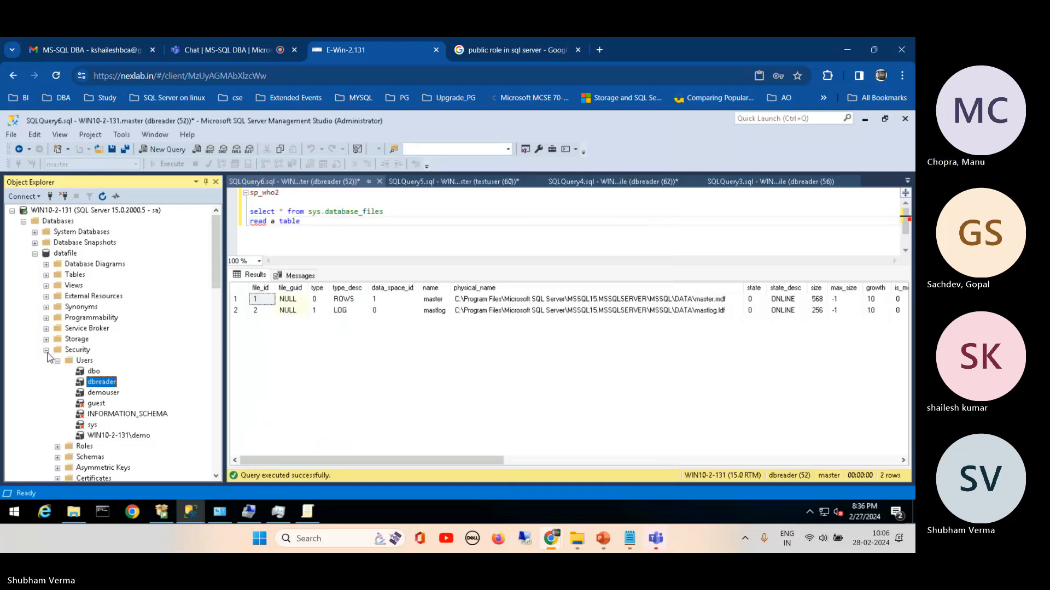
Step: Open the new user form for the datafile database and view its login selection dialog without choosing a login
{"action": "right_click", "coordinate": [85, 360]}
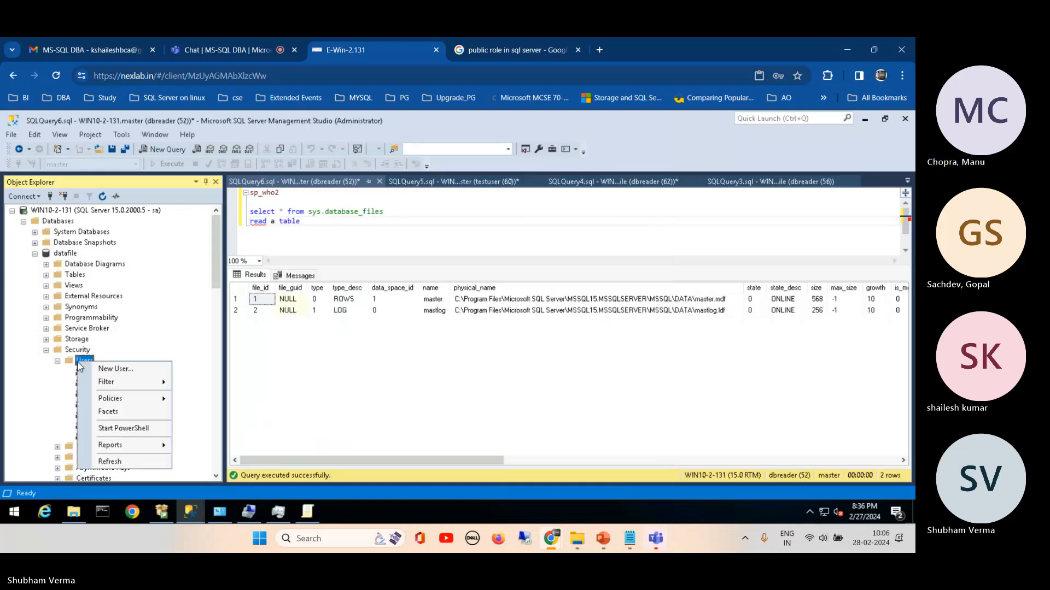
{"action": "left_click", "coordinate": [106, 368]}
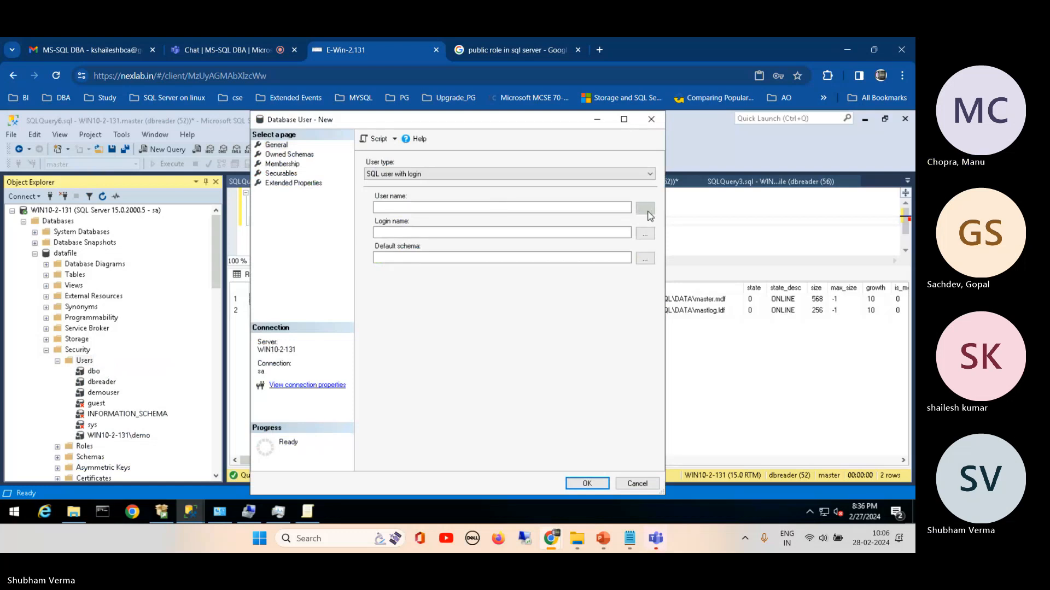
{"action": "left_click", "coordinate": [624, 205]}
{"action": "left_click", "coordinate": [475, 234]}
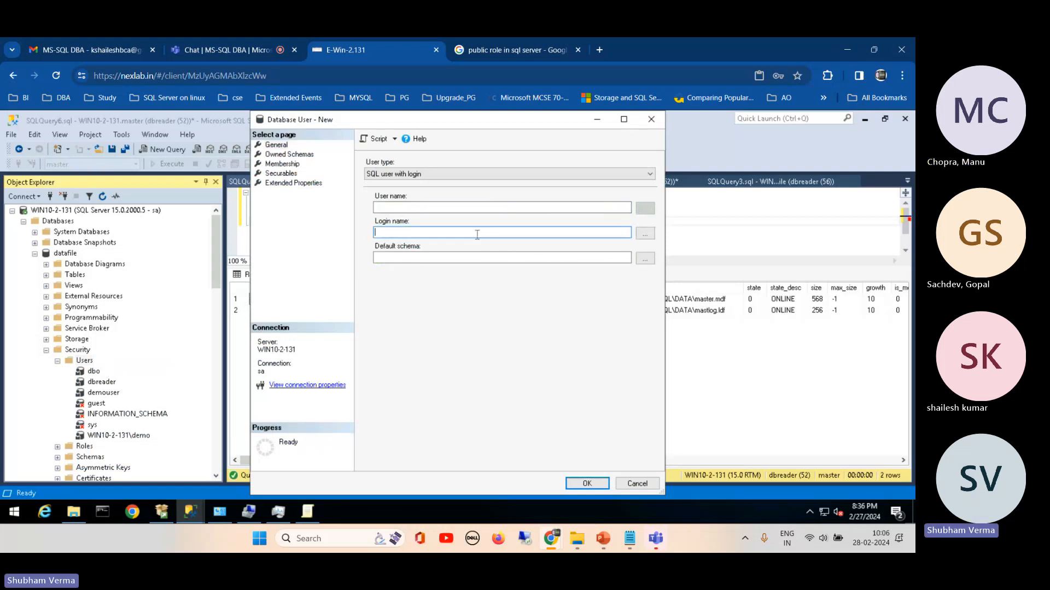
{"action": "left_click", "coordinate": [646, 234]}
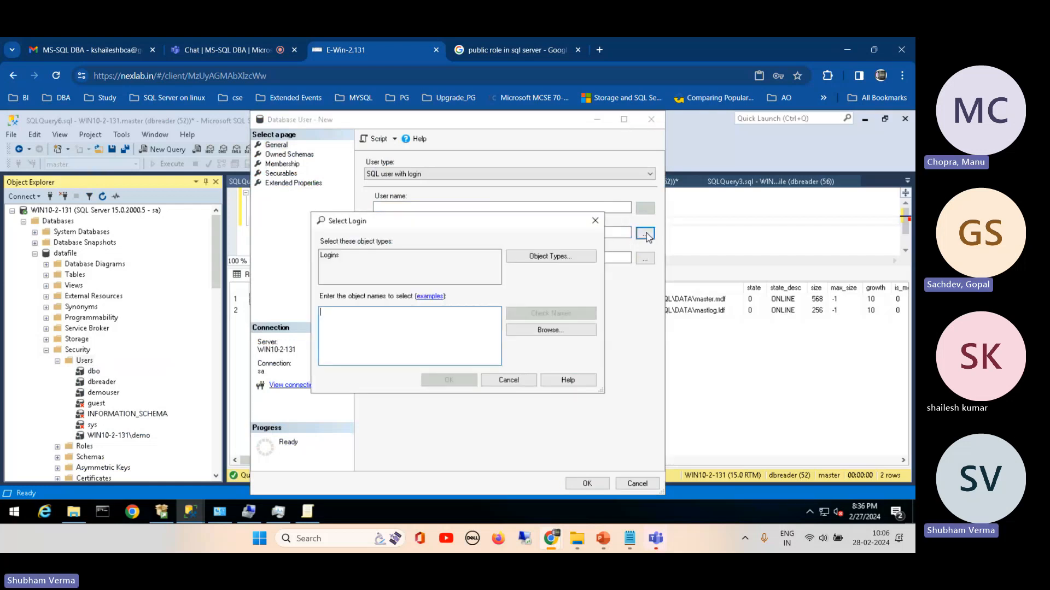
{"action": "left_click", "coordinate": [508, 381]}
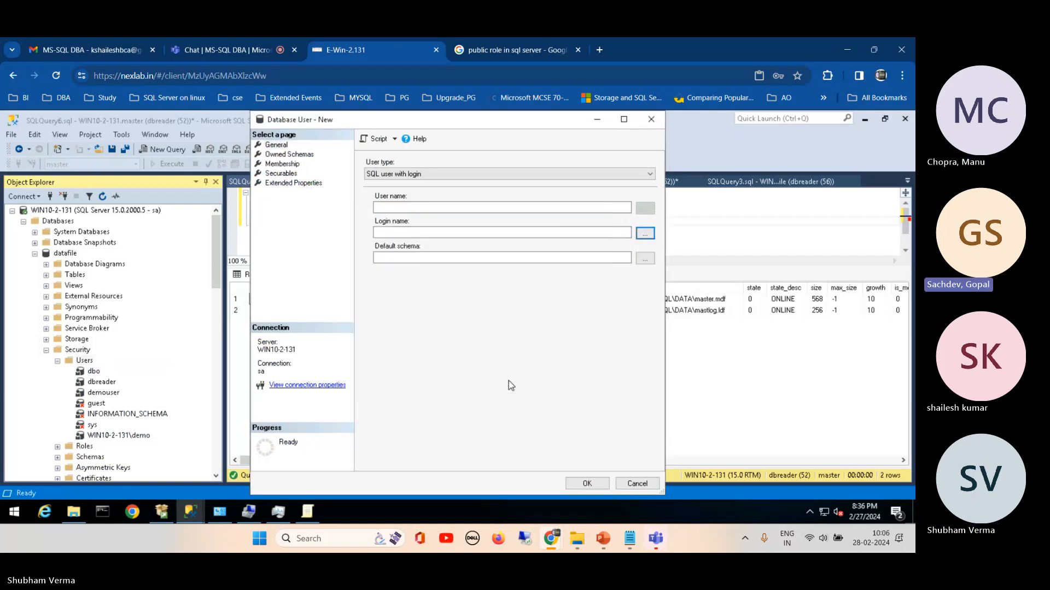
Step: Review the available user types, keep SQL user with login, and recheck the login selection without choosing one
{"action": "left_click", "coordinate": [527, 174]}
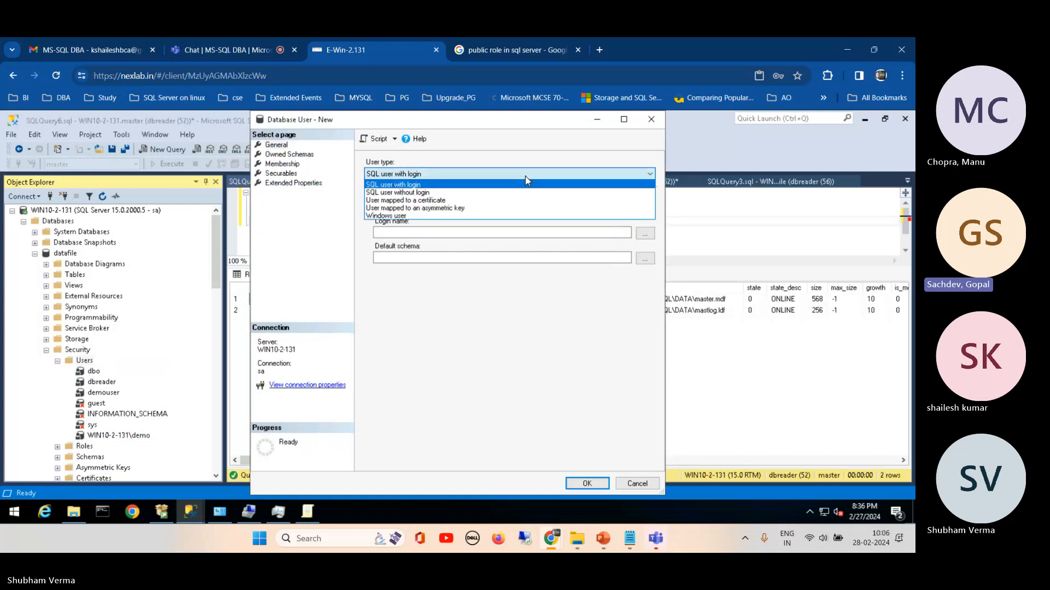
{"action": "left_click", "coordinate": [527, 181]}
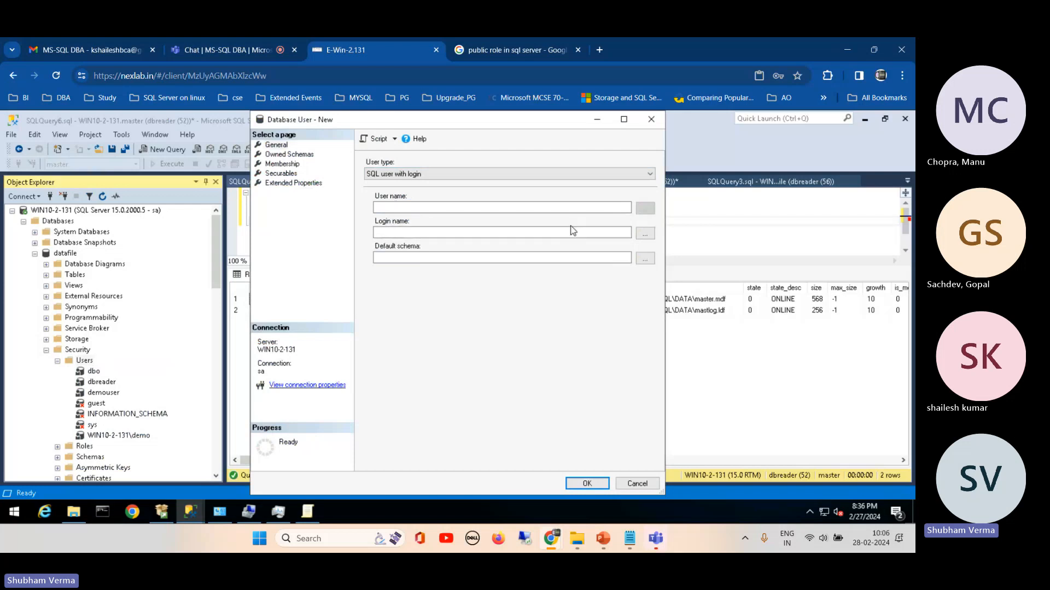
{"action": "left_click", "coordinate": [646, 236]}
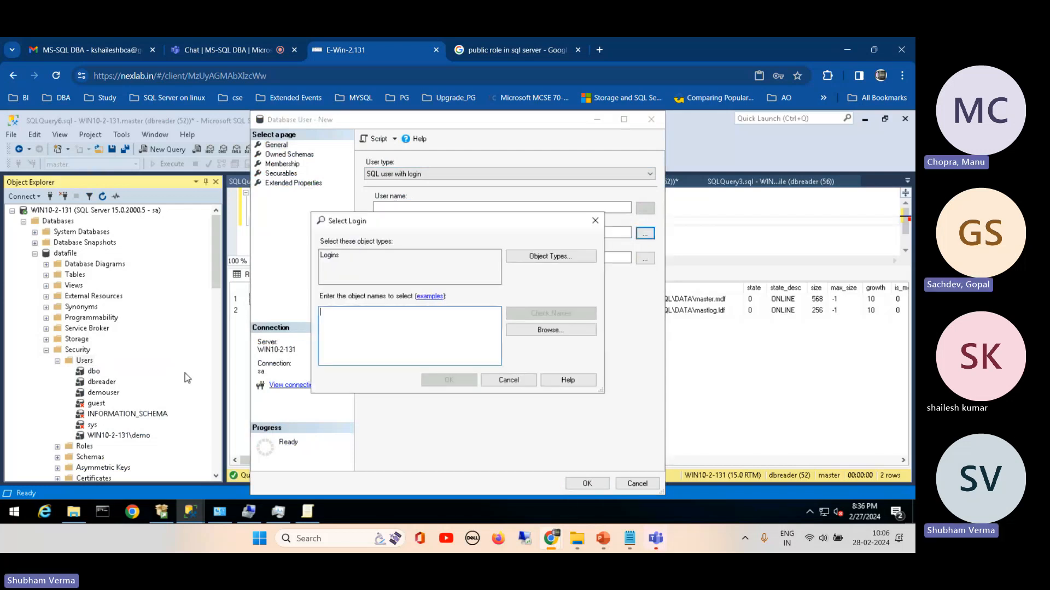
{"action": "left_click", "coordinate": [509, 380]}
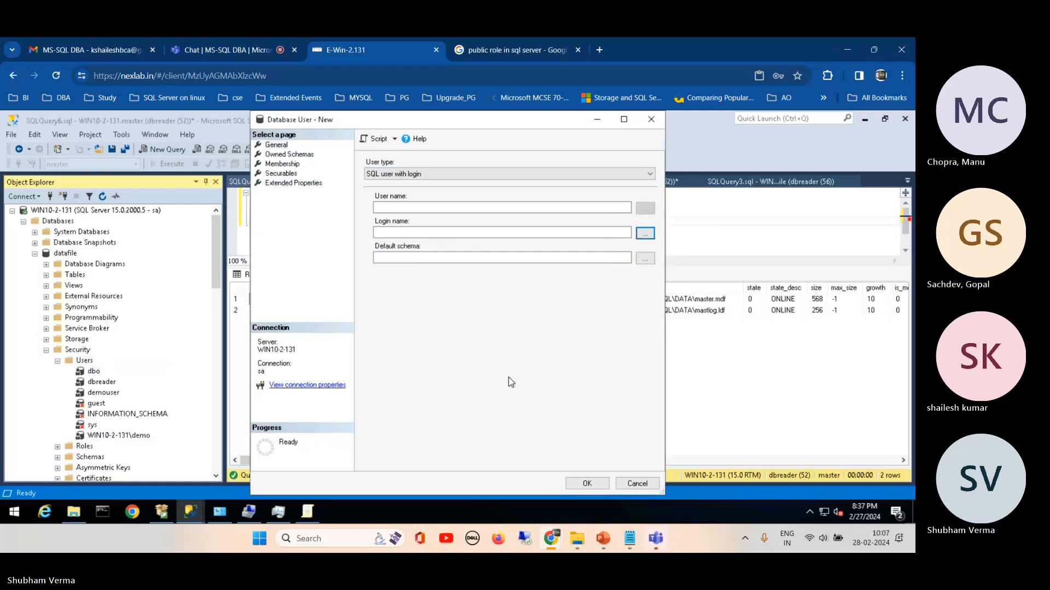
Step: Switch the new user type to Windows user, inspect the user or group selection with its advanced search, and cancel the form
{"action": "left_click", "coordinate": [437, 174]}
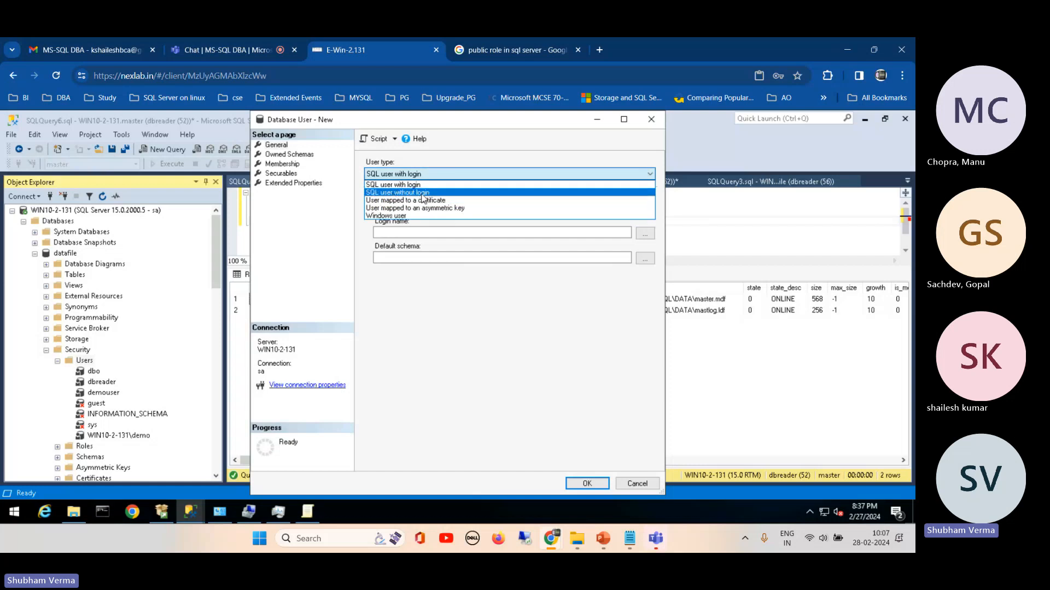
{"action": "left_click", "coordinate": [416, 217]}
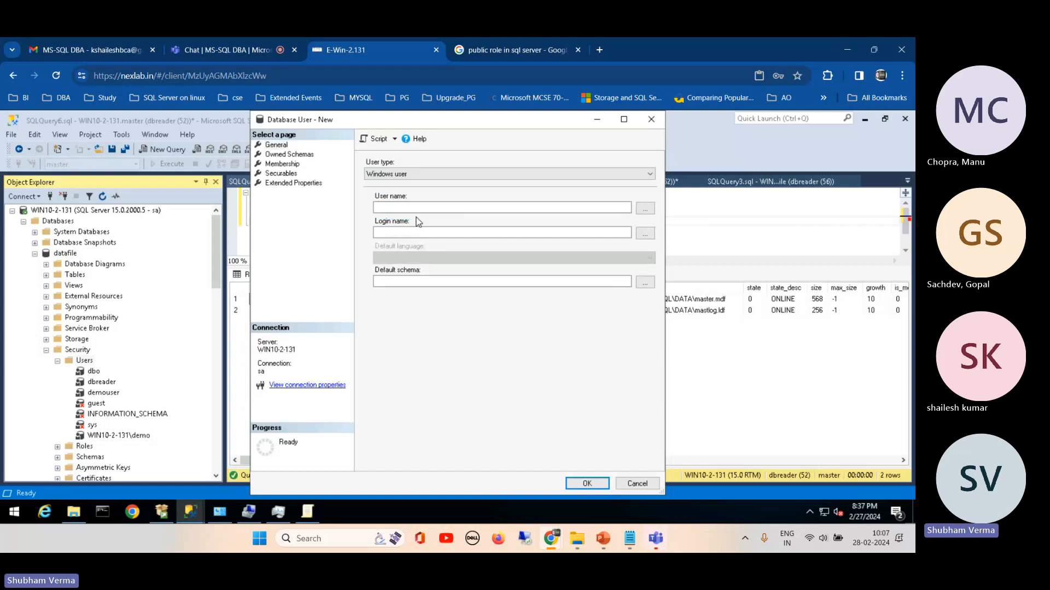
{"action": "left_click", "coordinate": [653, 211]}
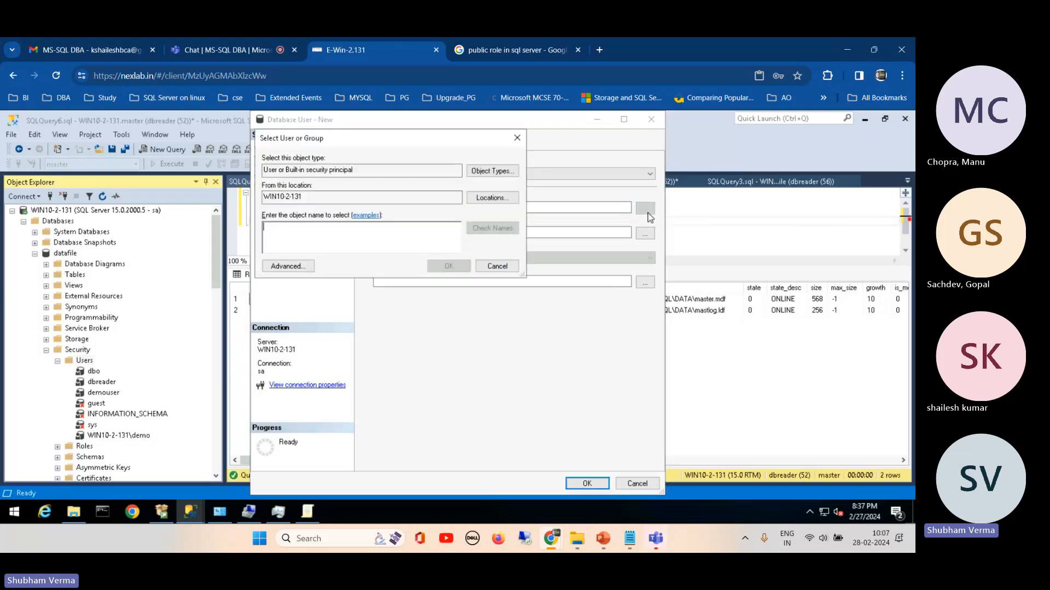
{"action": "left_click", "coordinate": [288, 267]}
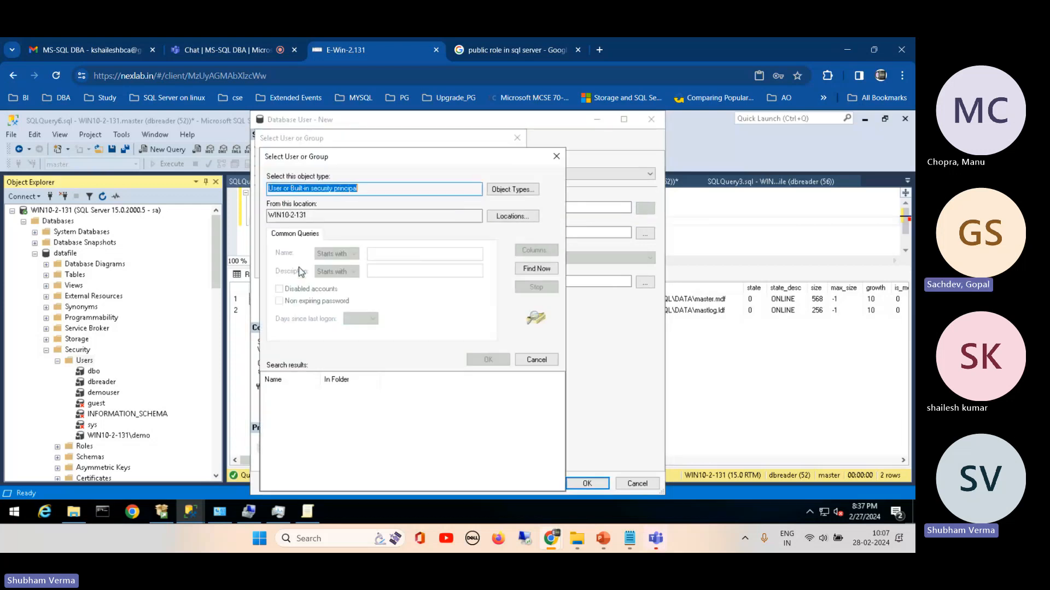
{"action": "left_click", "coordinate": [546, 361]}
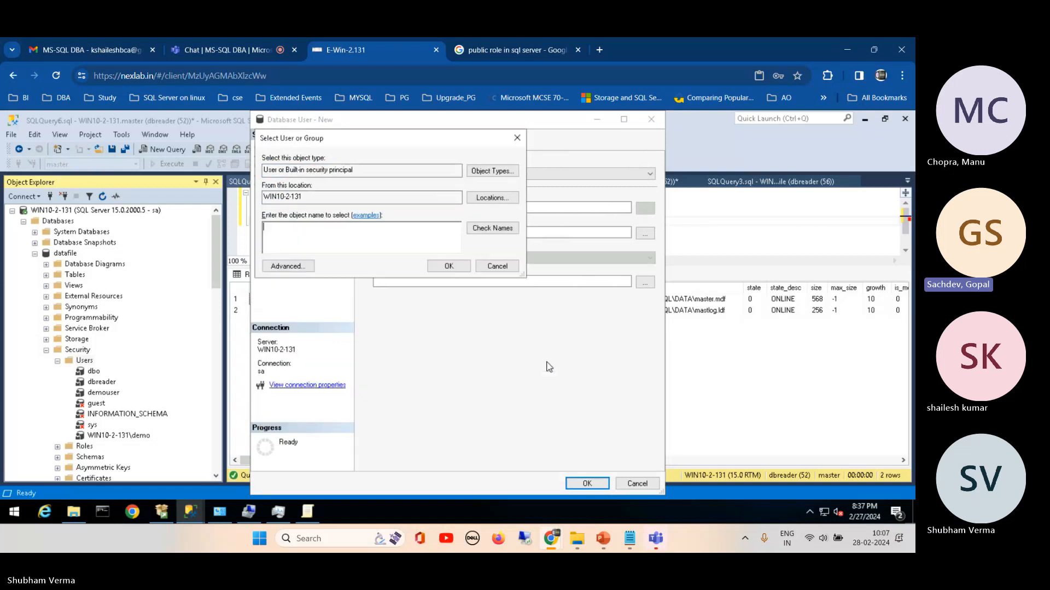
{"action": "left_click", "coordinate": [500, 269]}
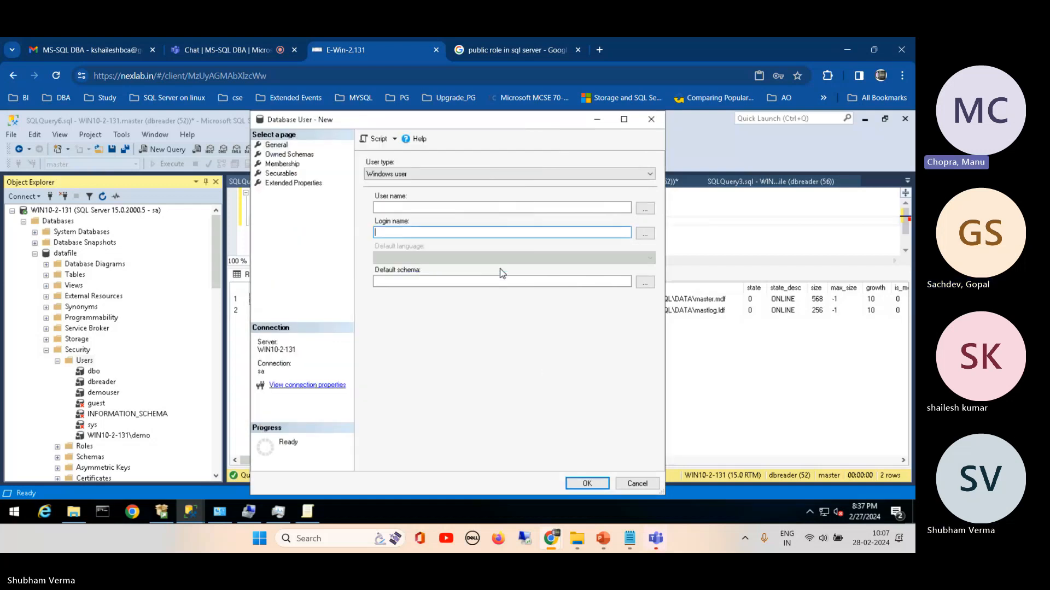
{"action": "left_click", "coordinate": [638, 484]}
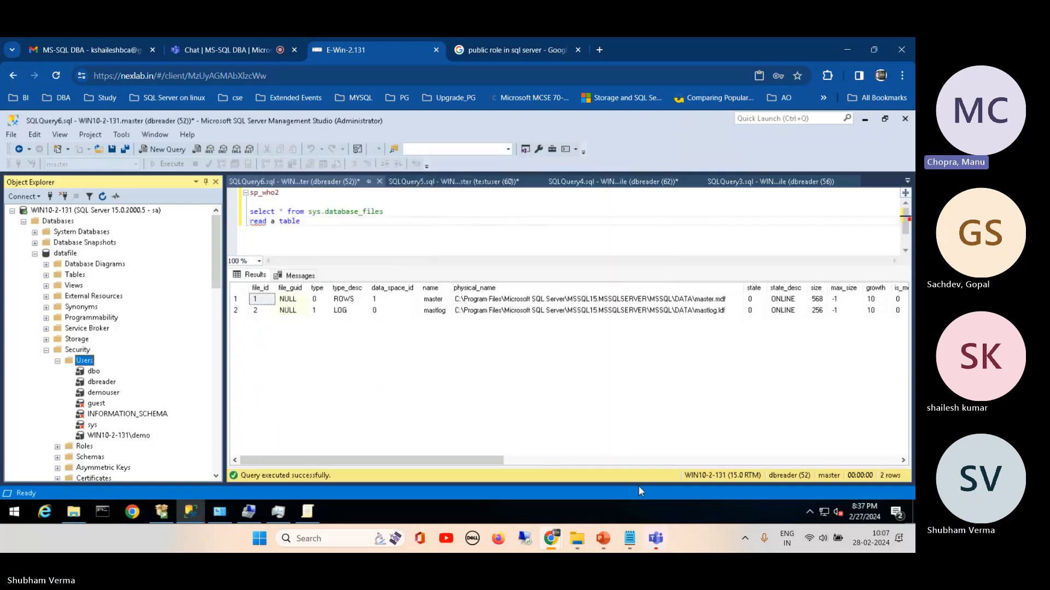
Step: Recheck the new user form for datafile, cancel it, and collapse the database's Users and Security folders
{"action": "right_click", "coordinate": [90, 362]}
{"action": "left_click", "coordinate": [125, 368]}
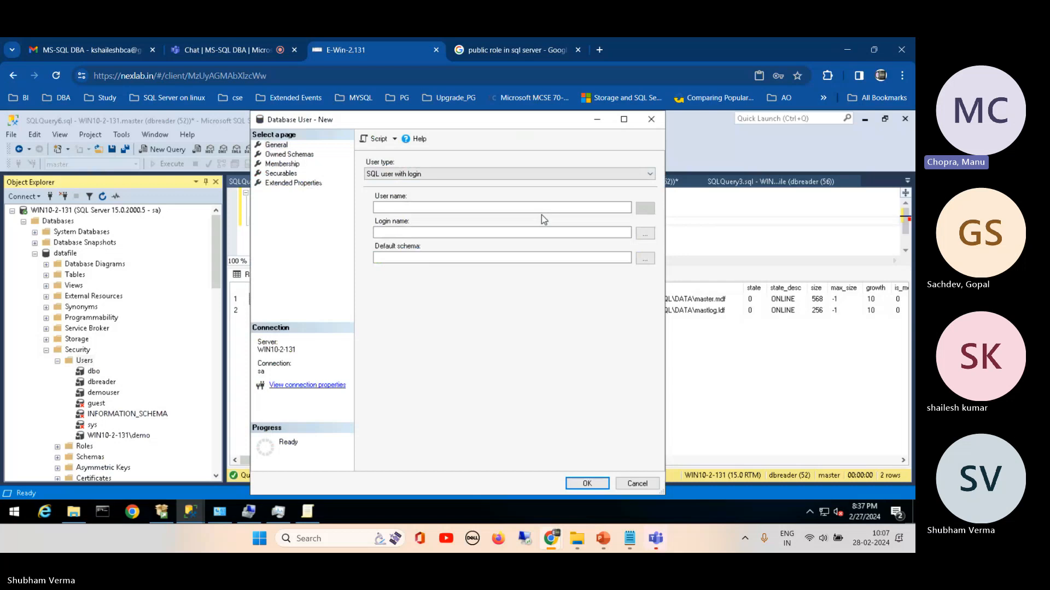
{"action": "left_click", "coordinate": [637, 484]}
{"action": "left_click", "coordinate": [57, 361]}
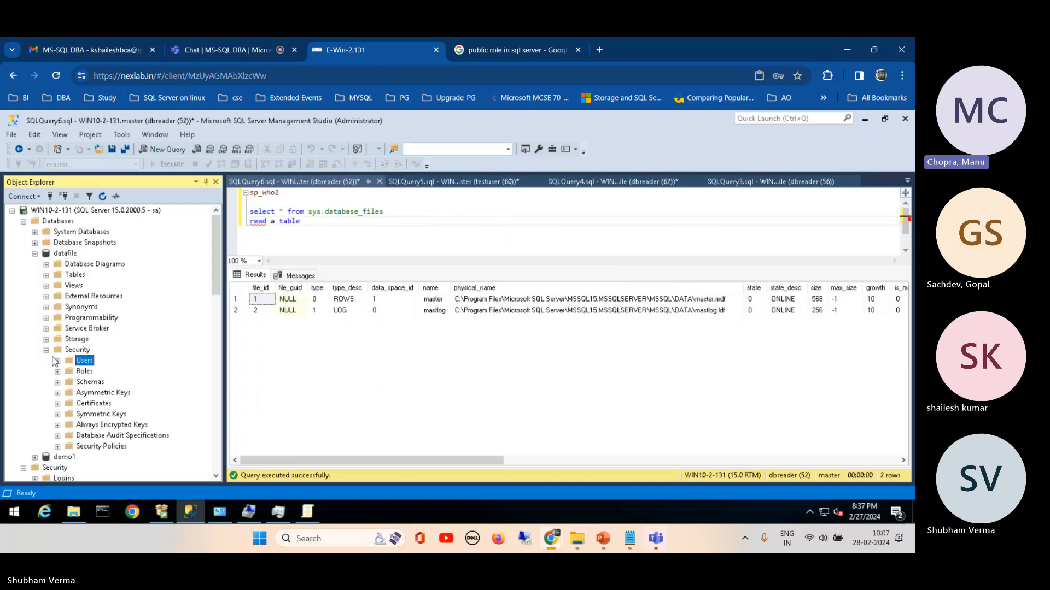
{"action": "left_click", "coordinate": [46, 350]}
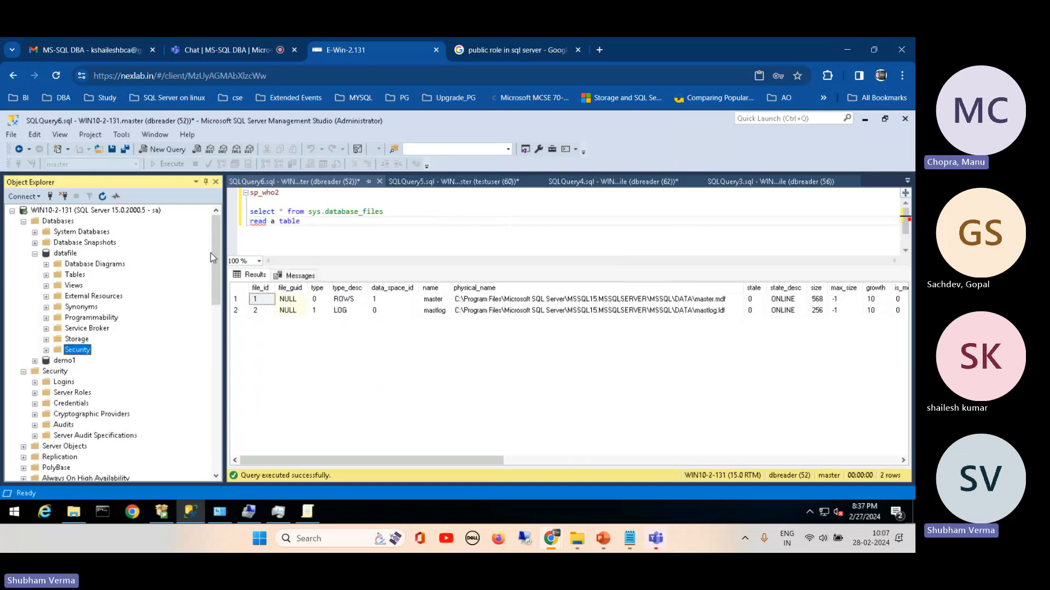
Step: Collapse the datafile database under the sa connection and look over the server-level logins
{"action": "left_click_drag", "start_coordinate": [212, 262], "coordinate": [212, 327]}
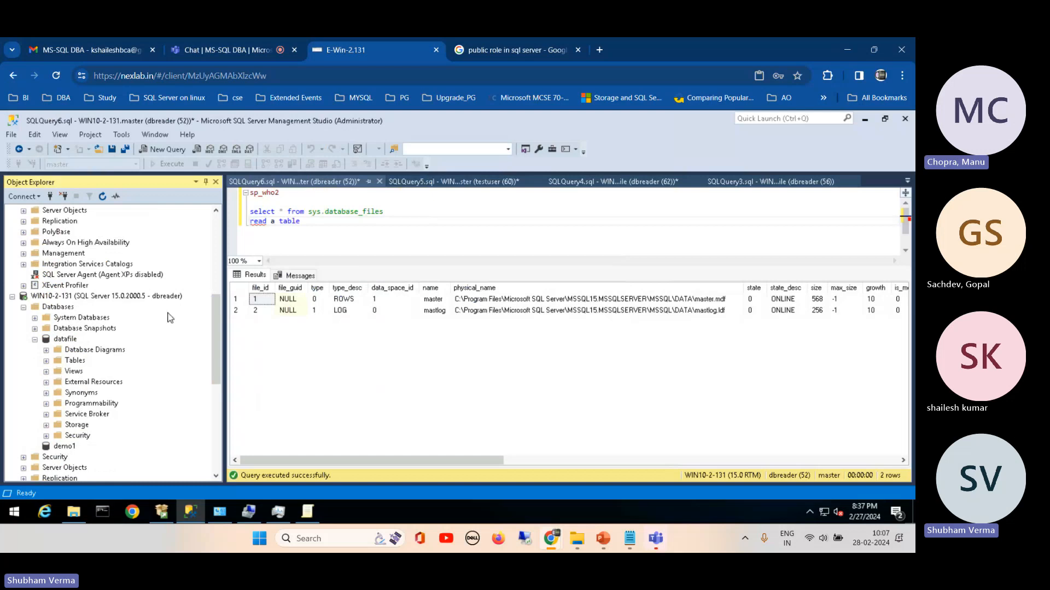
{"action": "left_click_drag", "start_coordinate": [217, 328], "coordinate": [217, 248]}
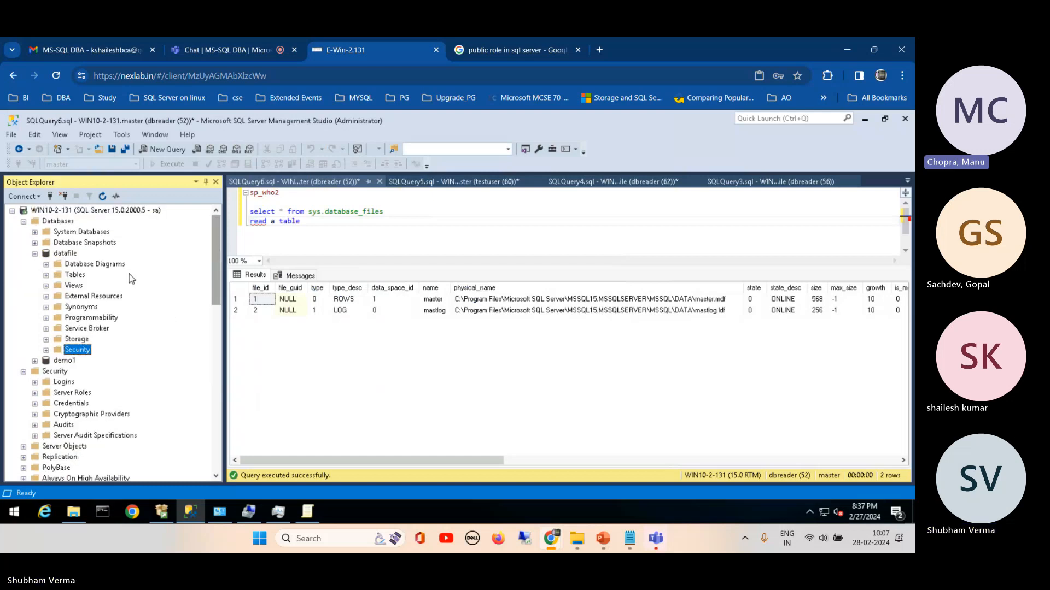
{"action": "left_click", "coordinate": [35, 253]}
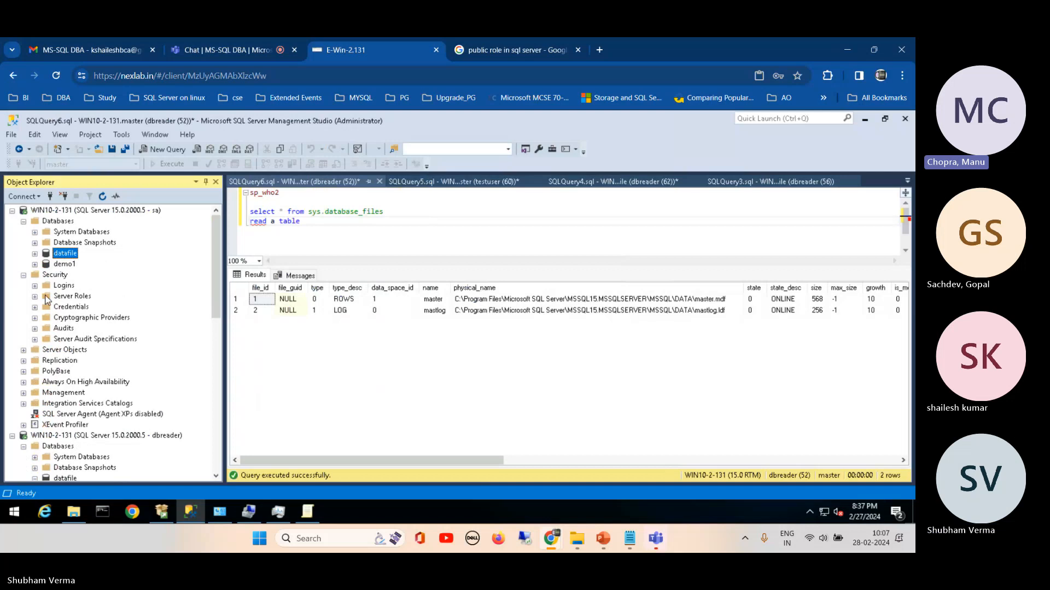
{"action": "left_click", "coordinate": [34, 286]}
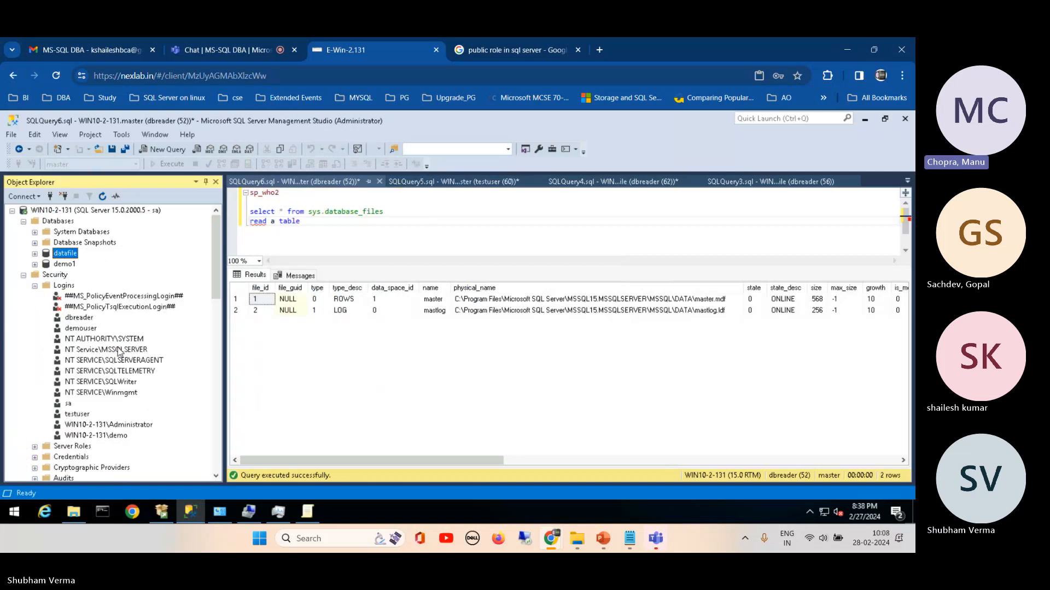
{"action": "left_click", "coordinate": [34, 286]}
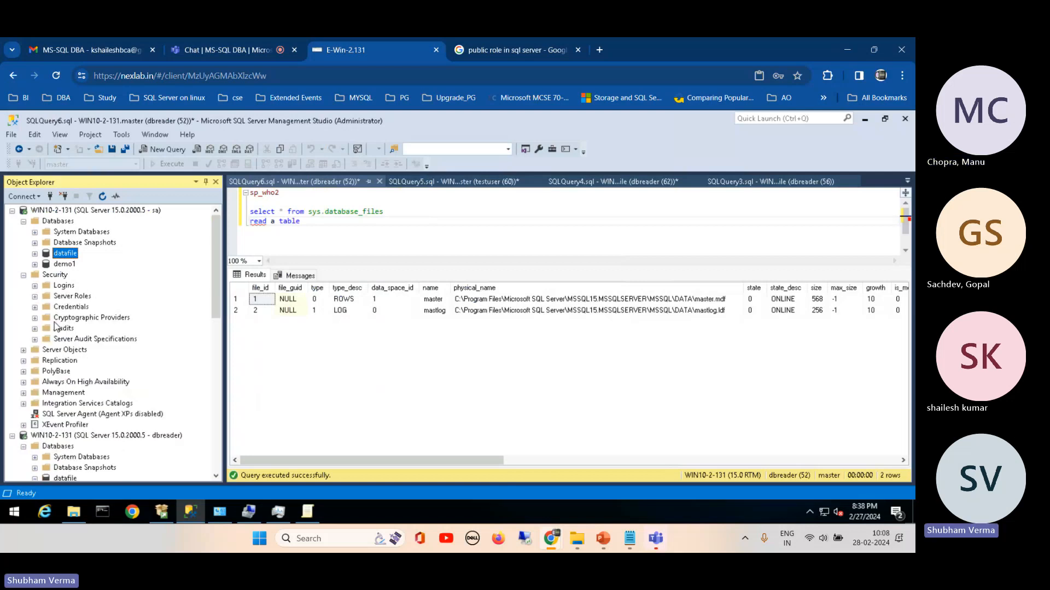
Step: Review the testuser login's server roles and user mapping, and close its properties without changes
{"action": "left_click", "coordinate": [34, 286]}
{"action": "double_click", "coordinate": [77, 414]}
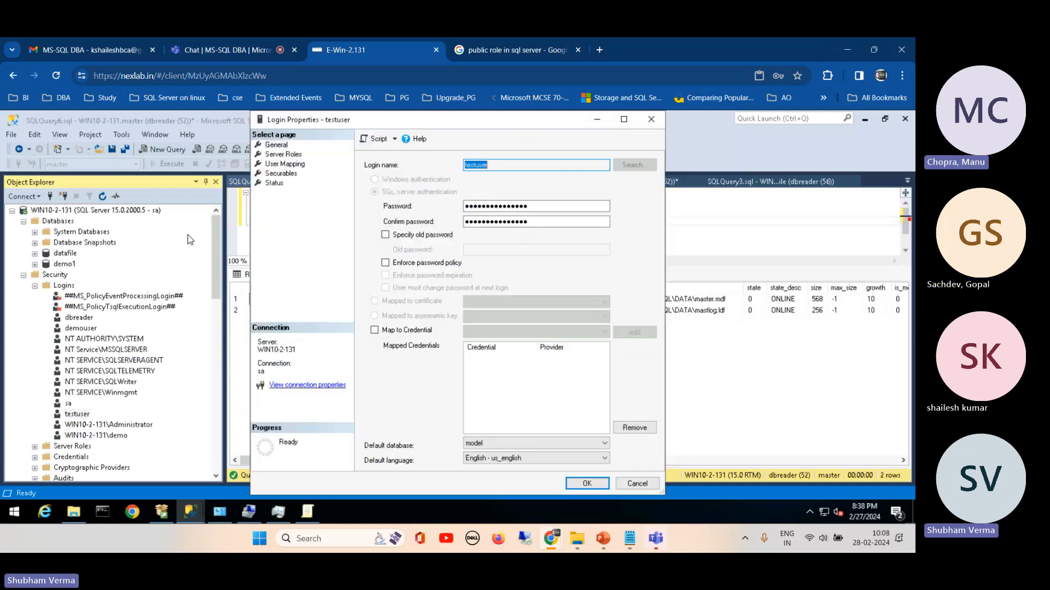
{"action": "left_click", "coordinate": [277, 156]}
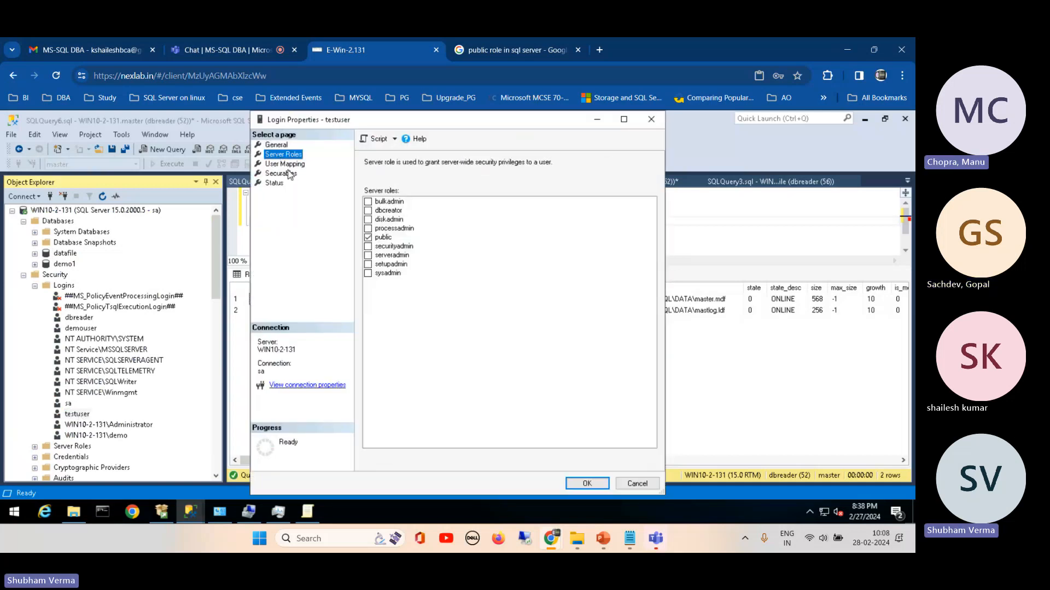
{"action": "left_click", "coordinate": [287, 165]}
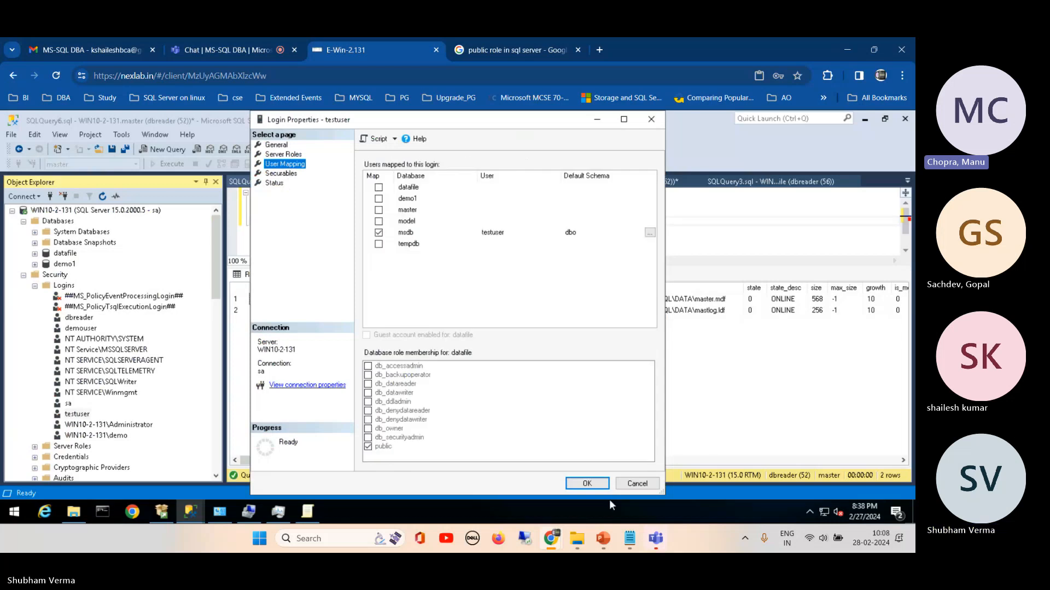
{"action": "left_click", "coordinate": [636, 484]}
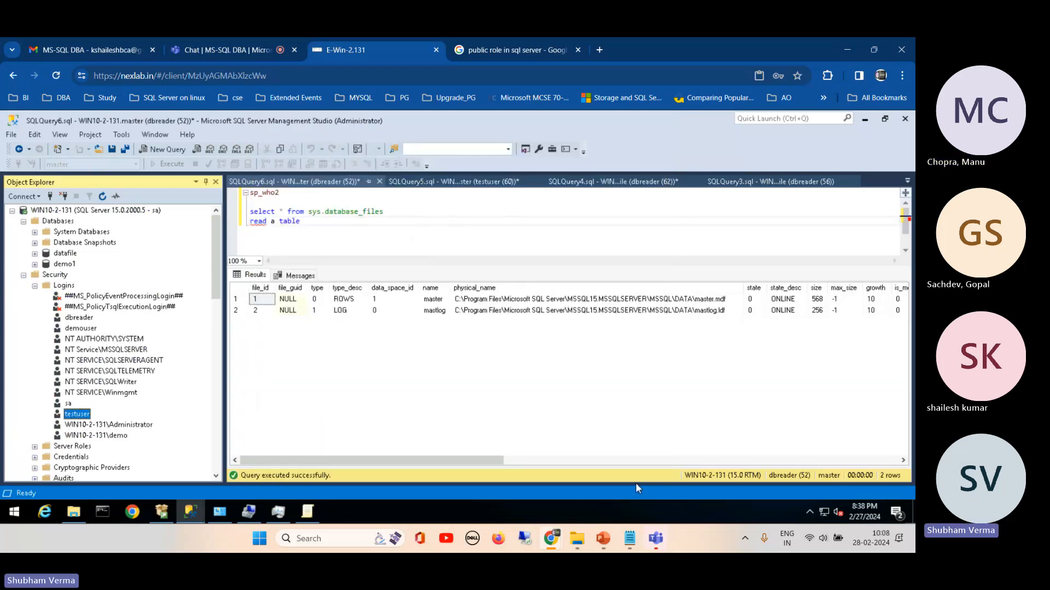
Step: Open the new user form from datafile's Users folder and browse the full list of server logins available for mapping
{"action": "left_click", "coordinate": [35, 254]}
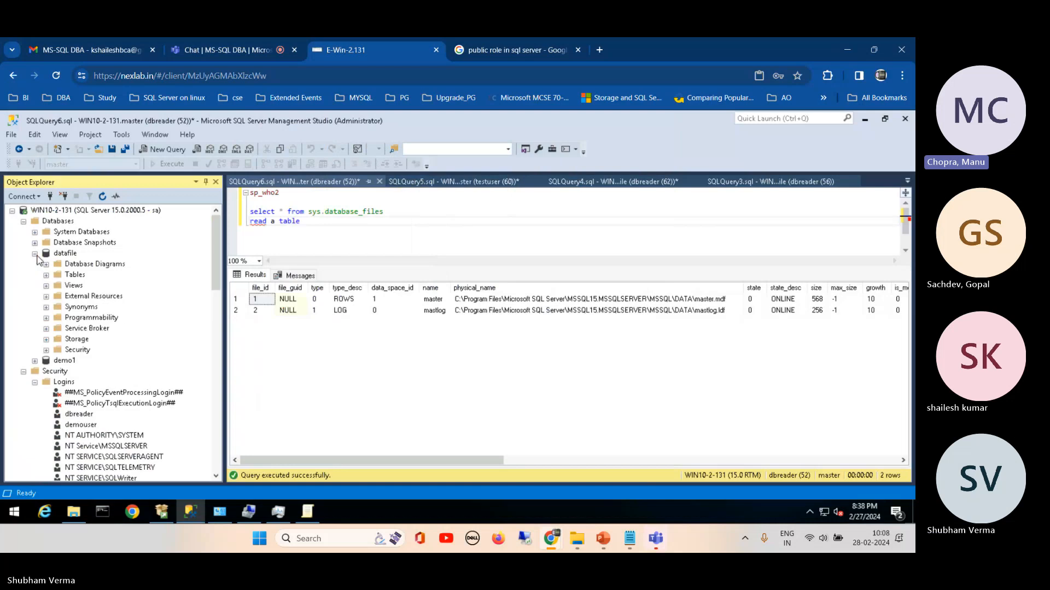
{"action": "left_click", "coordinate": [46, 350]}
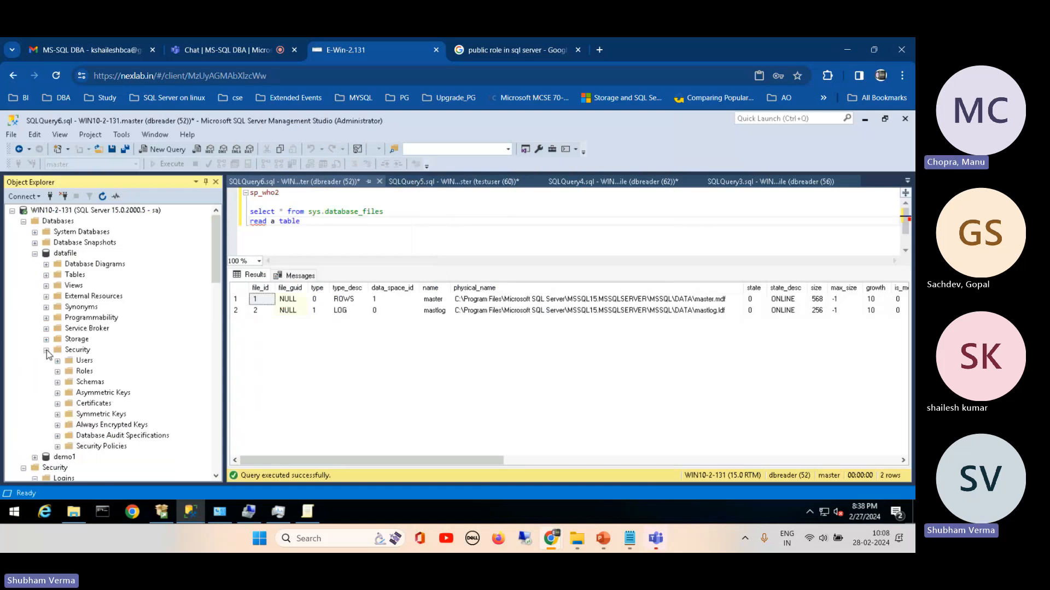
{"action": "right_click", "coordinate": [76, 361]}
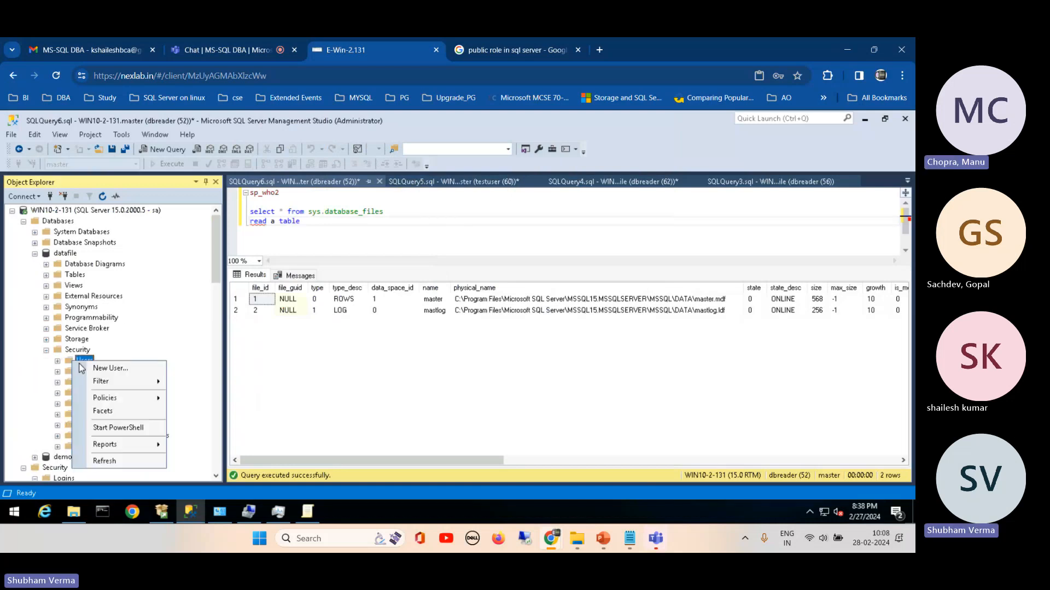
{"action": "left_click", "coordinate": [110, 369]}
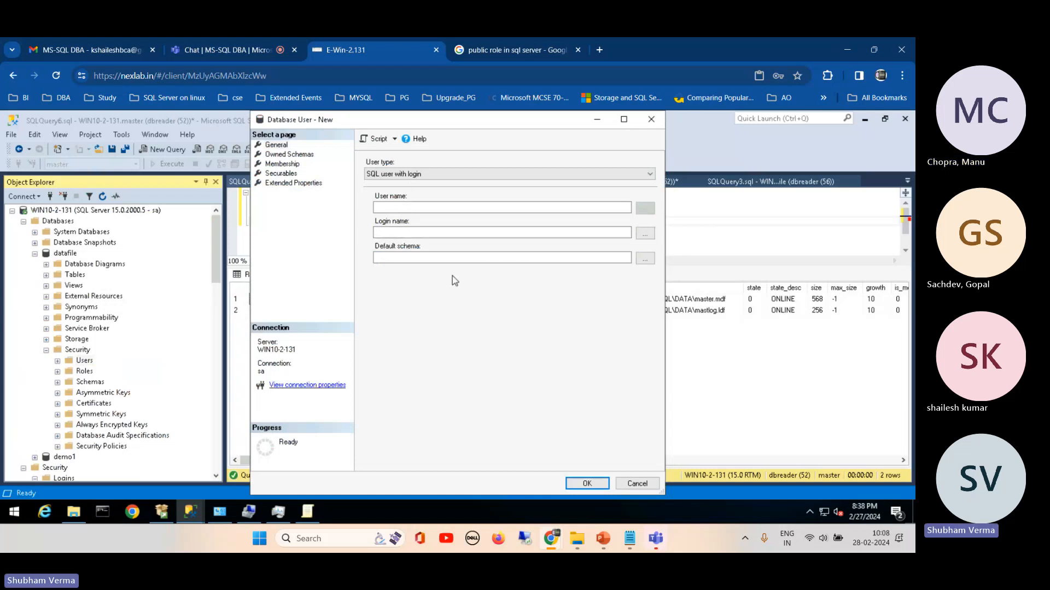
{"action": "left_click", "coordinate": [646, 238]}
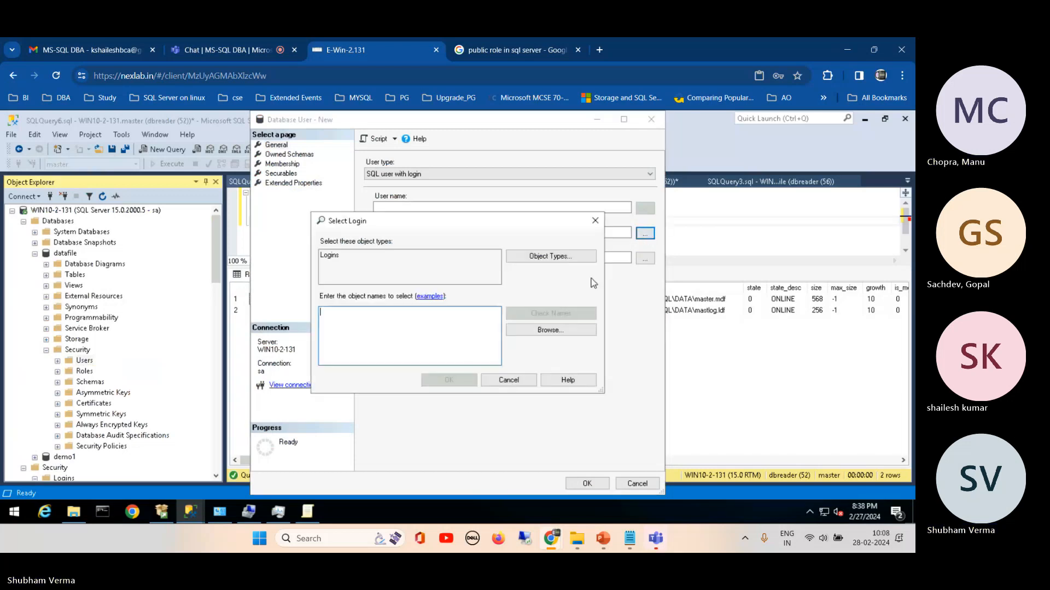
{"action": "left_click", "coordinate": [548, 330]}
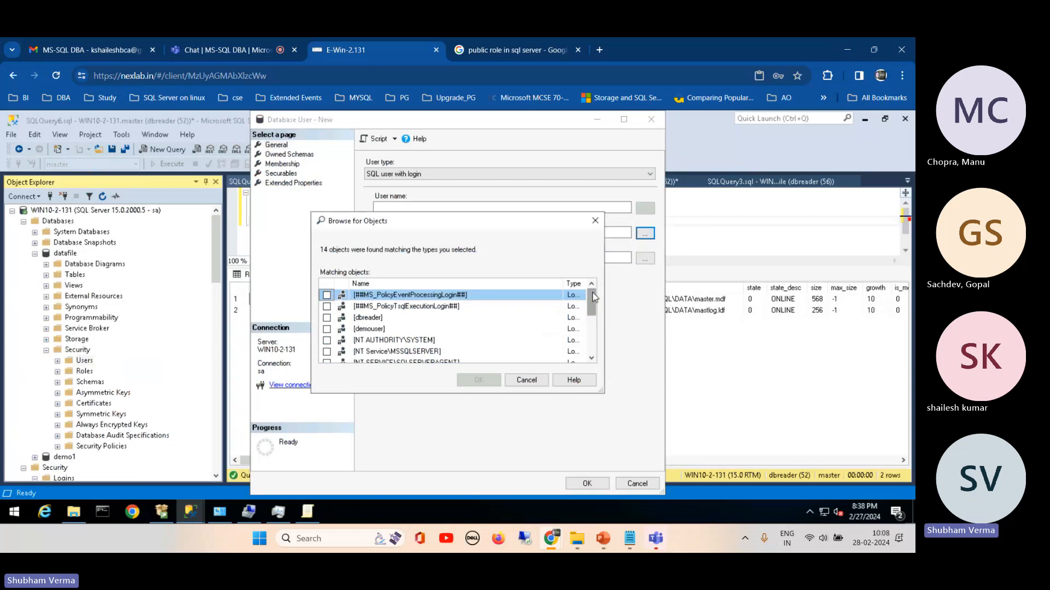
{"action": "left_click_drag", "start_coordinate": [594, 297], "coordinate": [592, 340]}
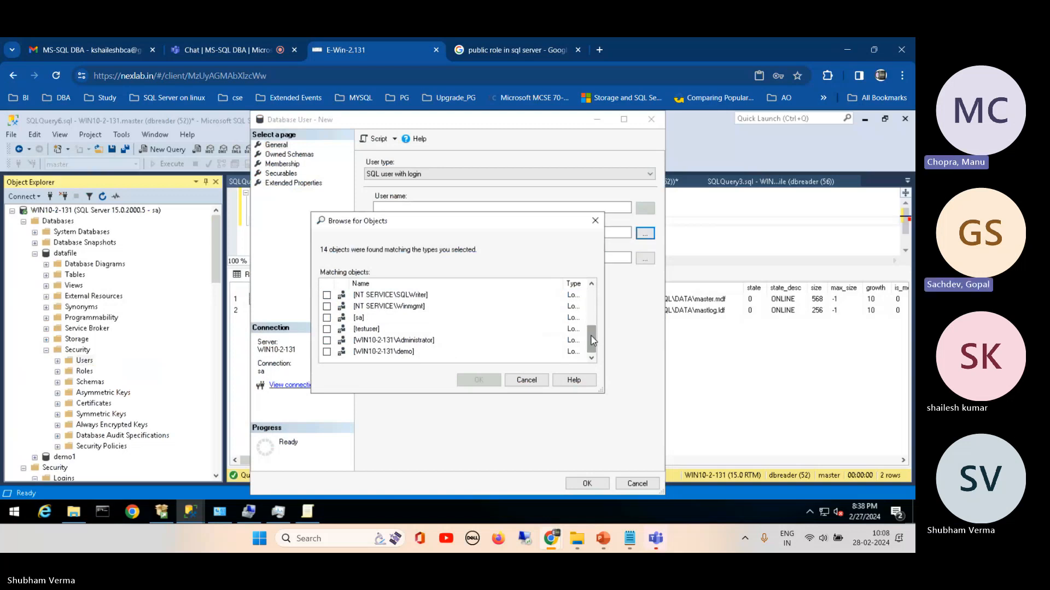
{"action": "left_click_drag", "start_coordinate": [592, 340], "coordinate": [589, 298]}
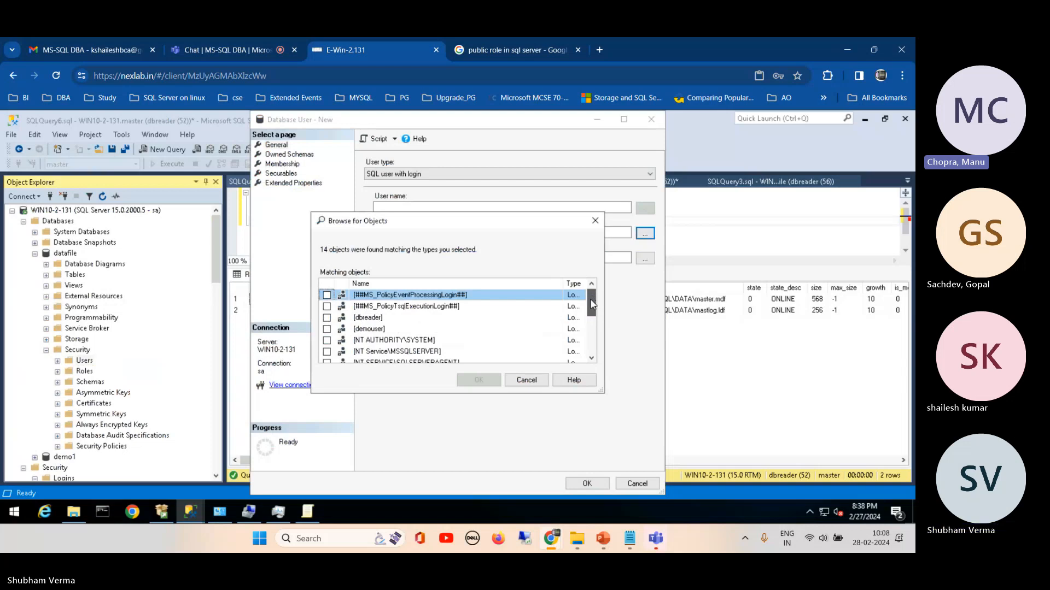
Step: Mark the dbreader login for the new user, and cancel the login selection and the user form
{"action": "left_click", "coordinate": [326, 318]}
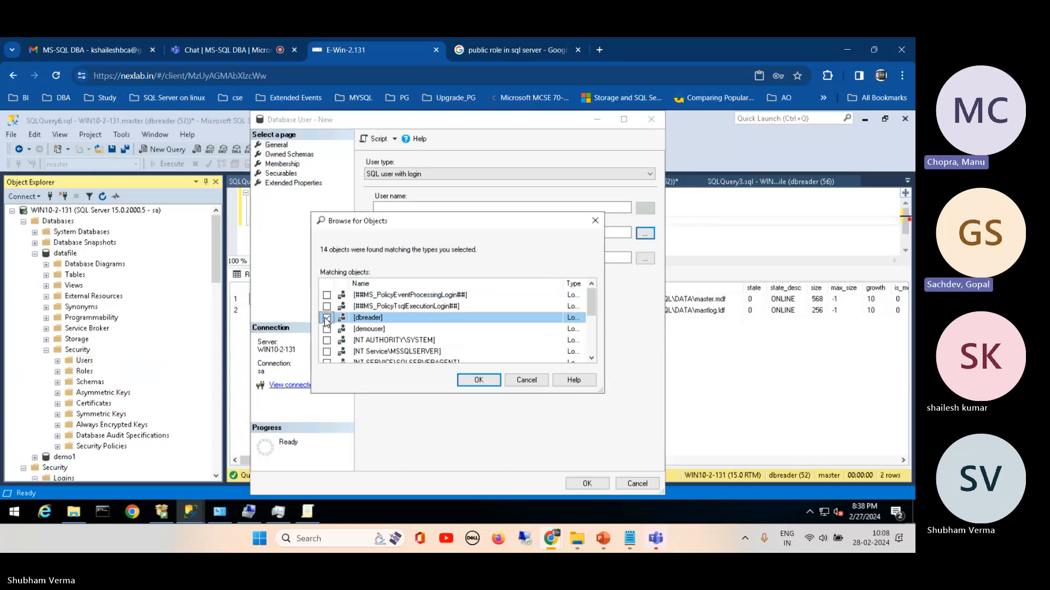
{"action": "left_click", "coordinate": [326, 318]}
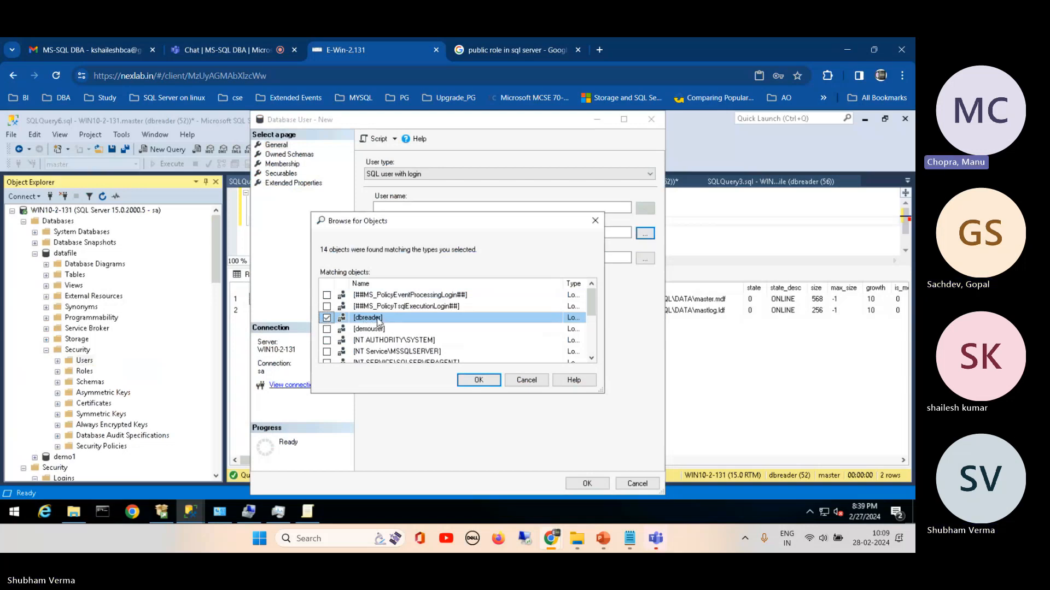
{"action": "left_click", "coordinate": [525, 381]}
{"action": "left_click", "coordinate": [511, 381]}
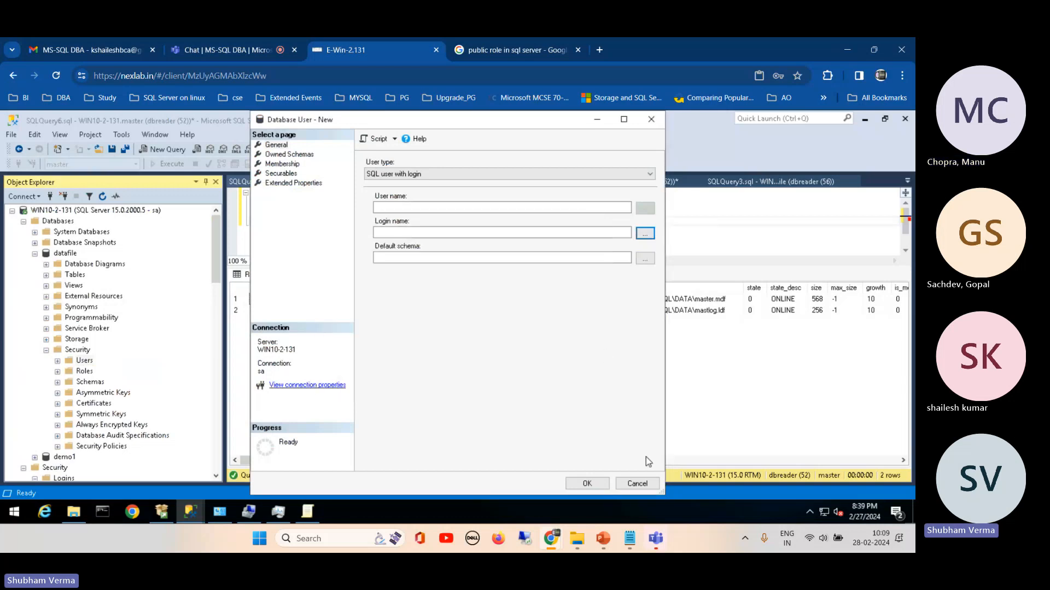
{"action": "left_click", "coordinate": [637, 484]}
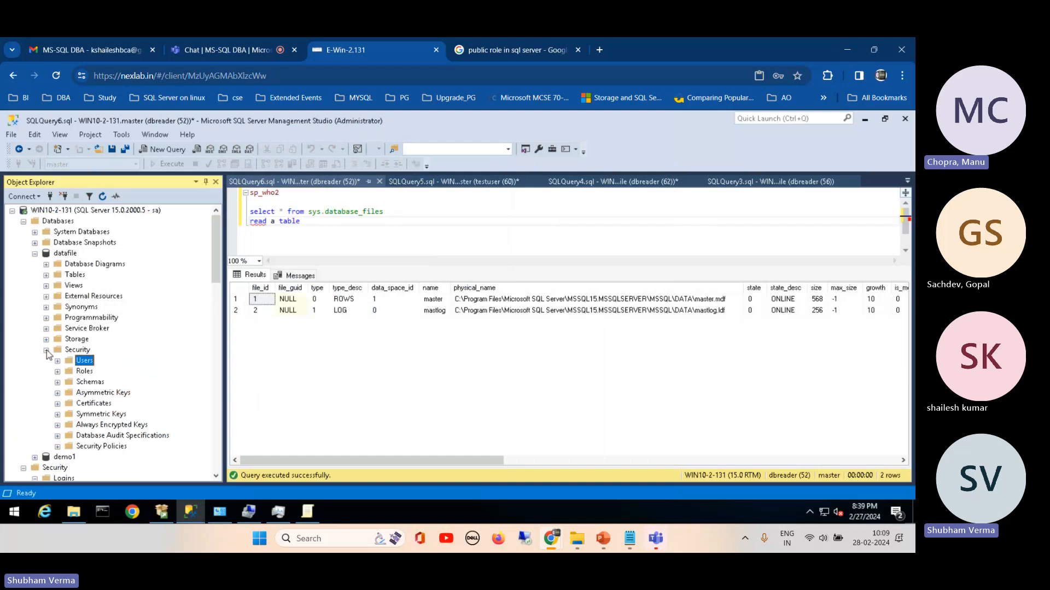
Step: Collapse datafile's Security folder, view the general properties of the server-level dbreader login, and close them without changes
{"action": "left_click", "coordinate": [47, 350]}
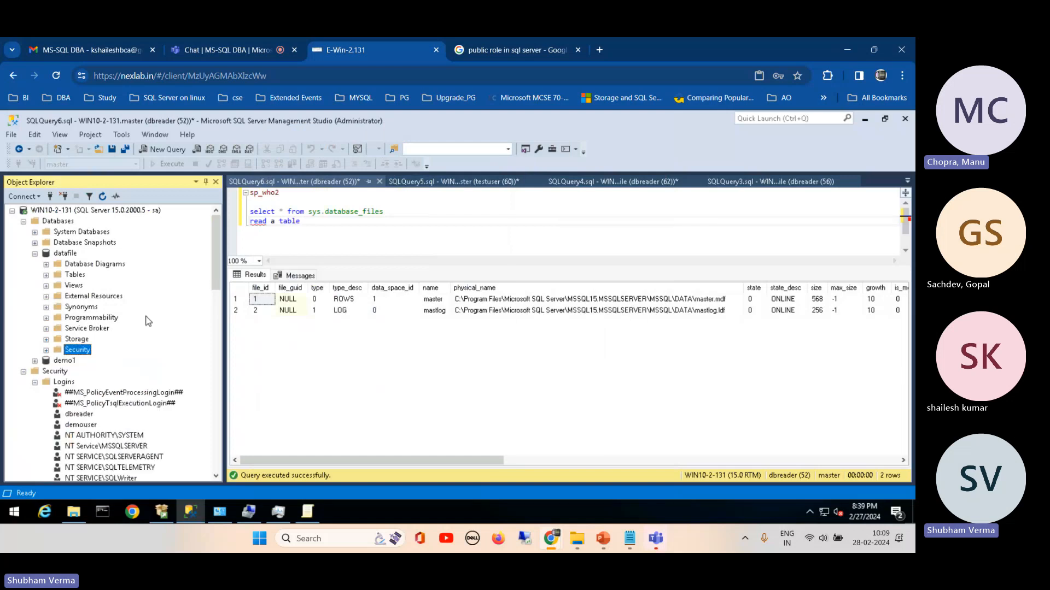
{"action": "right_click", "coordinate": [78, 416]}
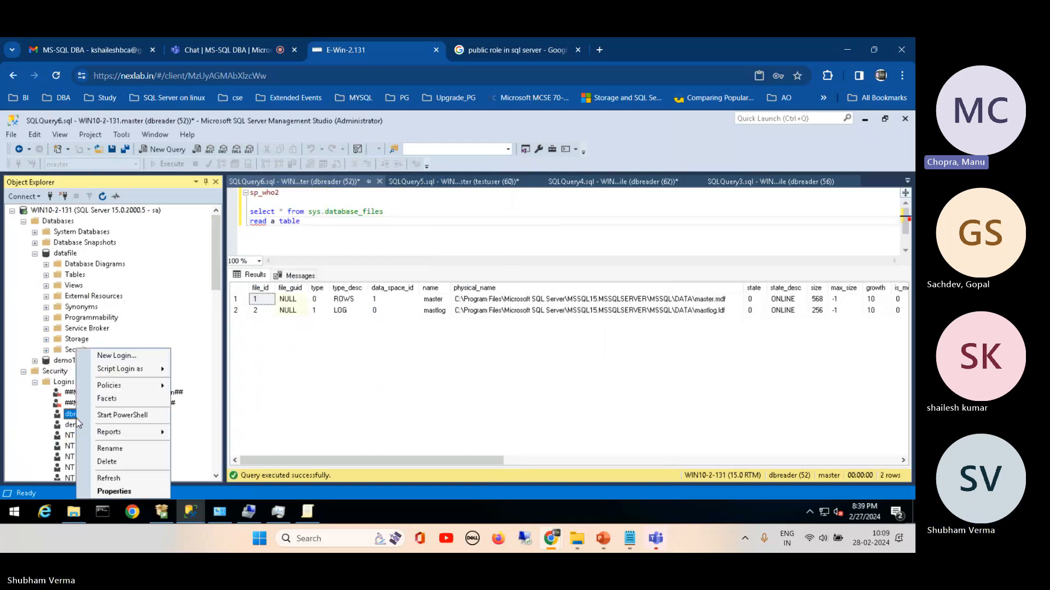
{"action": "left_click", "coordinate": [114, 492]}
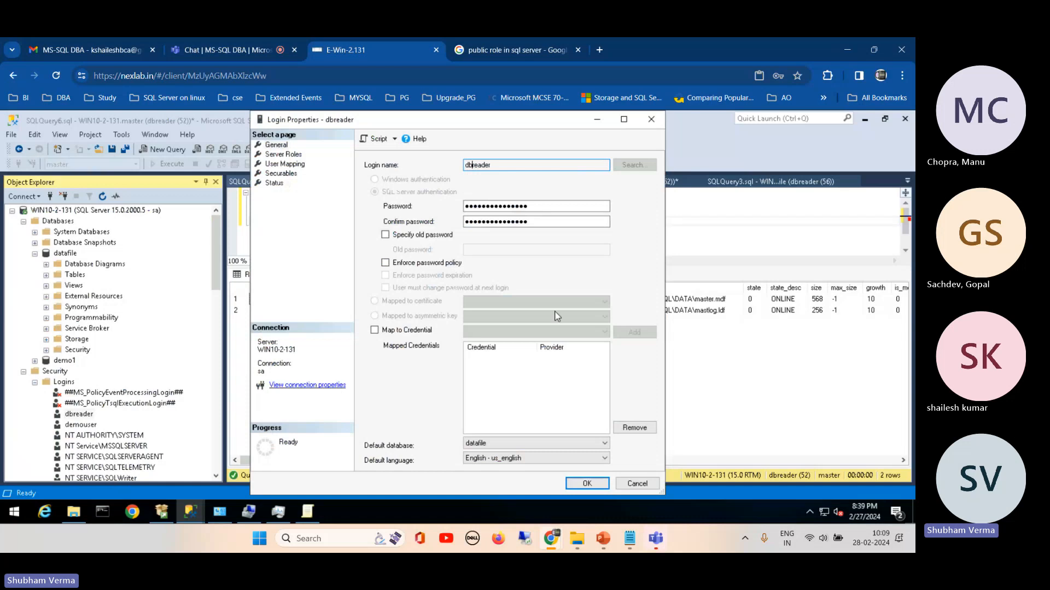
{"action": "left_click", "coordinate": [638, 483]}
Step: Start a new server login named with the person's first name, using SQL Server authentication, and enter and confirm its password
{"action": "right_click", "coordinate": [65, 381]}
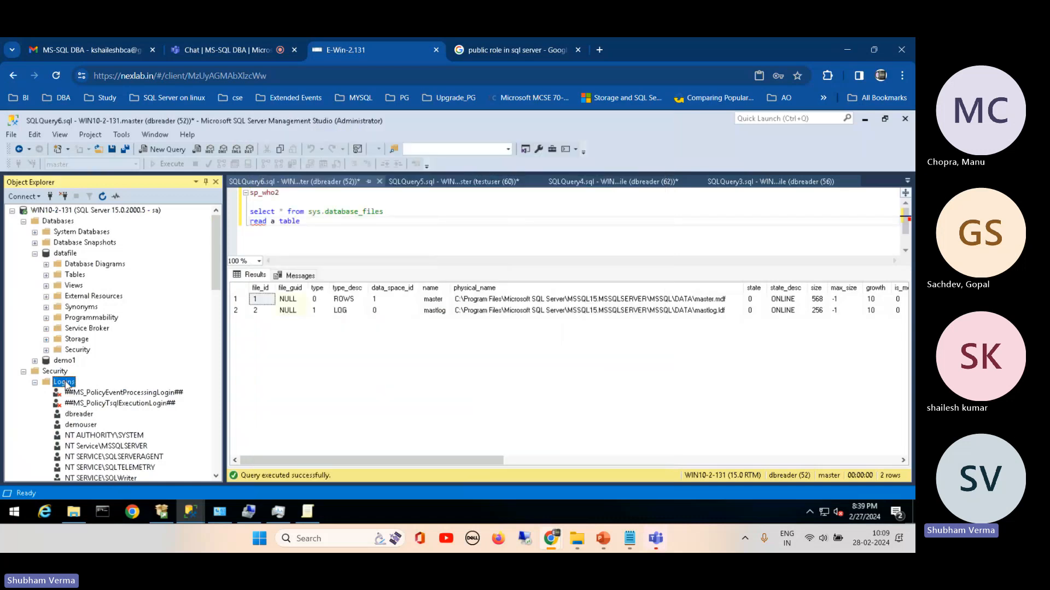
{"action": "left_click", "coordinate": [104, 387]}
{"action": "type", "text": "shailesh"}
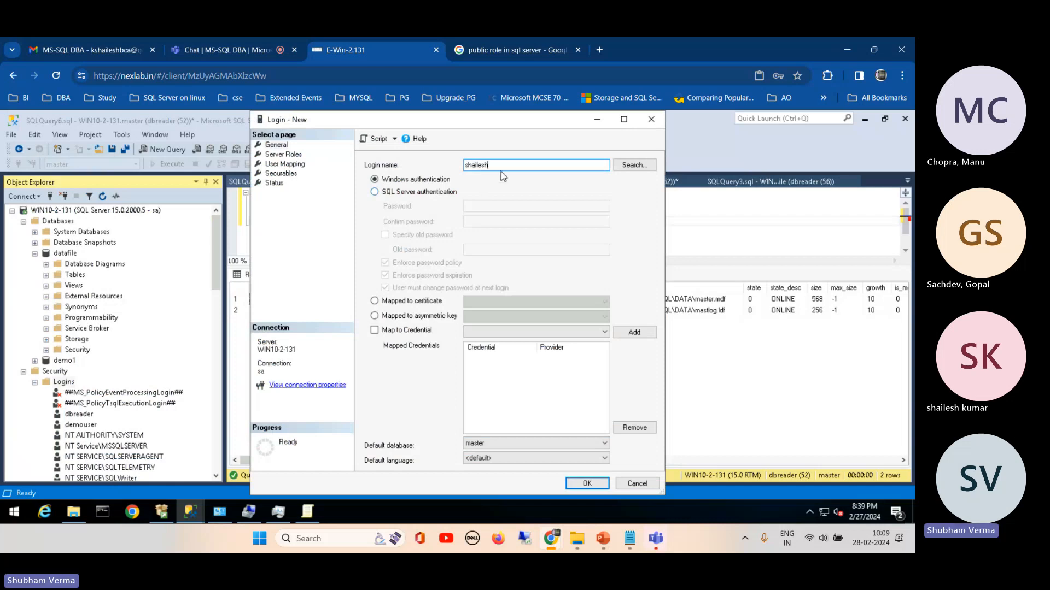
{"action": "left_click_drag", "start_coordinate": [500, 167], "coordinate": [425, 175]}
{"action": "left_click", "coordinate": [405, 192]}
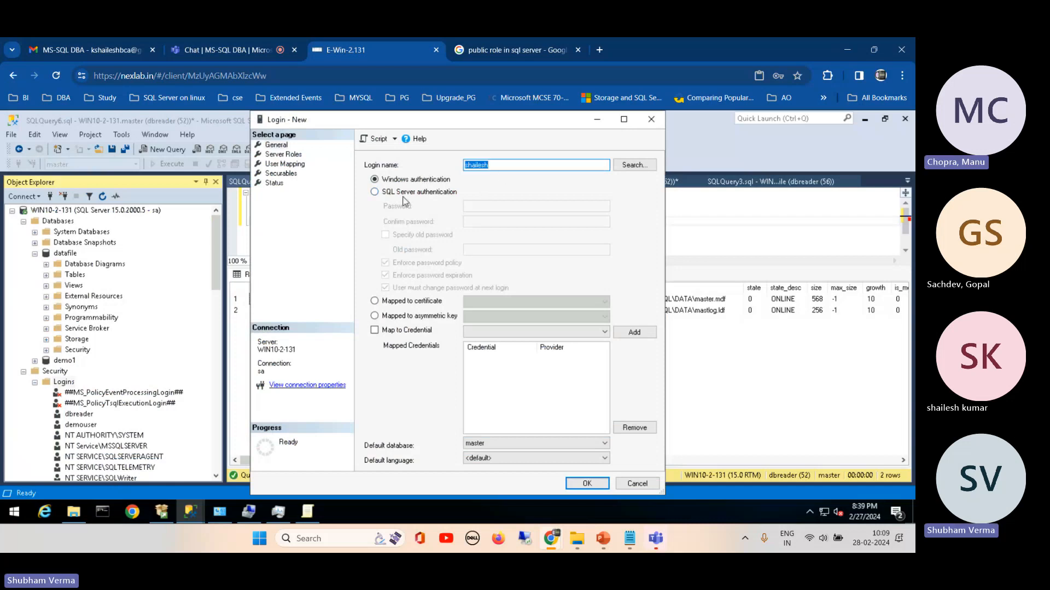
{"action": "left_click", "coordinate": [472, 206]}
{"action": "key", "text": "ctrl+v"}
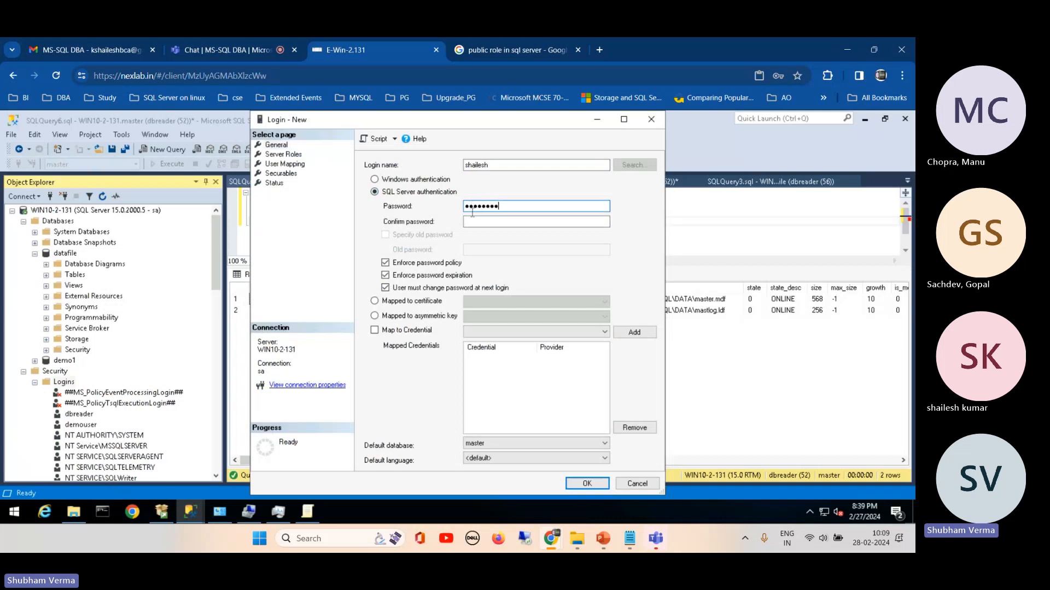
{"action": "left_click", "coordinate": [472, 221]}
{"action": "key", "text": "ctrl+v"}
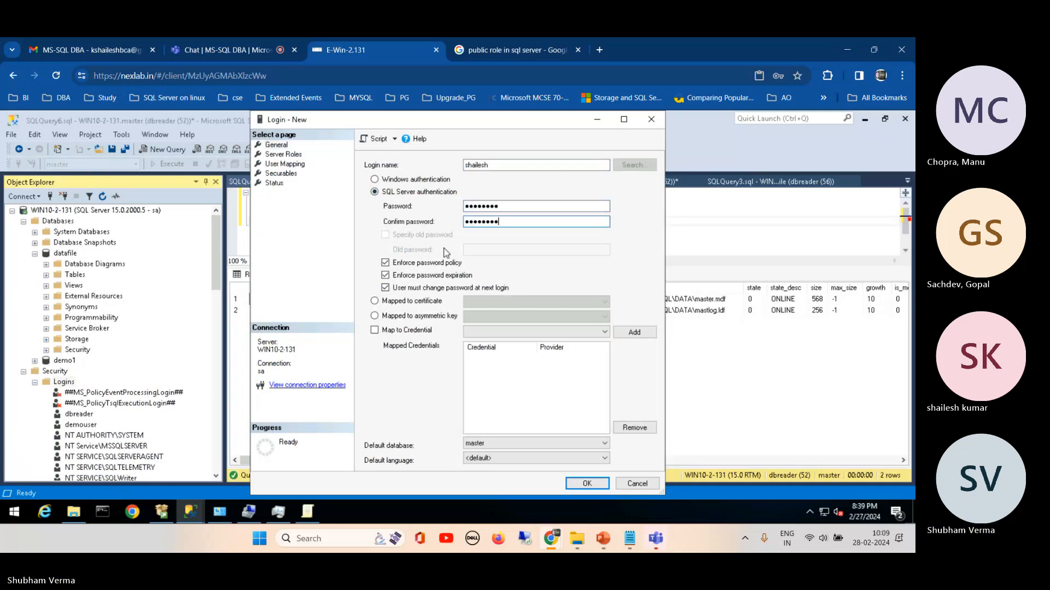
Step: Turn off password policy enforcement, set the default database to datafile, and create the login
{"action": "left_click", "coordinate": [386, 263]}
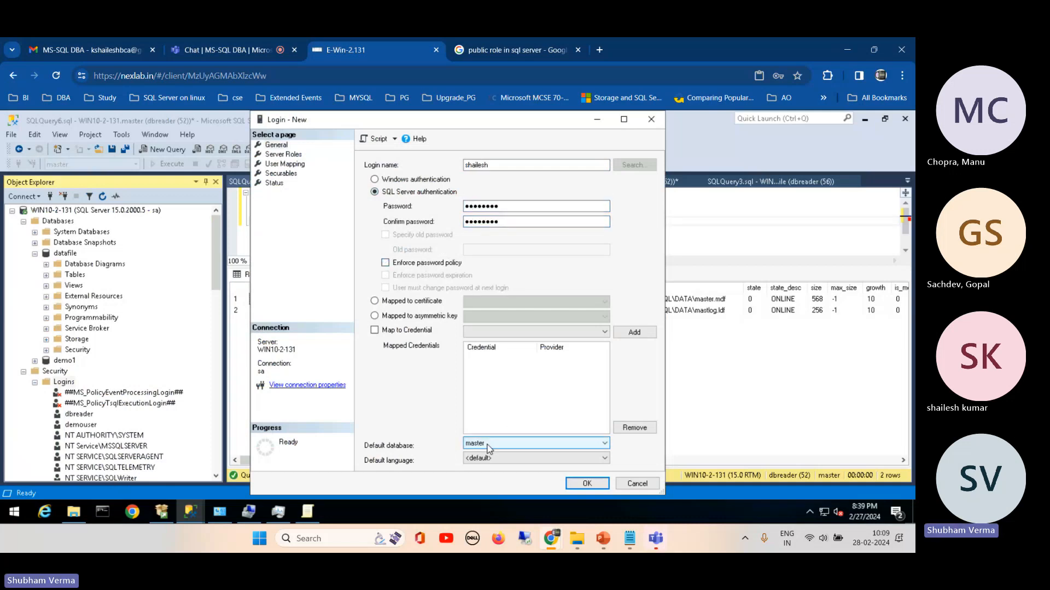
{"action": "left_click", "coordinate": [510, 441]}
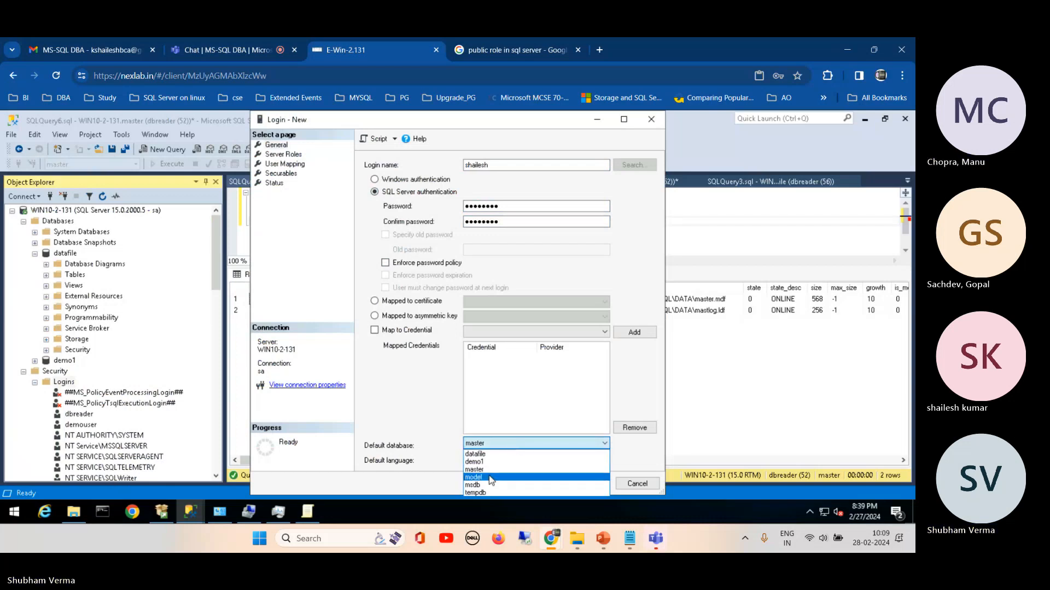
{"action": "left_click", "coordinate": [488, 477]}
{"action": "left_click", "coordinate": [496, 441]}
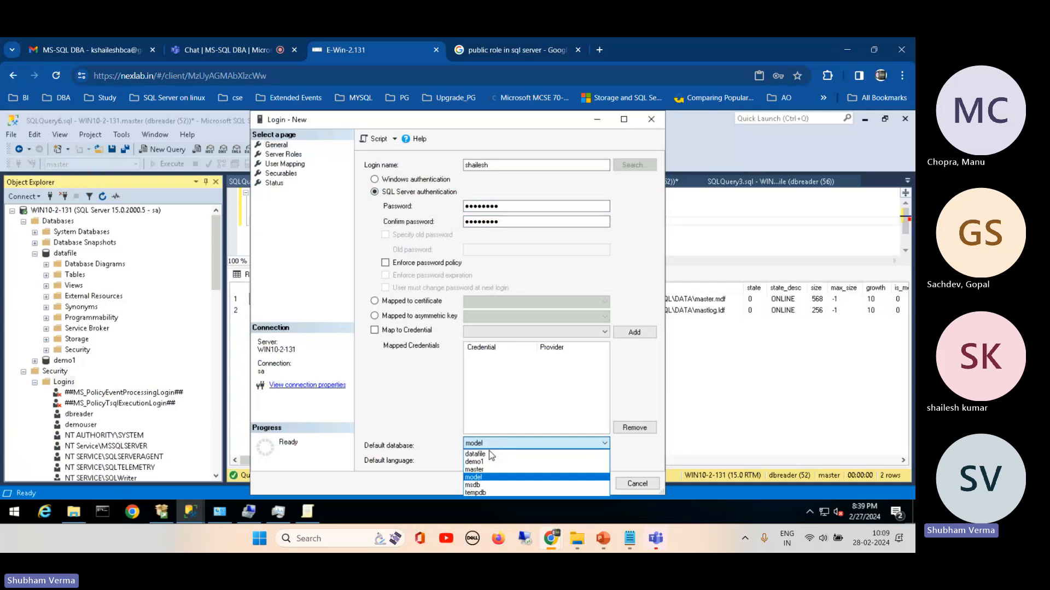
{"action": "left_click", "coordinate": [489, 451]}
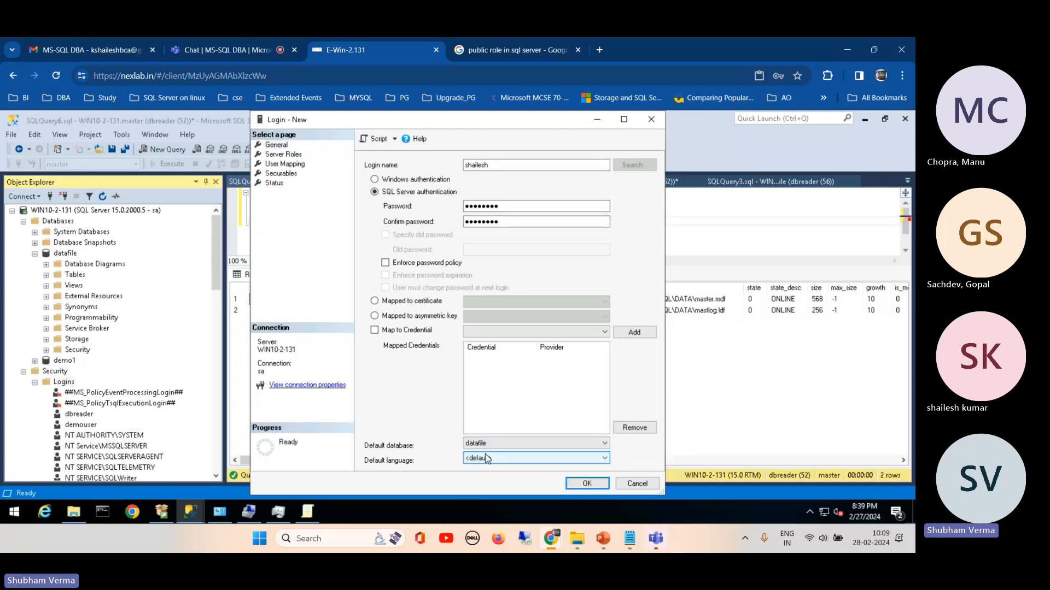
{"action": "left_click", "coordinate": [577, 485]}
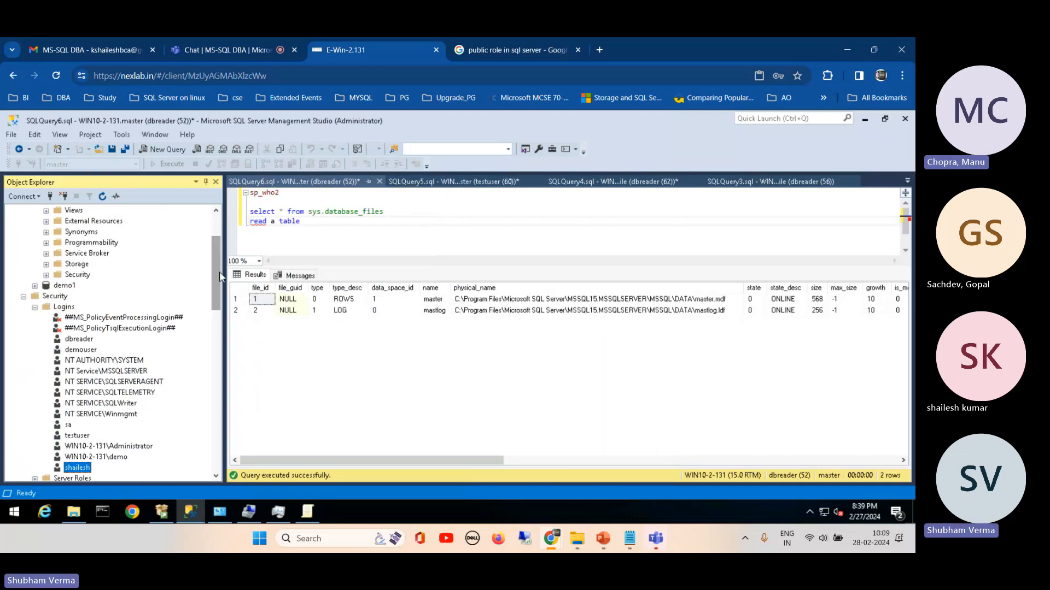
Step: Expand the datafile database's Security folder and open the new user form from its Users folder
{"action": "scroll", "coordinate": [219, 276], "scroll_direction": "up", "scroll_amount": 3}
{"action": "left_click", "coordinate": [60, 254]}
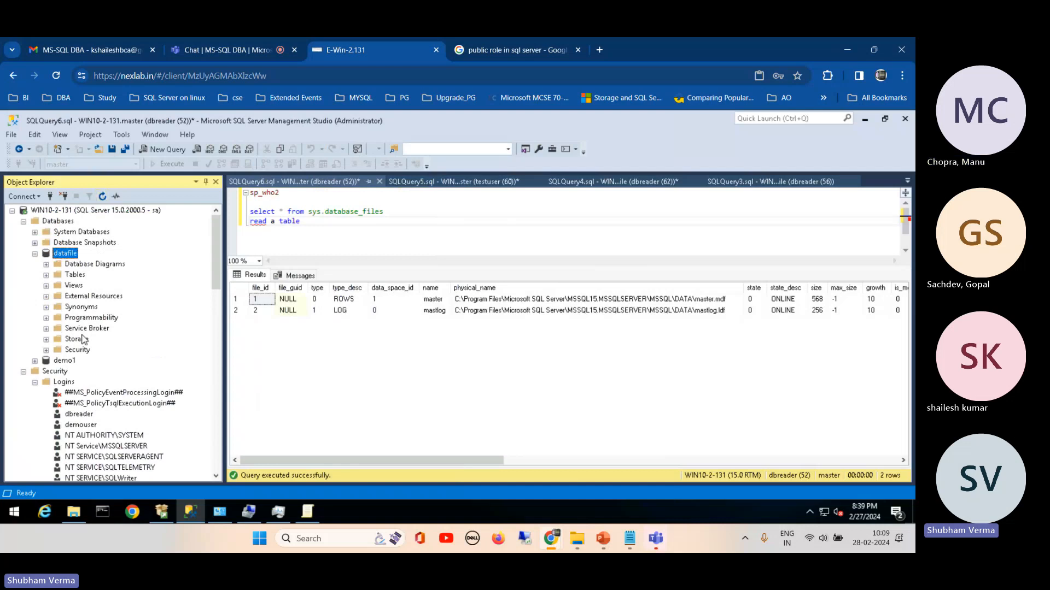
{"action": "left_click", "coordinate": [46, 350]}
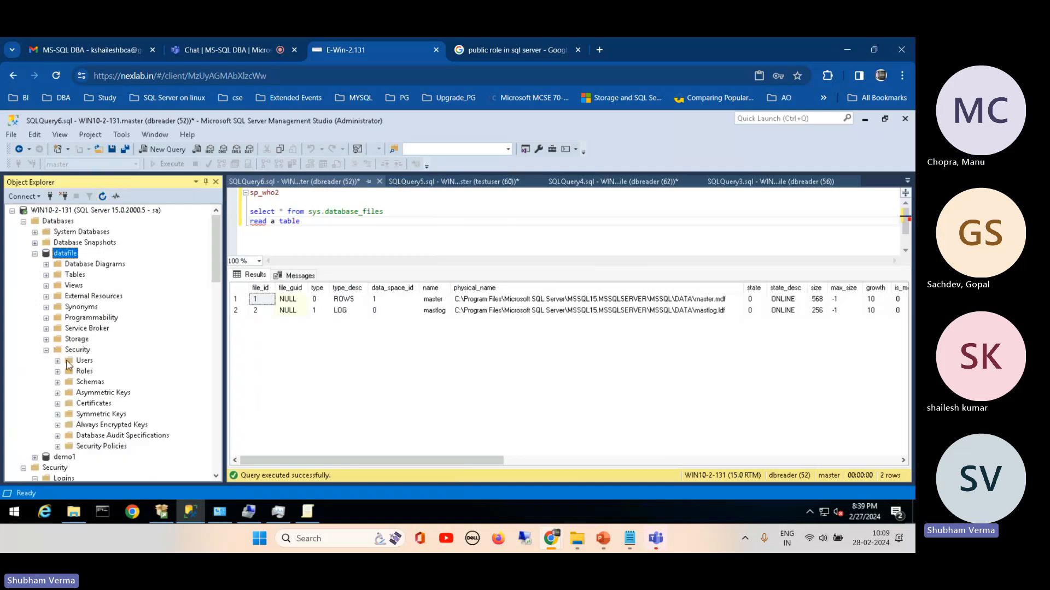
{"action": "right_click", "coordinate": [68, 362]}
{"action": "left_click", "coordinate": [90, 368]}
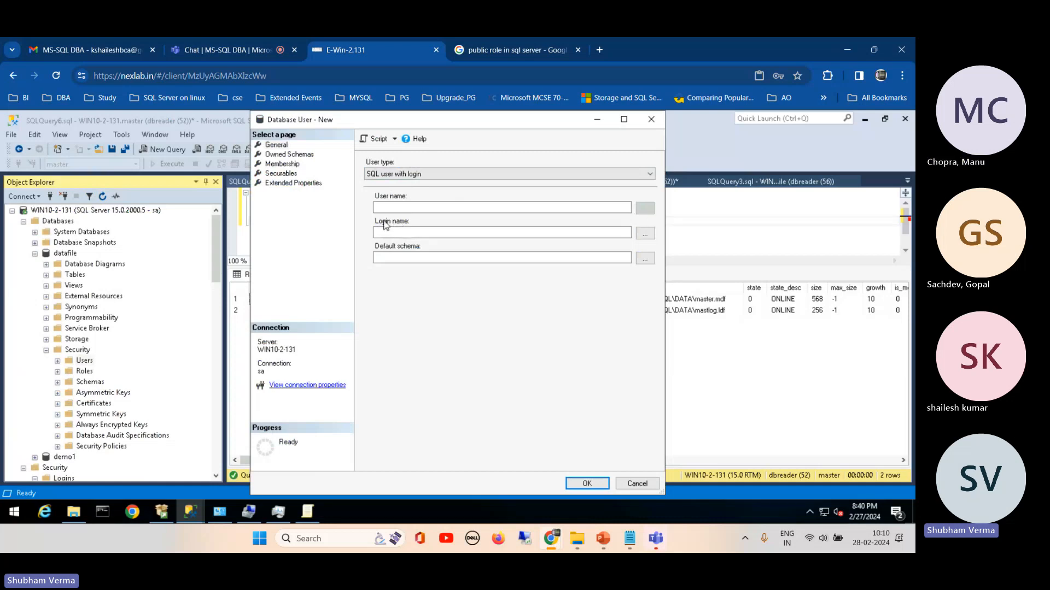
Step: Browse the server logins and map the new database user to the newly created login
{"action": "left_click", "coordinate": [645, 234]}
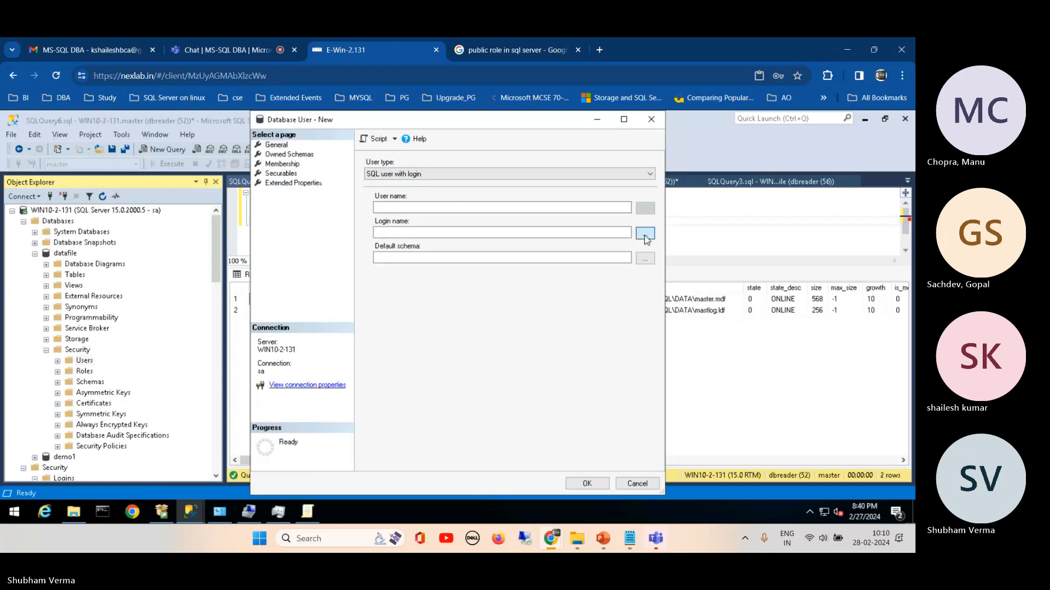
{"action": "left_click", "coordinate": [537, 332]}
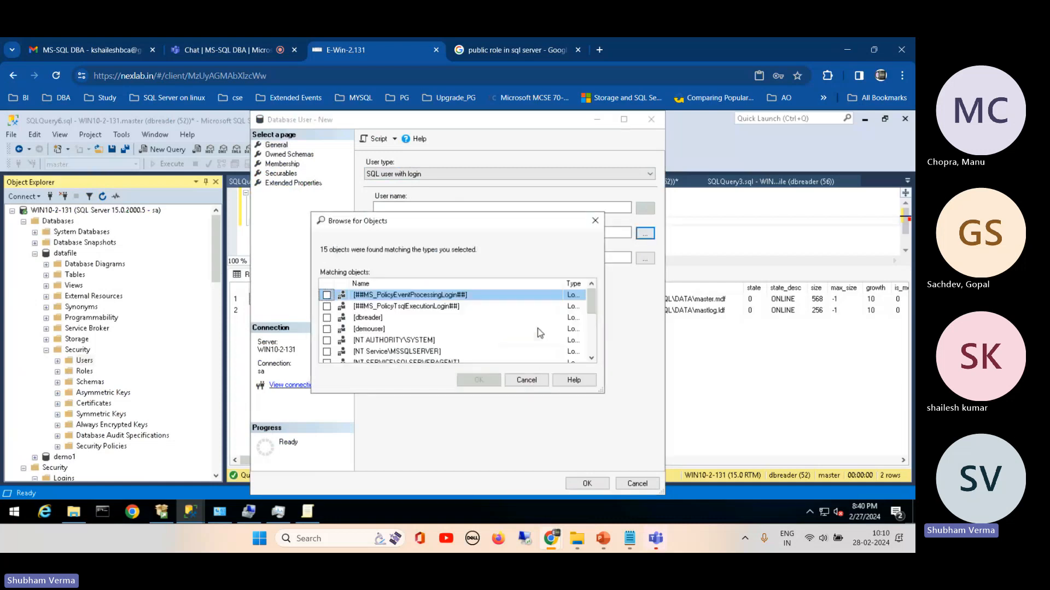
{"action": "left_click_drag", "start_coordinate": [591, 302], "coordinate": [593, 342]}
{"action": "left_click", "coordinate": [326, 317]}
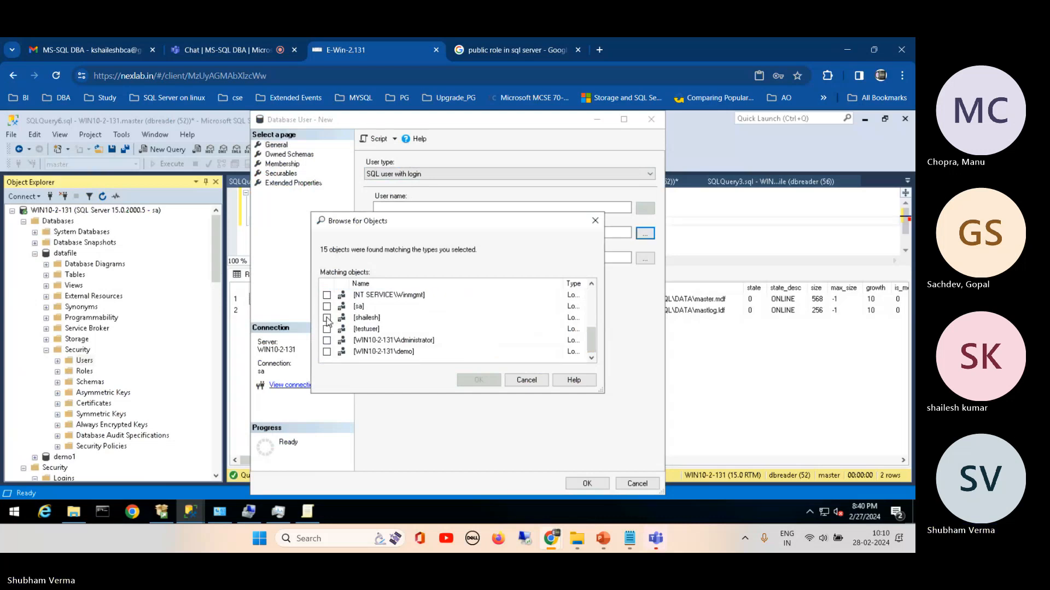
{"action": "left_click", "coordinate": [369, 318]}
{"action": "left_click", "coordinate": [477, 381]}
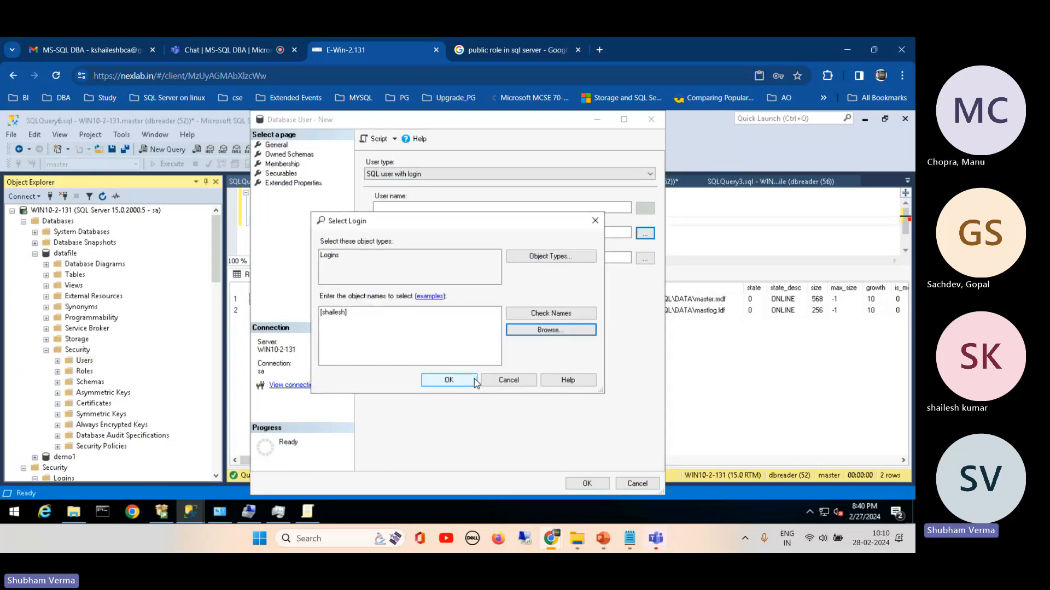
{"action": "left_click", "coordinate": [449, 380]}
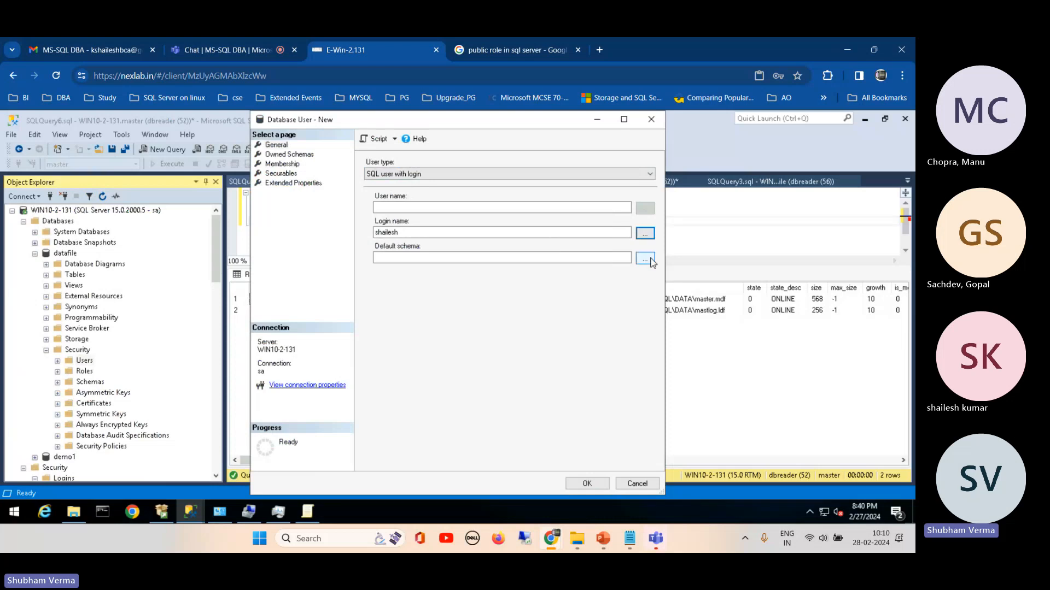
{"action": "left_click", "coordinate": [457, 258]}
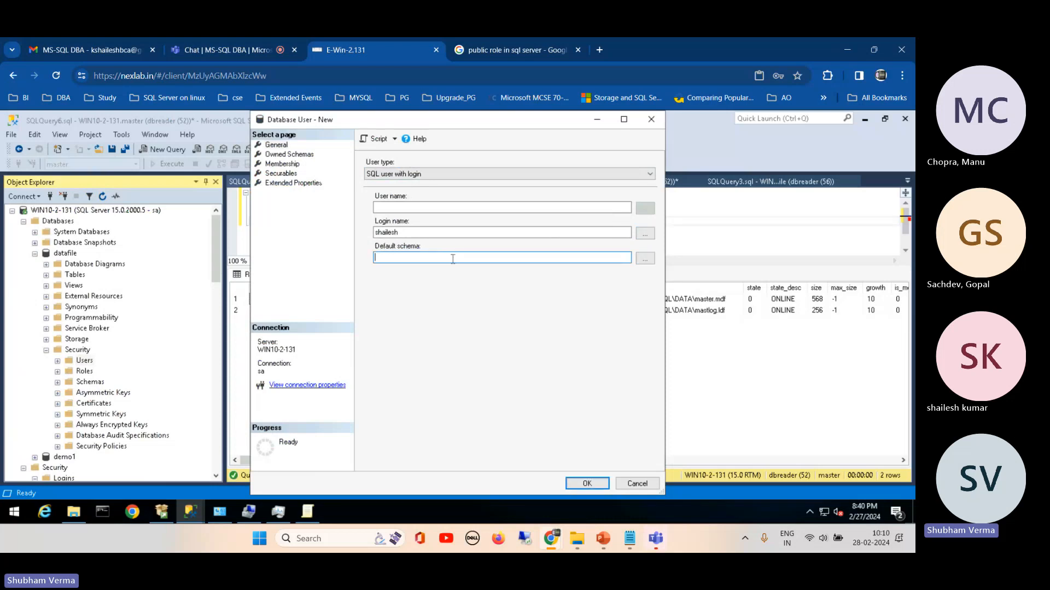
Step: Add all objects of the Tables type to the new user's securables
{"action": "left_click", "coordinate": [281, 174]}
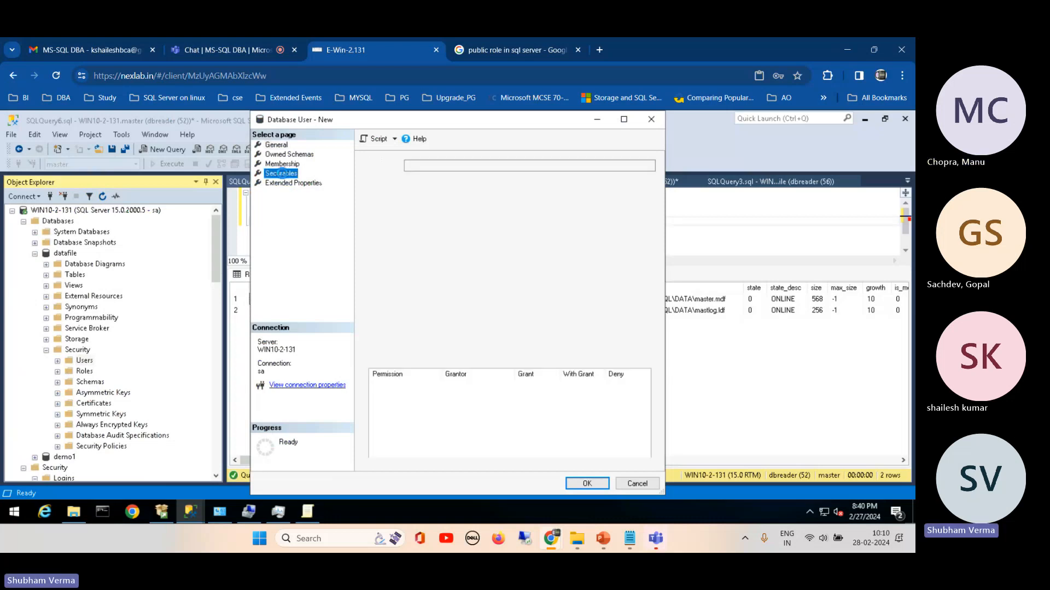
{"action": "left_click", "coordinate": [617, 183]}
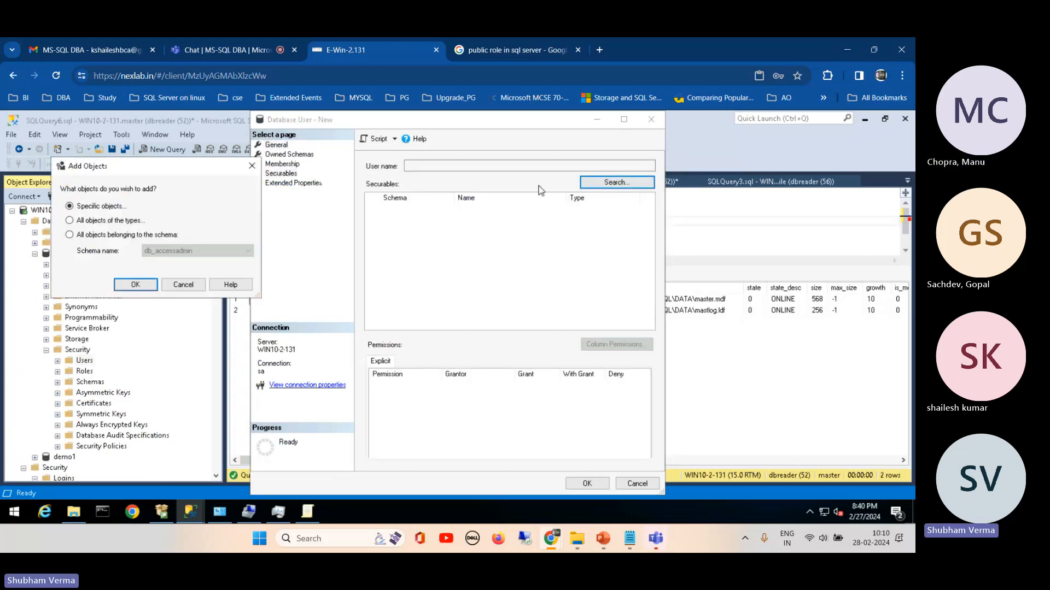
{"action": "left_click", "coordinate": [101, 221]}
{"action": "left_click", "coordinate": [135, 285]}
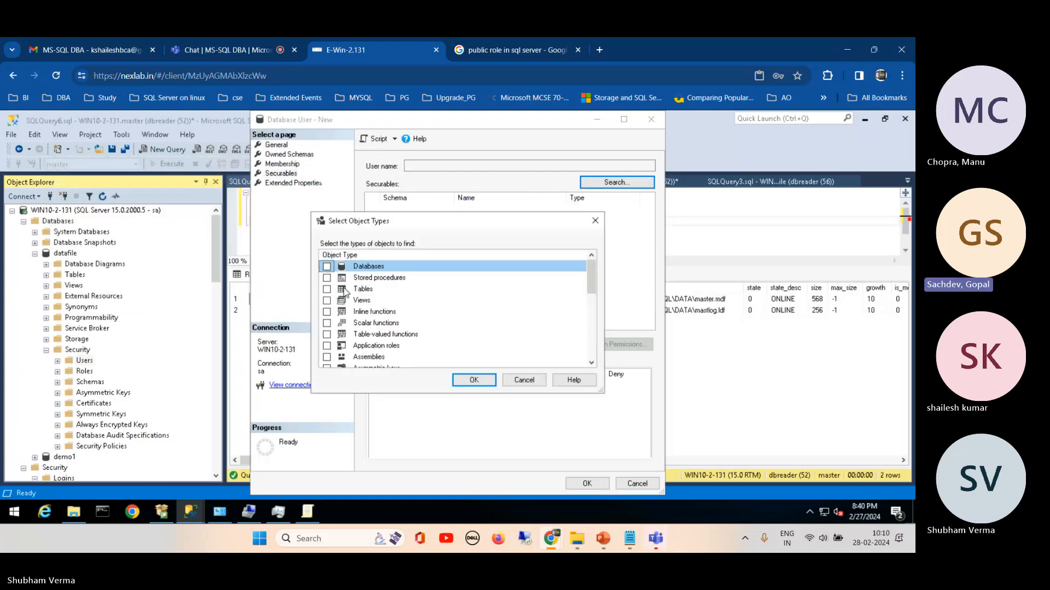
{"action": "left_click", "coordinate": [327, 289]}
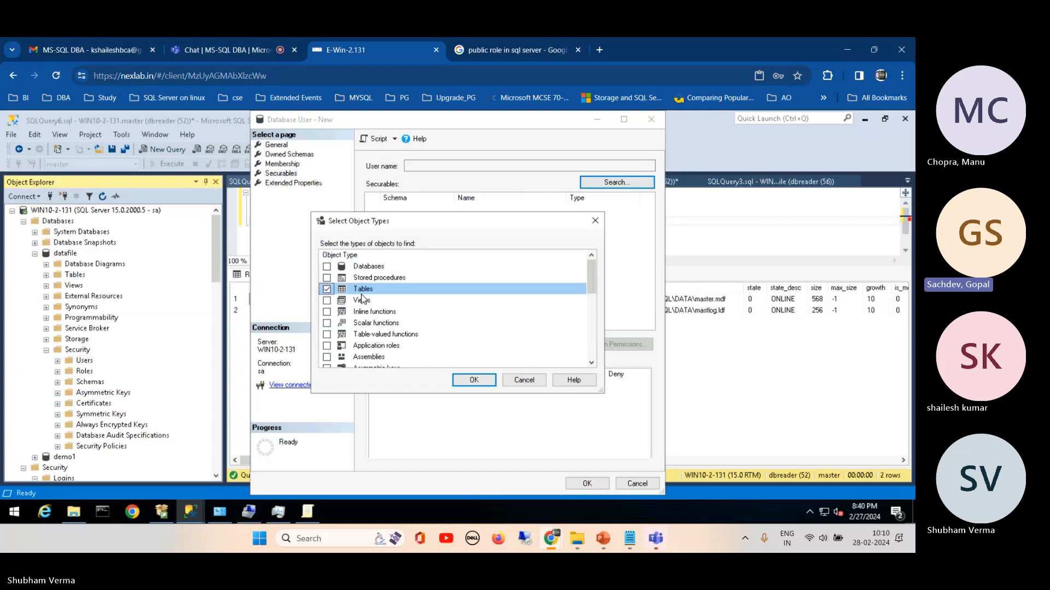
{"action": "left_click", "coordinate": [474, 381]}
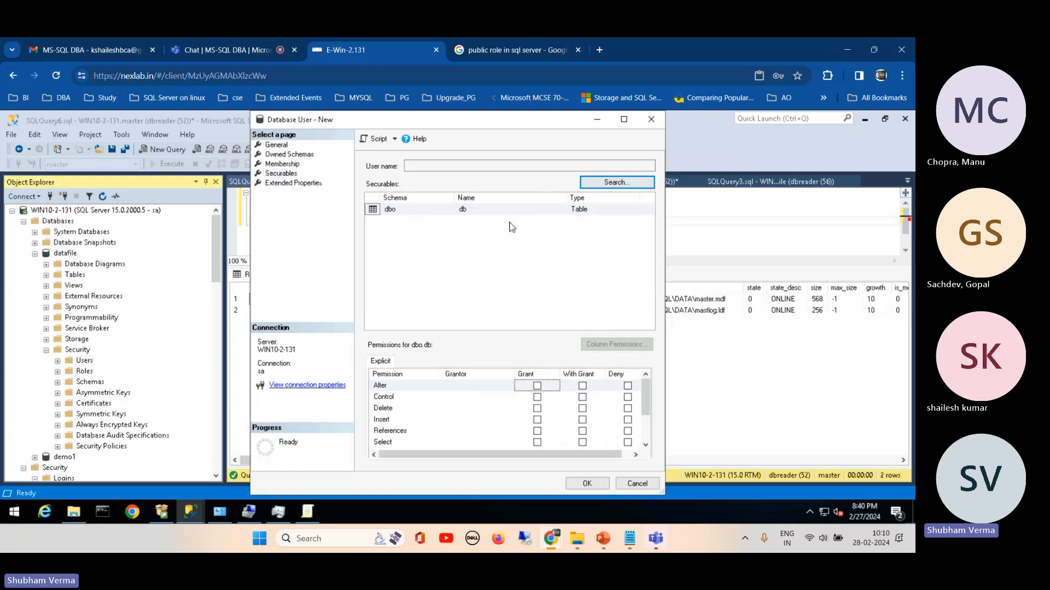
Step: Grant Select permission on the dbo.db table and try to create the user without a user name
{"action": "left_click", "coordinate": [471, 210]}
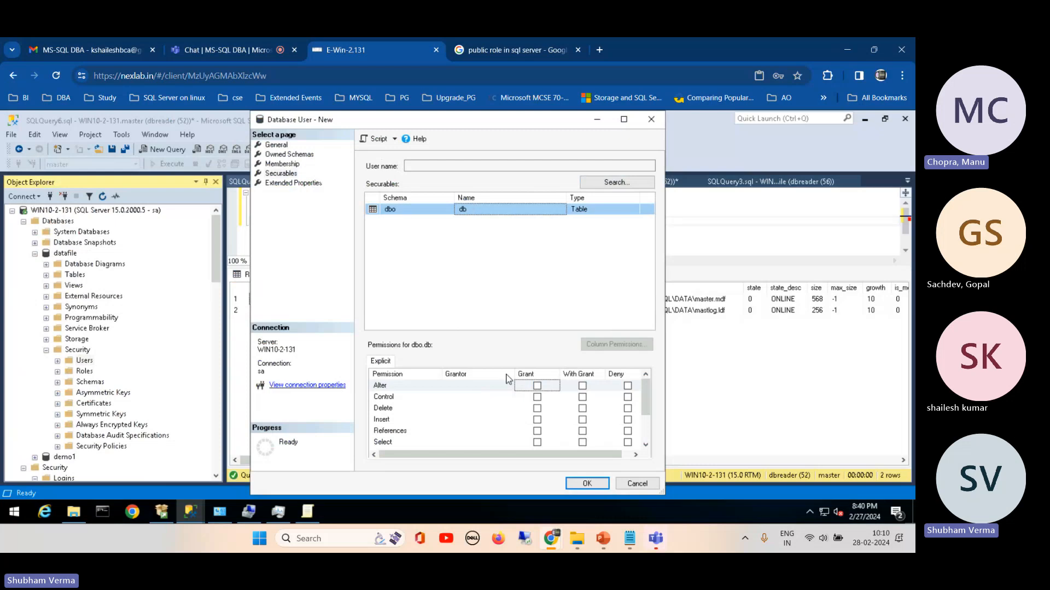
{"action": "left_click", "coordinate": [537, 442]}
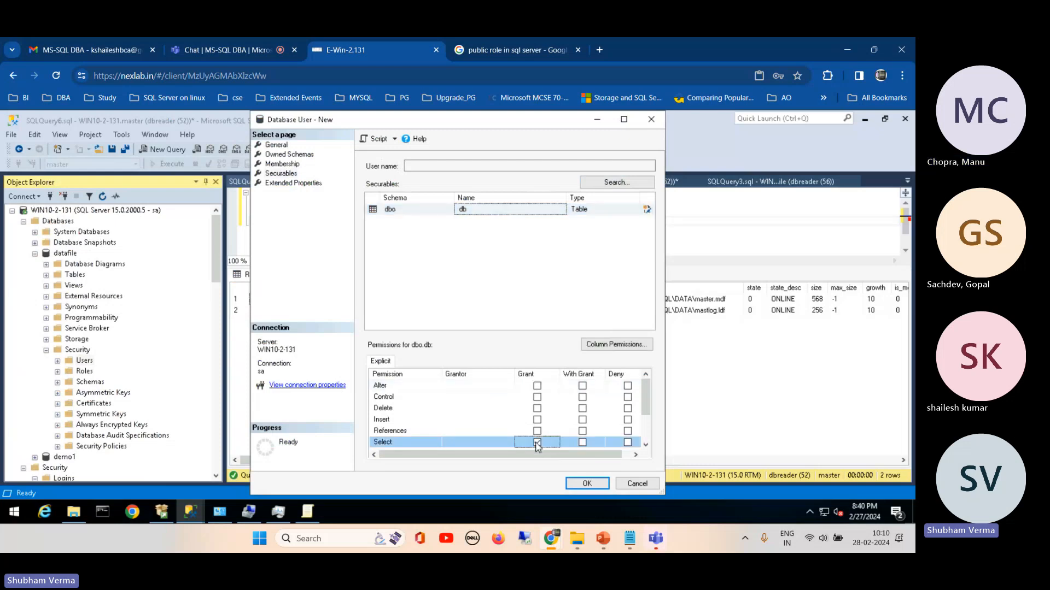
{"action": "left_click_drag", "start_coordinate": [646, 399], "coordinate": [646, 441]}
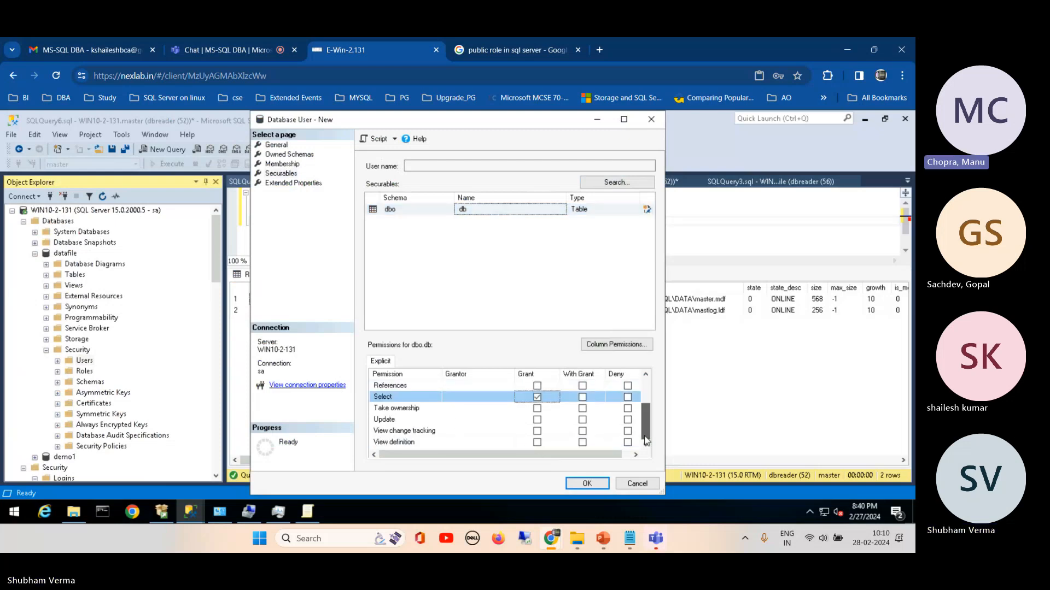
{"action": "left_click", "coordinate": [586, 484]}
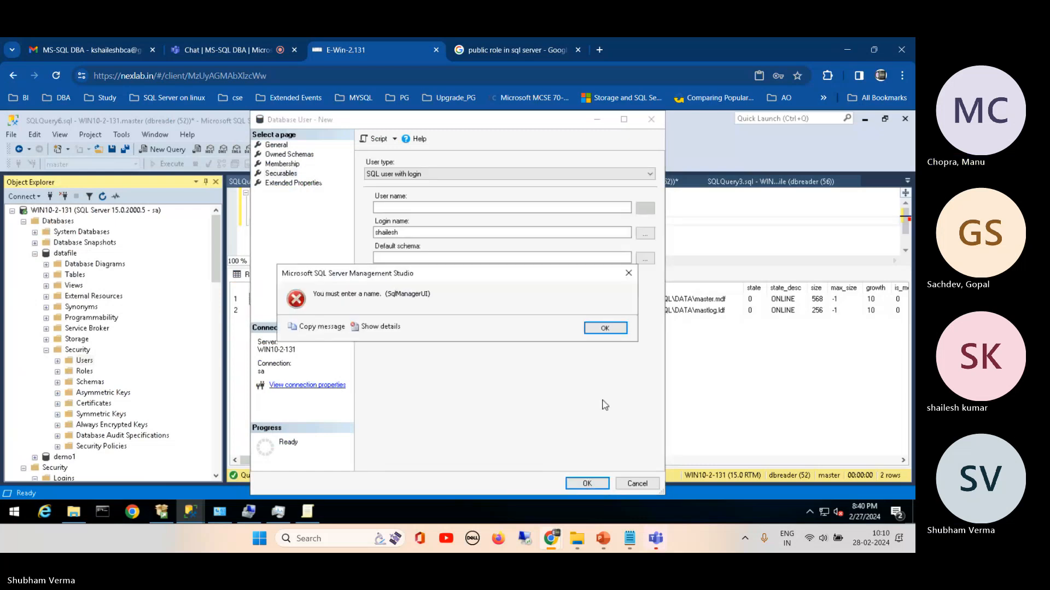
{"action": "left_click", "coordinate": [604, 329]}
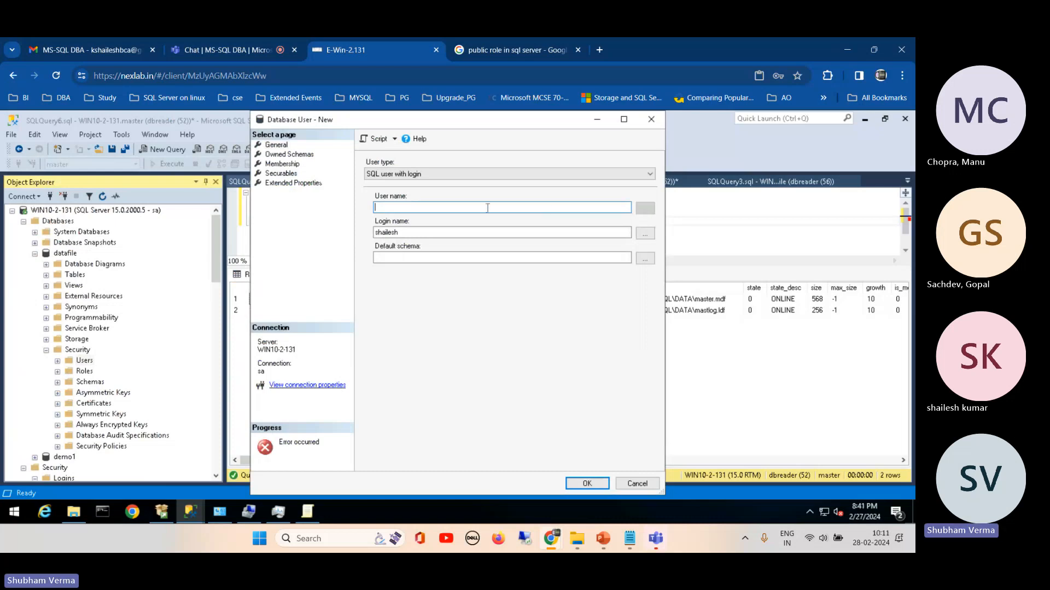
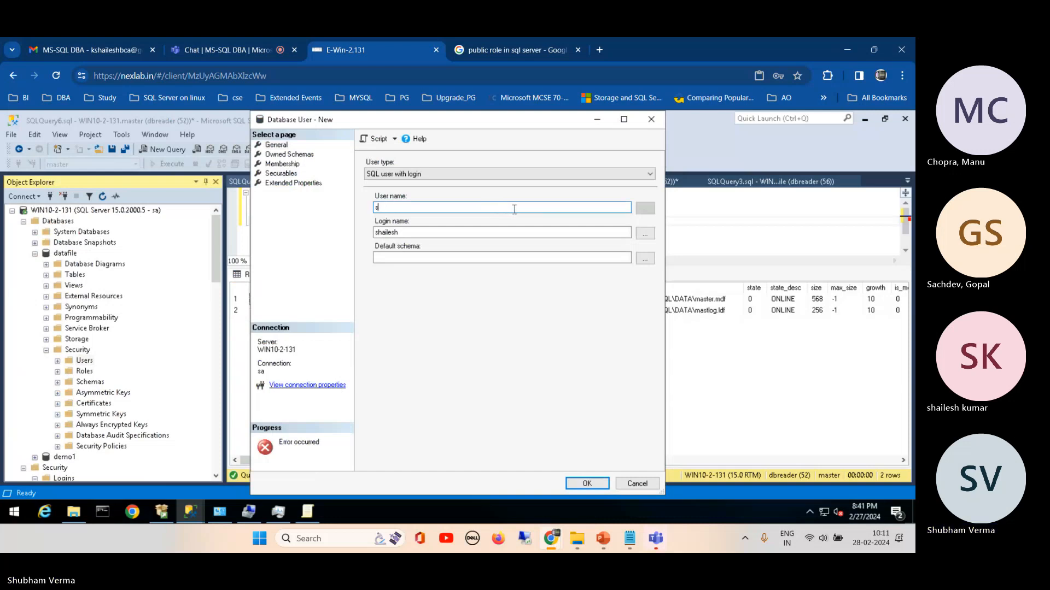
Step: Enter the person's first name as the user name, matching the mapped login
{"action": "type", "text": "haielsh"}
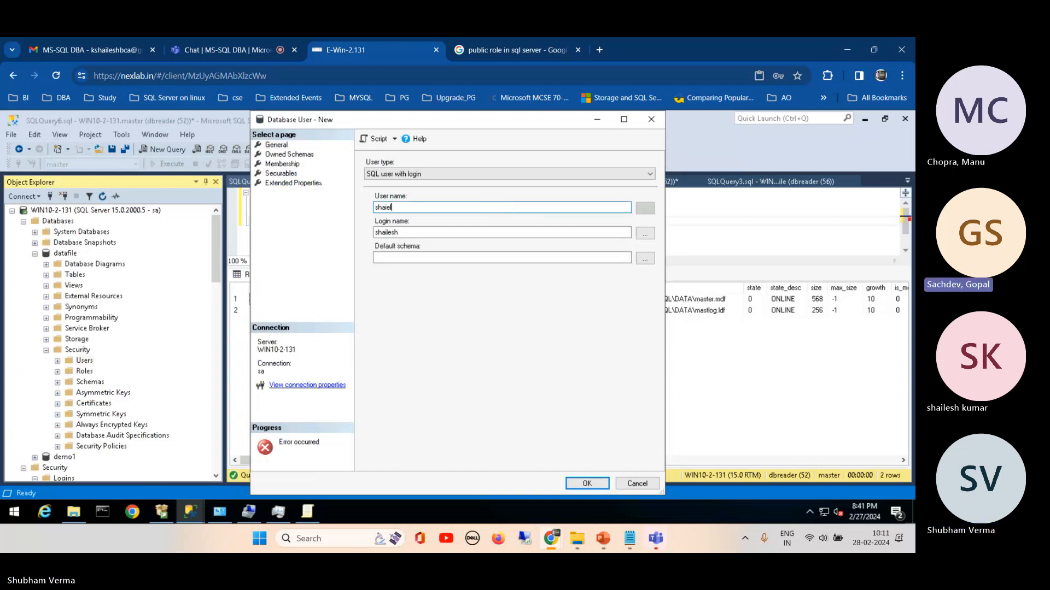
{"action": "key", "text": "BackSpace"}
{"action": "key", "text": "BackSpace"}
{"action": "key", "text": "BackSpace"}
{"action": "key", "text": "BackSpace"}
{"action": "key", "text": "BackSpace"}
{"action": "key", "text": "BackSpace"}
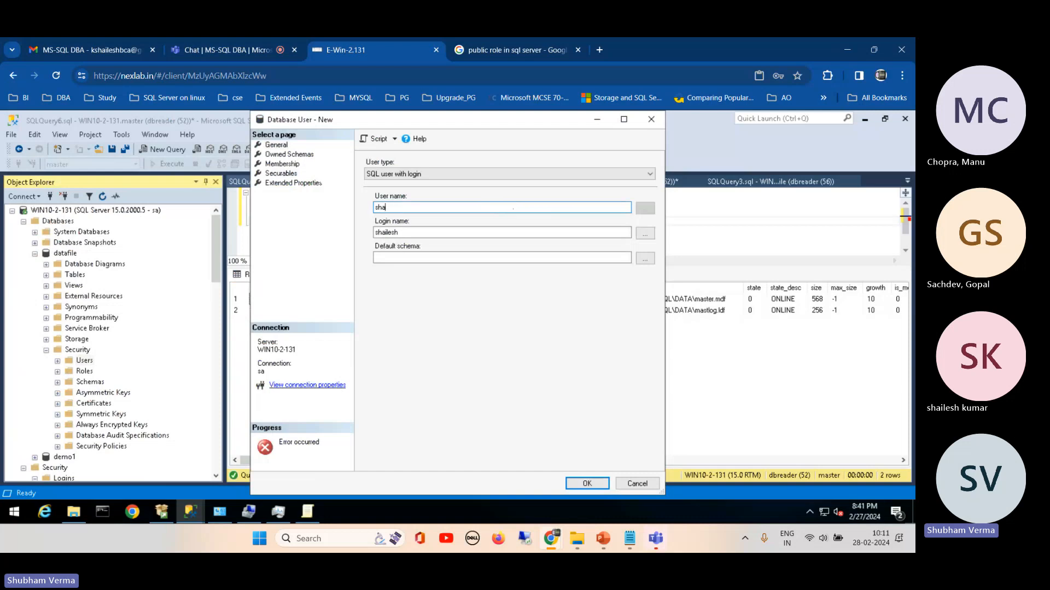
{"action": "key", "text": "BackSpace"}
{"action": "key", "text": "BackSpace"}
{"action": "type", "text": "shailesh"}
Step: Recheck the new user's securables and create the database user in datafile
{"action": "left_click", "coordinate": [288, 174]}
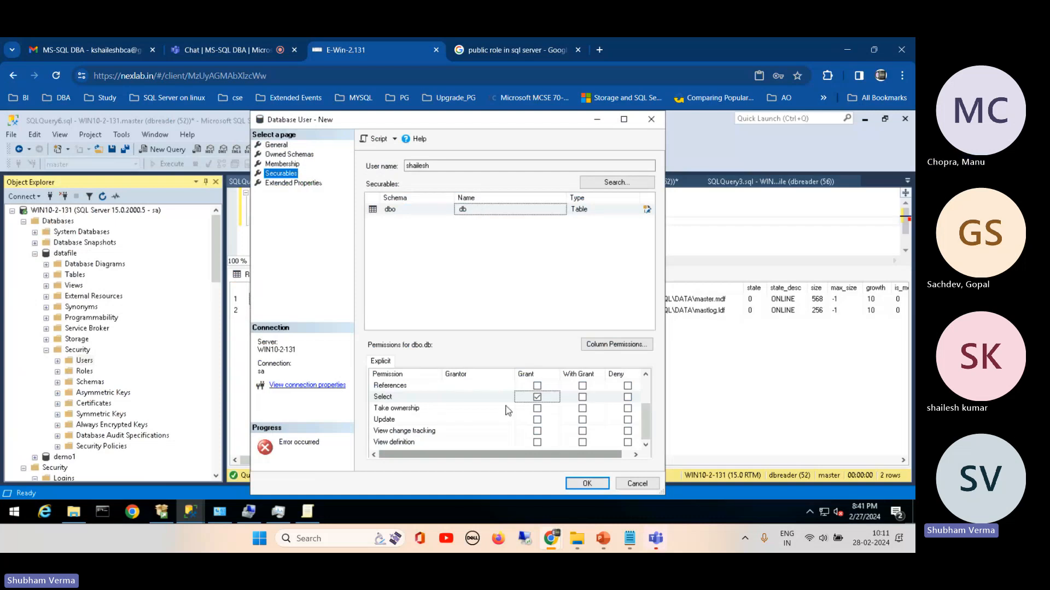
{"action": "left_click", "coordinate": [586, 485]}
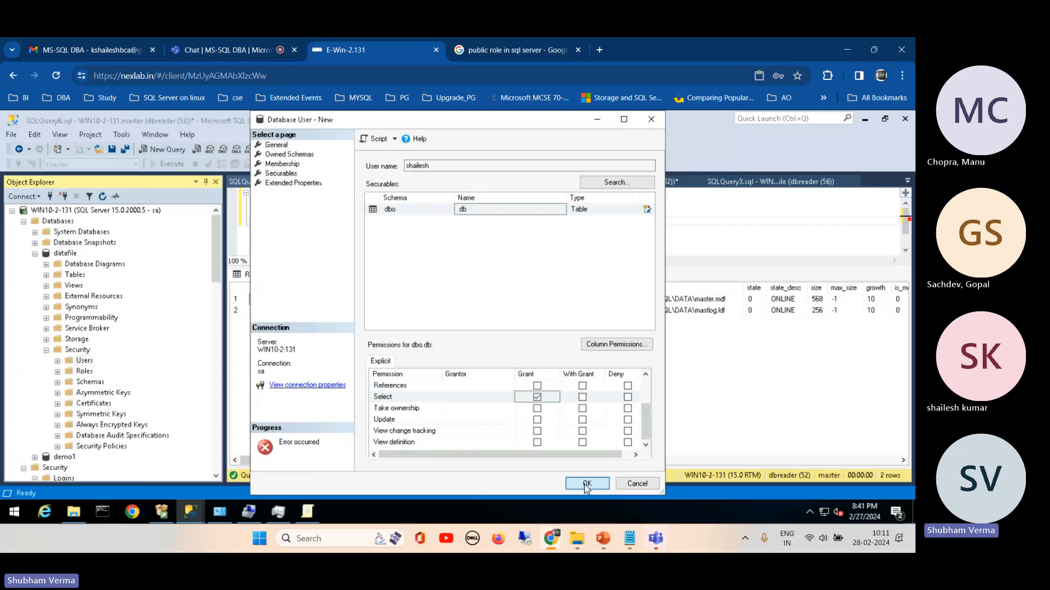
{"action": "left_click", "coordinate": [586, 486]}
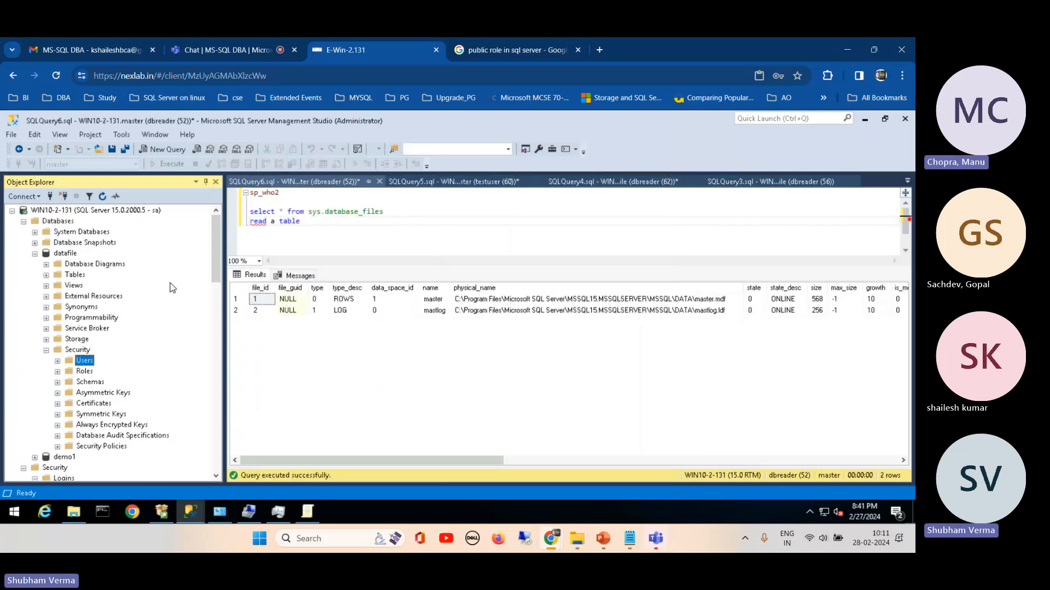
Step: Close the SQLQuery3 row-selection script and bring up the CREATE table script in SQLQuery2, checking that it targets datafile
{"action": "left_click", "coordinate": [69, 255]}
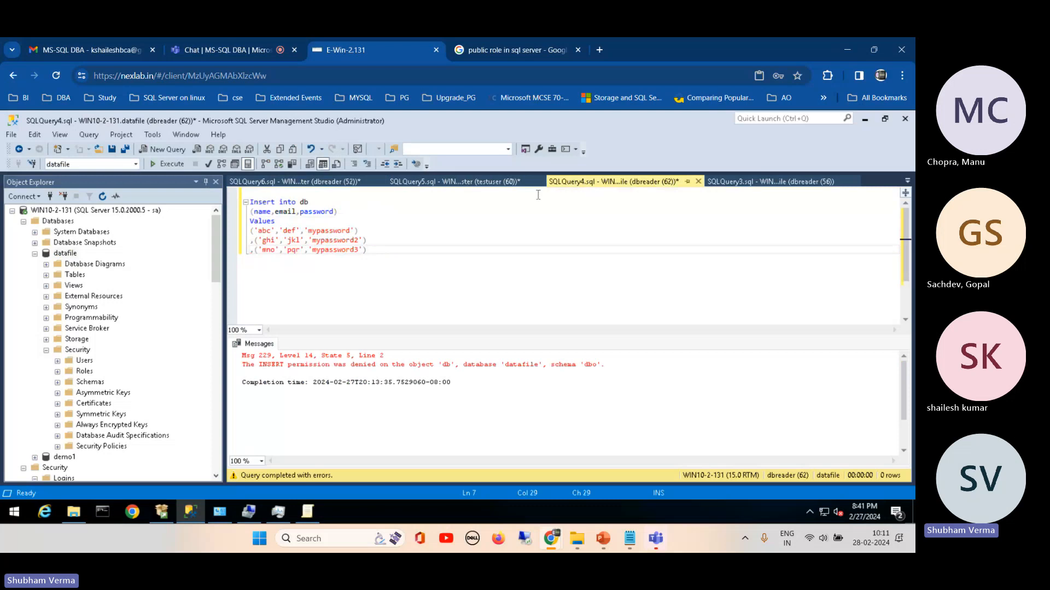
{"action": "left_click", "coordinate": [746, 182]}
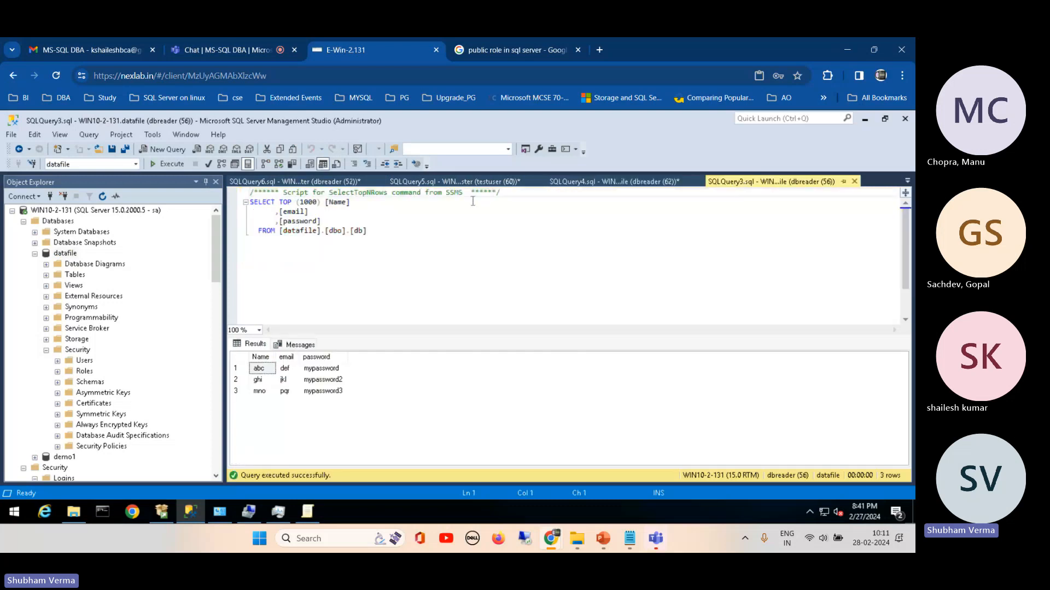
{"action": "left_click", "coordinate": [854, 181]}
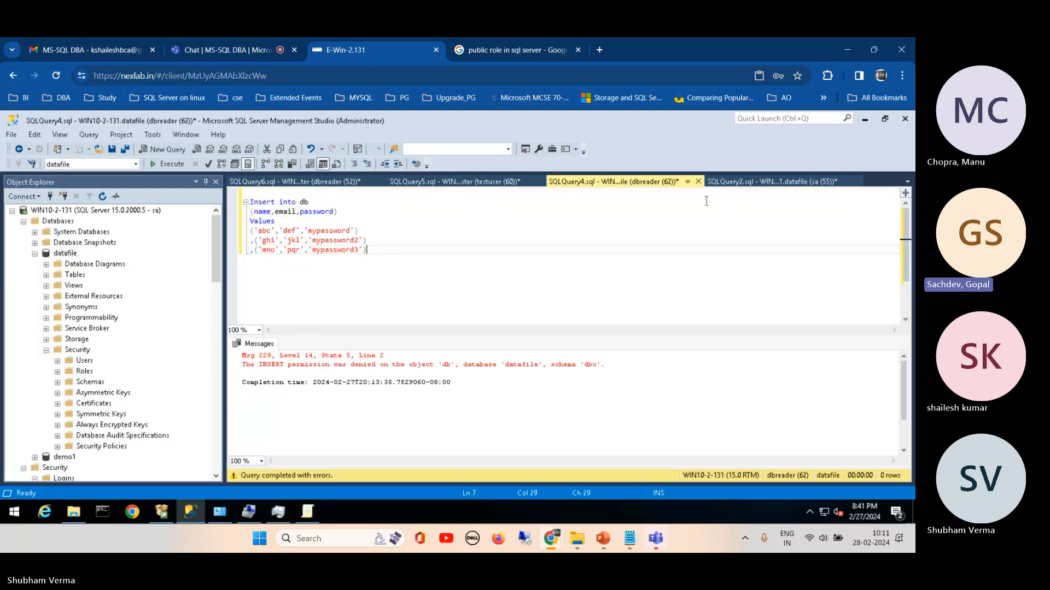
{"action": "left_click", "coordinate": [746, 182]}
{"action": "left_click", "coordinate": [393, 246]}
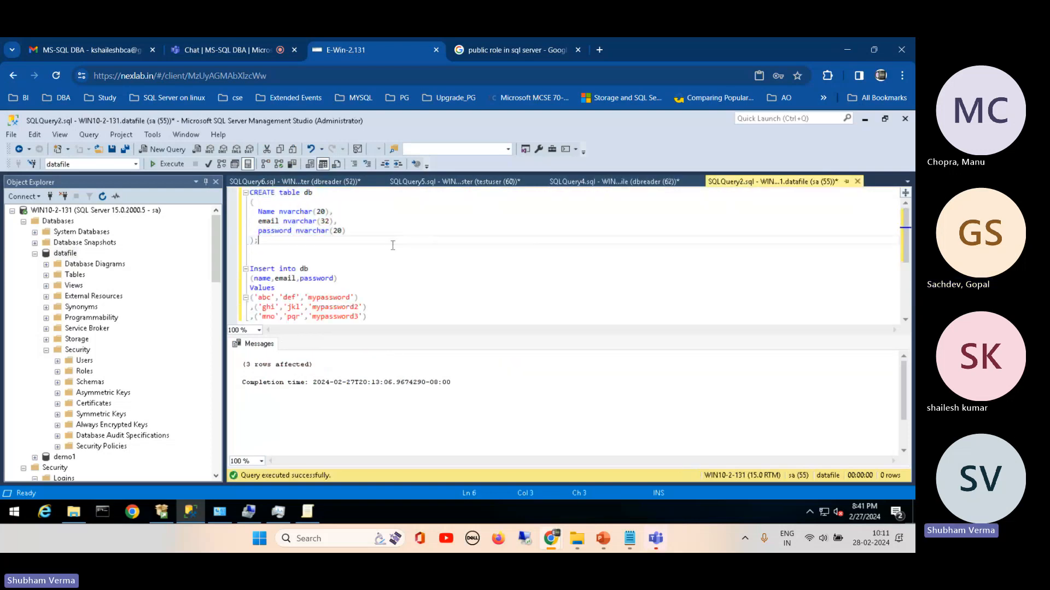
{"action": "left_click", "coordinate": [77, 165]}
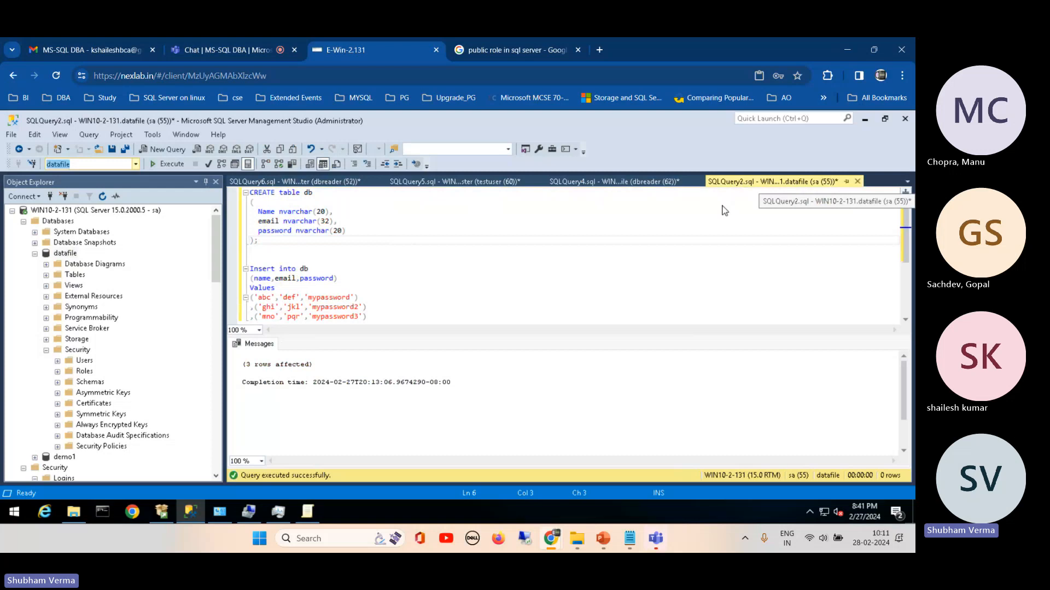
Step: Change the table name to db1 in the CREATE and INSERT statements, separate them with go, and execute the script in datafile
{"action": "left_click", "coordinate": [315, 194]}
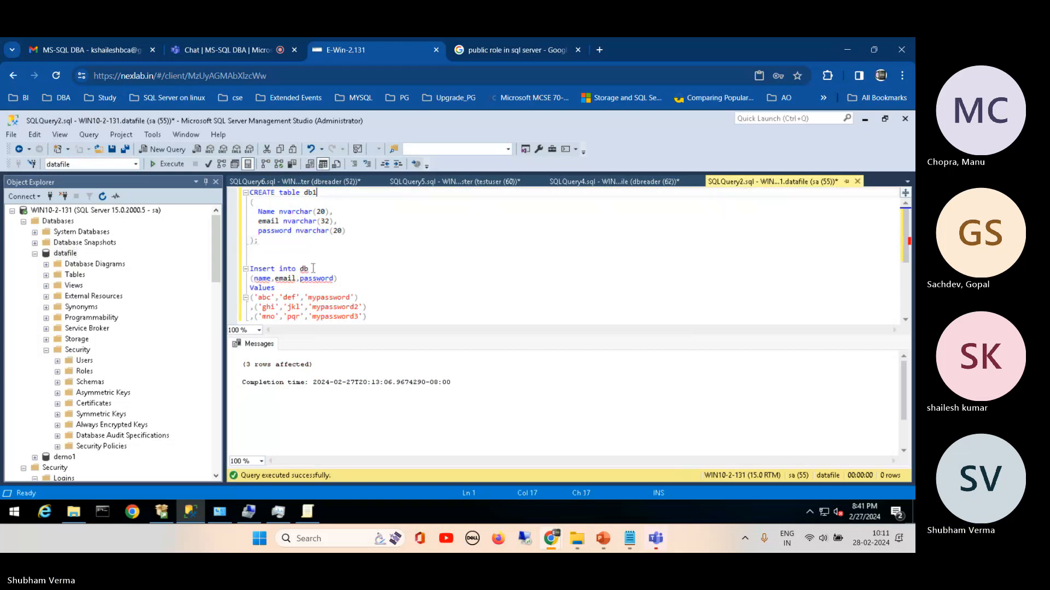
{"action": "left_click", "coordinate": [310, 269]}
{"action": "type", "text": "1"}
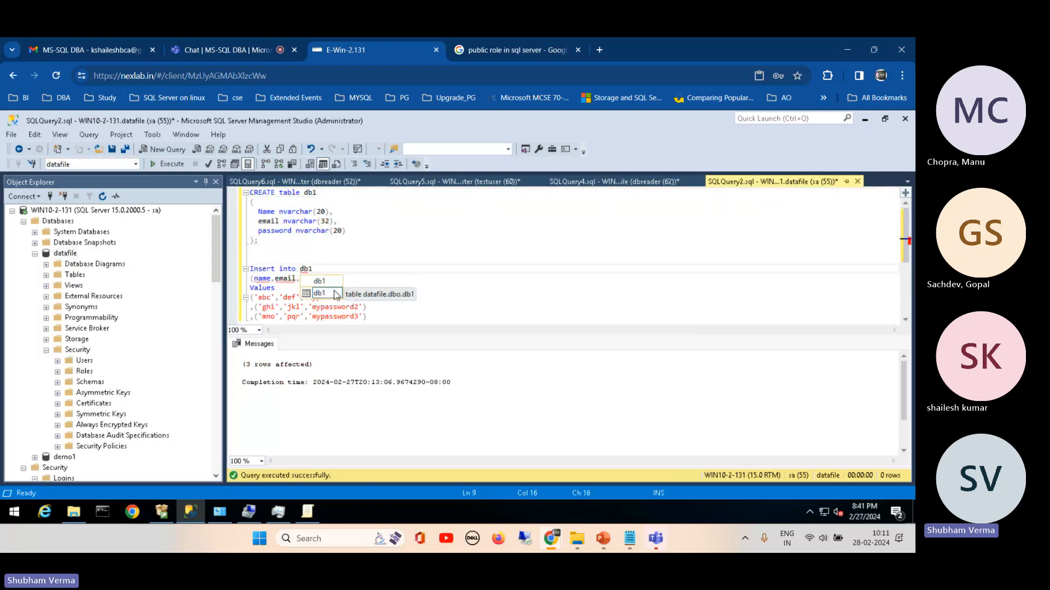
{"action": "left_click", "coordinate": [257, 256]}
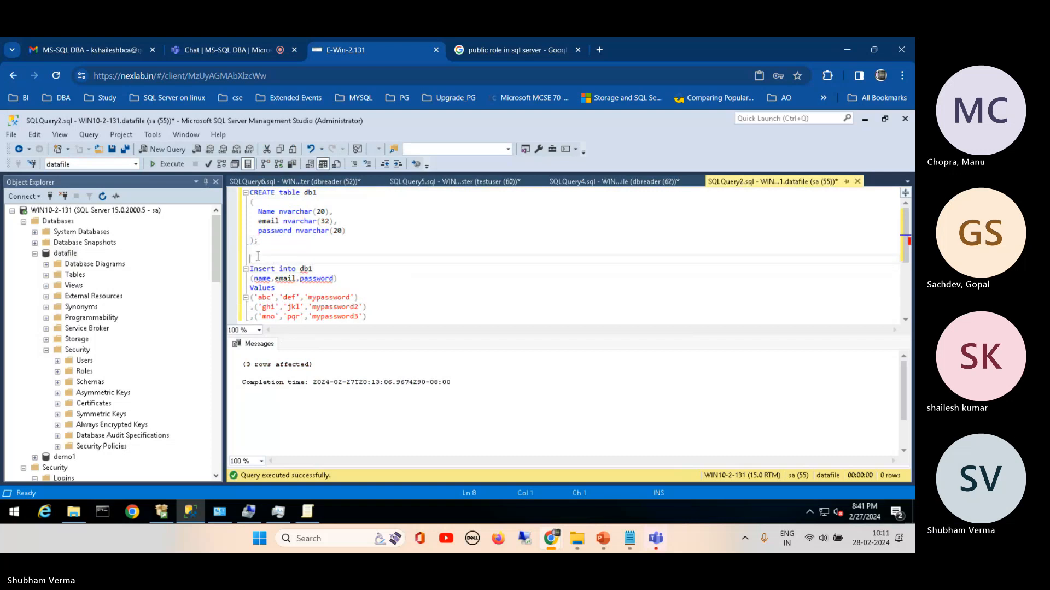
{"action": "type", "text": "go"}
{"action": "left_click", "coordinate": [167, 165]}
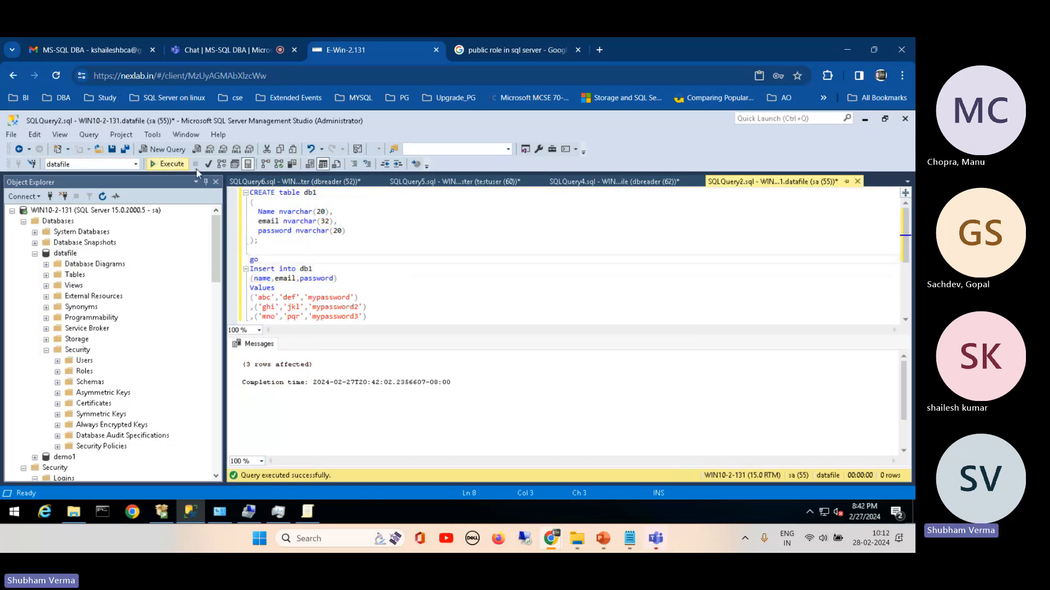
Step: Refresh and collapse the datafile database under the sa connection, and collapse the testuser server connection
{"action": "left_click", "coordinate": [65, 253]}
{"action": "left_click", "coordinate": [102, 197]}
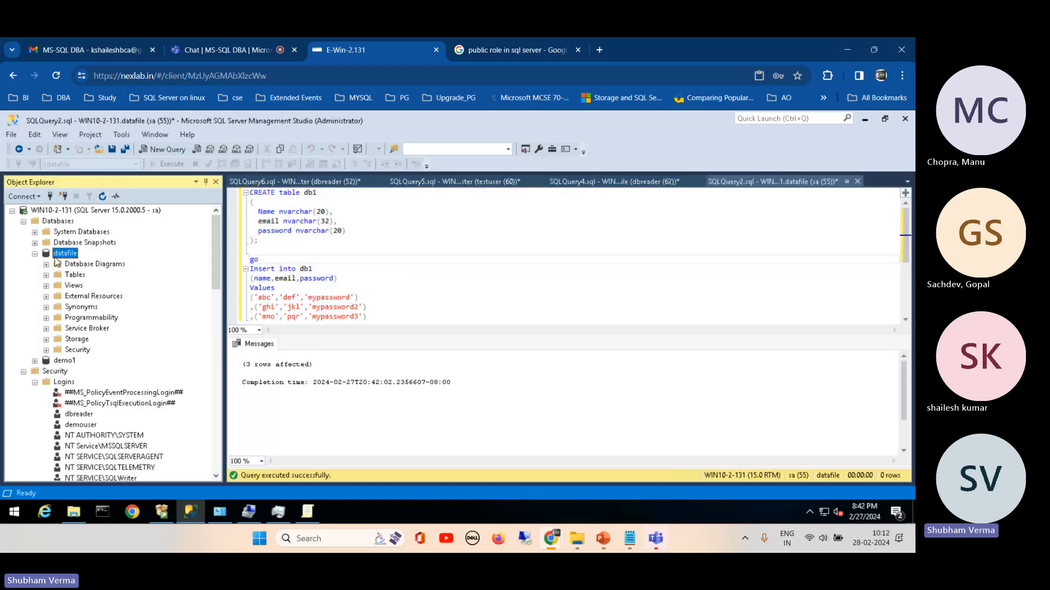
{"action": "left_click", "coordinate": [34, 254]}
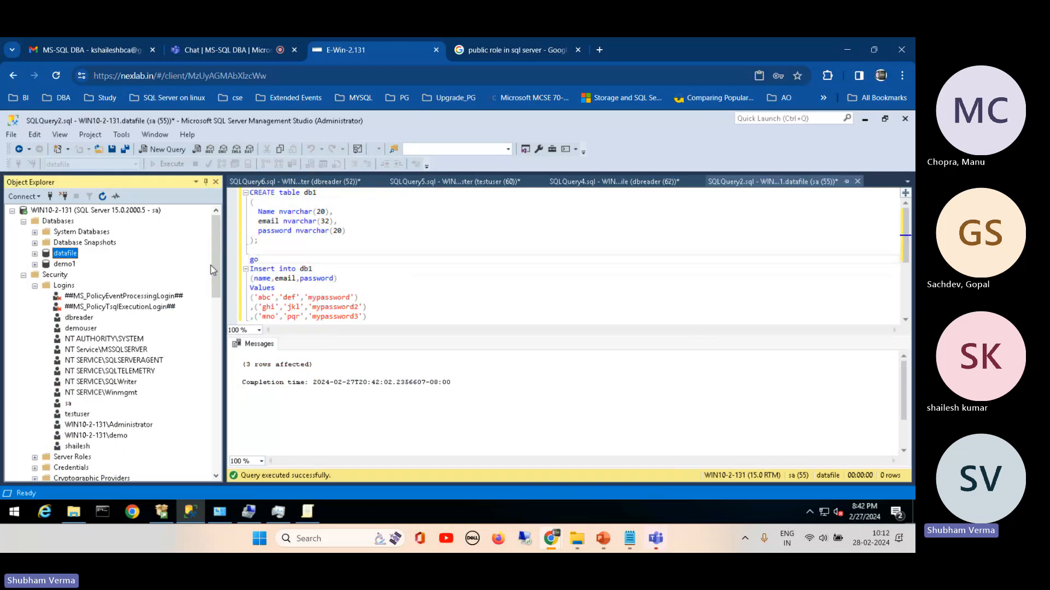
{"action": "left_click_drag", "start_coordinate": [211, 265], "coordinate": [228, 452]}
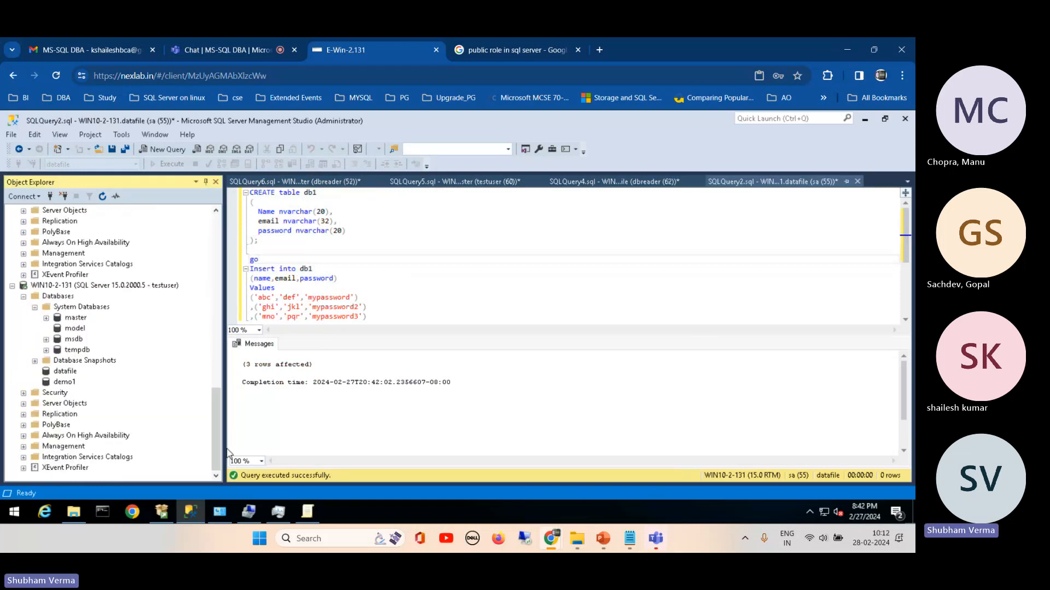
{"action": "left_click", "coordinate": [12, 285]}
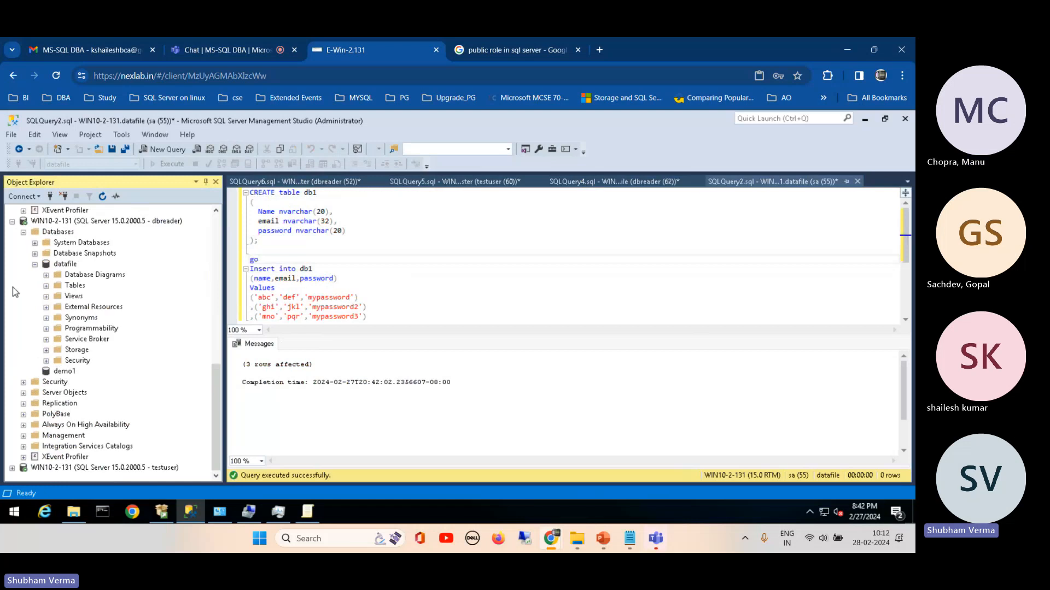
Step: Connect to the WIN10-2-131 Database Engine with SQL Server Authentication, entering the new login's name and its password
{"action": "left_click", "coordinate": [30, 197]}
{"action": "left_click", "coordinate": [43, 209]}
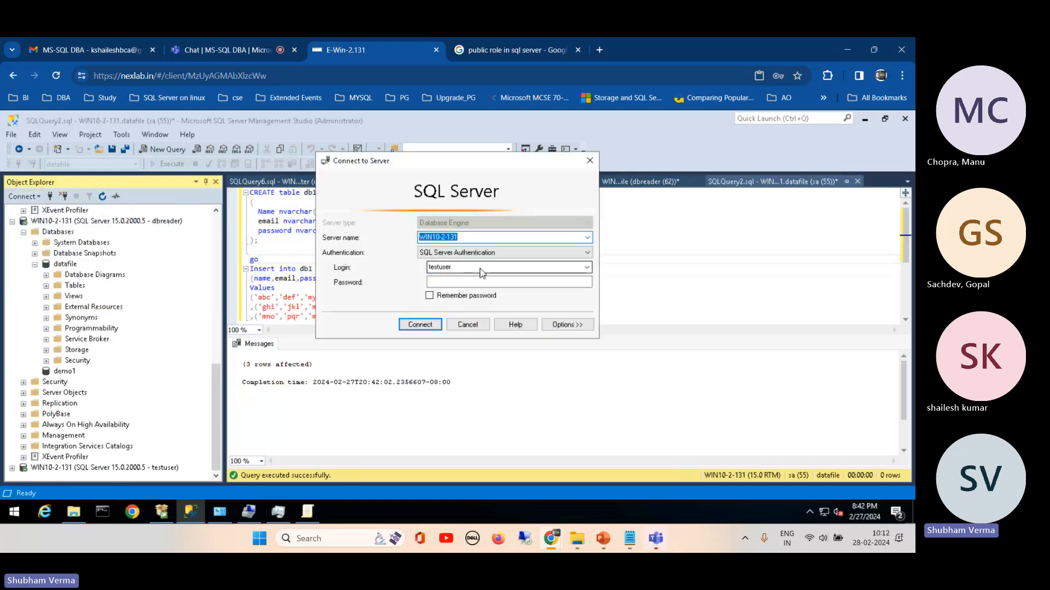
{"action": "double_click", "coordinate": [467, 267]}
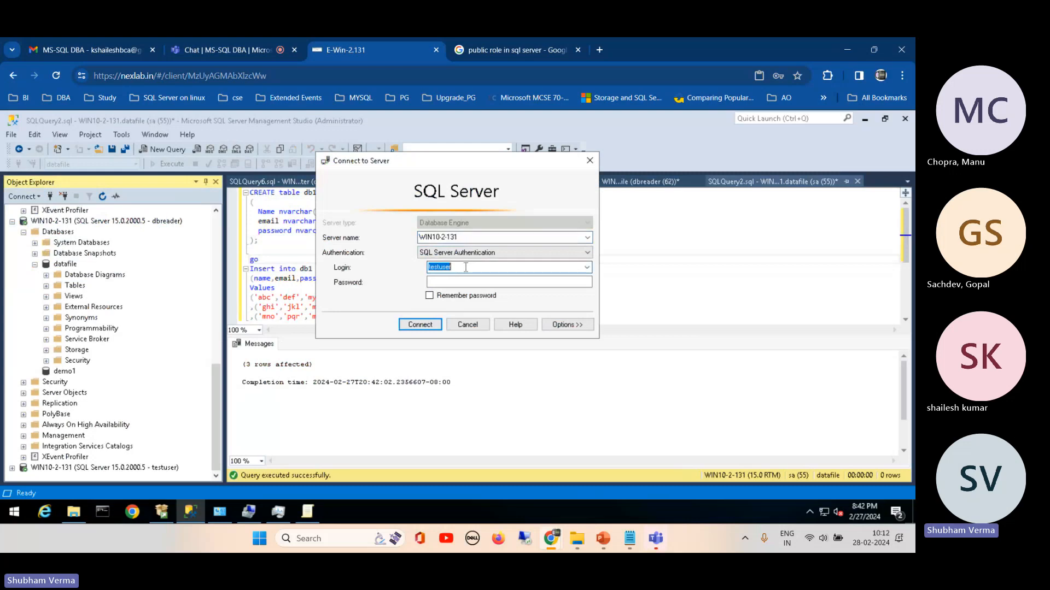
{"action": "type", "text": "shailesh"}
{"action": "left_click", "coordinate": [451, 282]}
{"action": "type", "text": "********"}
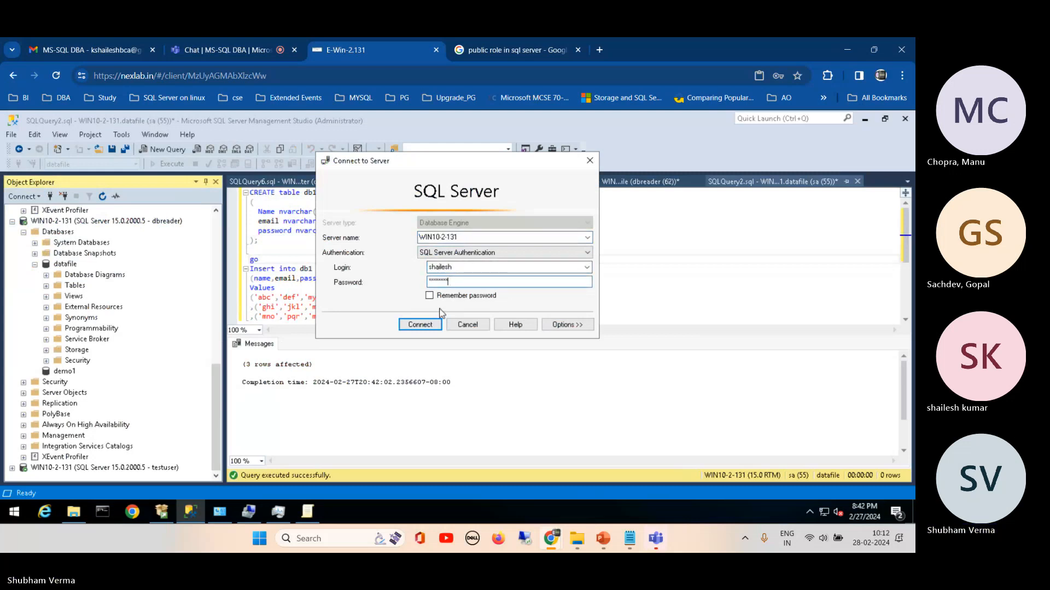
{"action": "left_click", "coordinate": [420, 325]}
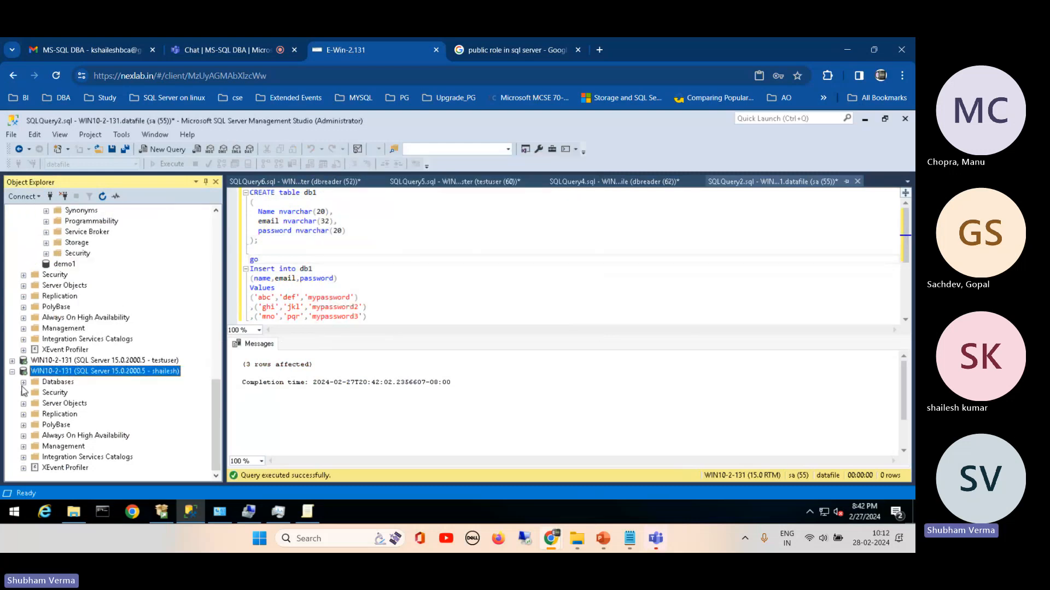
Step: Check the tables of datafile under the new login's connection and select the top 1000 rows of dbo.db
{"action": "left_click", "coordinate": [23, 382]}
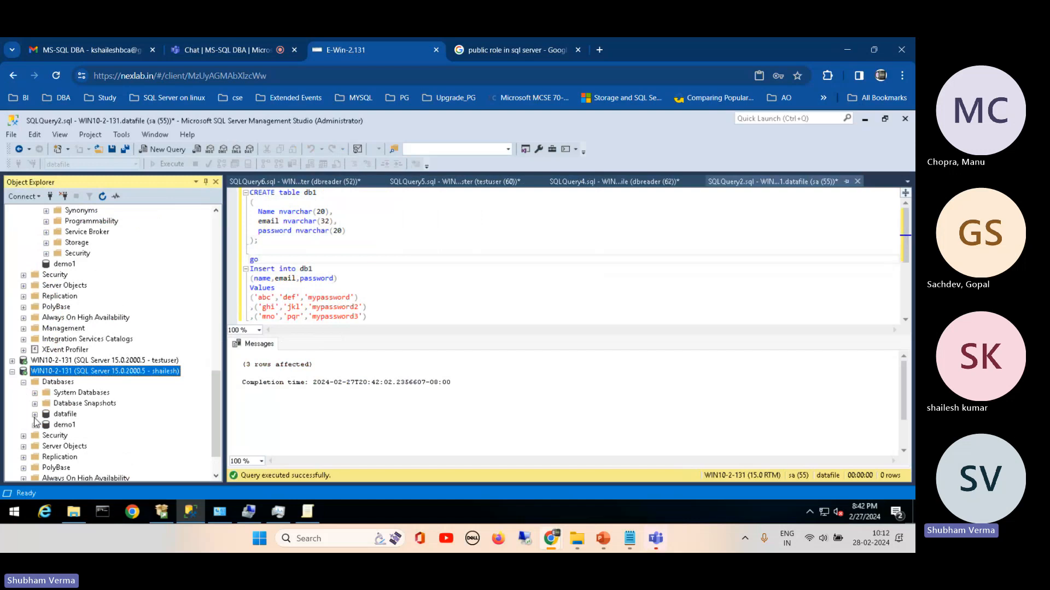
{"action": "left_click", "coordinate": [35, 415]}
{"action": "left_click", "coordinate": [46, 392]}
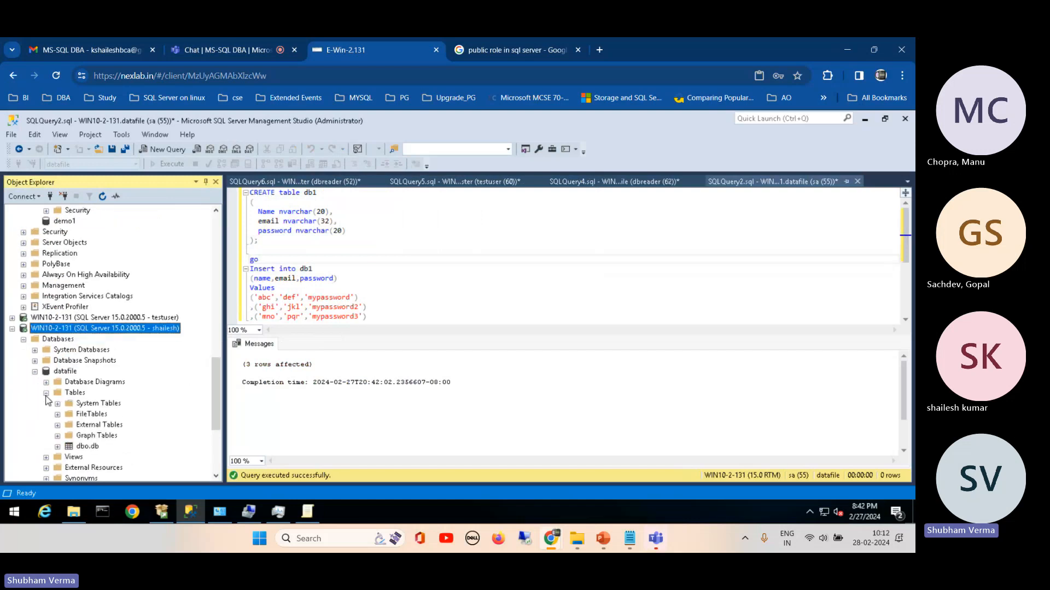
{"action": "left_click", "coordinate": [78, 447]}
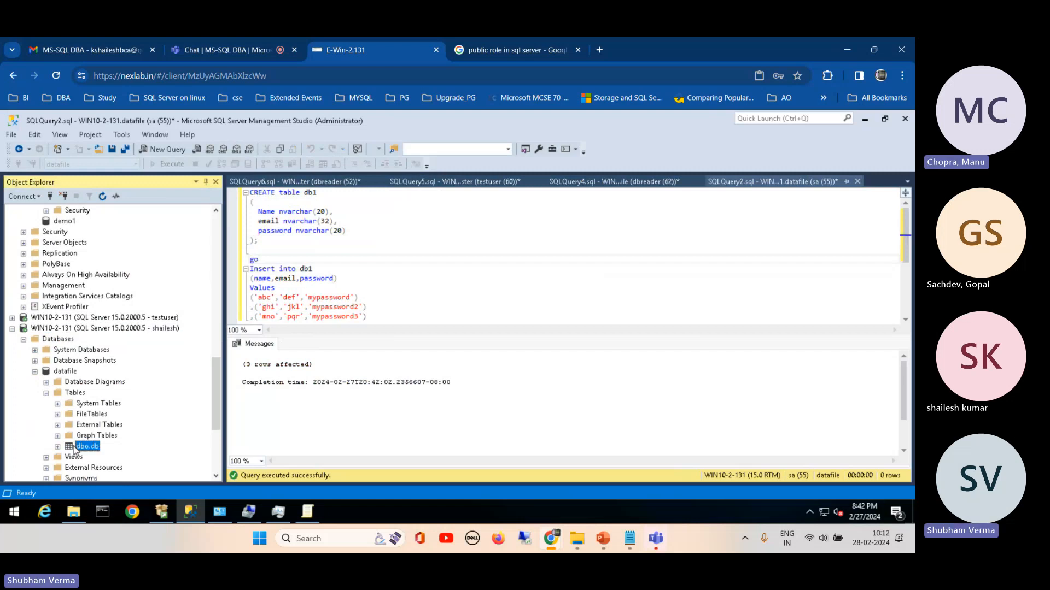
{"action": "left_click", "coordinate": [77, 393]}
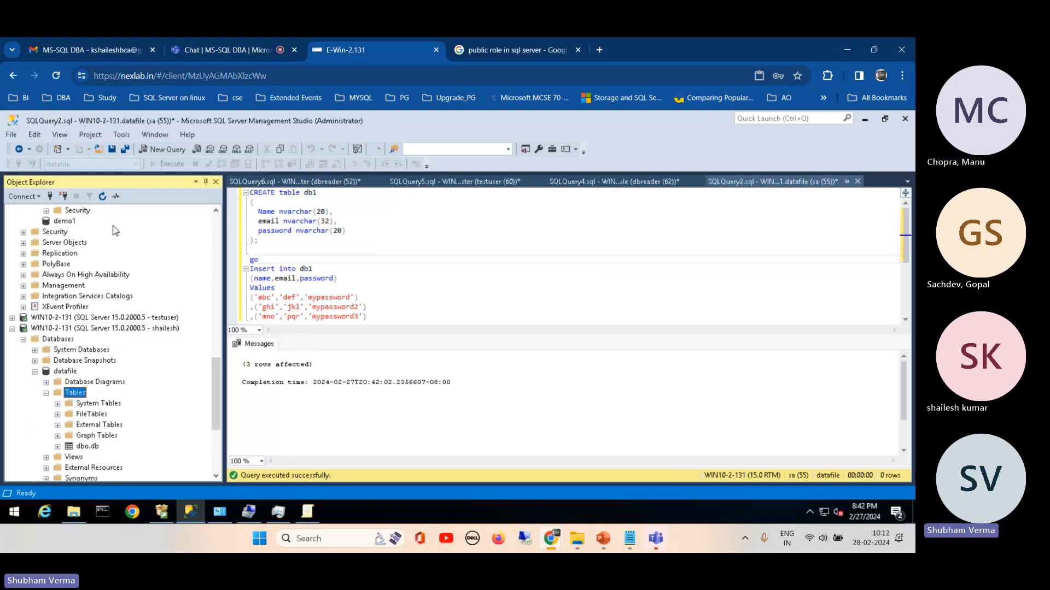
{"action": "left_click", "coordinate": [85, 447]}
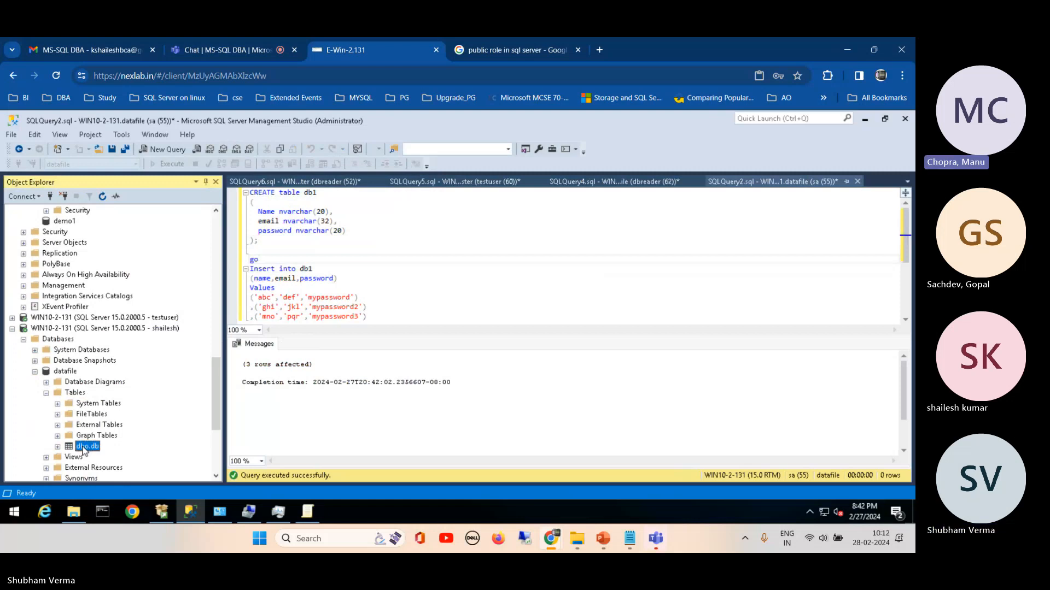
{"action": "right_click", "coordinate": [84, 450]}
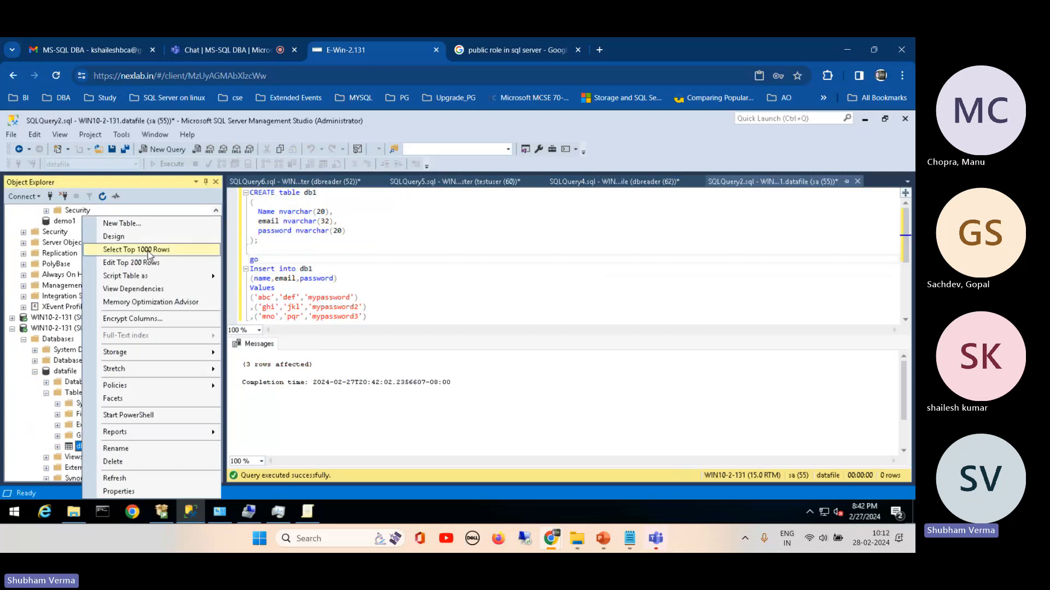
{"action": "left_click", "coordinate": [148, 251]}
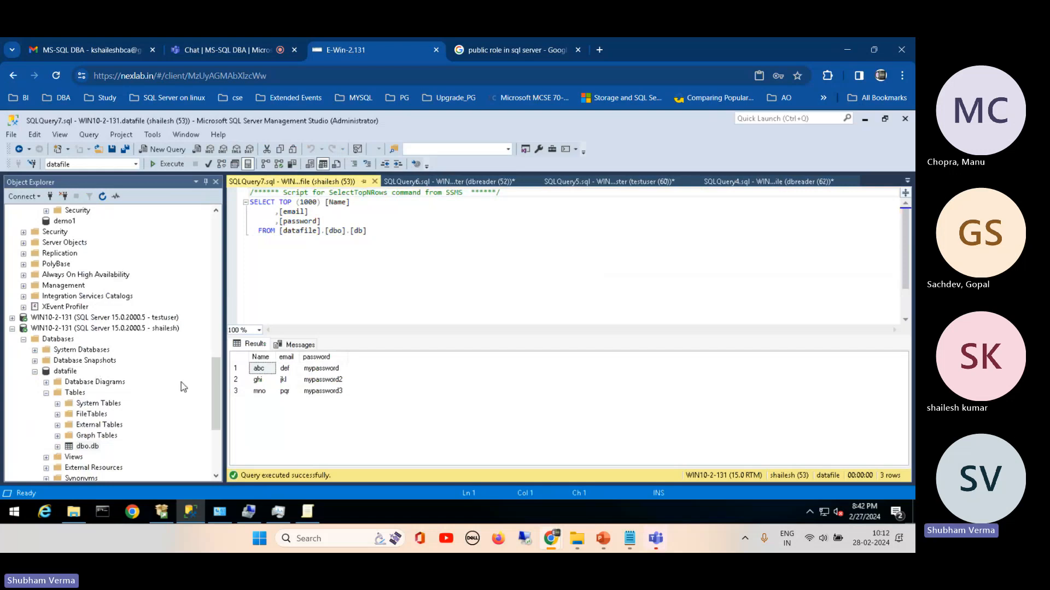
Step: Expand the datafile tables under the dbreader connection and select the top 1000 rows of dbo.db1
{"action": "left_click_drag", "start_coordinate": [216, 370], "coordinate": [189, 317]}
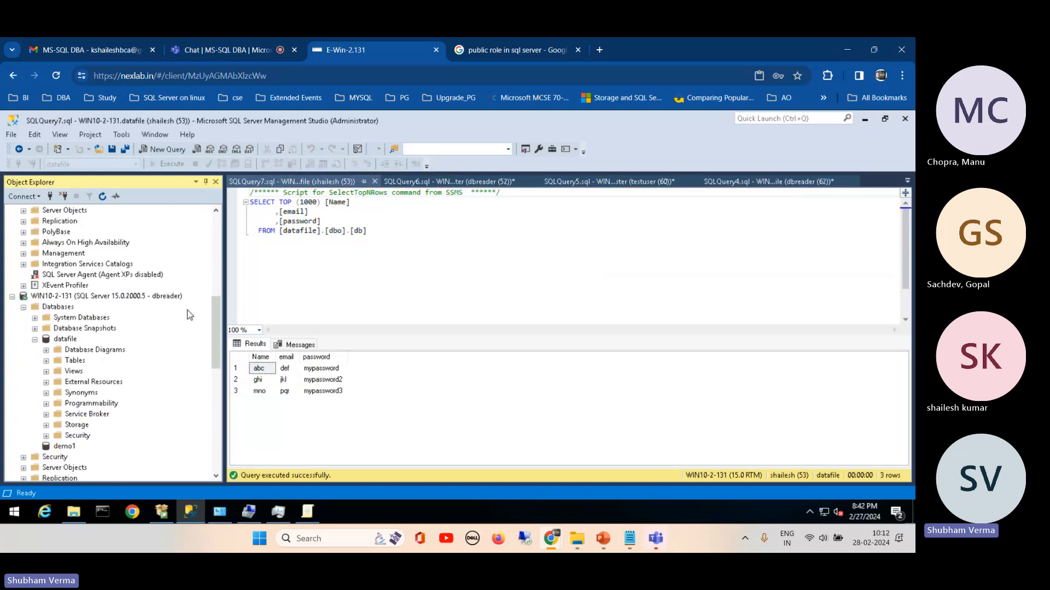
{"action": "left_click", "coordinate": [46, 360]}
{"action": "right_click", "coordinate": [82, 425]}
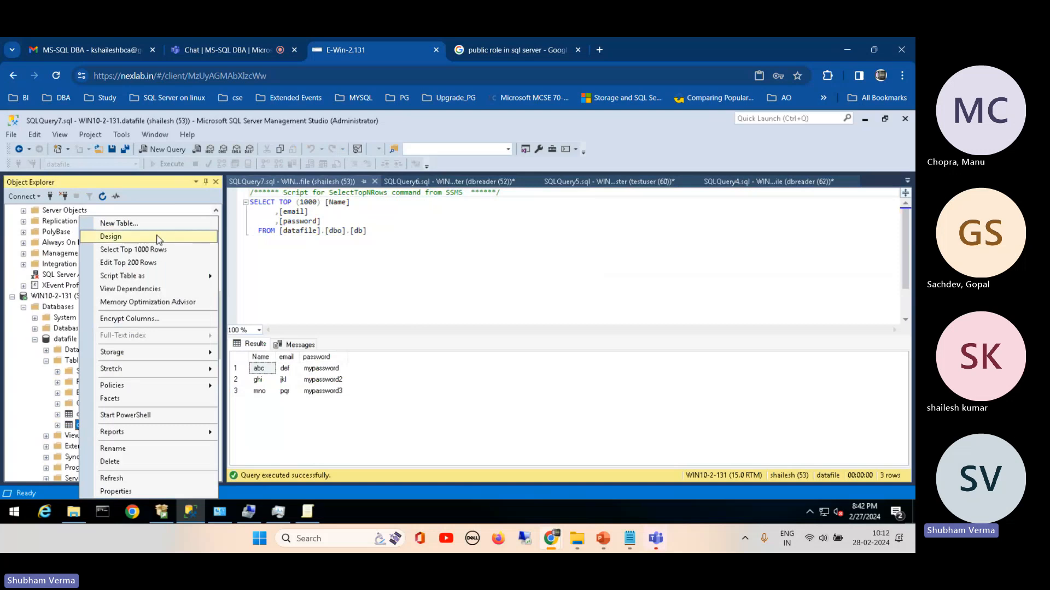
{"action": "left_click", "coordinate": [144, 251]}
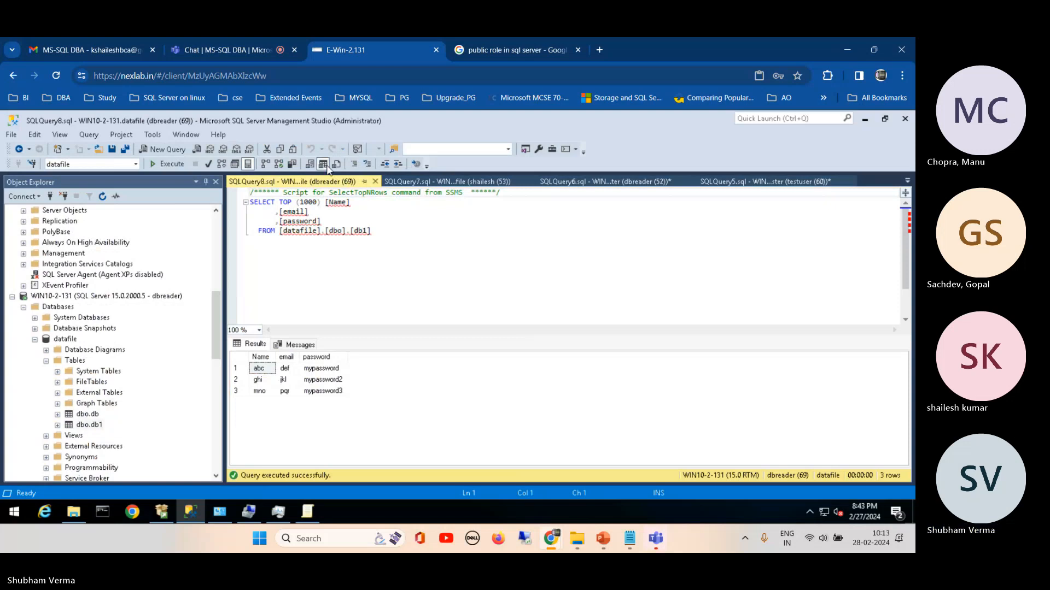
Step: Close the two row-selection queries for dbo.db1 and dbo.db and narrow the Object Explorer to widen the query editor
{"action": "left_click", "coordinate": [375, 181]}
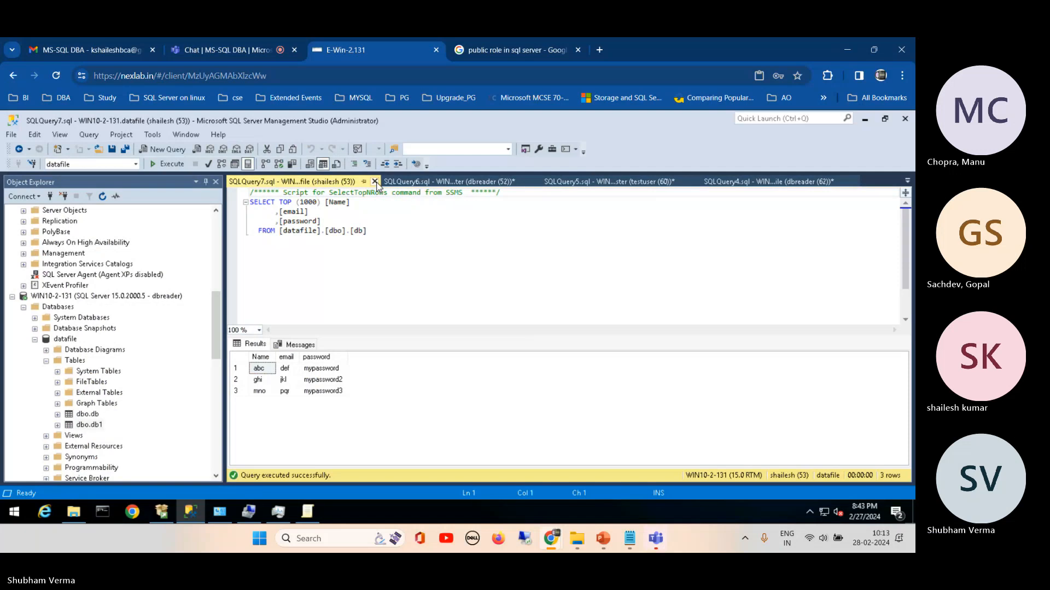
{"action": "left_click", "coordinate": [375, 182]}
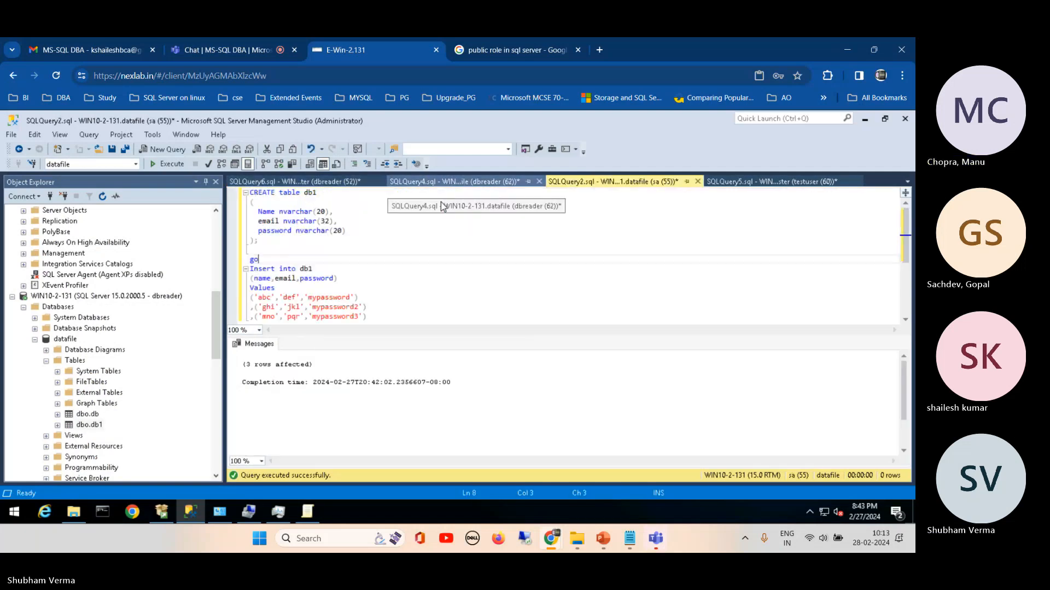
{"action": "left_click", "coordinate": [538, 202]}
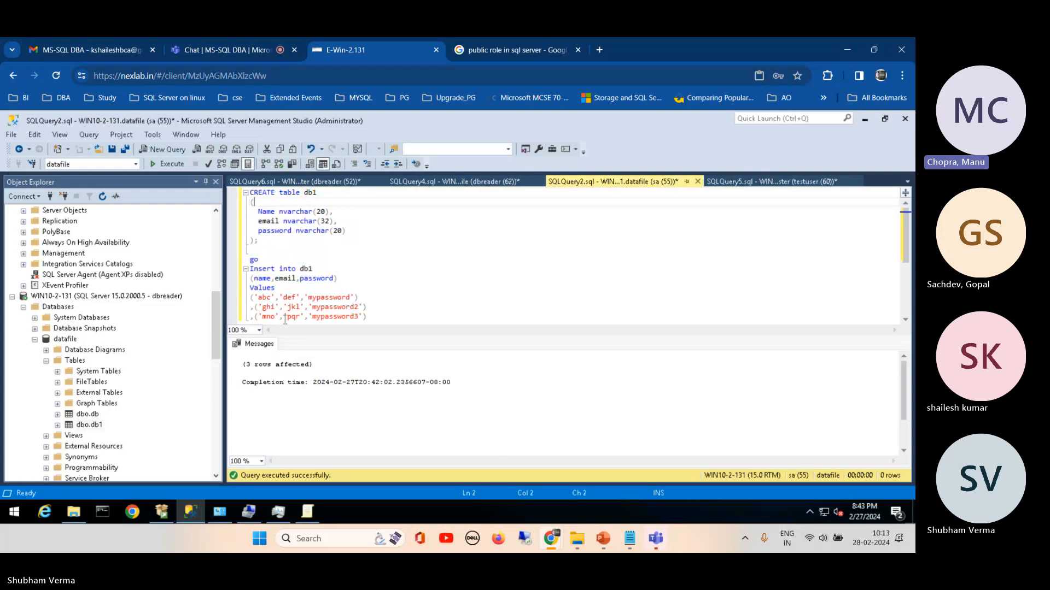
{"action": "left_click_drag", "start_coordinate": [226, 261], "coordinate": [151, 263]}
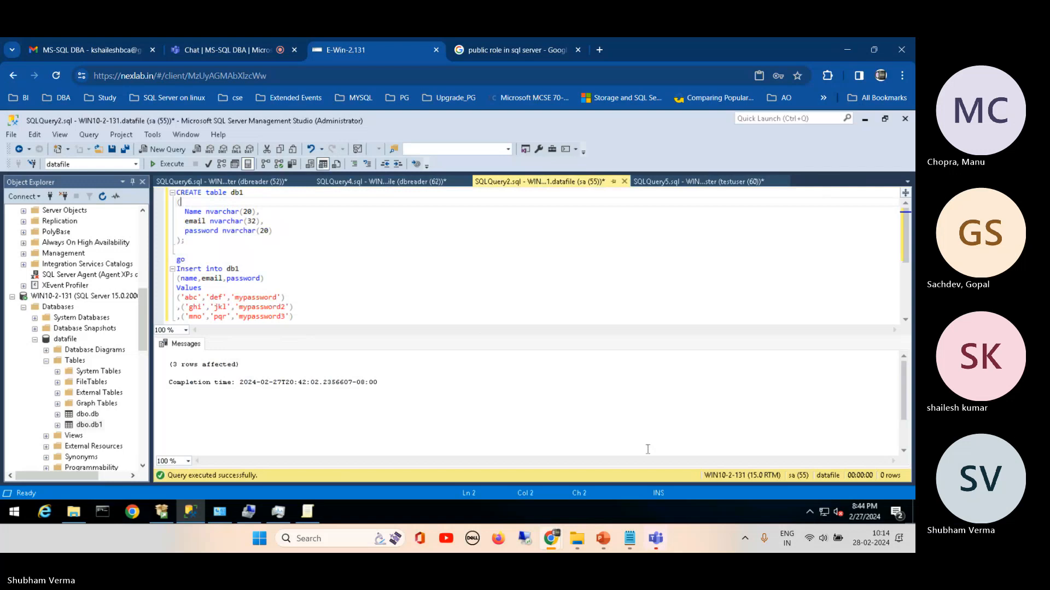
Step: Switch to the SQL Server Zero to Hero presentation in PowerPoint and show slide 55 on SQL Server Roles
{"action": "mouse_move", "coordinate": [603, 540]}
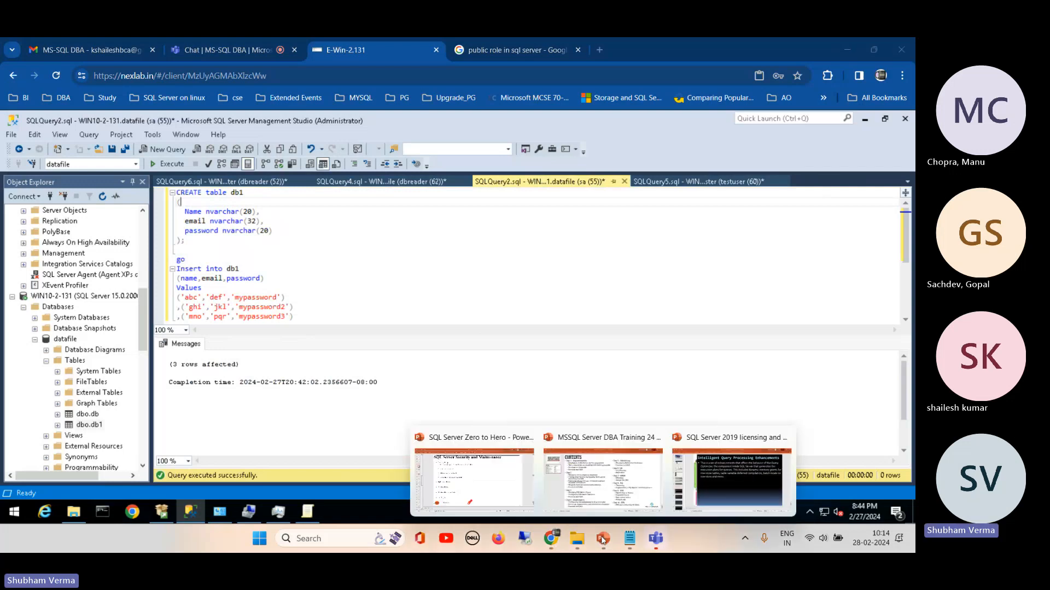
{"action": "left_click", "coordinate": [473, 484]}
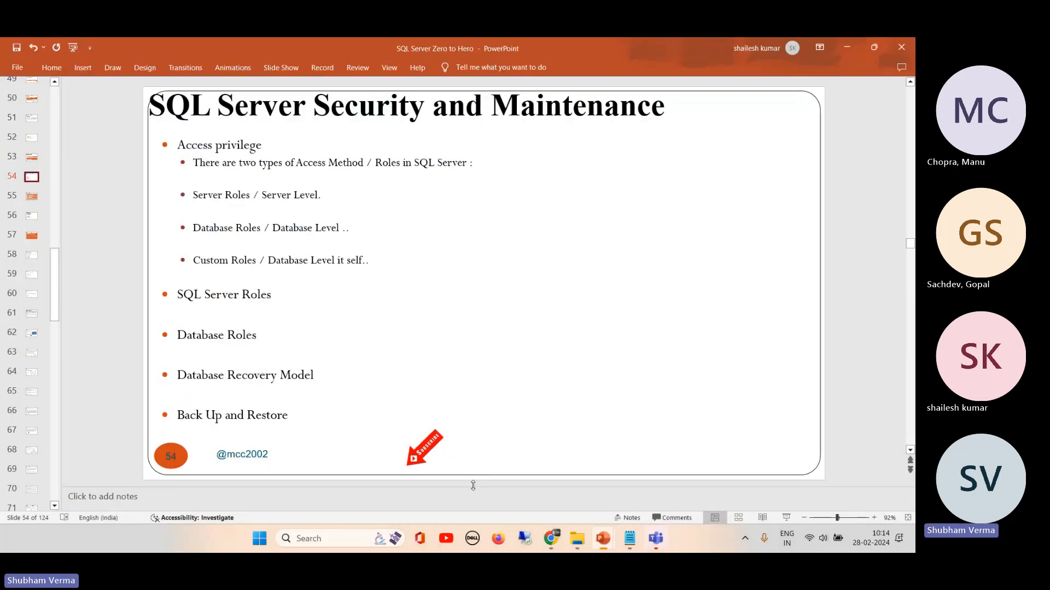
{"action": "left_click", "coordinate": [31, 205]}
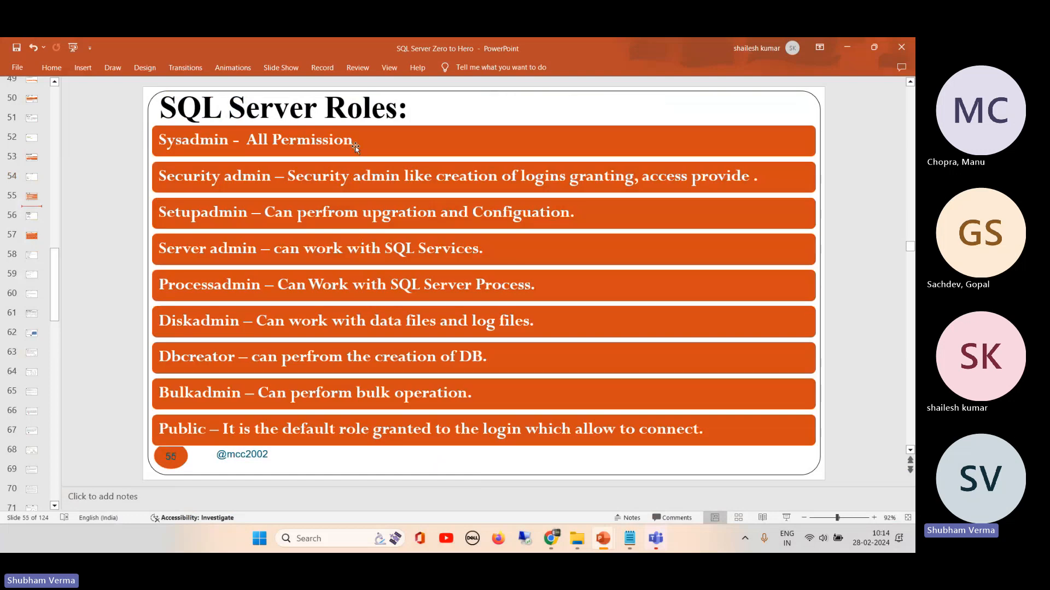